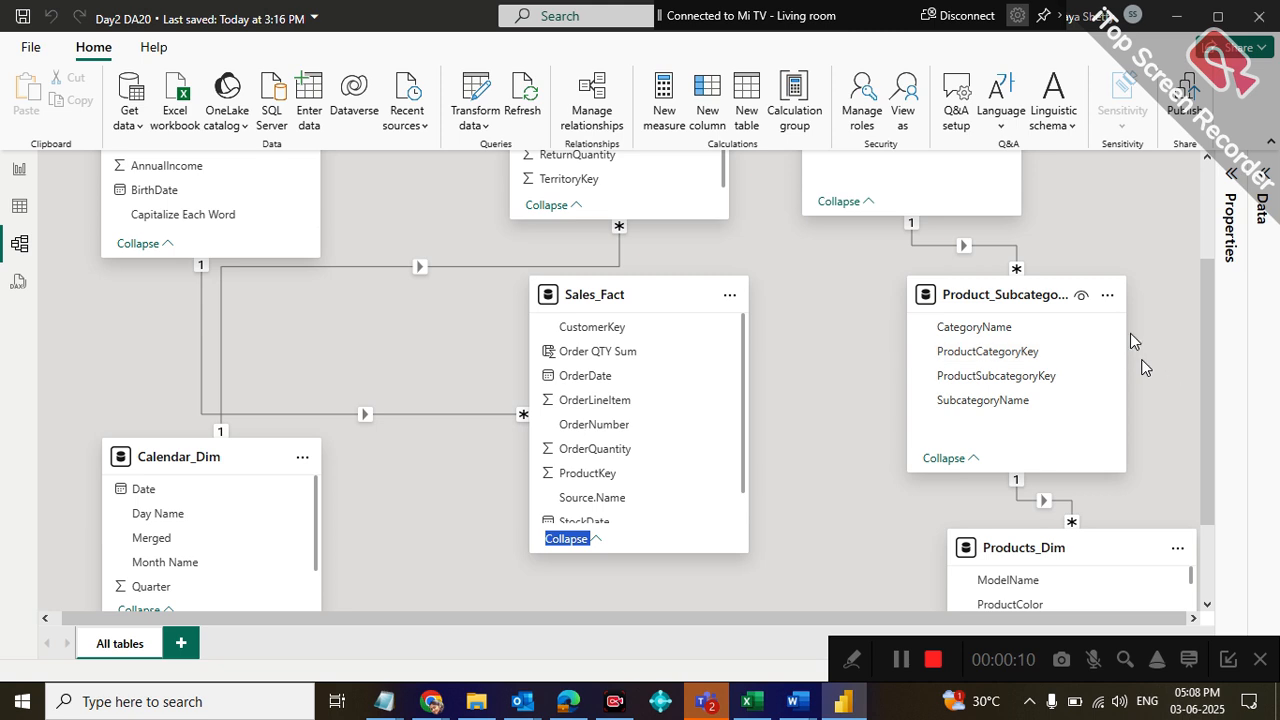
Widen the Product_Subcategories_Dim table card and shorten the Product_Categories_Dim card in the model diagram
left_click_drag(1120, 312, 1201, 326)
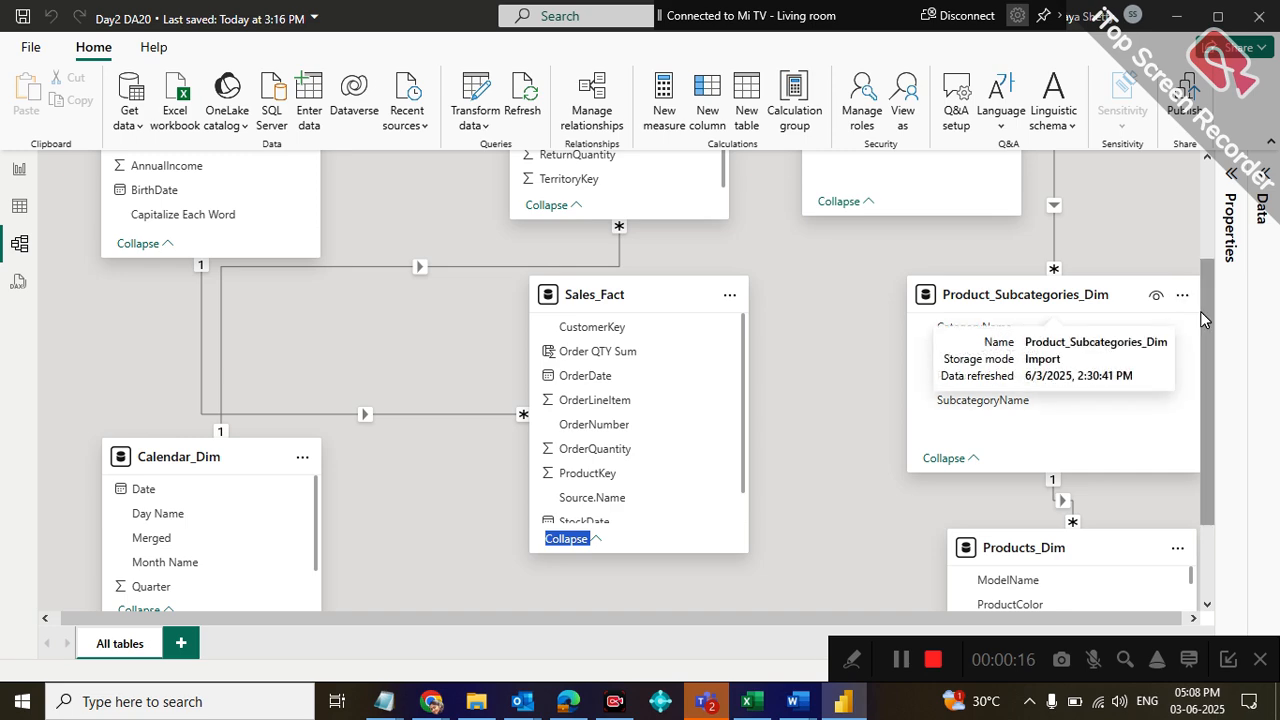
left_click_drag(1208, 320, 1212, 272)
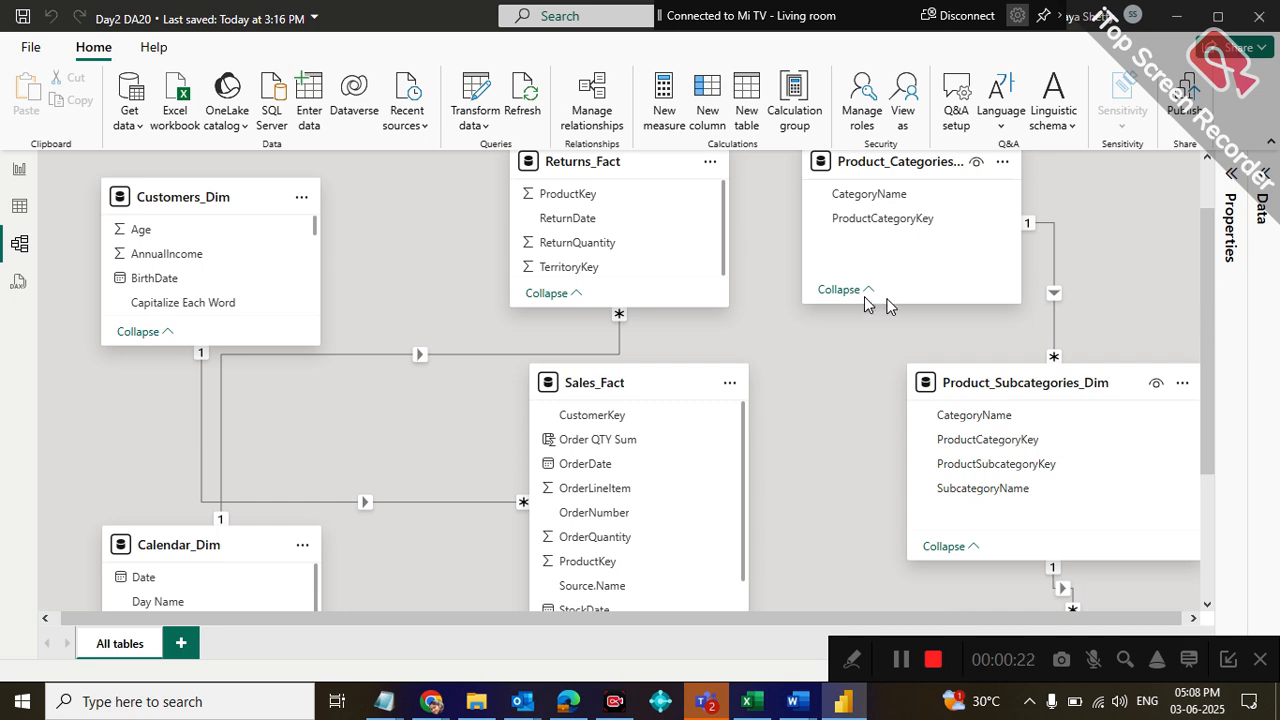
left_click_drag(886, 297, 888, 258)
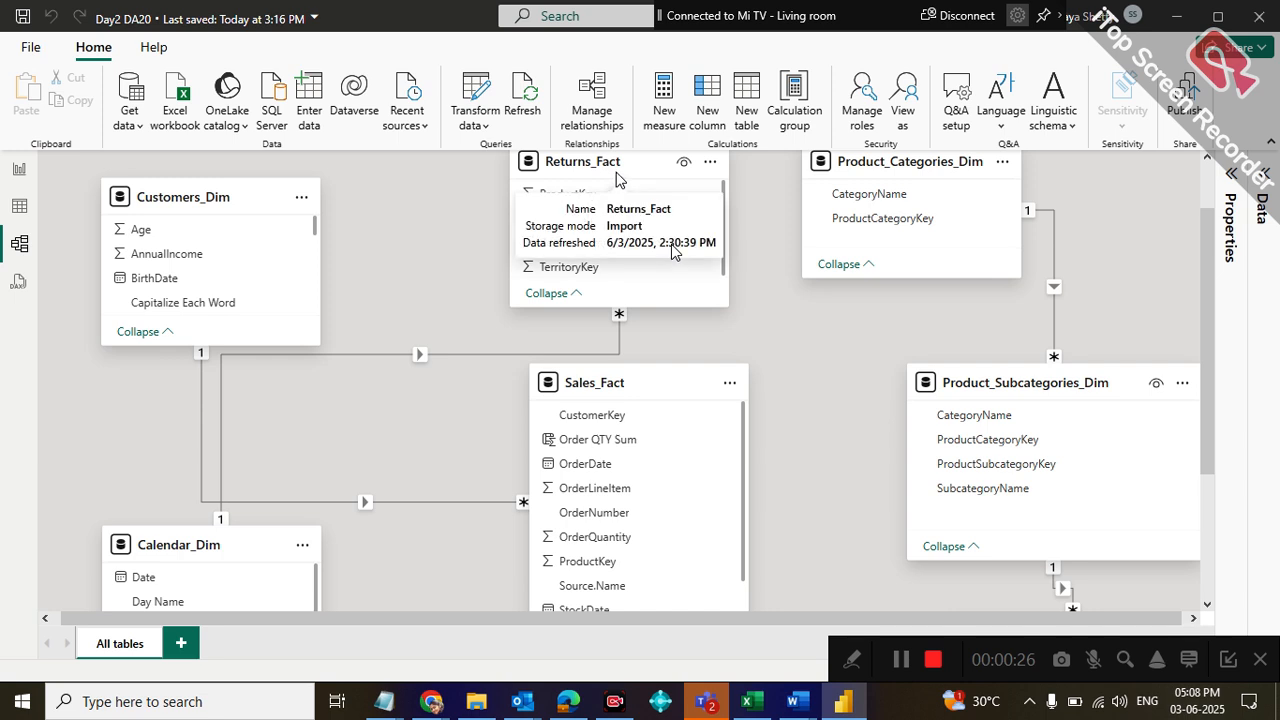
Rearrange the diagram by moving Returns_Fact and Sales_Fact toward Customers_Dim, separating the product category and subcategory cards, and placing Products_Dim nearer Sales_Fact
left_click_drag(610, 162, 525, 174)
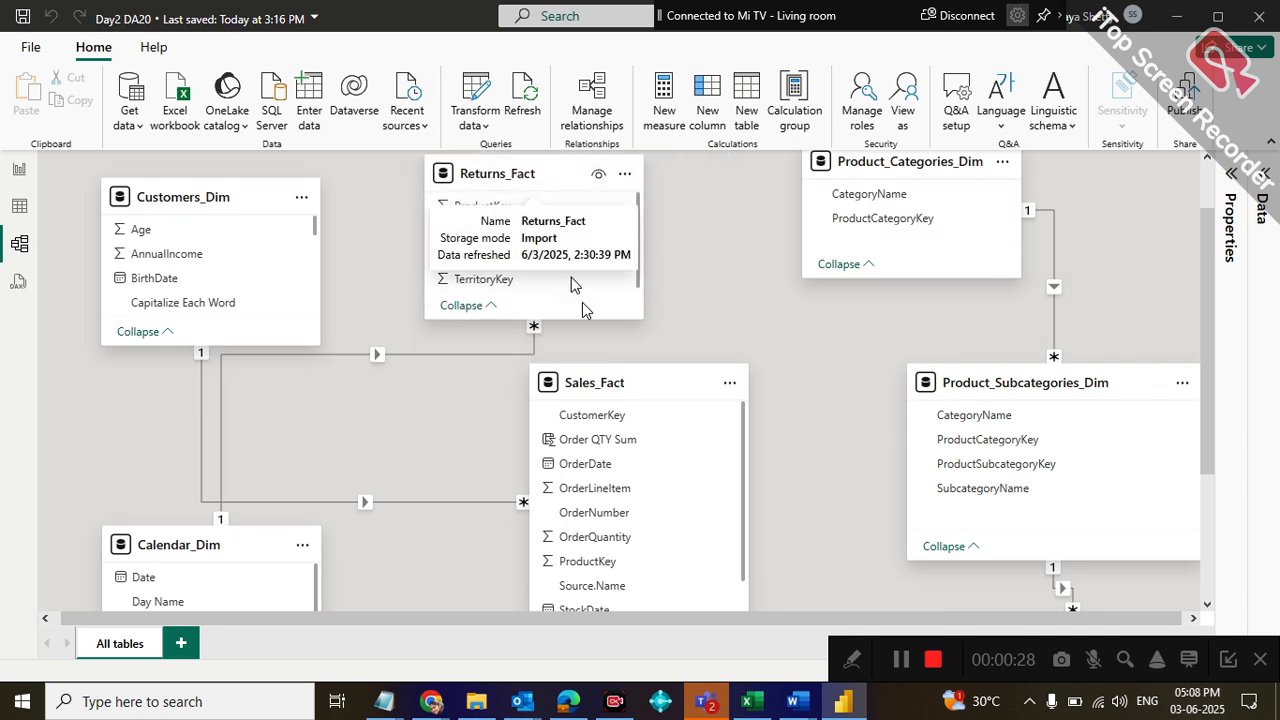
left_click_drag(615, 380, 502, 405)
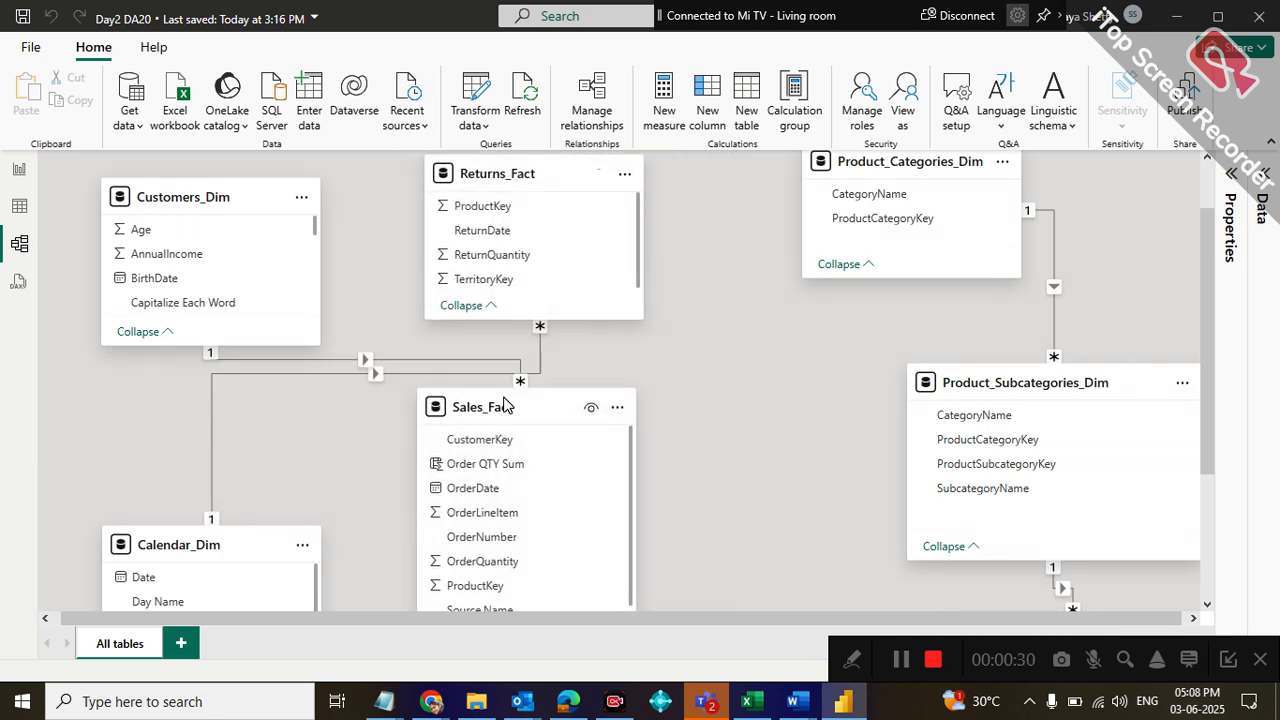
left_click_drag(925, 170, 848, 204)
left_click_drag(1066, 383, 1140, 302)
left_click_drag(1210, 320, 1212, 394)
left_click_drag(1082, 508, 882, 422)
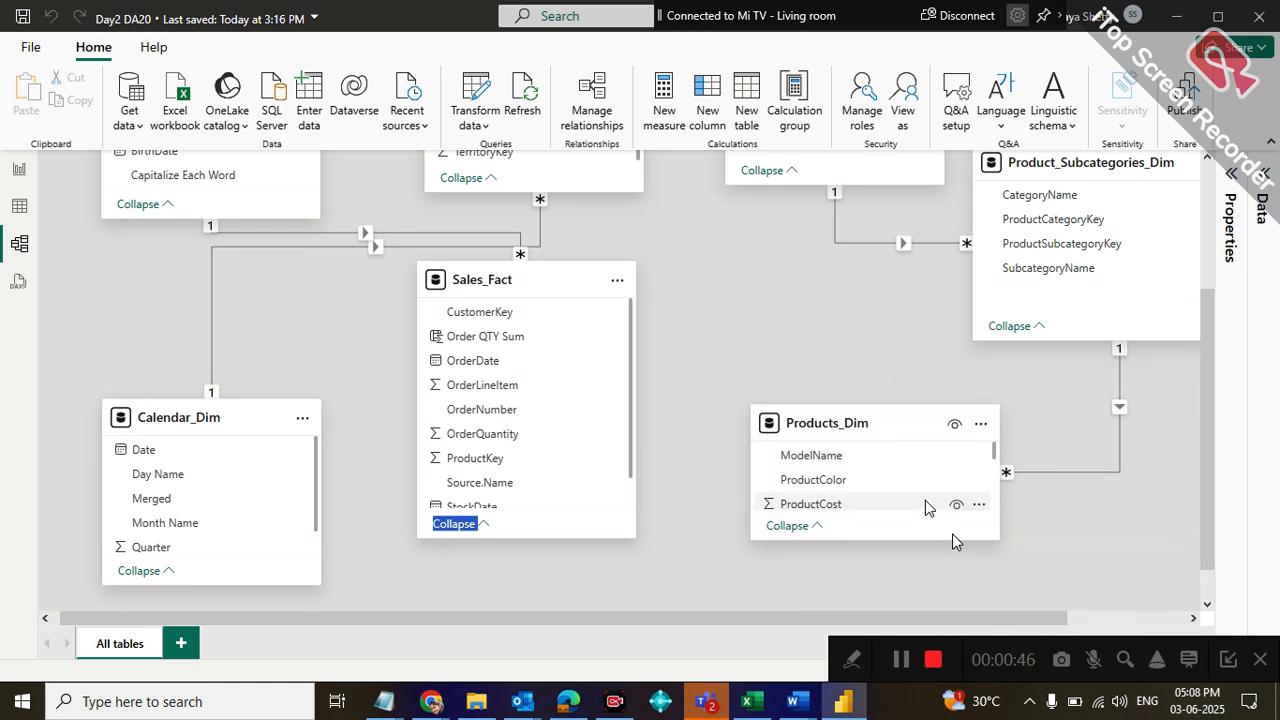
Enlarge the Products_Dim and Sales_Fact cards so that more of their fields, including both ProductKey fields, are shown
left_click_drag(1205, 497, 1228, 528)
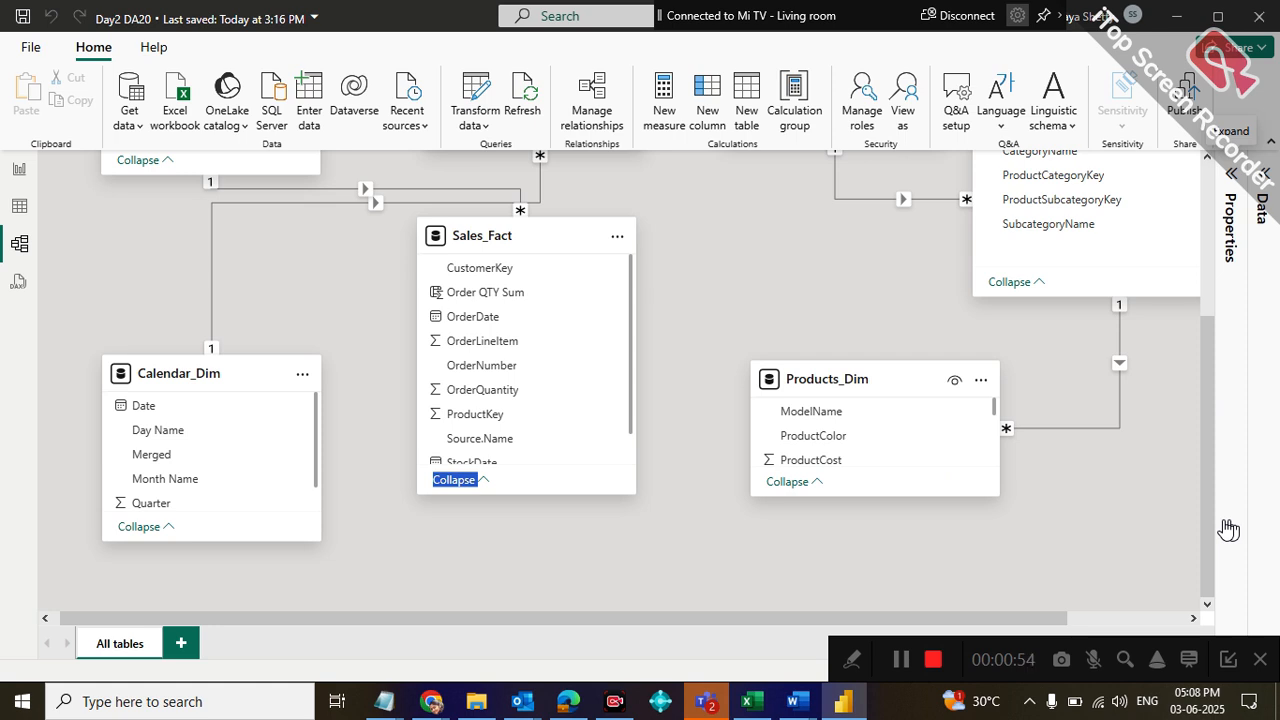
left_click_drag(1205, 513, 1199, 396)
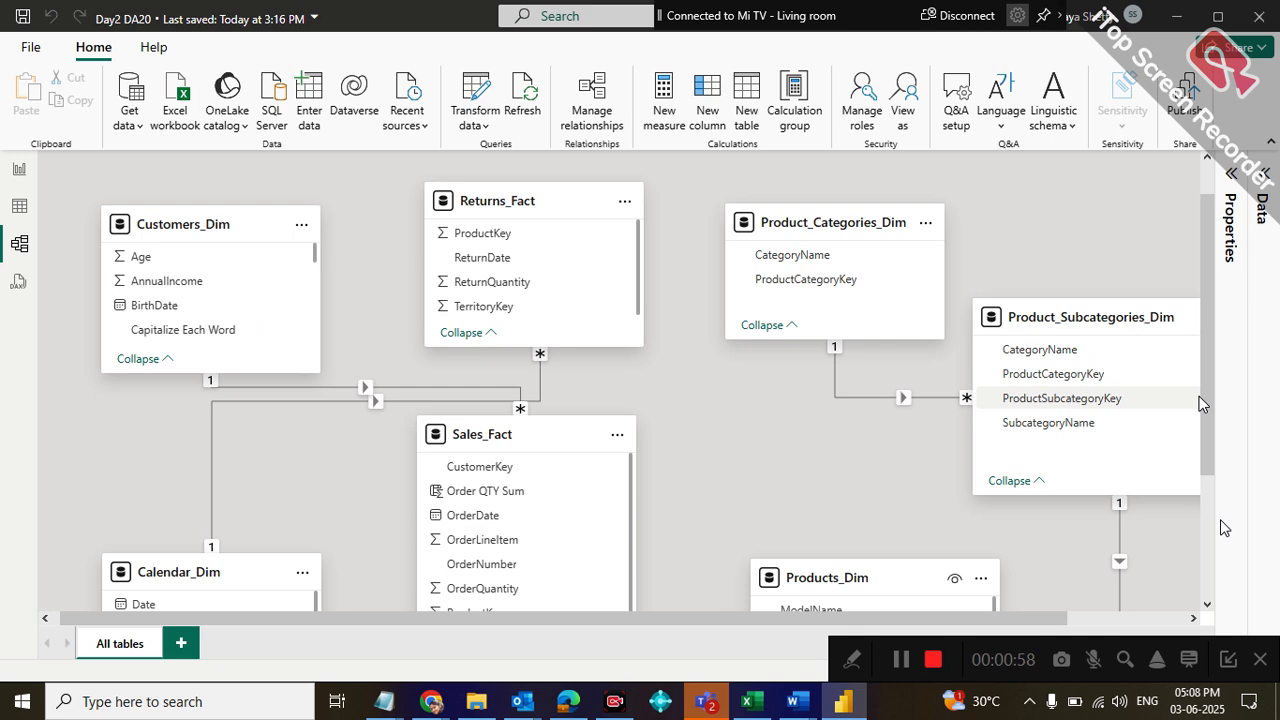
left_click_drag(1203, 367, 1223, 469)
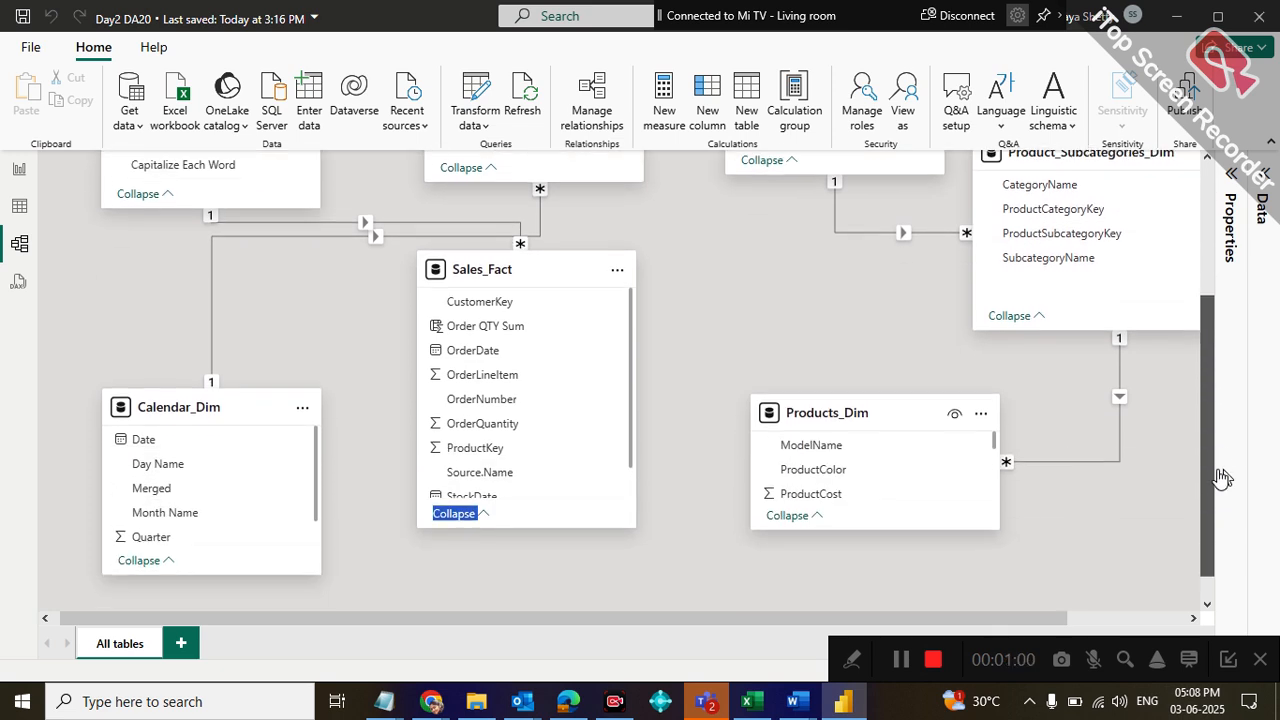
left_click_drag(826, 534, 827, 599)
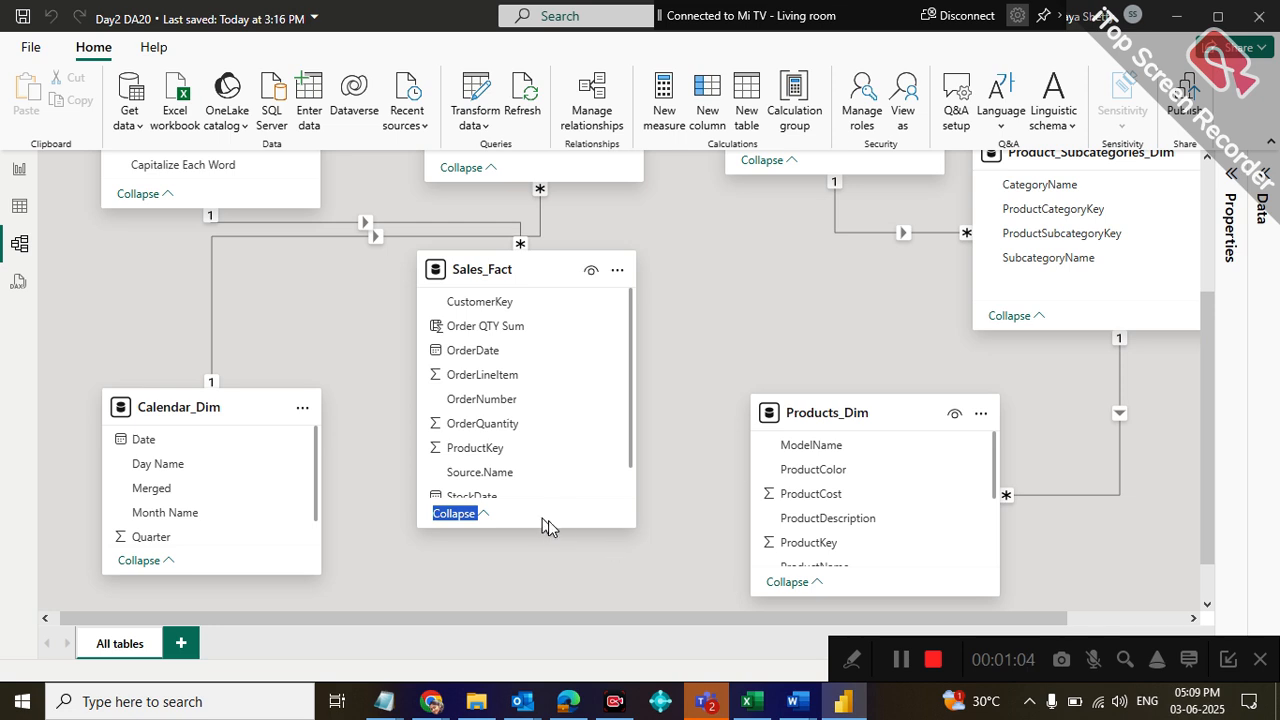
left_click_drag(541, 517, 554, 560)
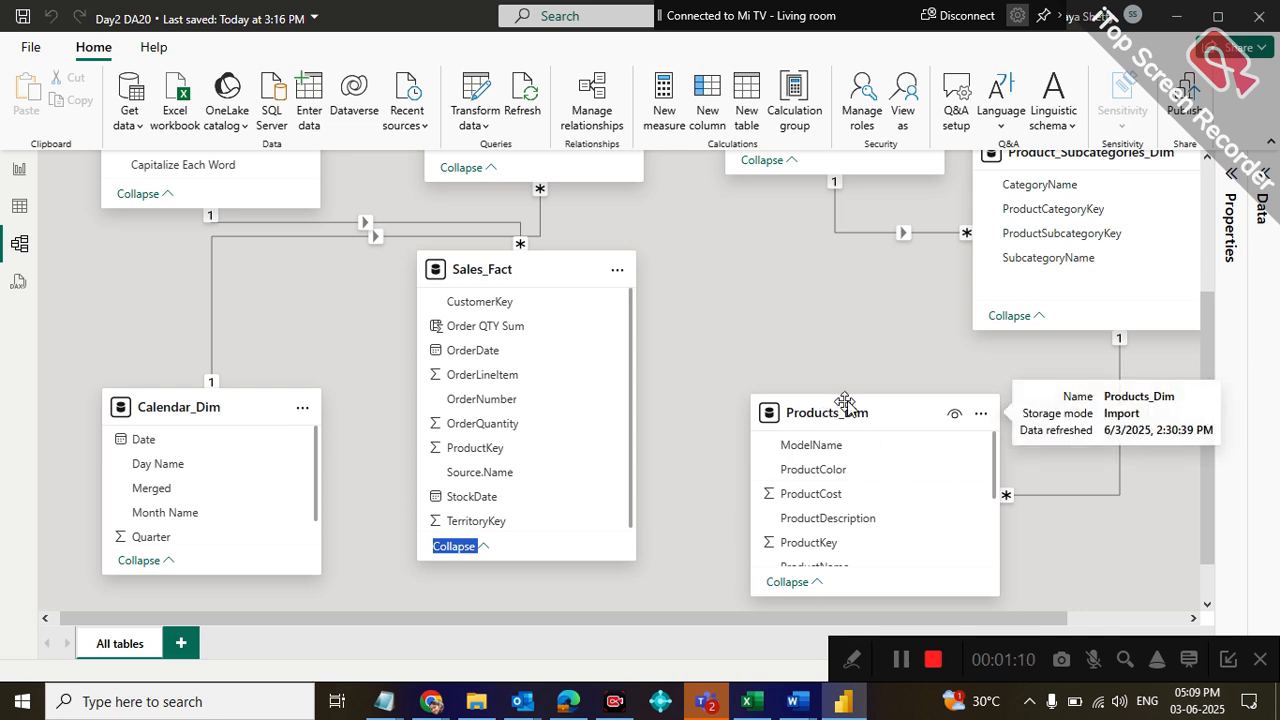
left_click_drag(866, 388, 860, 322)
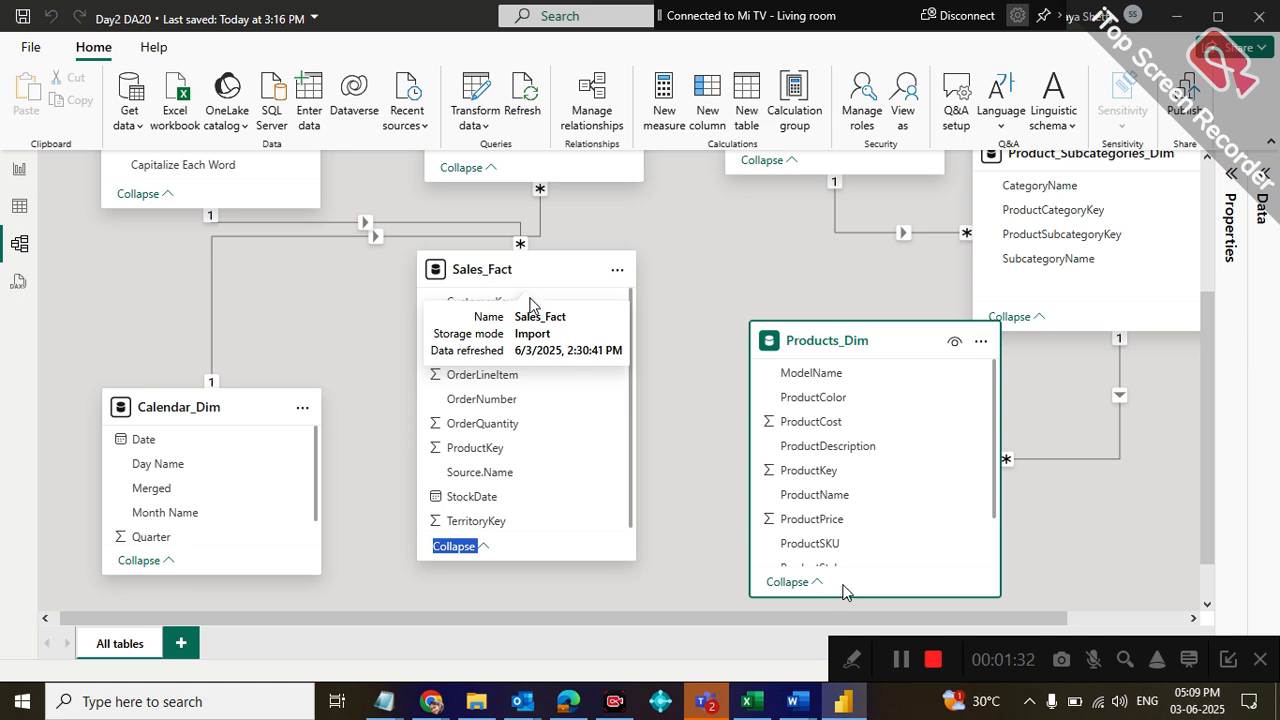
left_click(829, 476)
left_click_drag(830, 480, 550, 463)
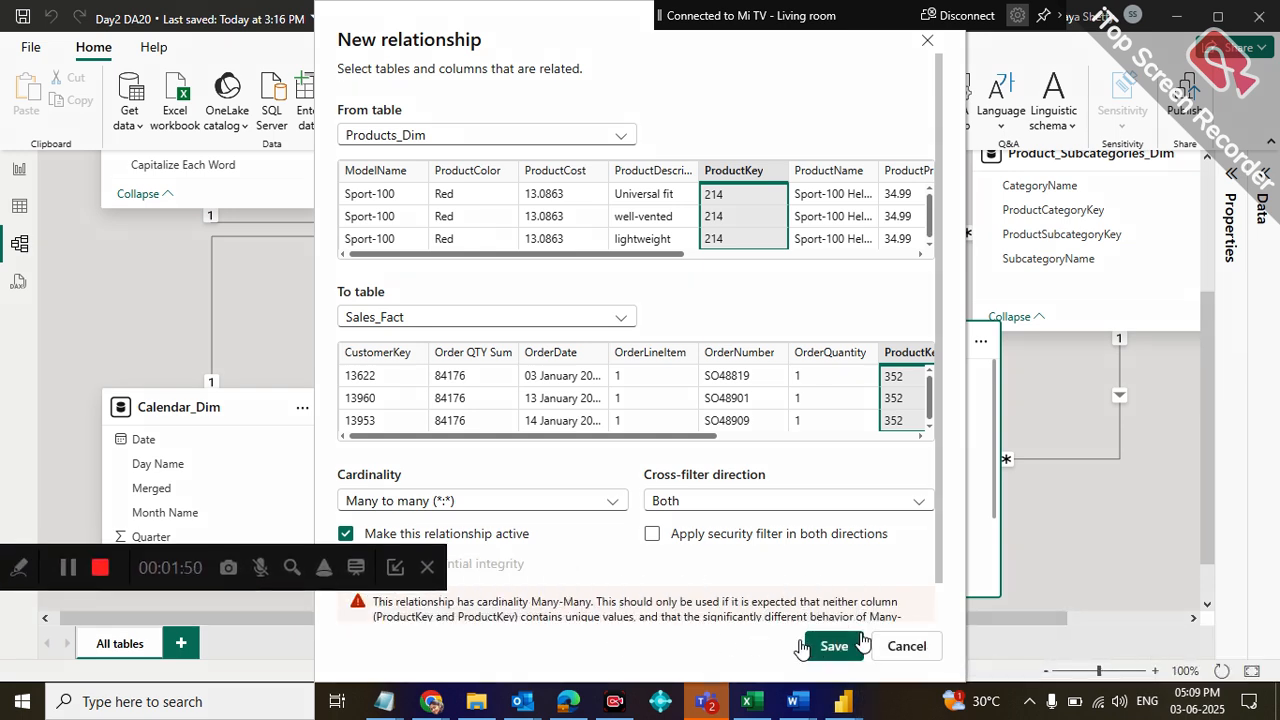
left_click(905, 645)
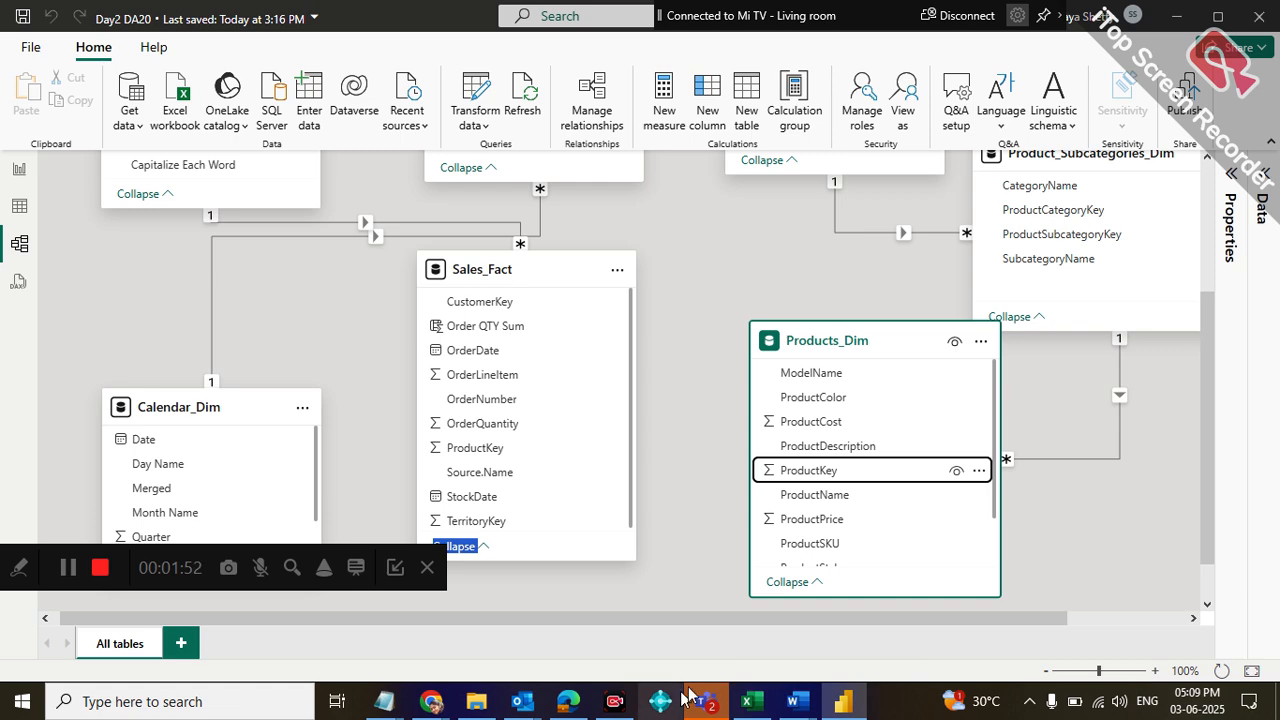
Switch to the Google Meet call, share the entire screen with the participants and hide the sharing notice
mouse_move(435, 703)
left_click(380, 632)
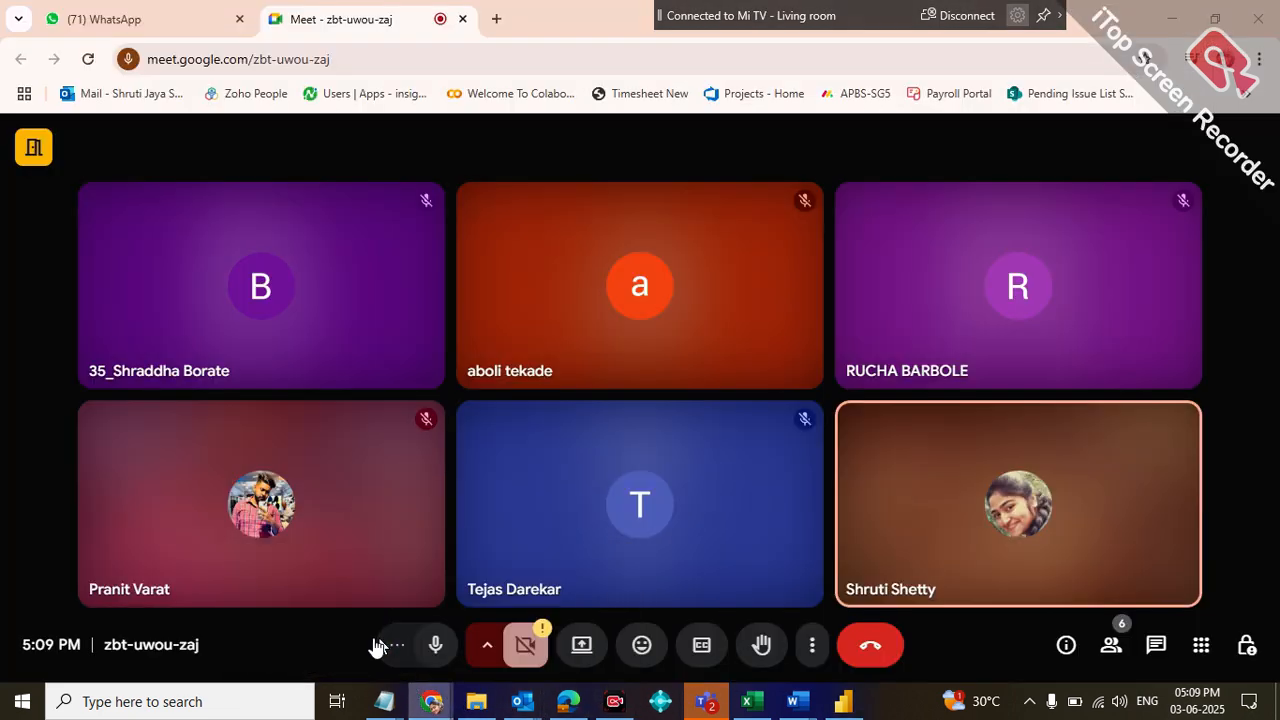
left_click(580, 647)
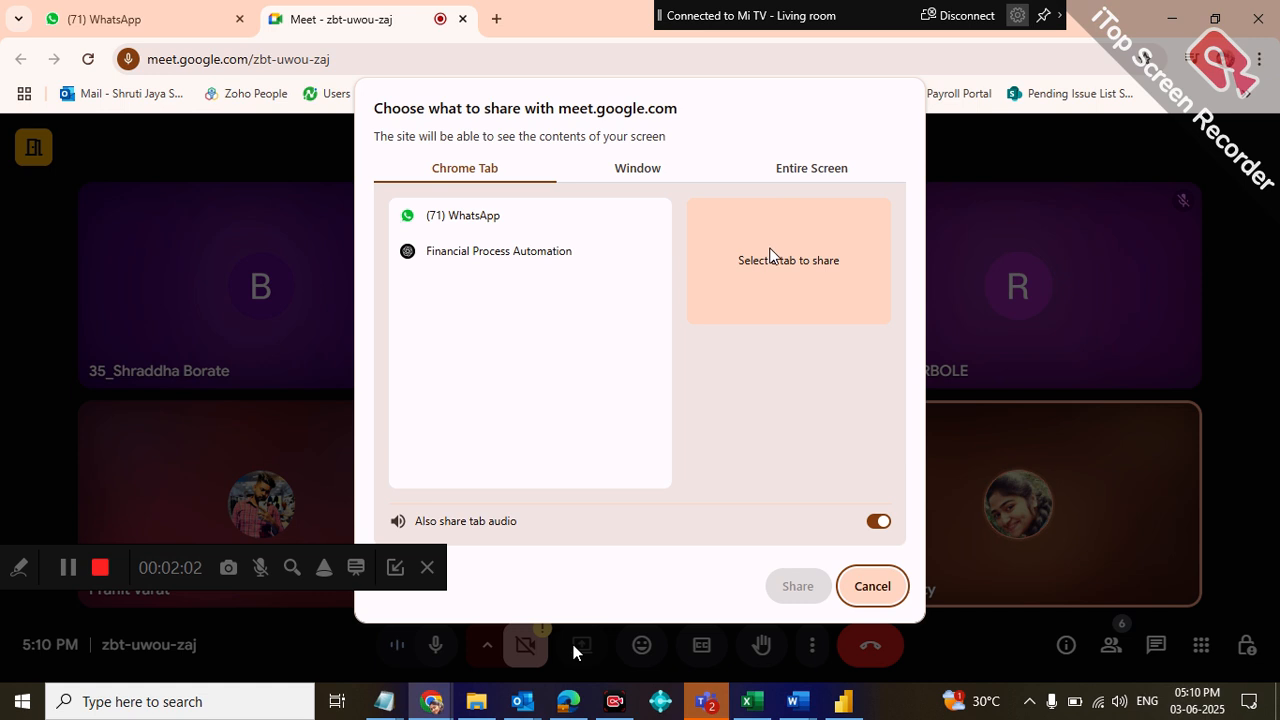
left_click(817, 175)
left_click(596, 288)
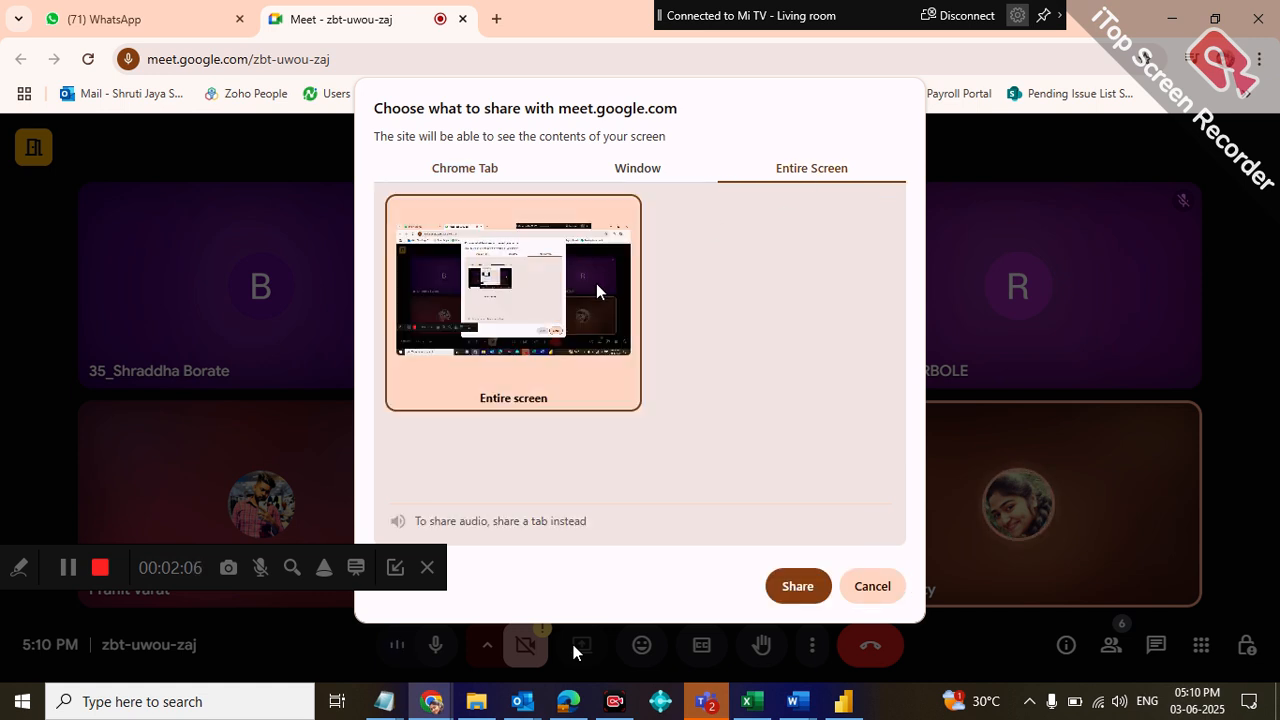
left_click(795, 587)
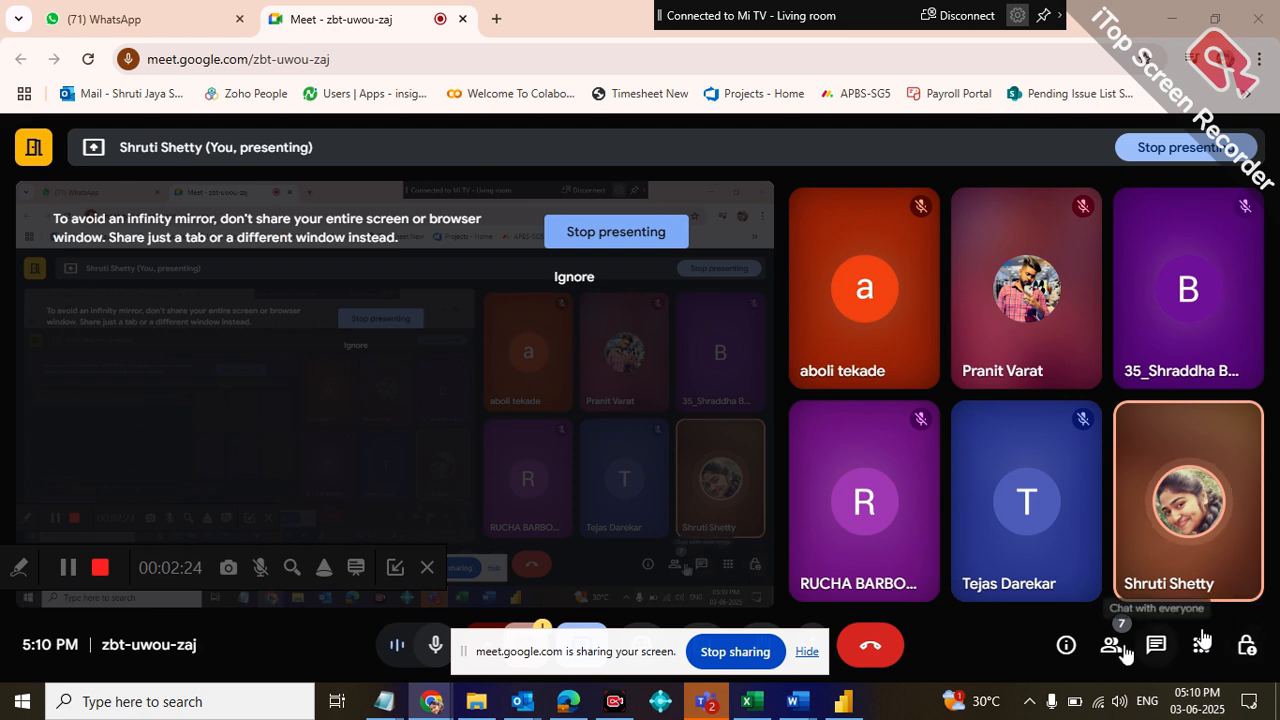
left_click(803, 652)
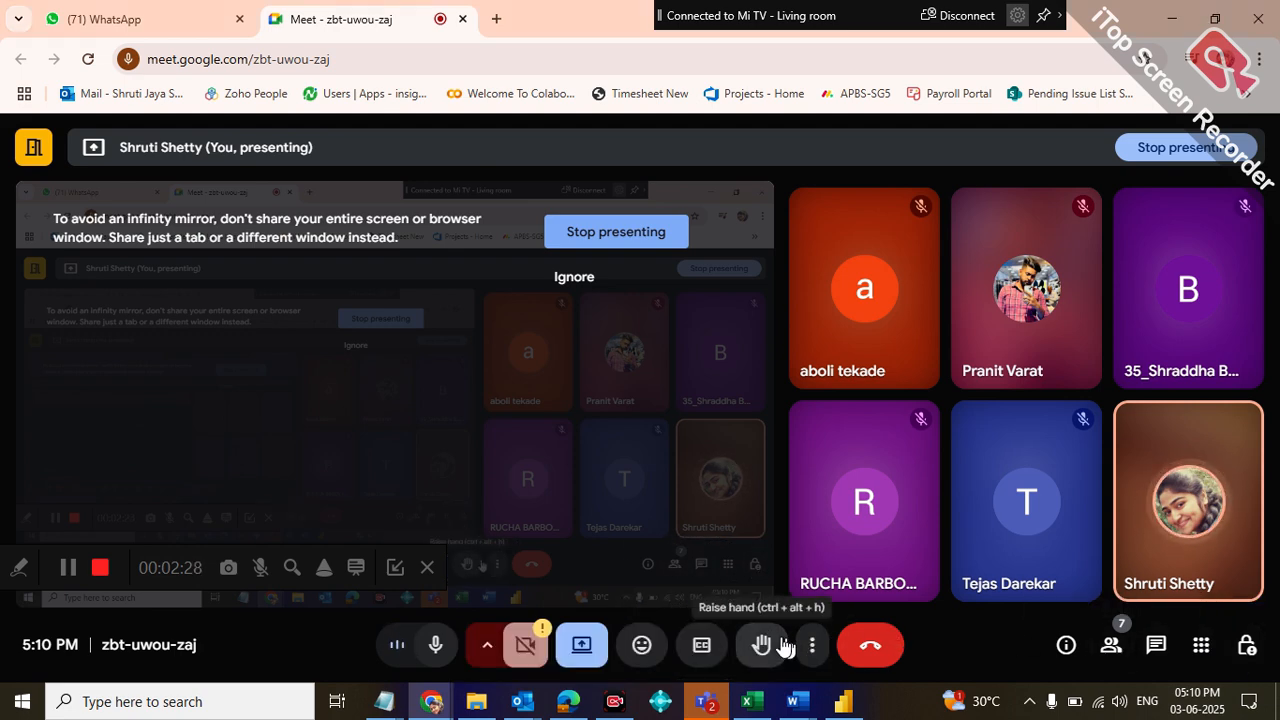
Try the full-screen and picture-in-picture views for the Meet call
left_click(812, 648)
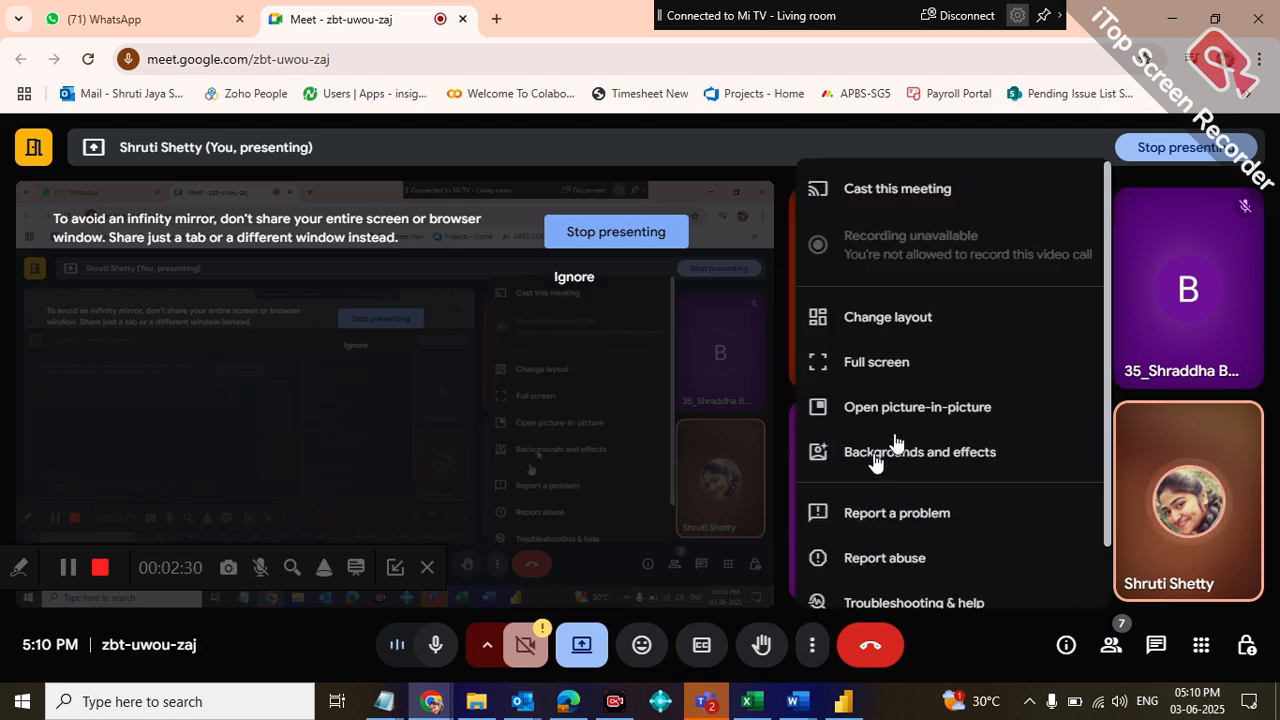
left_click(923, 366)
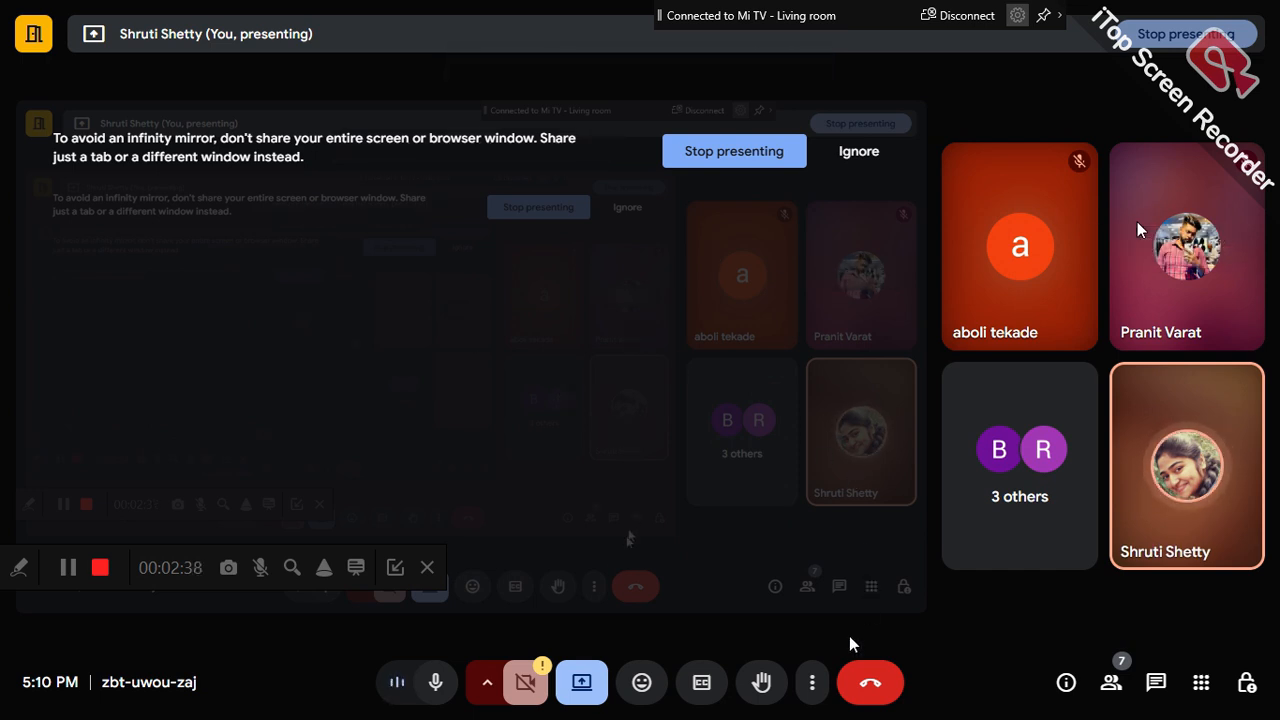
left_click(812, 682)
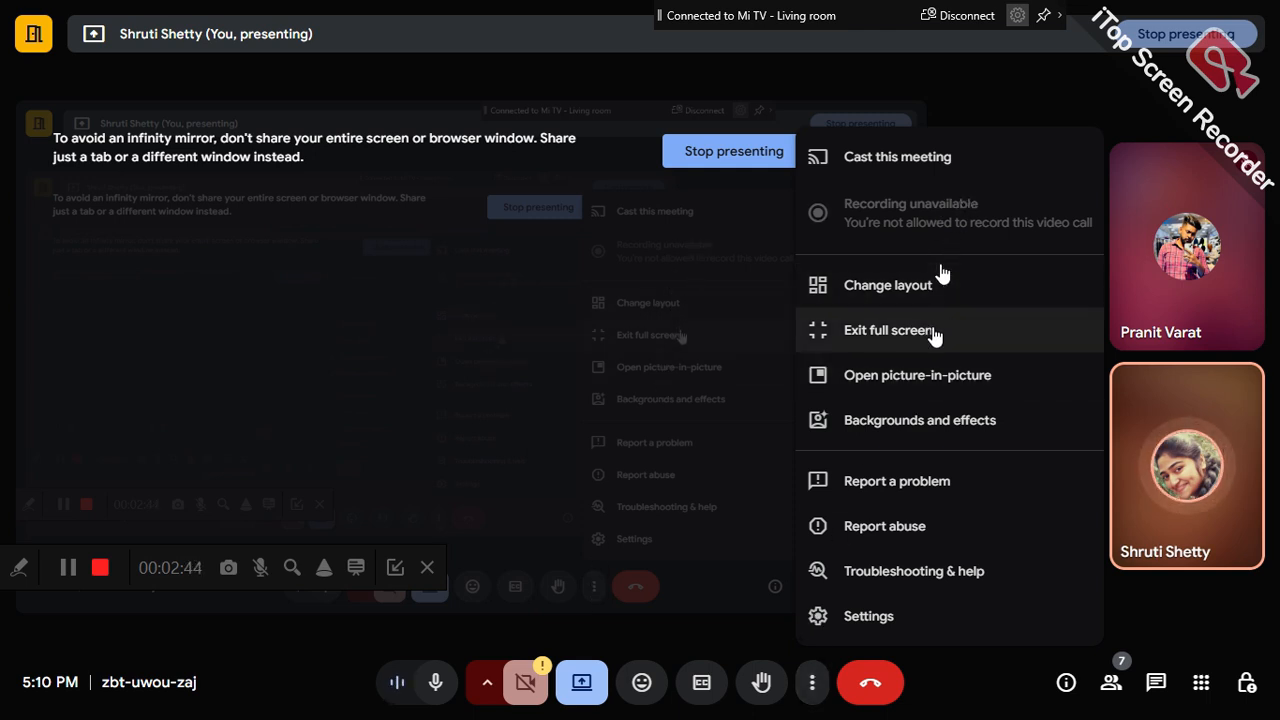
left_click(953, 380)
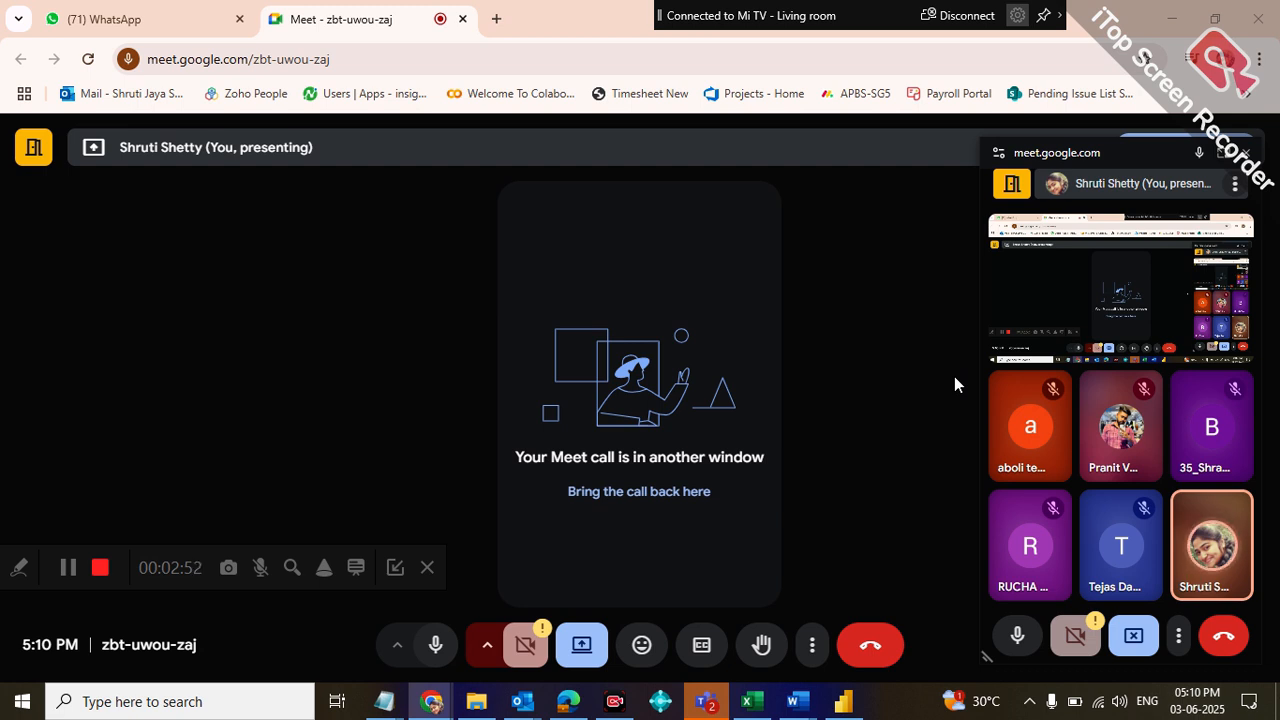
left_click(1246, 153)
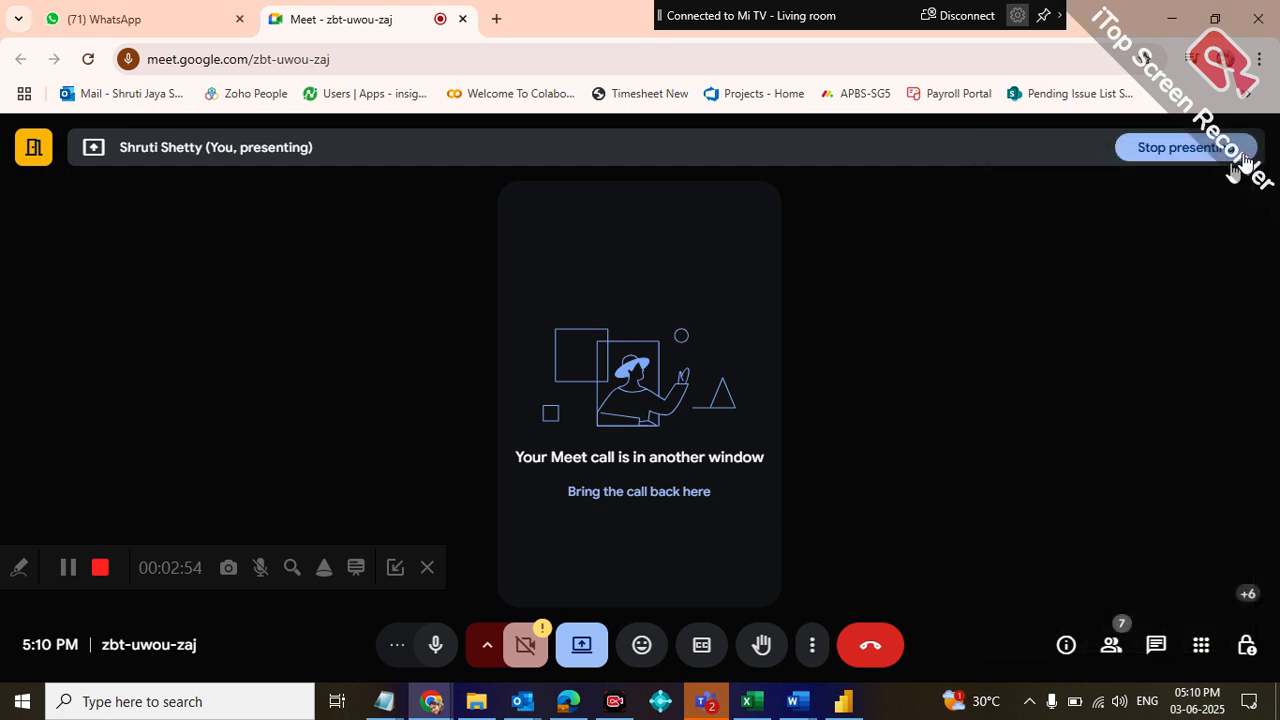
Set the Meet call layout to Spotlight
left_click(800, 640)
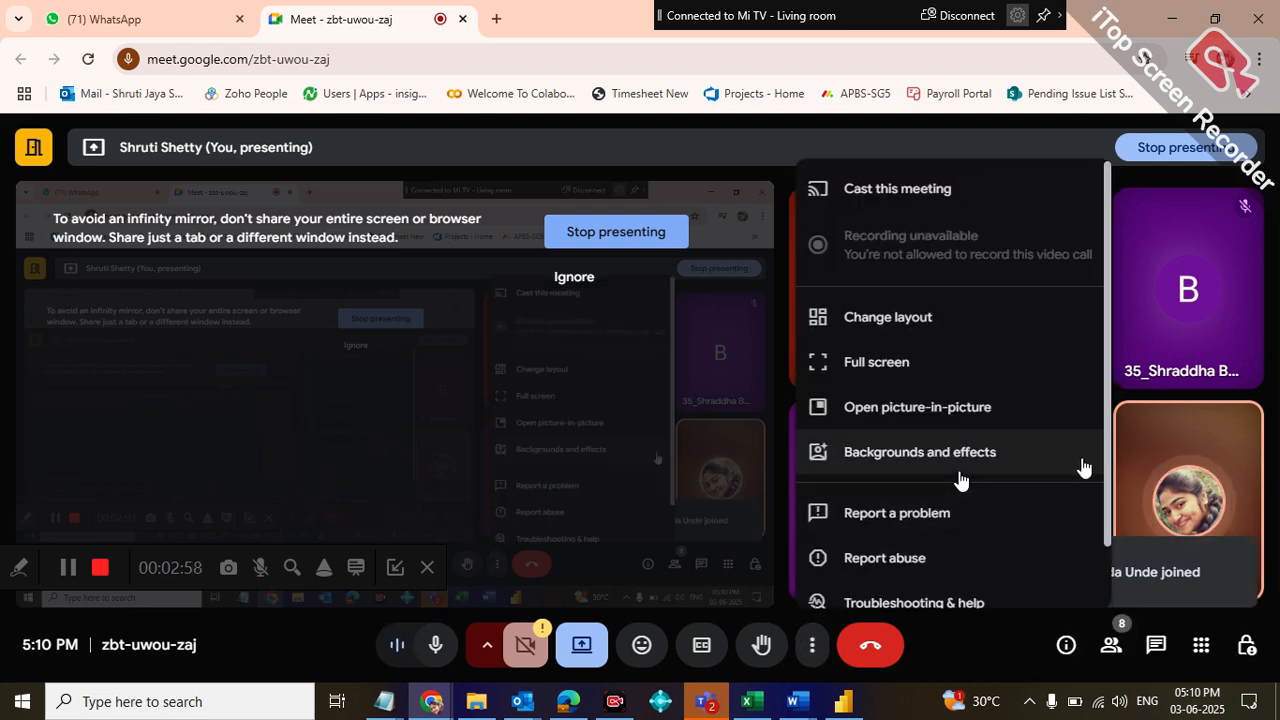
left_click_drag(1105, 461, 1121, 377)
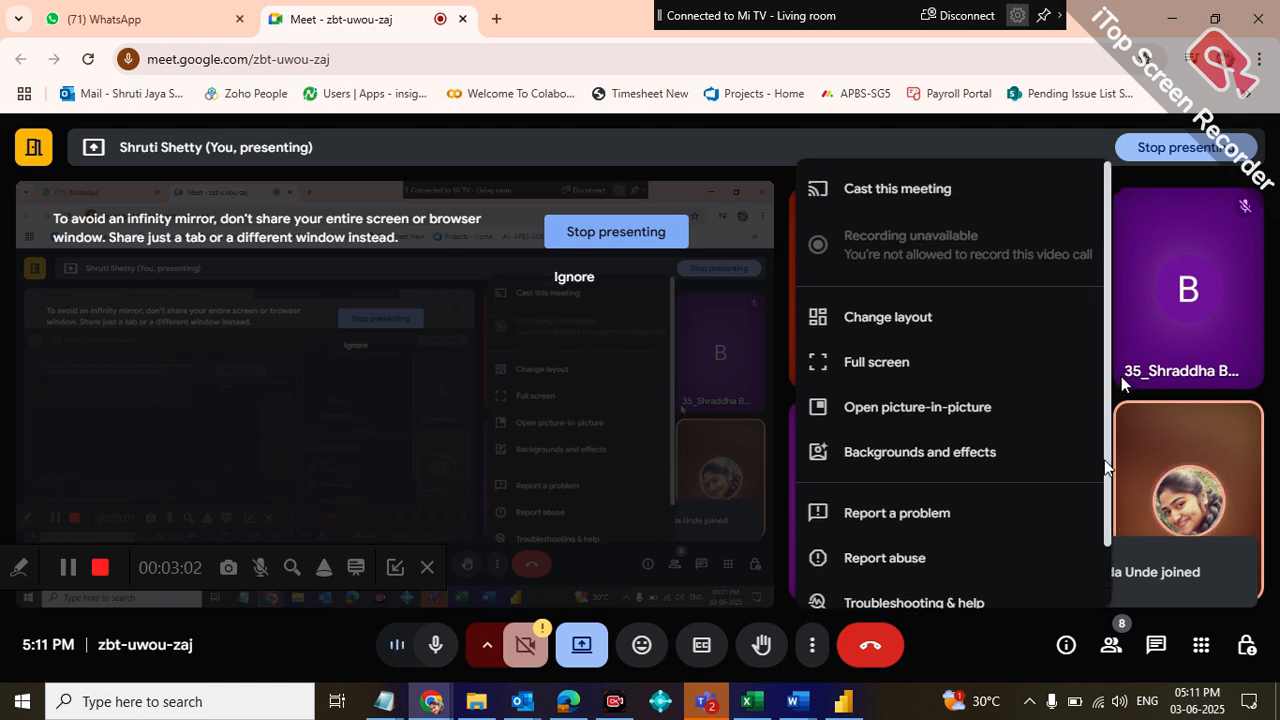
left_click(918, 312)
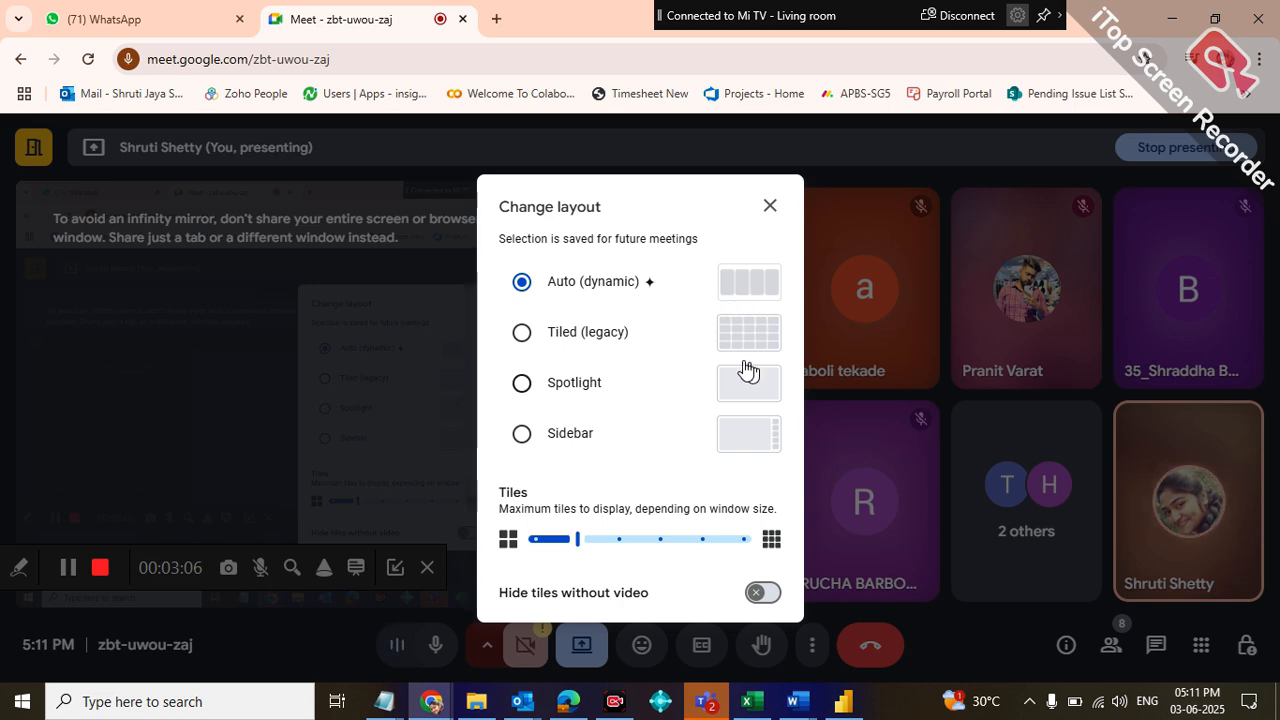
left_click(745, 370)
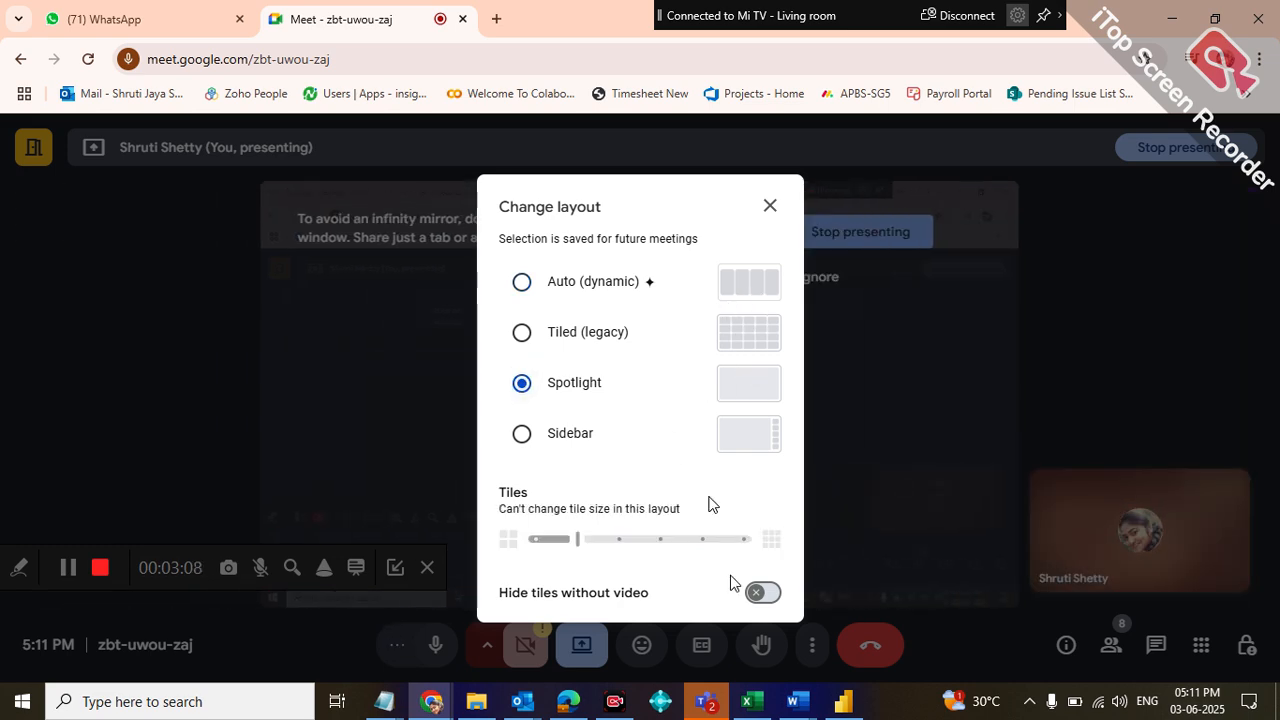
left_click(769, 206)
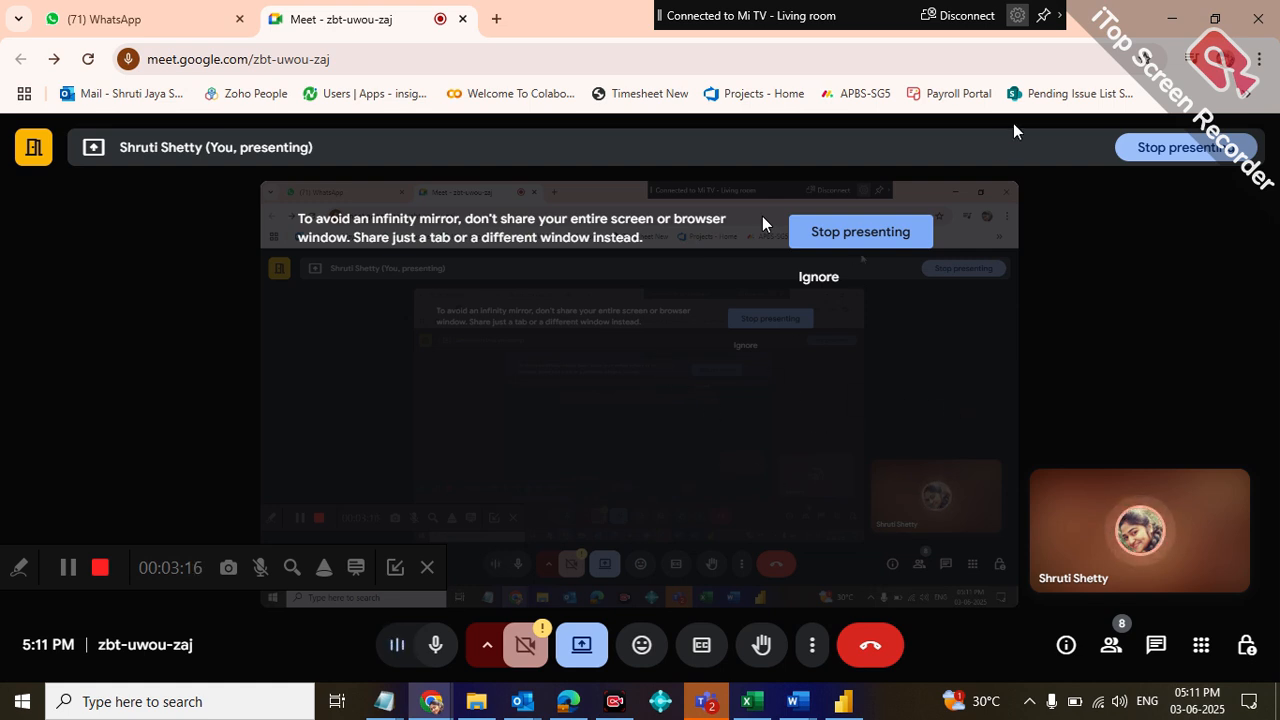
Return to the Power BI model and review the proposed ProductKey relationship from Products_Dim to Sales_Fact without saving it
left_click(1170, 19)
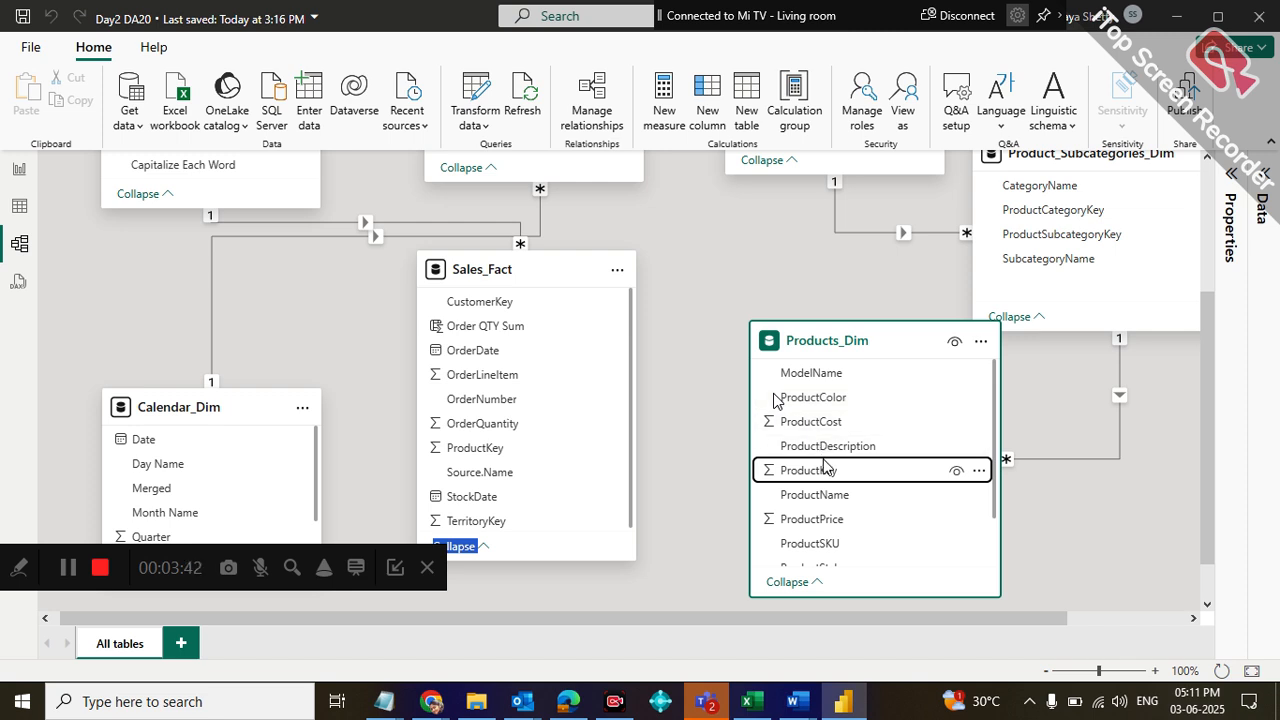
left_click_drag(826, 472, 556, 442)
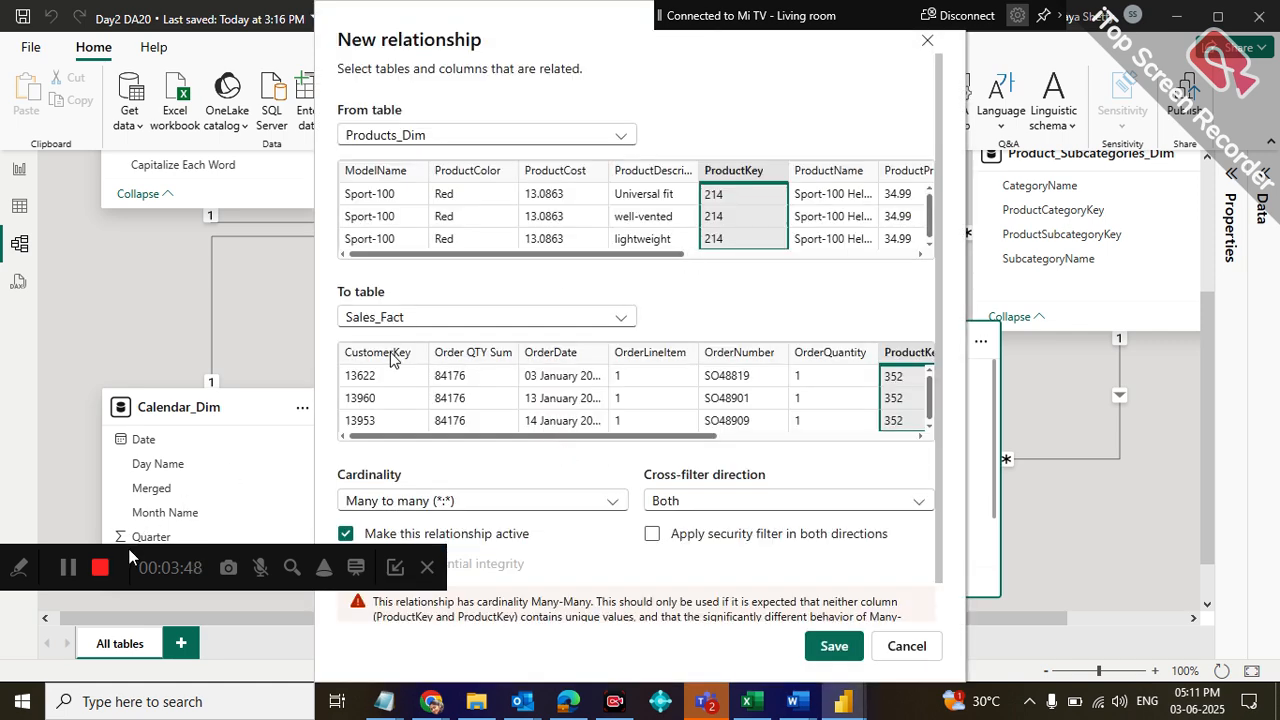
left_click_drag(129, 551, 123, 681)
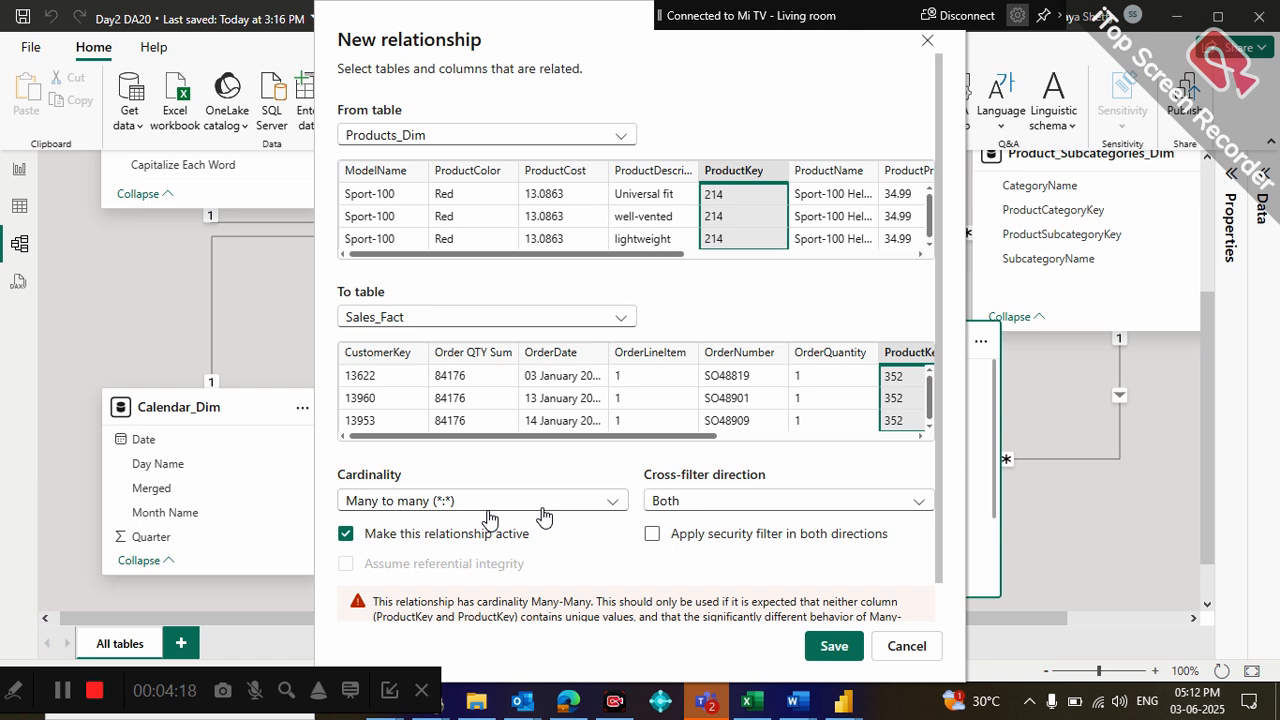
left_click(904, 646)
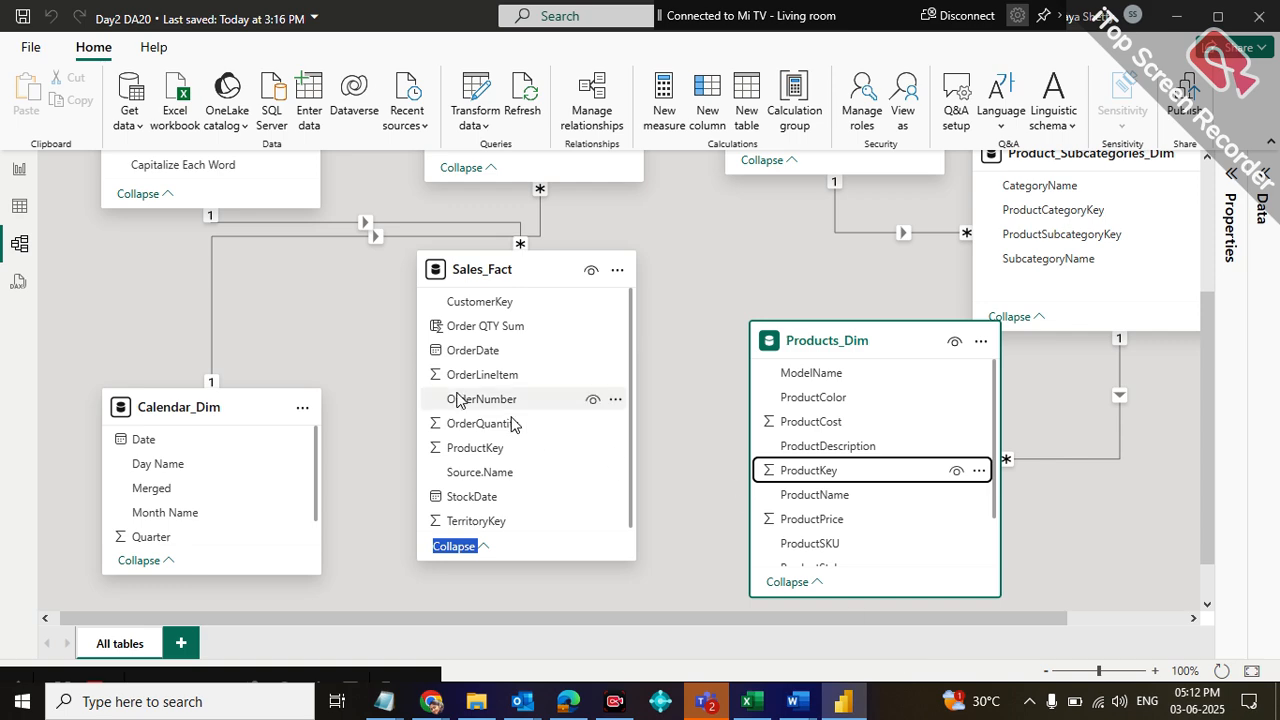
Leave the model diagram for the report view and open the Power Query Editor
left_click(19, 169)
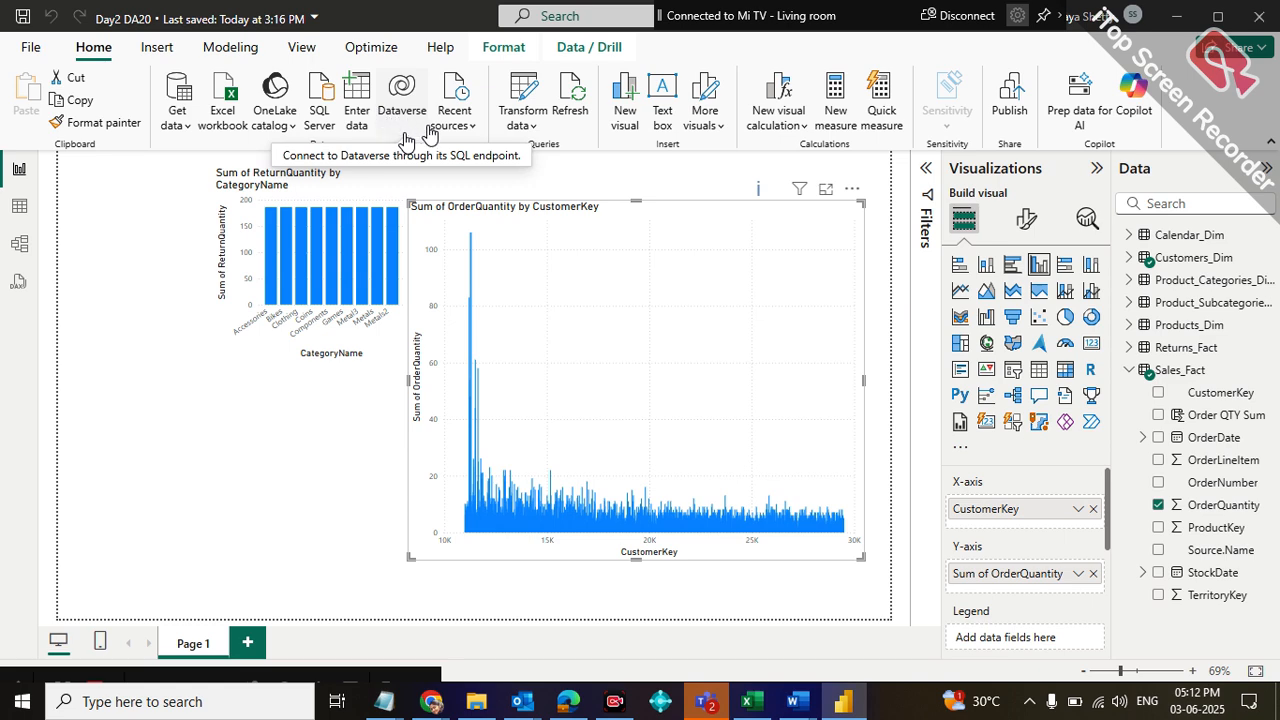
left_click(518, 100)
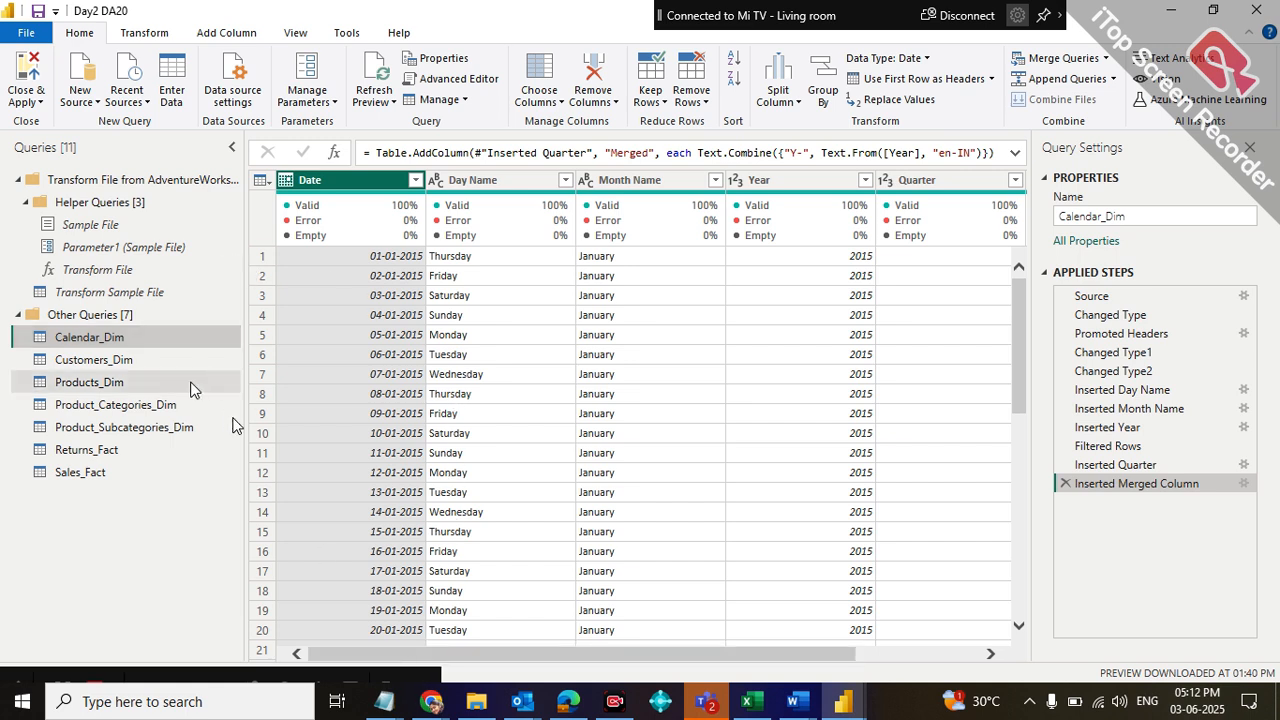
Delete the Filtered Rows, Changed Type1 and Split Column by Delimiter steps from the Products_Dim query and apply the changes
left_click(114, 386)
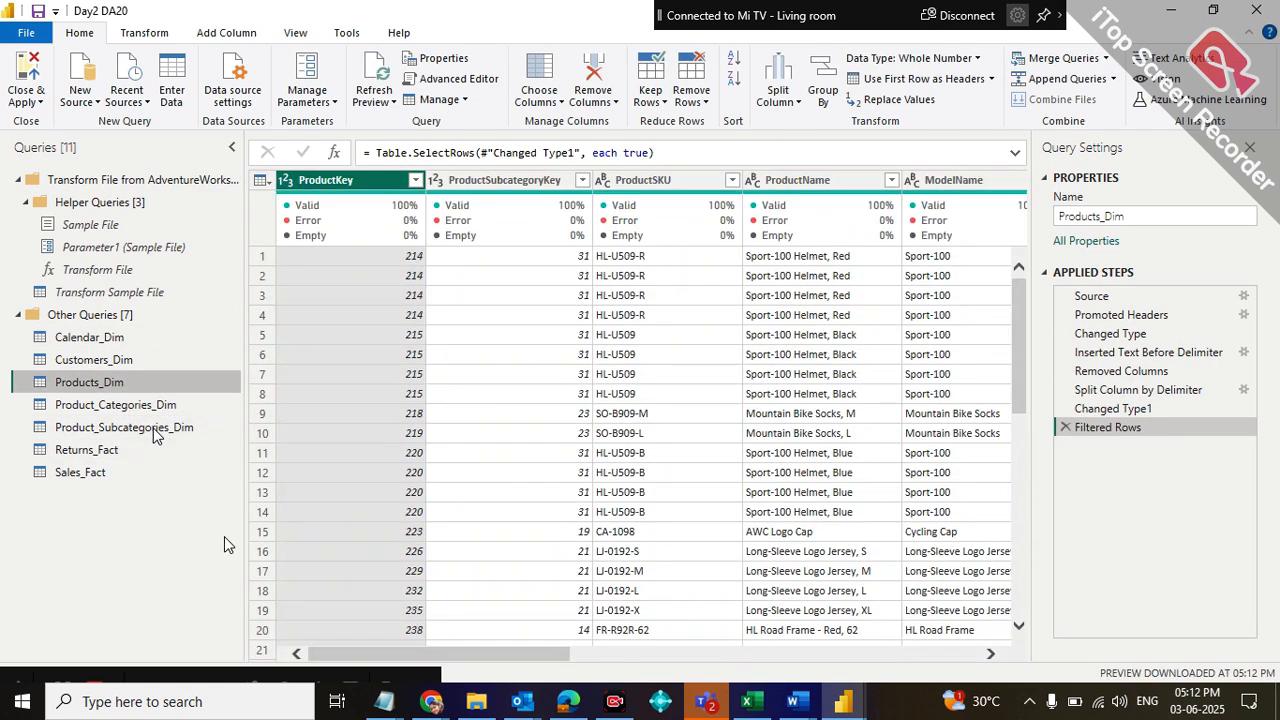
left_click_drag(386, 655, 525, 662)
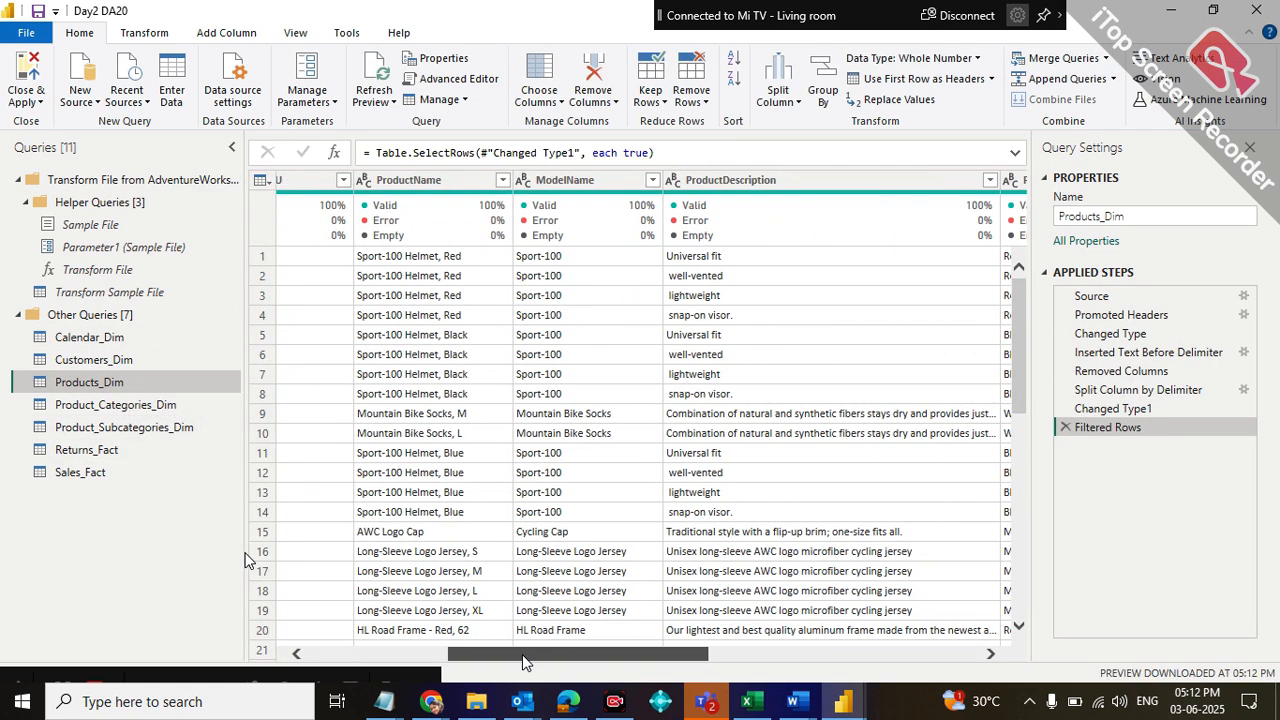
left_click(1064, 427)
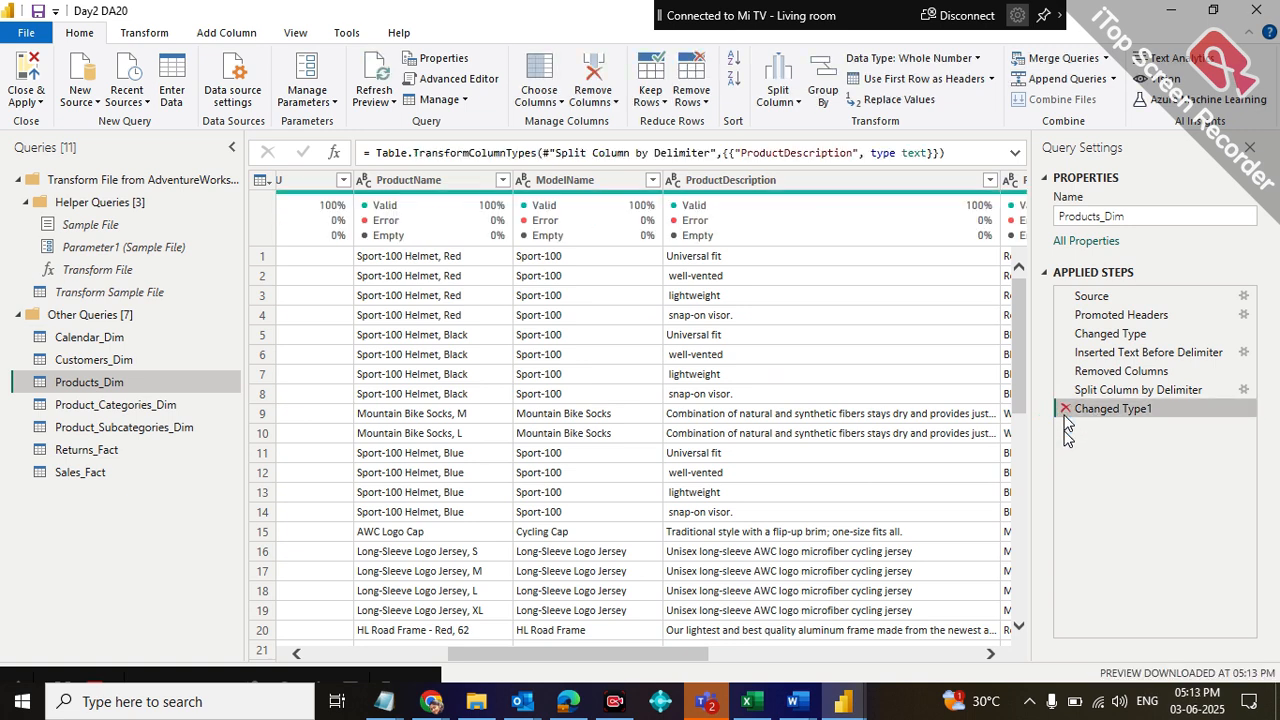
left_click(1065, 409)
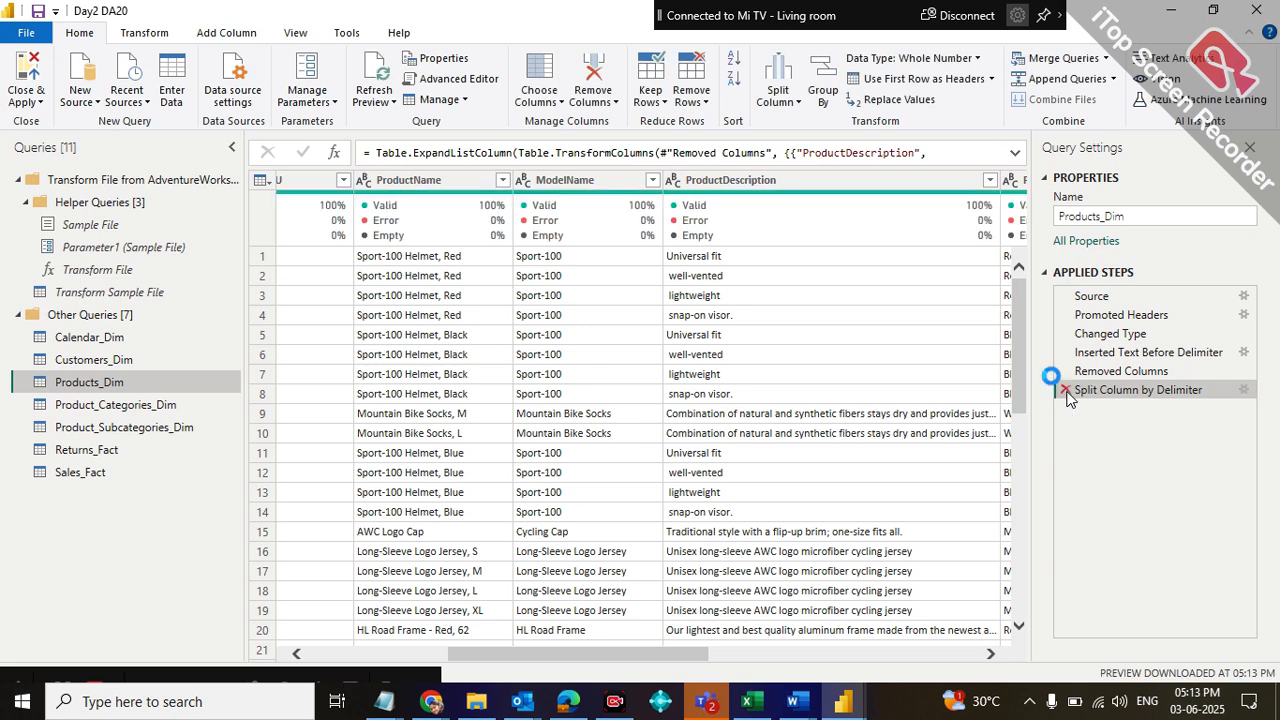
left_click(1065, 390)
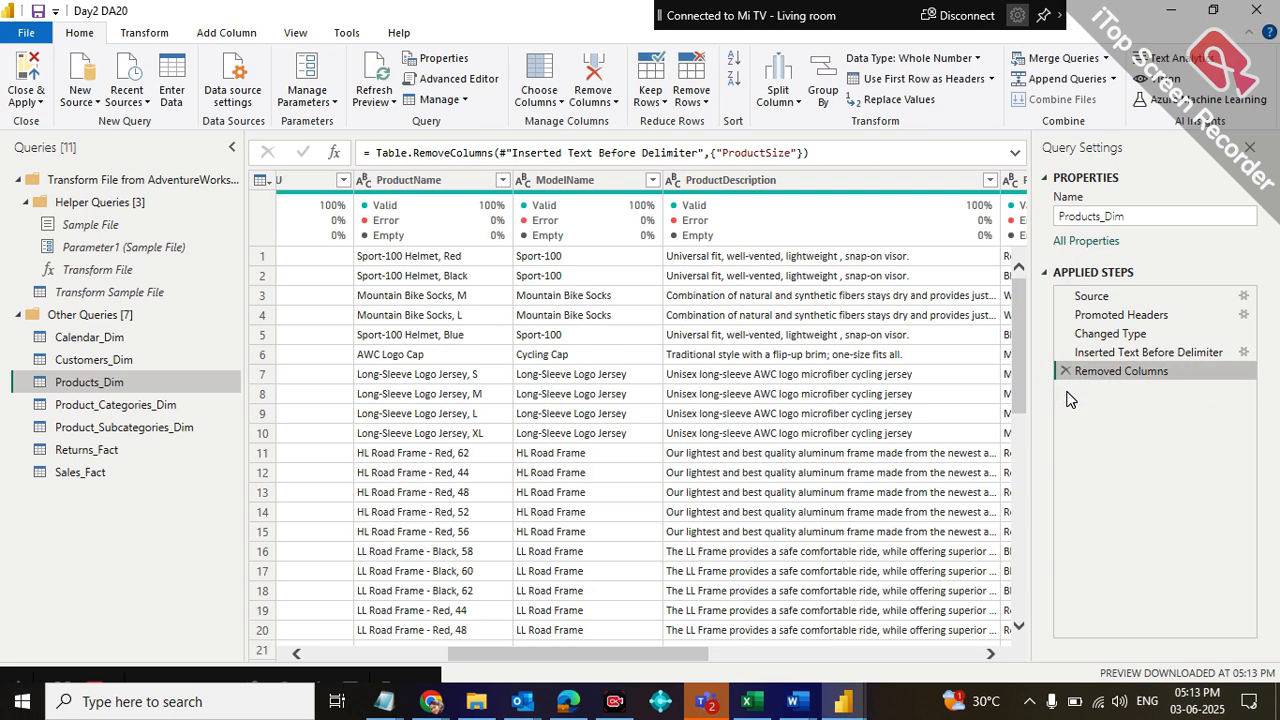
left_click_drag(539, 655, 352, 668)
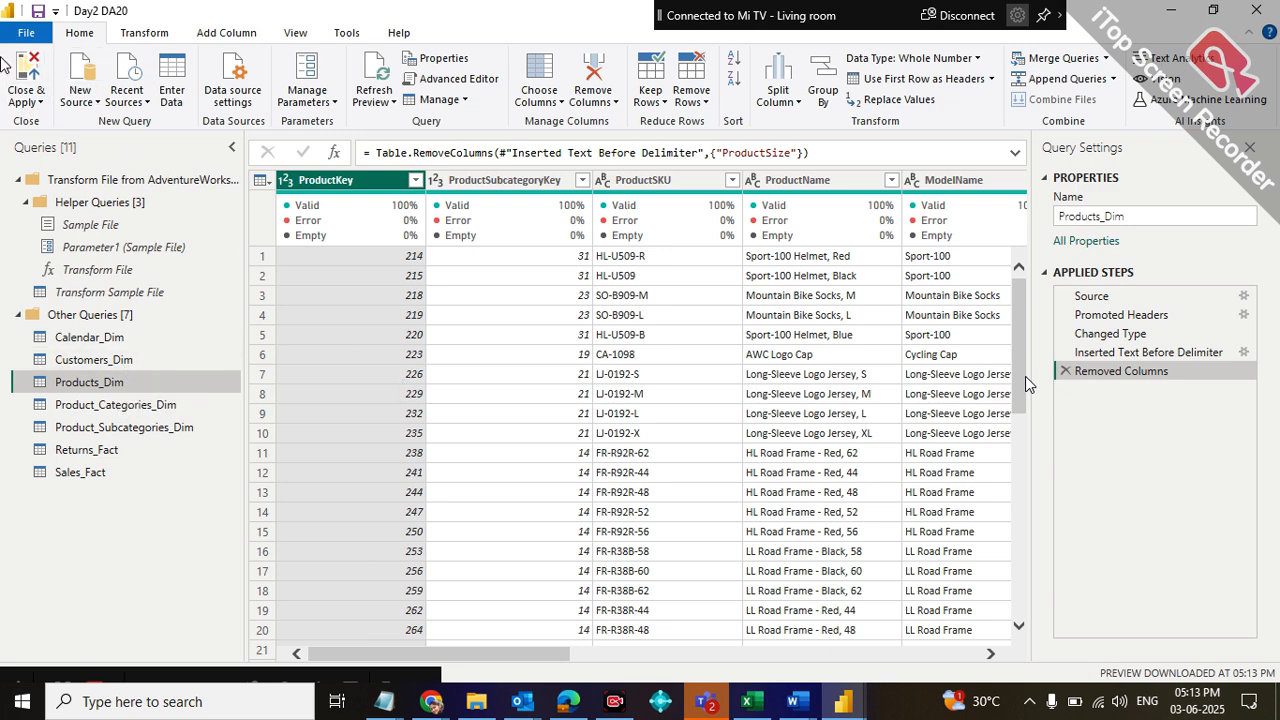
left_click(20, 68)
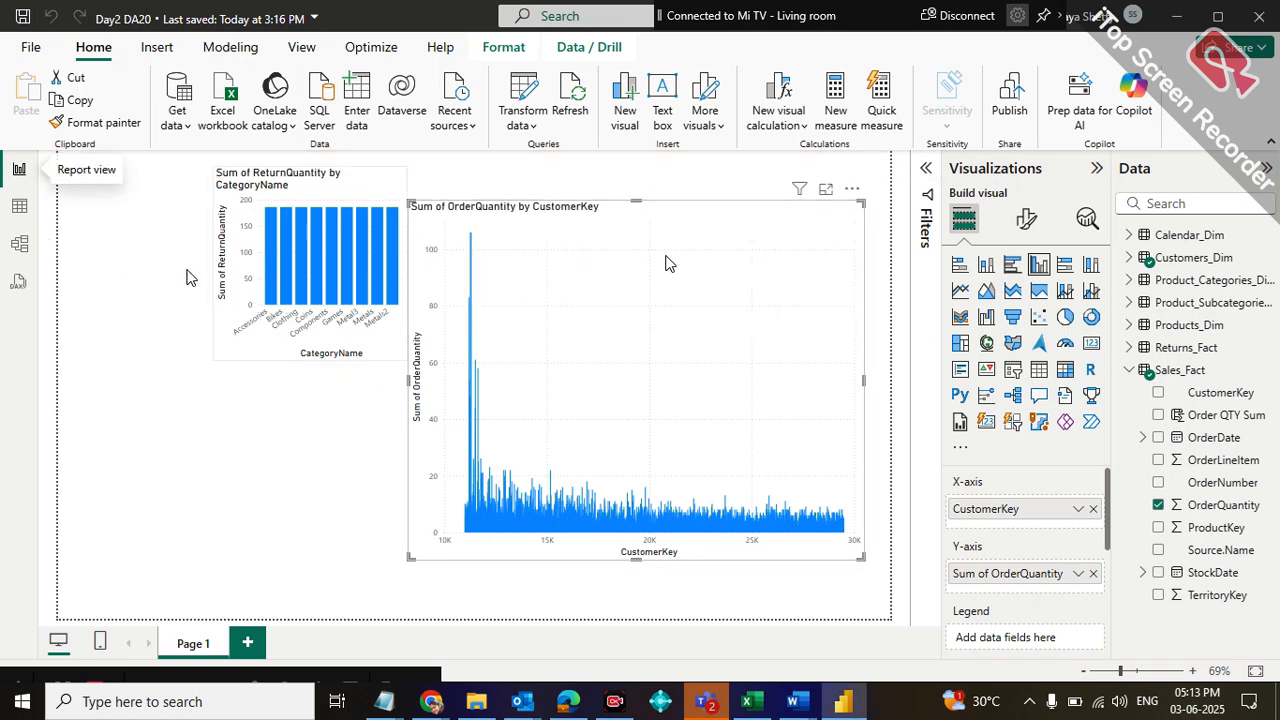
Reopen the Power Query Editor to check the ProductKey column of Products_Dim, and return to the report
left_click(18, 250)
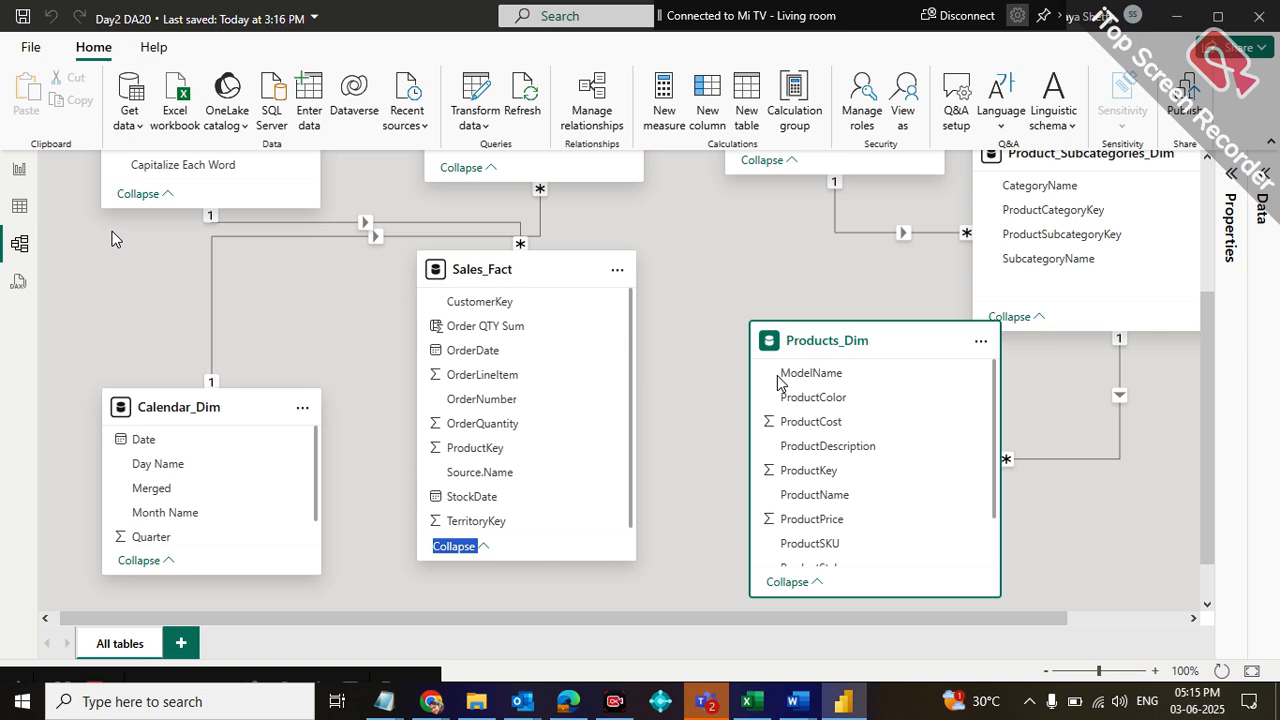
left_click(20, 170)
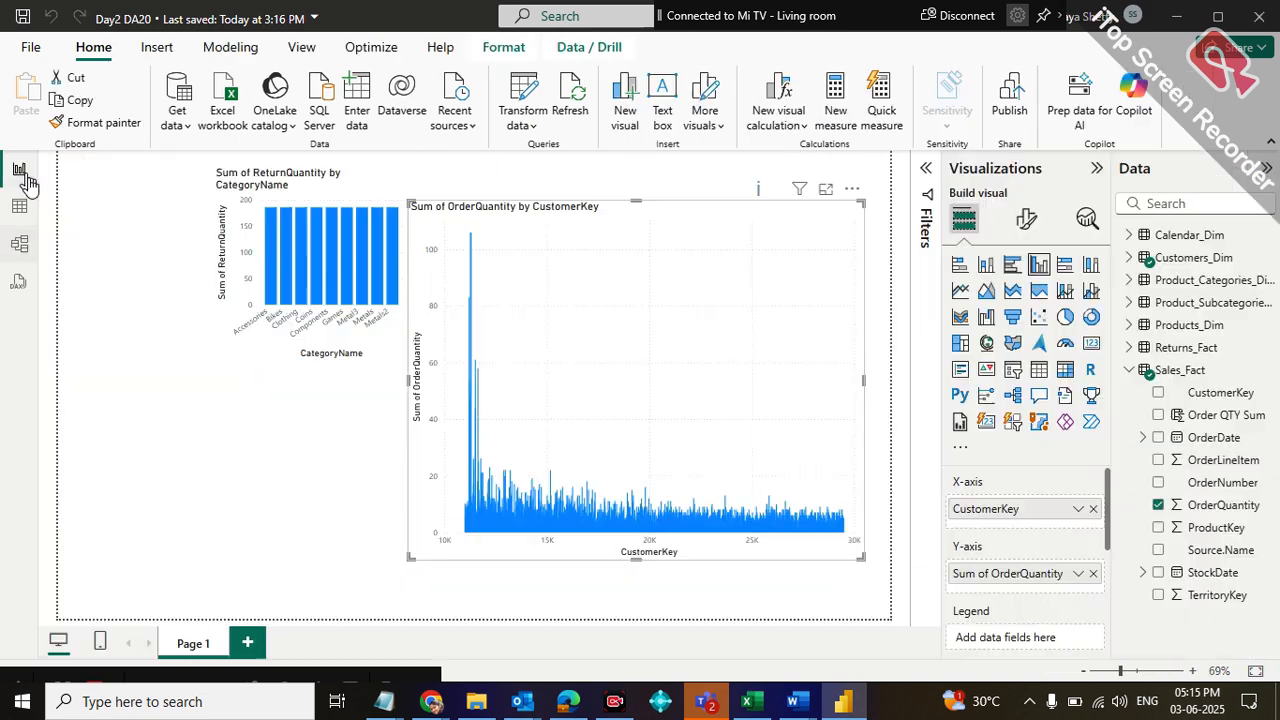
left_click(523, 97)
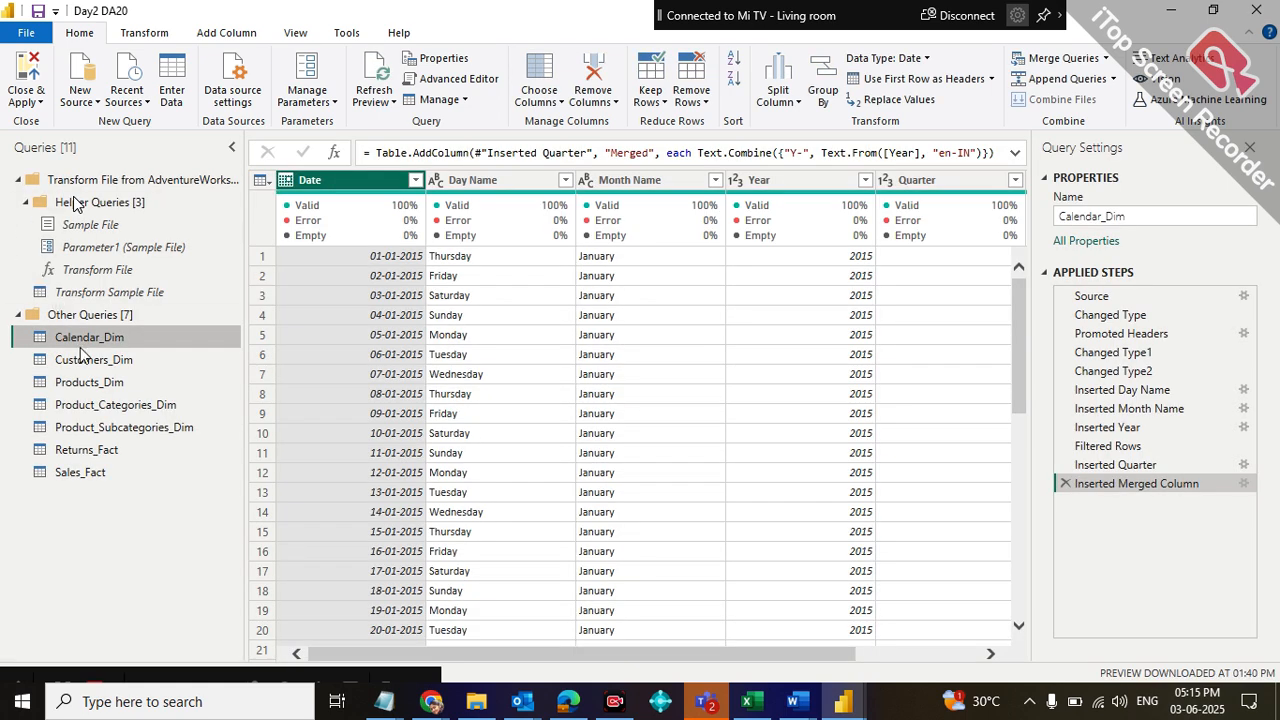
left_click(100, 382)
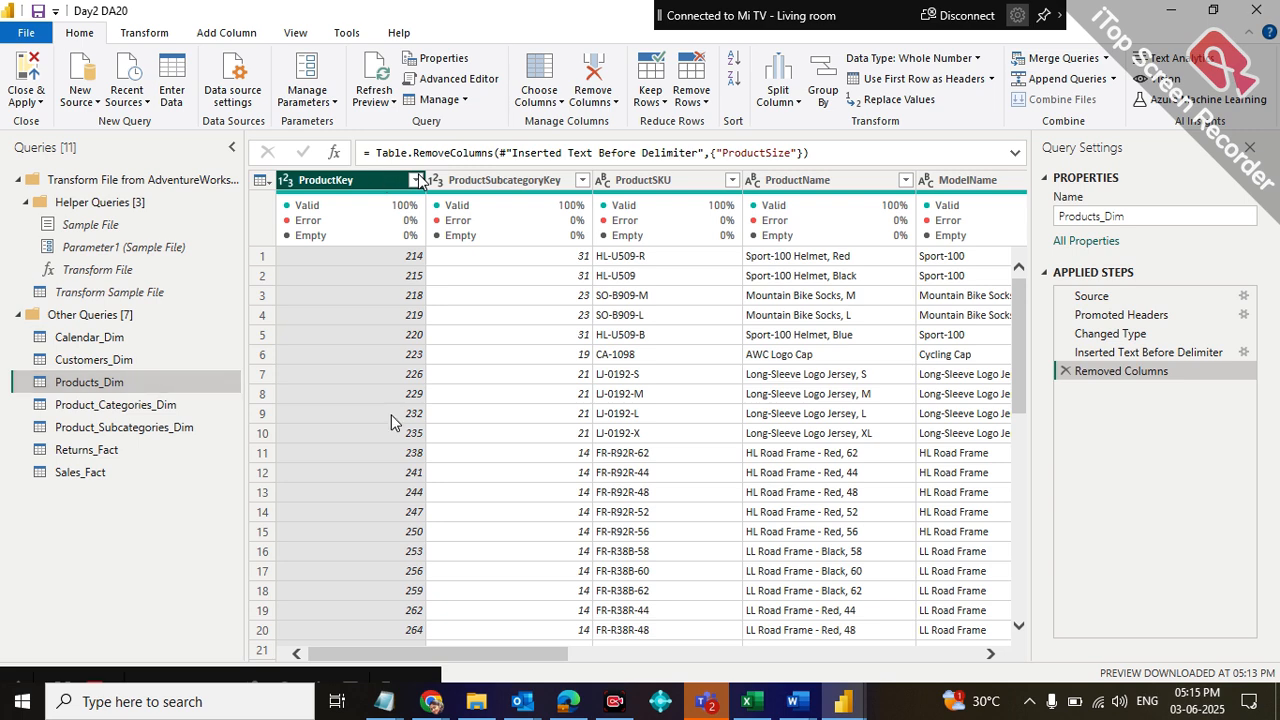
mouse_move(137, 682)
left_click_drag(137, 682, 395, 450)
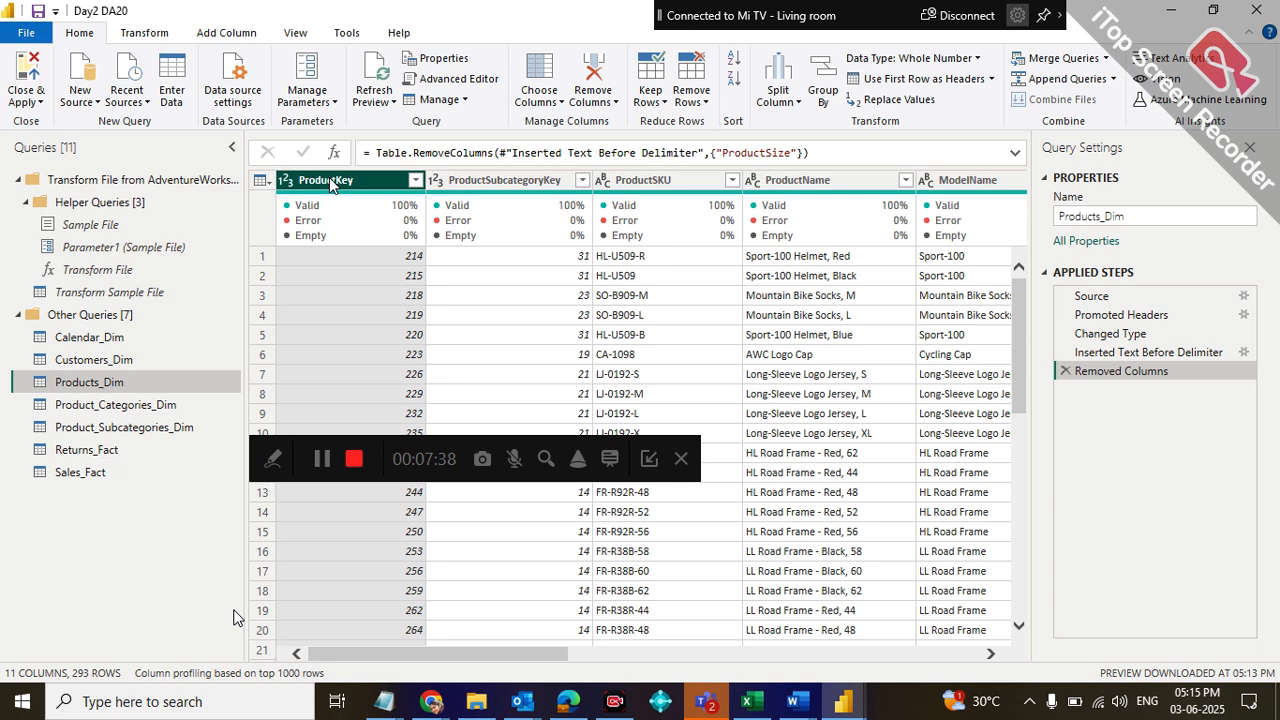
left_click(20, 80)
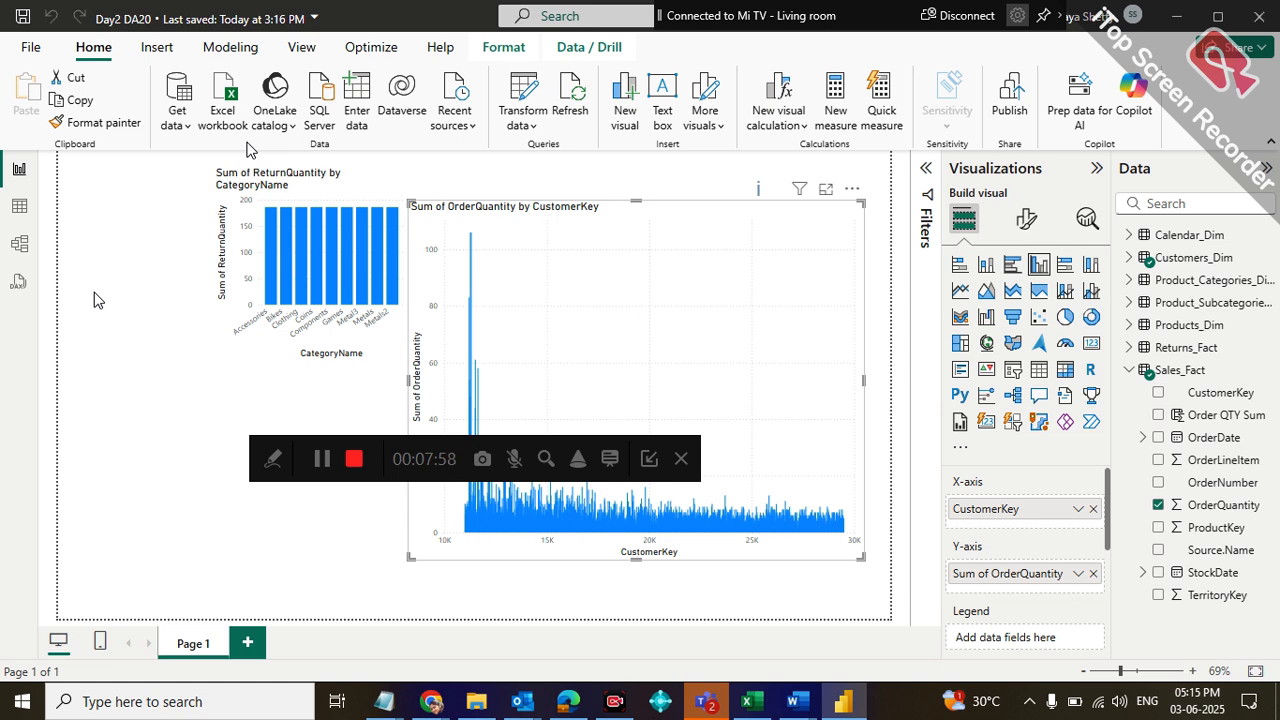
Create an active one-to-many relationship with single cross-filter direction from Products_Dim to Sales_Fact on ProductKey in the model diagram
left_click(20, 250)
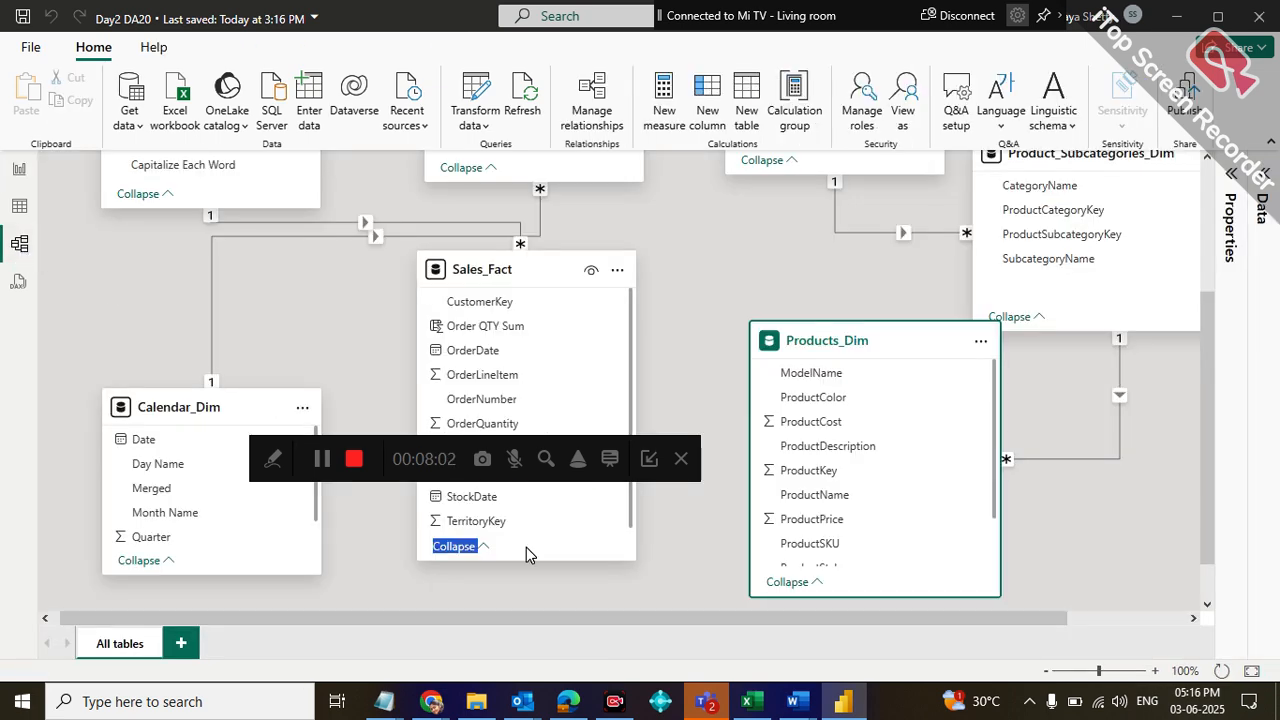
left_click_drag(281, 449, 62, 605)
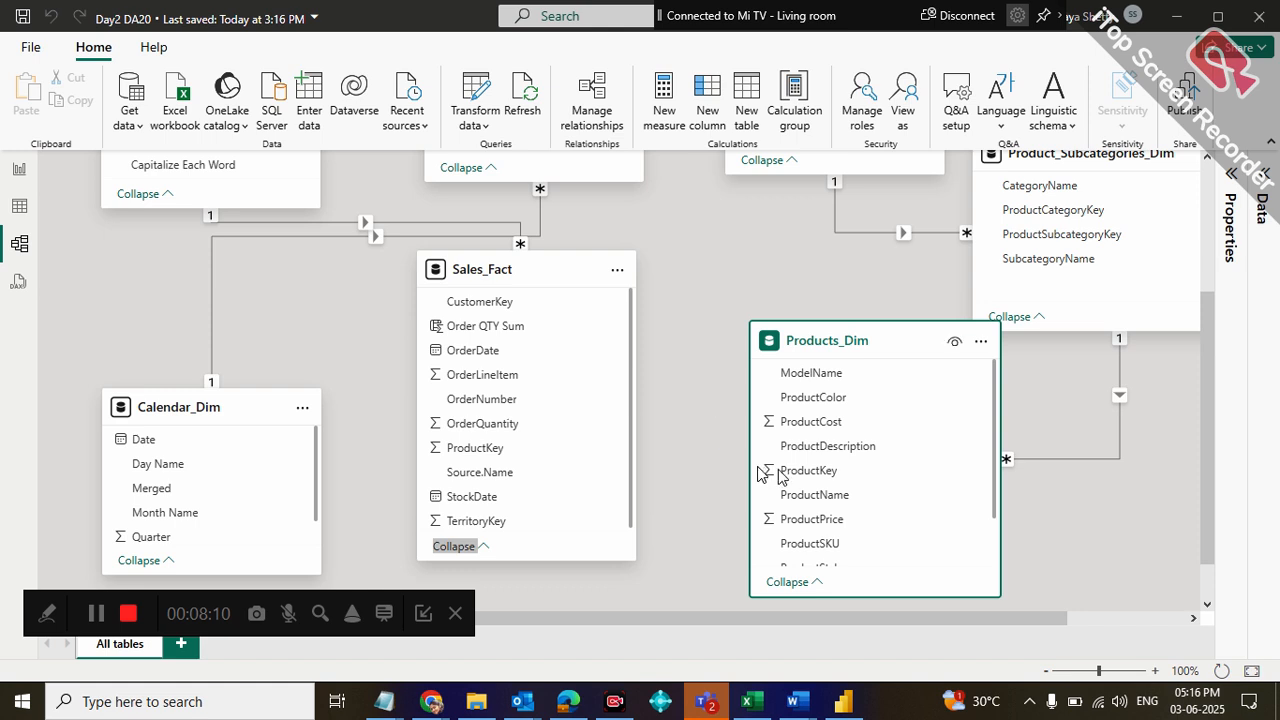
left_click_drag(816, 478, 528, 458)
left_click(671, 521)
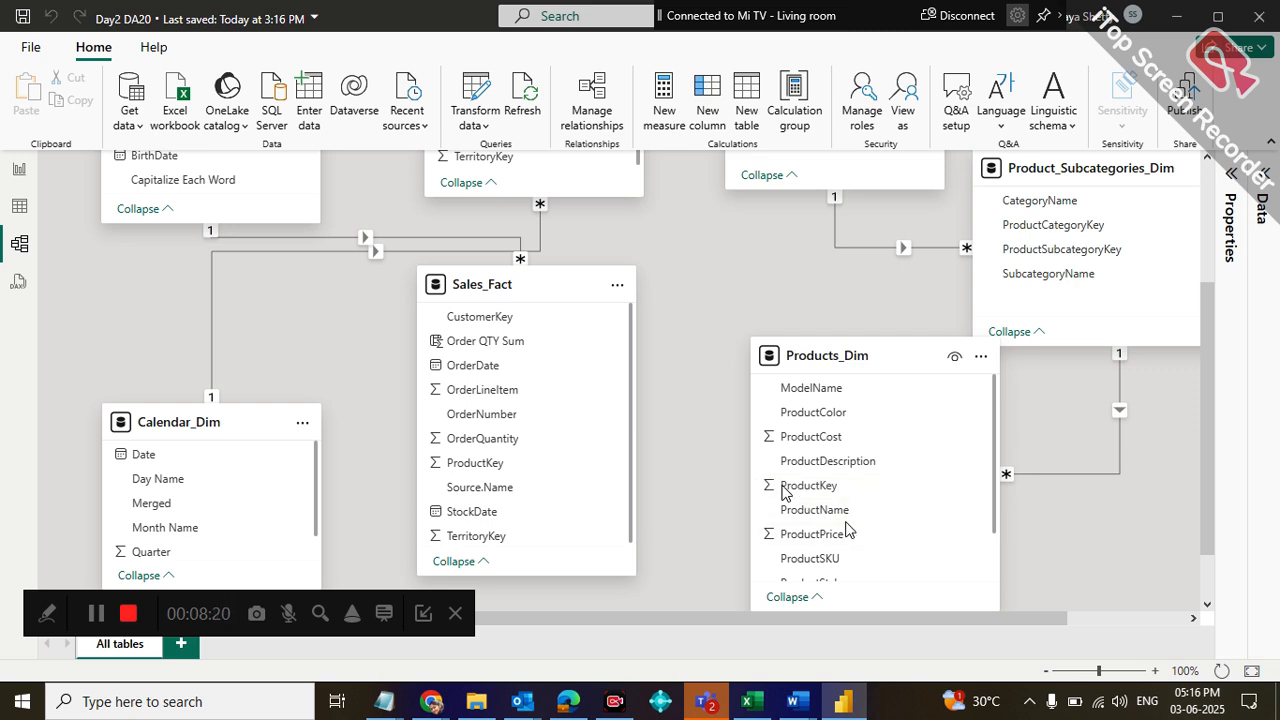
left_click(785, 488)
left_click_drag(785, 488, 544, 466)
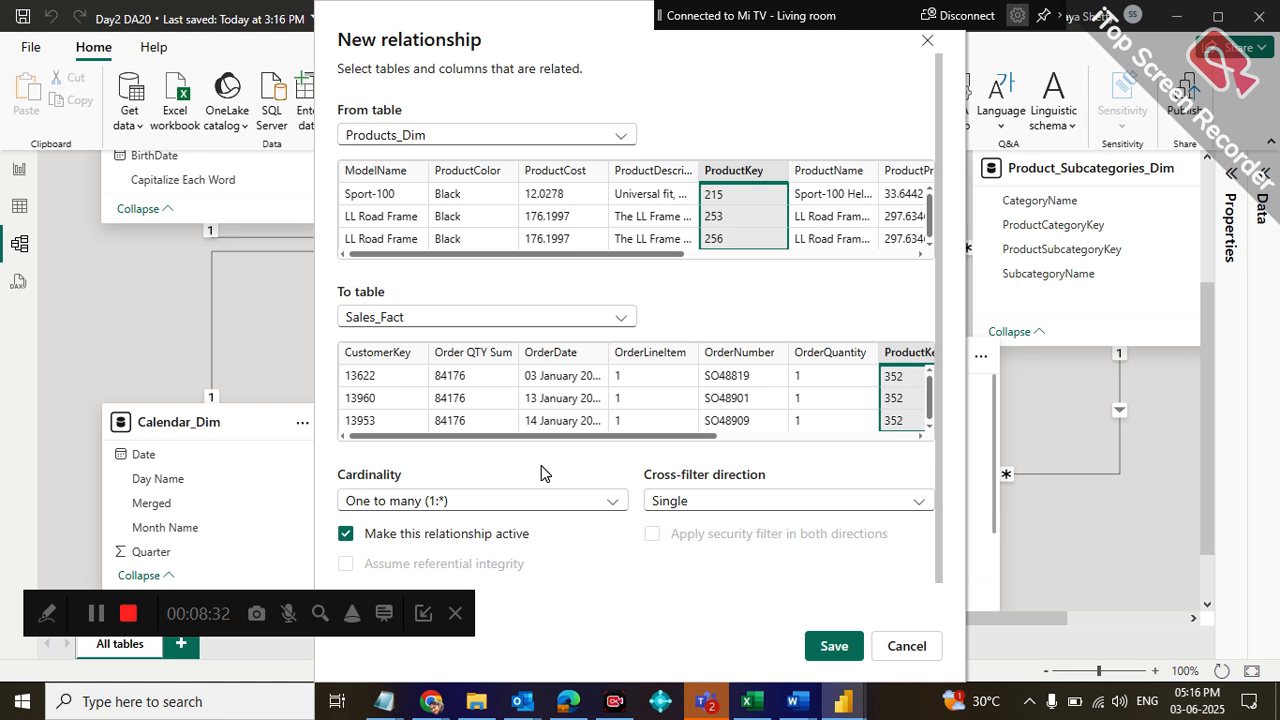
left_click_drag(34, 610, 44, 638)
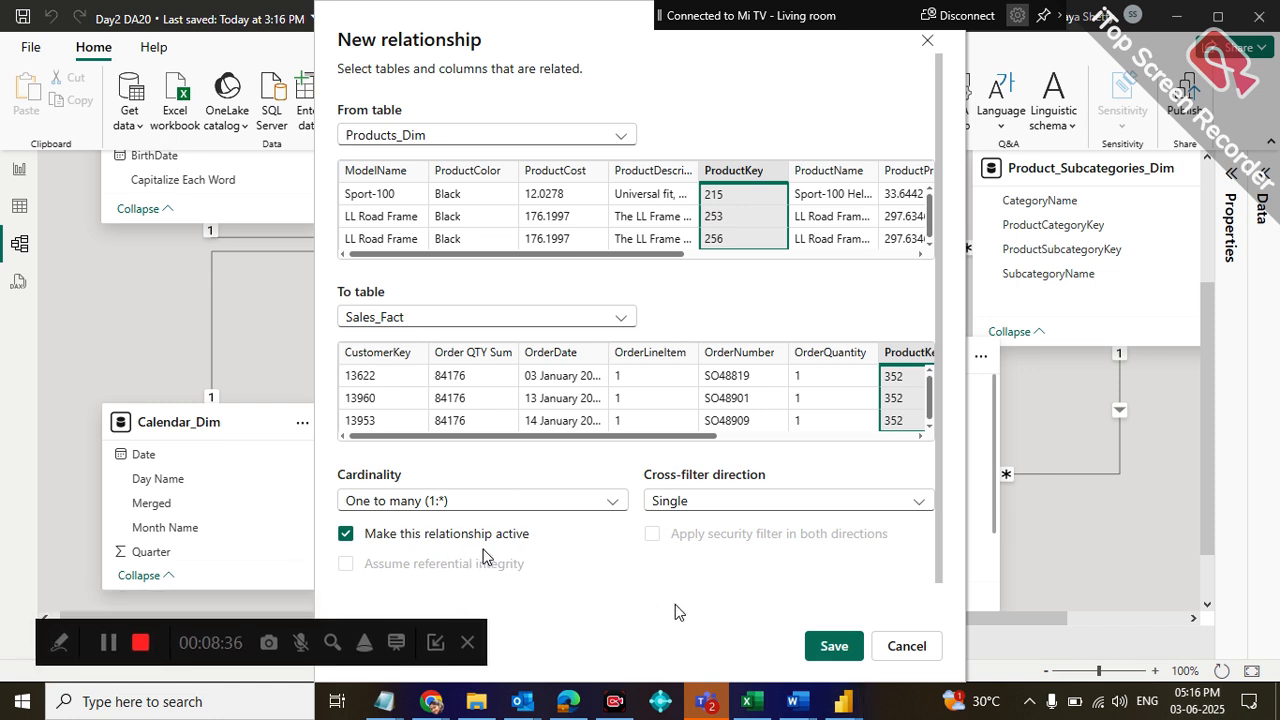
left_click(826, 647)
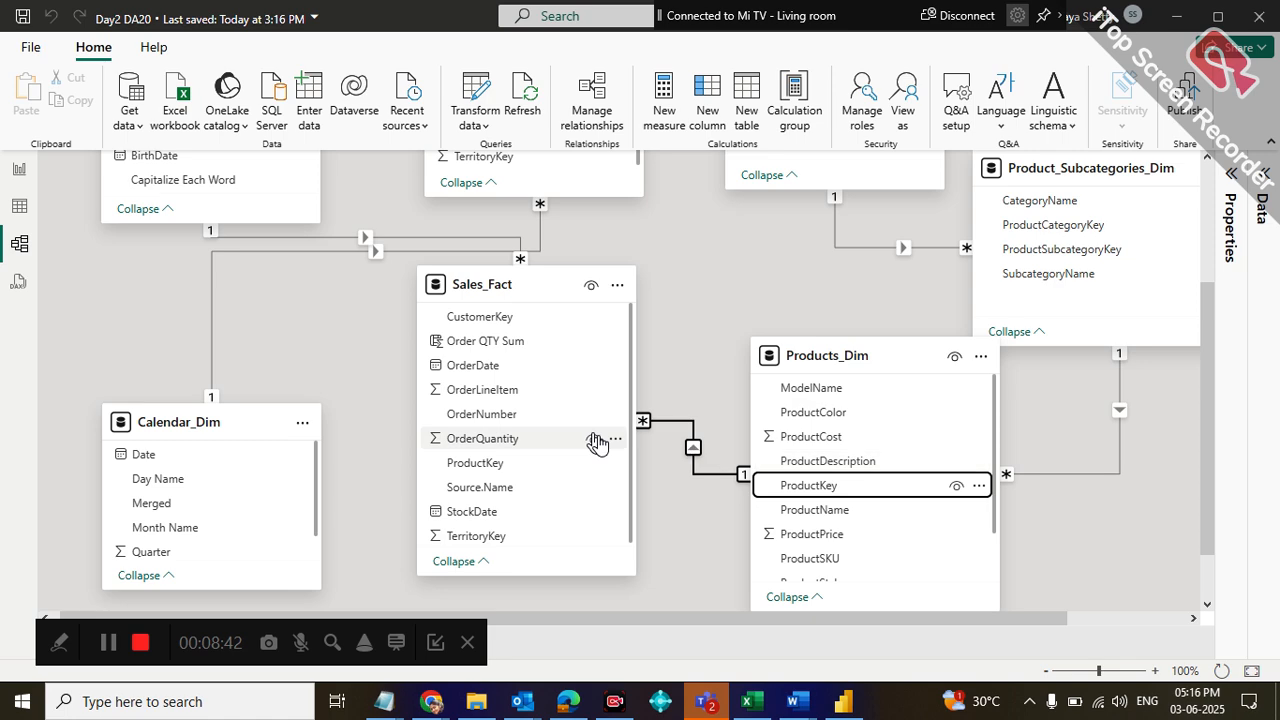
Delete the OrderQuantity by CustomerKey and ReturnQuantity by CategoryName charts from the report page
left_click(18, 172)
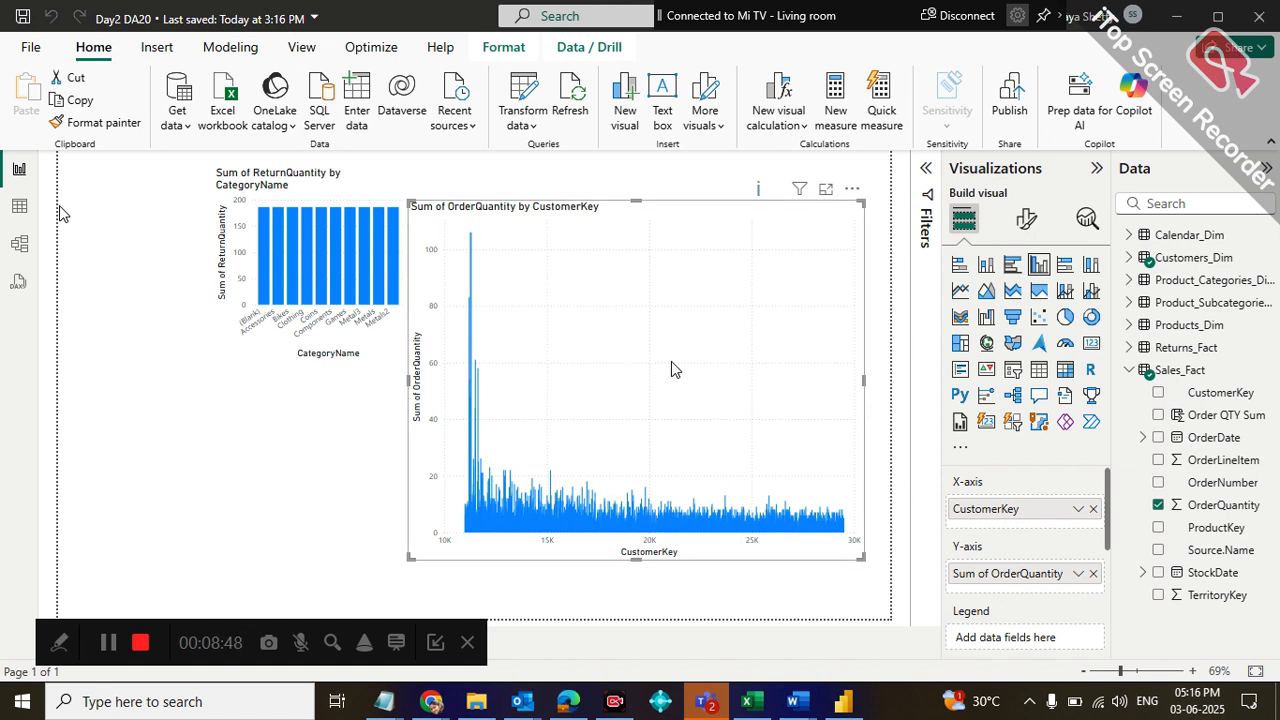
key("Delete")
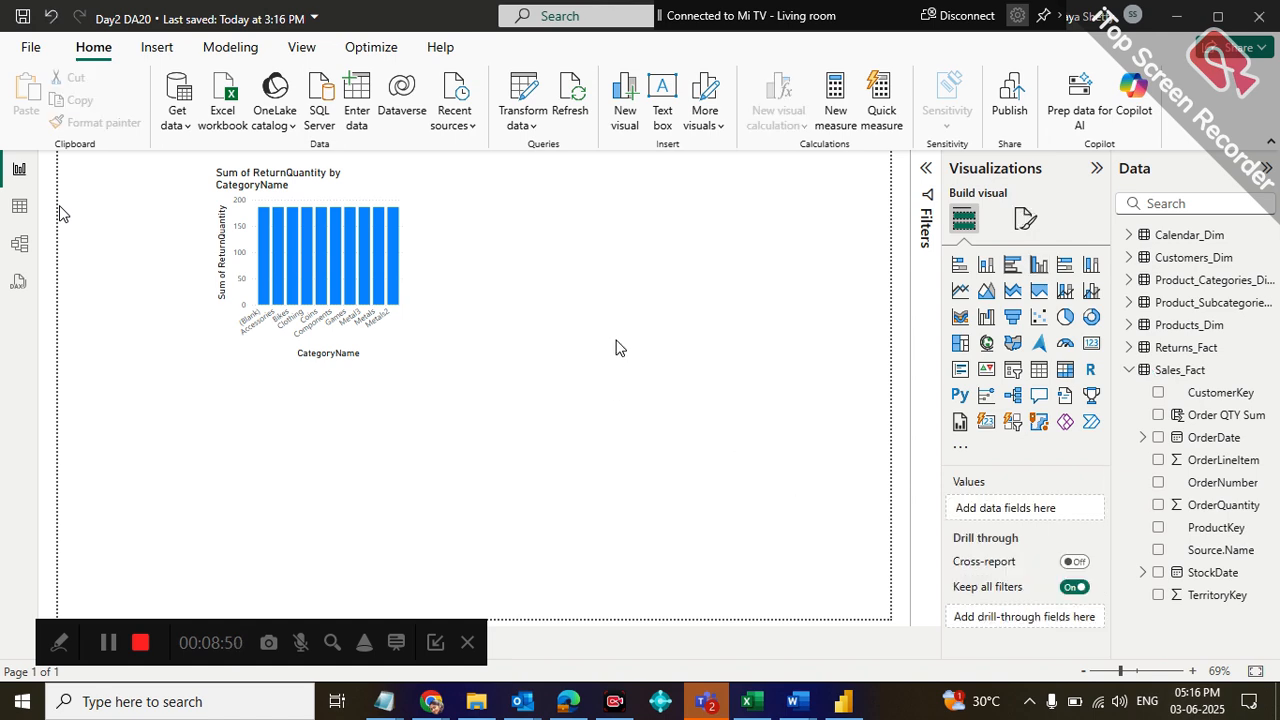
left_click(308, 265)
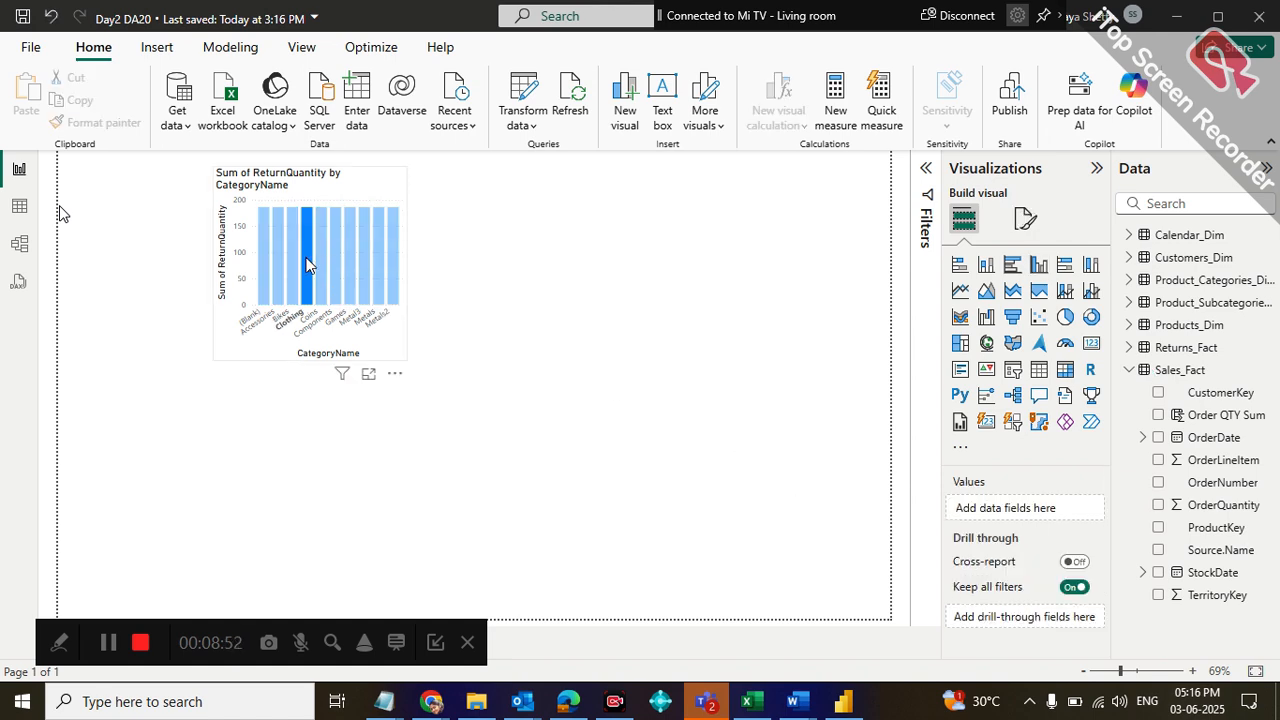
left_click(363, 301)
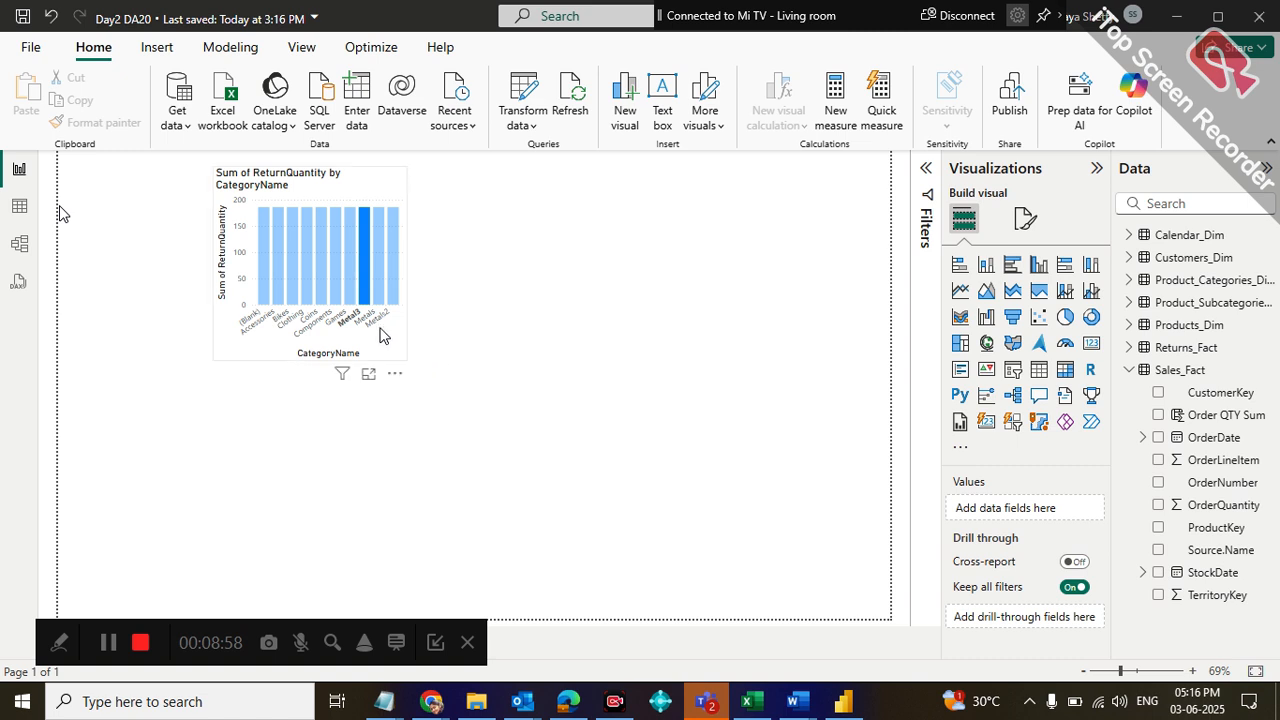
left_click(380, 335)
key("Delete")
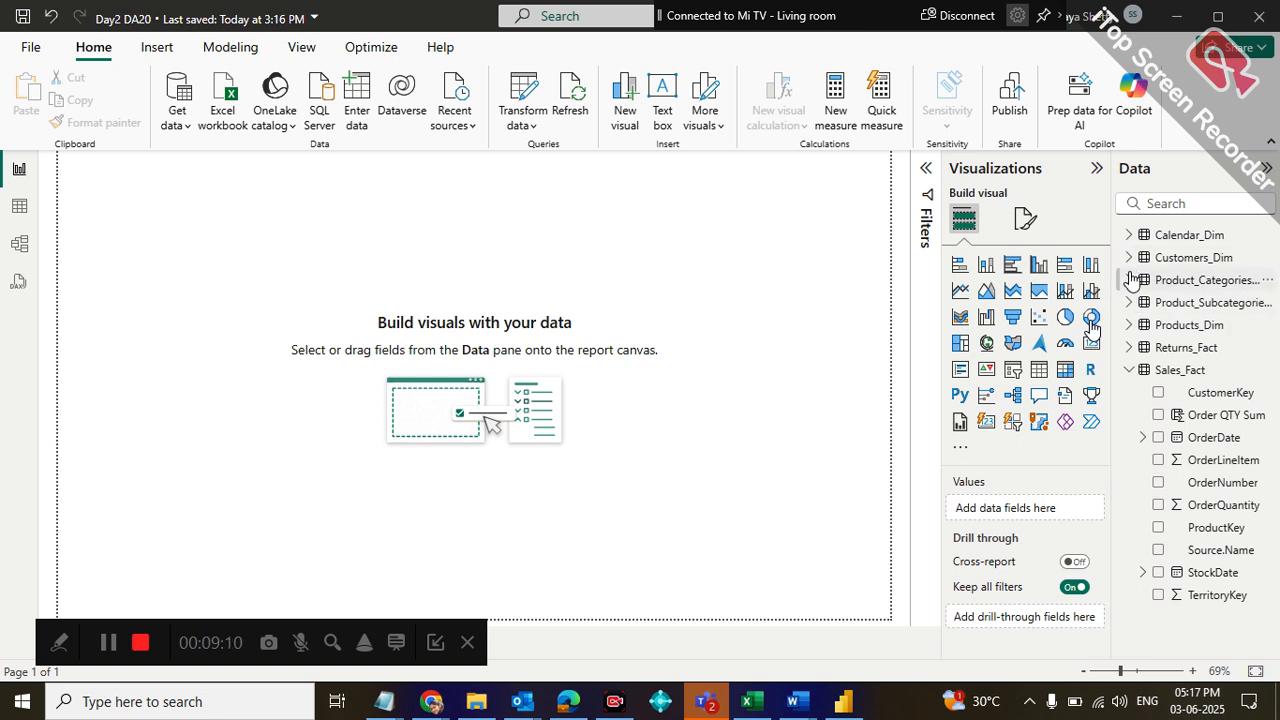
Build a table of ProductKey from Products_Dim with OrderQuantity from Sales_Fact, and delete it after viewing
left_click(1128, 325)
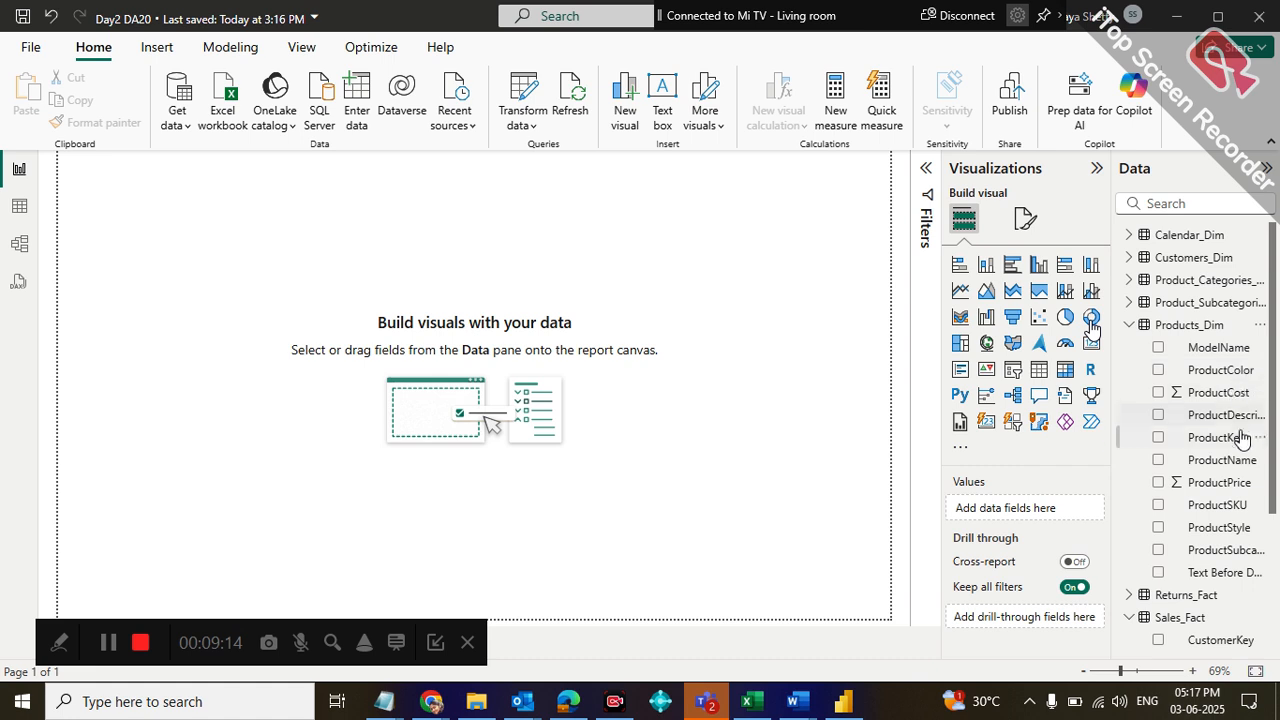
left_click_drag(1216, 437, 657, 284)
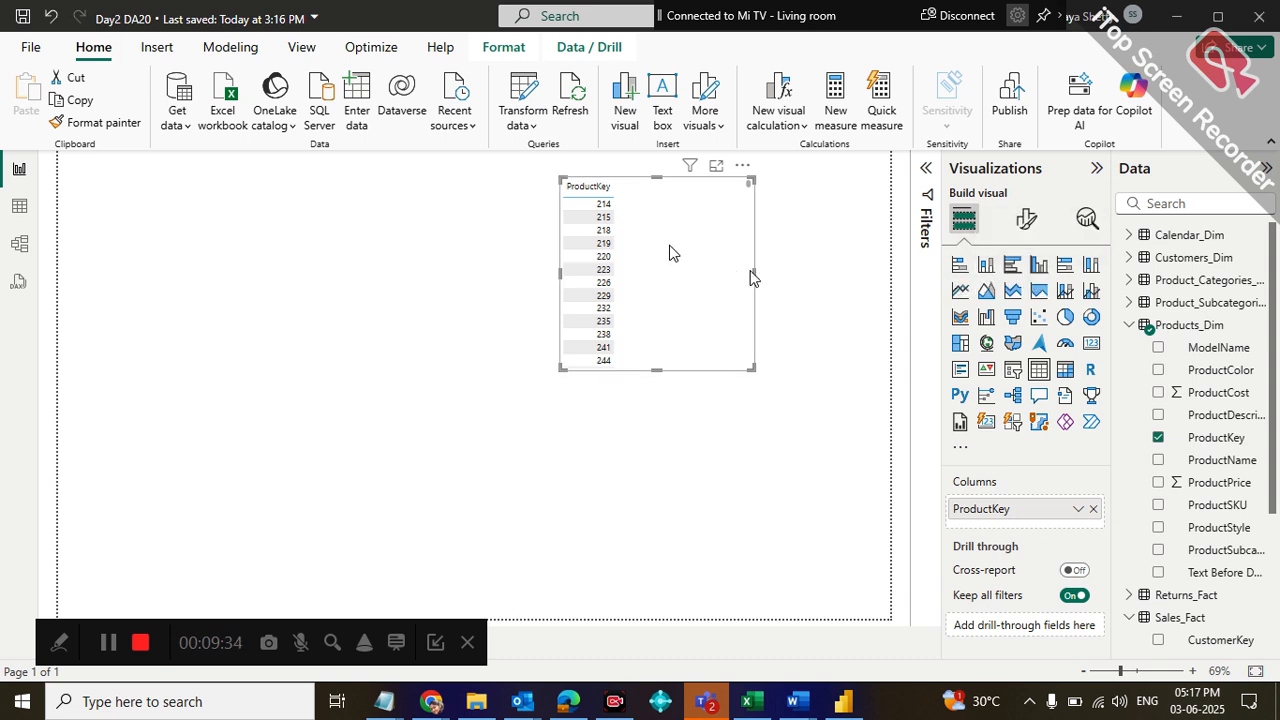
left_click(1122, 324)
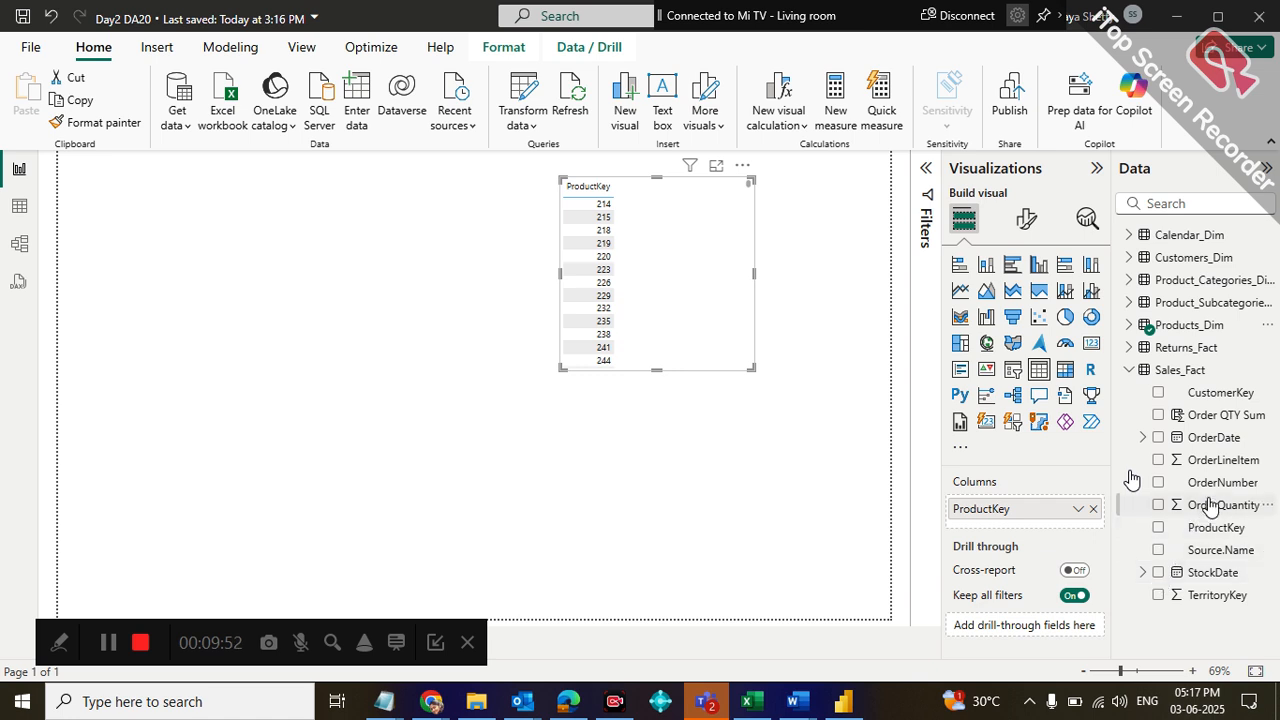
left_click_drag(1210, 507, 748, 295)
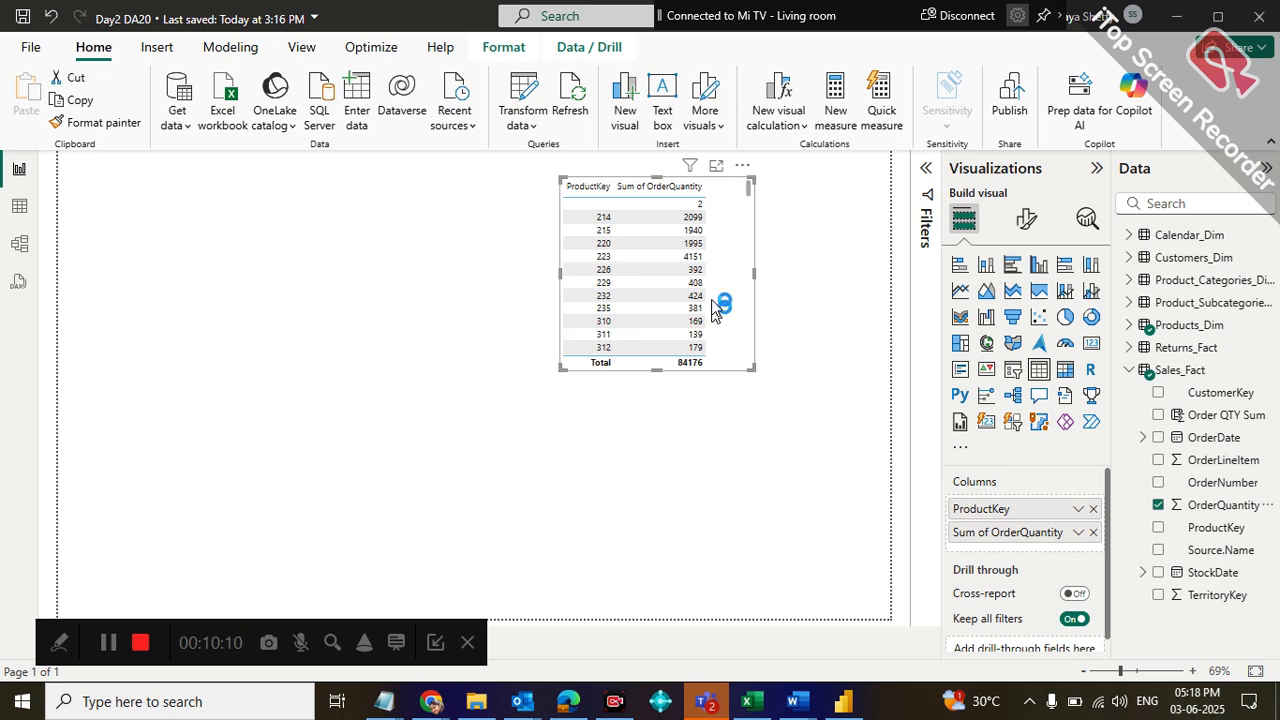
left_click(816, 435)
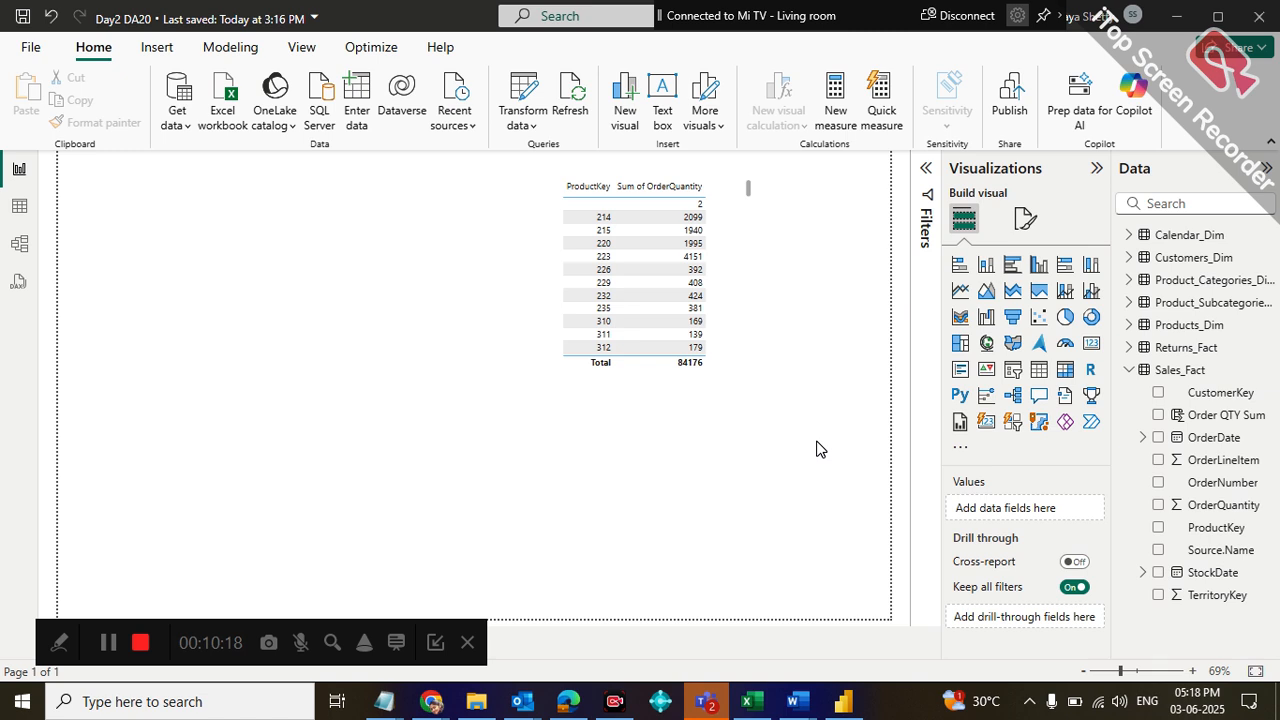
left_click(655, 362)
key("Delete")
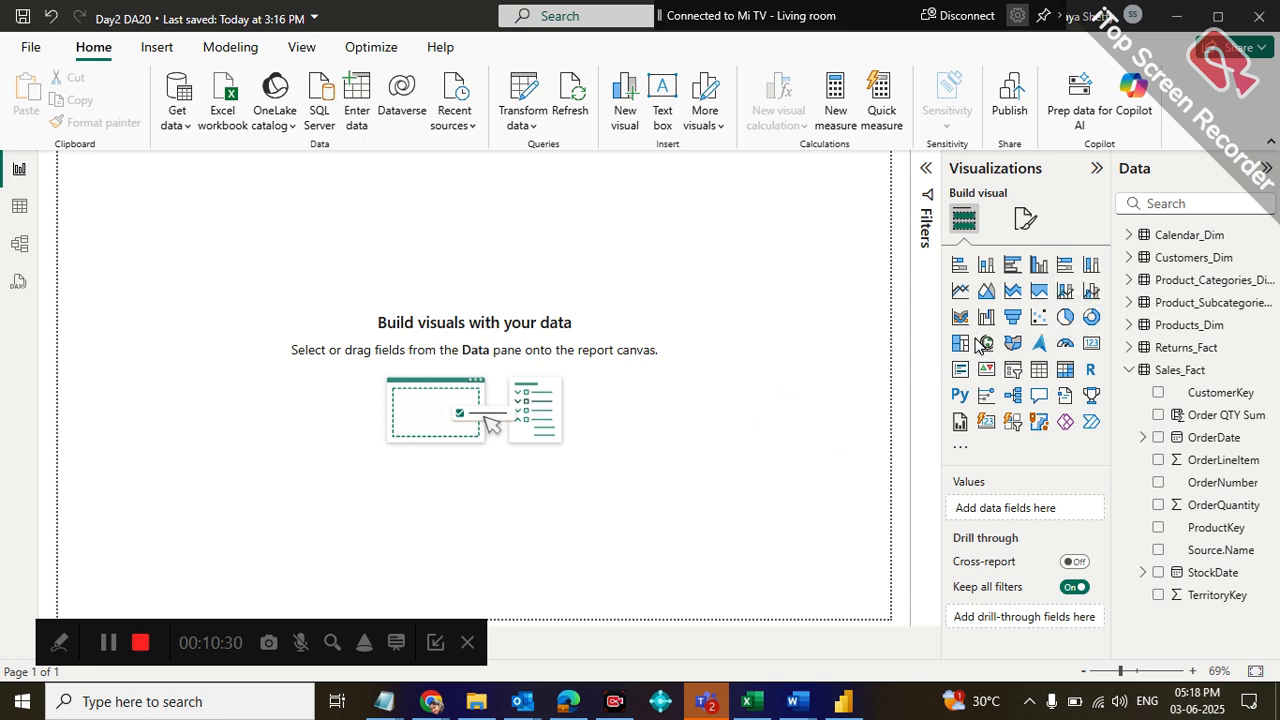
Add a pie chart, enlarge it to fill most of the page, and use OrderQuantity from Sales_Fact as its values
left_click(1058, 318)
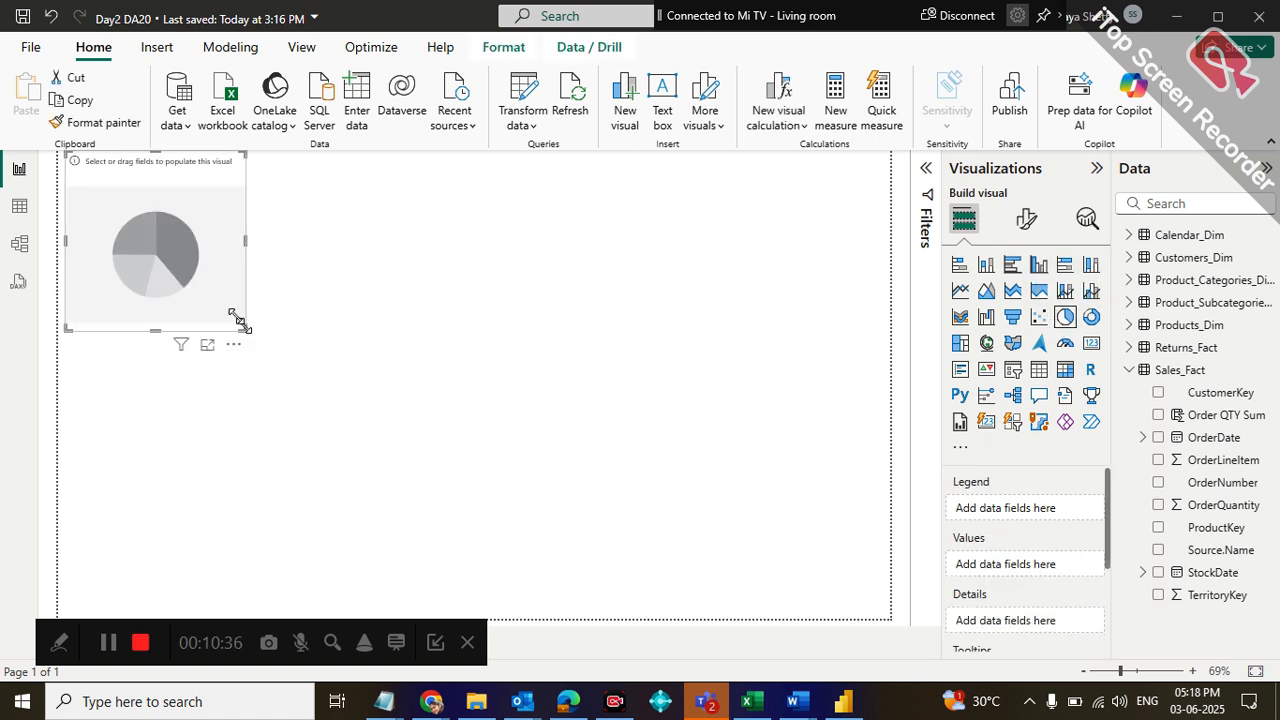
left_click_drag(245, 329, 818, 553)
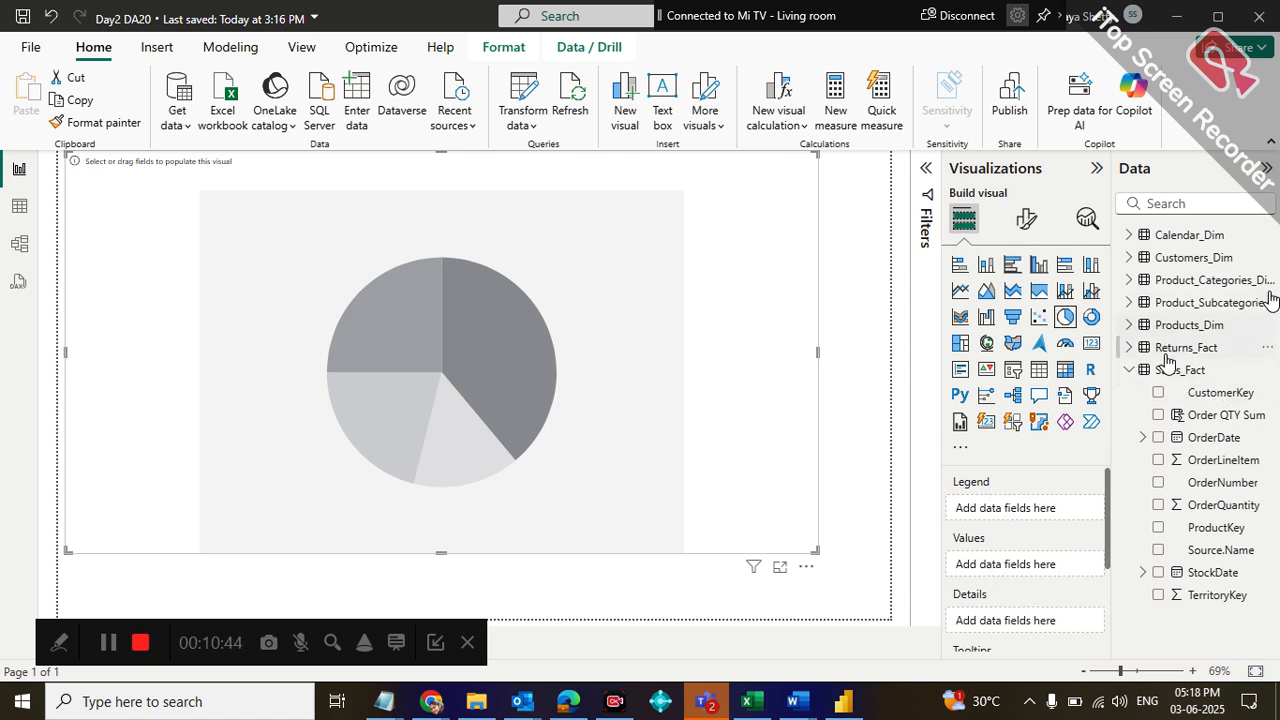
left_click(1130, 283)
left_click(1130, 283)
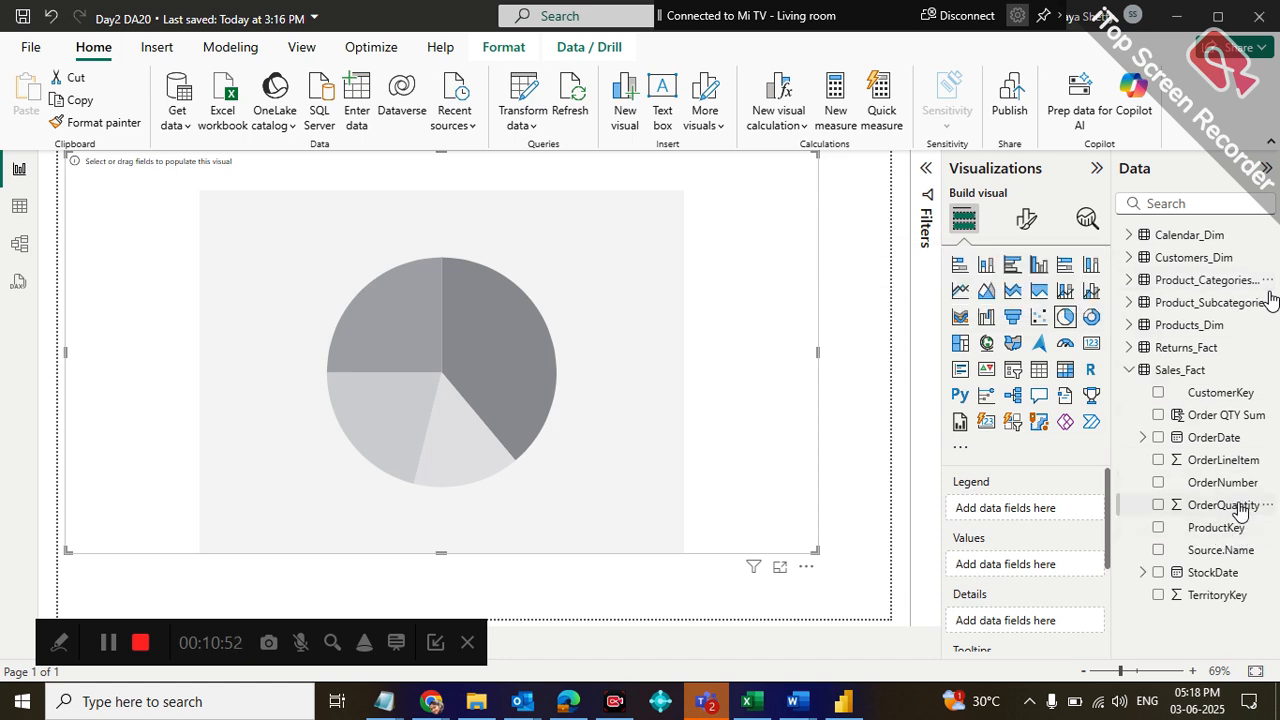
left_click_drag(1240, 510, 1066, 570)
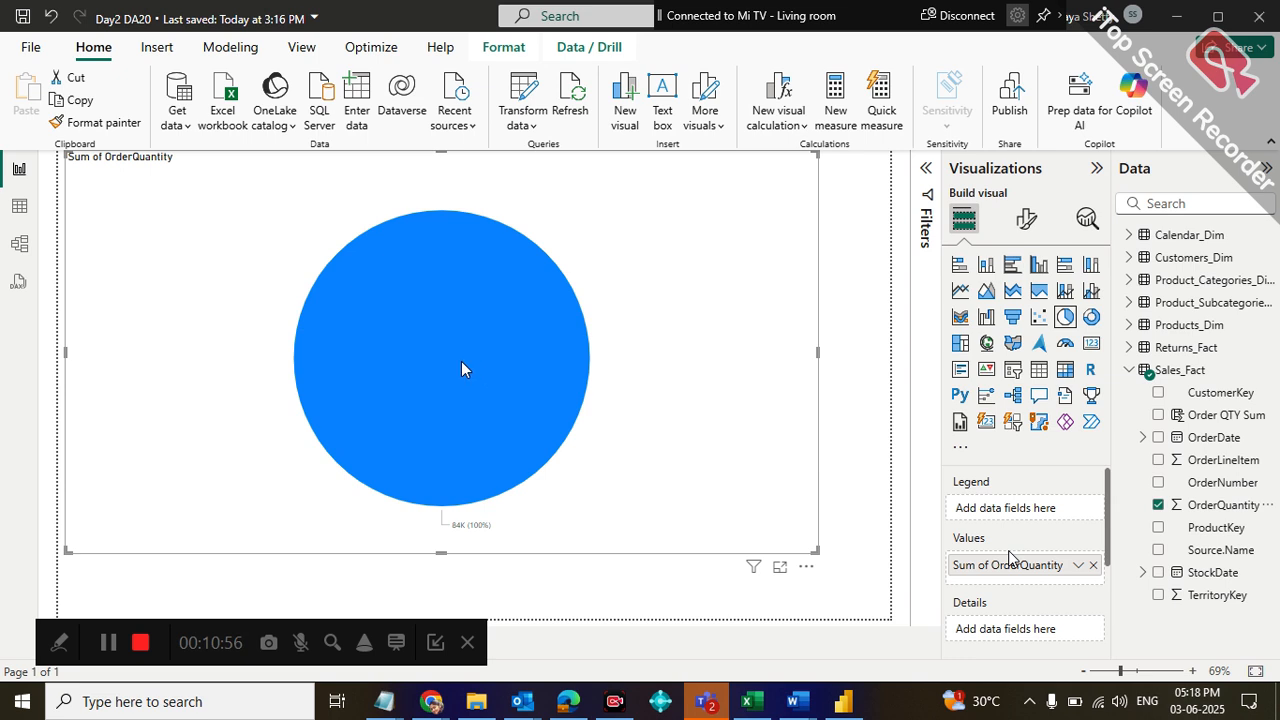
mouse_move(461, 362)
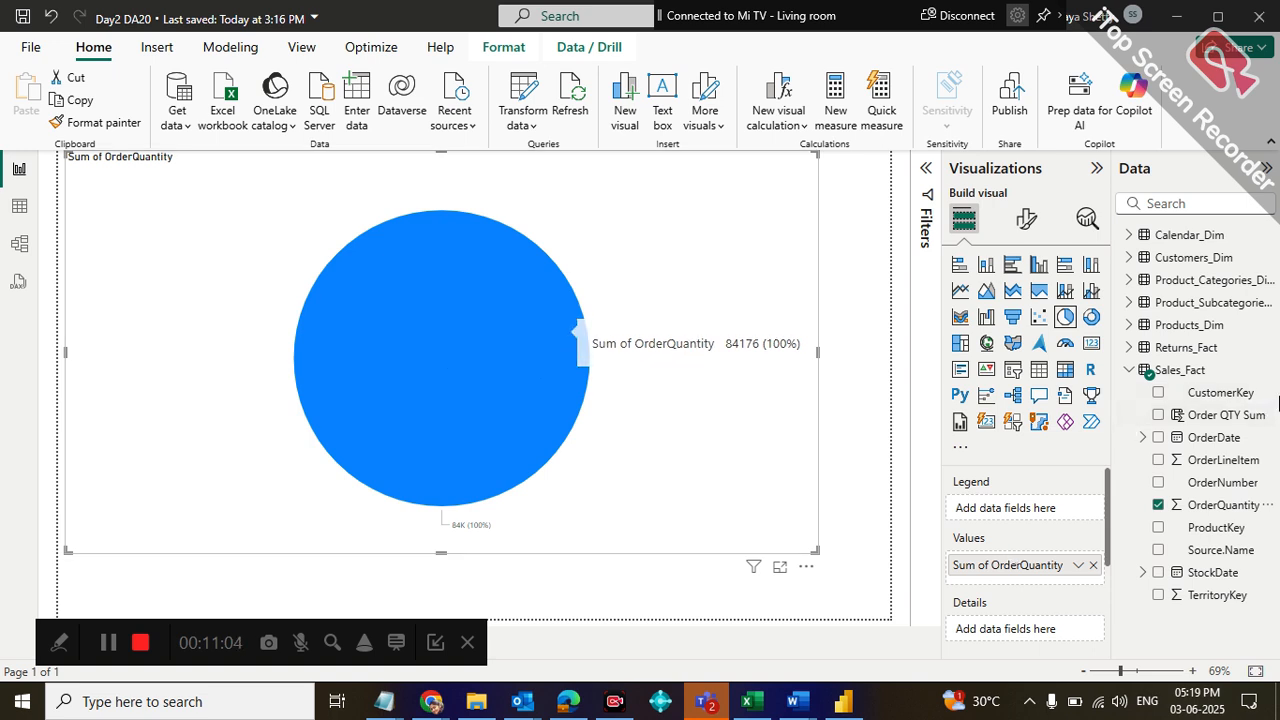
Split the OrderQuantity pie chart by CategoryName from Product_Categories_Dim as its legend, toggling the field off and on again
left_click(1128, 283)
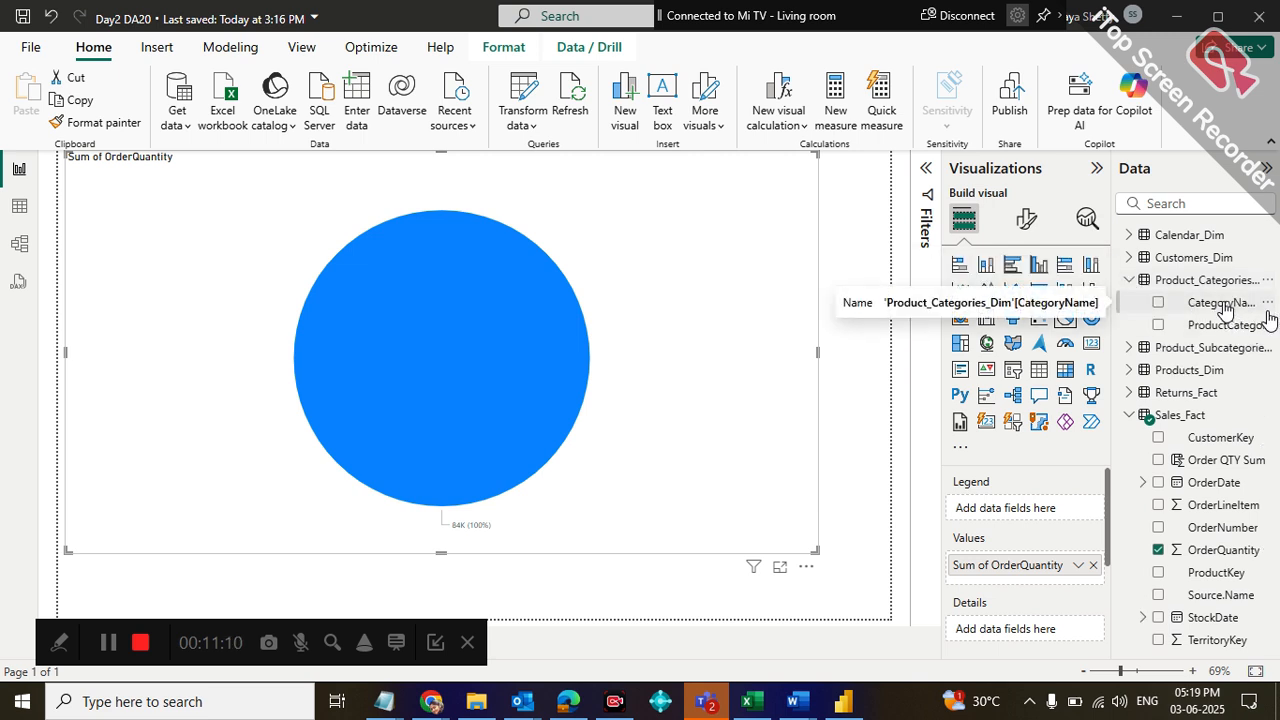
left_click_drag(1223, 305, 1057, 508)
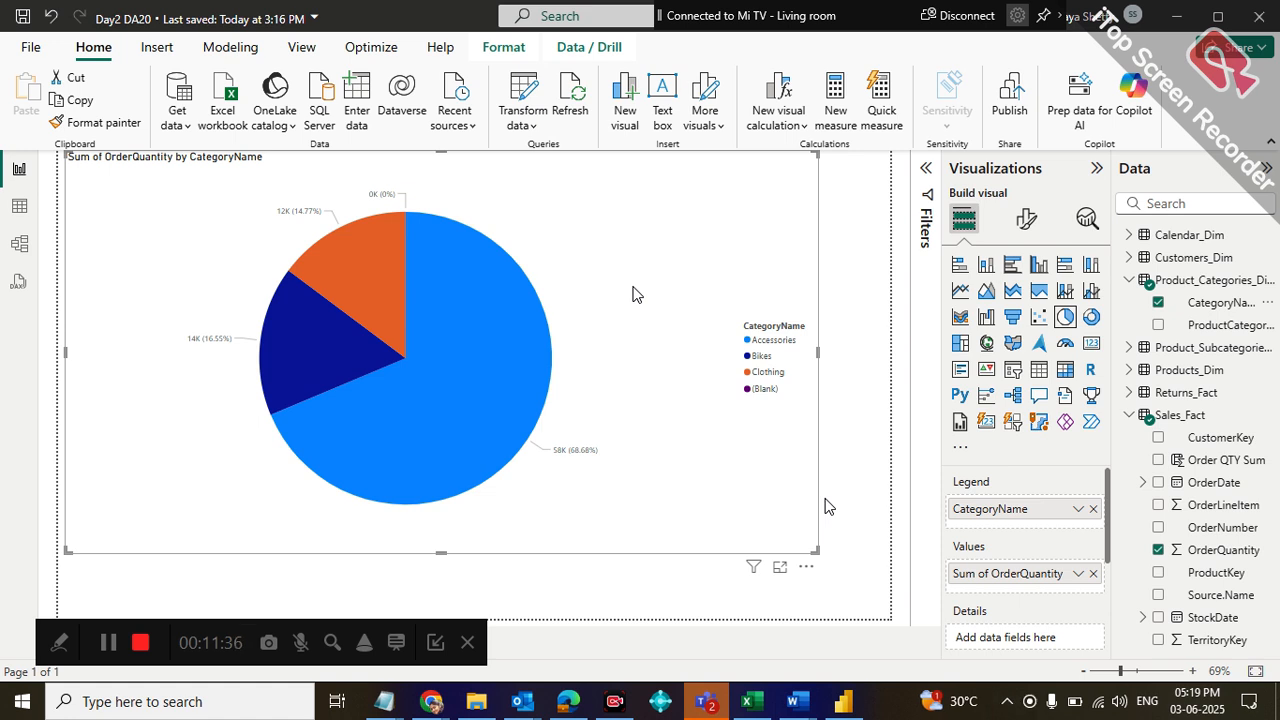
left_click(1158, 303)
left_click(1158, 303)
mouse_move(466, 378)
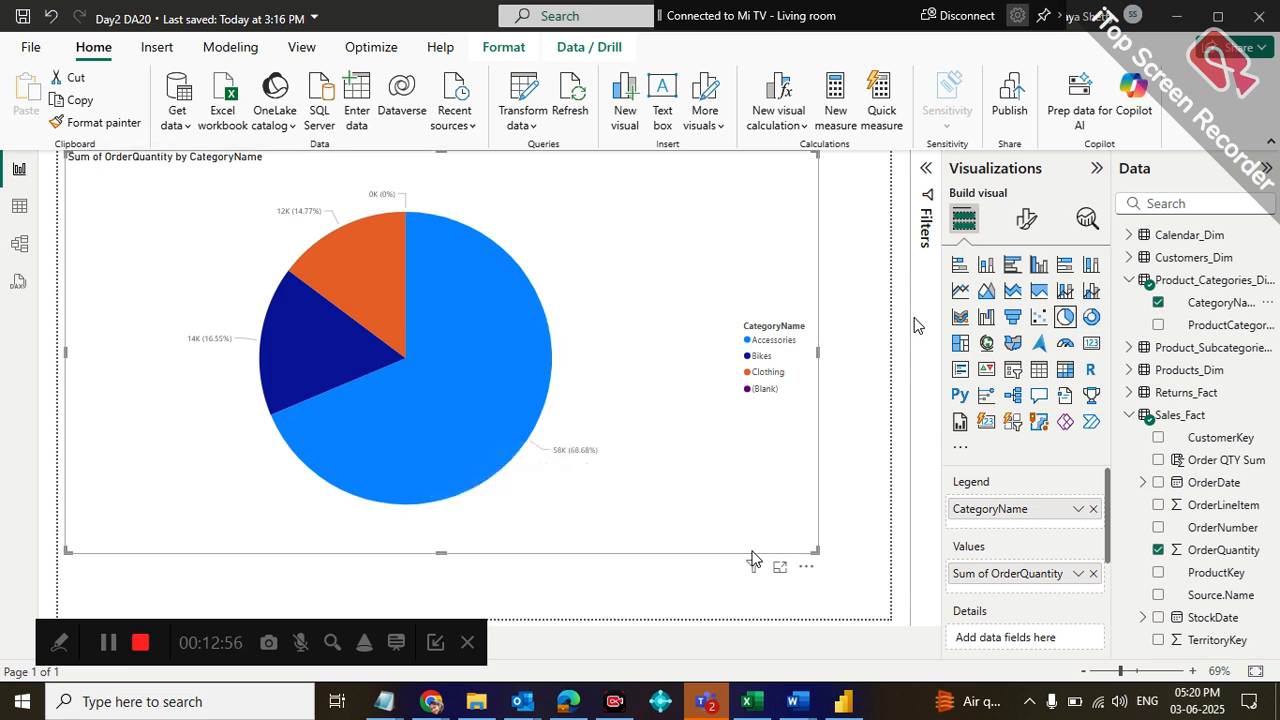
Switch to the Google Meet window in Chrome, stop the current presentation and share the entire screen again
mouse_move(430, 703)
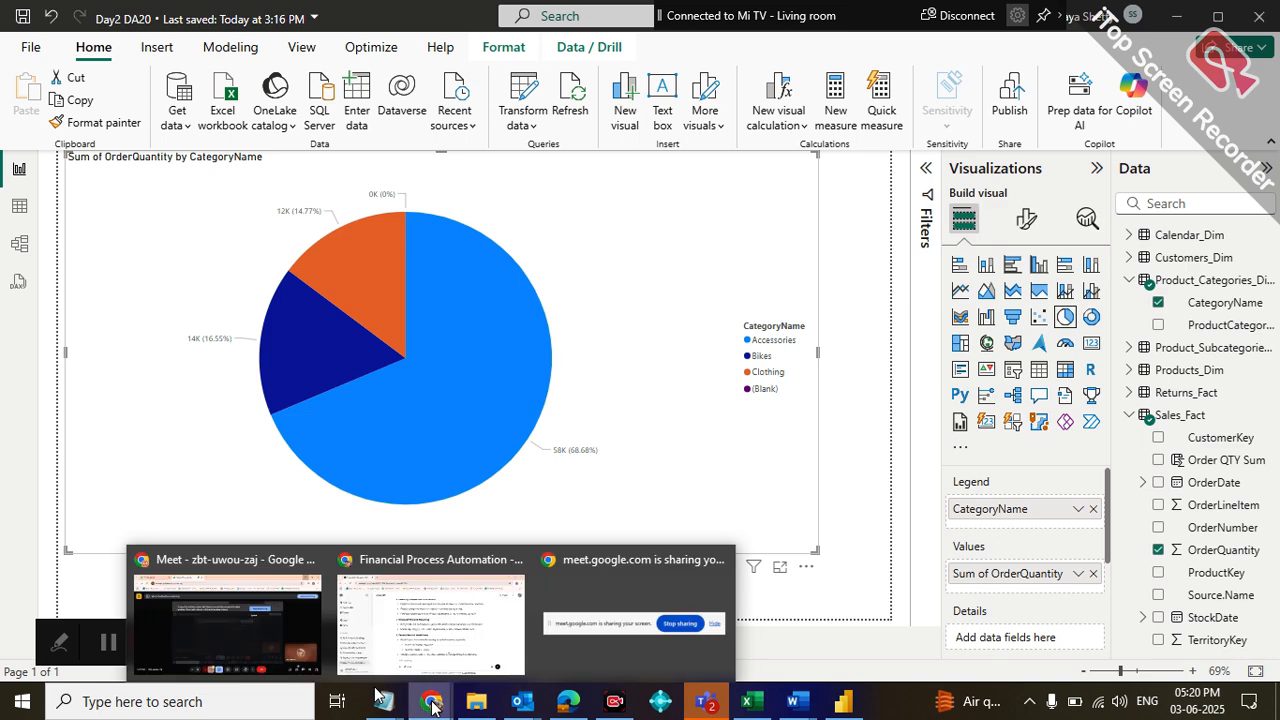
left_click(284, 640)
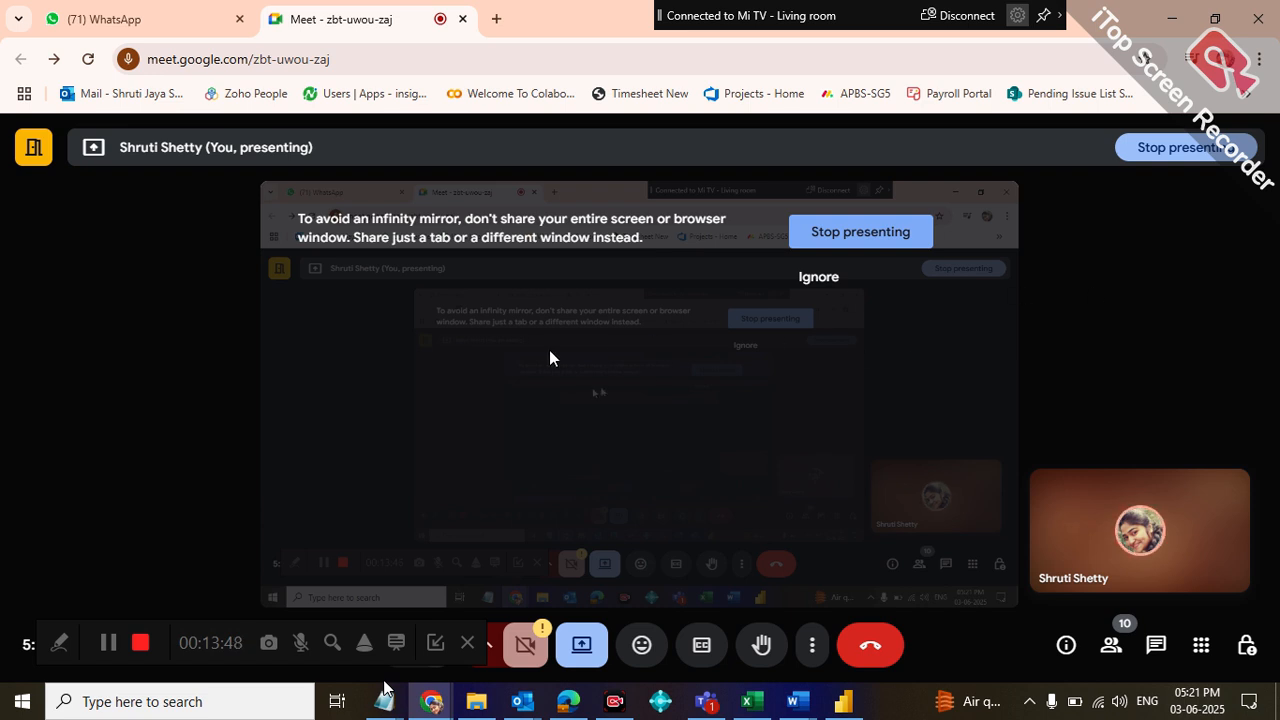
left_click(1206, 147)
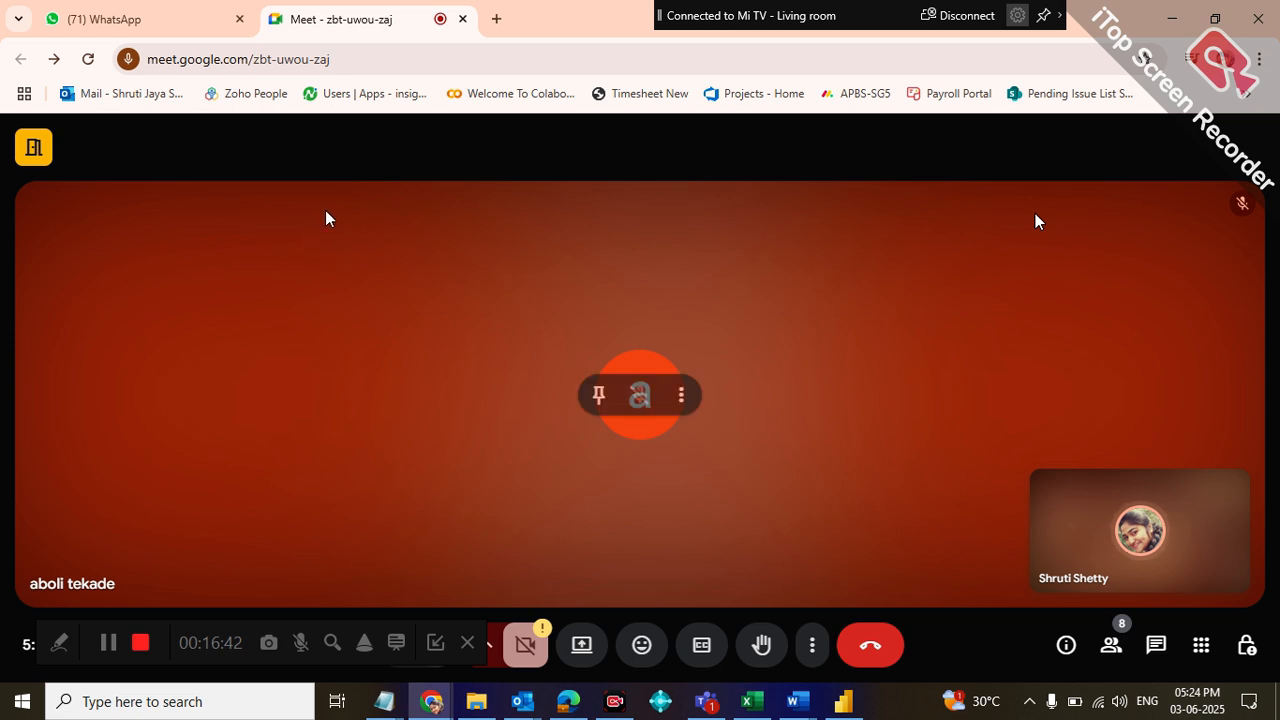
left_click(583, 653)
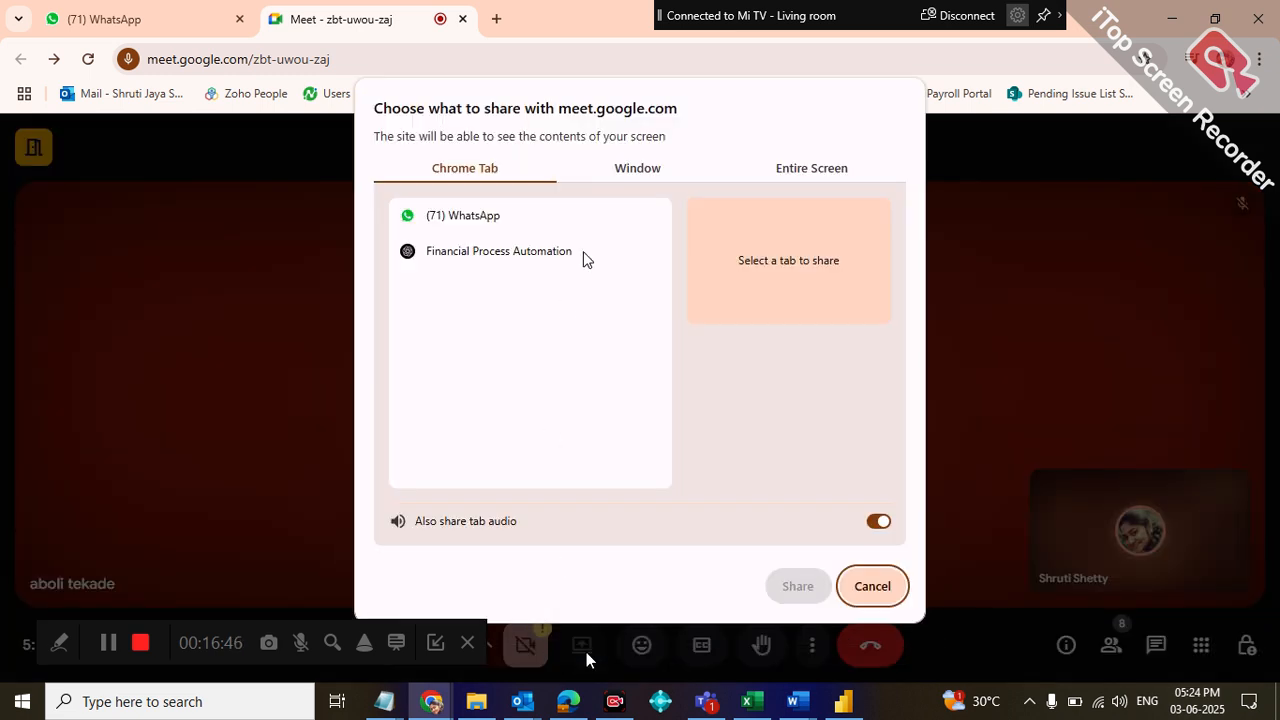
left_click(814, 170)
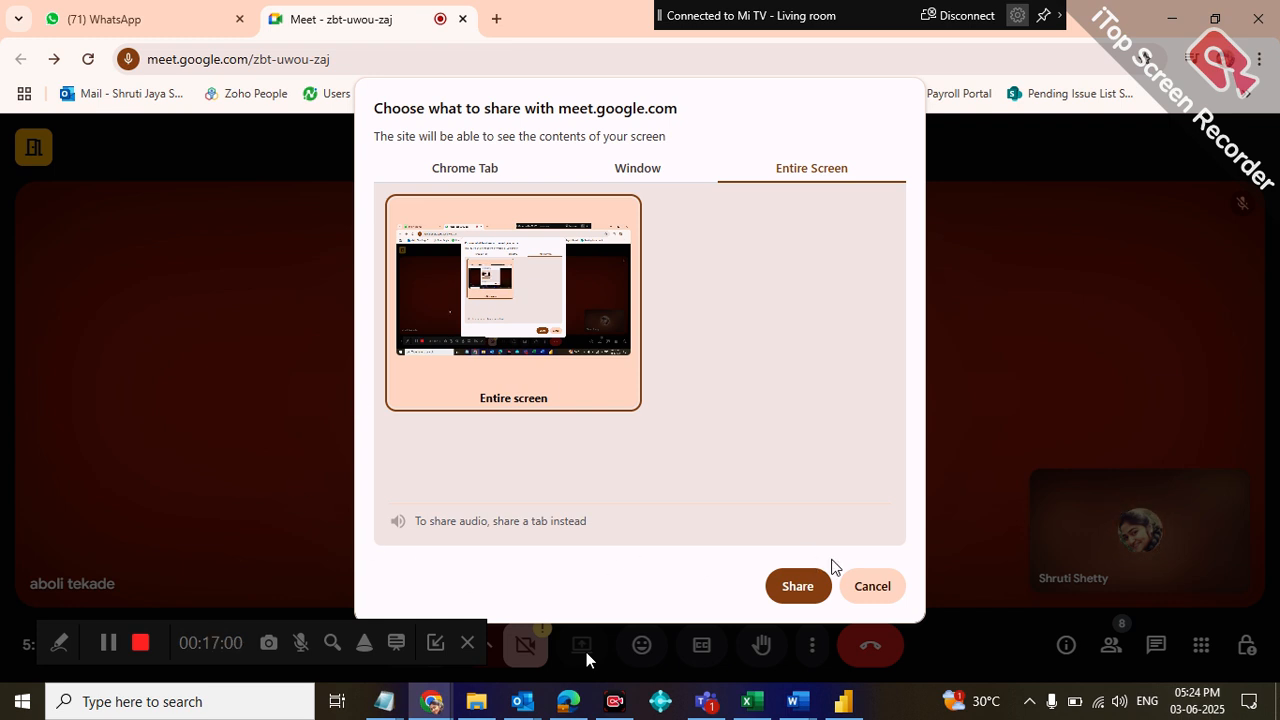
left_click(817, 590)
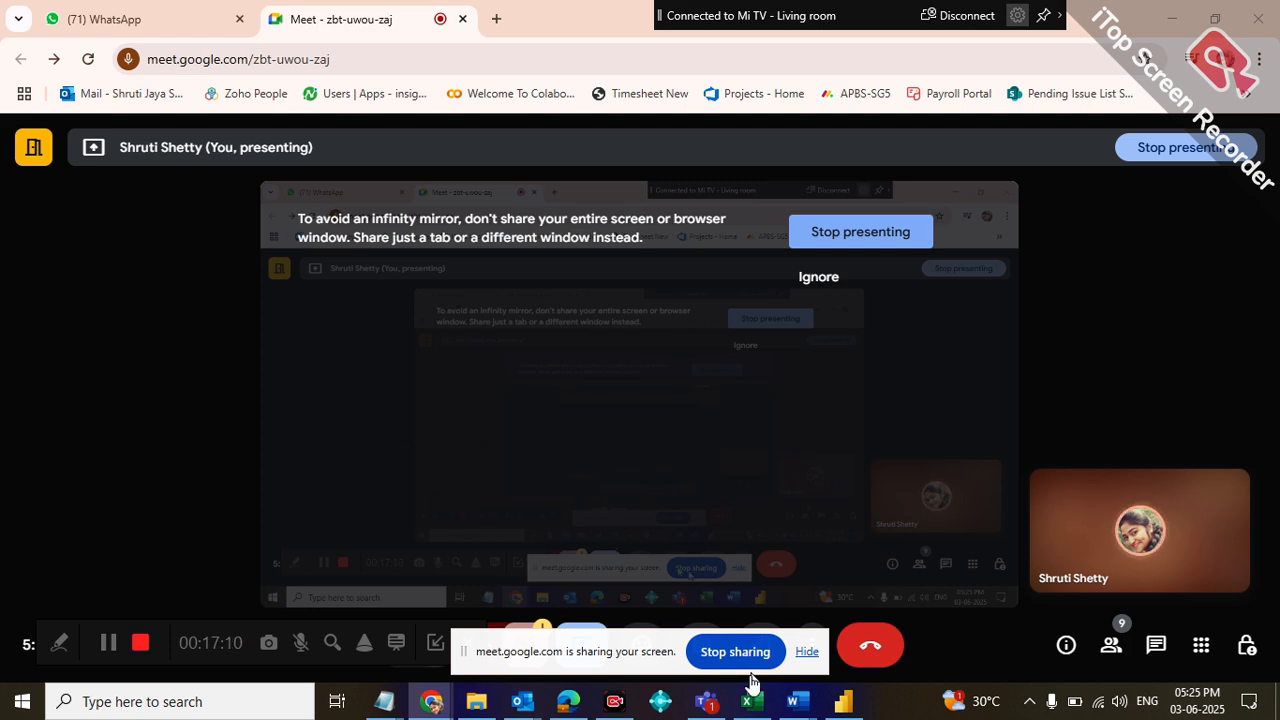
Switch back to Power BI Desktop and examine the order quantity and share of each category slice in the pie chart
left_click(843, 701)
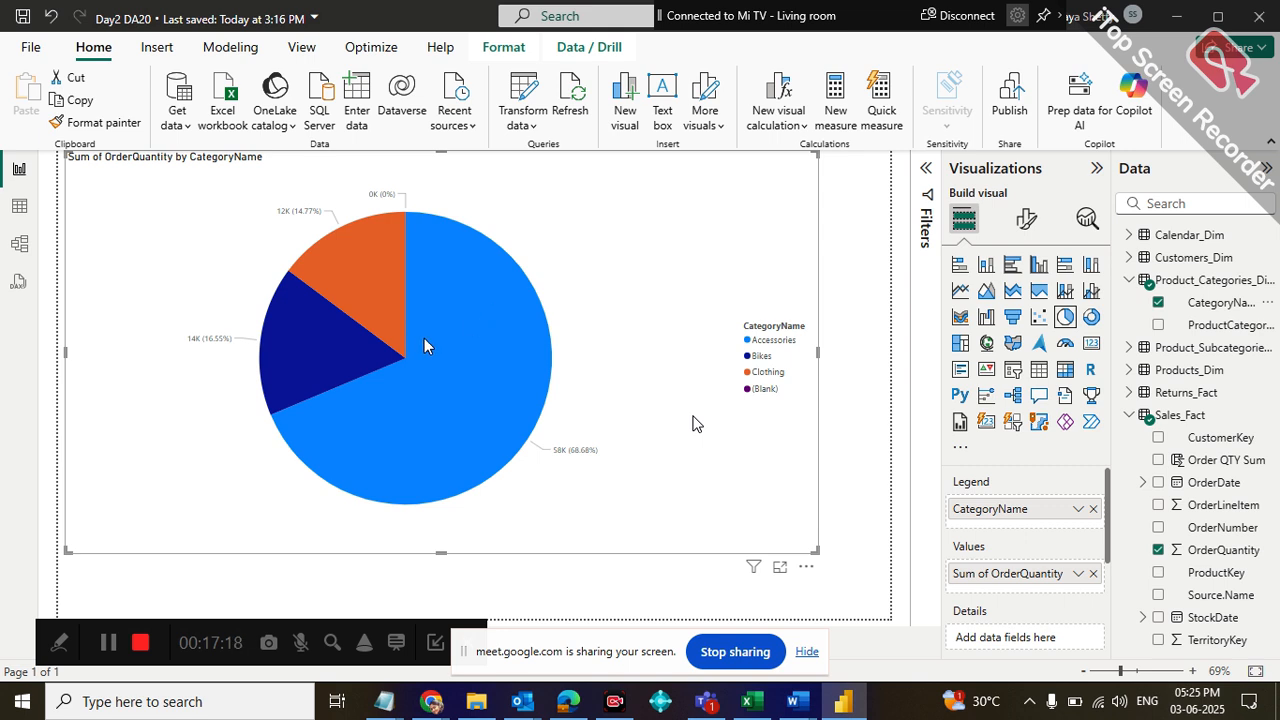
mouse_move(424, 340)
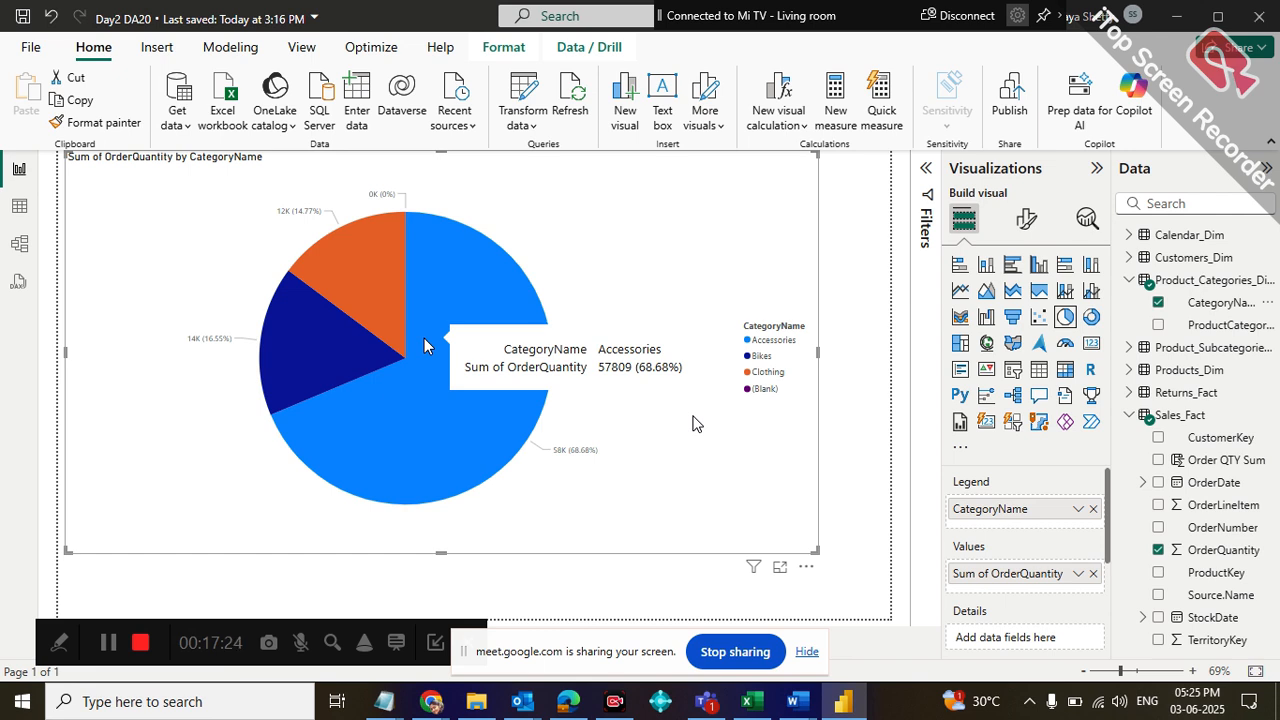
mouse_move(390, 300)
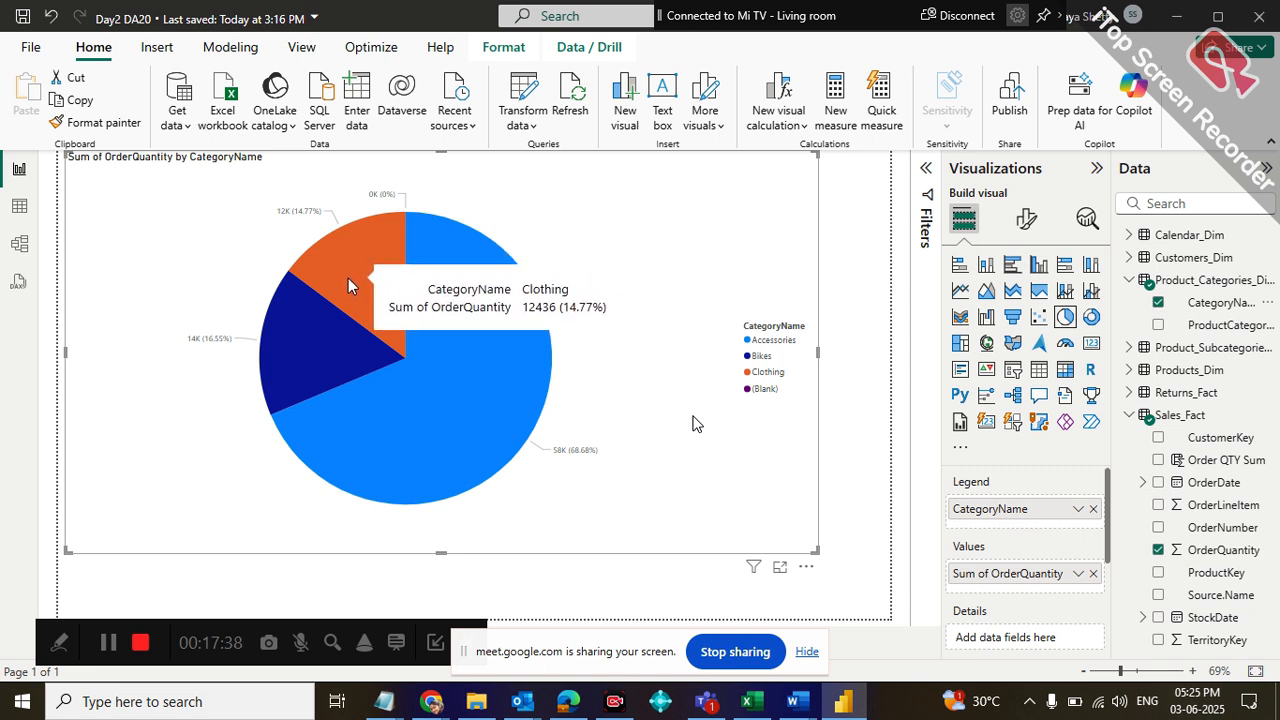
mouse_move(304, 333)
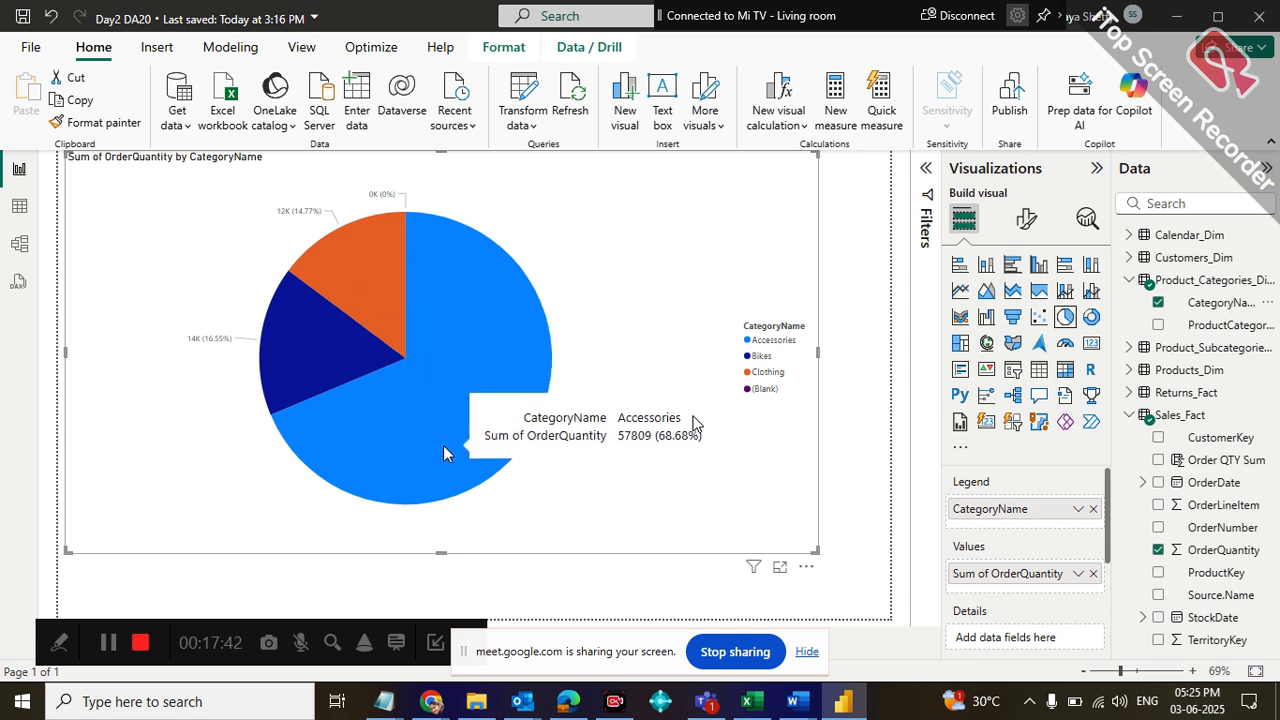
mouse_move(353, 314)
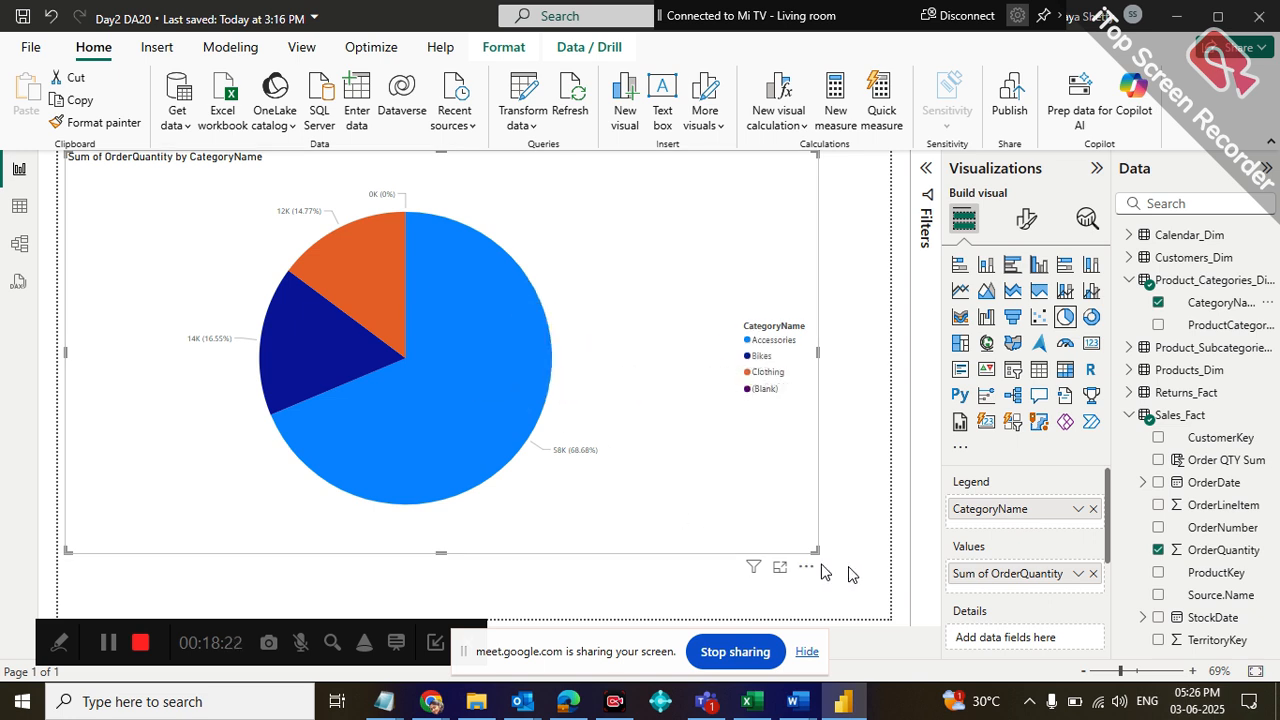
Shrink the pie chart to the page's upper-left area and convert it to a stacked bar chart, comparing the stacked column, clustered bar and clustered column types
left_click_drag(816, 551, 405, 372)
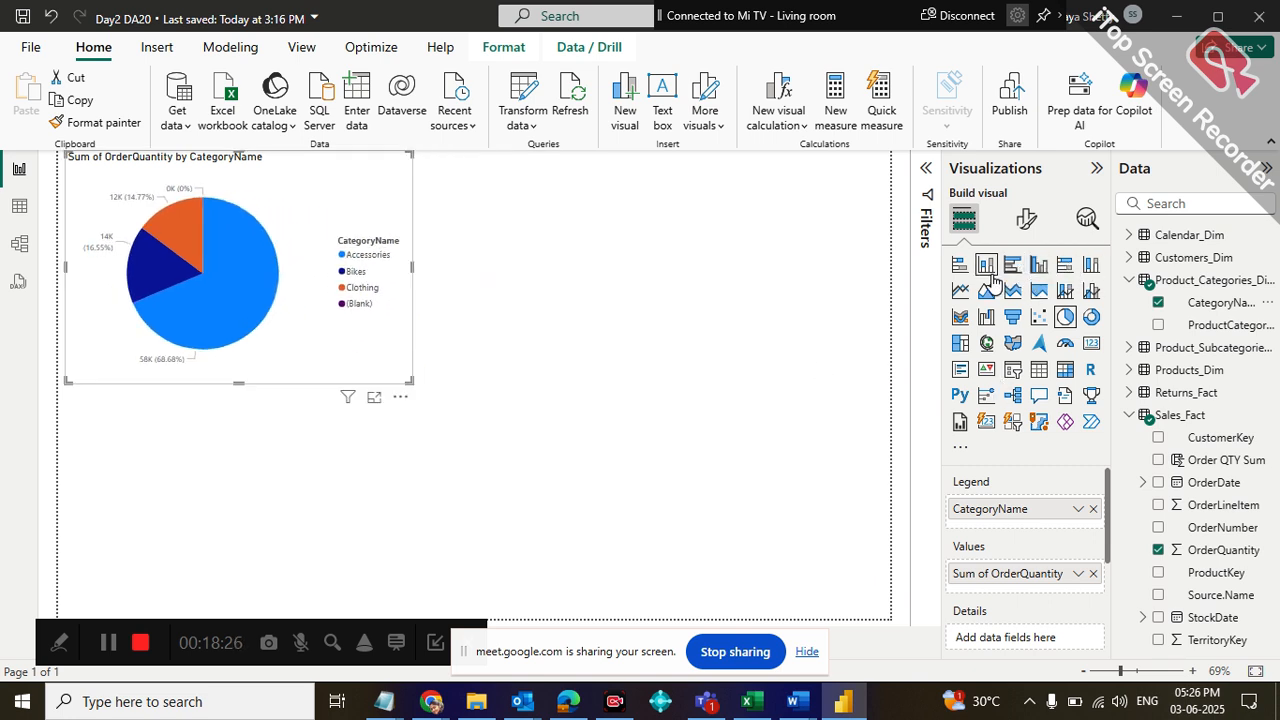
left_click(961, 267)
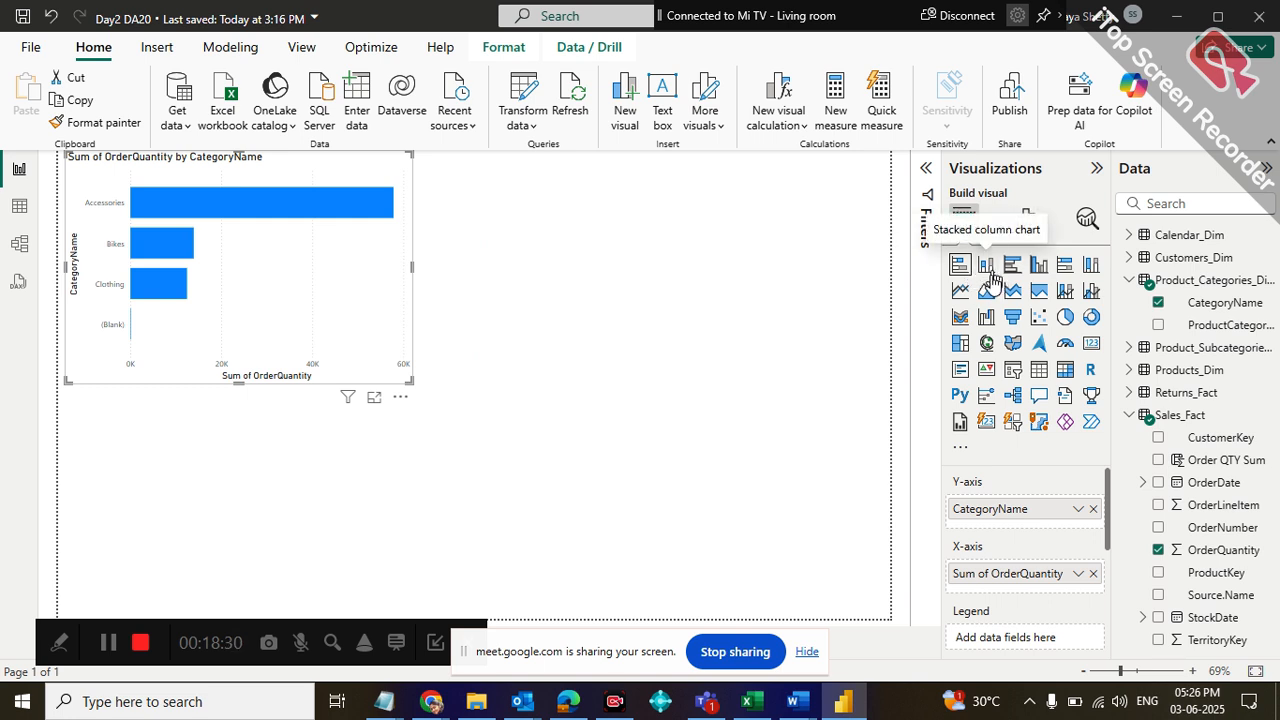
left_click(990, 274)
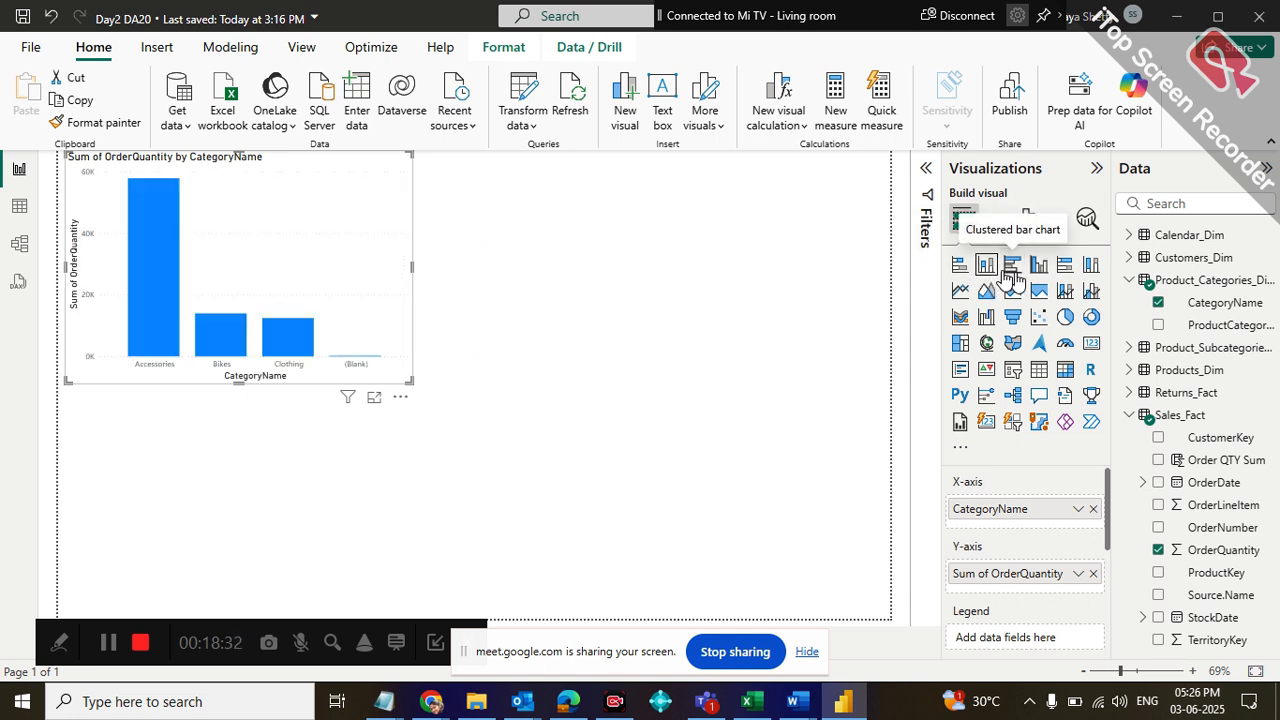
left_click(1013, 270)
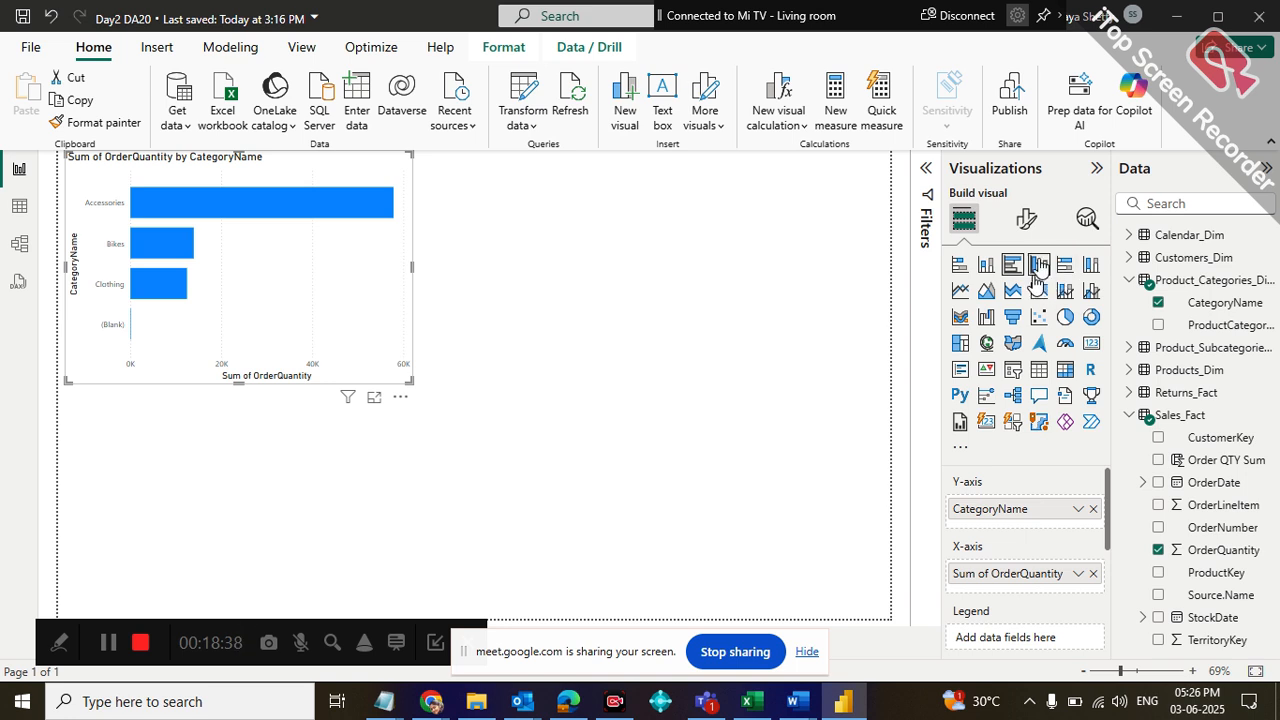
left_click(1038, 264)
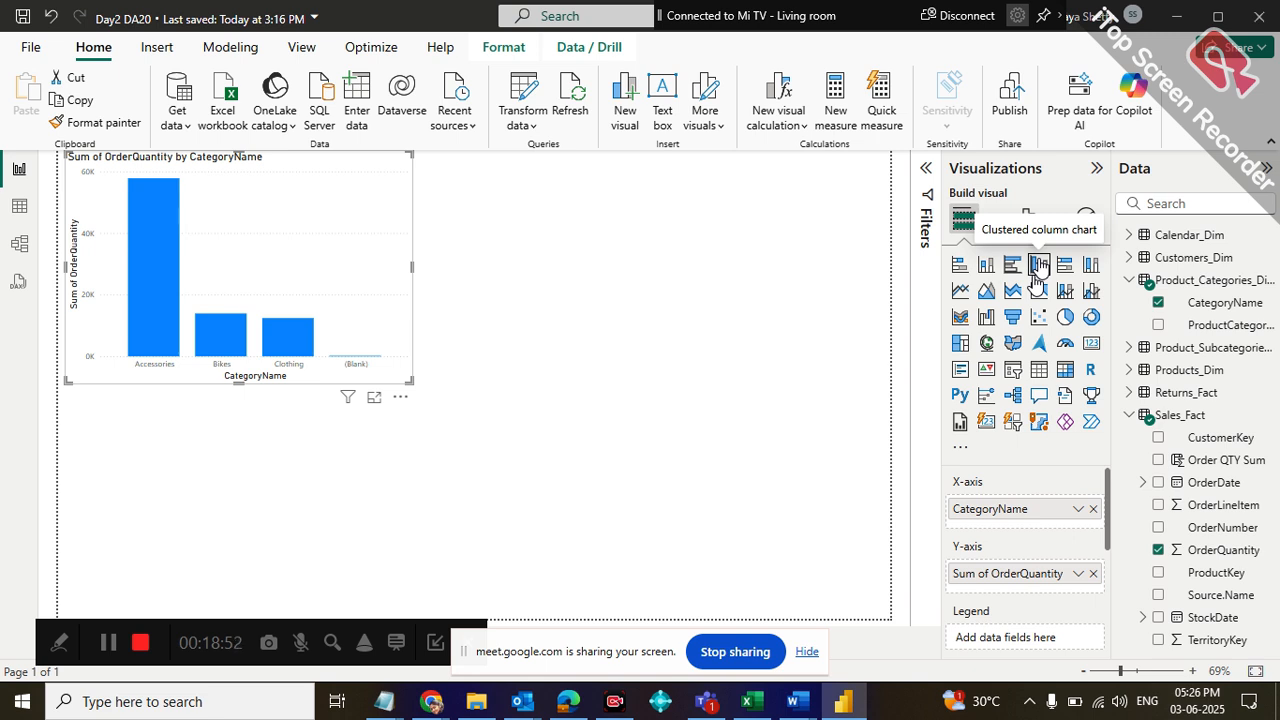
left_click(961, 266)
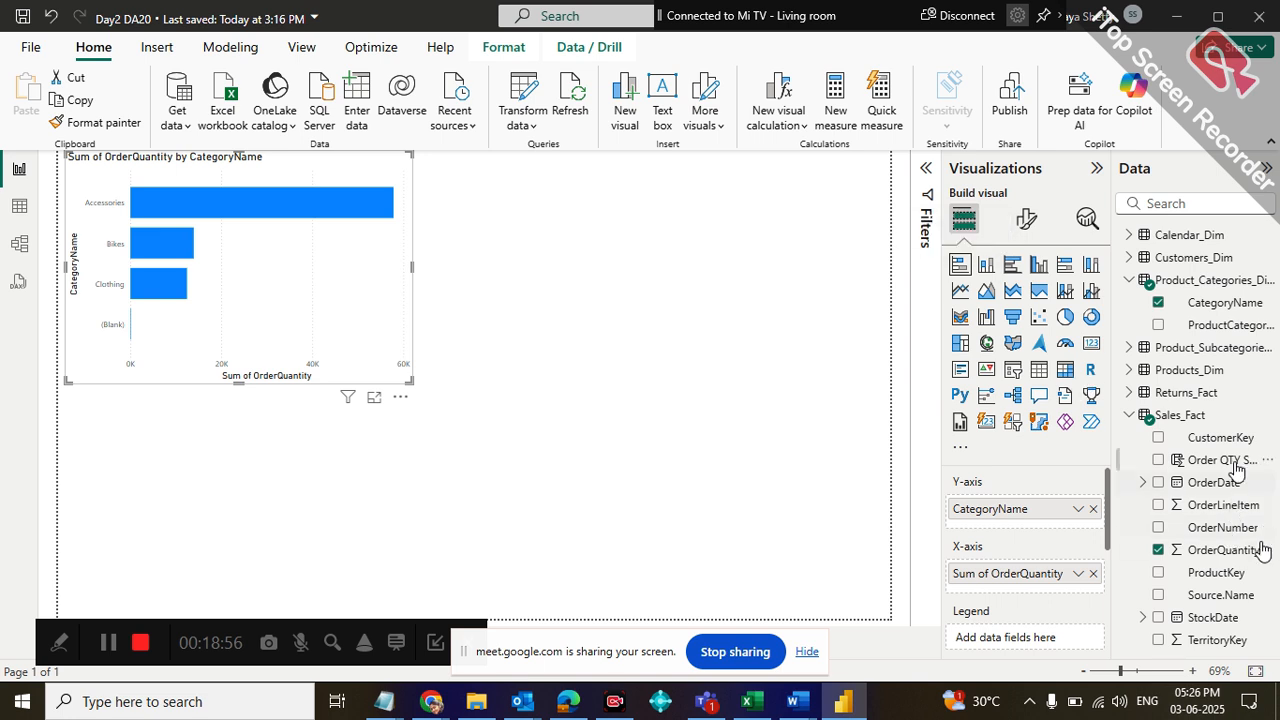
Add a card of OrderQuantity from Sales_Fact, shrink it and place it to the right of the bar chart
left_click(1130, 282)
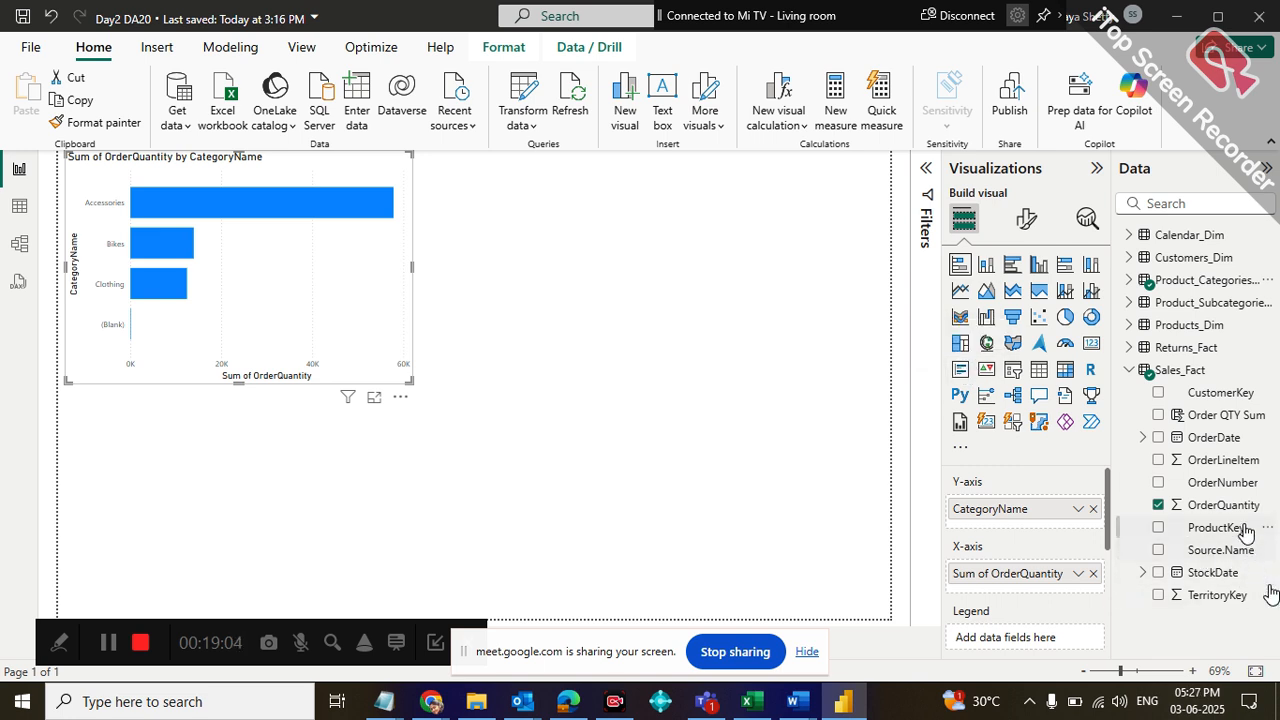
left_click_drag(1224, 505, 760, 368)
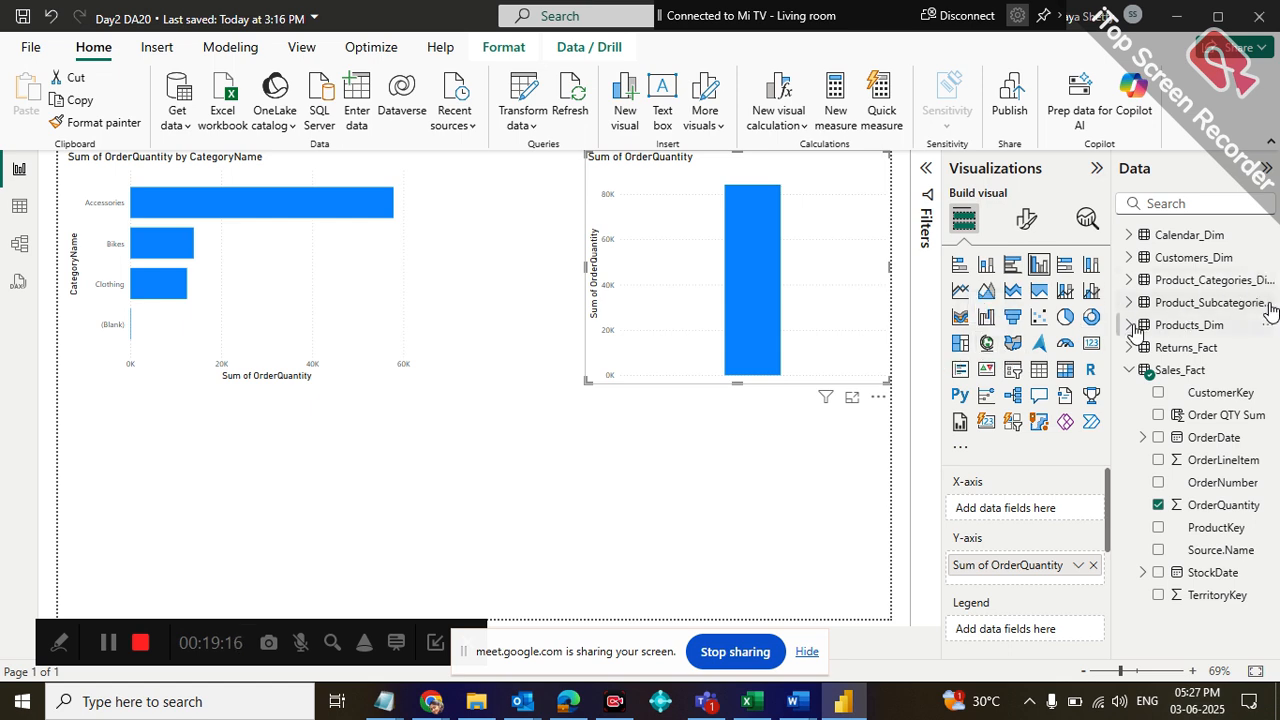
left_click(1091, 343)
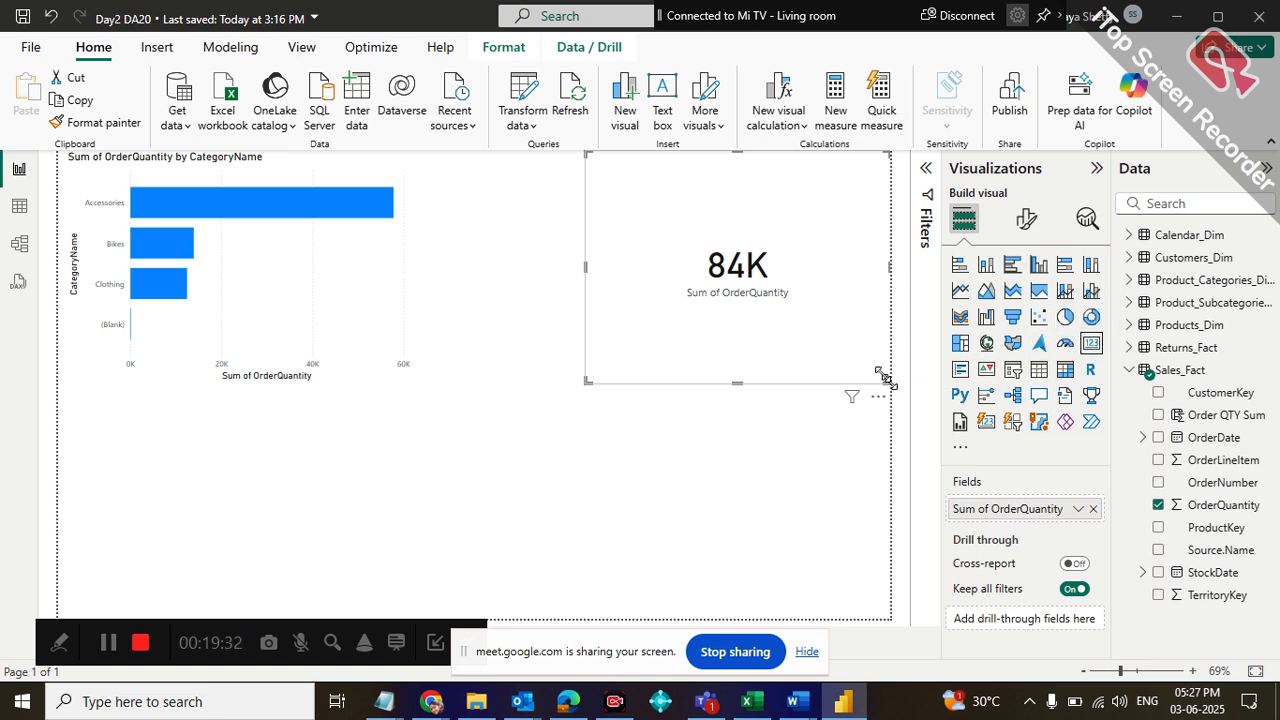
left_click_drag(881, 375, 781, 283)
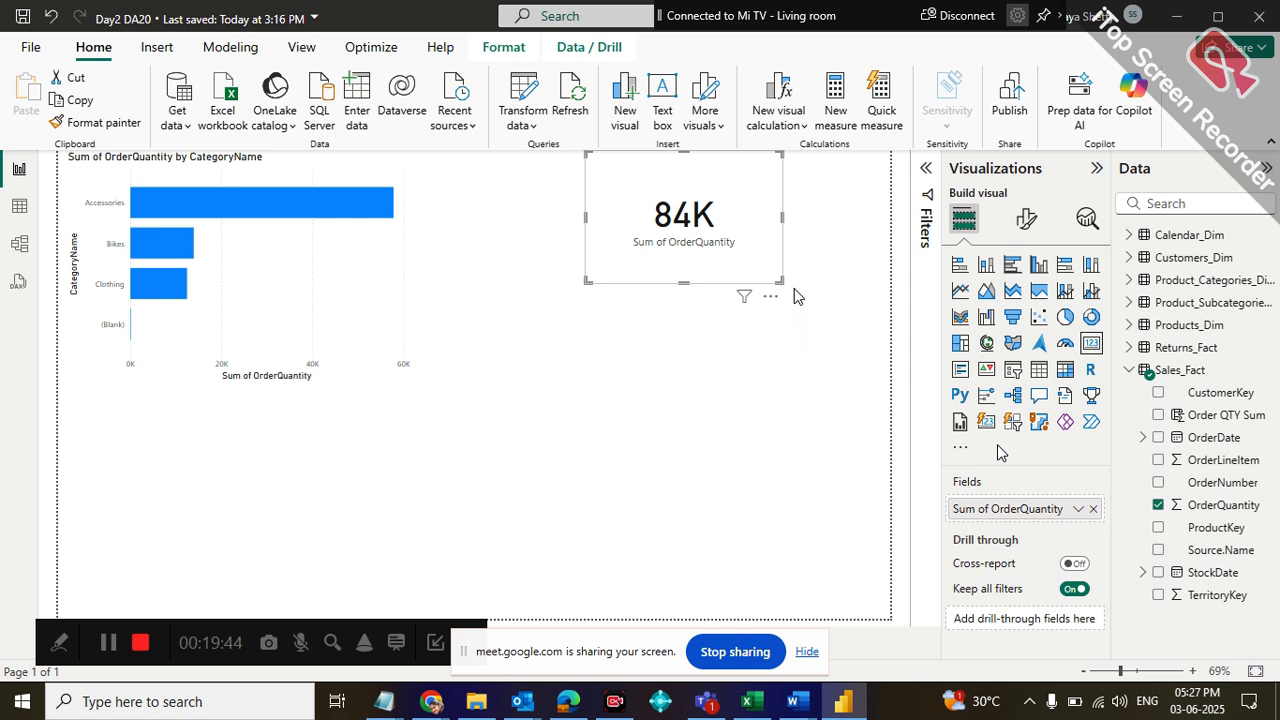
left_click_drag(686, 194, 648, 315)
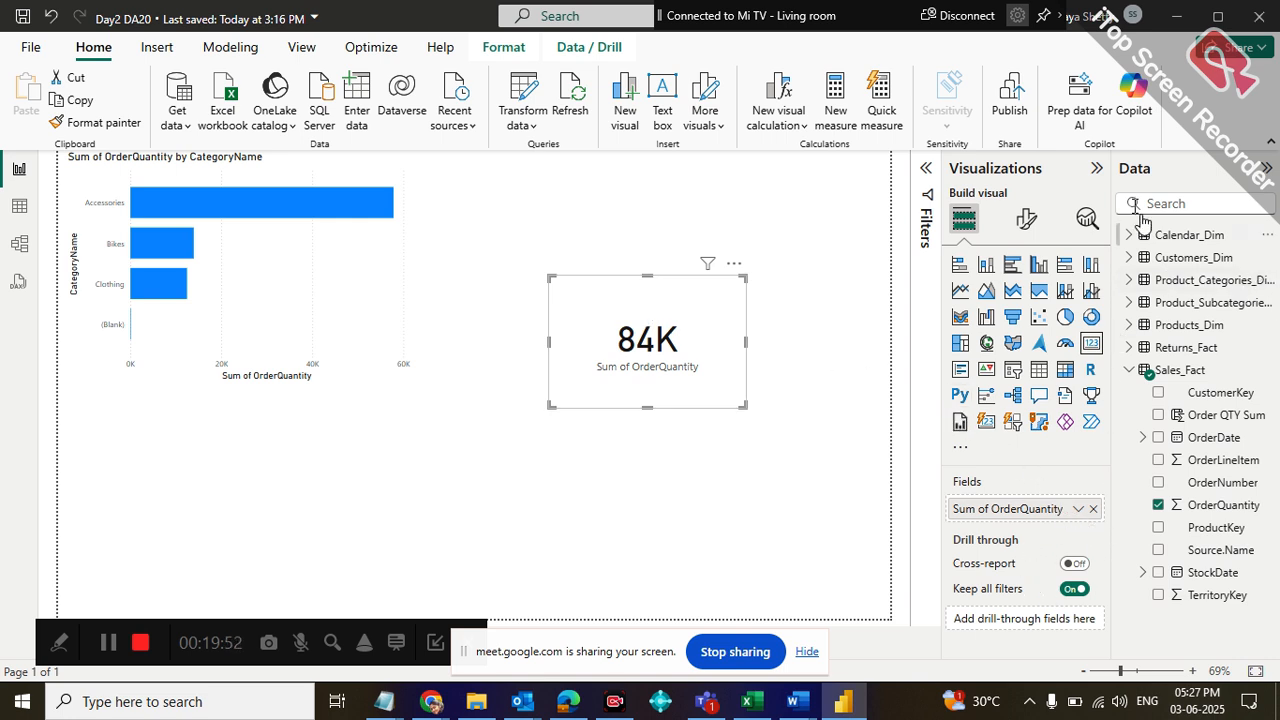
Set the display units of the card's callout value to None after trying Thousands and Auto
left_click(1264, 169)
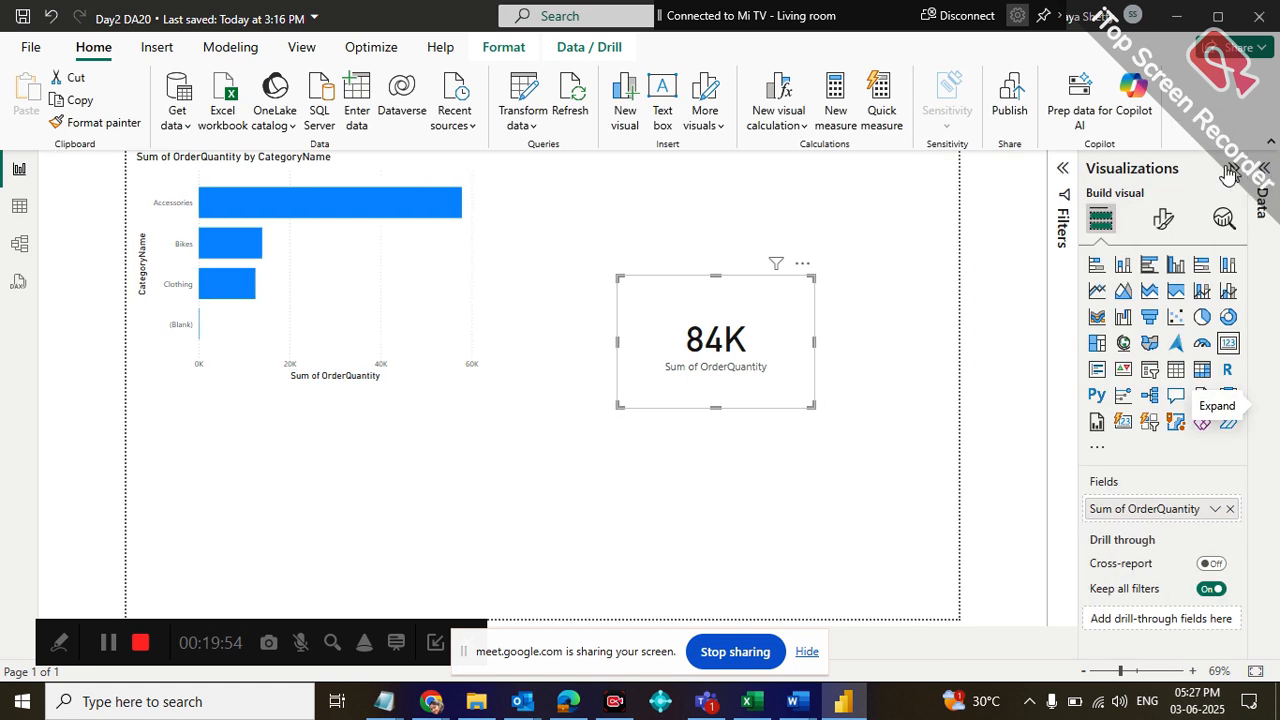
left_click(1167, 224)
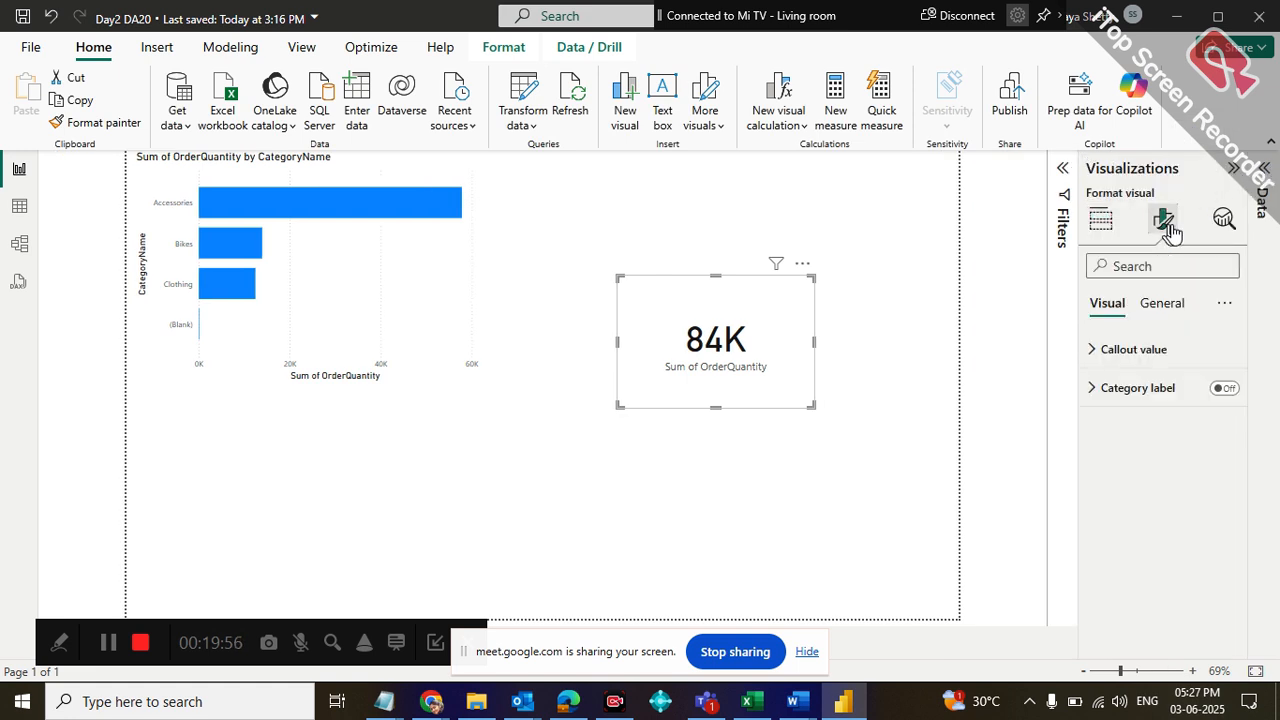
left_click(1092, 352)
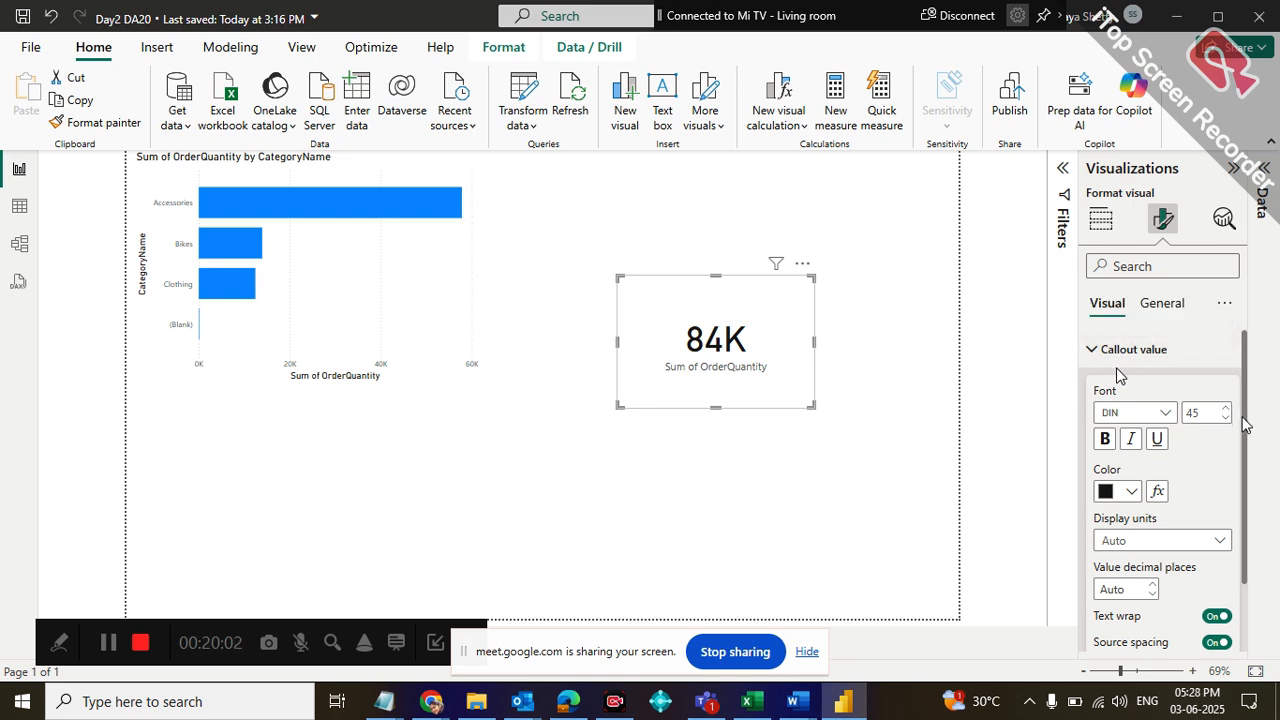
left_click(1222, 540)
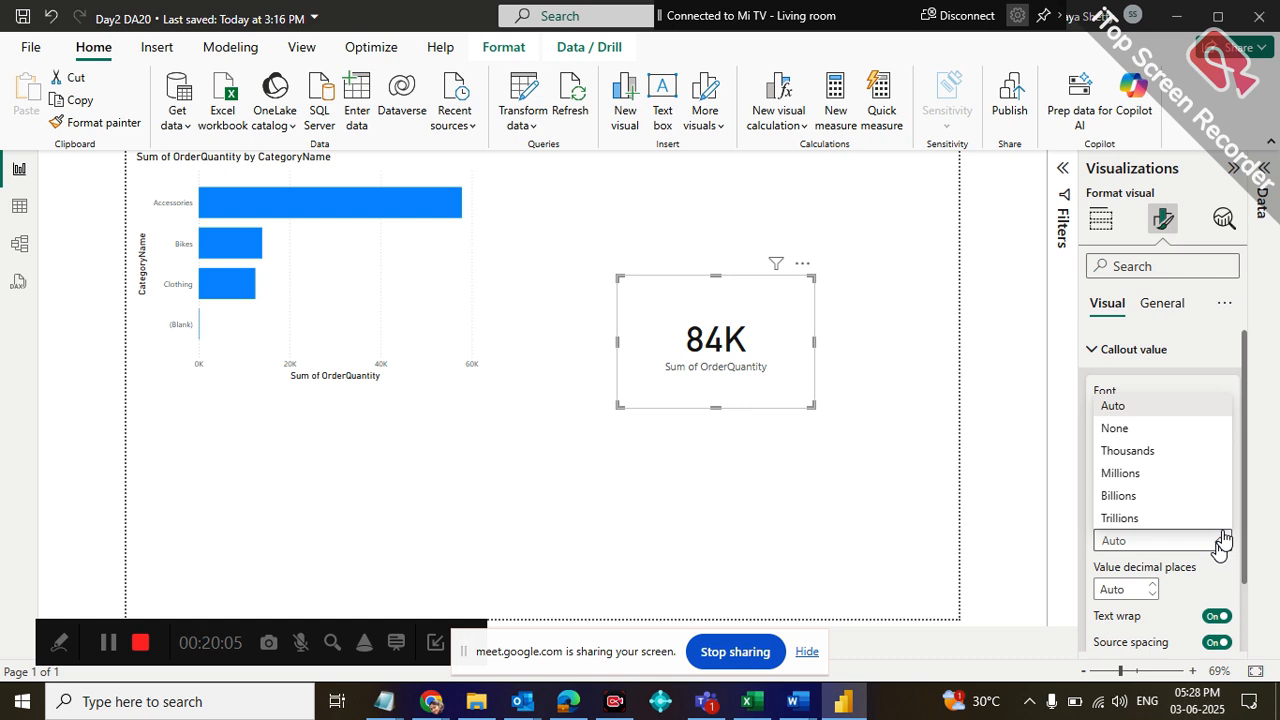
left_click(1143, 452)
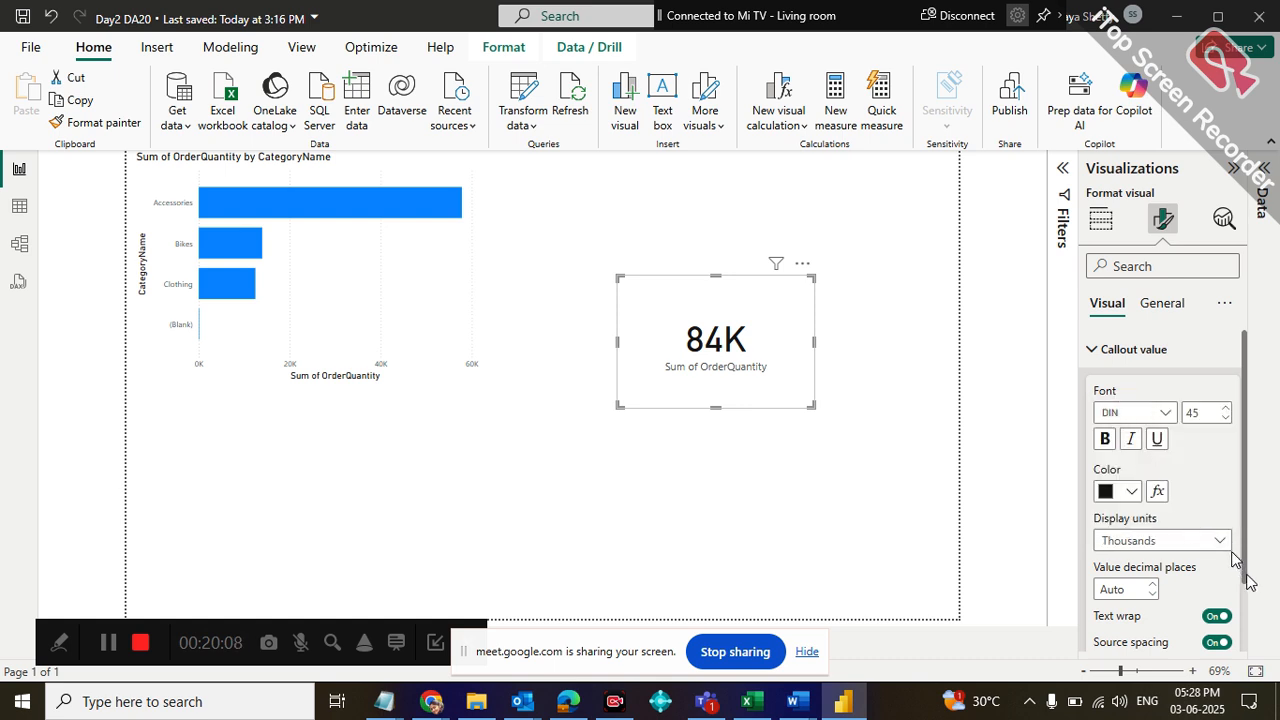
scroll(1245, 585, "down", 1)
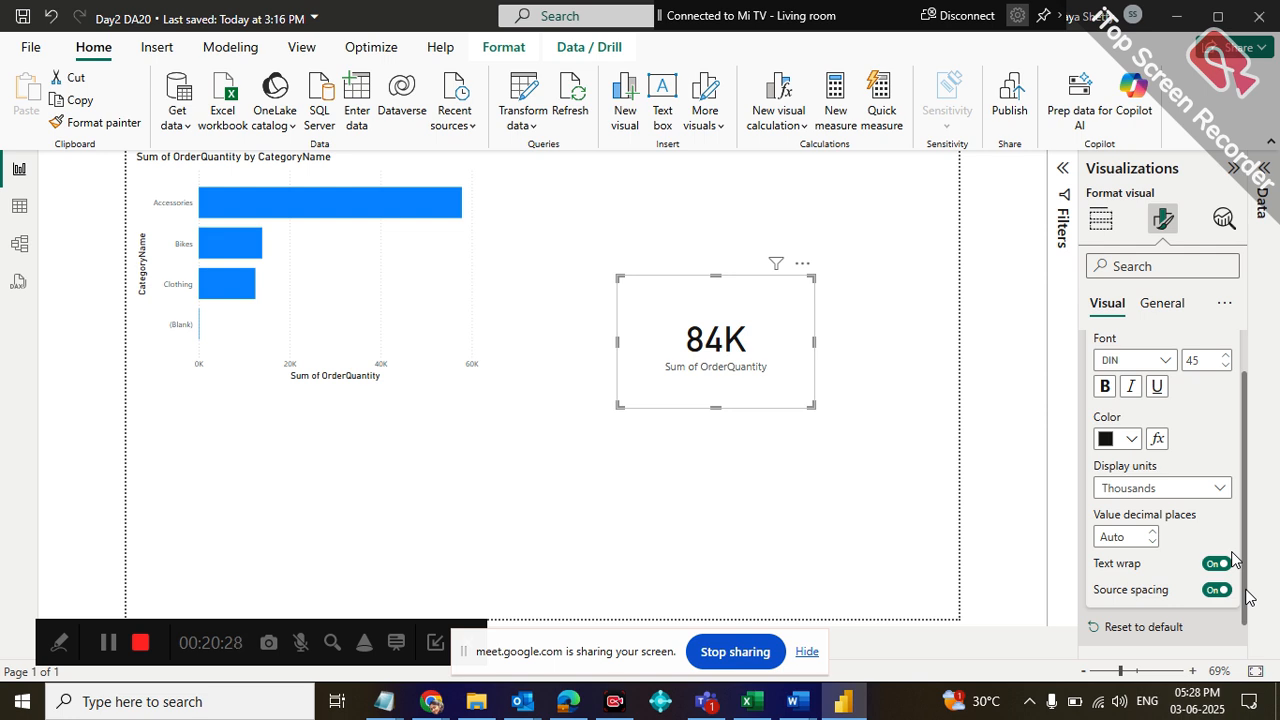
left_click(1219, 488)
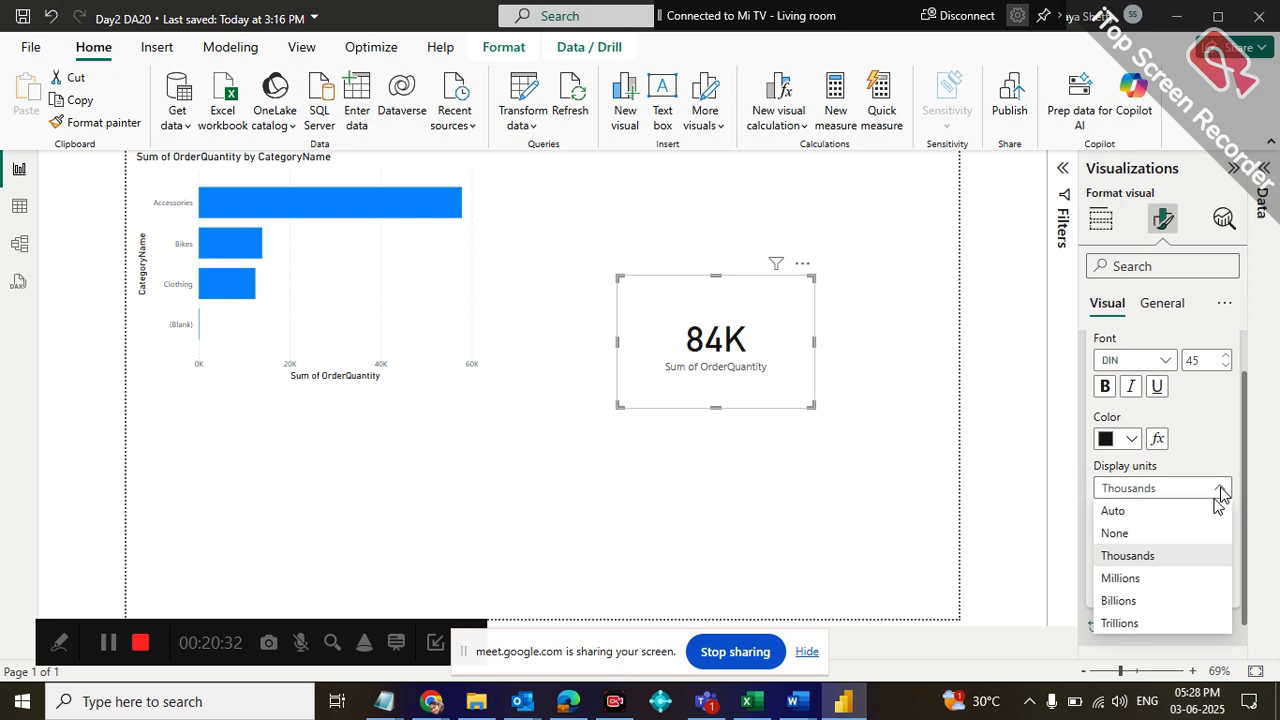
left_click(1142, 510)
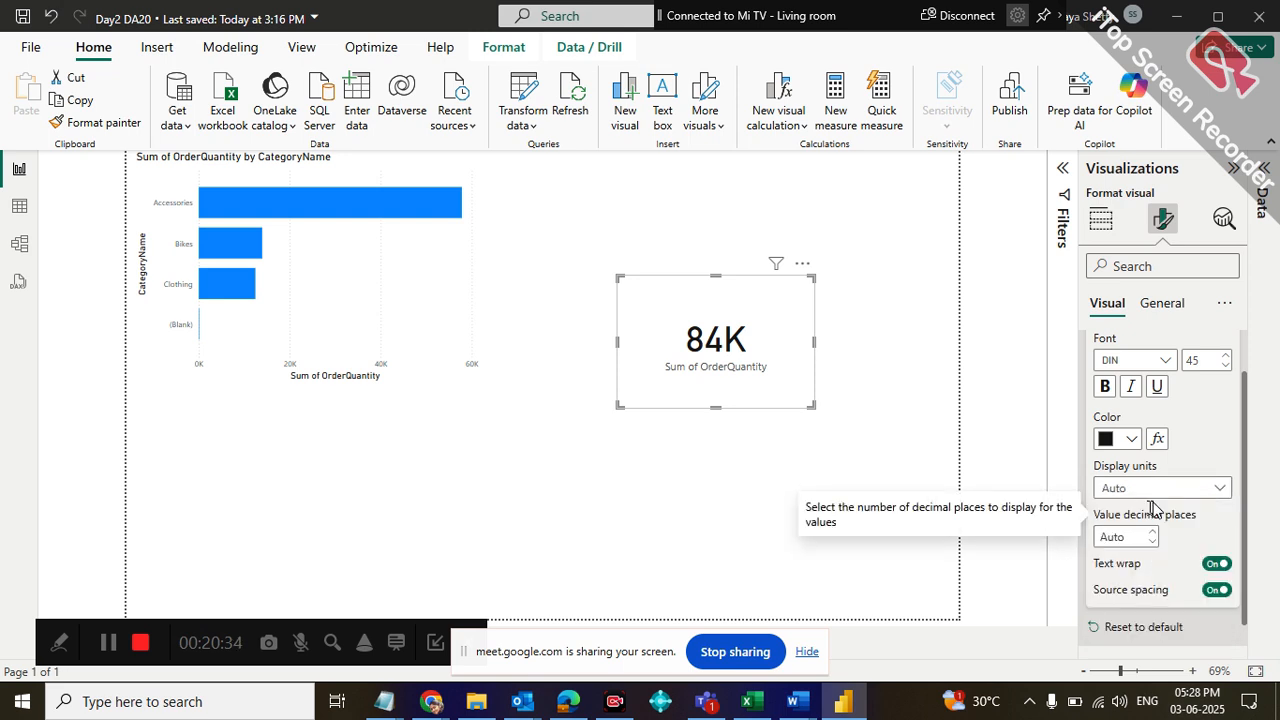
left_click(1197, 489)
left_click(1133, 535)
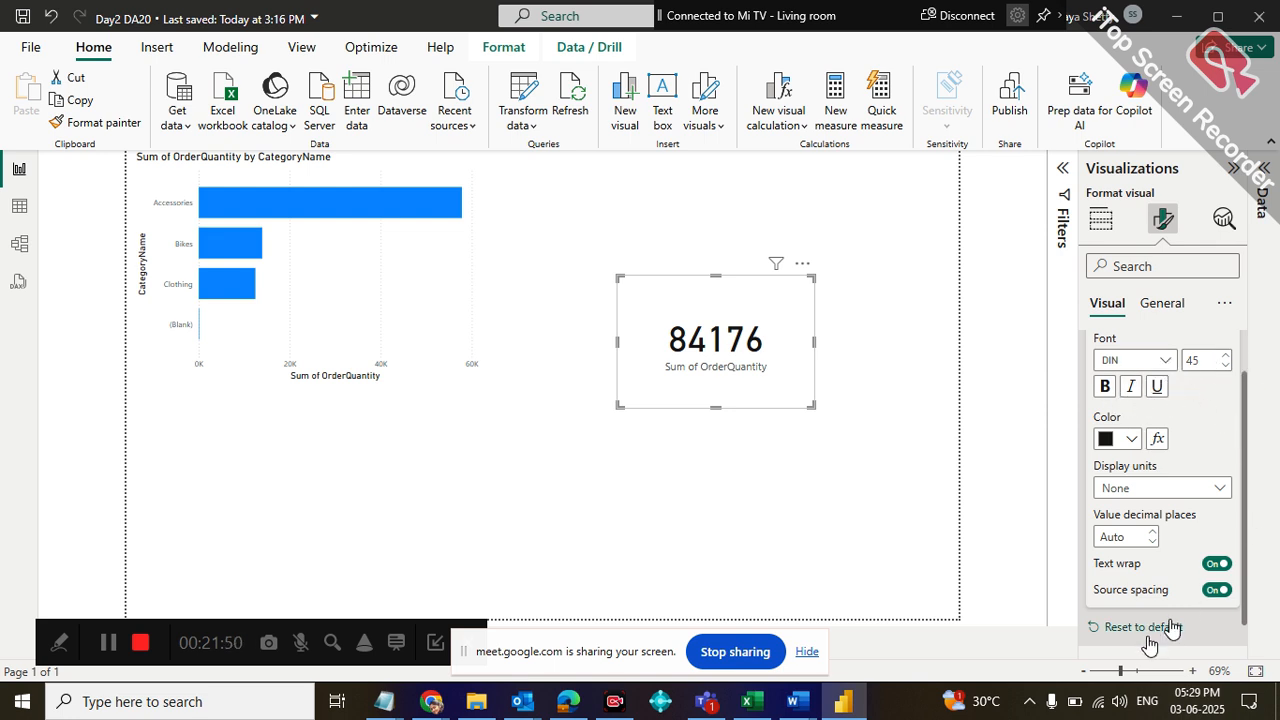
Check the card's general format settings and convert the category bar chart to a pie chart
left_click(1152, 314)
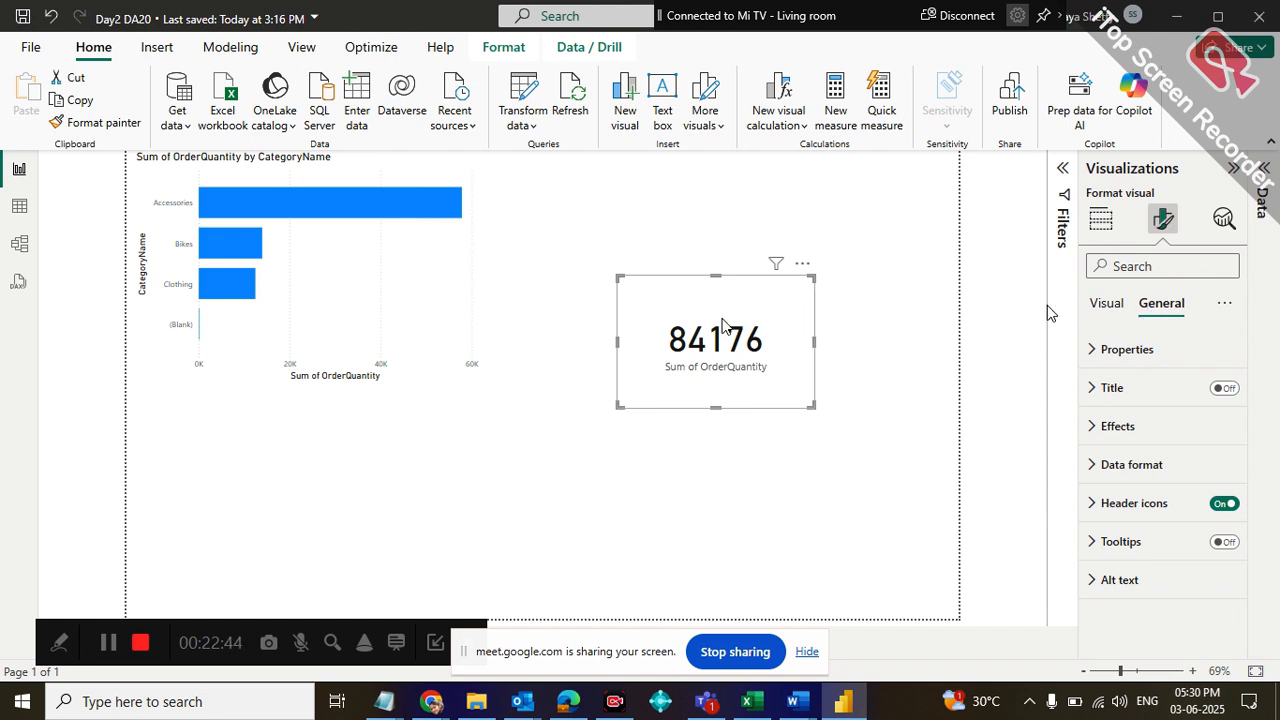
left_click(378, 352)
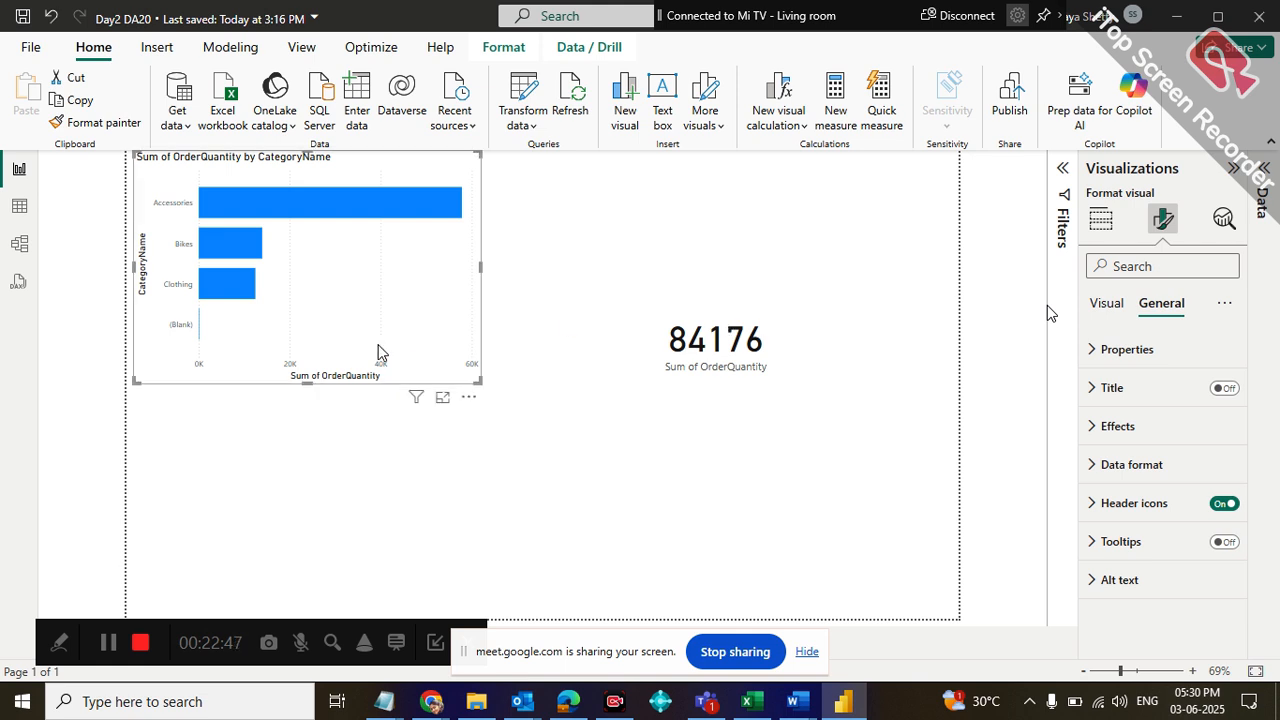
left_click(1100, 222)
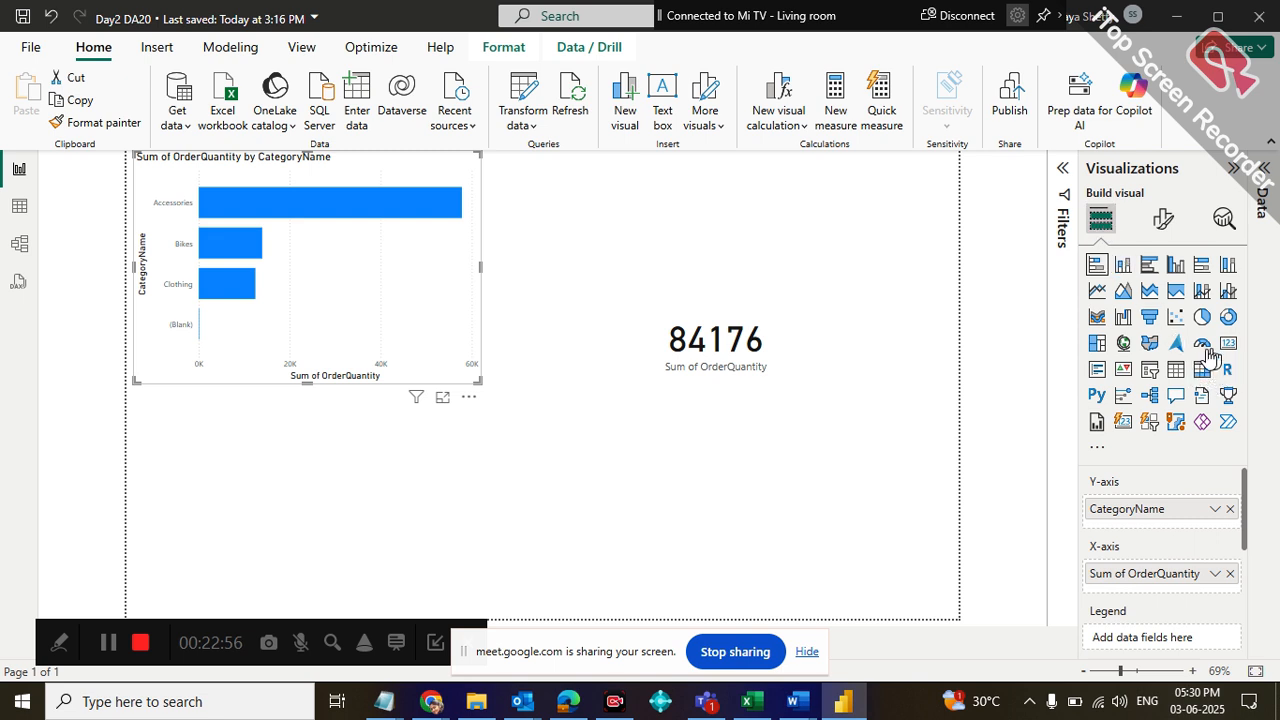
left_click(1206, 330)
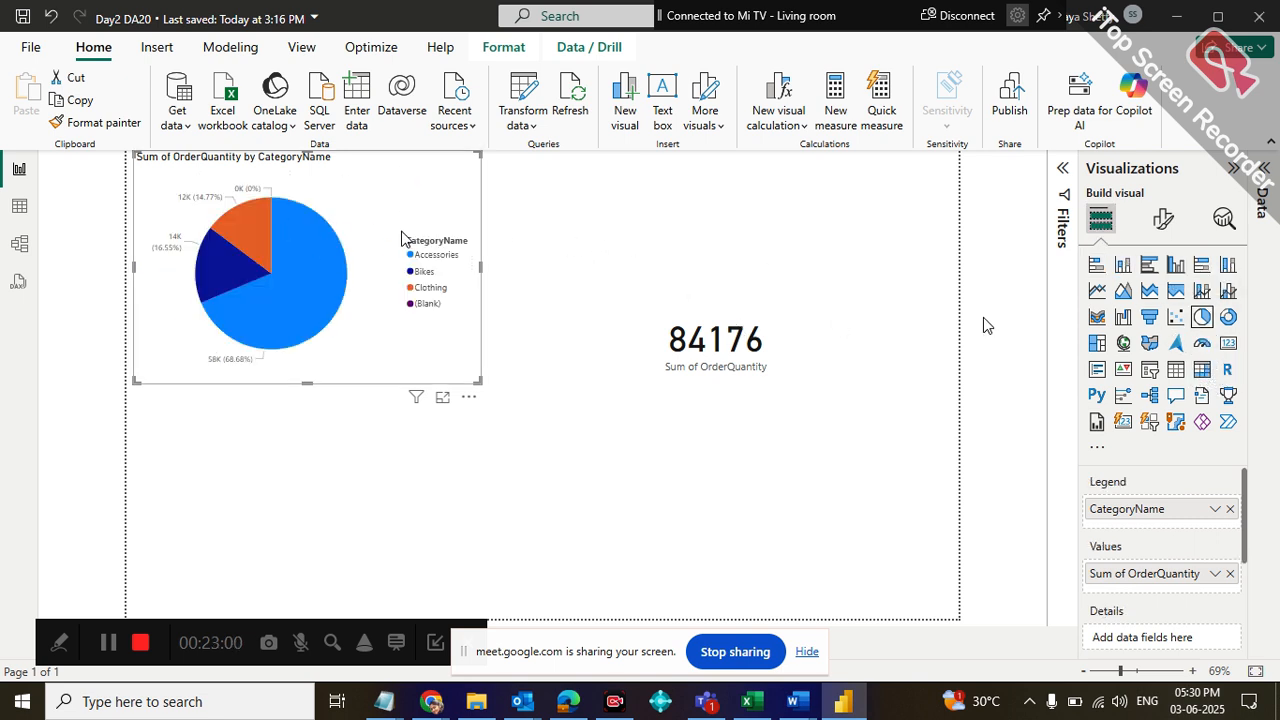
Delete the ProductKey relationship between Products_Dim and Sales_Fact in the model
left_click(19, 243)
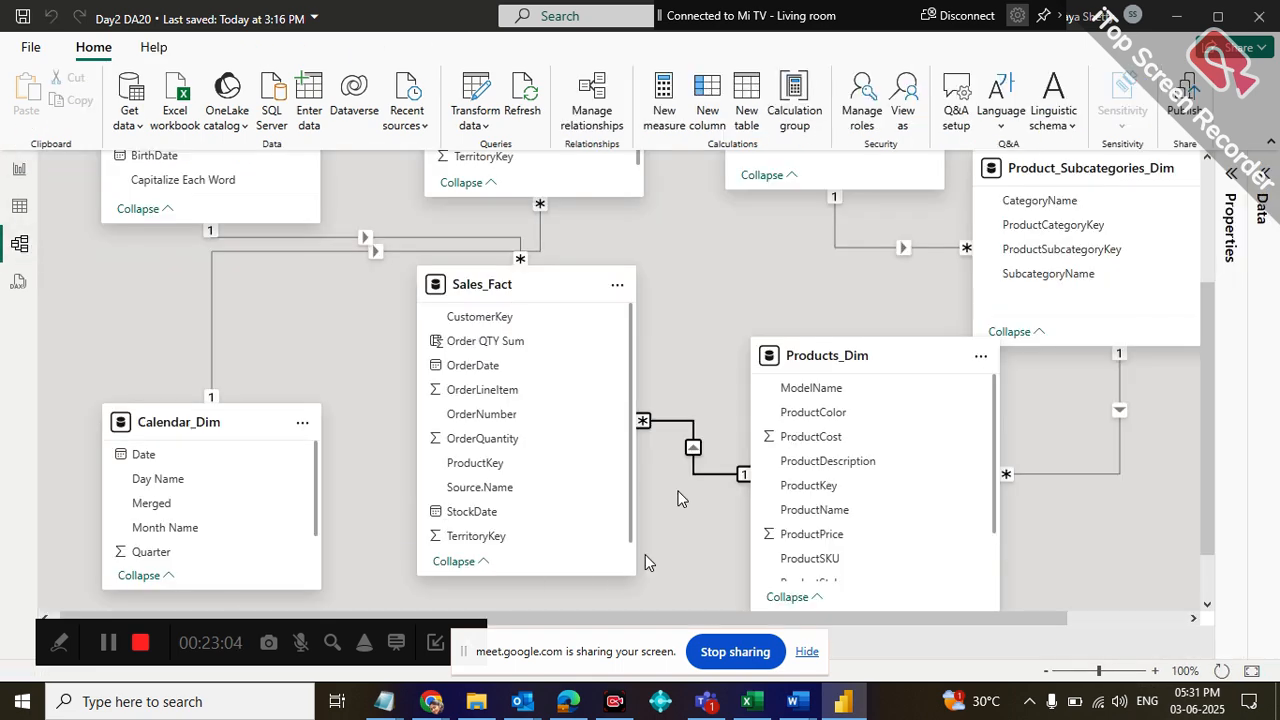
right_click(665, 424)
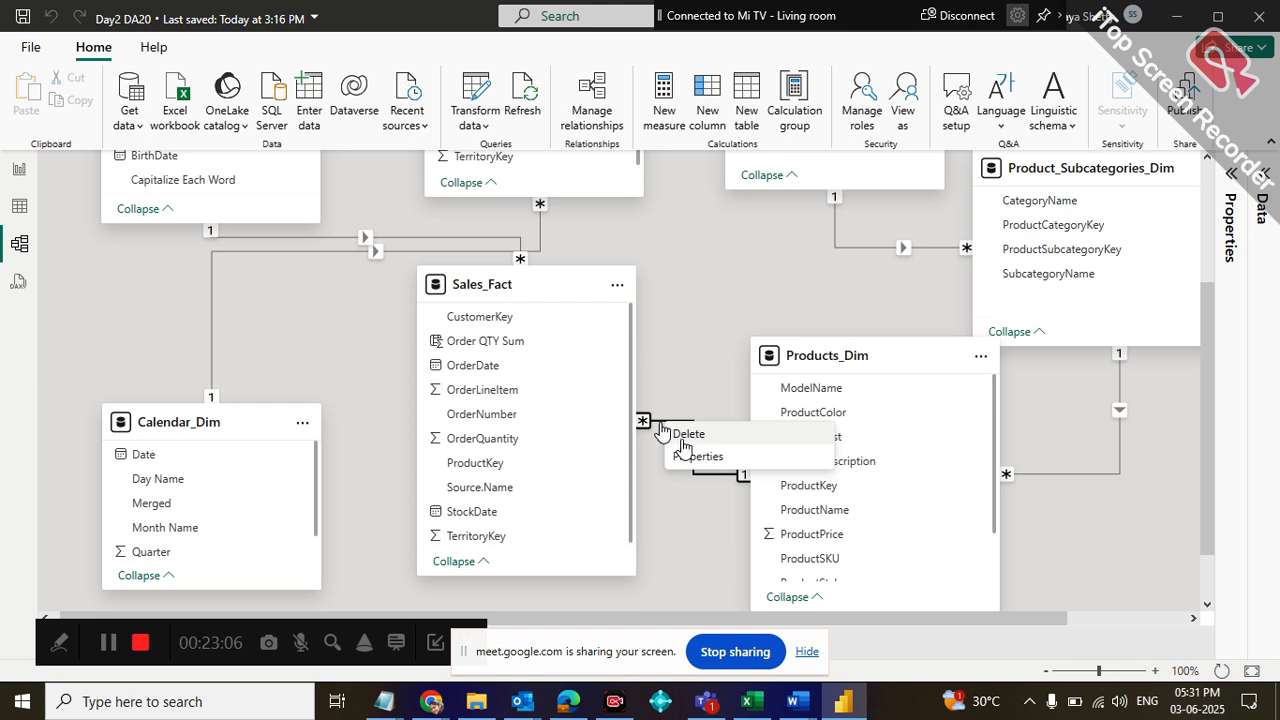
left_click(700, 436)
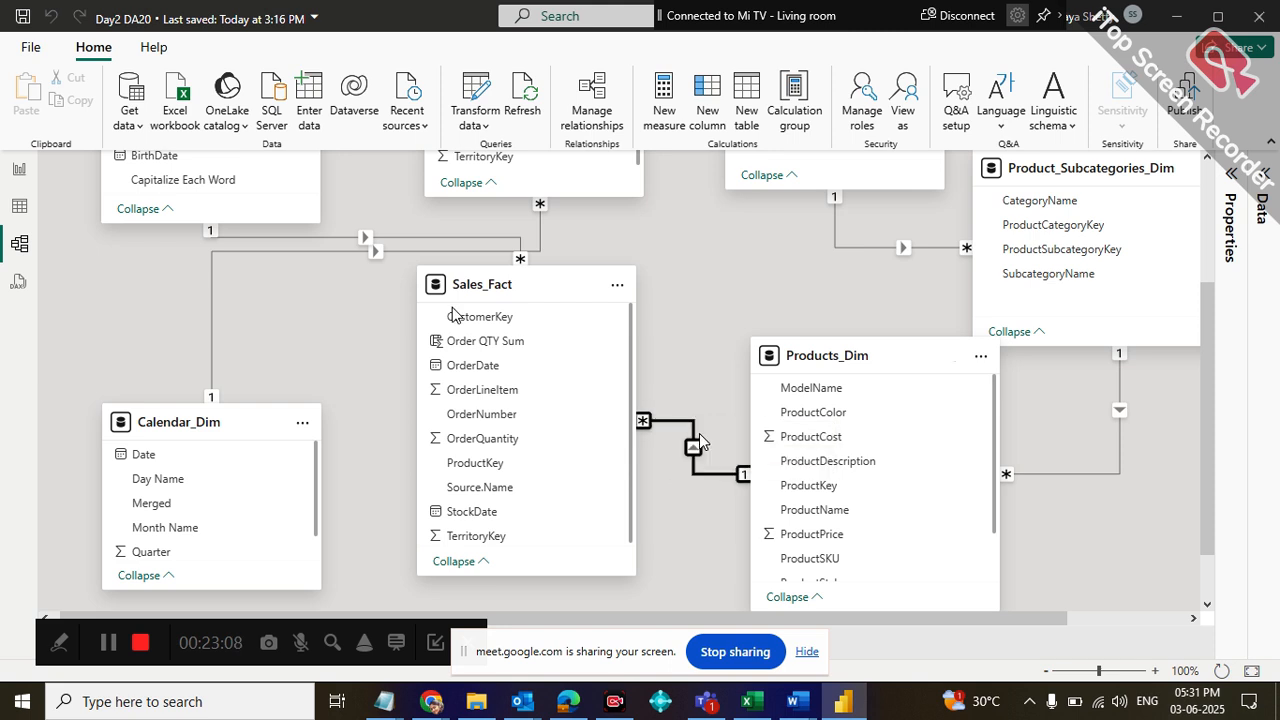
Return to the report and enlarge the pie chart across the page to examine each category's order quantity and share
left_click(19, 169)
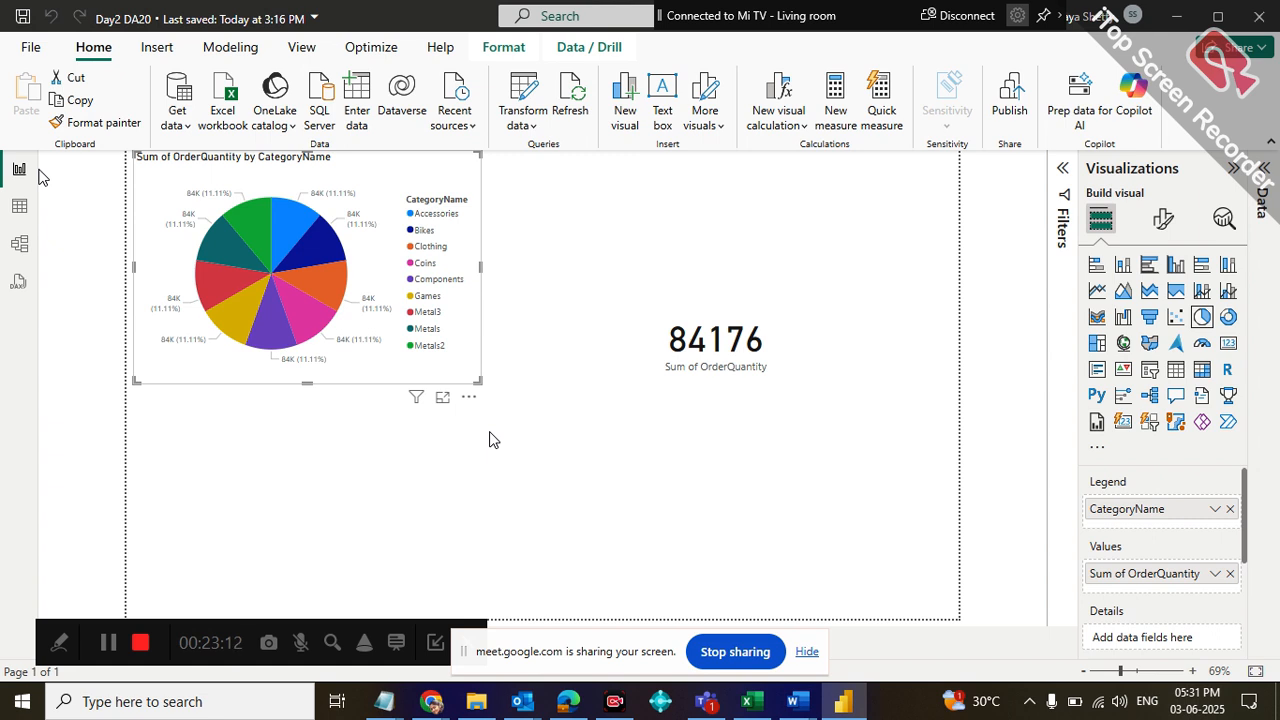
left_click_drag(480, 381, 1006, 594)
mouse_move(572, 263)
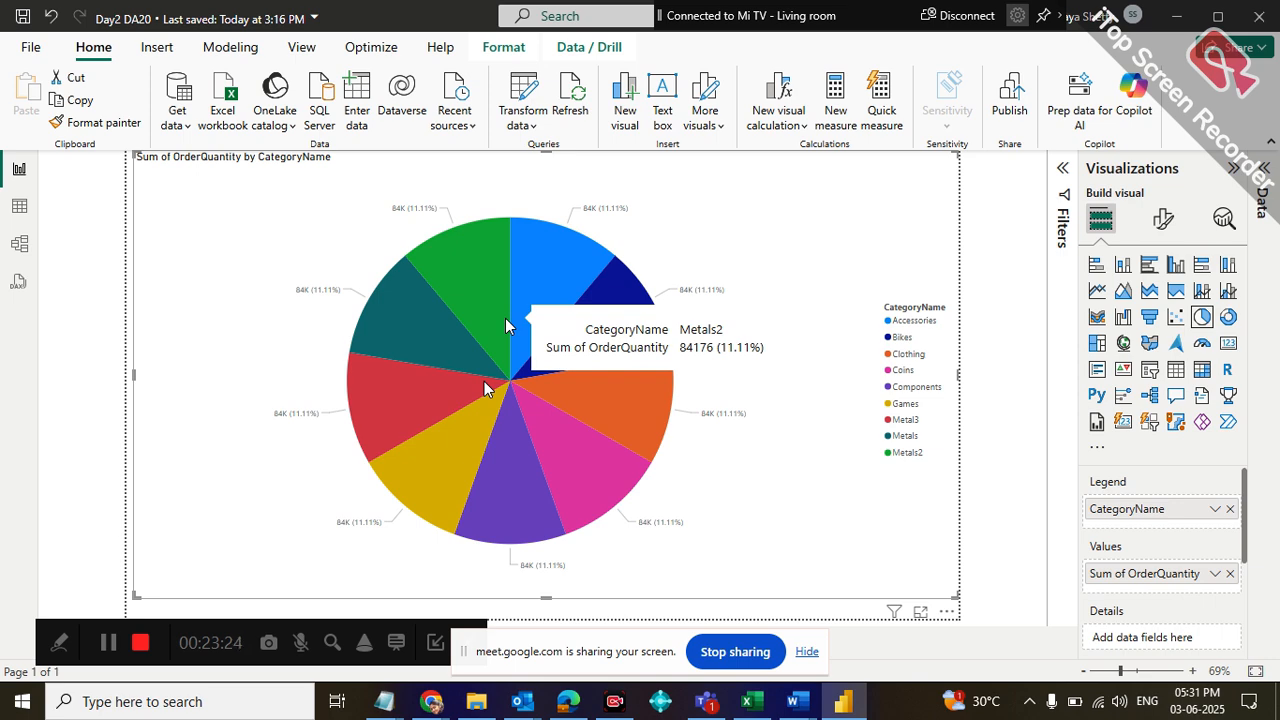
Relate Products_Dim to Sales_Fact on ProductKey in the model, as an active one-to-many relationship with single cross-filter direction
left_click(14, 252)
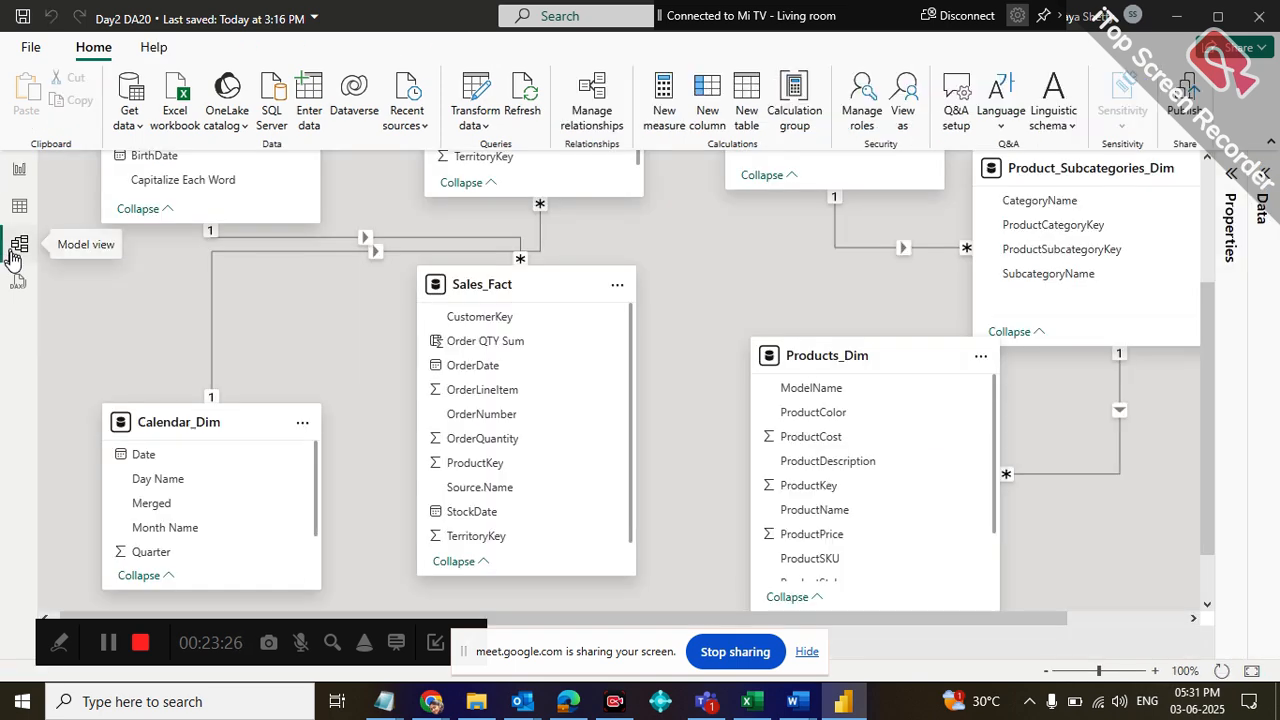
left_click_drag(815, 487, 625, 452)
left_click_drag(623, 448, 618, 460)
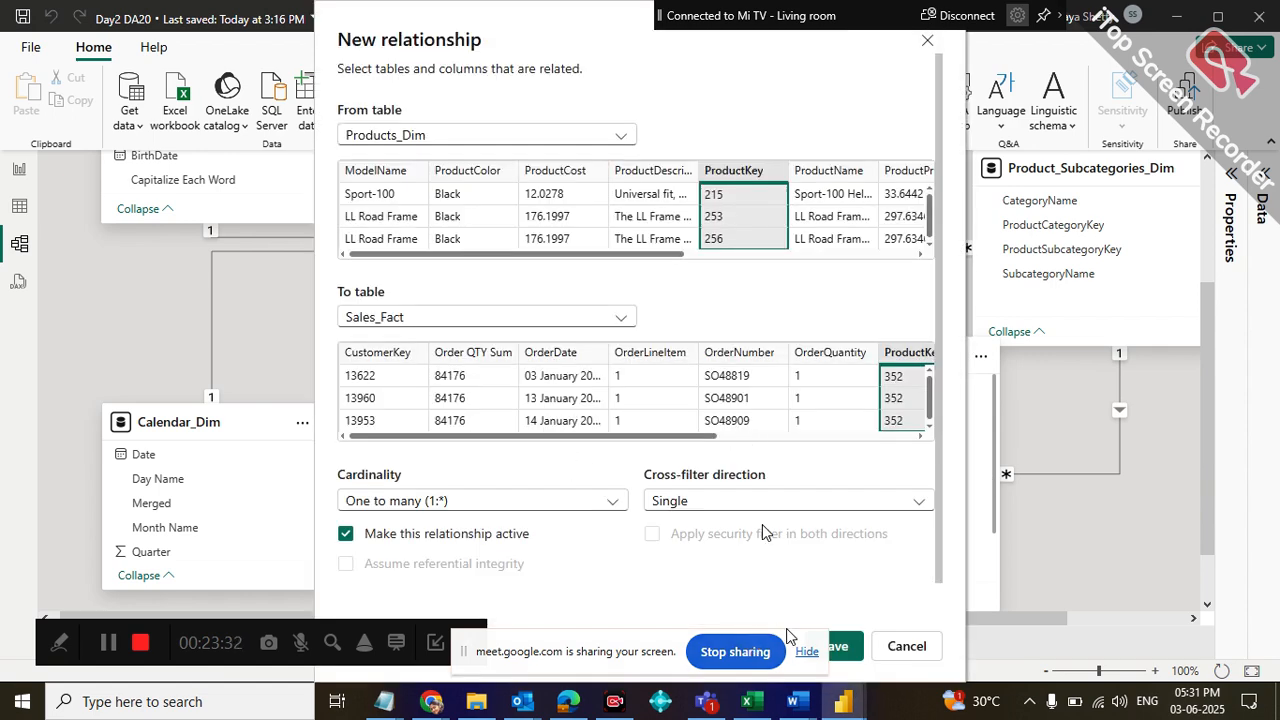
left_click_drag(557, 640, 408, 640)
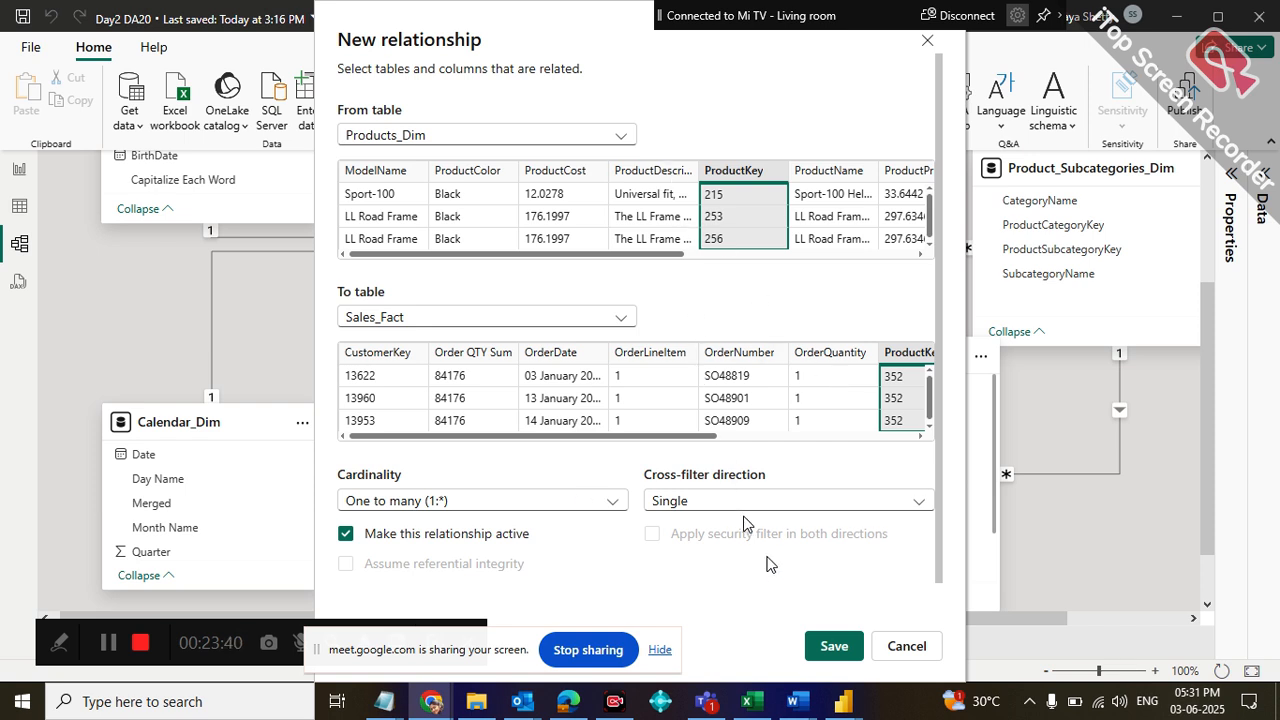
left_click(836, 645)
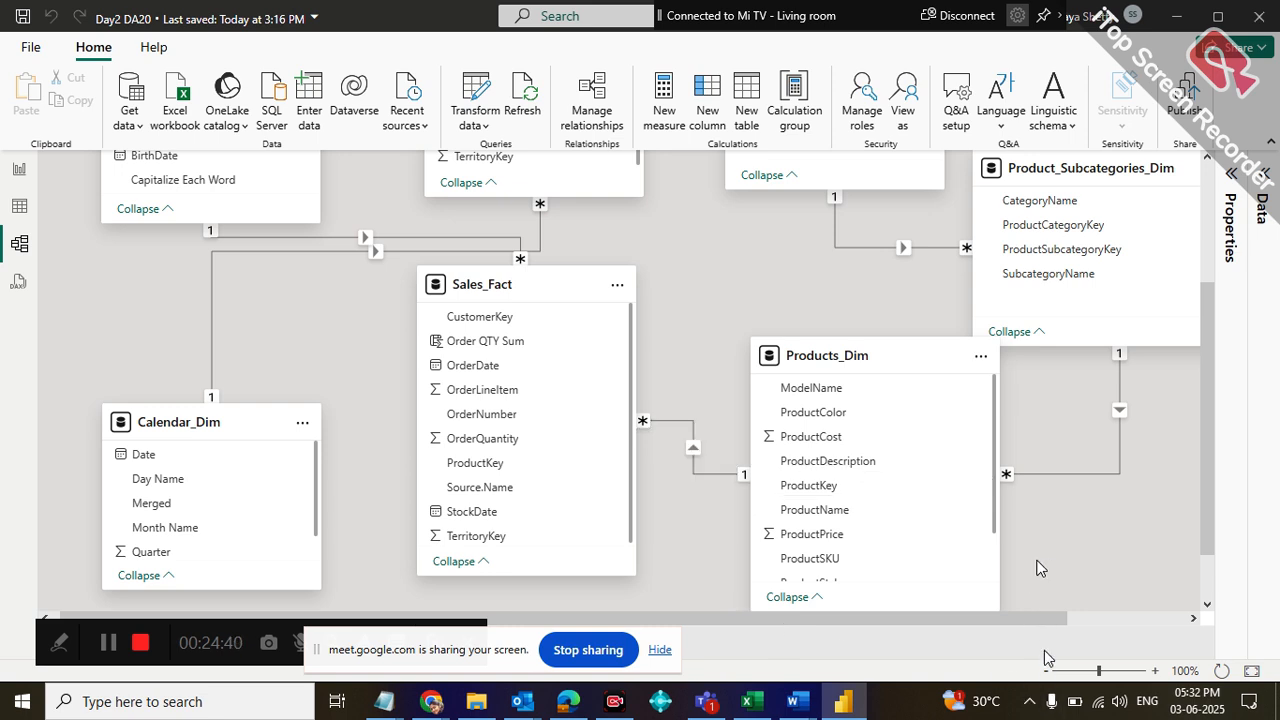
Return to the report, shrink the pie chart to the page's upper-left area and compare it with the total card
left_click(16, 180)
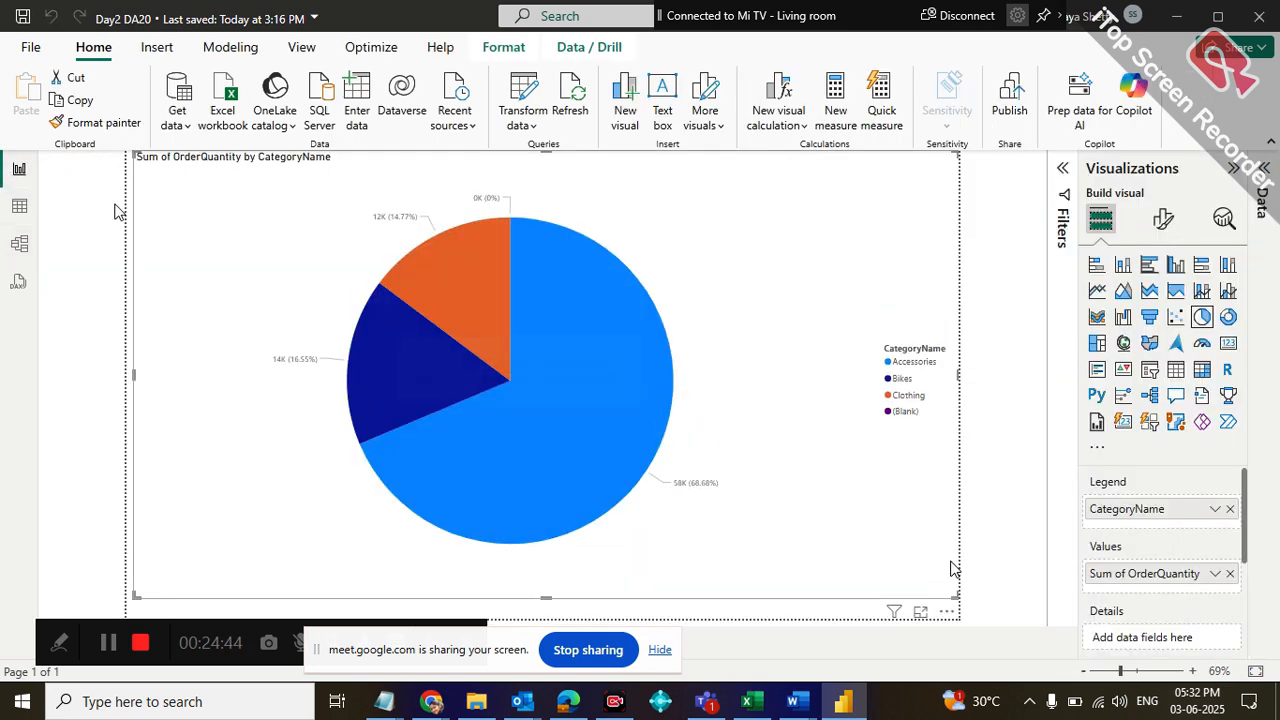
left_click_drag(952, 592, 426, 308)
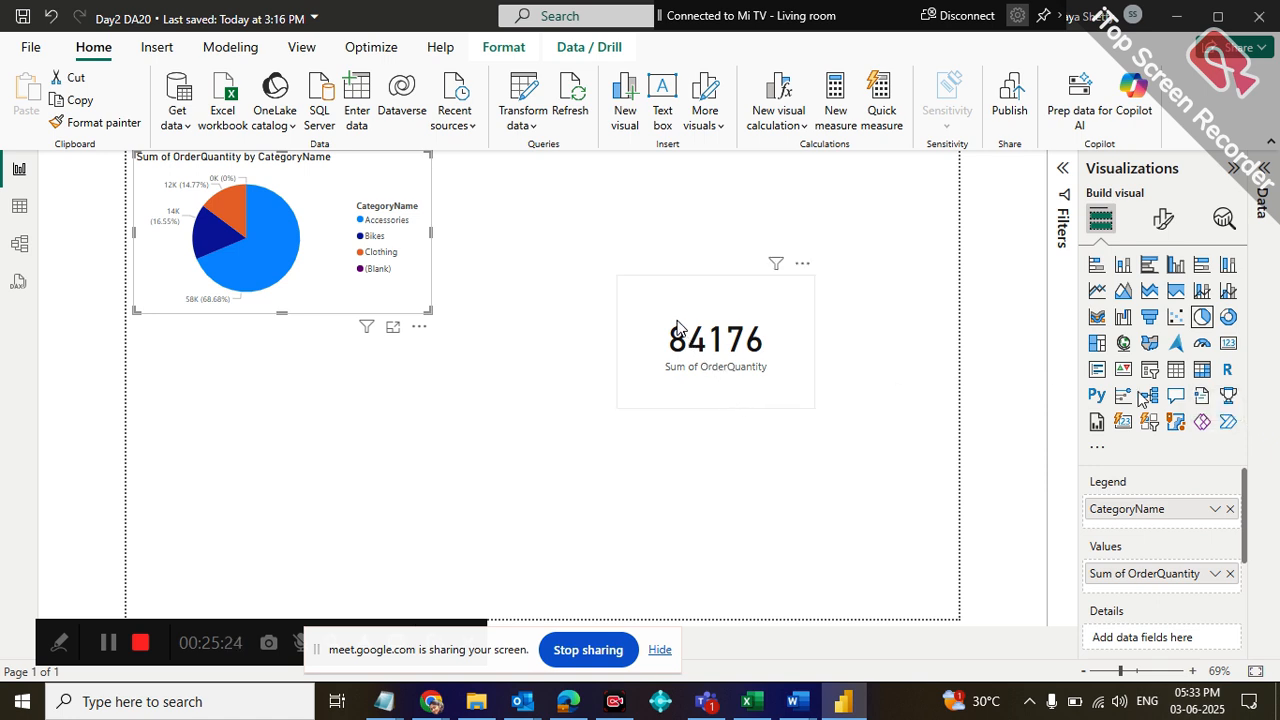
left_click(677, 327)
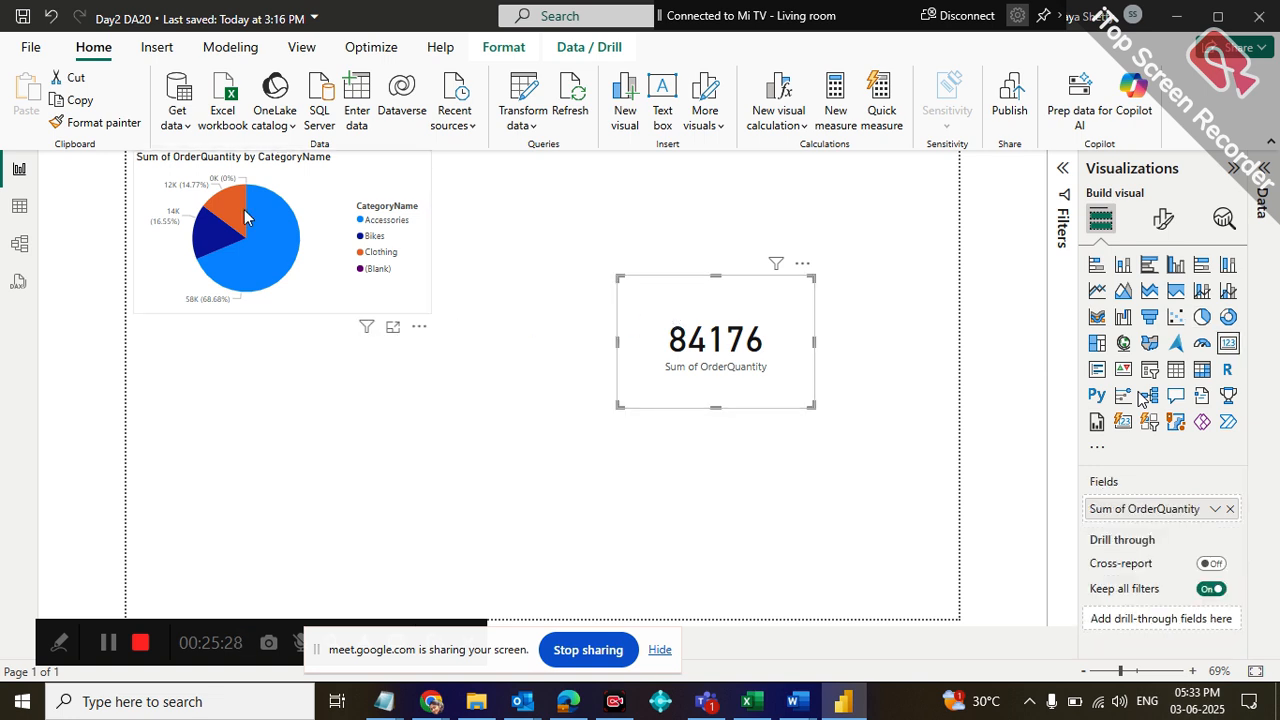
Add SubcategoryName from the product subcategories table to the pie chart's details
left_click(316, 308)
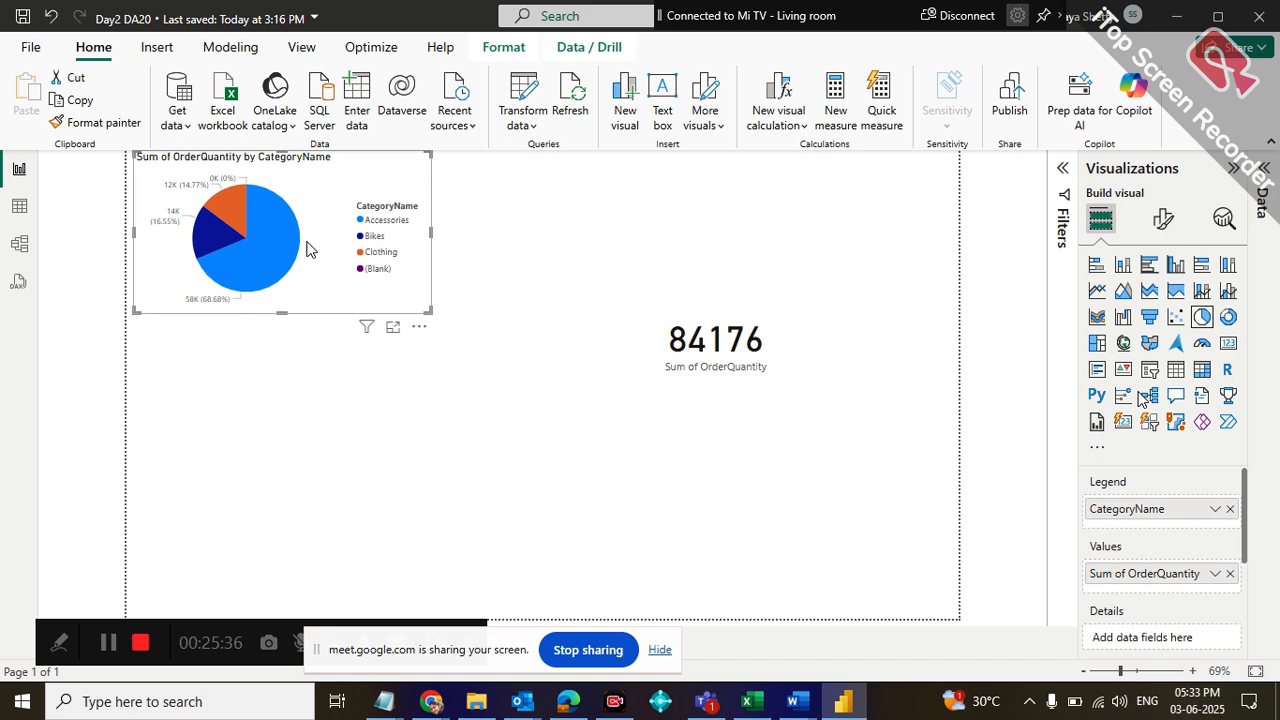
left_click(1260, 172)
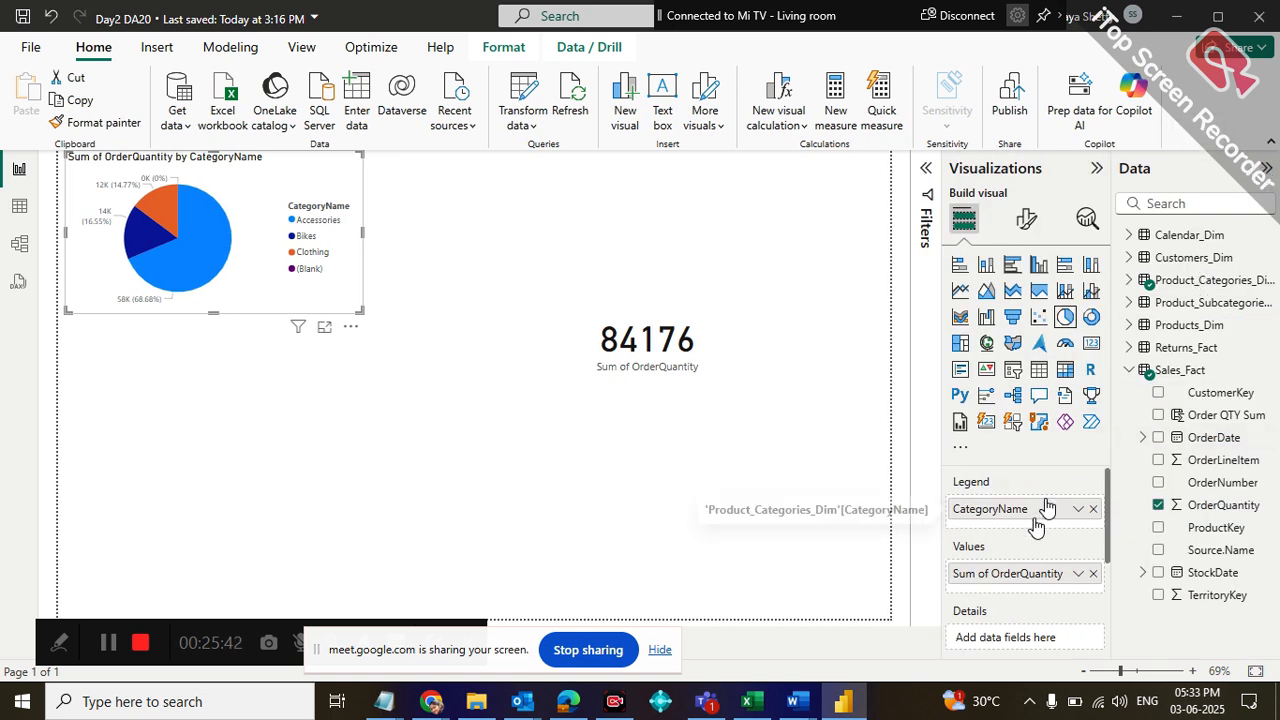
left_click(1125, 303)
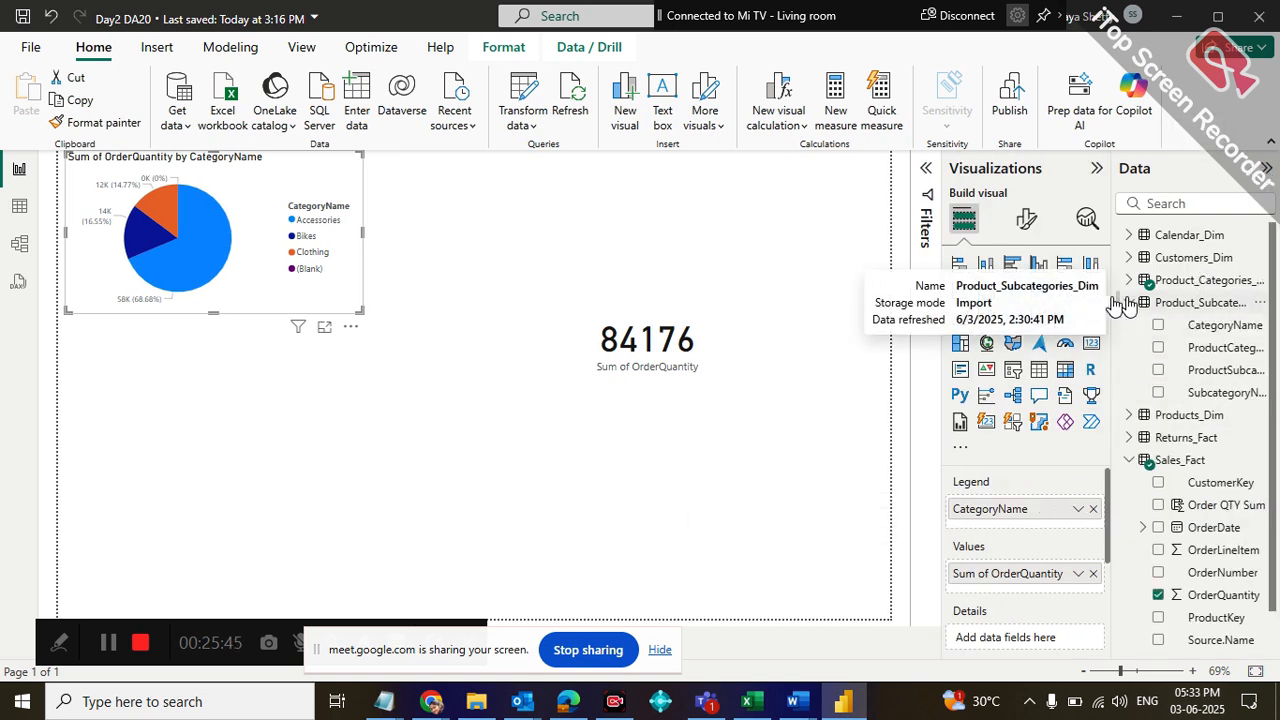
left_click(1159, 393)
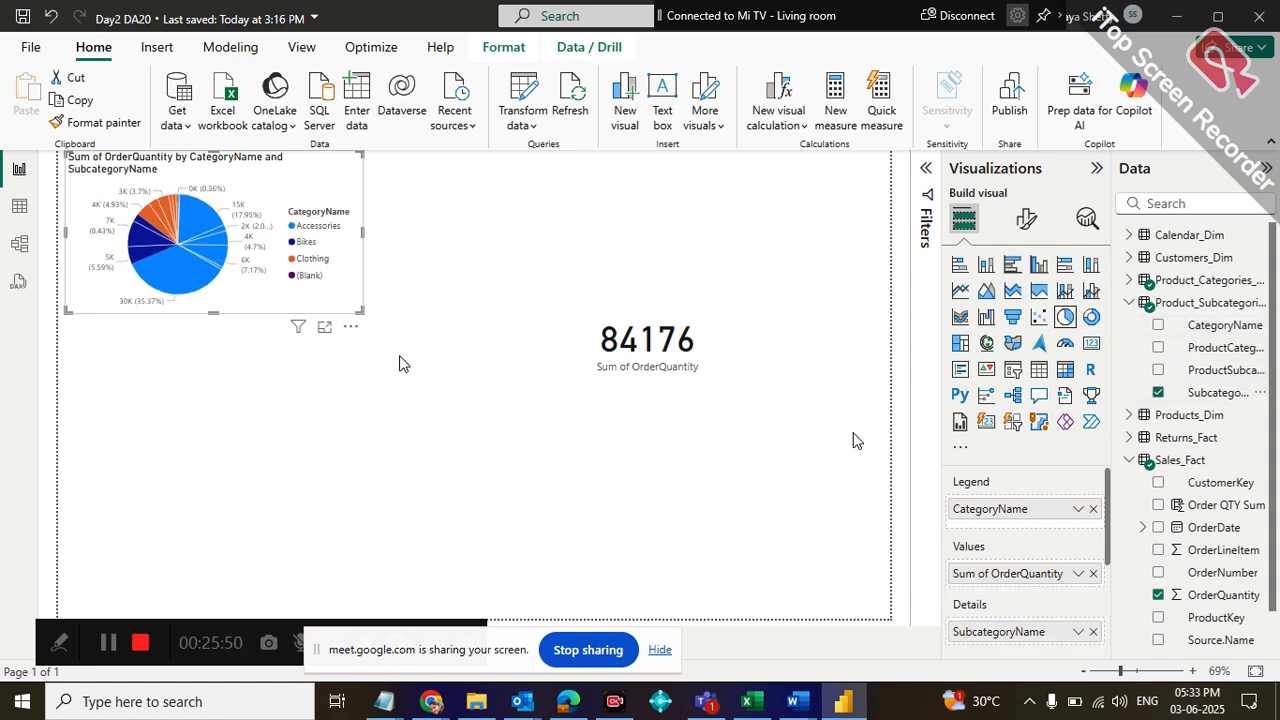
Enlarge the pie chart to examine its subcategory slices, and shrink it back to the page's upper-left area
left_click_drag(358, 307, 897, 636)
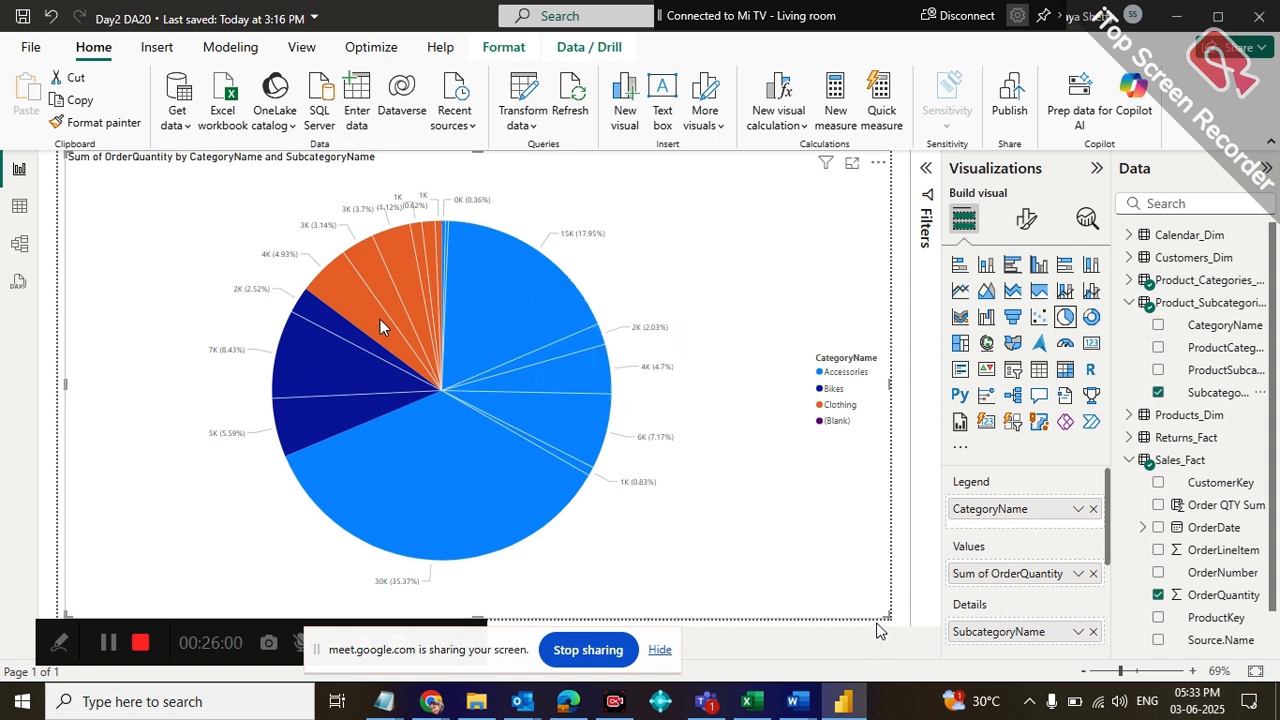
left_click_drag(876, 612, 503, 420)
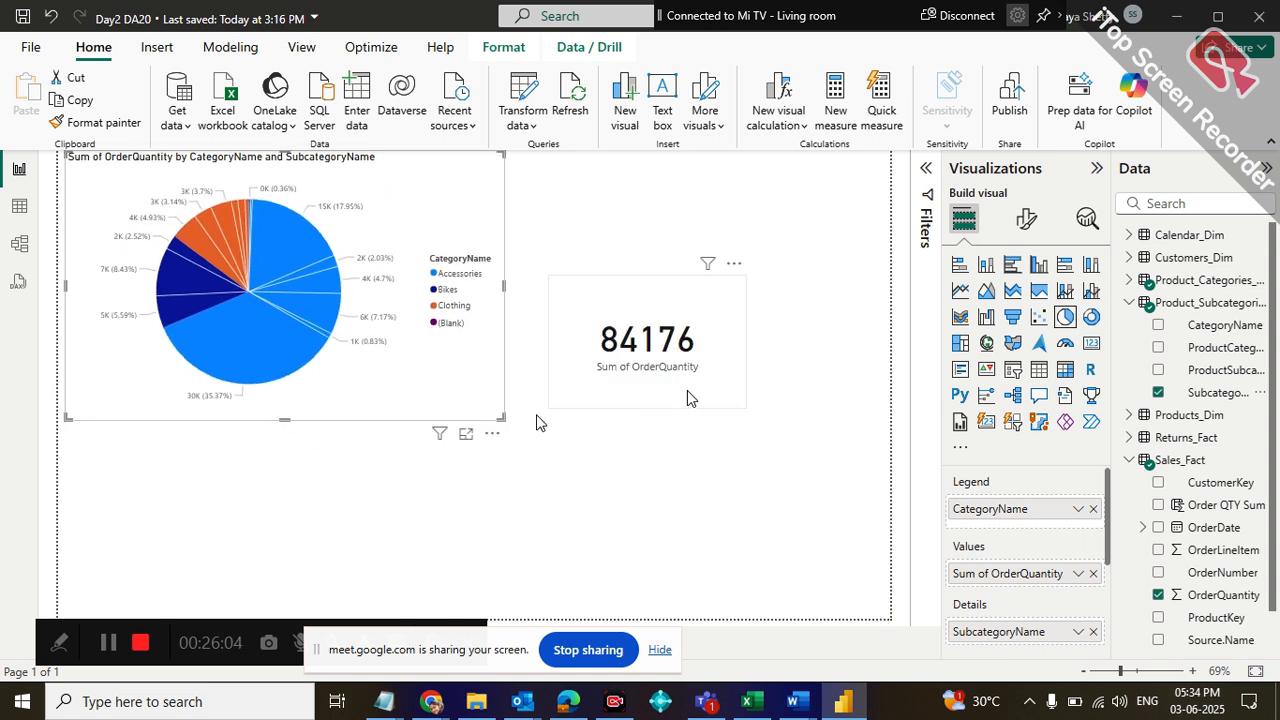
left_click_drag(500, 412, 890, 618)
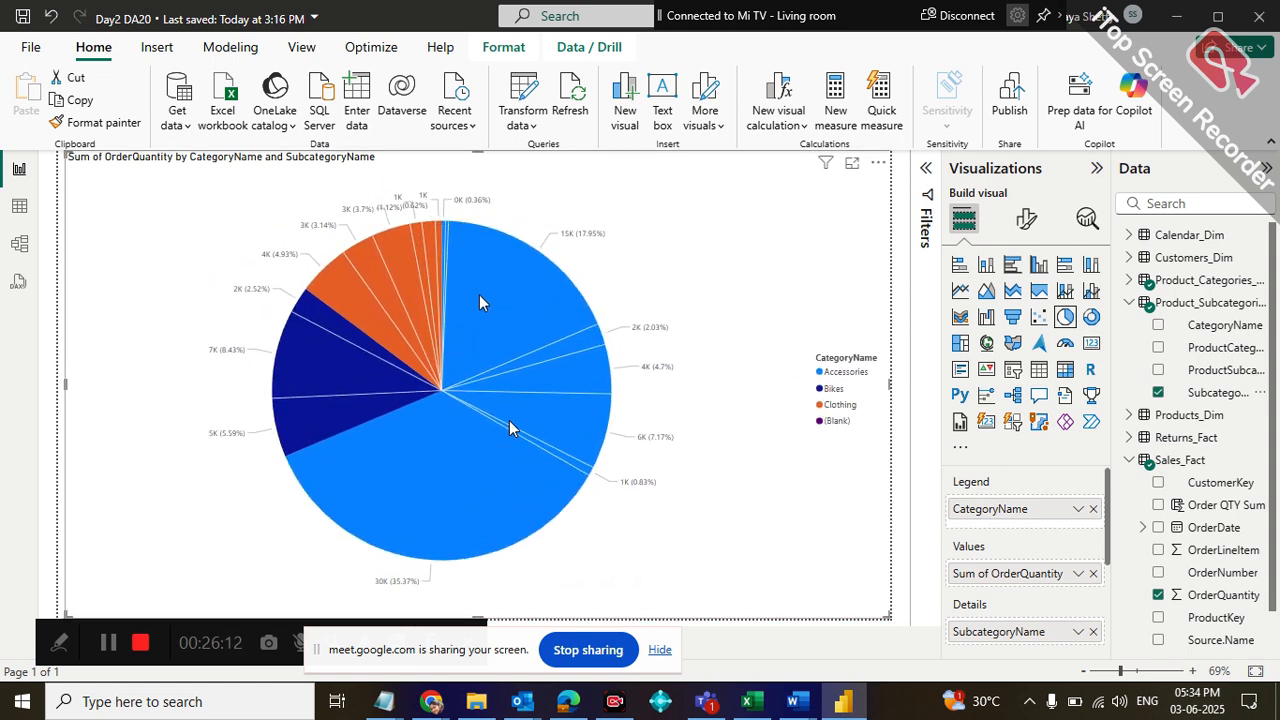
mouse_move(479, 296)
left_click_drag(858, 610, 400, 363)
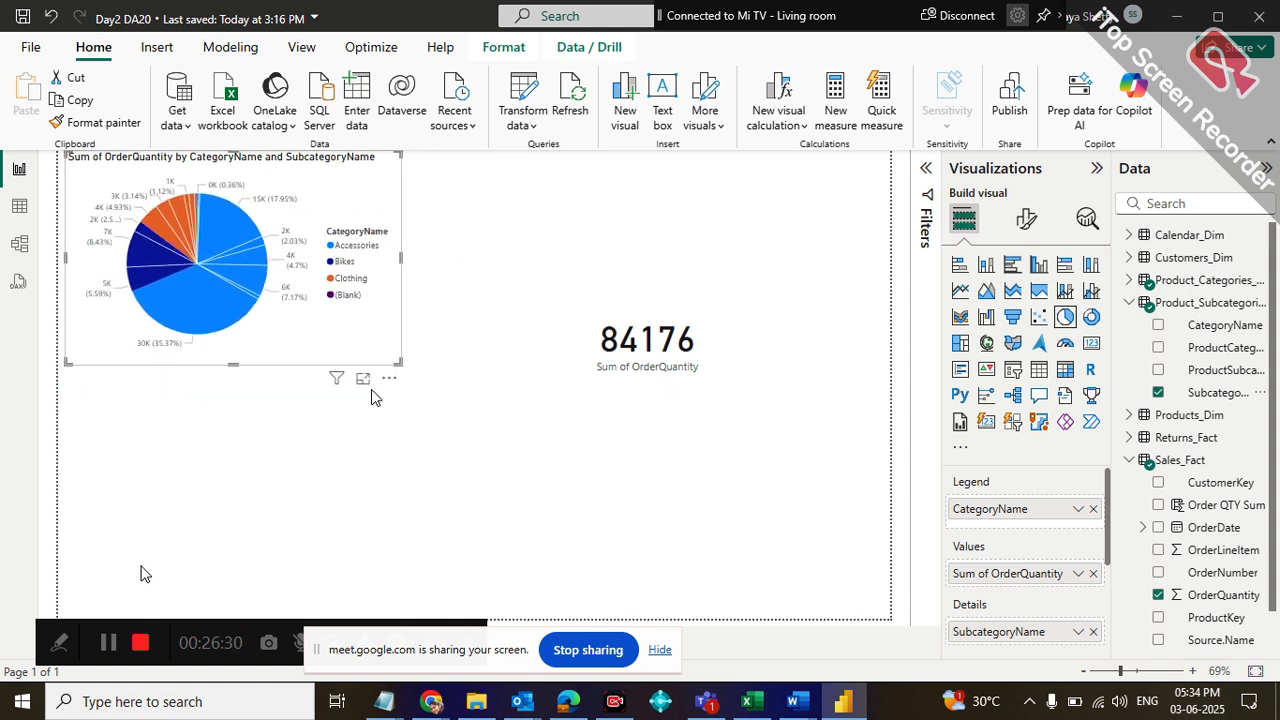
Move the floating recorder and screen-sharing bars away from the report's page tabs
left_click_drag(50, 632, 20, 458)
left_click_drag(340, 640, 668, 500)
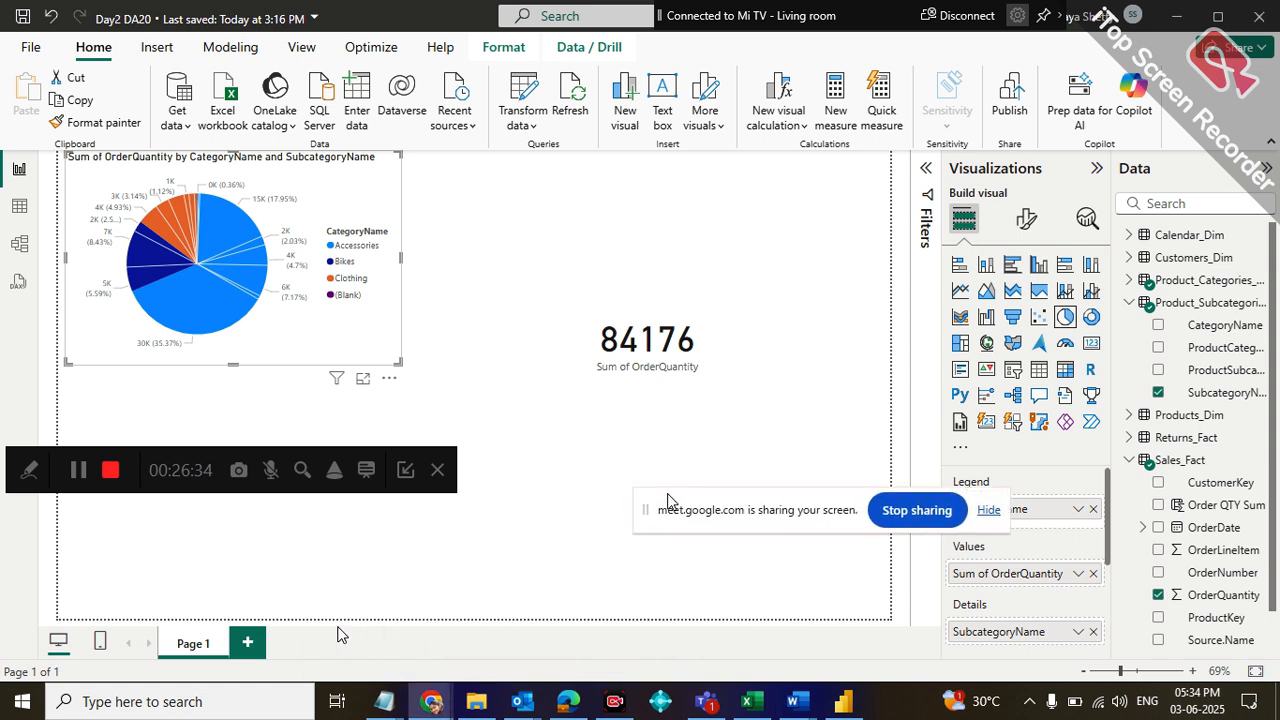
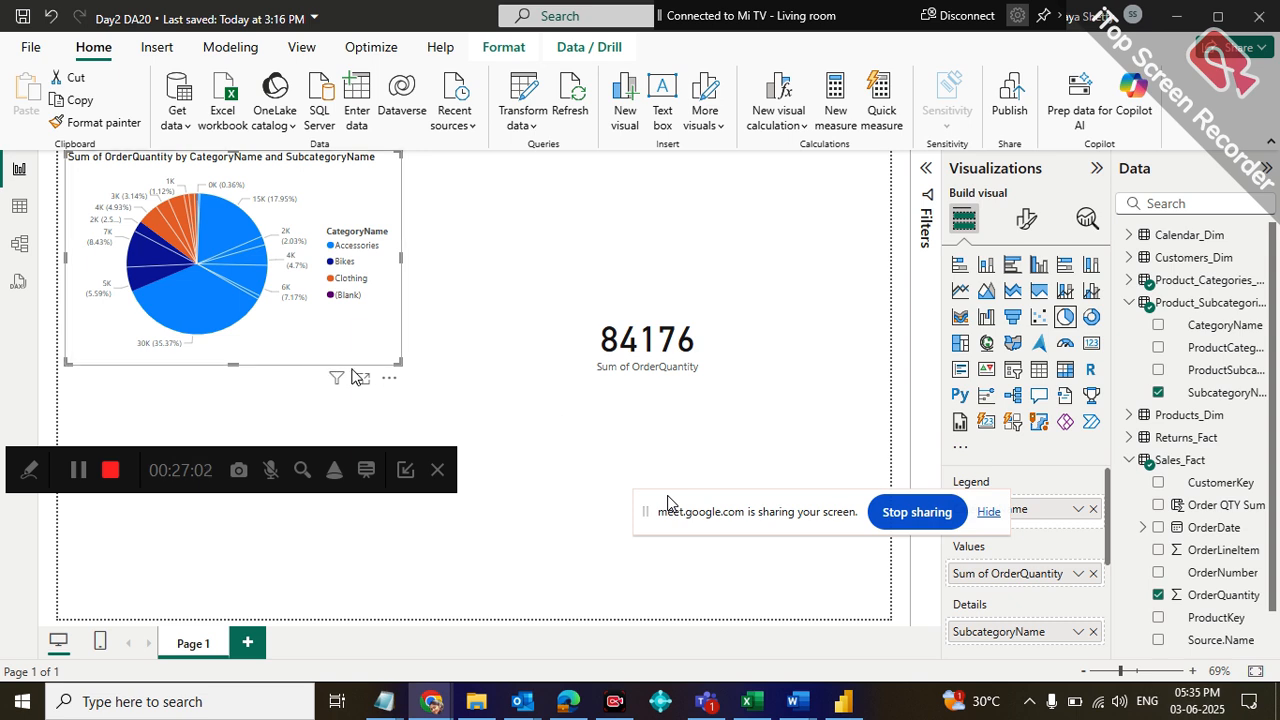
Move the pie chart toward the middle of the page and remove SubcategoryName from its details
left_click(400, 374)
left_click_drag(397, 373, 500, 398)
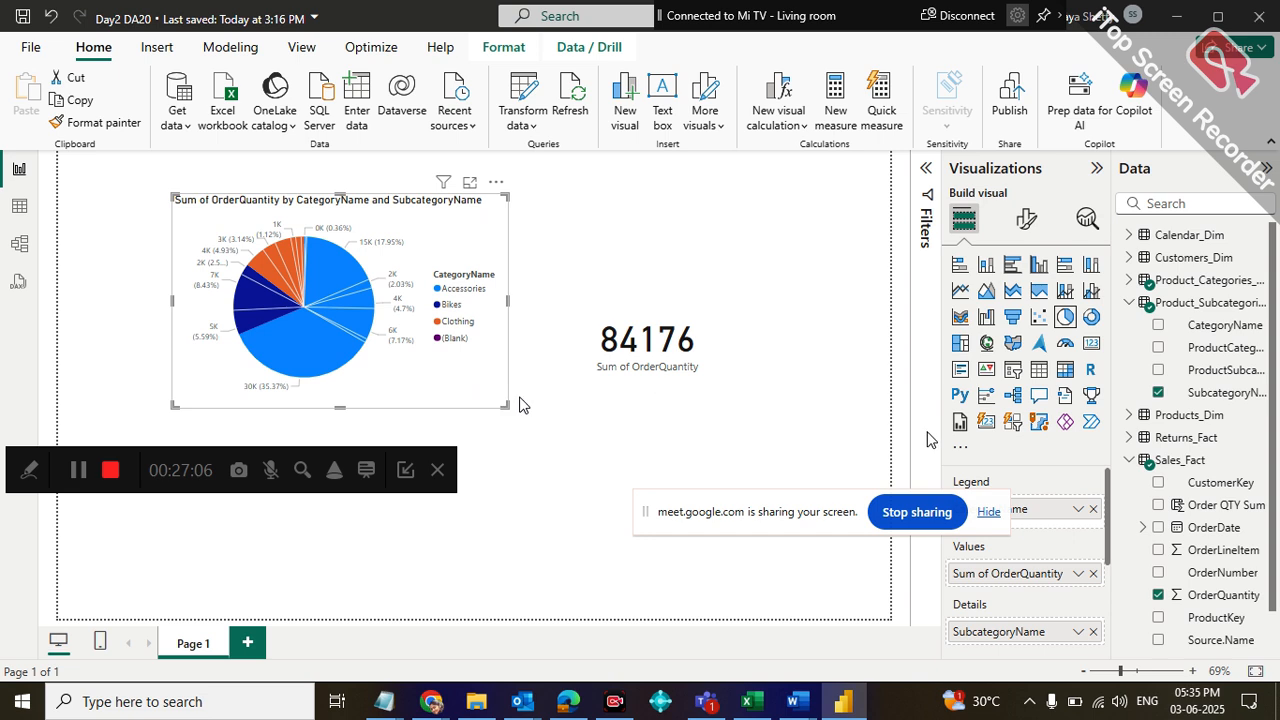
left_click(1090, 631)
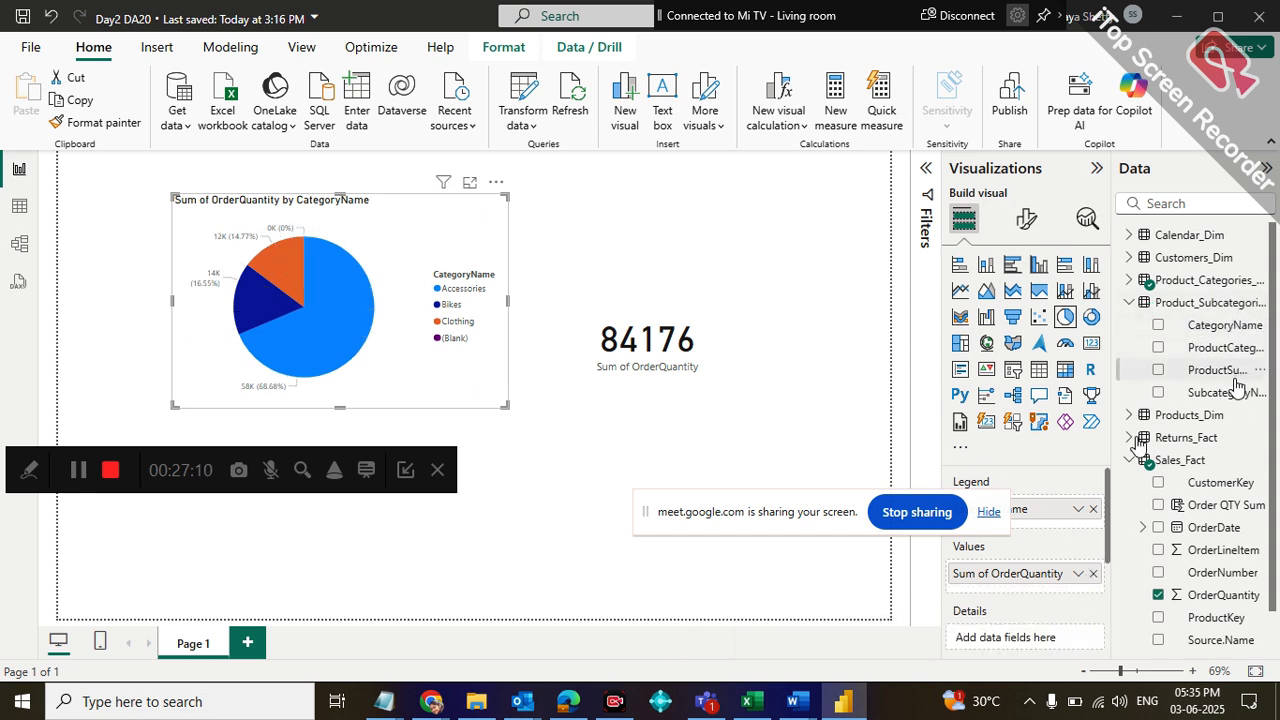
Add SubcategoryName from the product subcategories table to the pie chart's legend, below CategoryName
left_click_drag(1228, 393, 1106, 531)
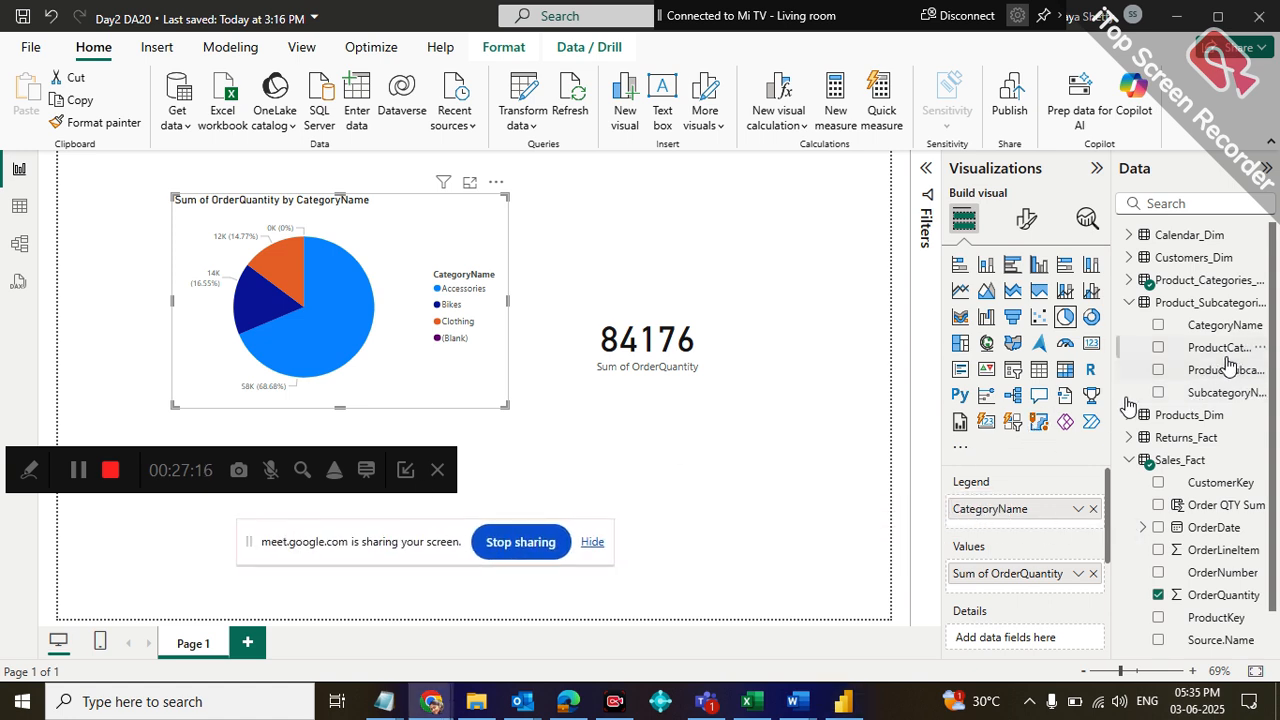
left_click_drag(1232, 393, 1054, 516)
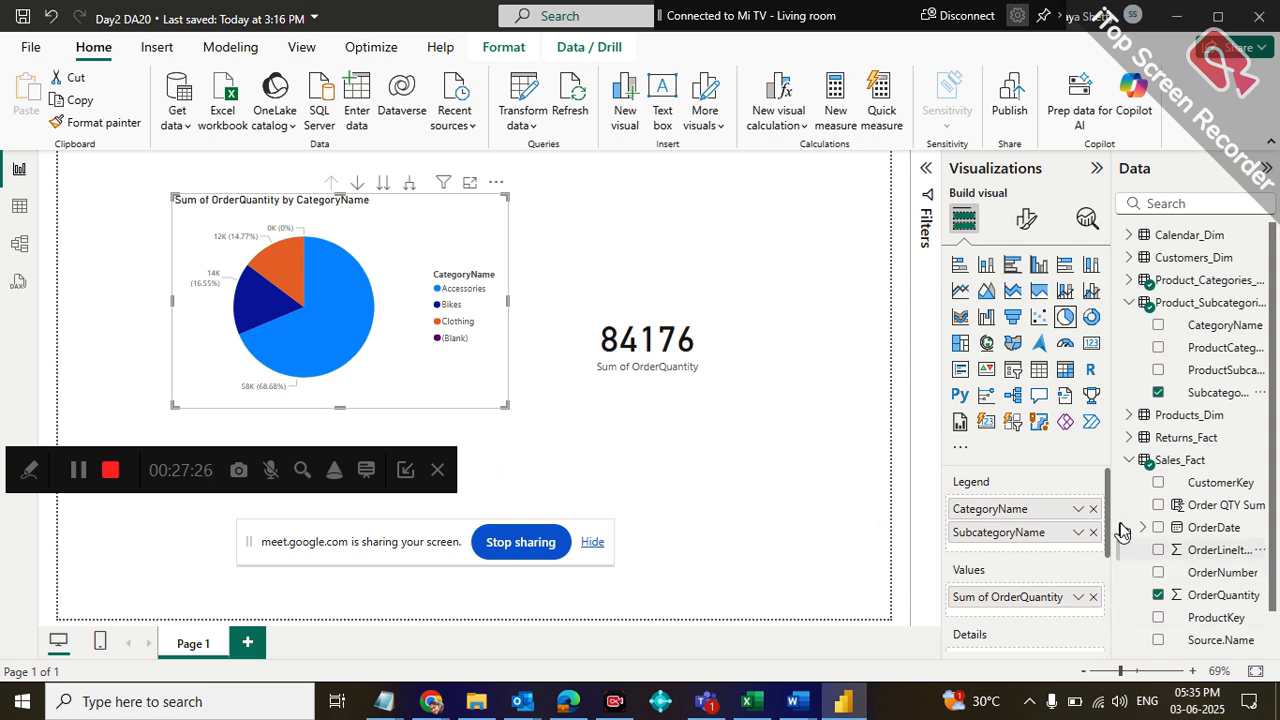
scroll(1102, 502, "down", 2)
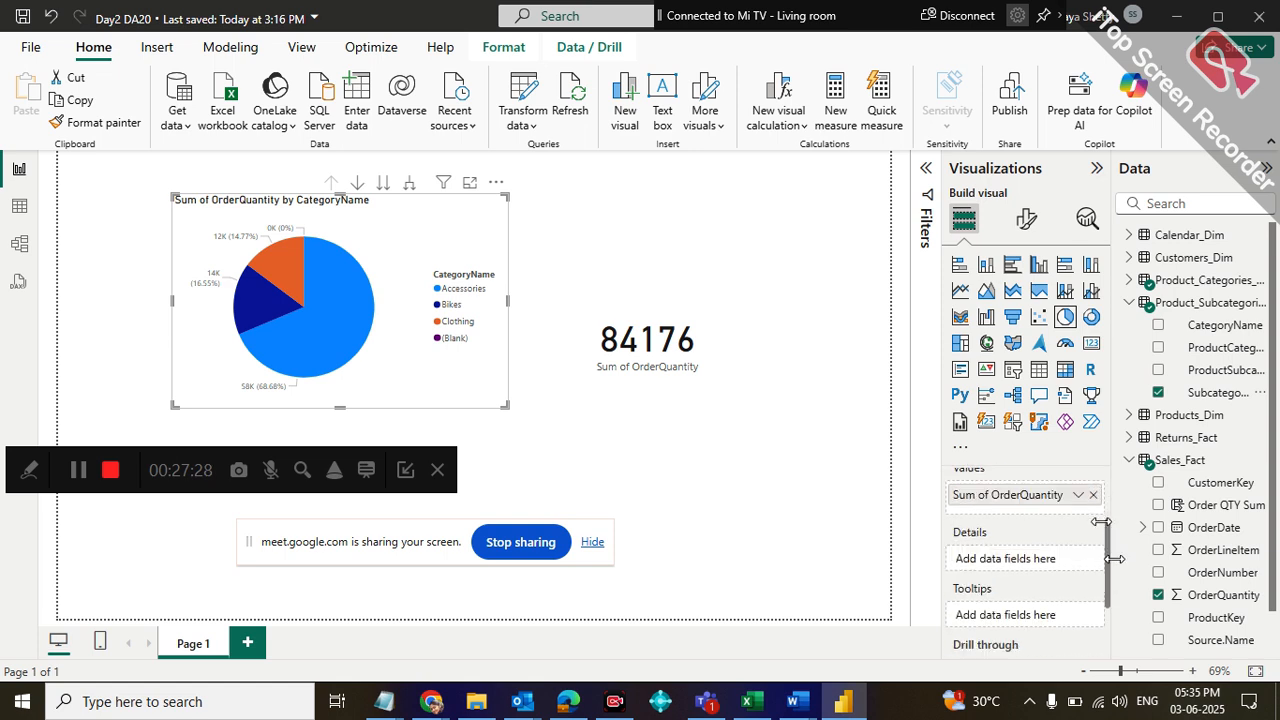
scroll(1102, 520, "up", 2)
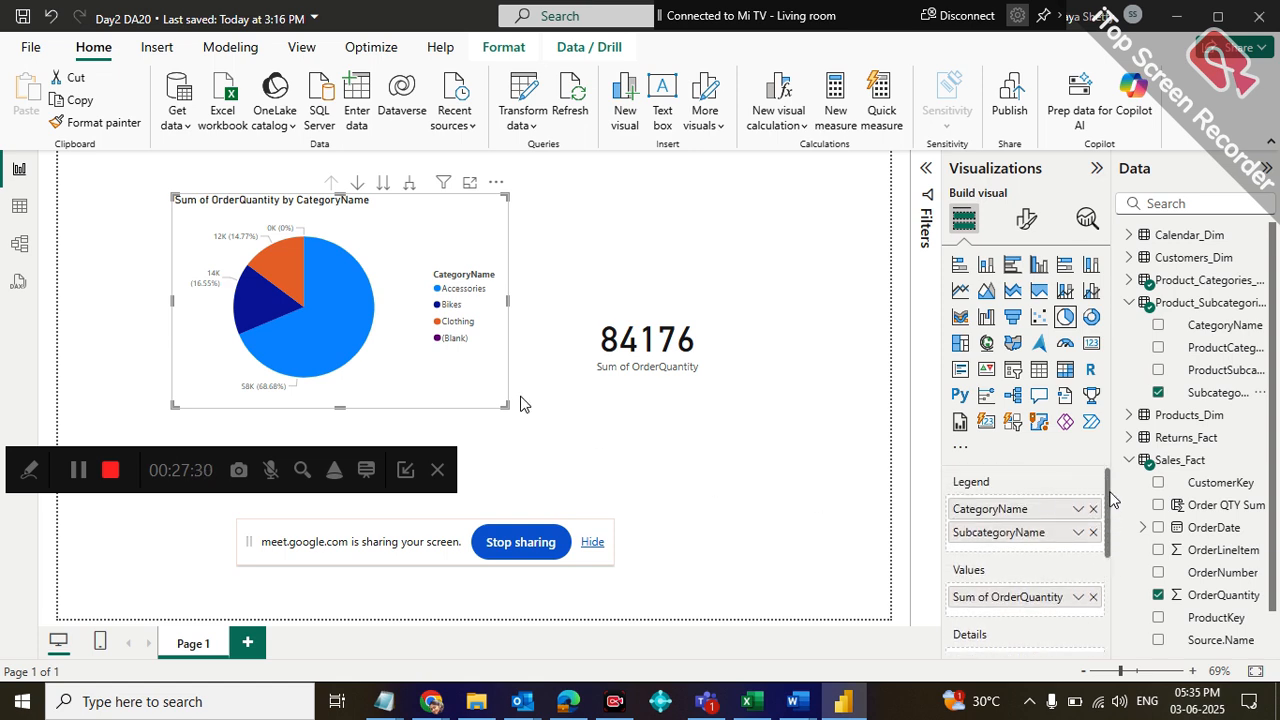
Enlarge the pie chart across most of the page, highlight its Accessories slice and move the floating recorder bar below the pie
left_click_drag(506, 406, 863, 519)
mouse_move(560, 305)
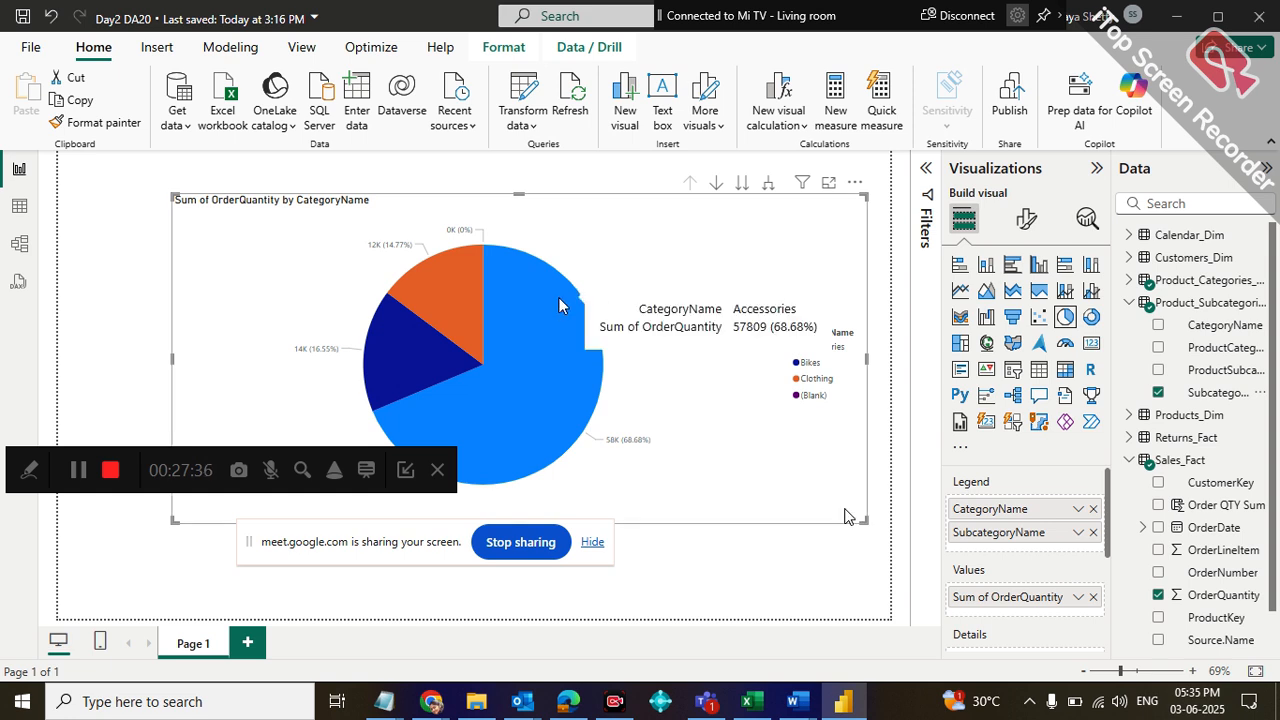
left_click(559, 304)
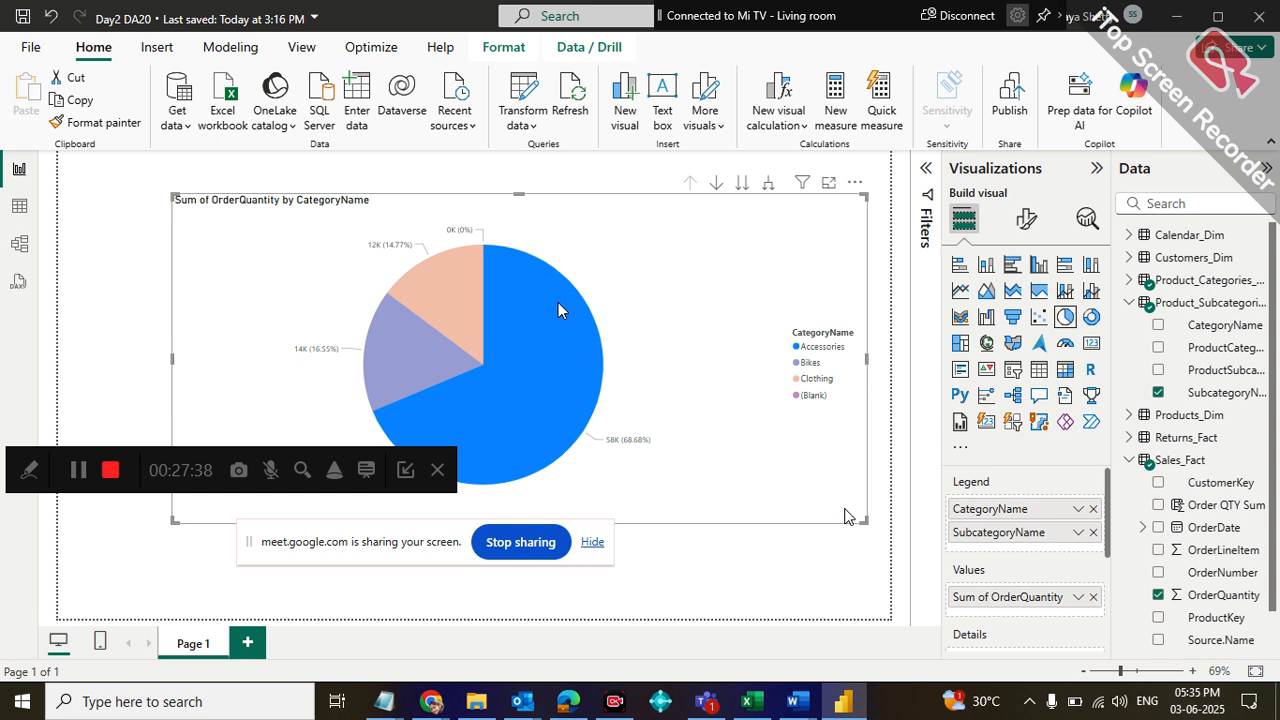
left_click_drag(22, 462, 114, 580)
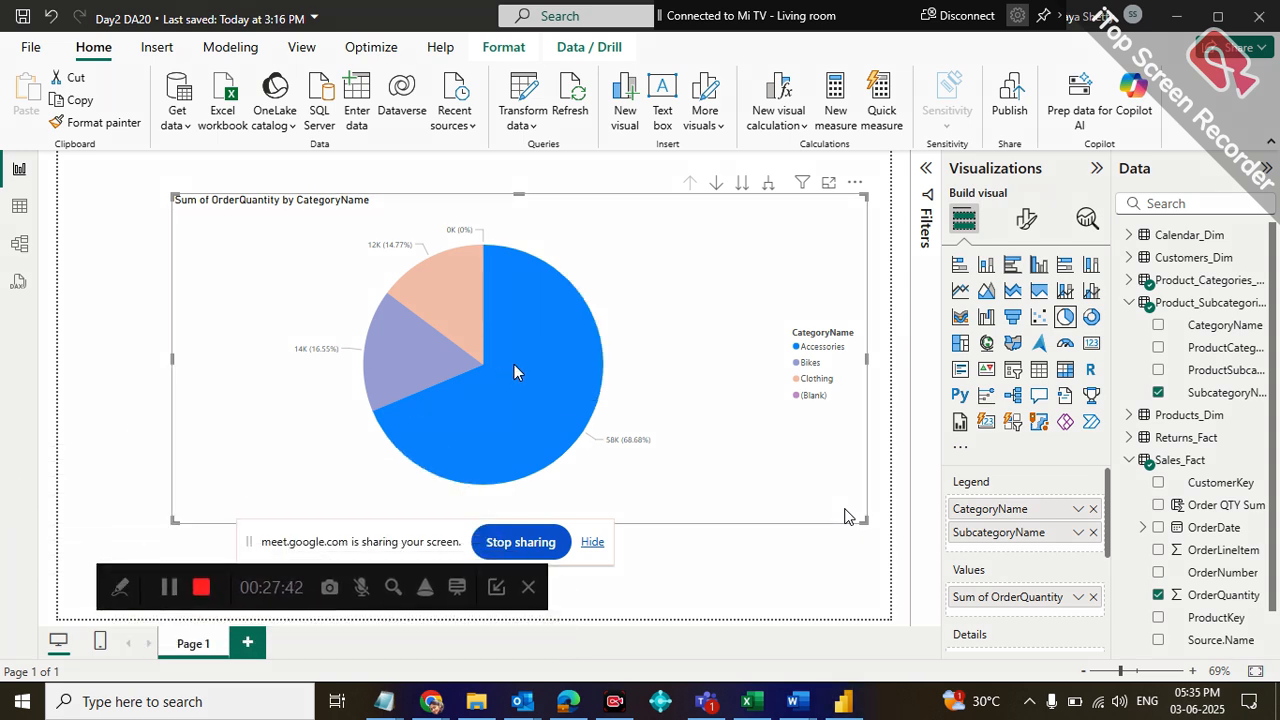
Highlight the Bikes, Clothing and Accessories slices in turn to compare the category breakdown
left_click(462, 362)
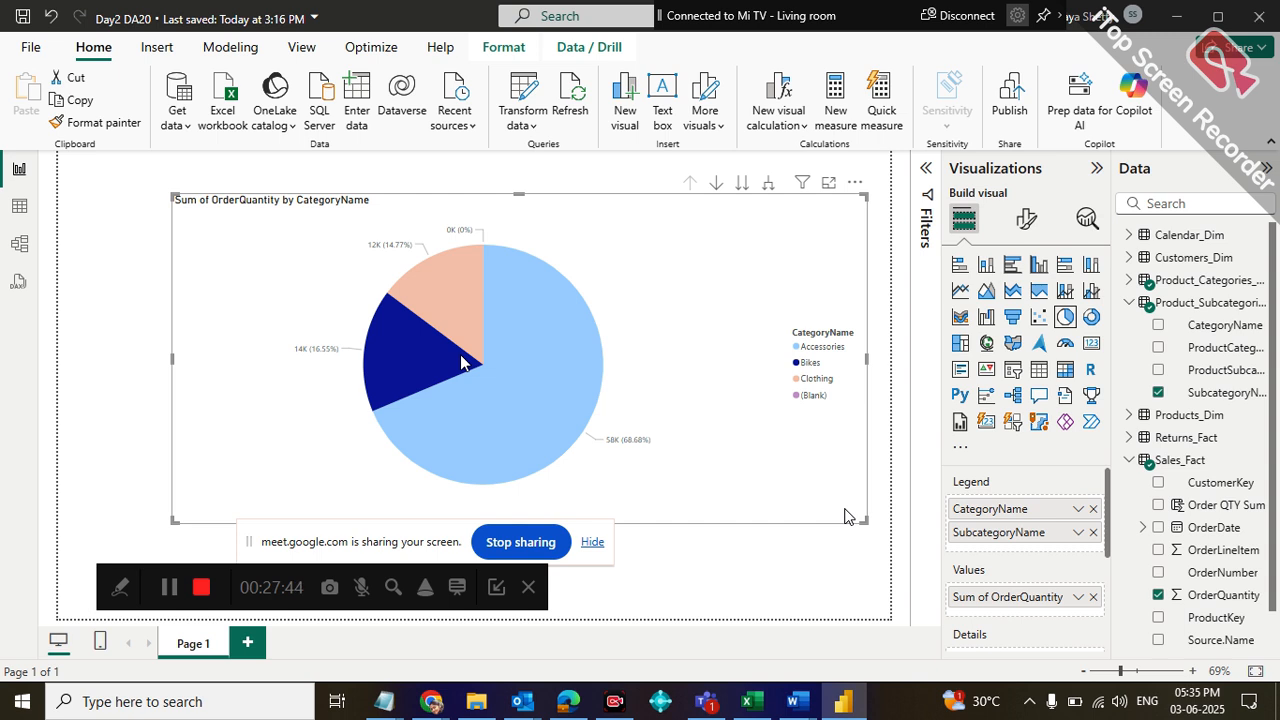
left_click(474, 330)
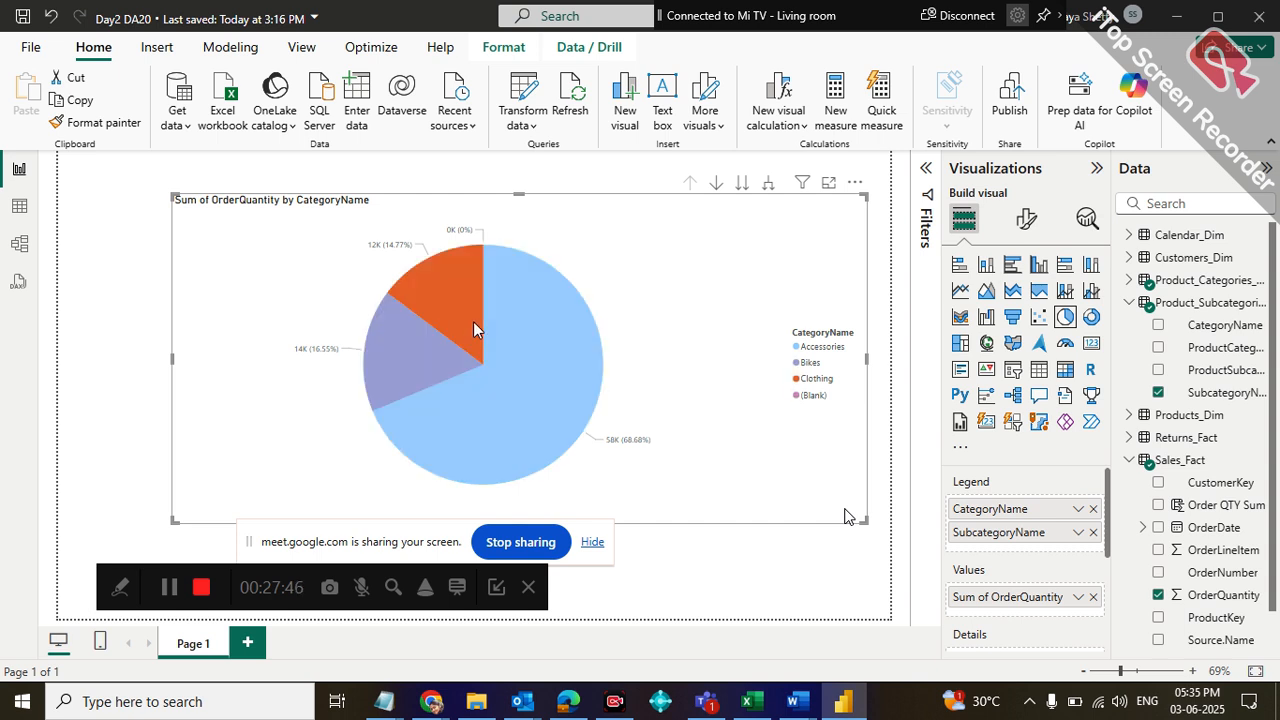
left_click(507, 353)
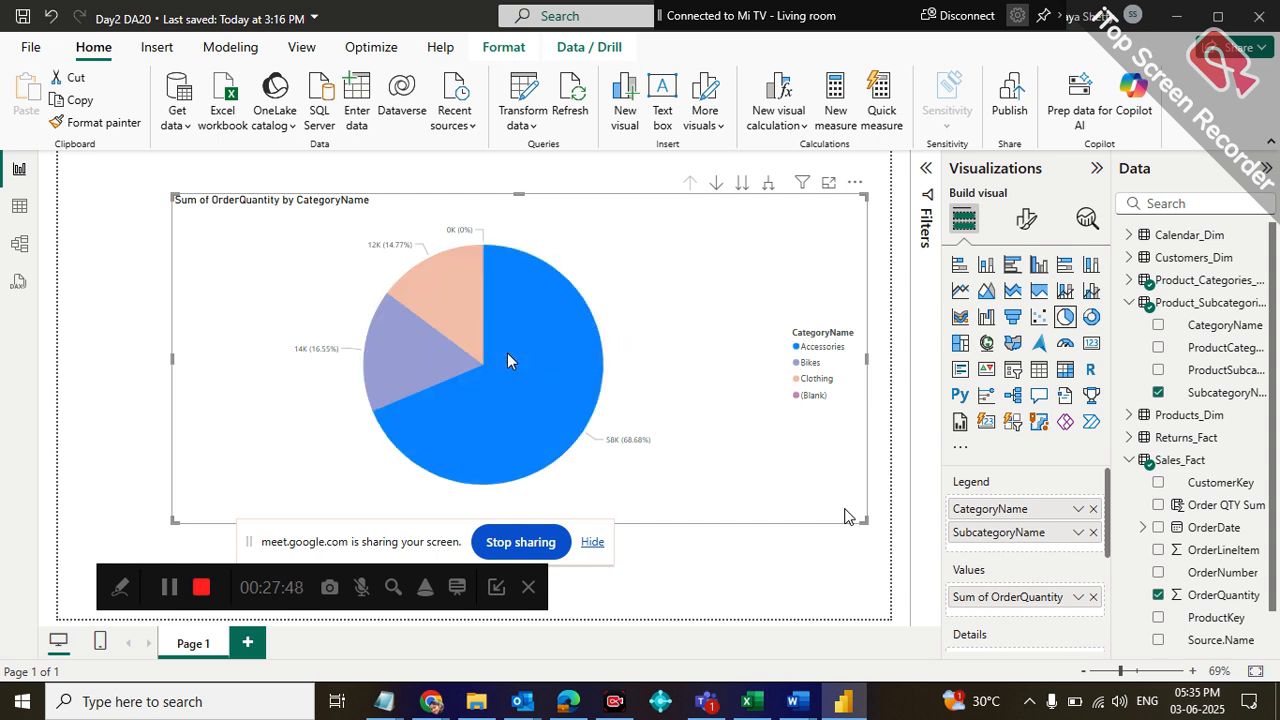
left_click(443, 294)
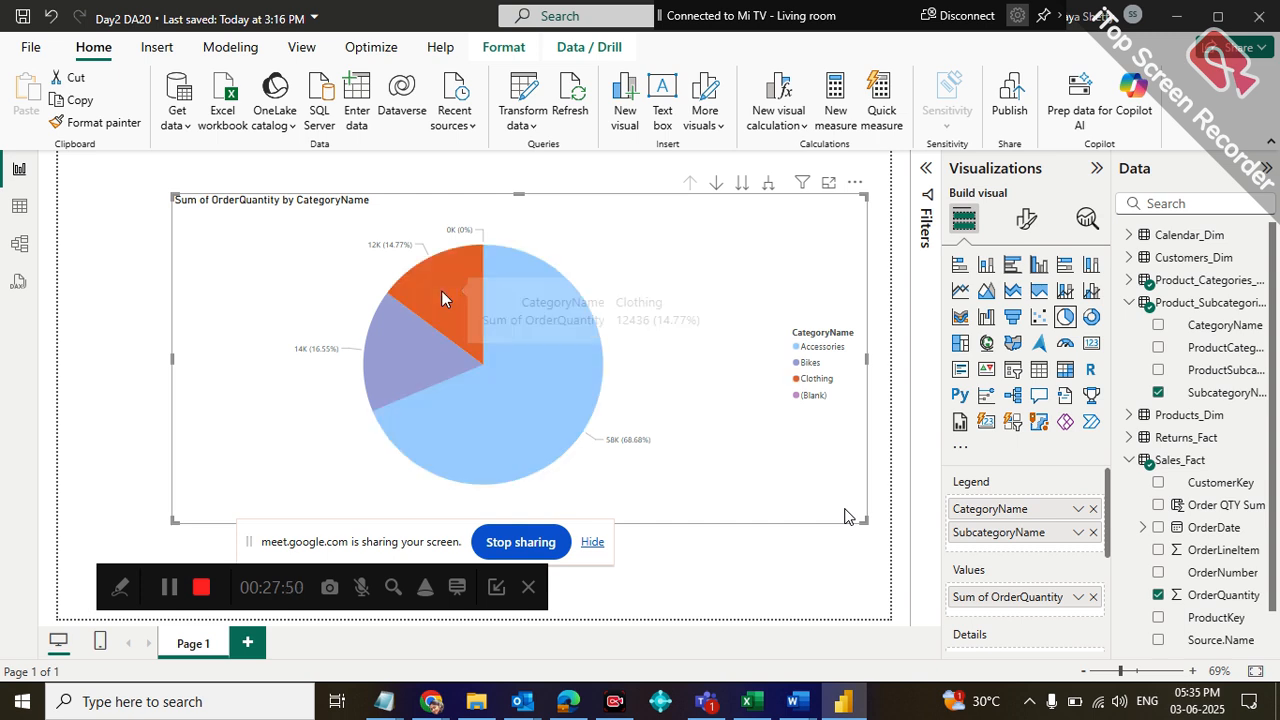
left_click(532, 443)
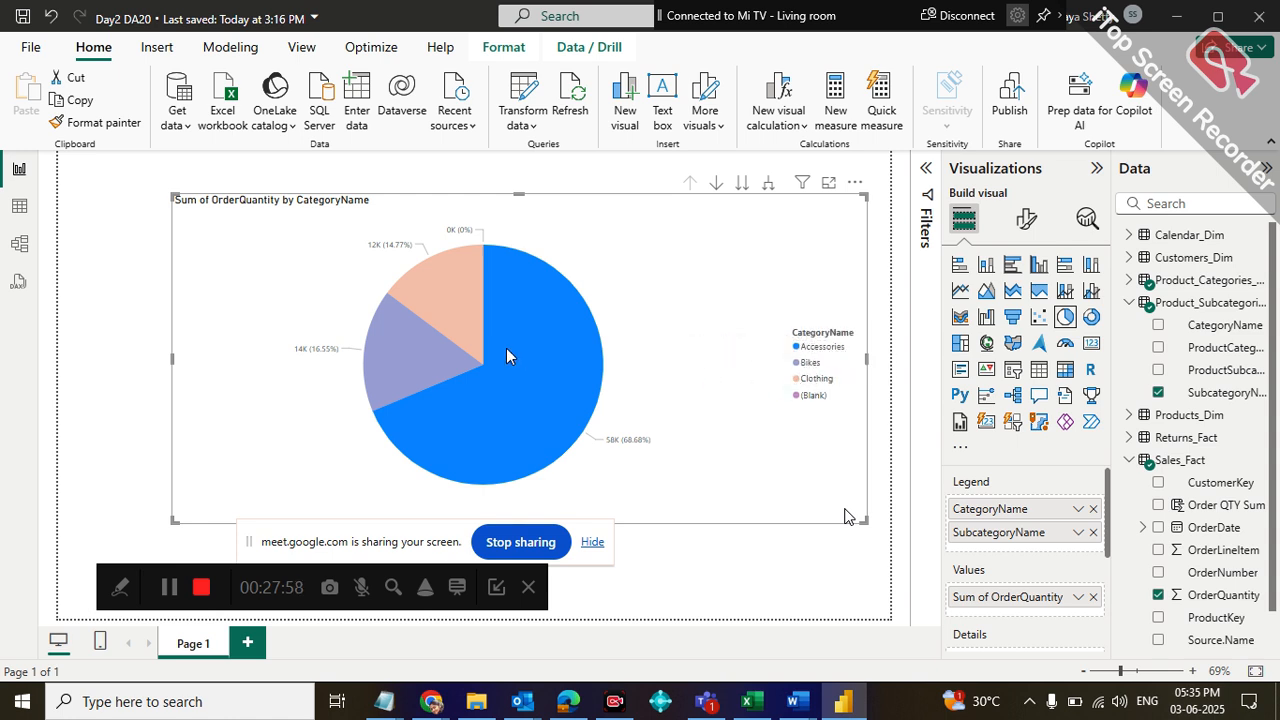
left_click(454, 312)
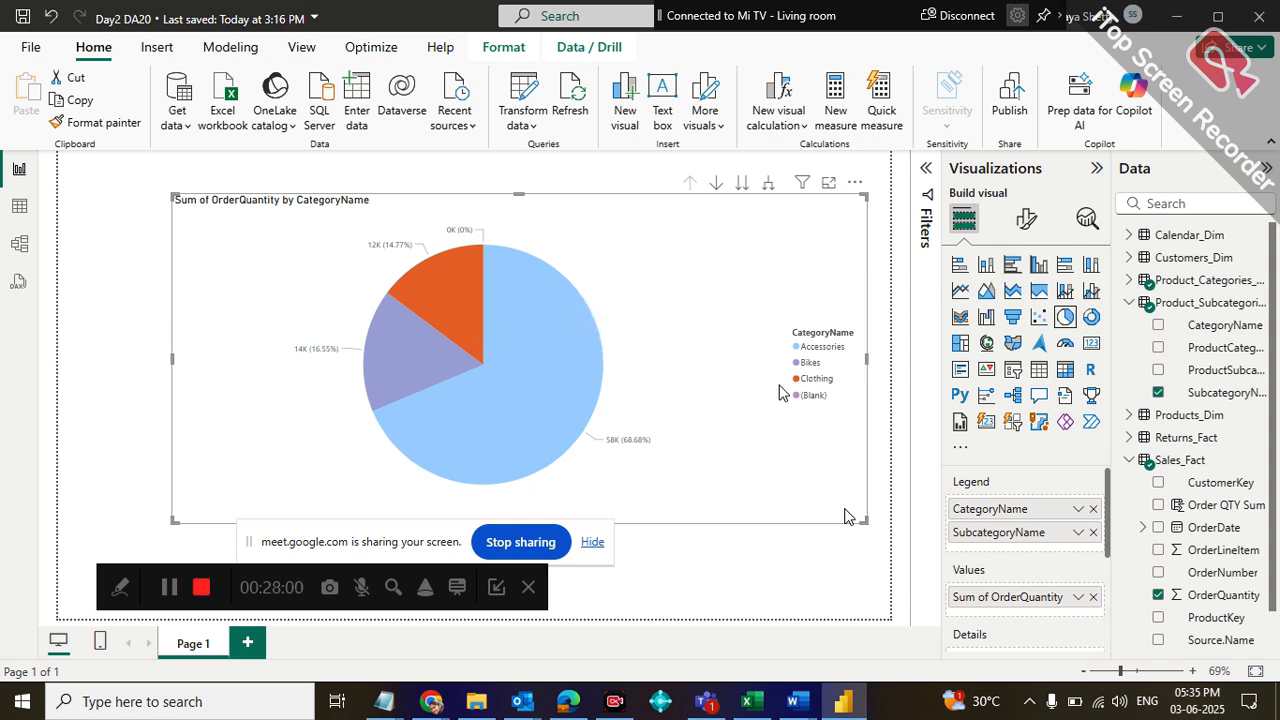
View the pie chart in focus mode with the Clothing slice highlighted, and return to the report page
left_click(826, 190)
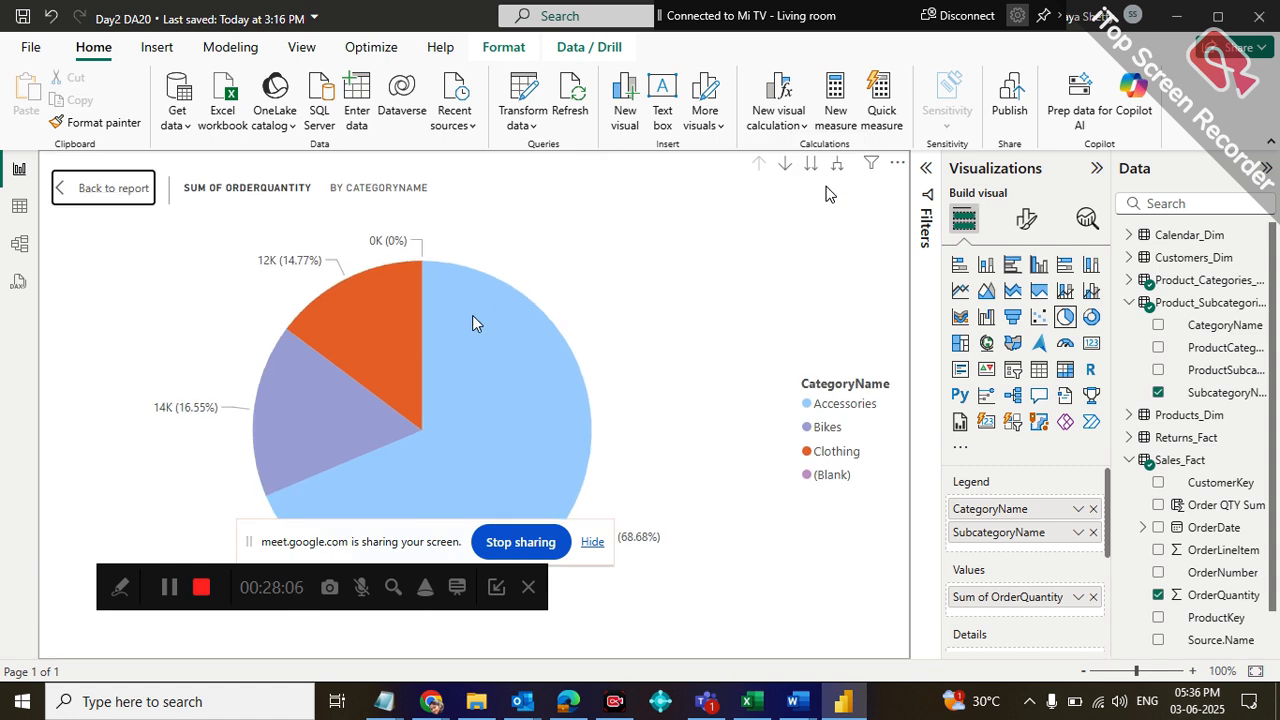
mouse_move(475, 322)
left_click(91, 204)
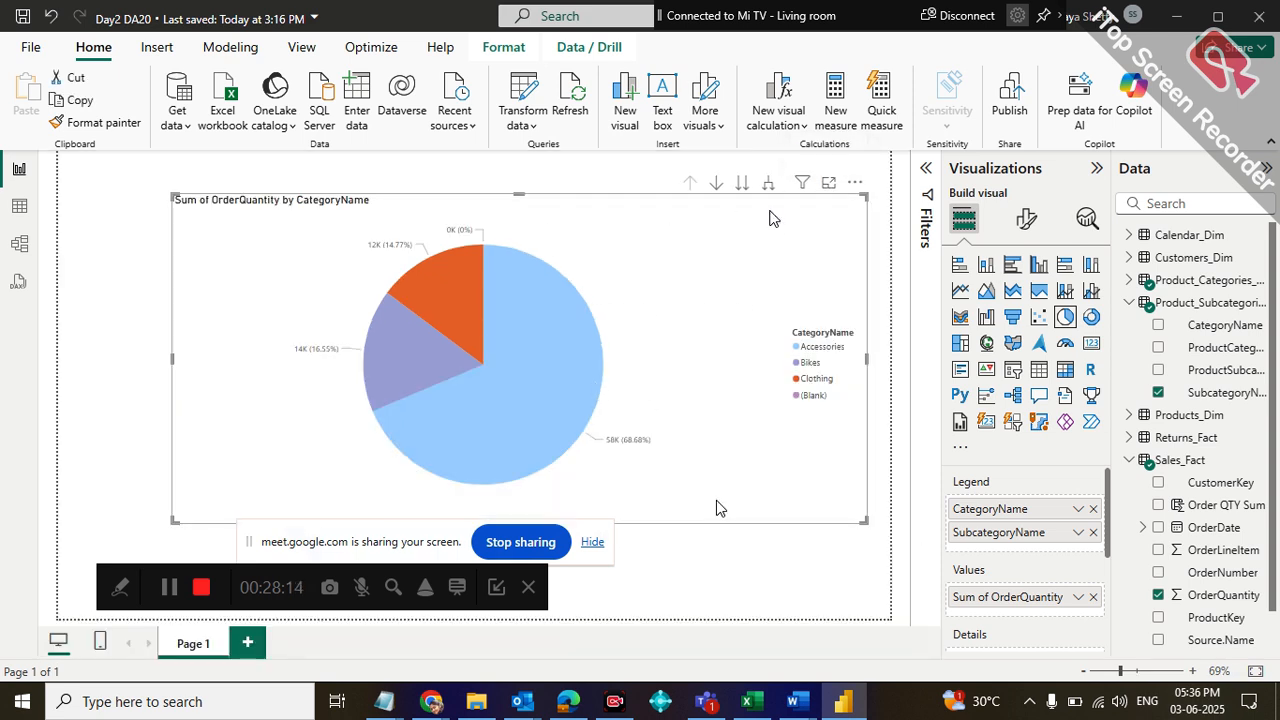
mouse_move(399, 435)
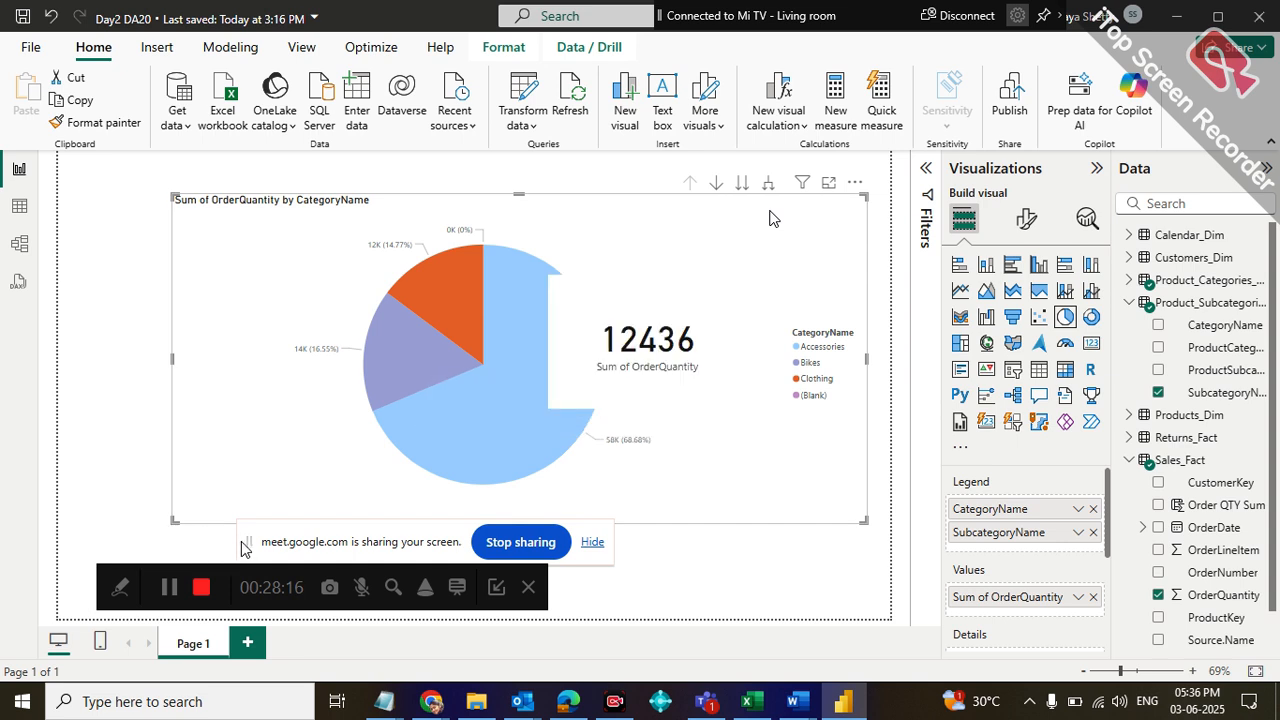
Move the floating screen-sharing and recorder bars below the pie chart so they no longer cover it
left_click_drag(256, 543, 38, 511)
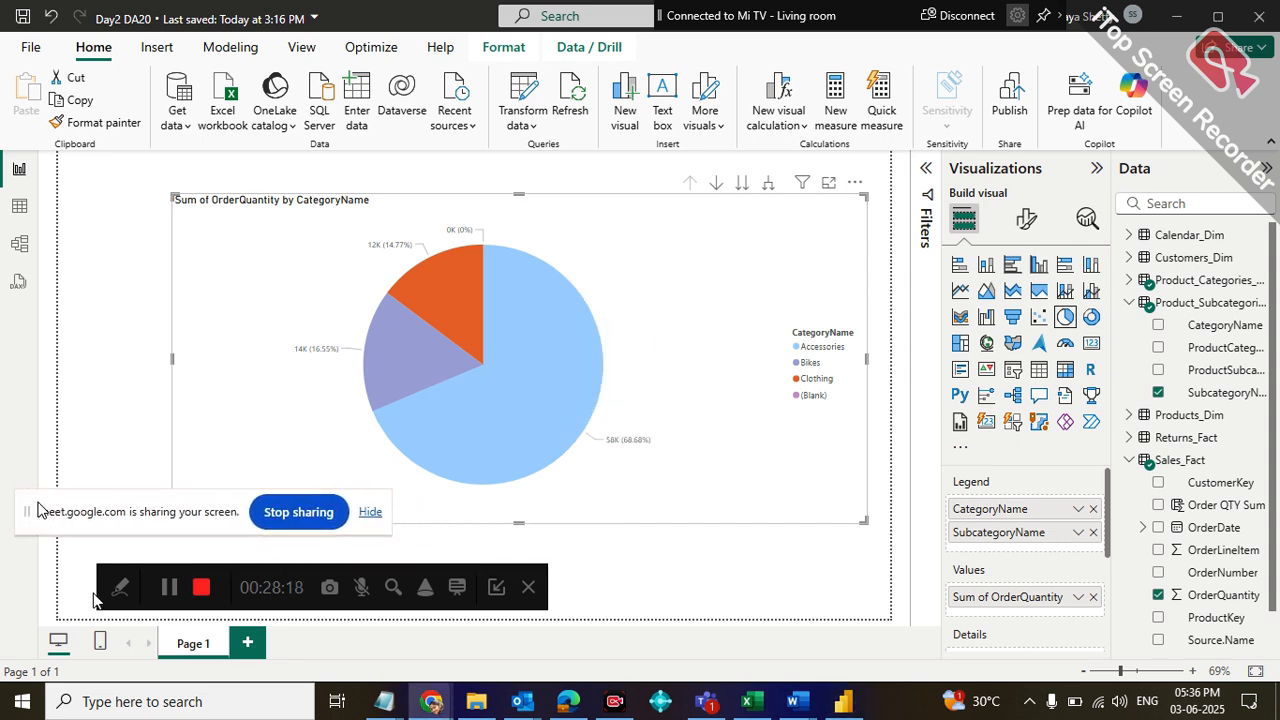
left_click_drag(105, 587, 590, 563)
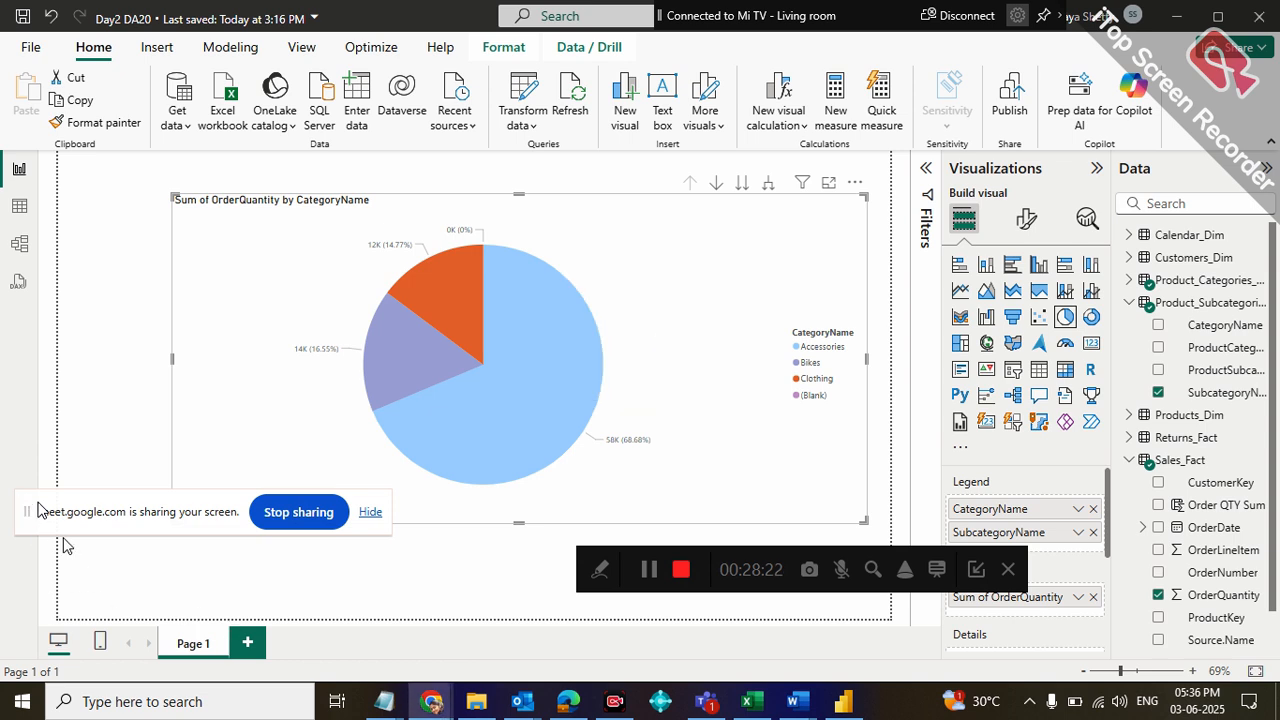
left_click_drag(38, 511, 68, 570)
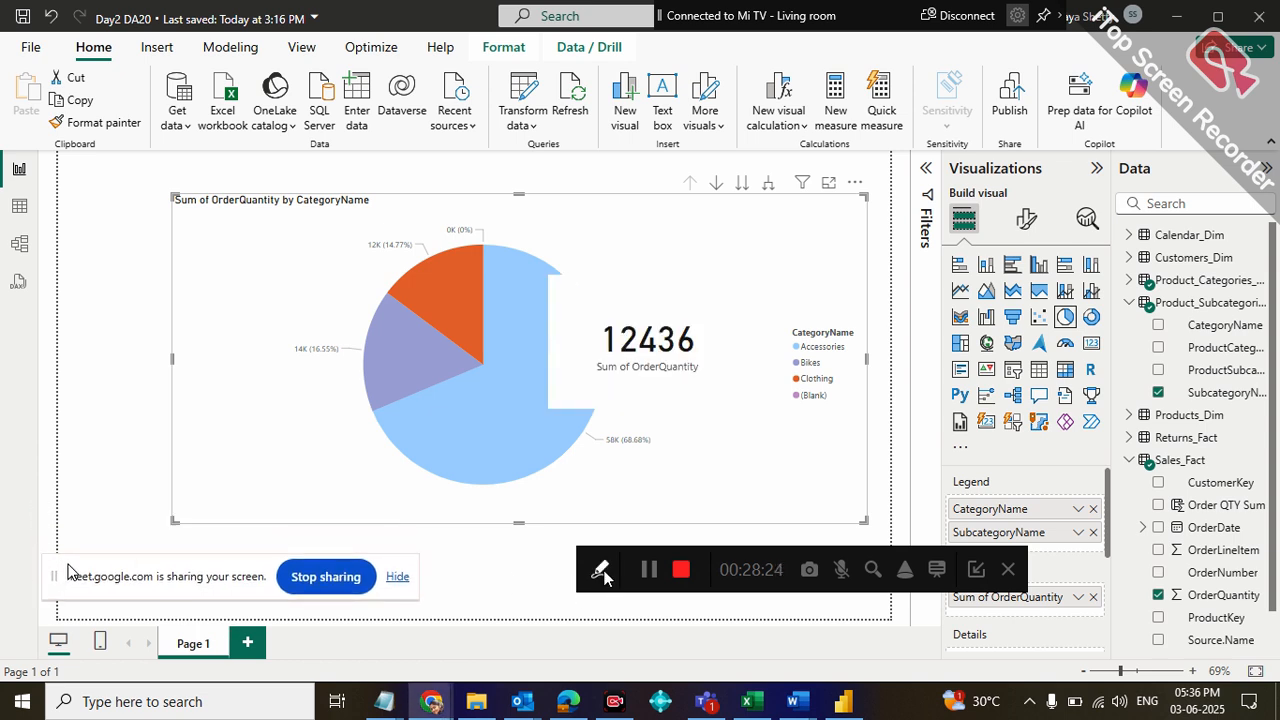
left_click_drag(592, 562, 617, 597)
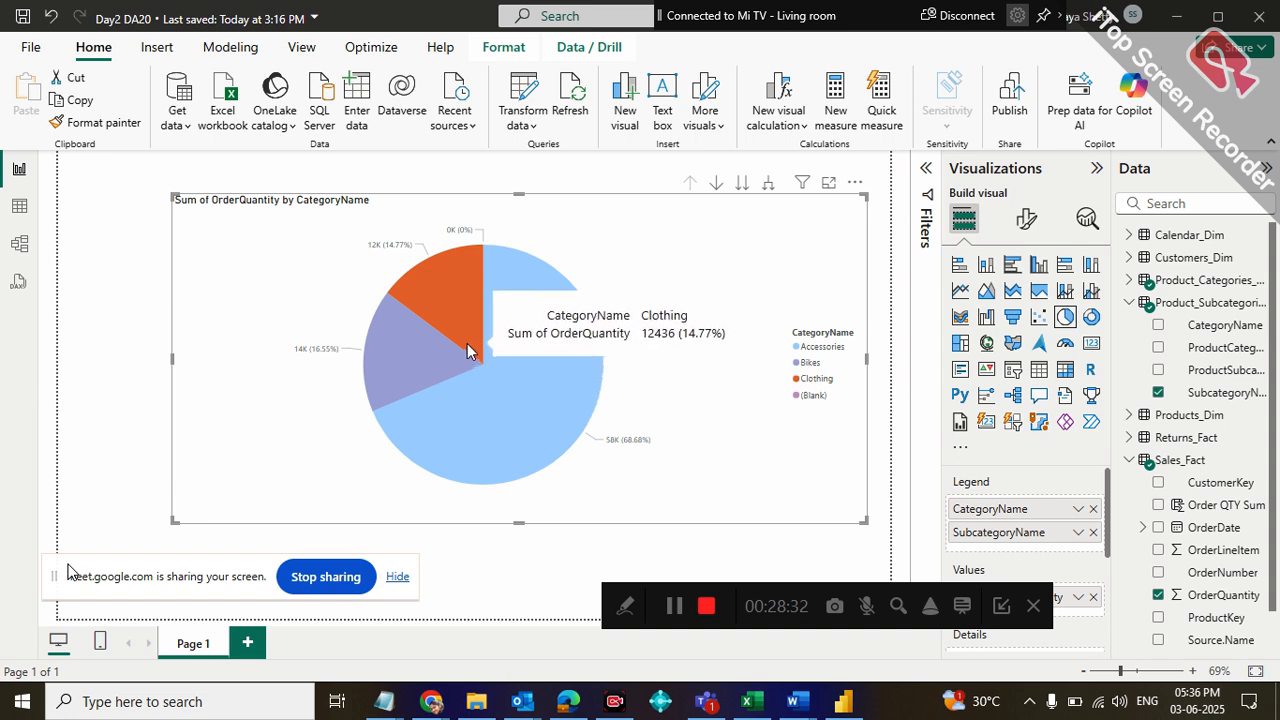
Highlight the Accessories, Clothing and Bikes slices of the pie chart to check how the total card responds
double_click(500, 401)
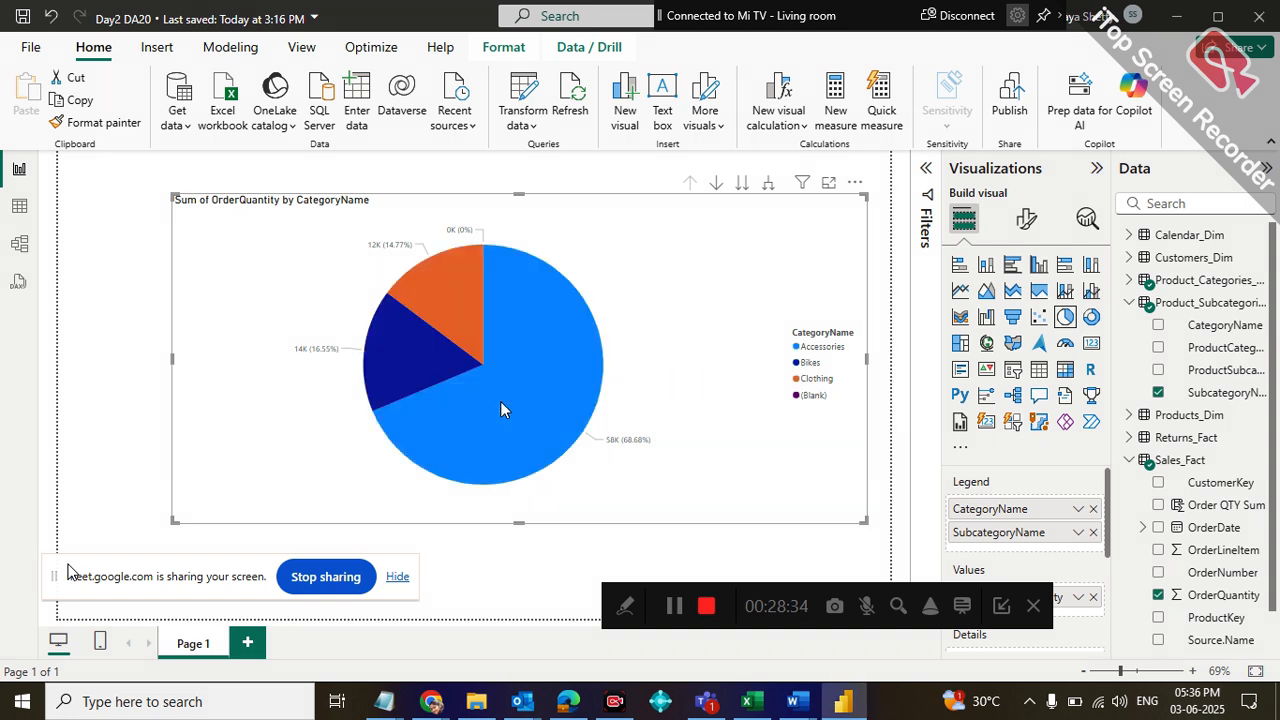
left_click(500, 401)
left_click(468, 323)
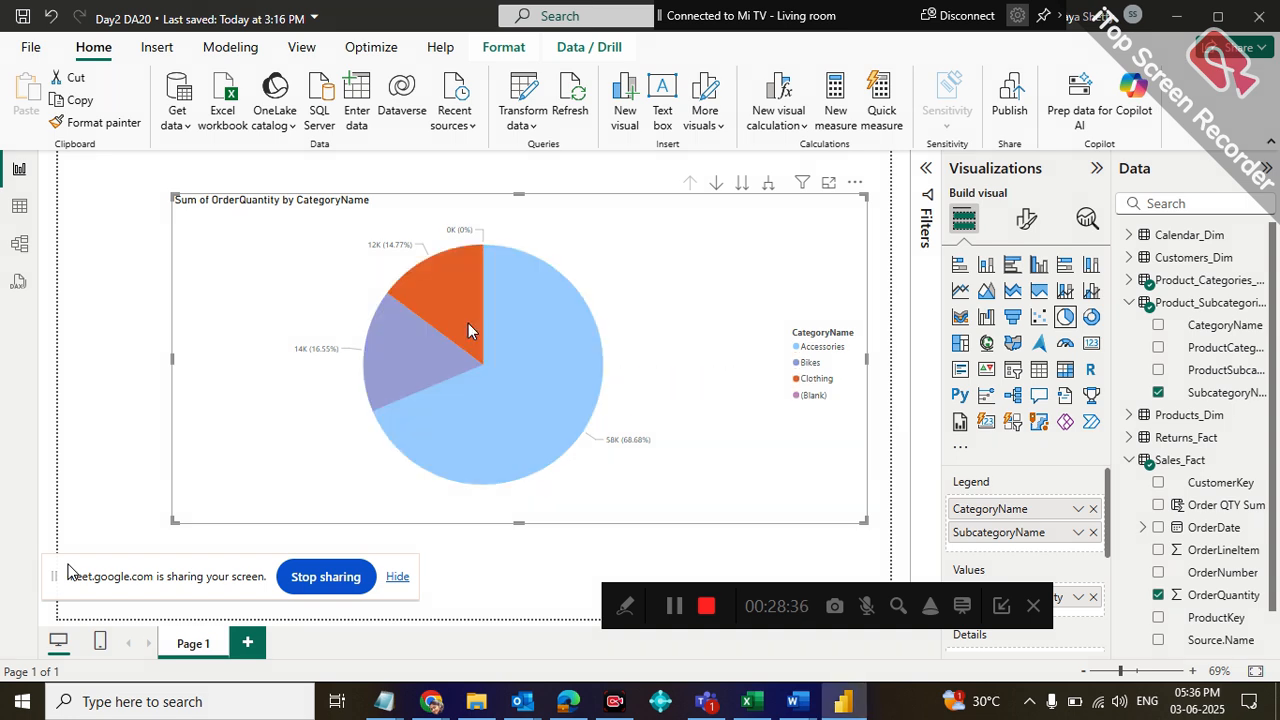
left_click(441, 372)
left_click(535, 400)
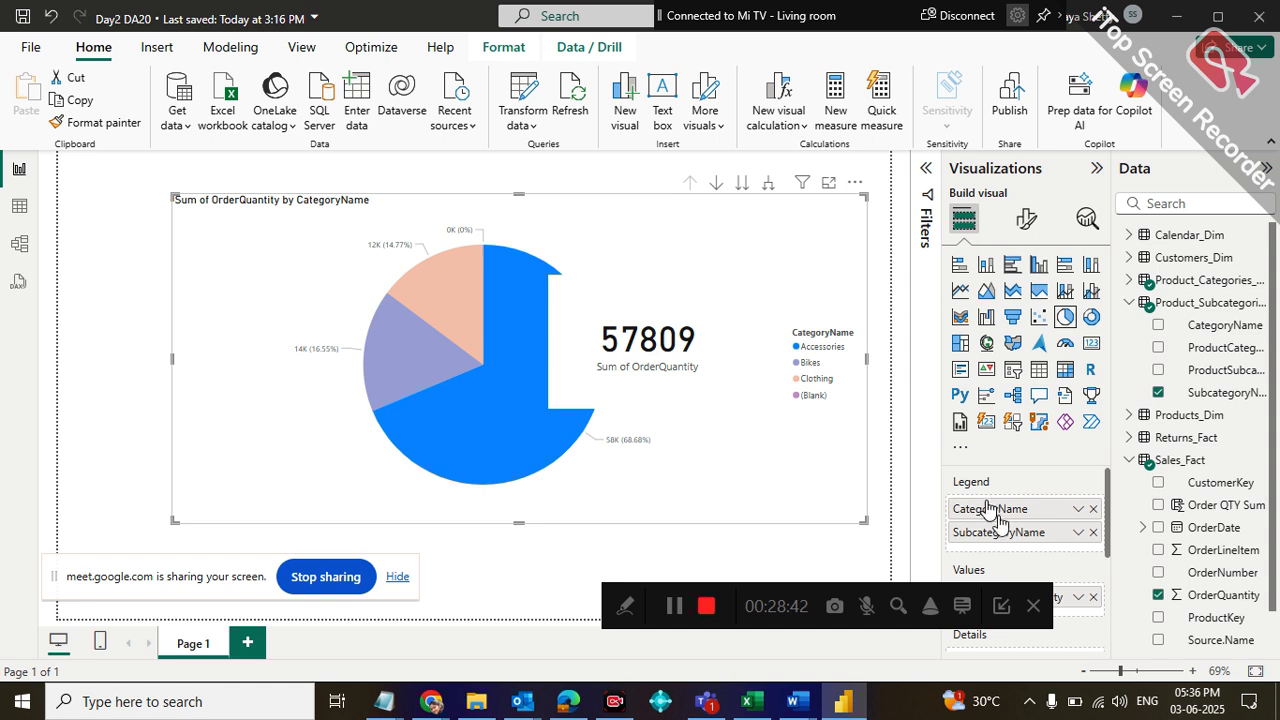
Reorder the pie chart's legend with SubcategoryName above CategoryName, and highlight the Tires and Tubes slice
left_click_drag(990, 508, 997, 545)
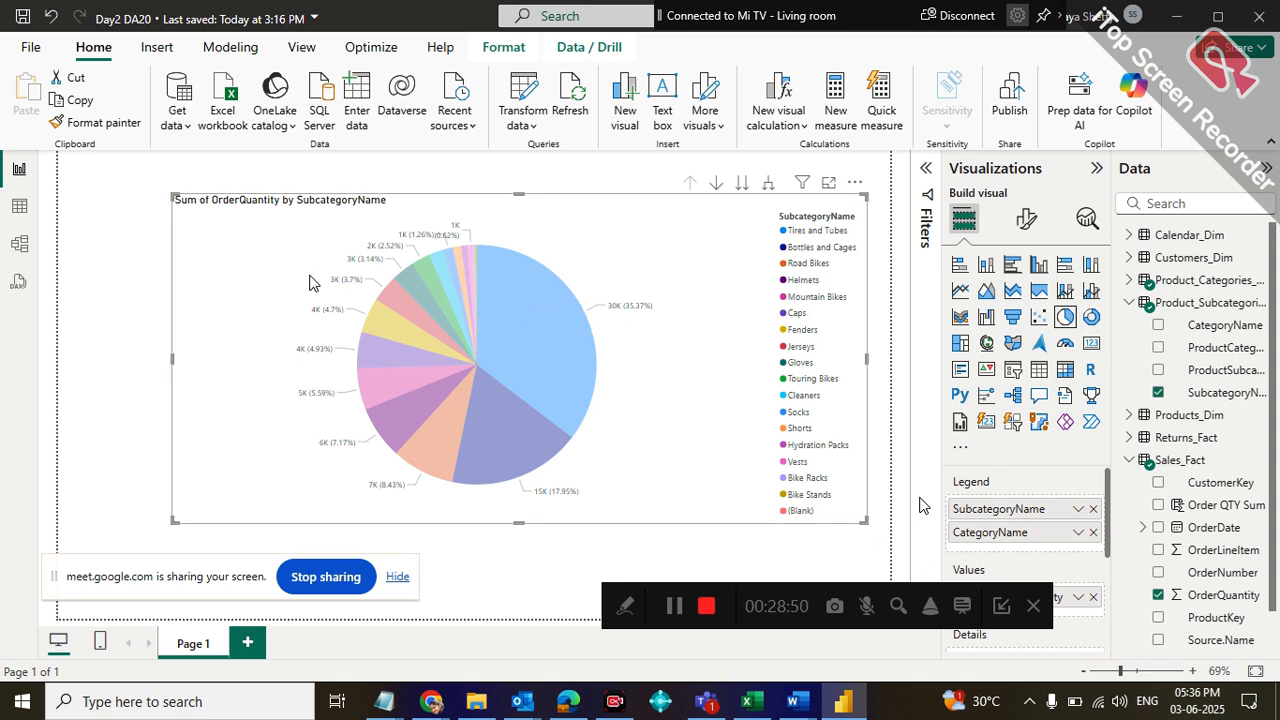
mouse_move(543, 462)
left_click(576, 375)
mouse_move(551, 318)
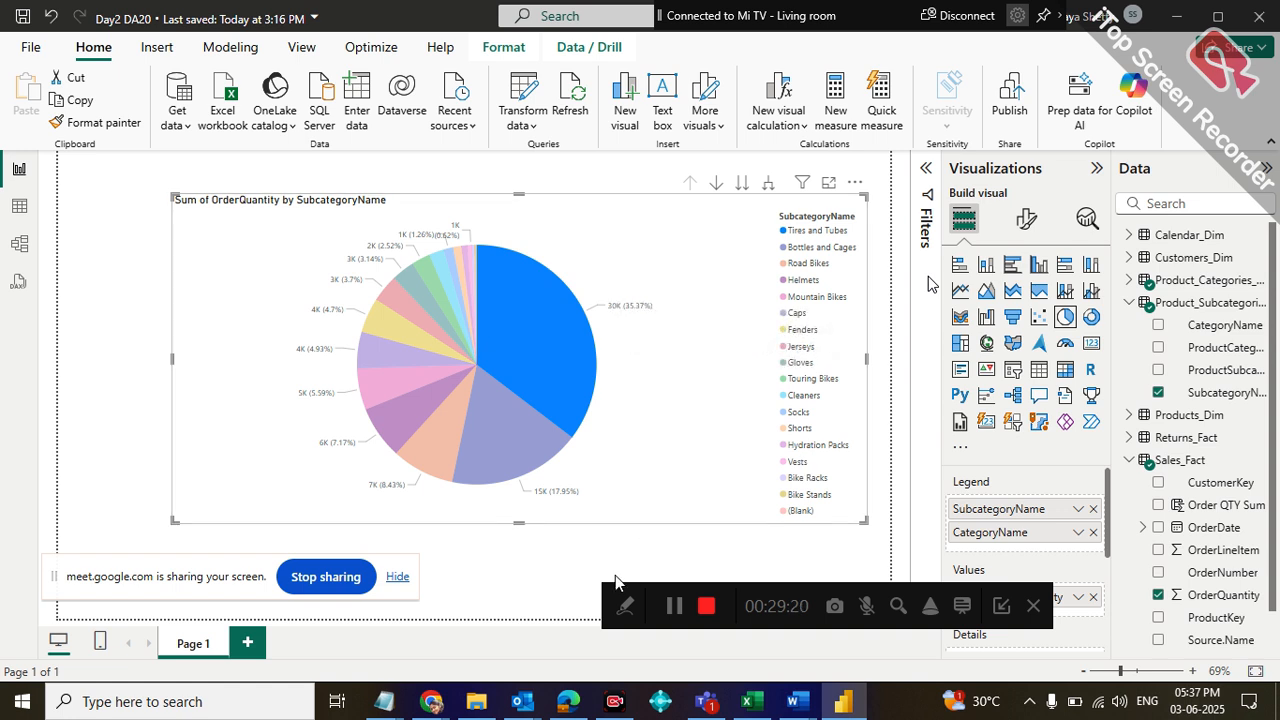
Add SubcategoryName to the pie chart's details, and replace it with CategoryName from Product_Categories_Dim
left_click_drag(614, 594, 179, 564)
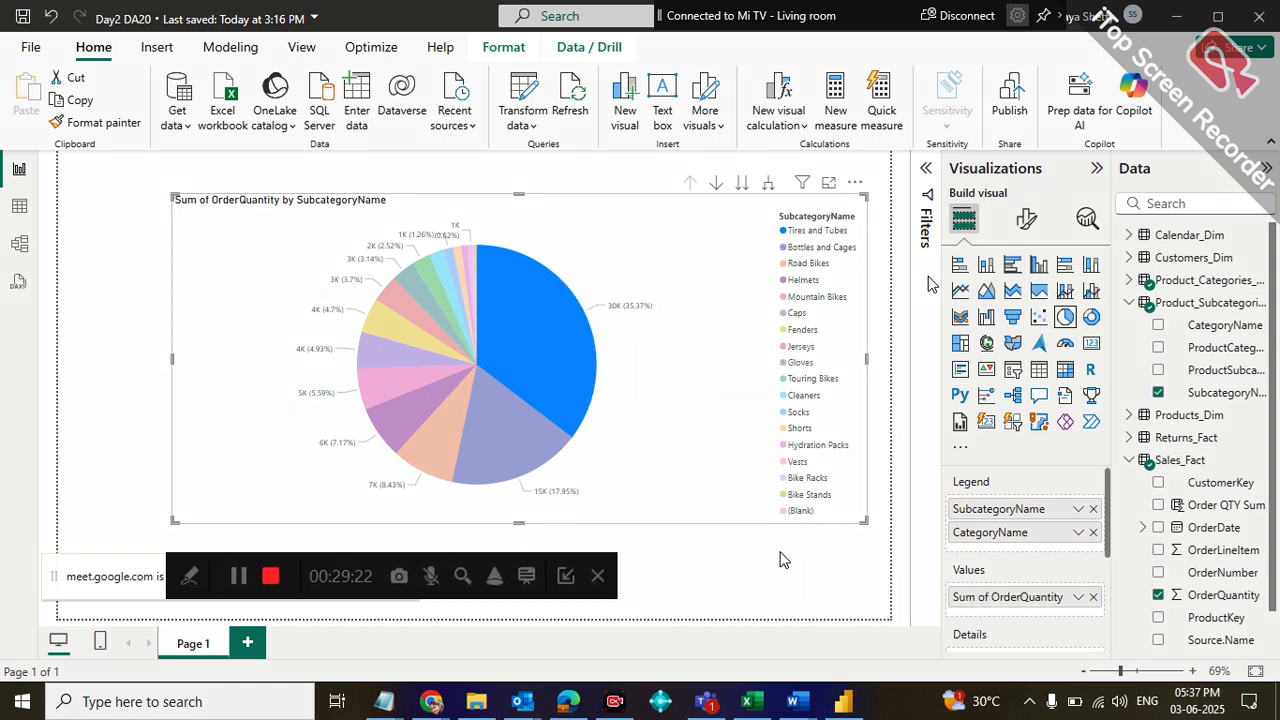
left_click_drag(1109, 490, 1118, 520)
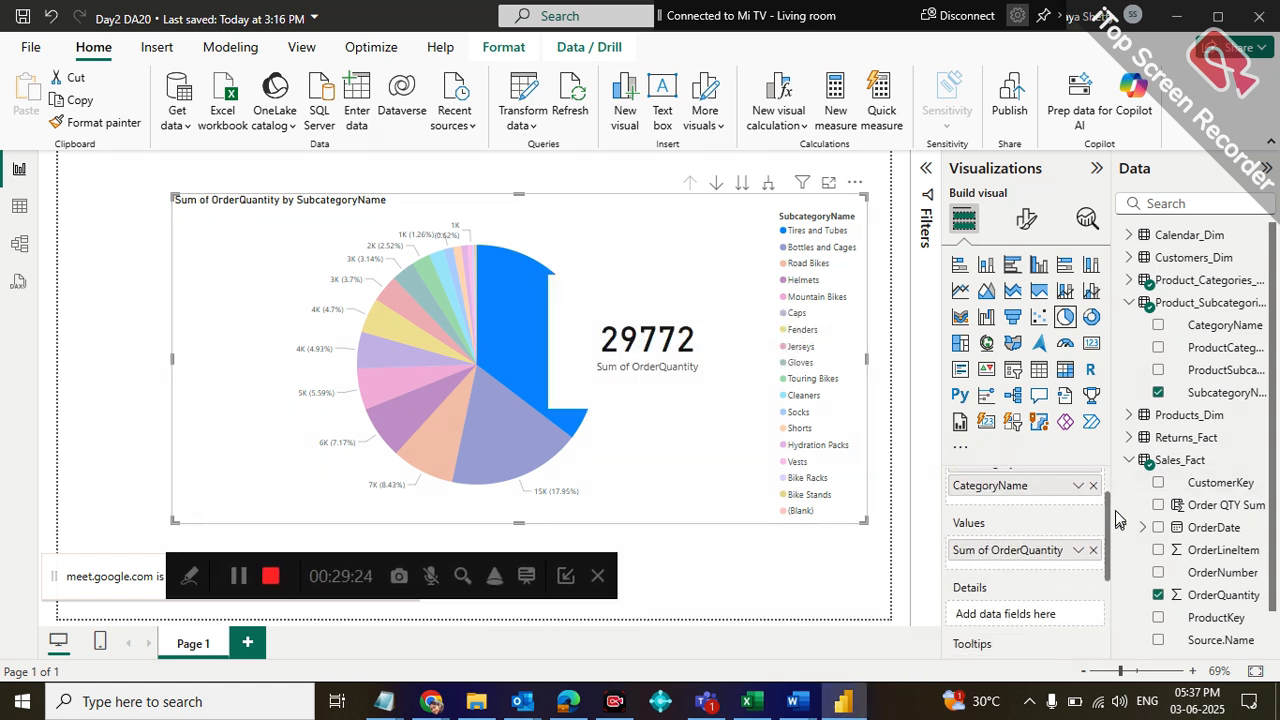
left_click_drag(1230, 393, 1068, 622)
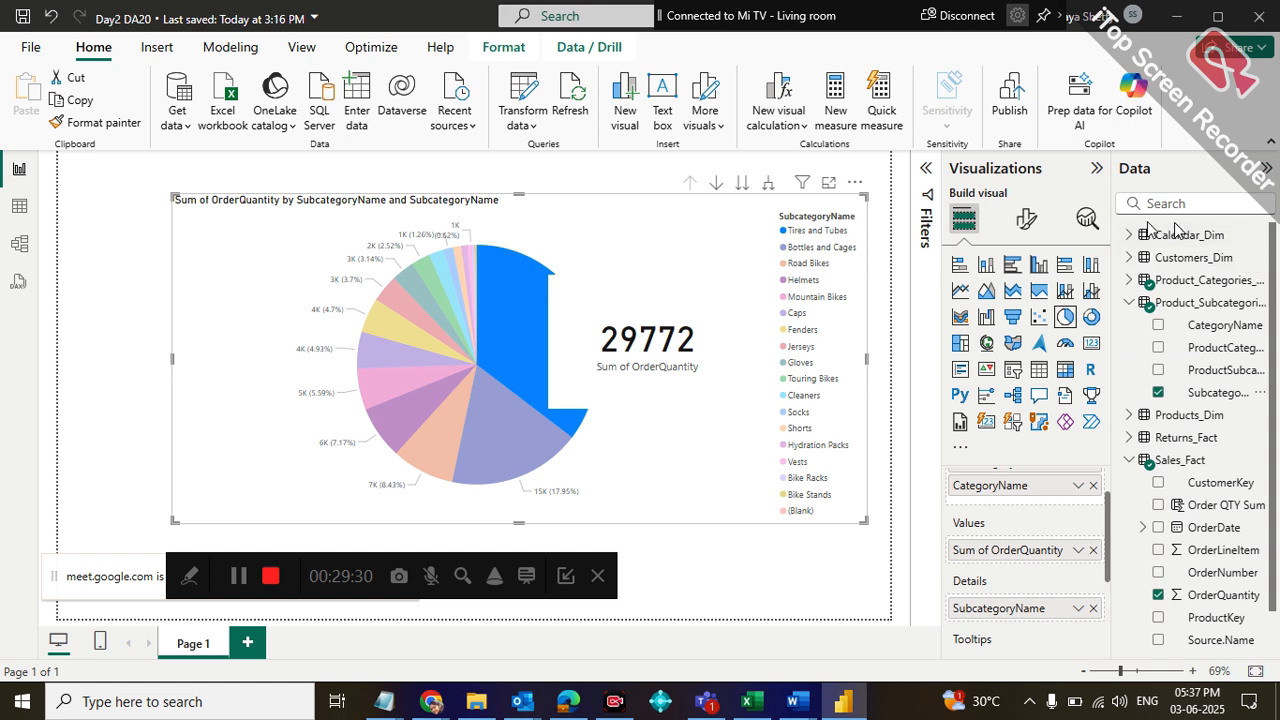
left_click(1130, 280)
left_click_drag(1215, 302, 1056, 594)
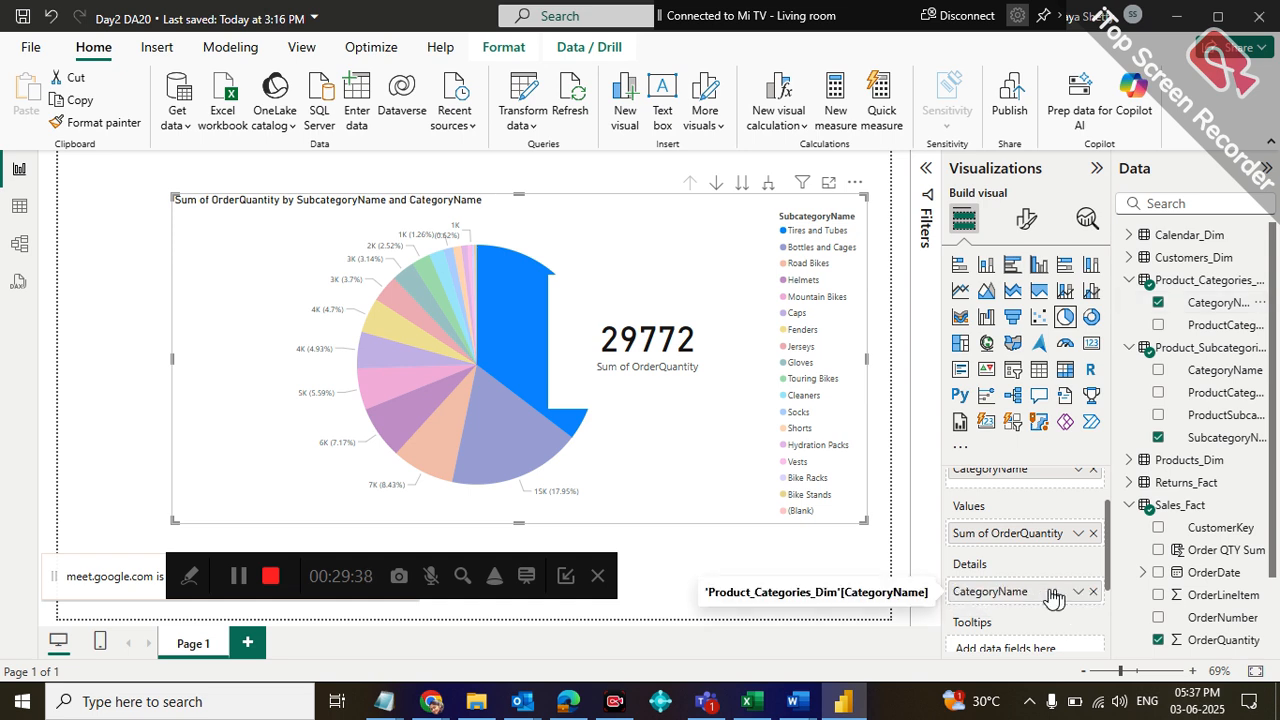
Review the pie chart's field assignments and inspect the subcategory and category details of the Tires and Tubes slice
scroll(1103, 591, "down", 3)
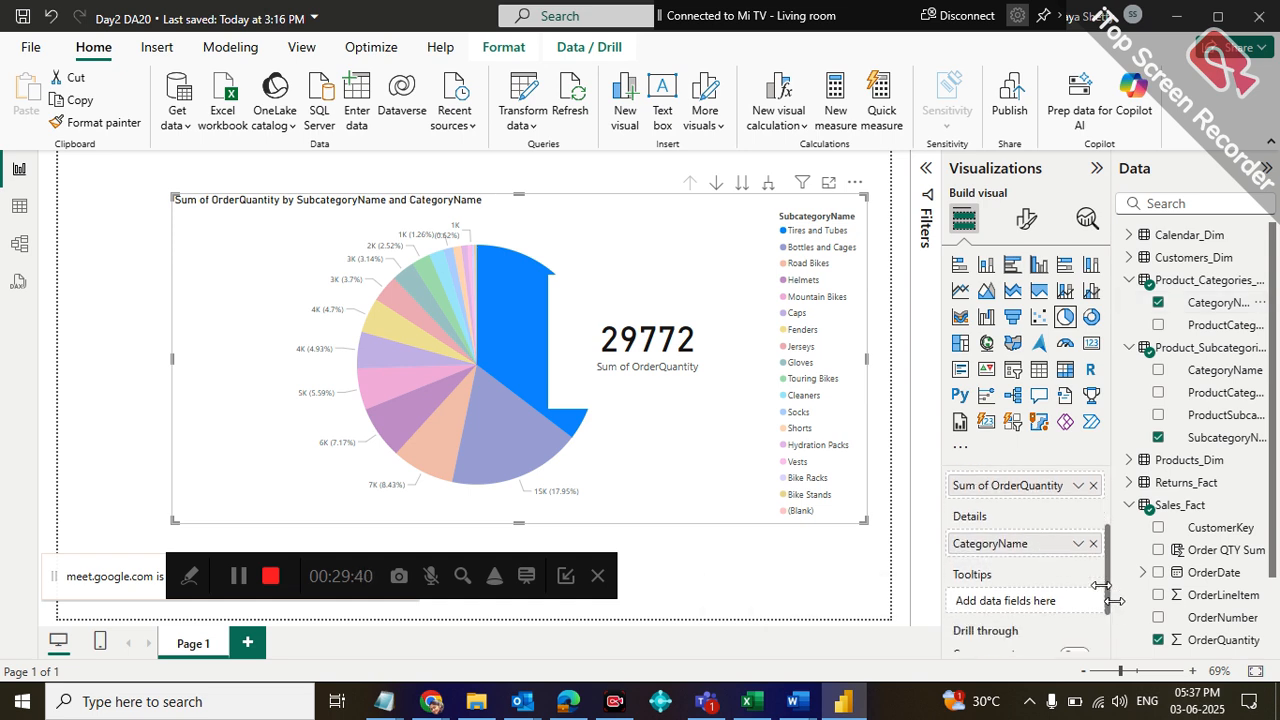
left_click_drag(1117, 606, 1119, 533)
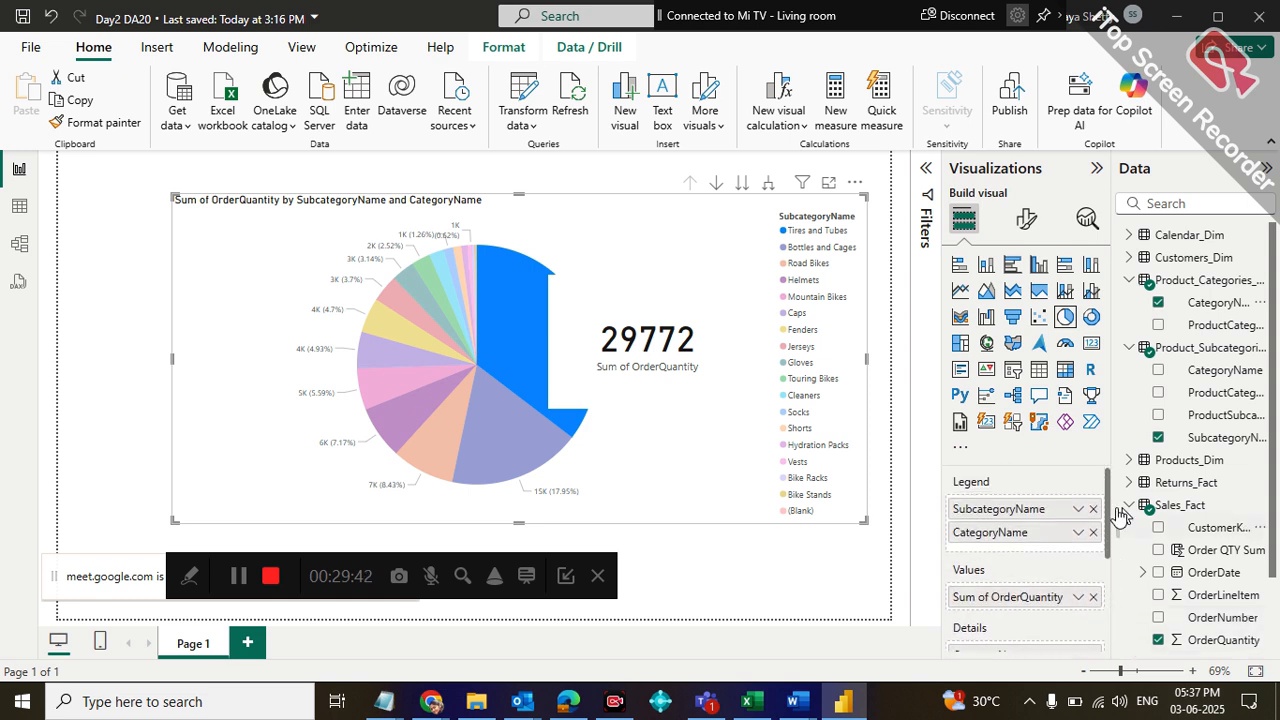
mouse_move(527, 347)
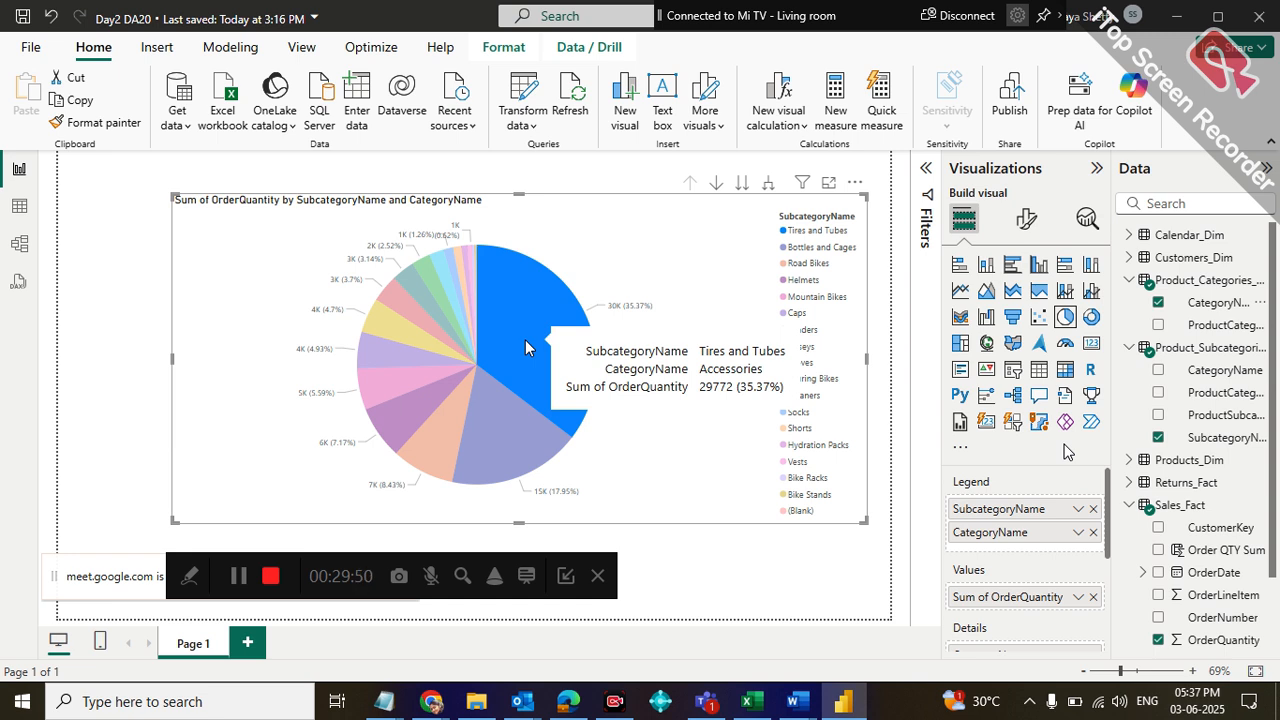
left_click(525, 341)
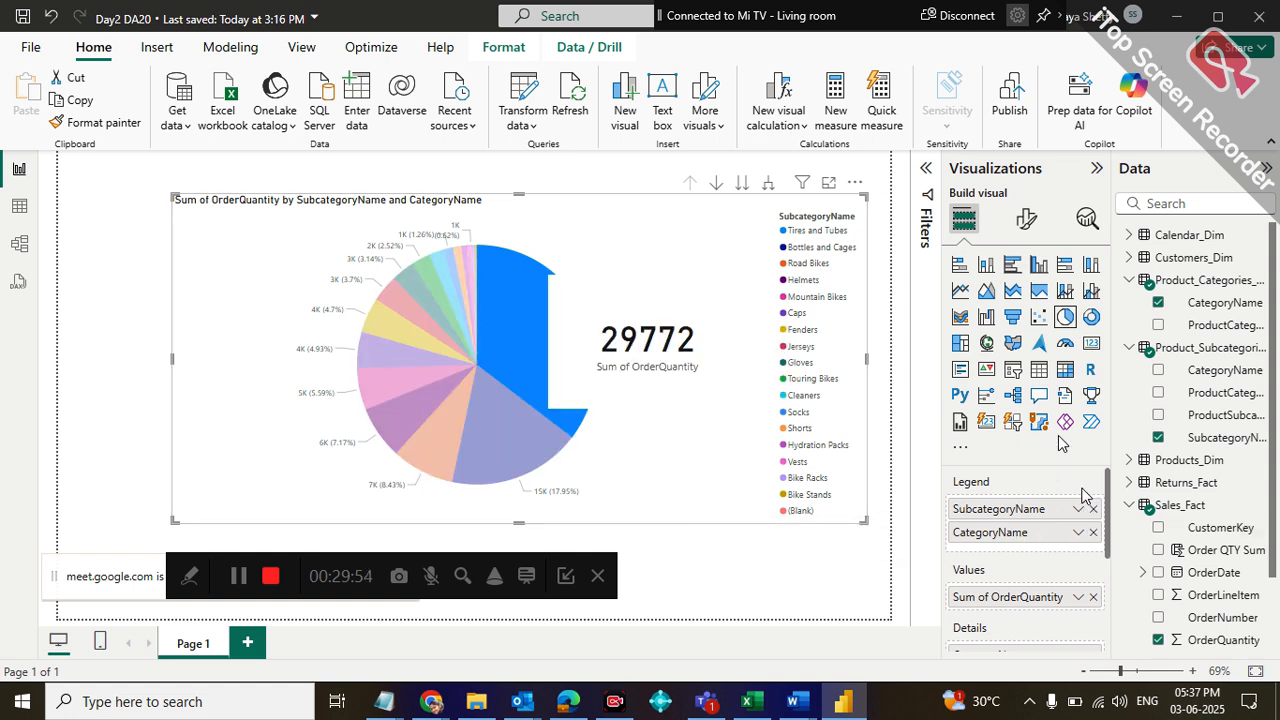
Remove Sum of OrderQuantity from the pie chart's values, and add OrderQuantity from Sales_Fact back to the values
left_click(1092, 597)
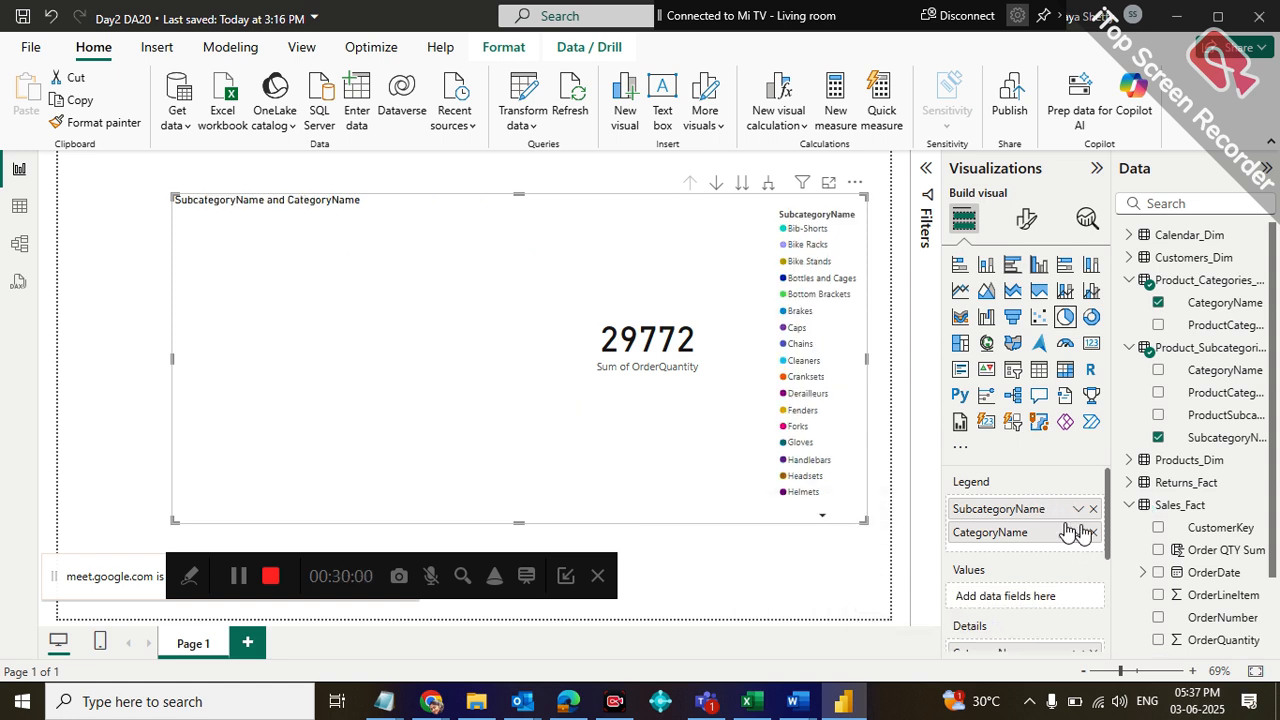
mouse_move(1032, 534)
left_mouse_down()
mouse_move(1040, 640)
mouse_move(1015, 603)
mouse_move(1031, 539)
left_mouse_up()
scroll(1105, 510, "down", 2)
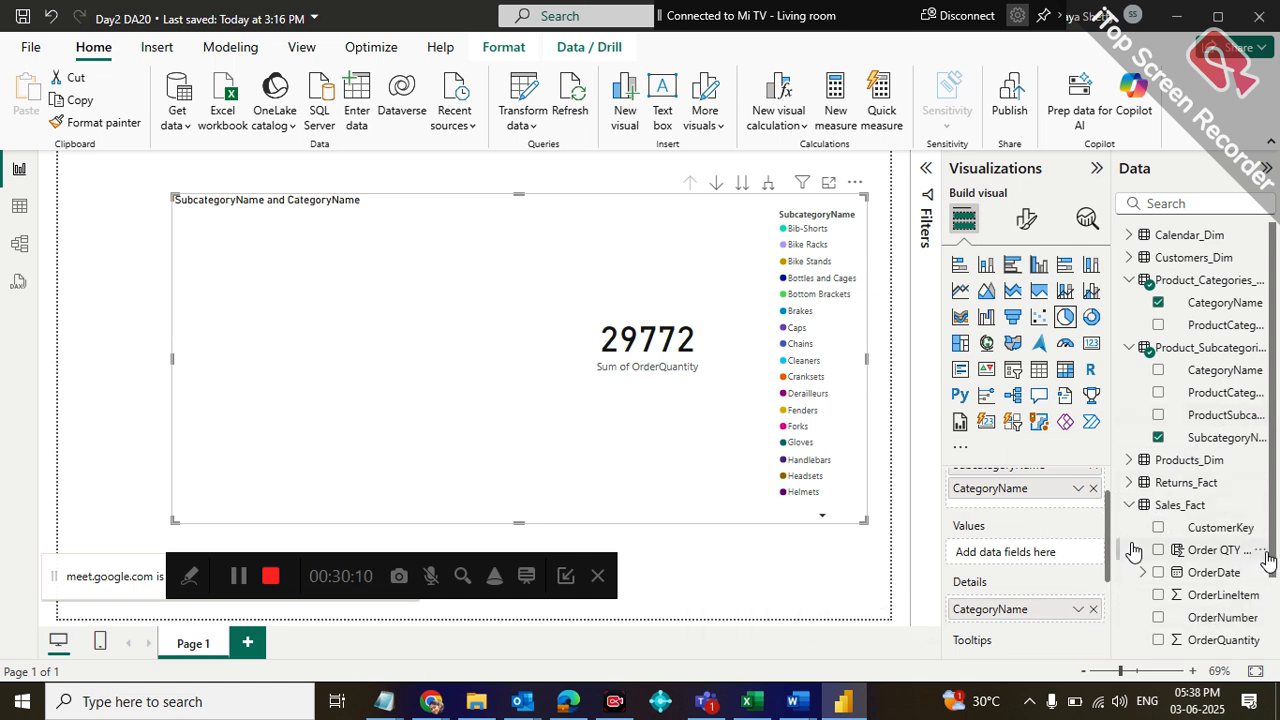
left_click_drag(1235, 640, 1051, 561)
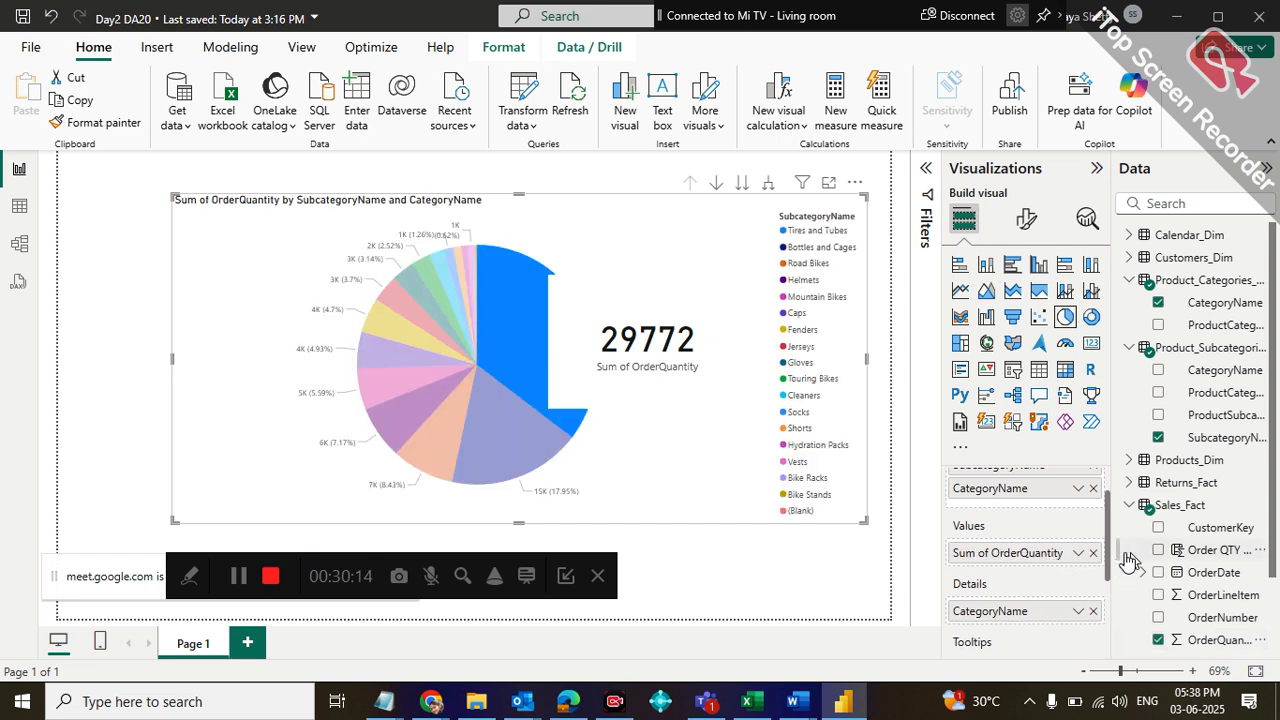
scroll(1110, 535, "up", 1)
left_click_drag(1109, 515, 1106, 500)
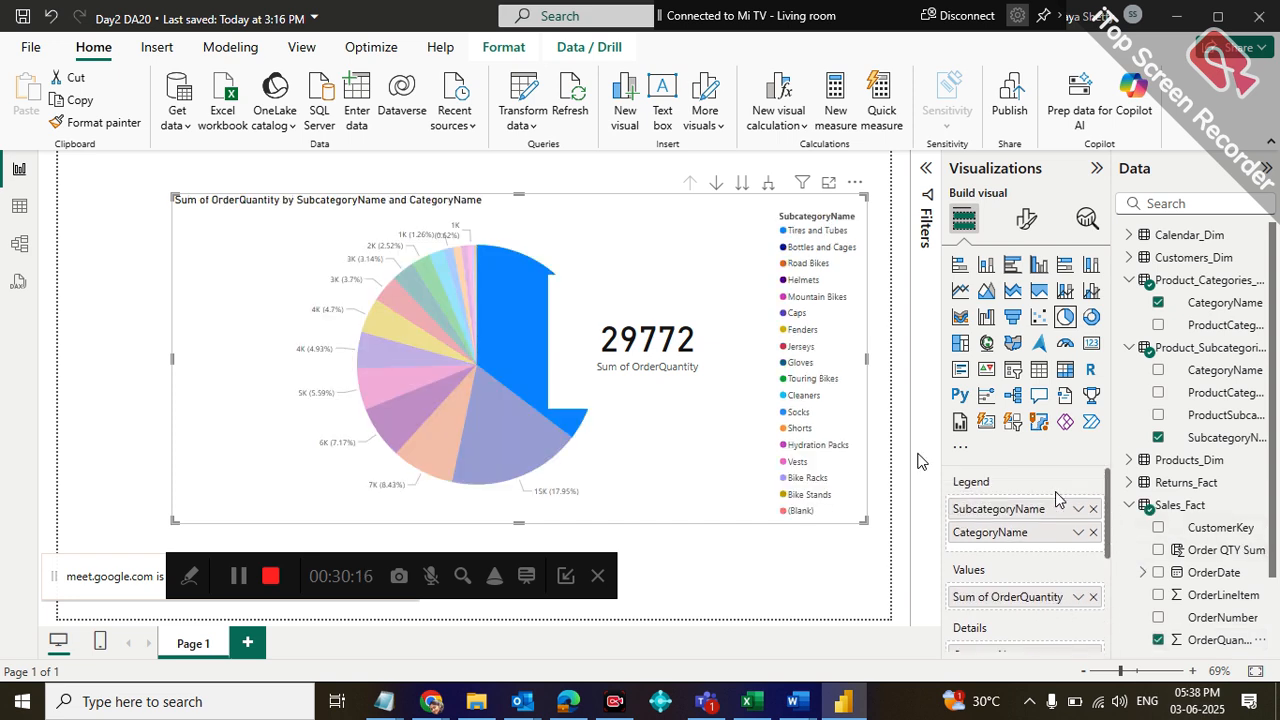
Move the pie chart closer to the page's left edge and resize it to about half the page's width
mouse_move(528, 330)
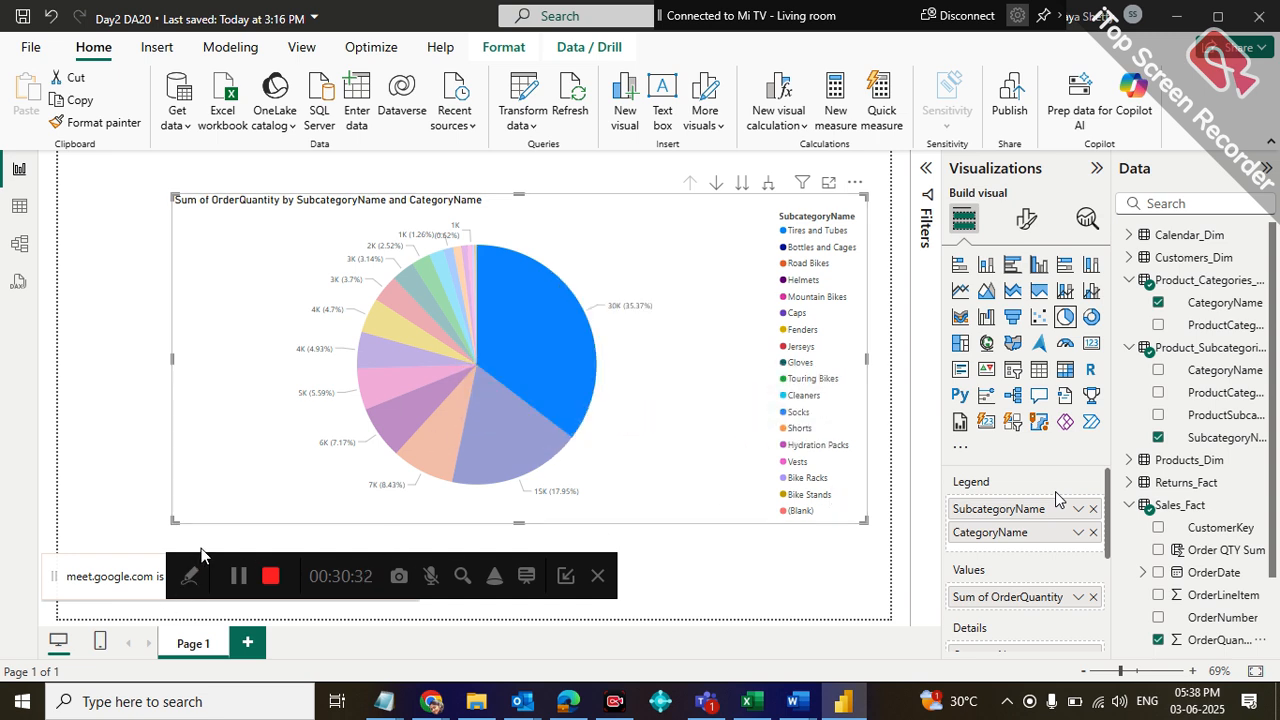
left_click_drag(177, 561, 525, 594)
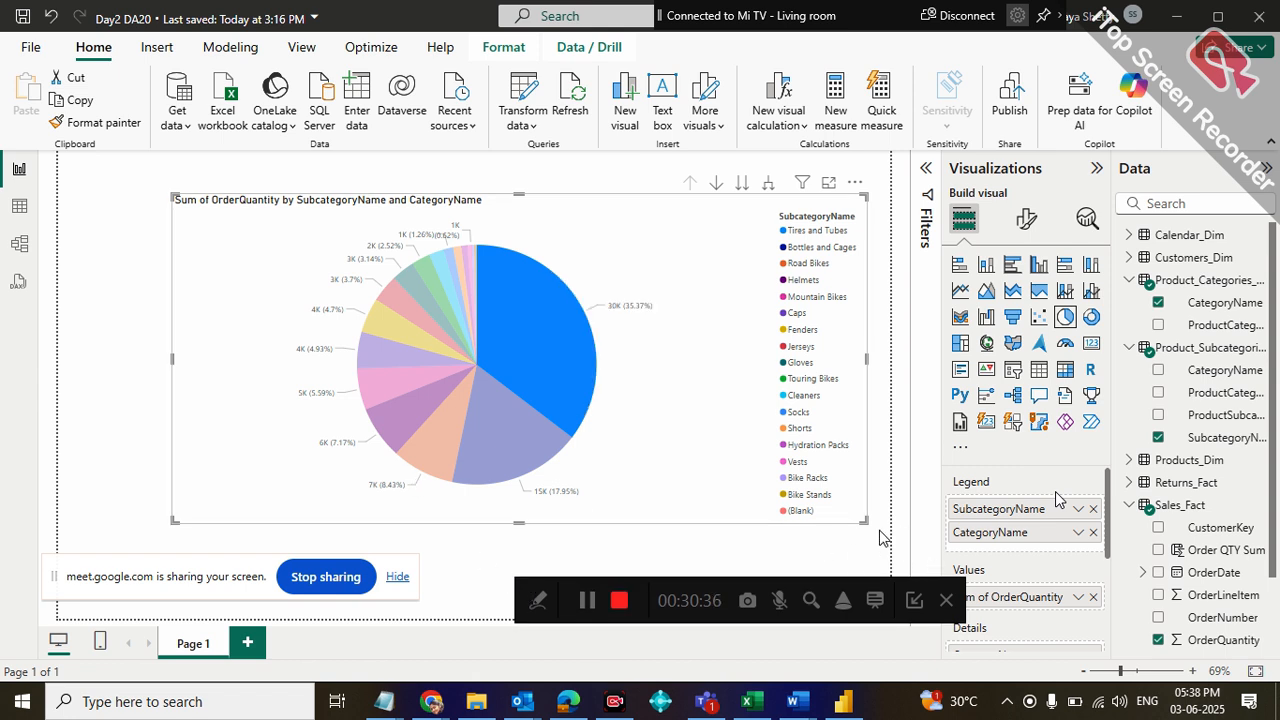
left_click_drag(862, 519, 434, 425)
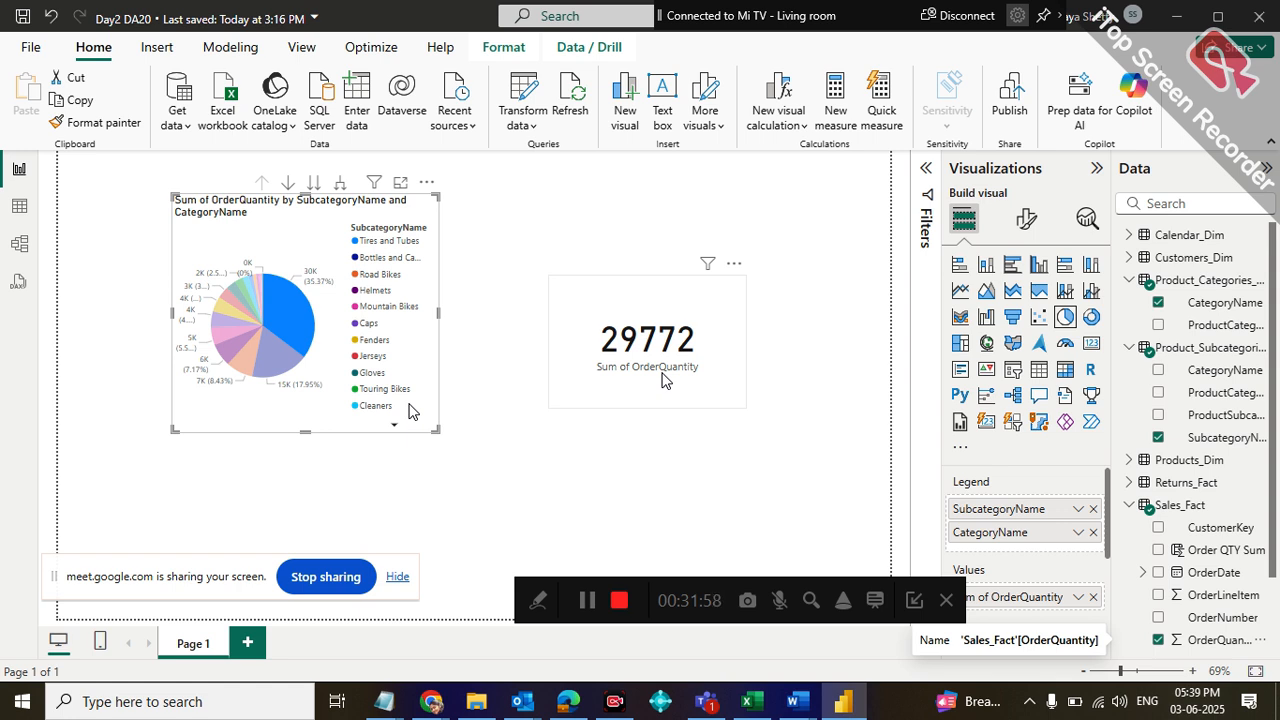
left_click_drag(436, 429, 373, 382)
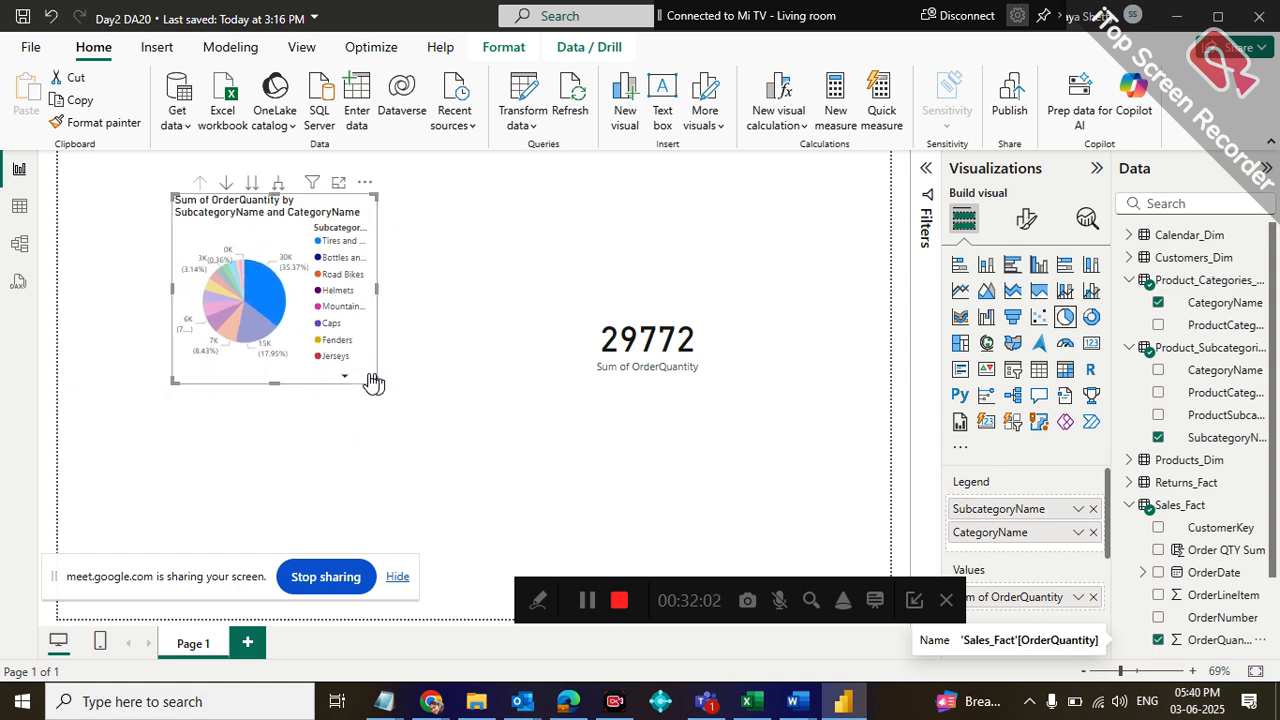
left_click_drag(238, 226, 172, 230)
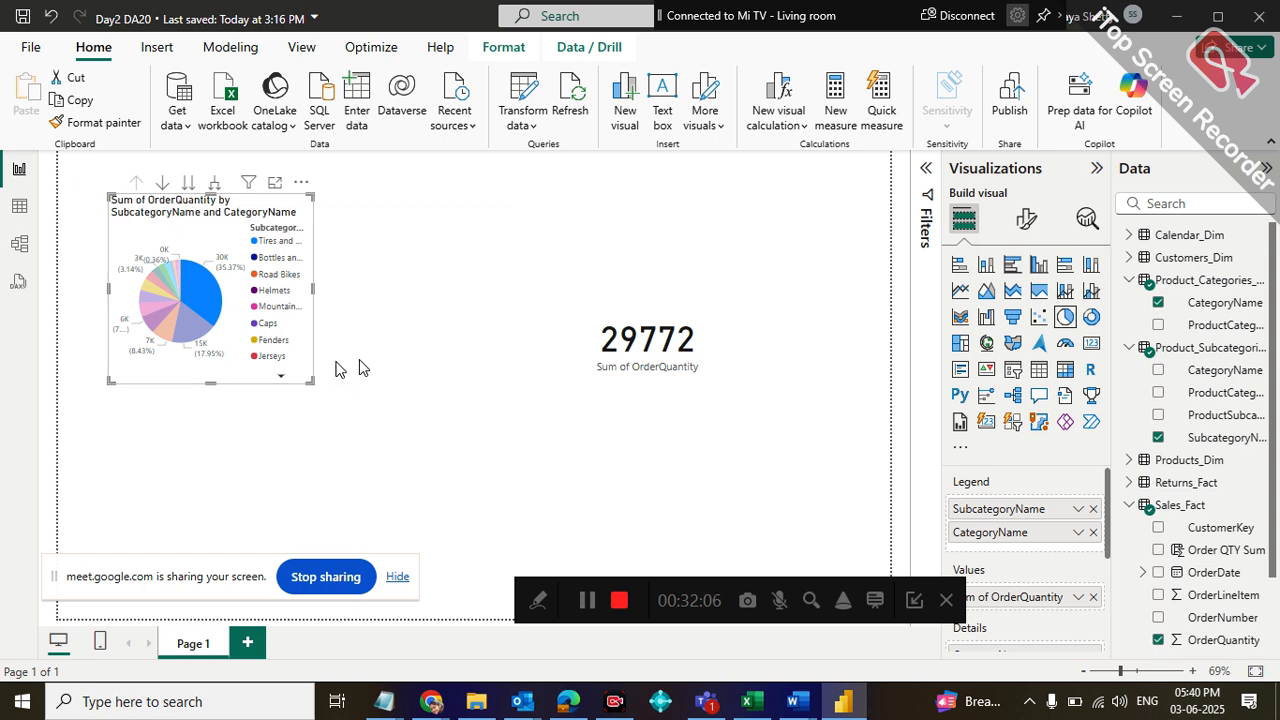
left_click_drag(311, 381, 605, 490)
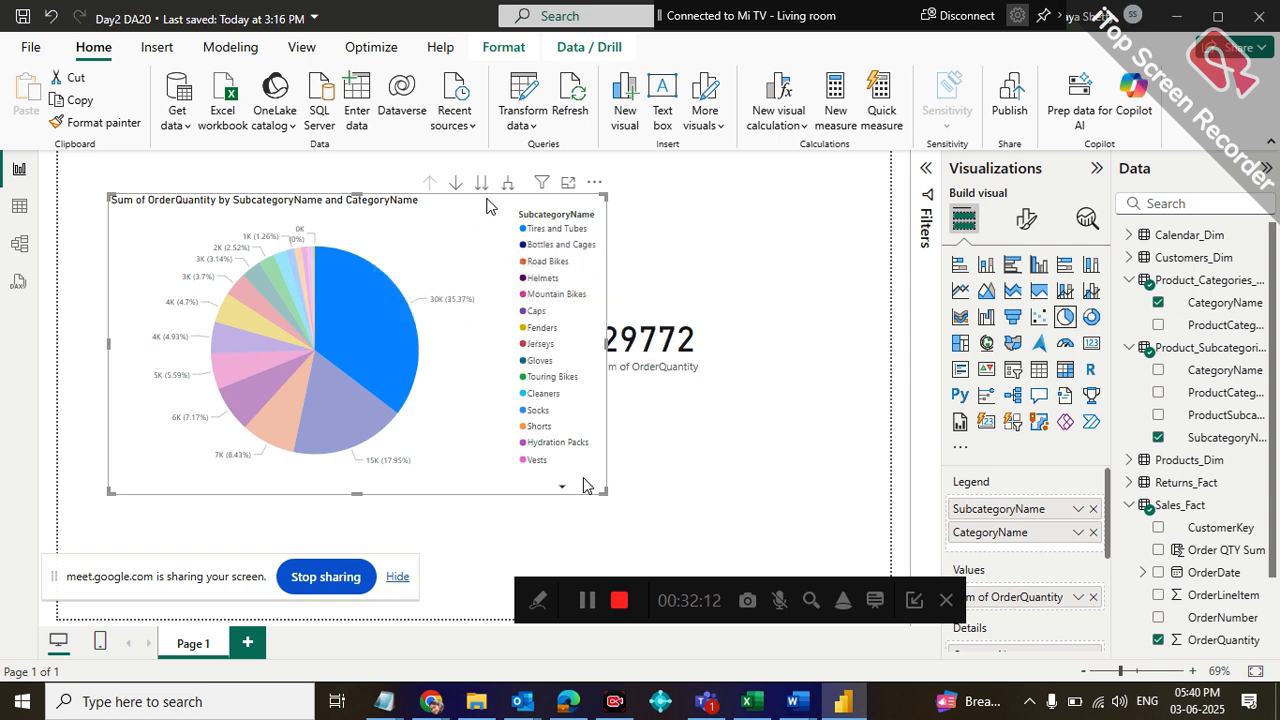
Toggle the highlight on the Tires and Tubes slice, and switch the pie chart's drill-down mode on and off
left_click(336, 275)
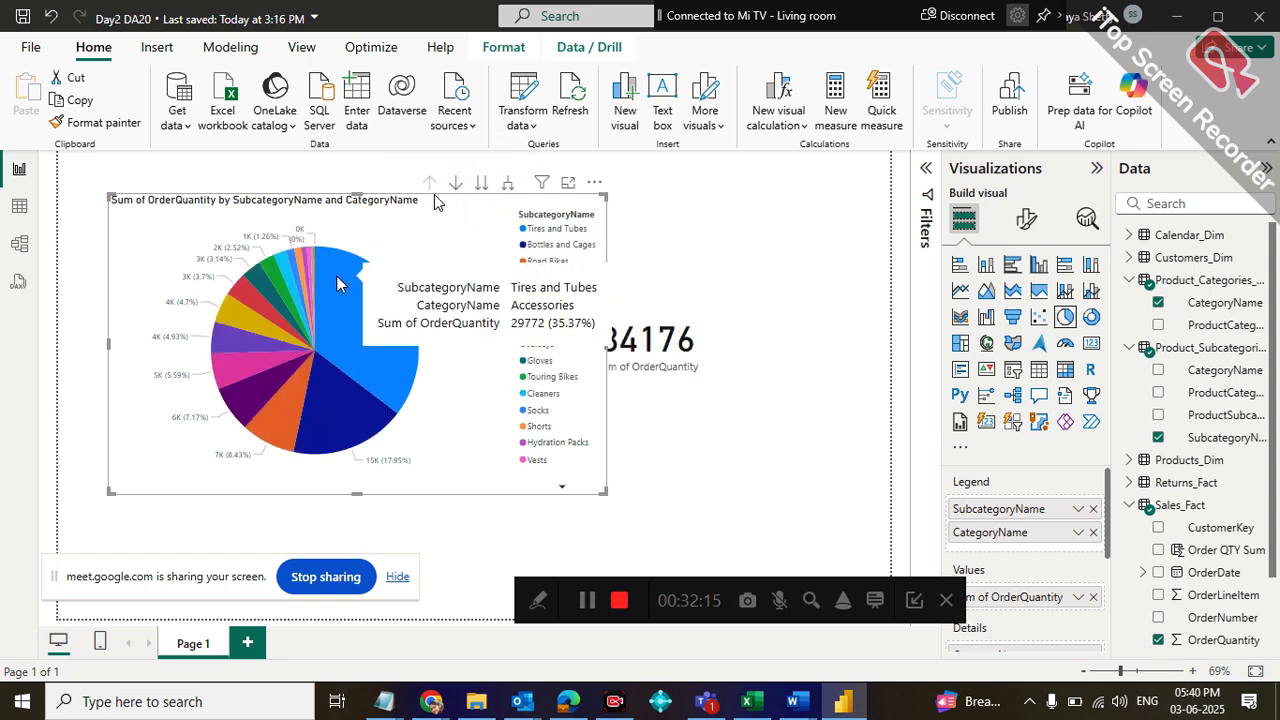
left_click(359, 340)
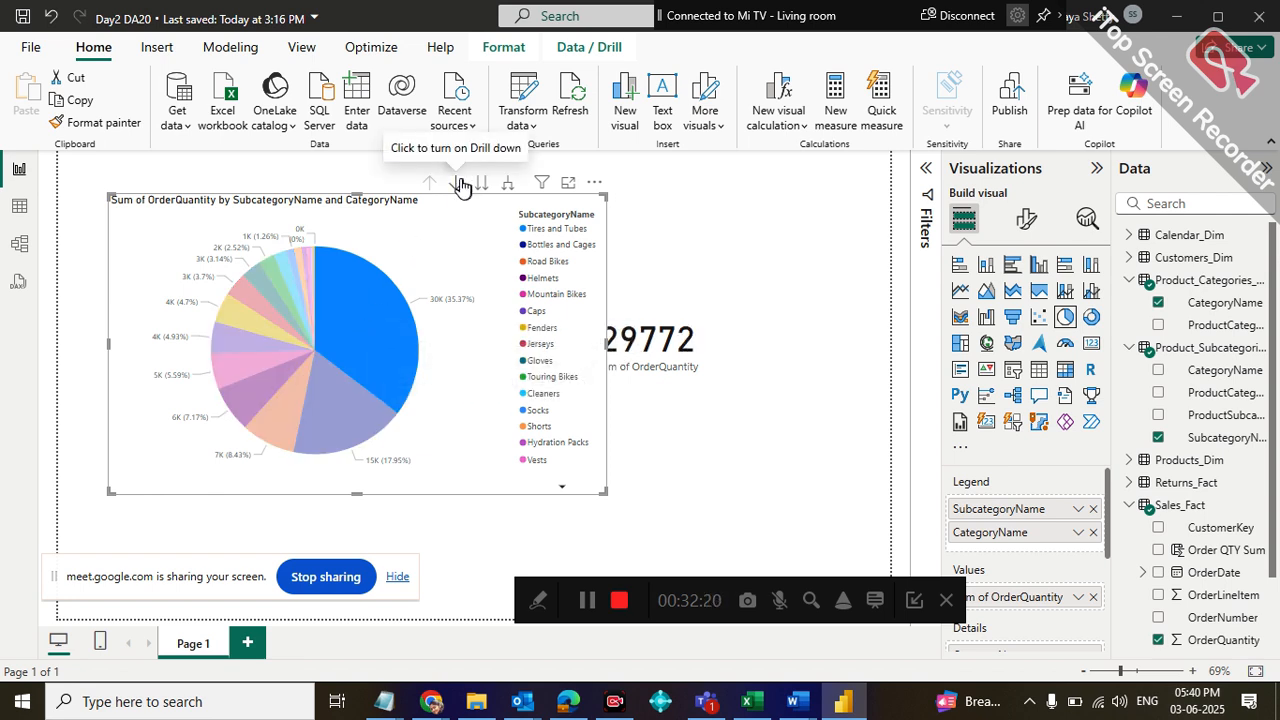
left_click(459, 184)
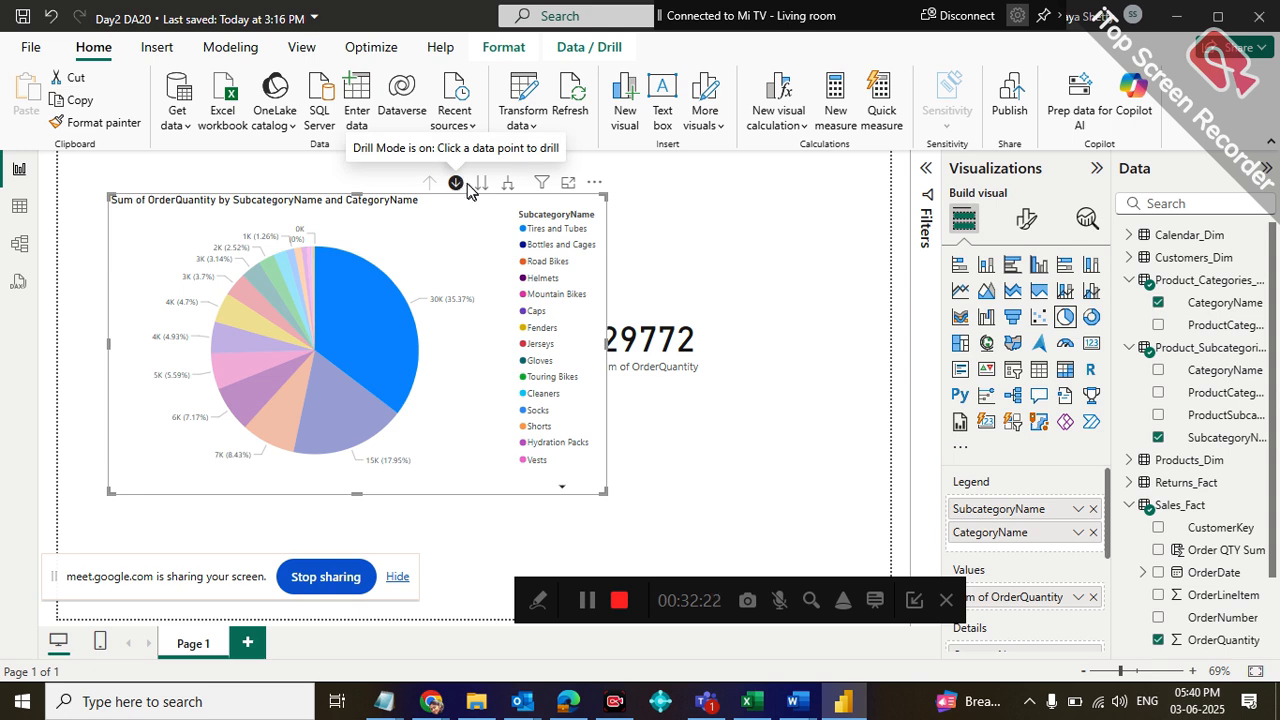
left_click(456, 186)
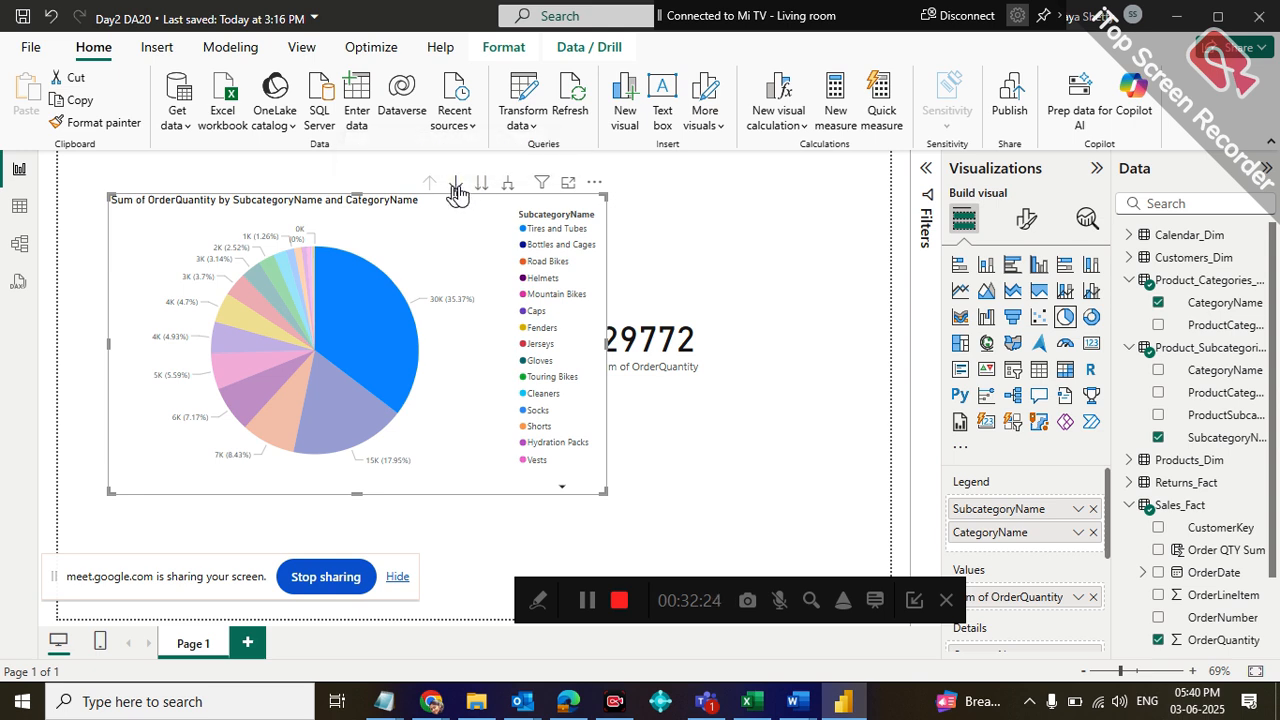
left_click(386, 318)
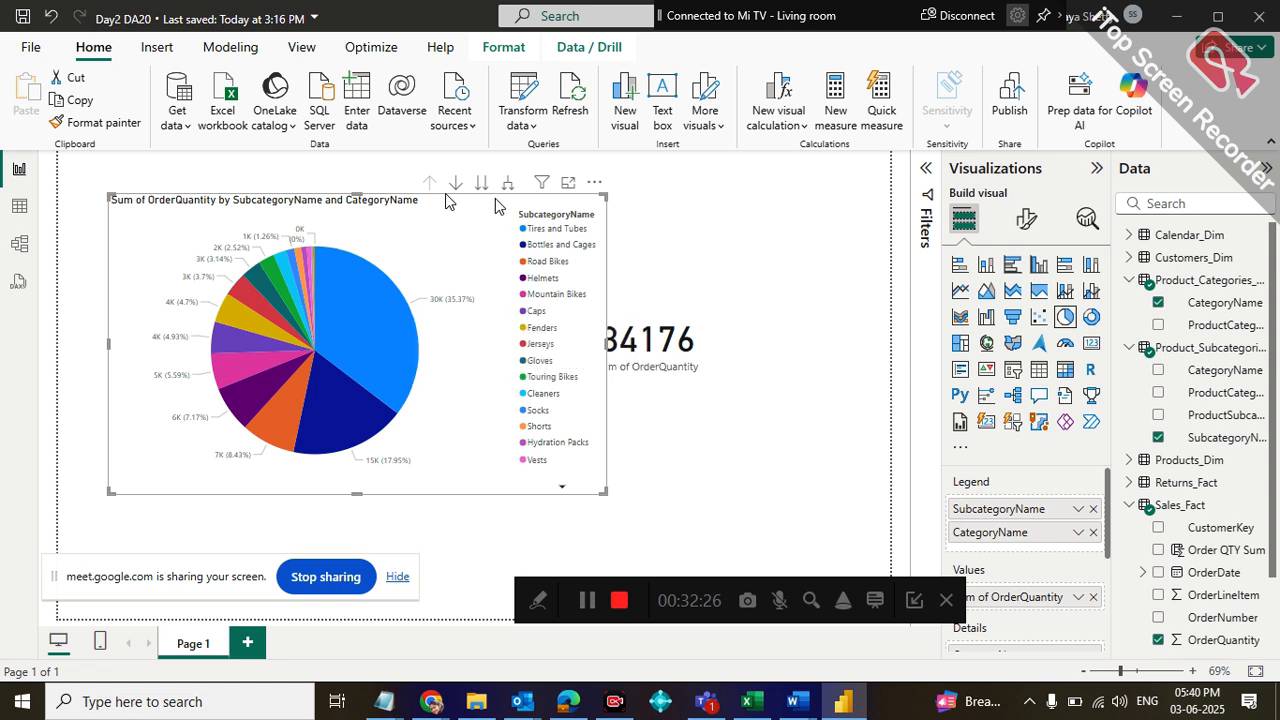
Take the whole pie chart to the next hierarchy level, inspect the Accessories slice, and drill back up
left_click(482, 184)
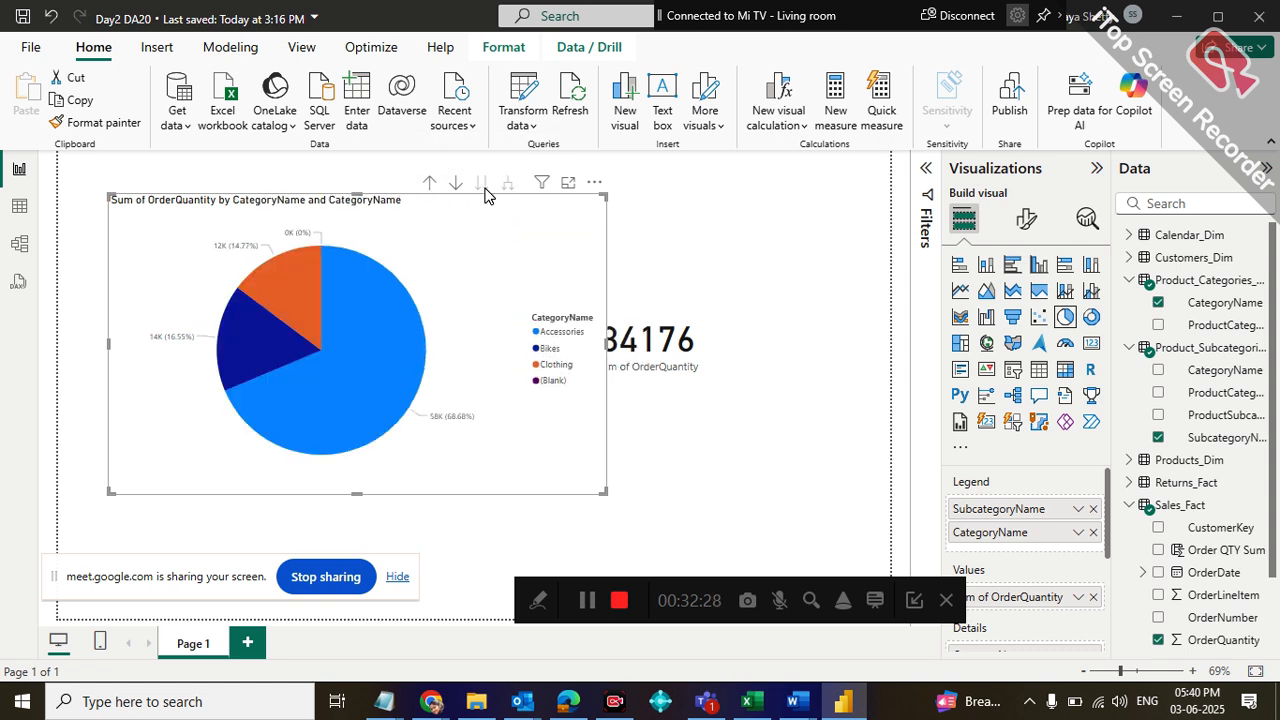
mouse_move(362, 350)
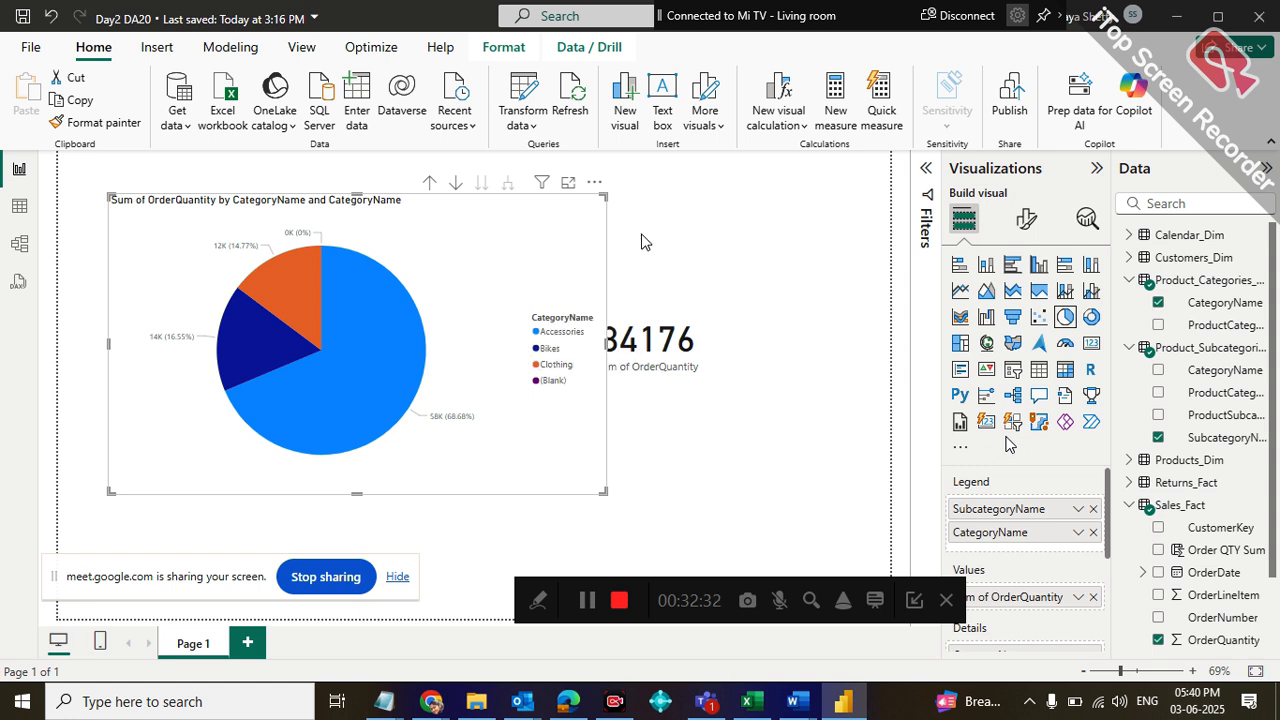
left_click(429, 185)
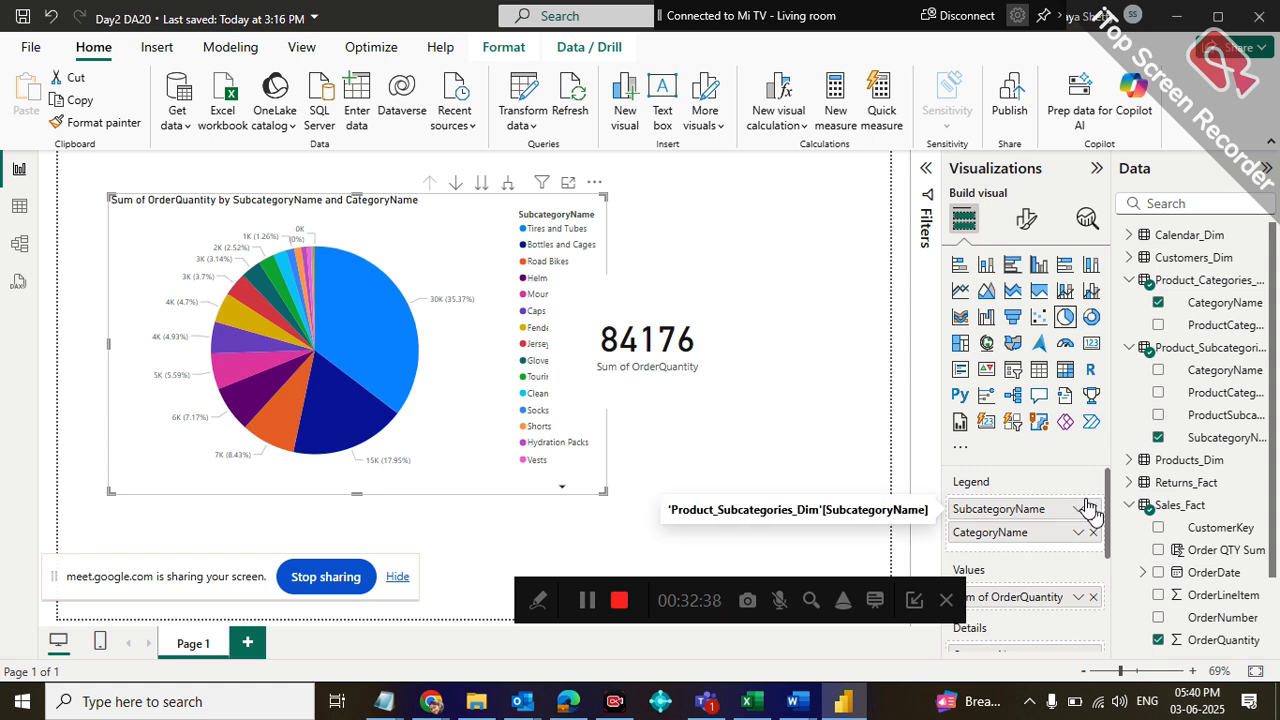
Reorder the pie chart's legend with CategoryName above SubcategoryName, and highlight the Accessories slice
left_click_drag(1014, 508, 1015, 541)
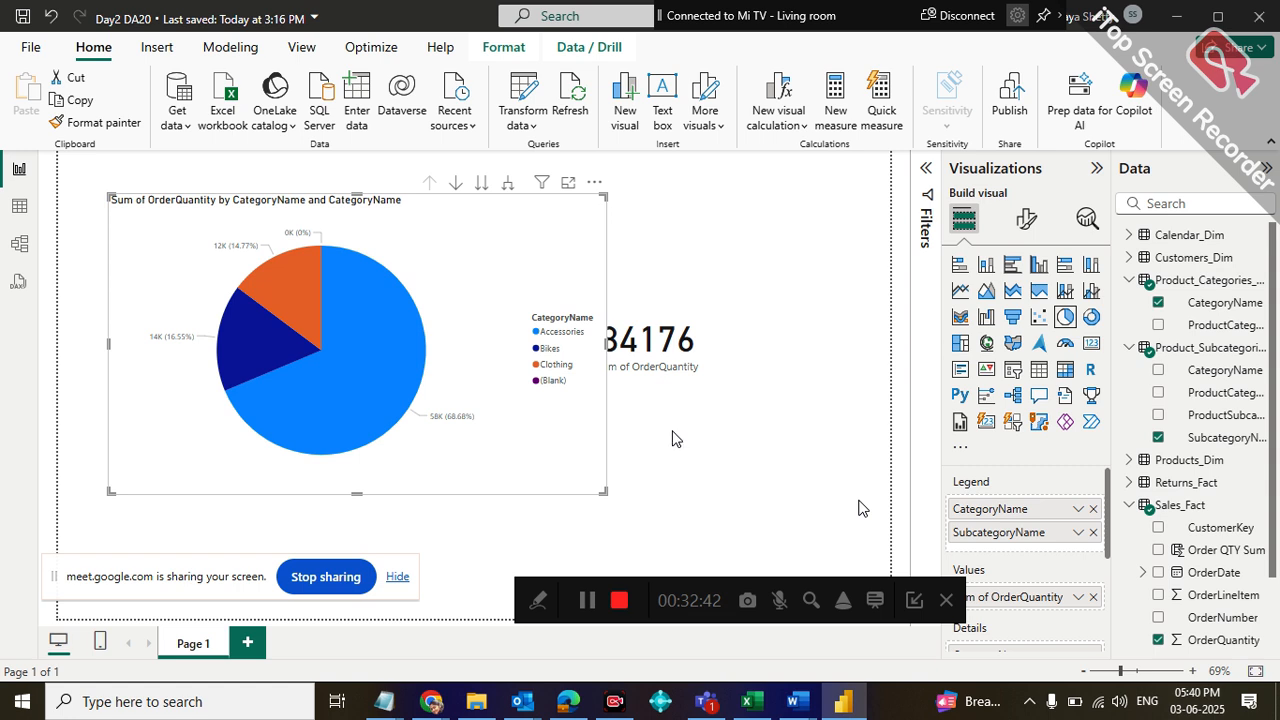
mouse_move(338, 340)
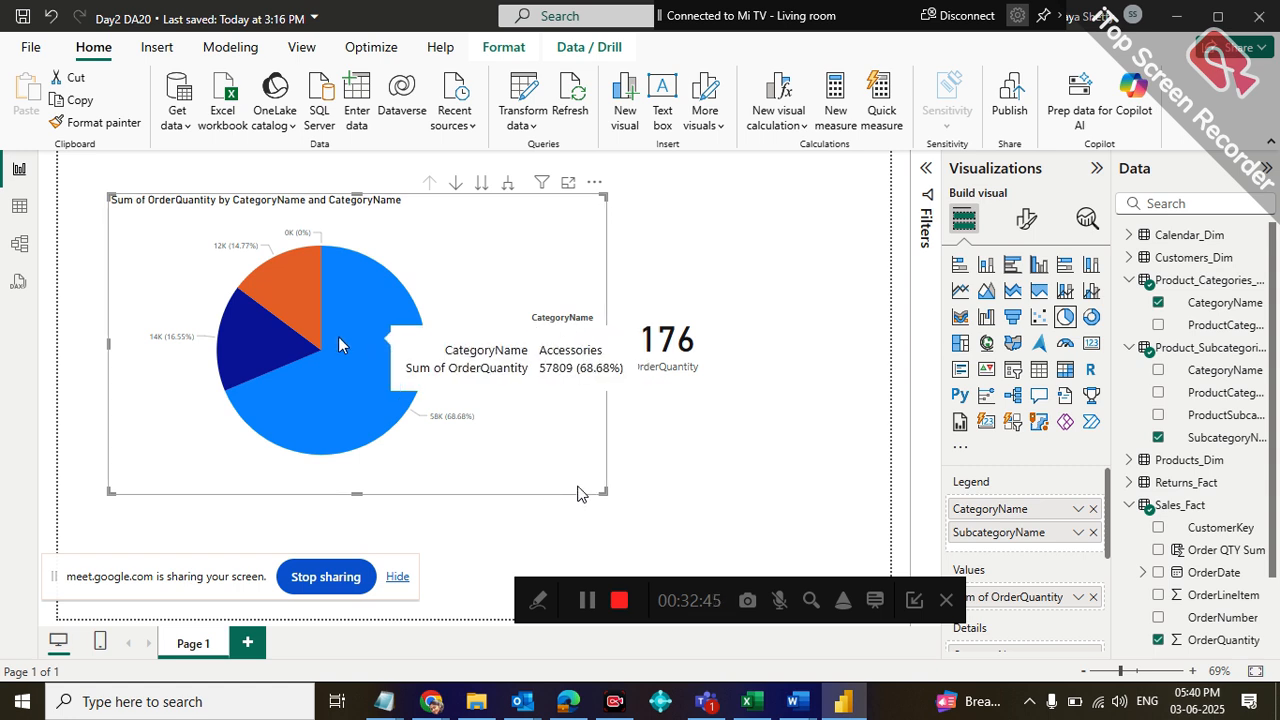
left_click(368, 414)
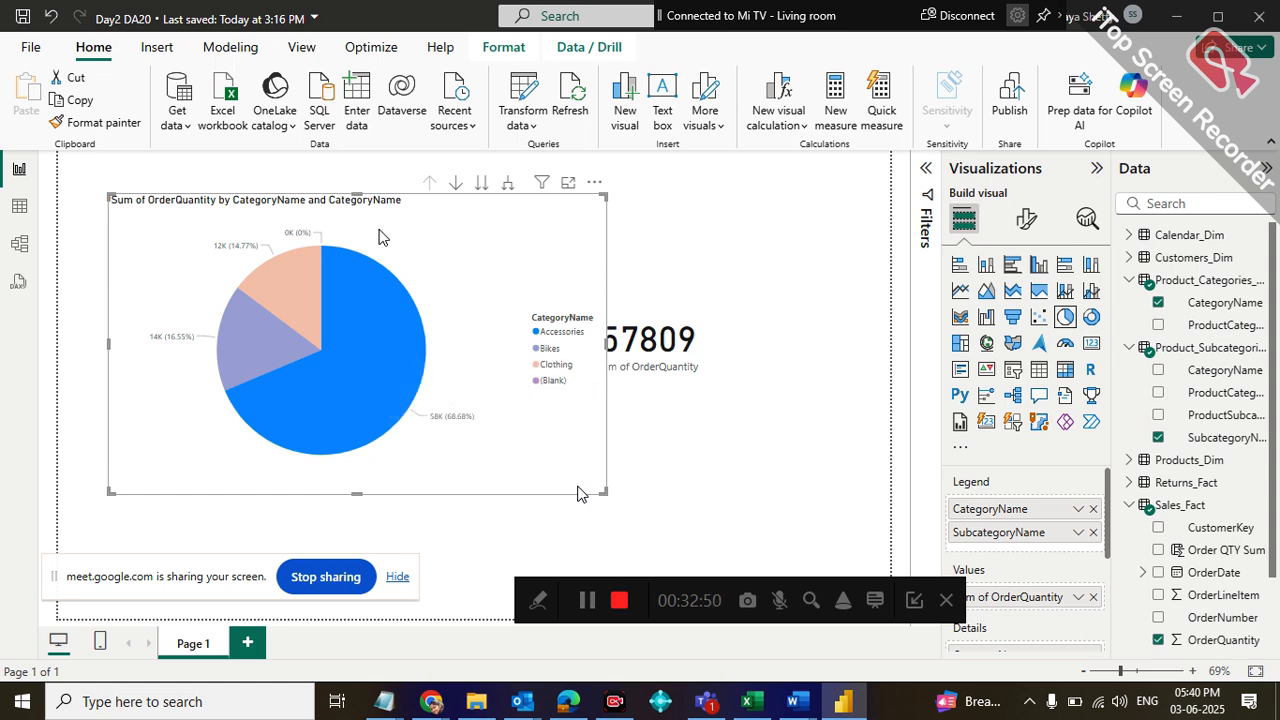
Take the pie chart to the subcategory level, turn on drill-down mode, and drill back up to categories
left_click(481, 185)
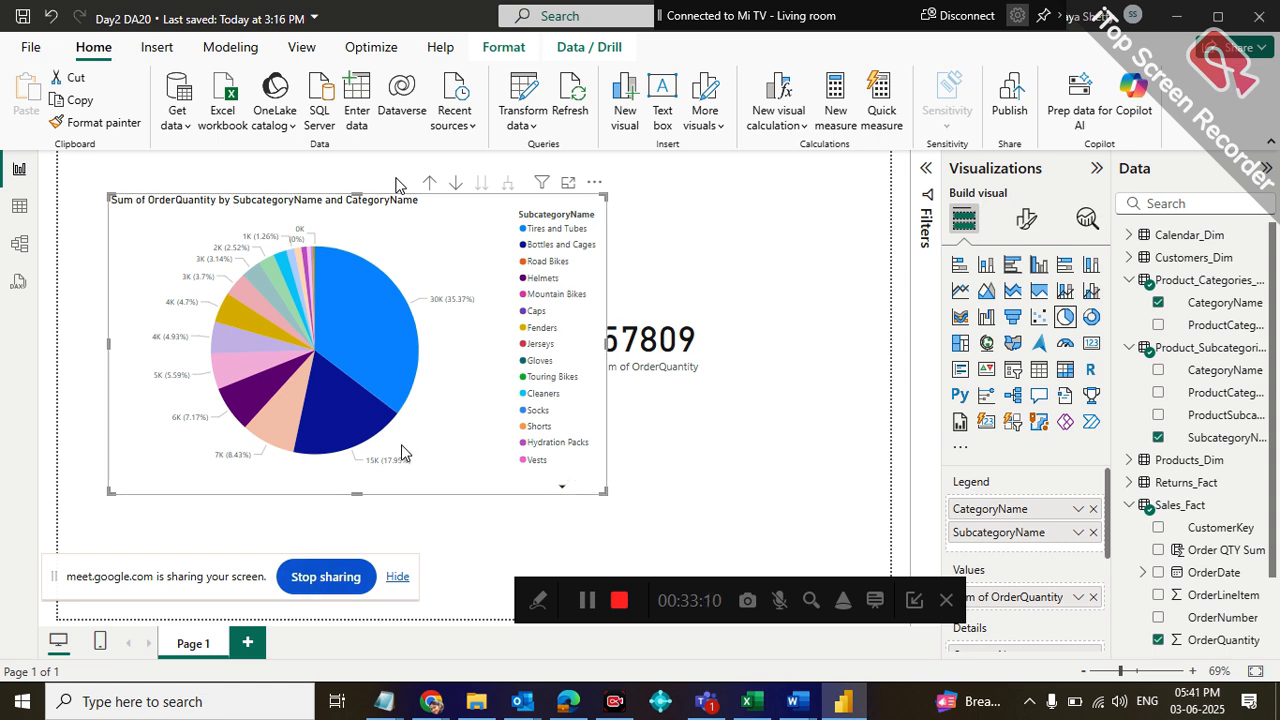
left_click(456, 184)
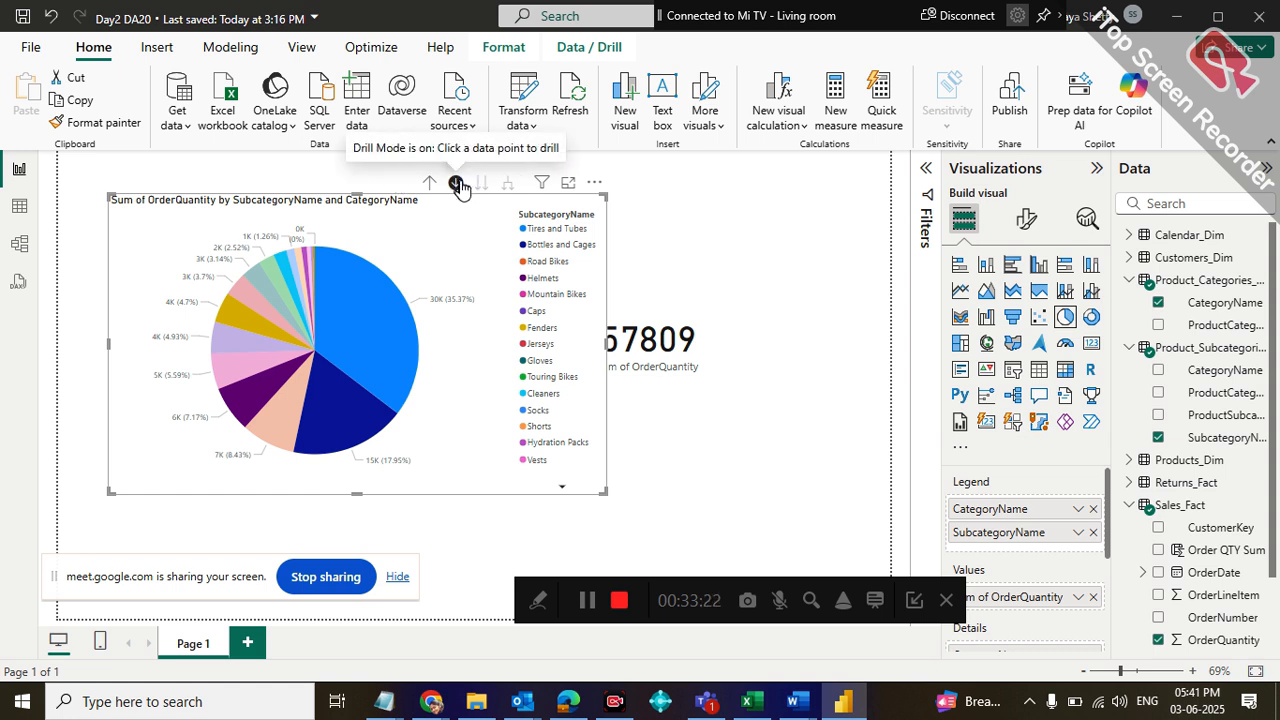
left_click(428, 183)
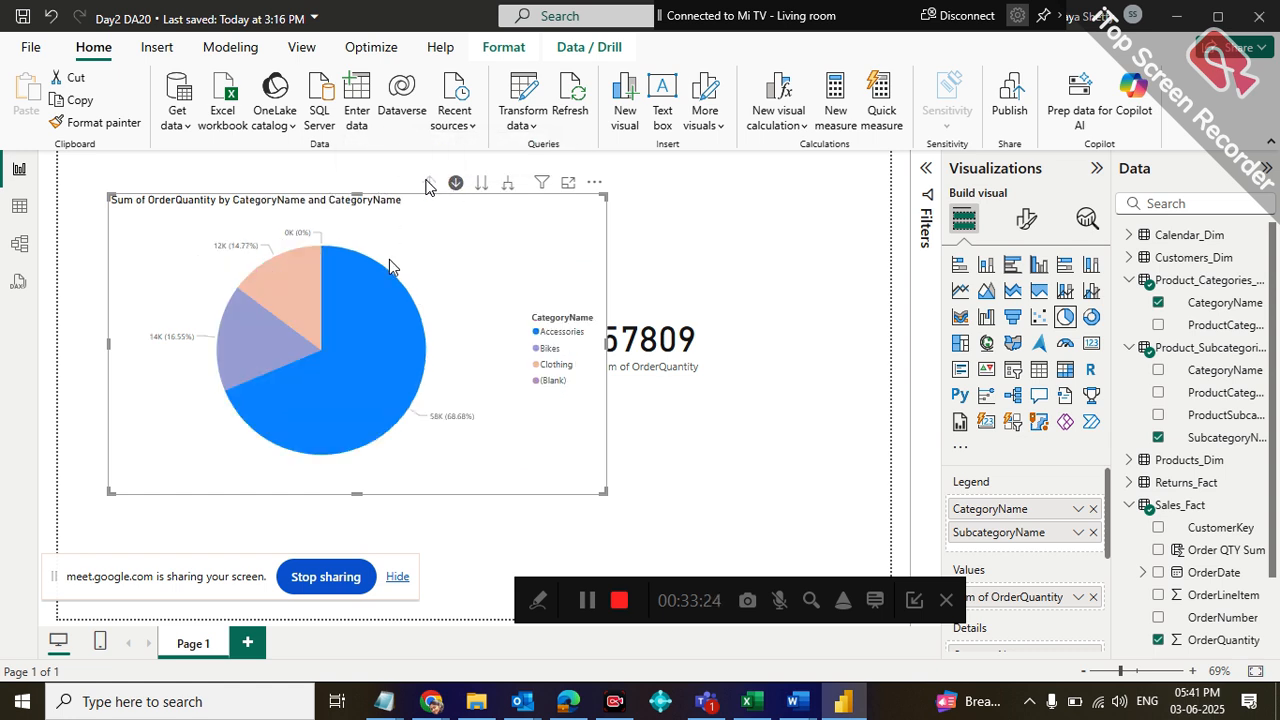
Drill into the subcategories of Clothing and of Bikes, returning to the category level after each
left_click(296, 288)
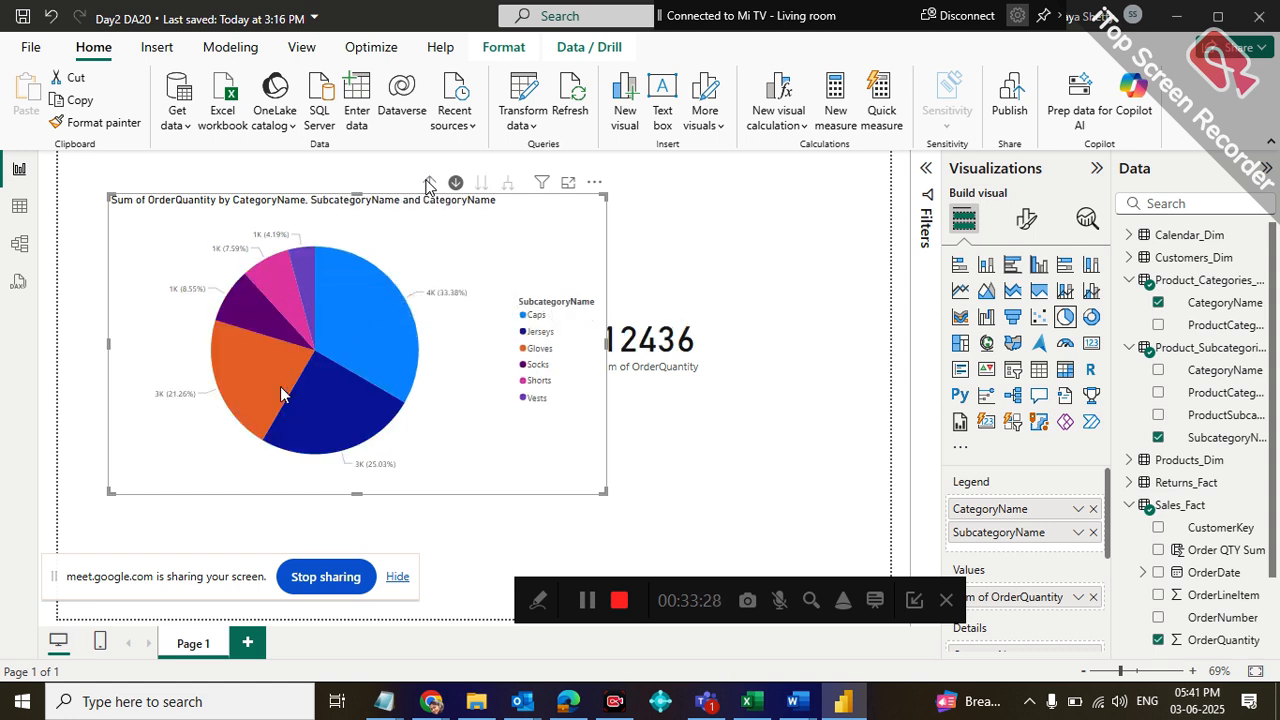
mouse_move(281, 393)
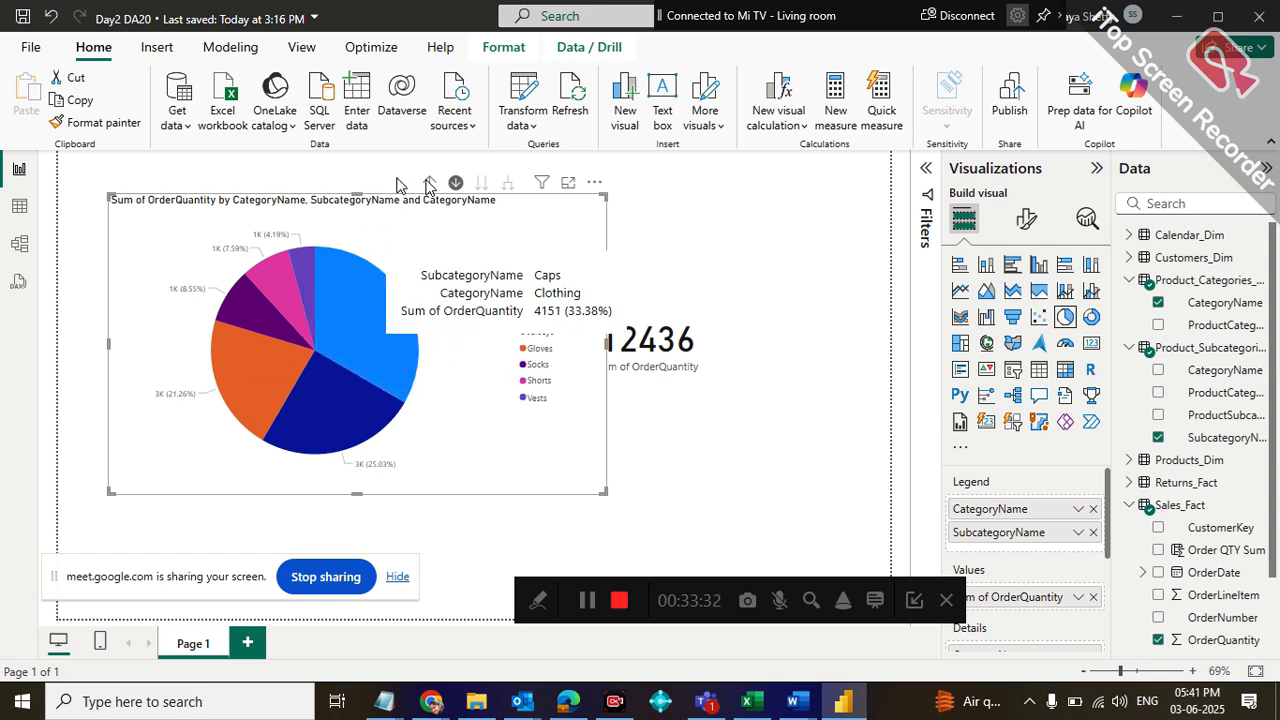
left_click(428, 183)
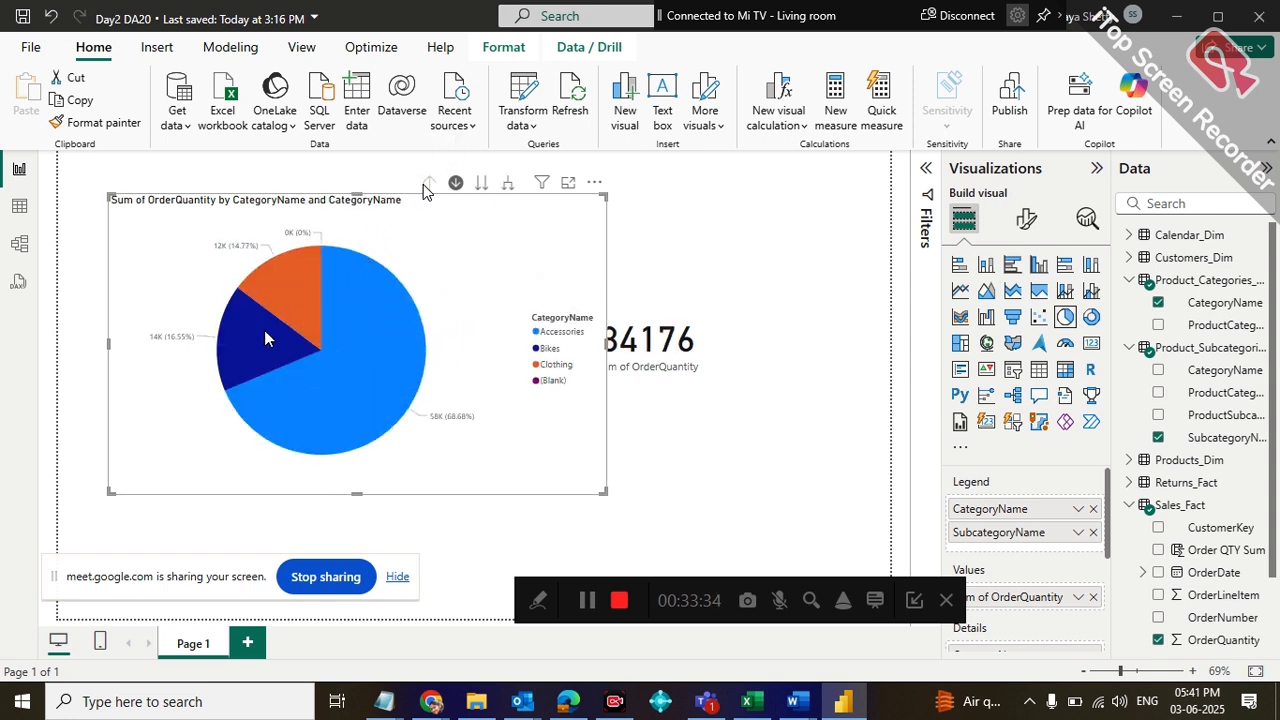
left_click(240, 357)
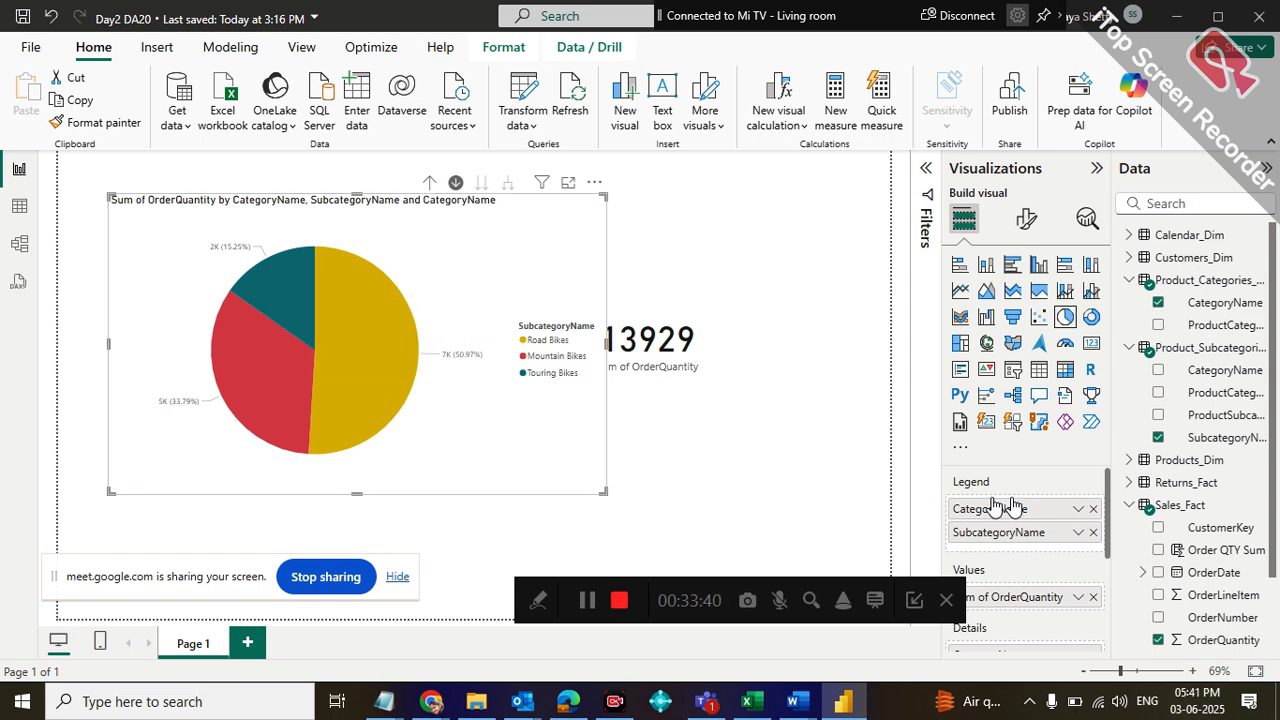
scroll(1276, 380, "down", 3)
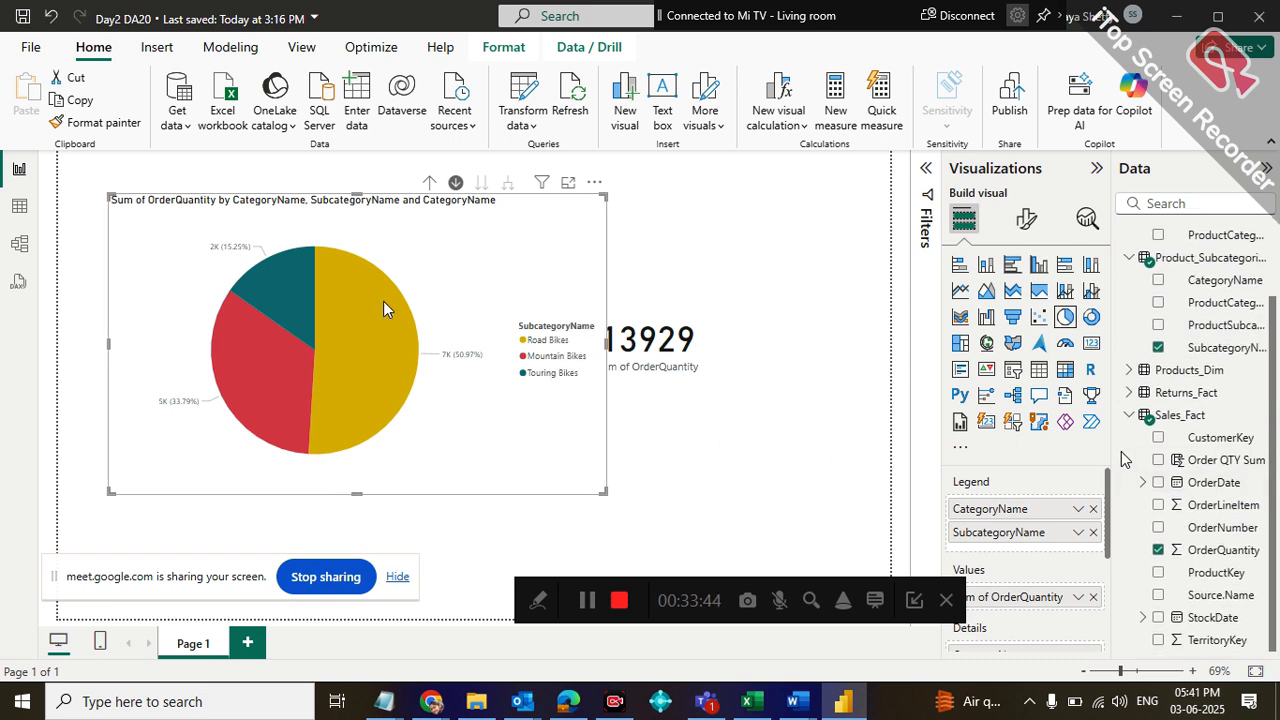
left_click(425, 182)
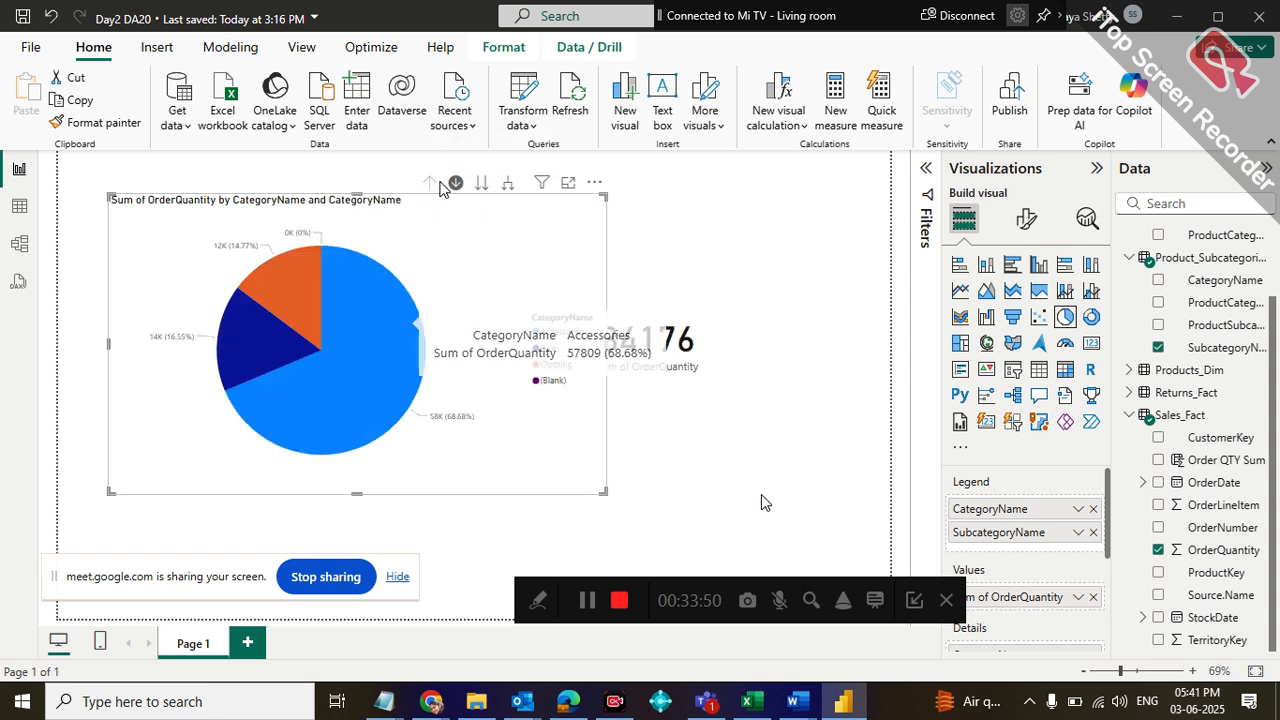
Add ProductKey from Products_Dim above CategoryName in the pie chart's legend, and drill into product 477
left_click(1143, 418)
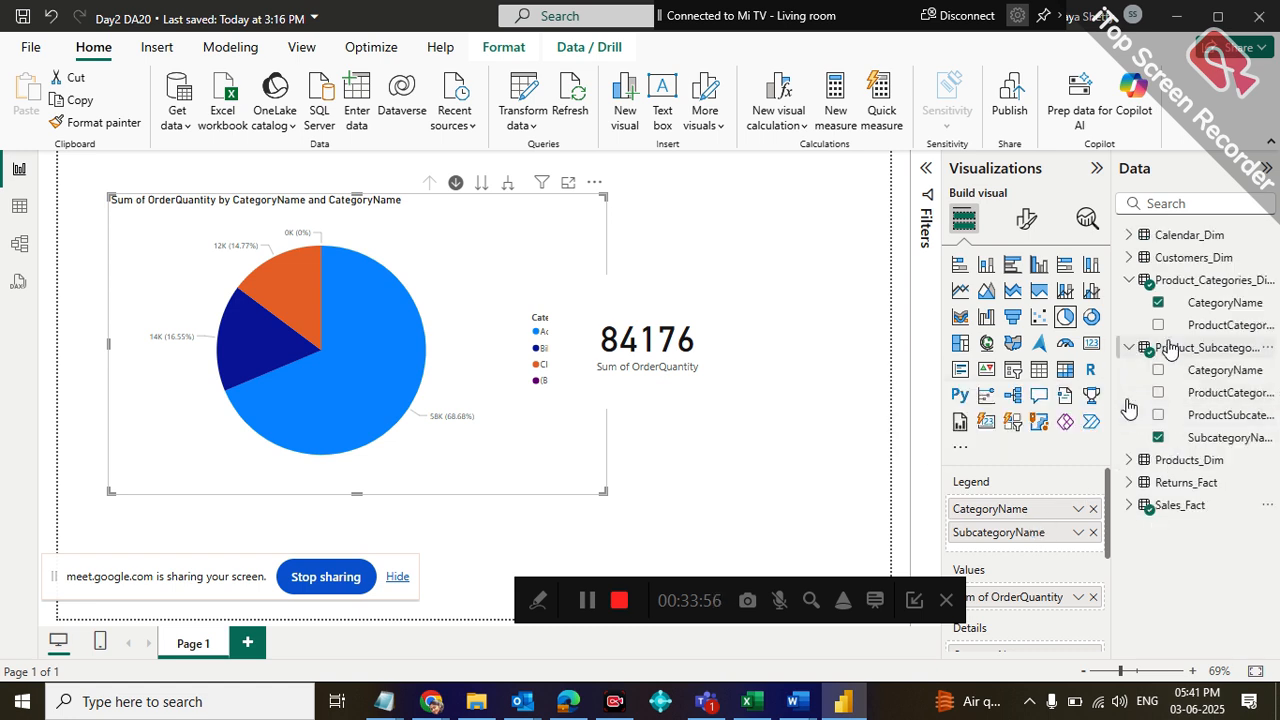
left_click(1131, 460)
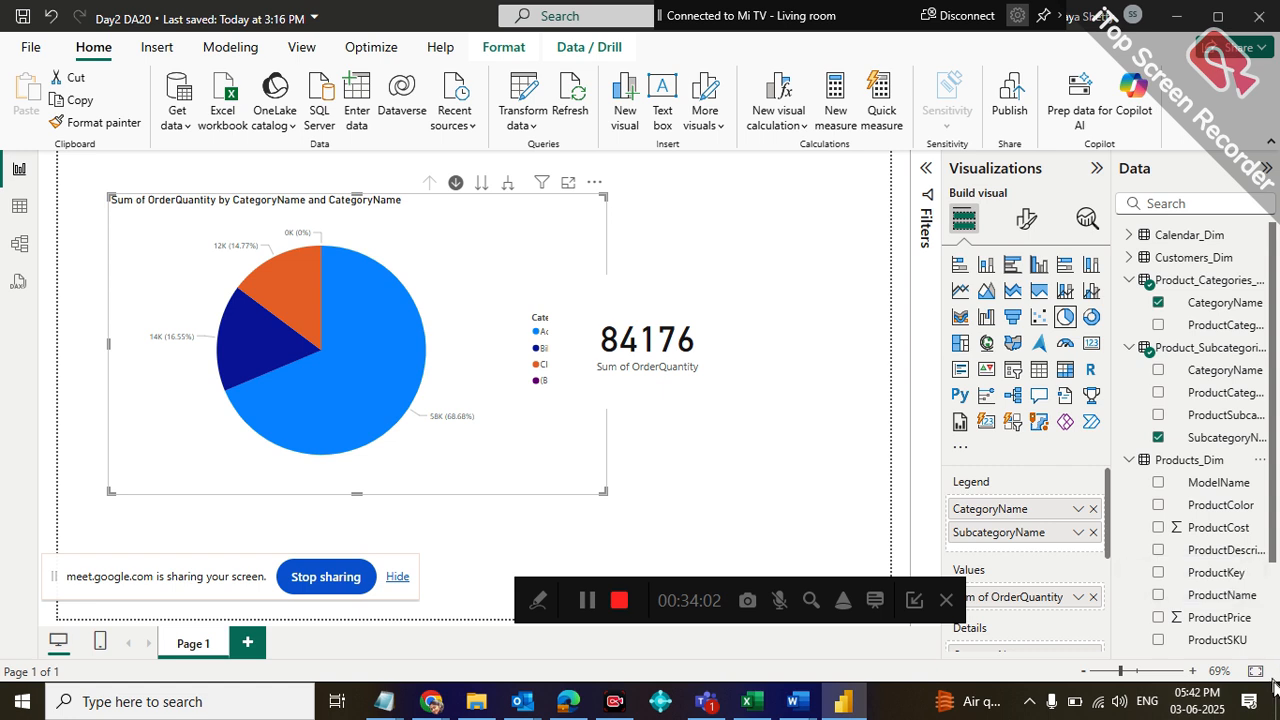
left_click_drag(1210, 573, 1030, 509)
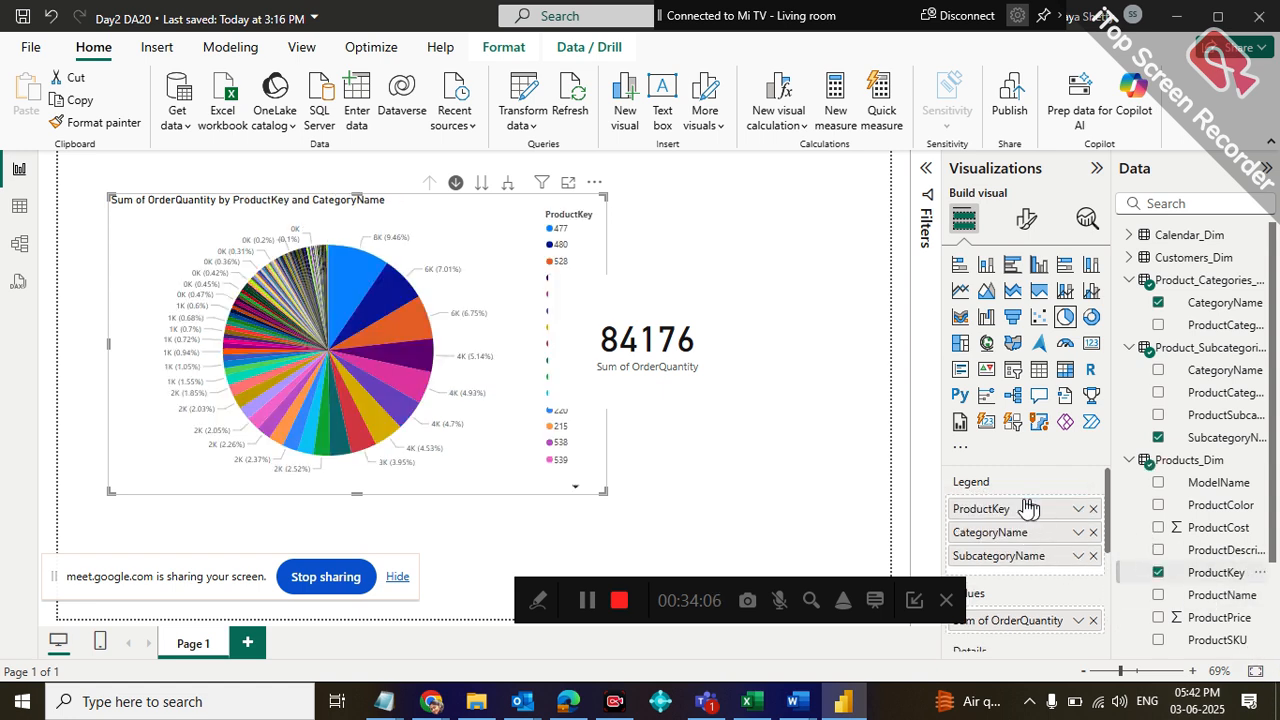
left_click(335, 275)
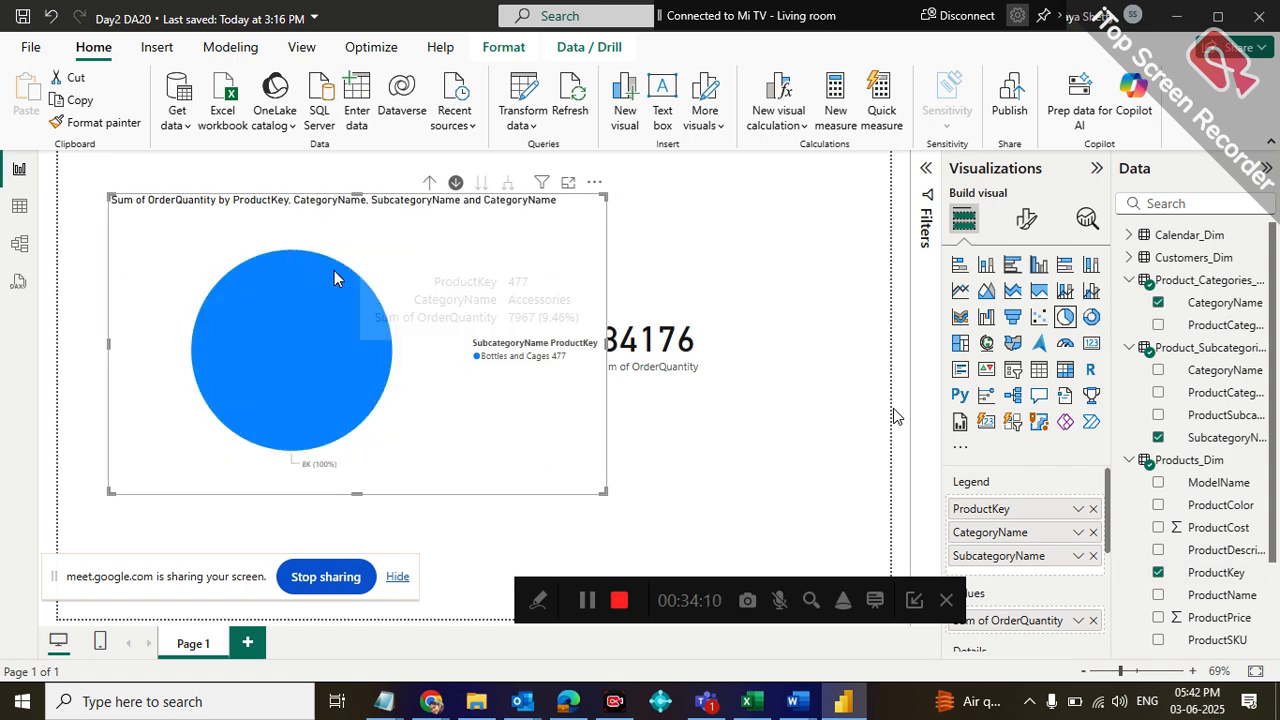
mouse_move(289, 341)
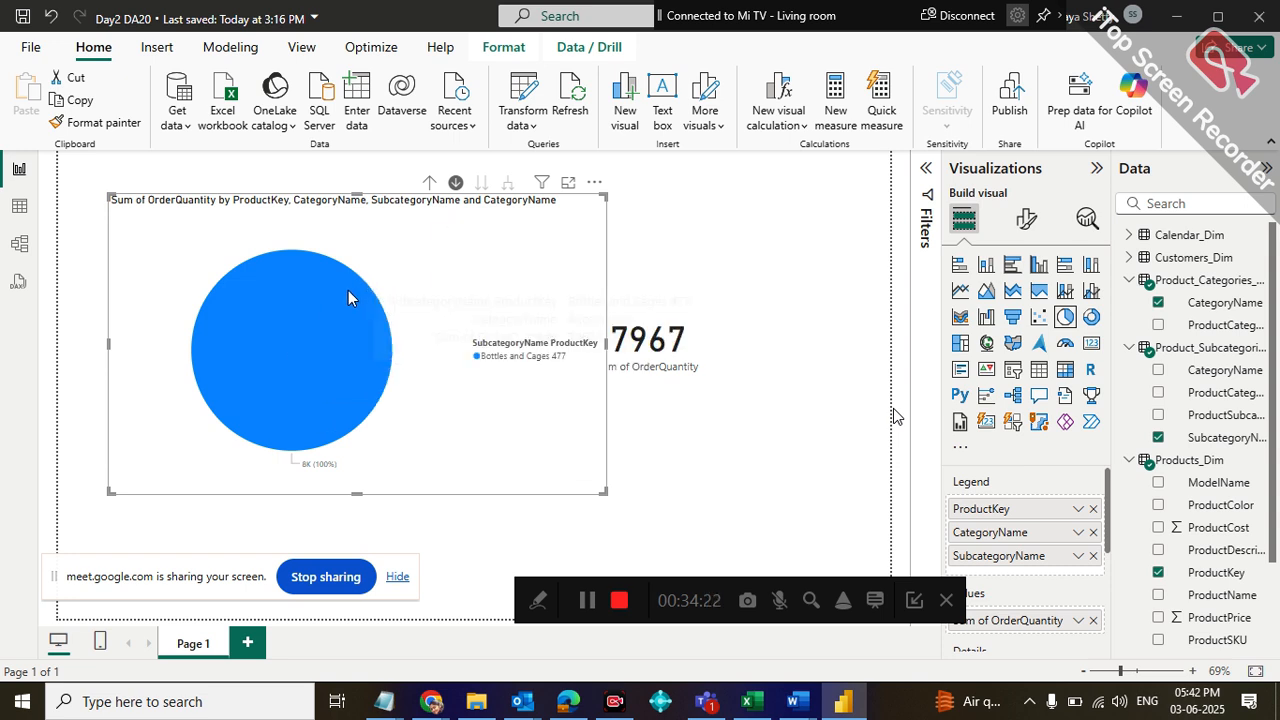
Return the pie chart to the ProductKey level, drill into product 480 down to its subcategory, and drill back up to all products
left_click(428, 184)
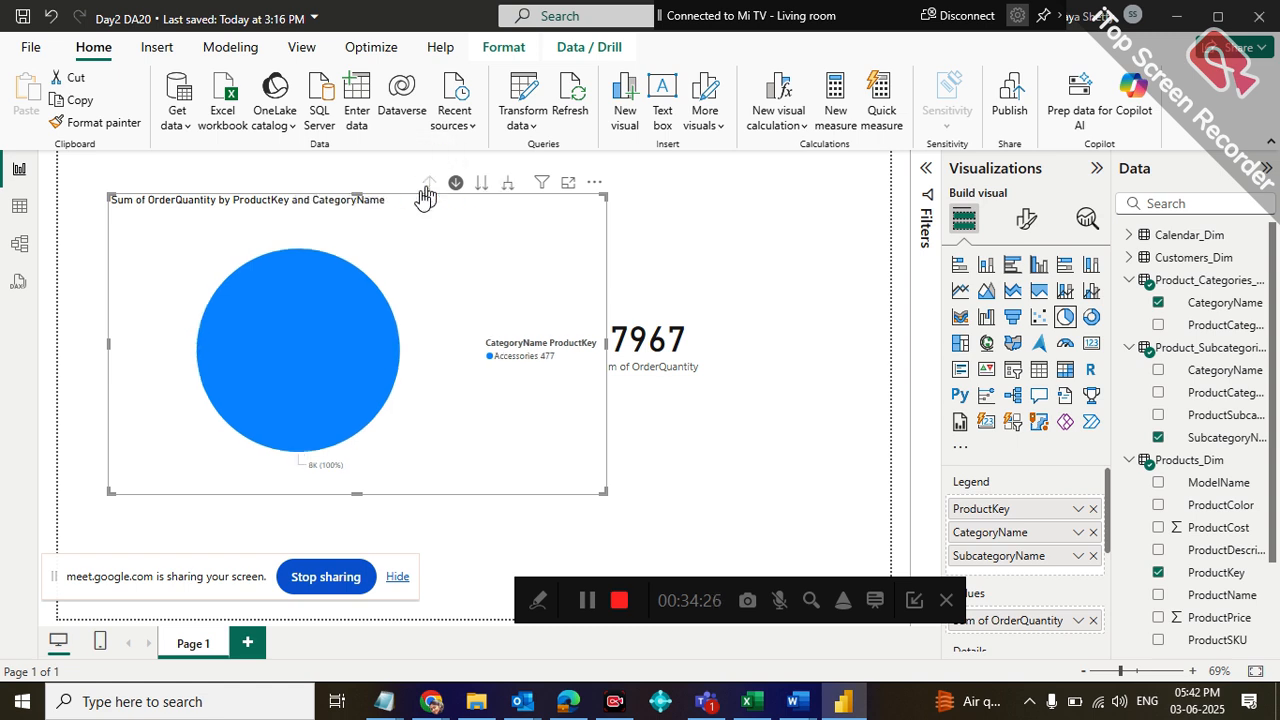
left_click(428, 184)
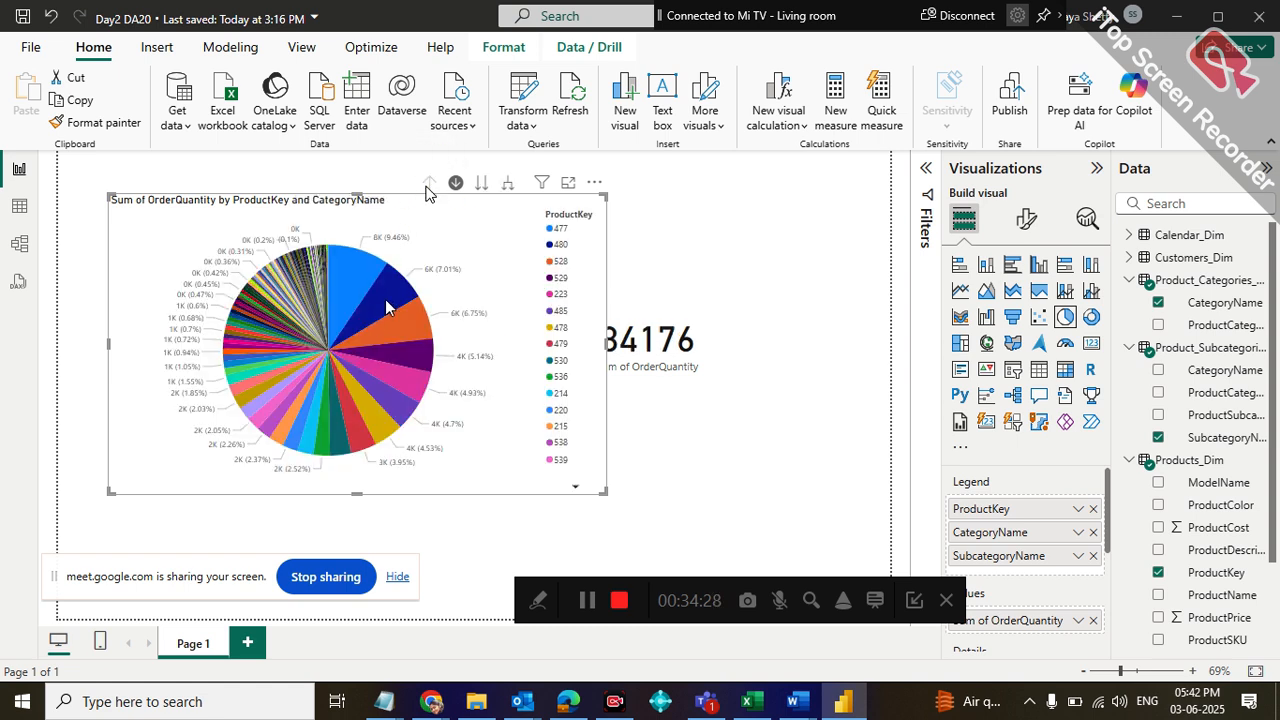
mouse_move(388, 308)
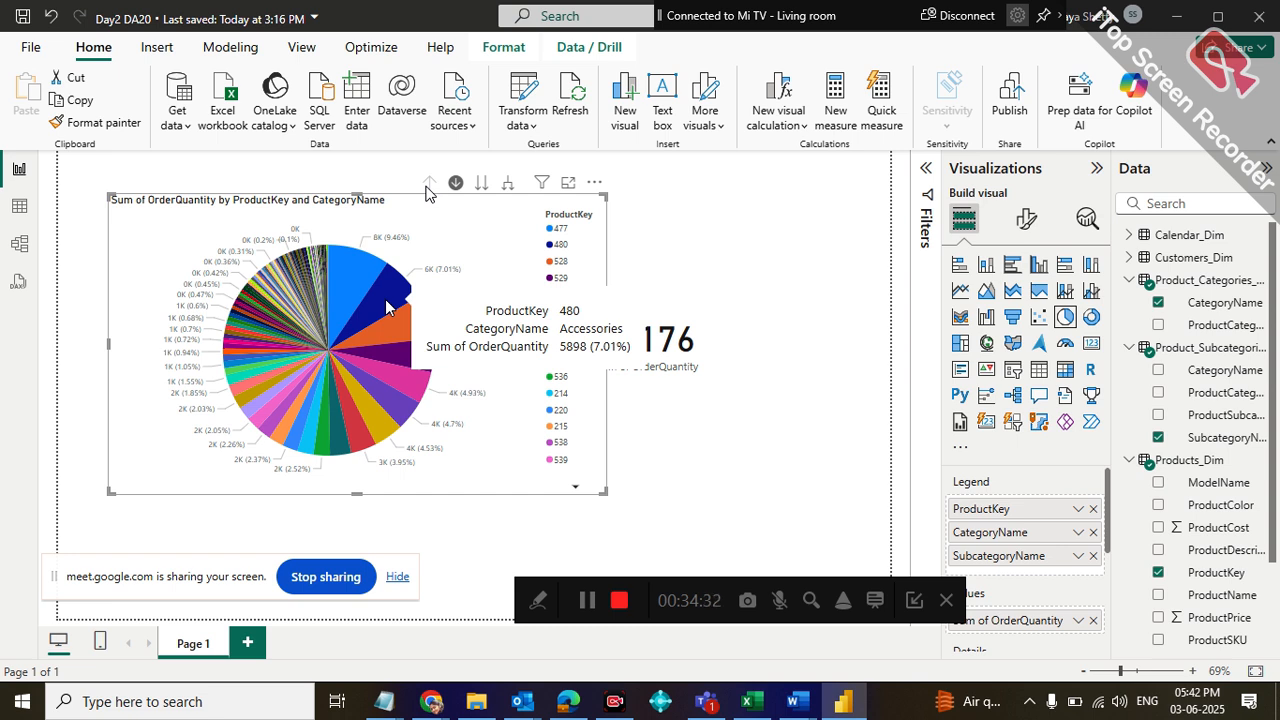
left_click(387, 307)
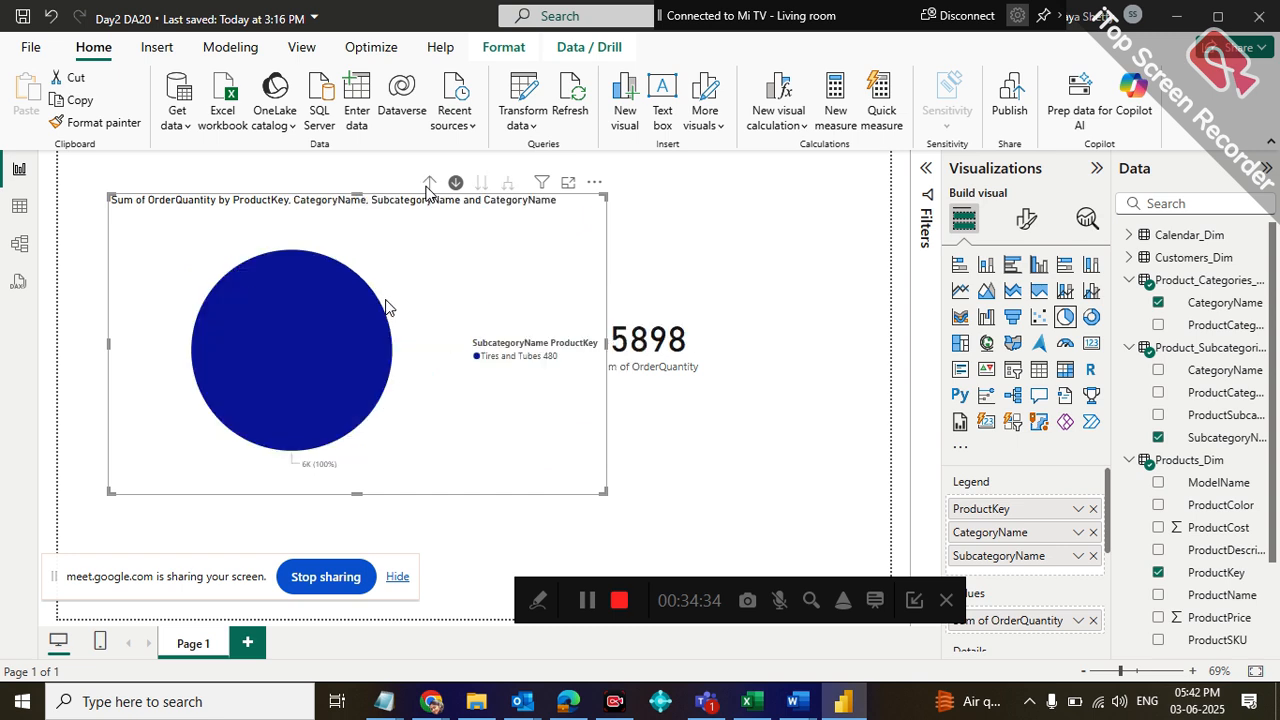
left_click(430, 182)
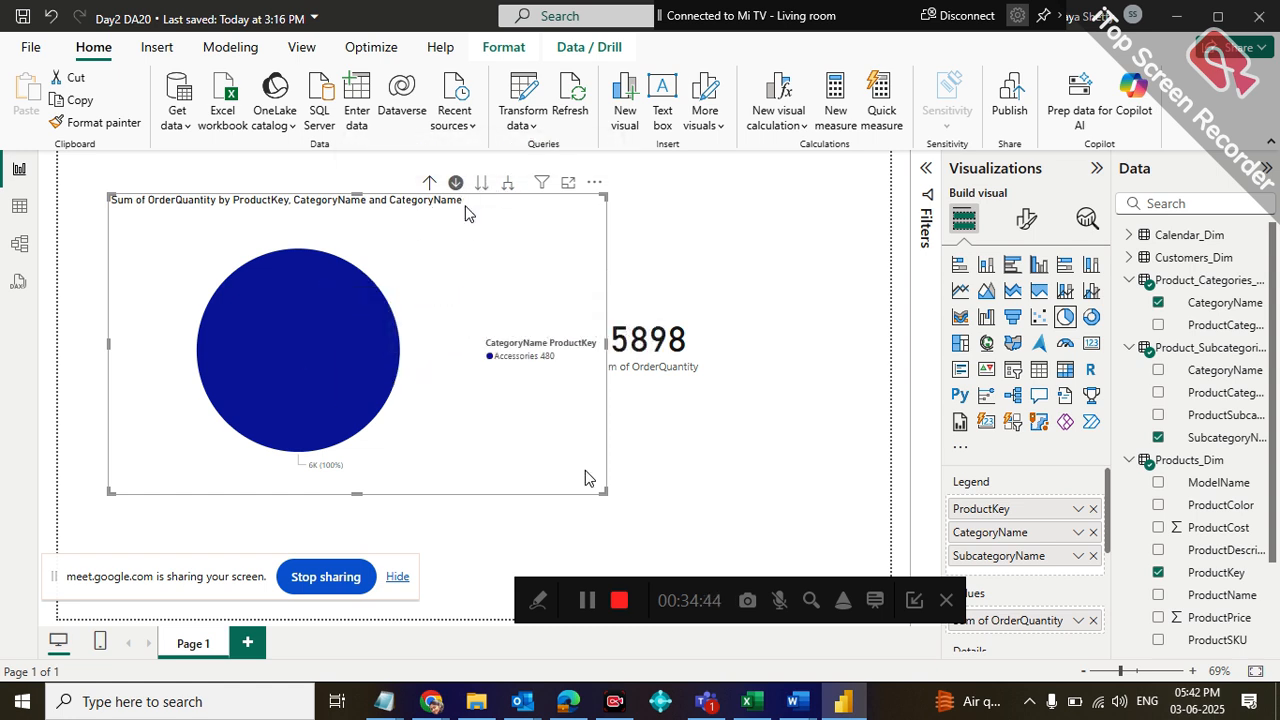
mouse_move(333, 285)
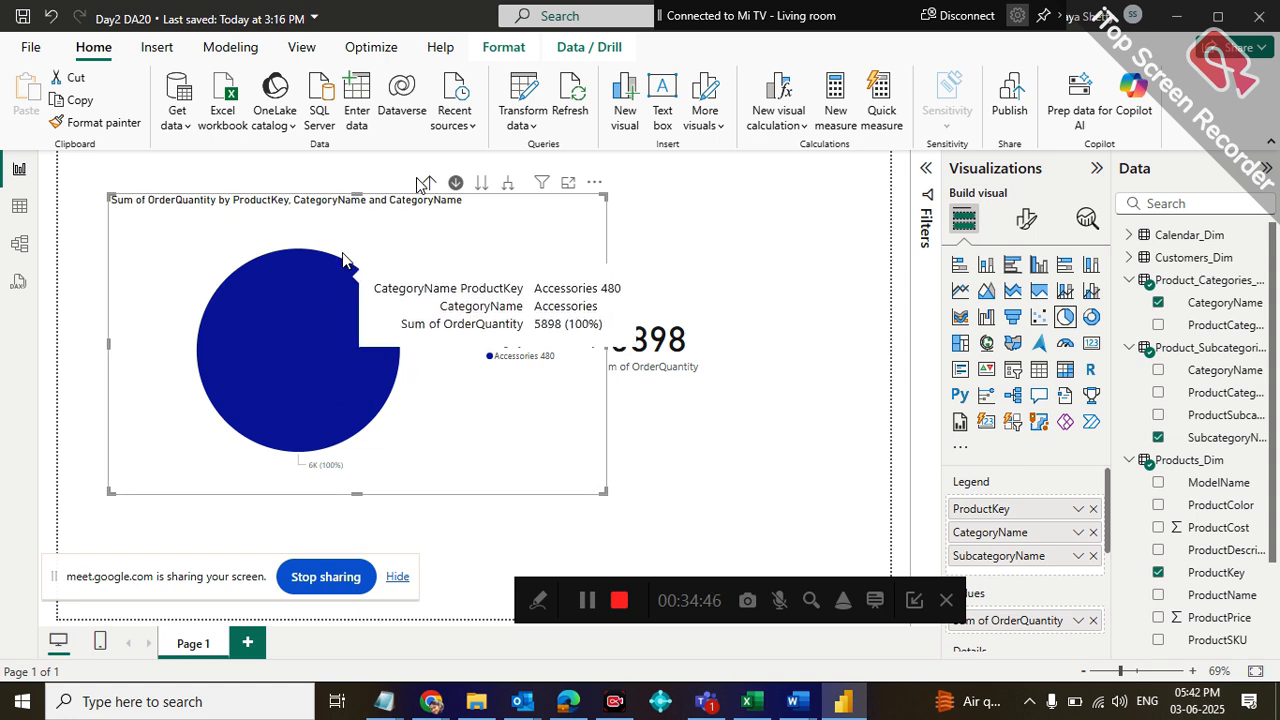
left_click(431, 183)
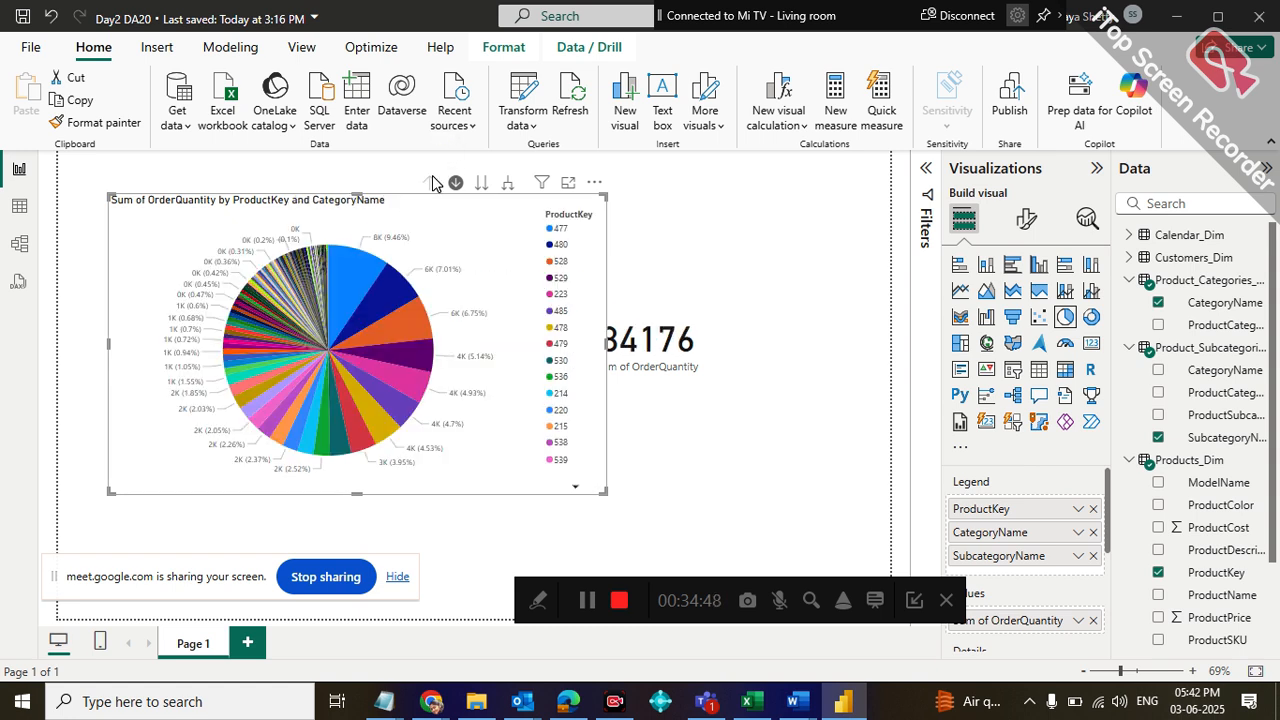
Drill into product 528 through its category to its subcategory, and return to the ProductKey level
left_click(373, 328)
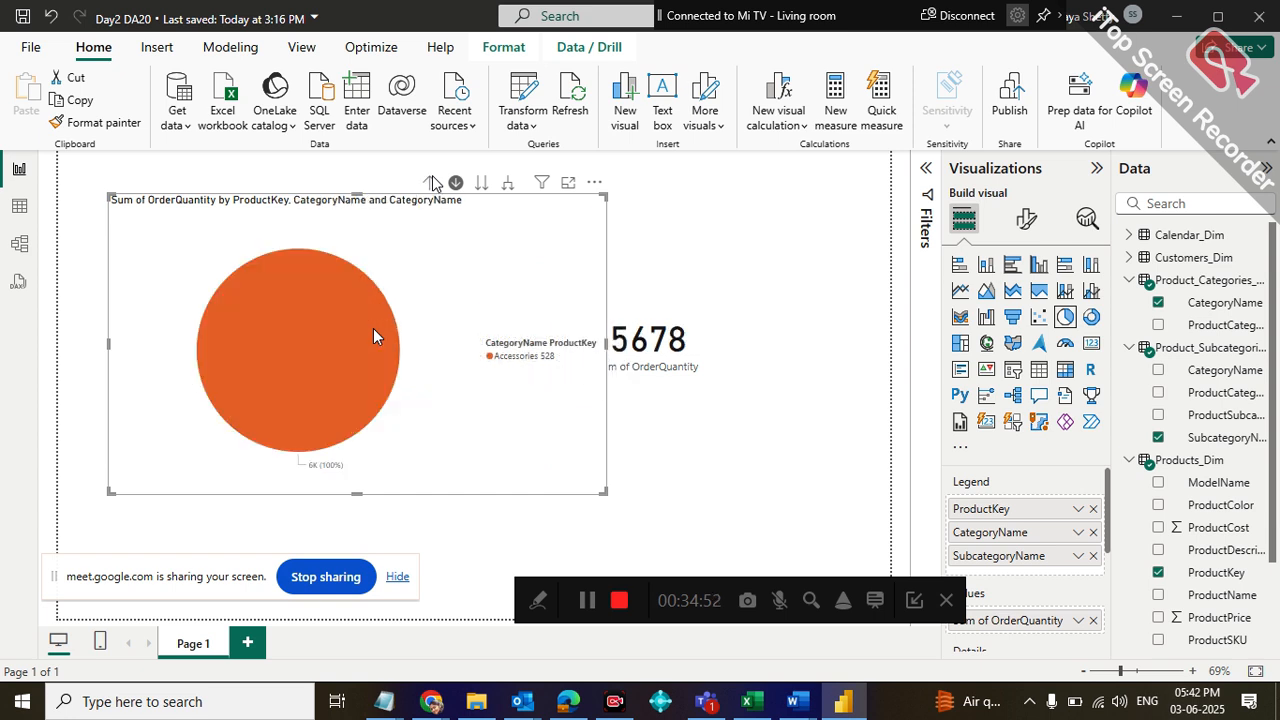
left_click(316, 321)
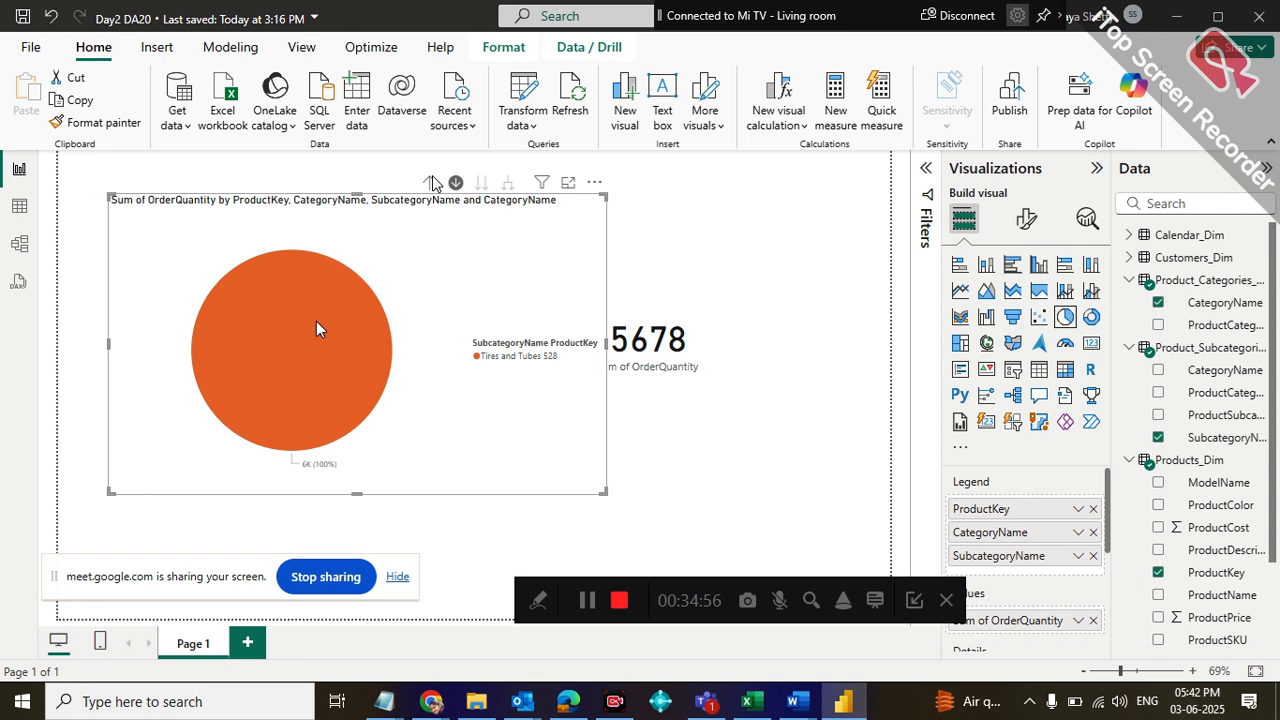
left_click(424, 186)
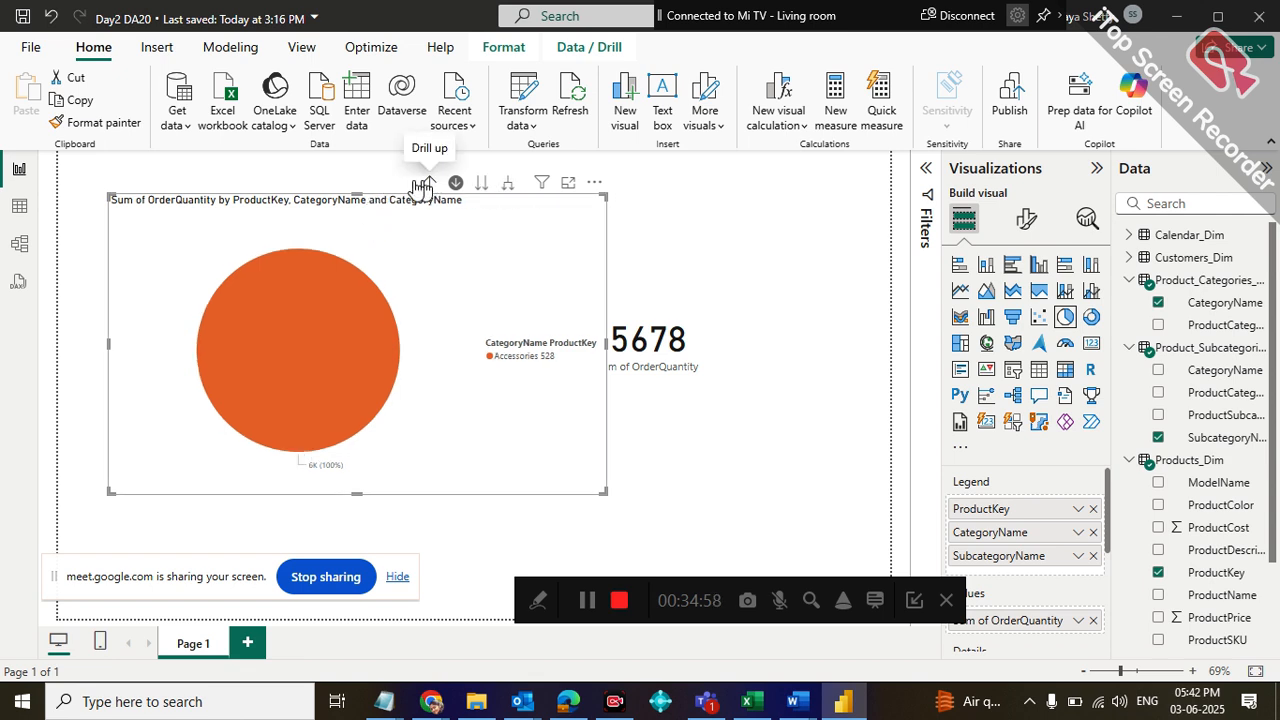
Advance the whole pie chart through the category and subcategory levels, return to products, and advance to subcategories again
left_click(476, 188)
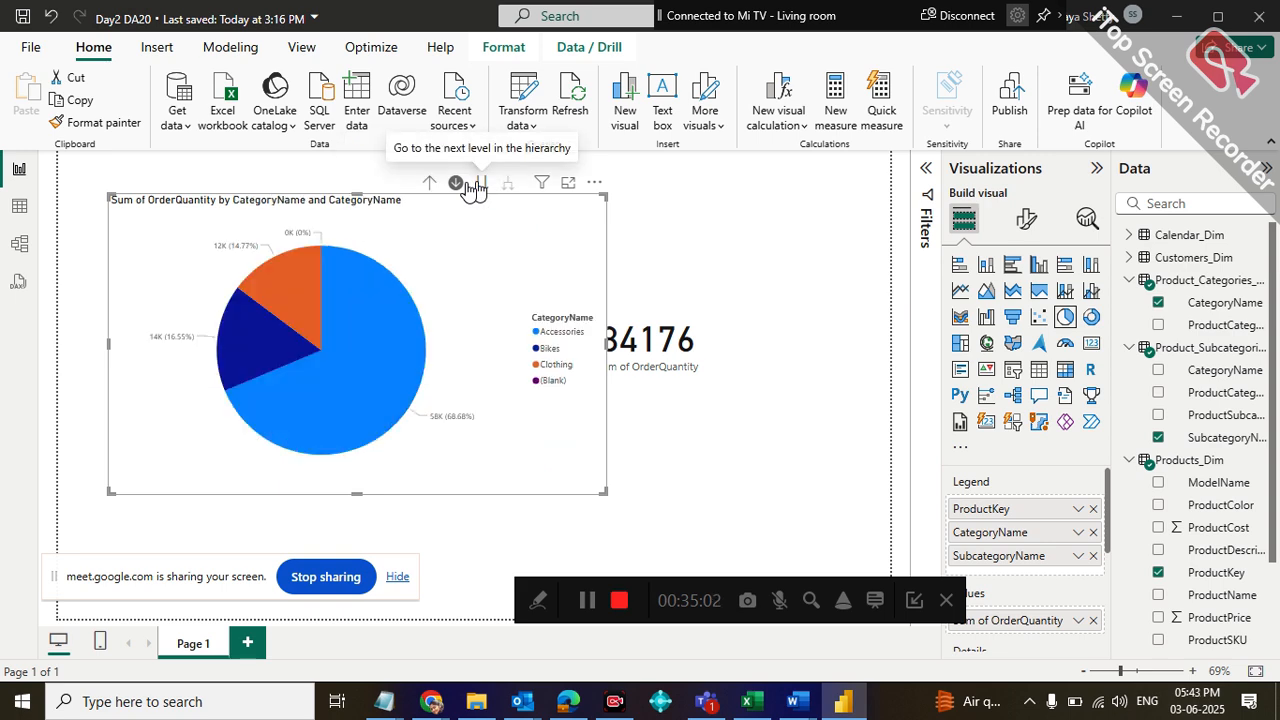
left_click(478, 188)
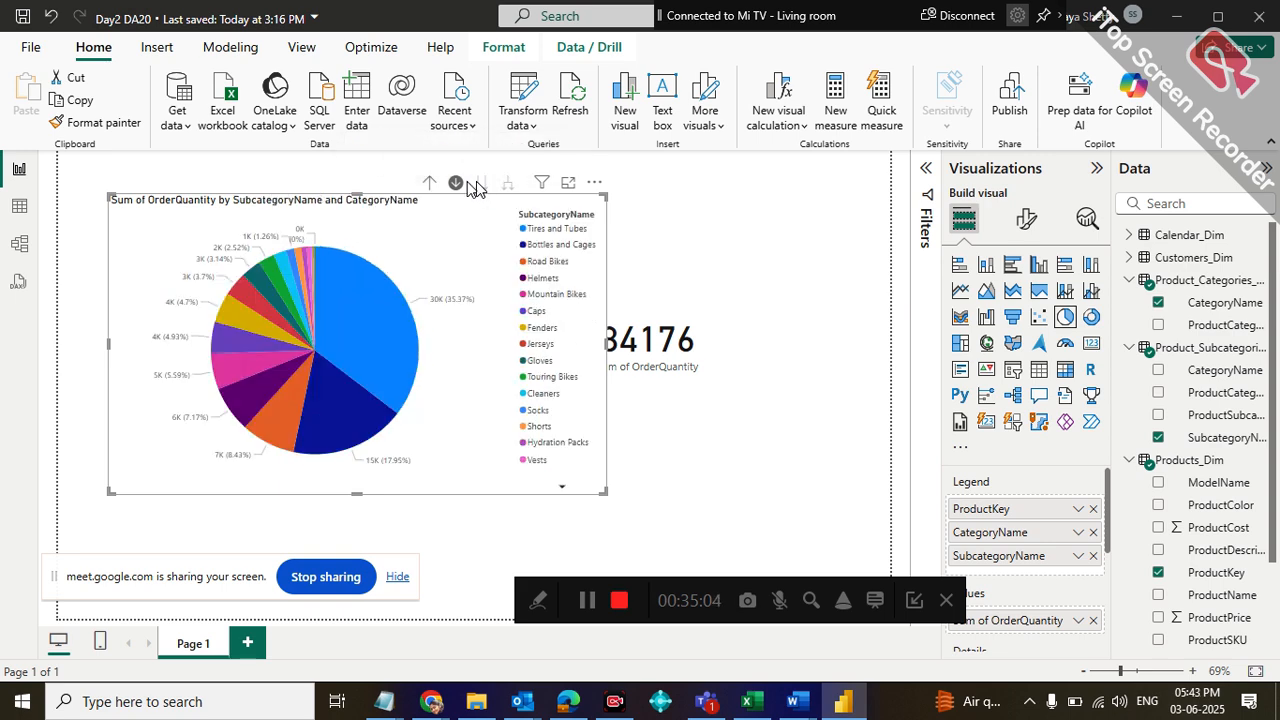
left_click(433, 184)
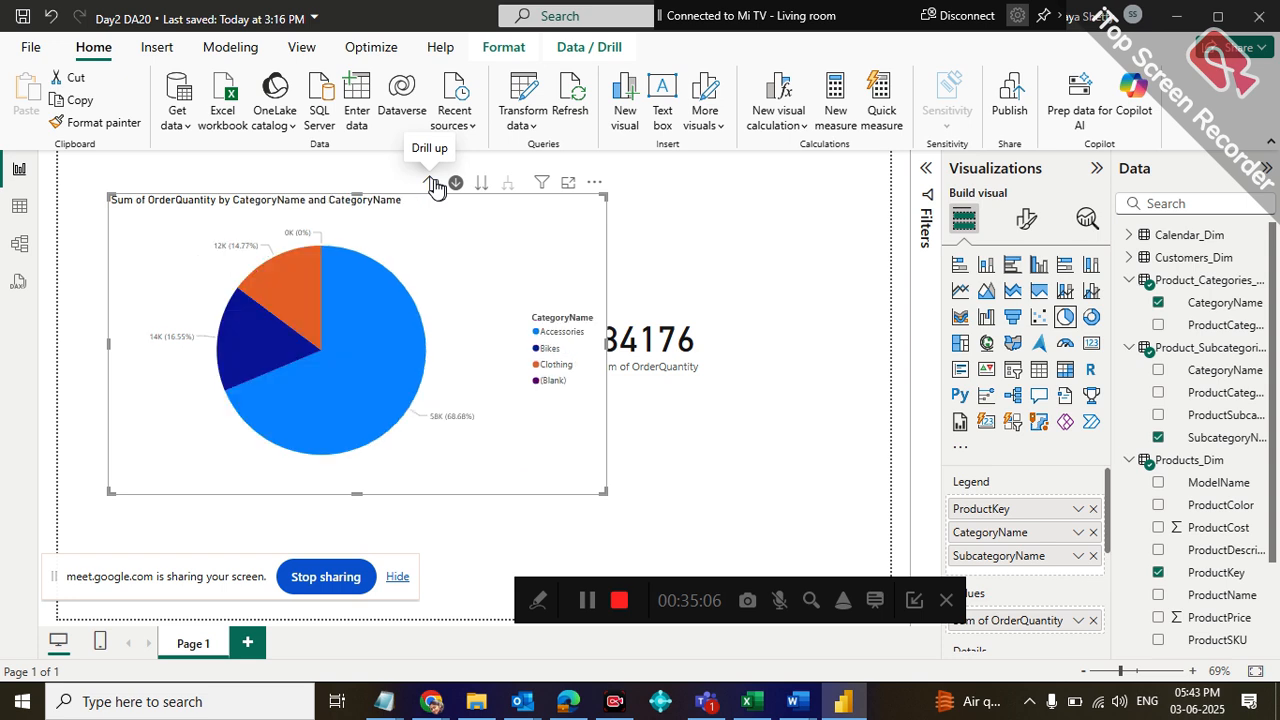
left_click(433, 184)
left_click(767, 261)
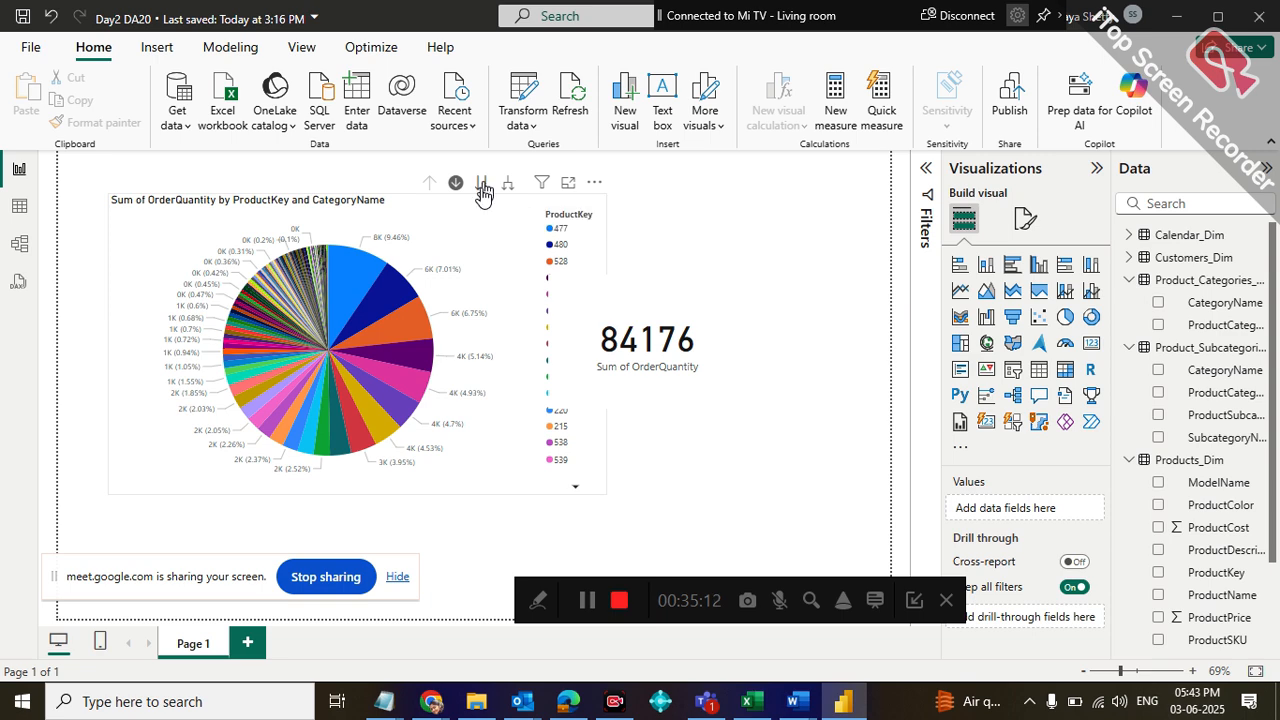
left_click(481, 184)
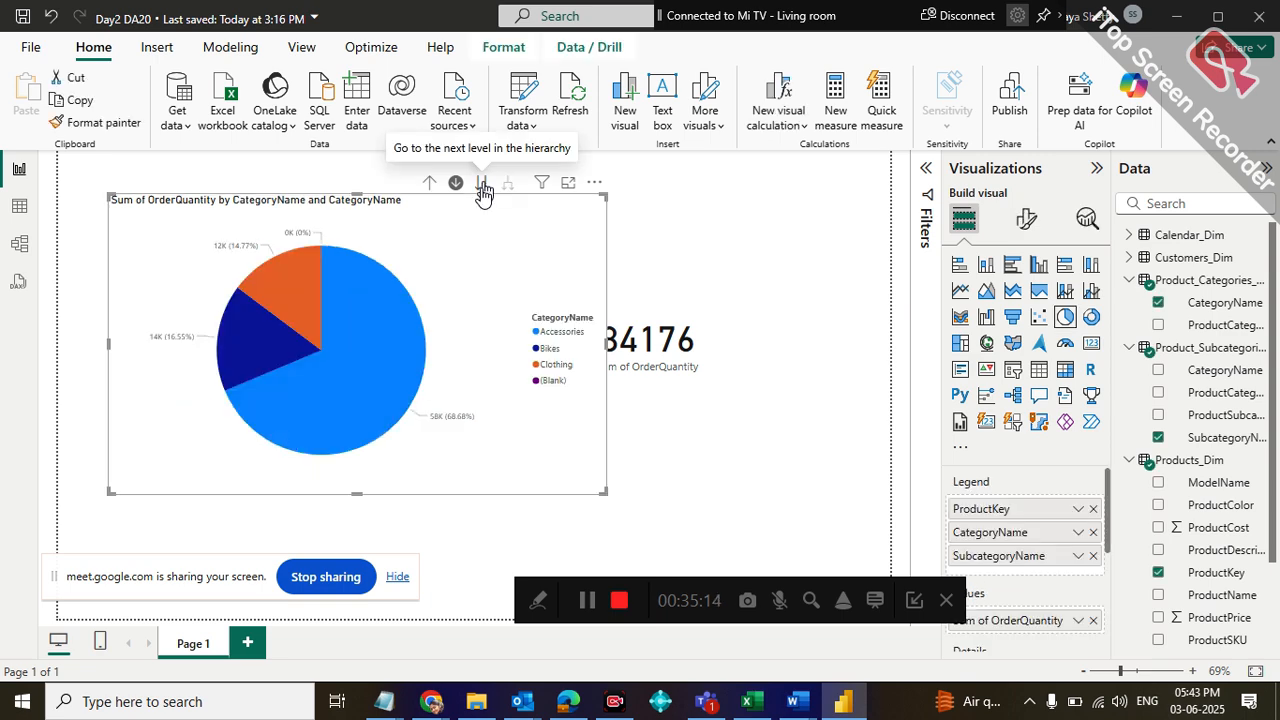
left_click(483, 186)
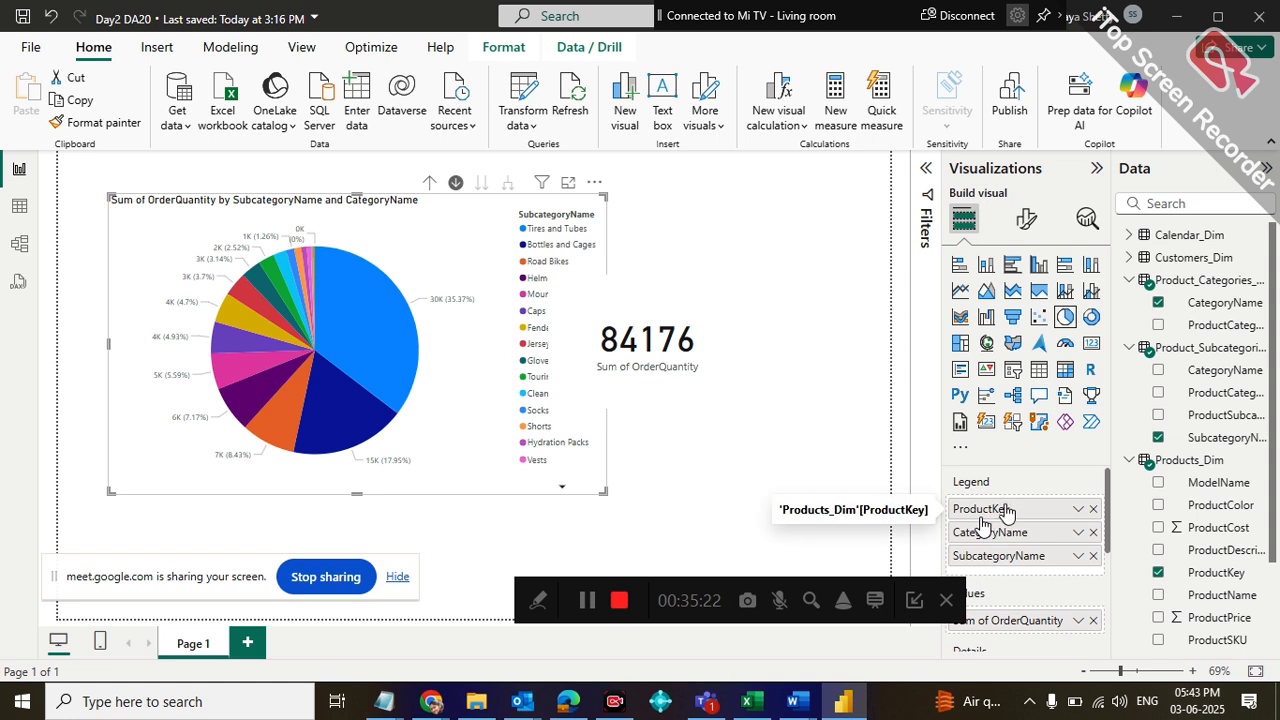
Move ProductKey below SubcategoryName in the pie chart's legend, and drill up to the category level
left_click_drag(1005, 513, 1012, 576)
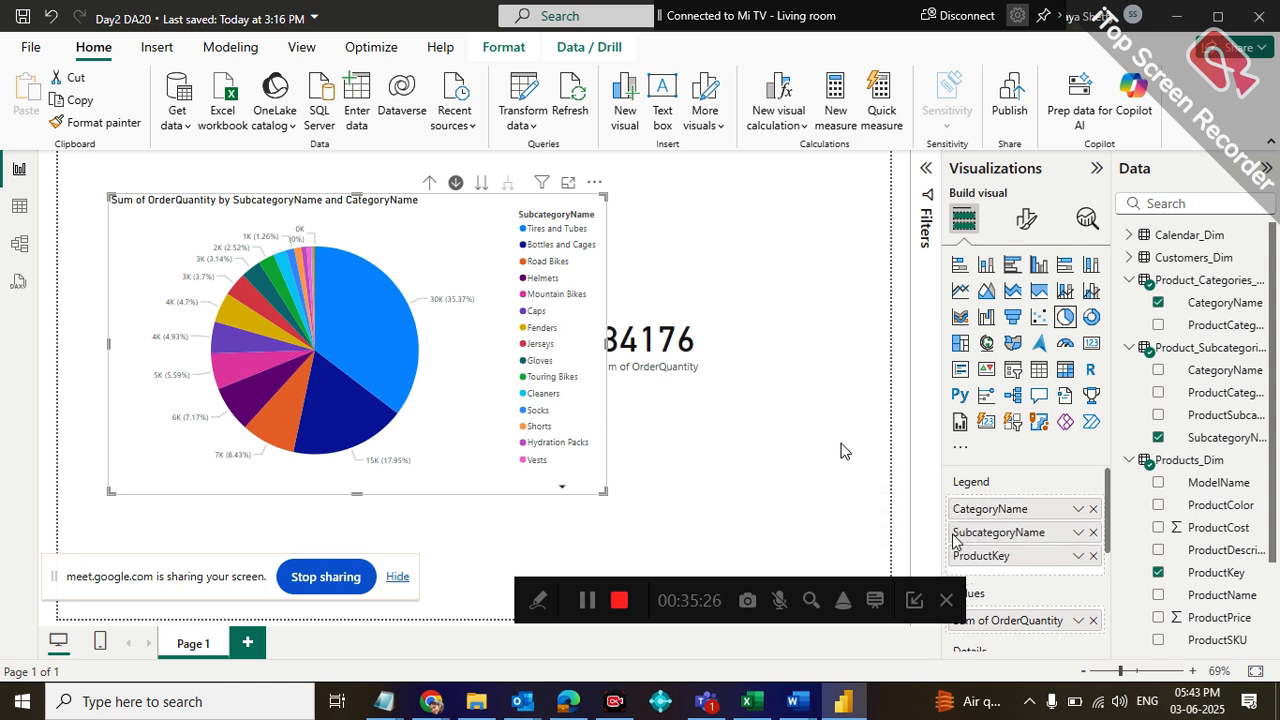
left_click(431, 184)
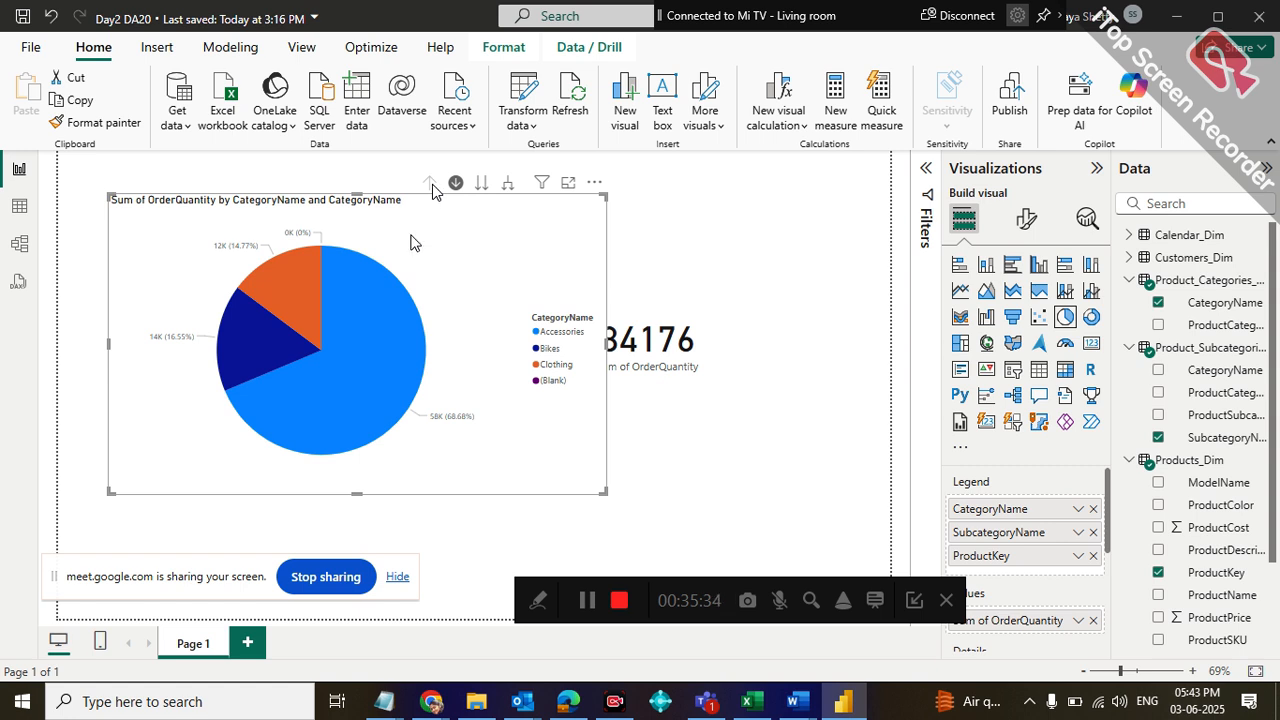
Drill into Accessories and its Tires and Tubes subcategory down to product keys, and drill back up to categories
mouse_move(360, 370)
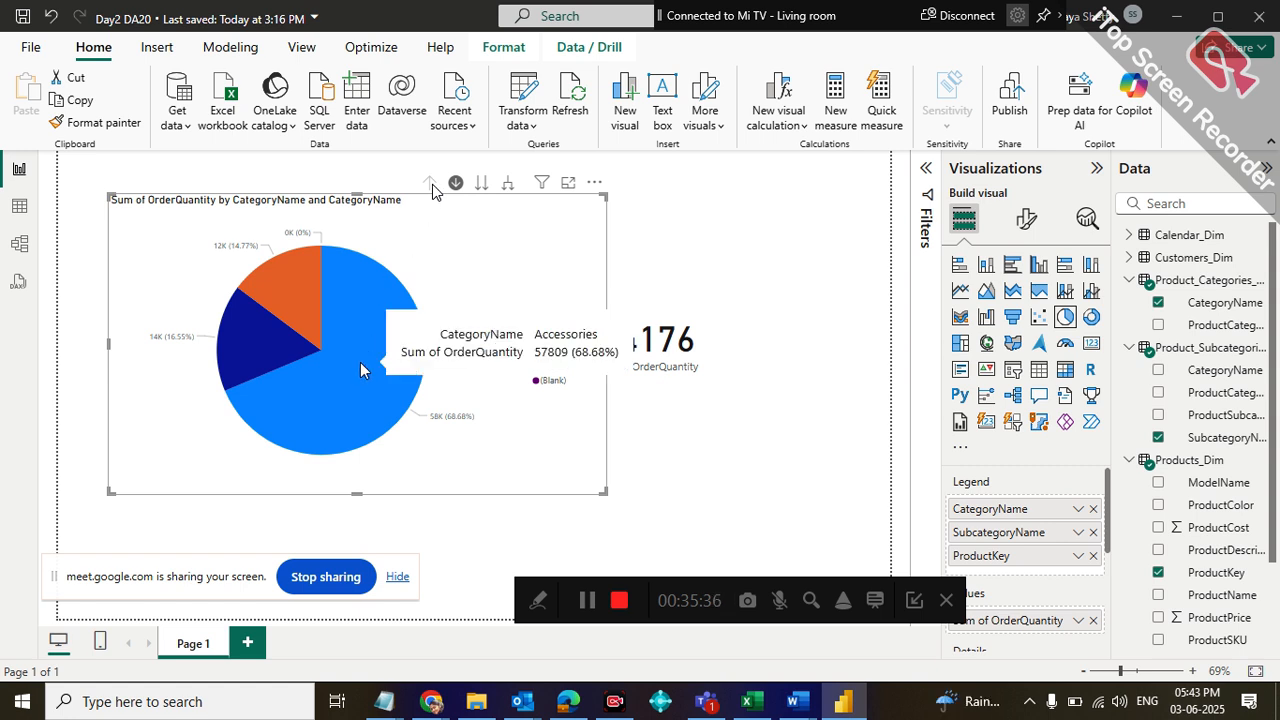
left_click(360, 370)
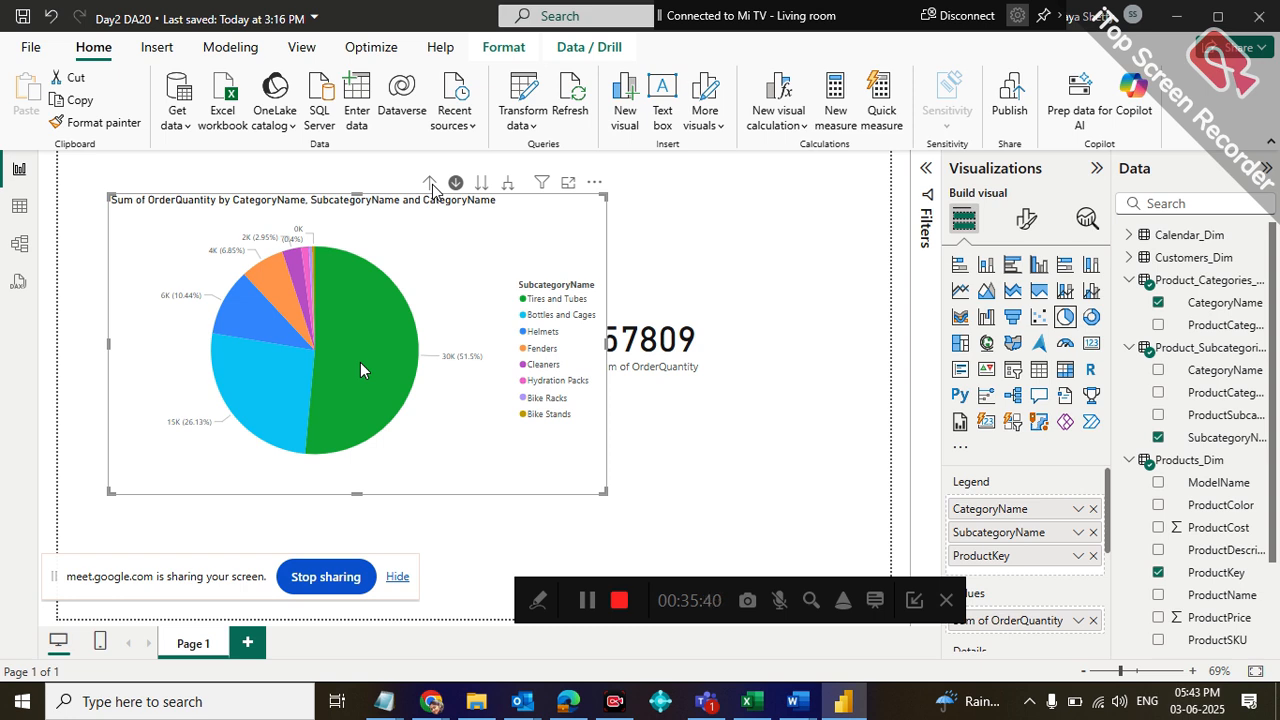
left_click(361, 369)
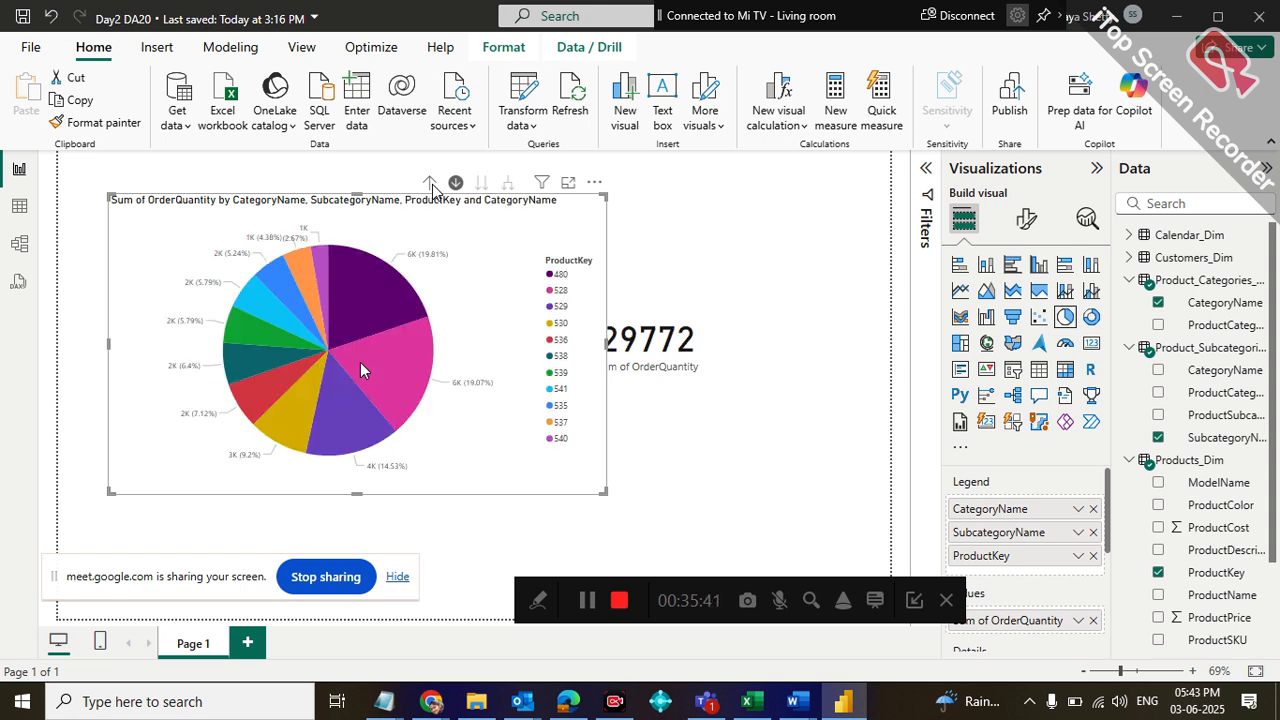
left_click(428, 183)
left_click(429, 183)
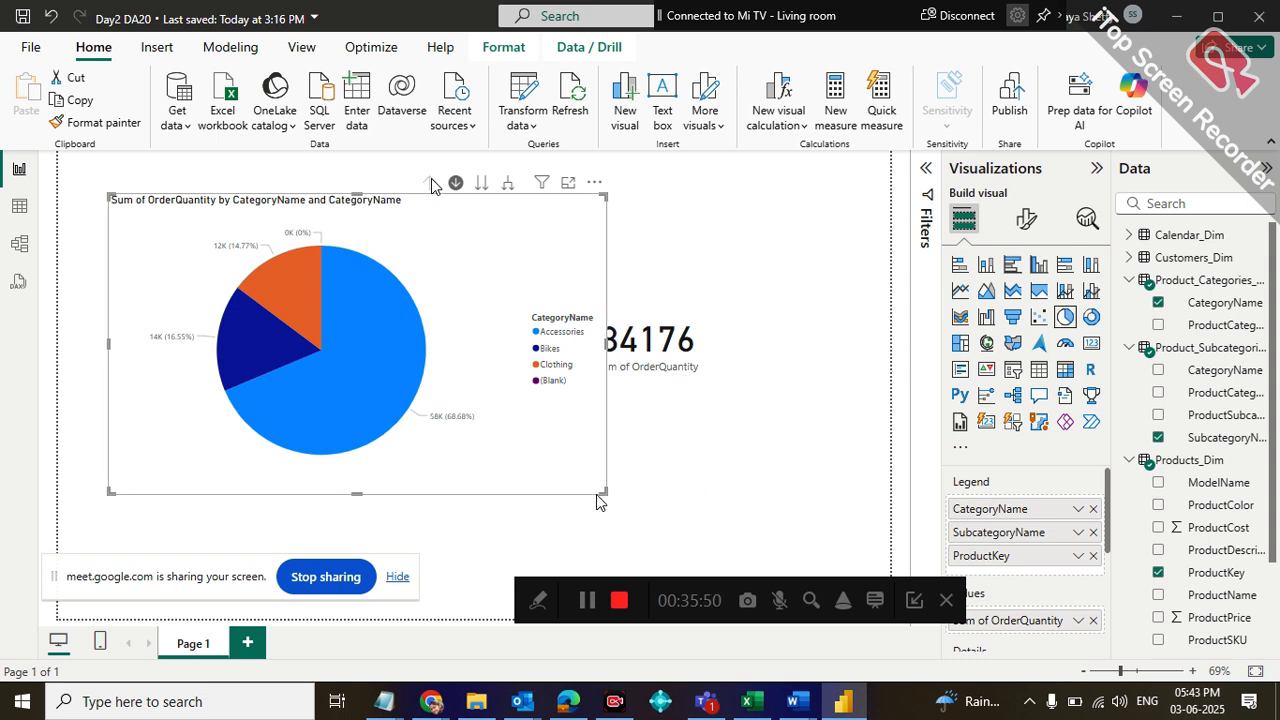
Shrink the pie chart so that it no longer overlaps the order quantity card
left_click_drag(596, 490, 416, 452)
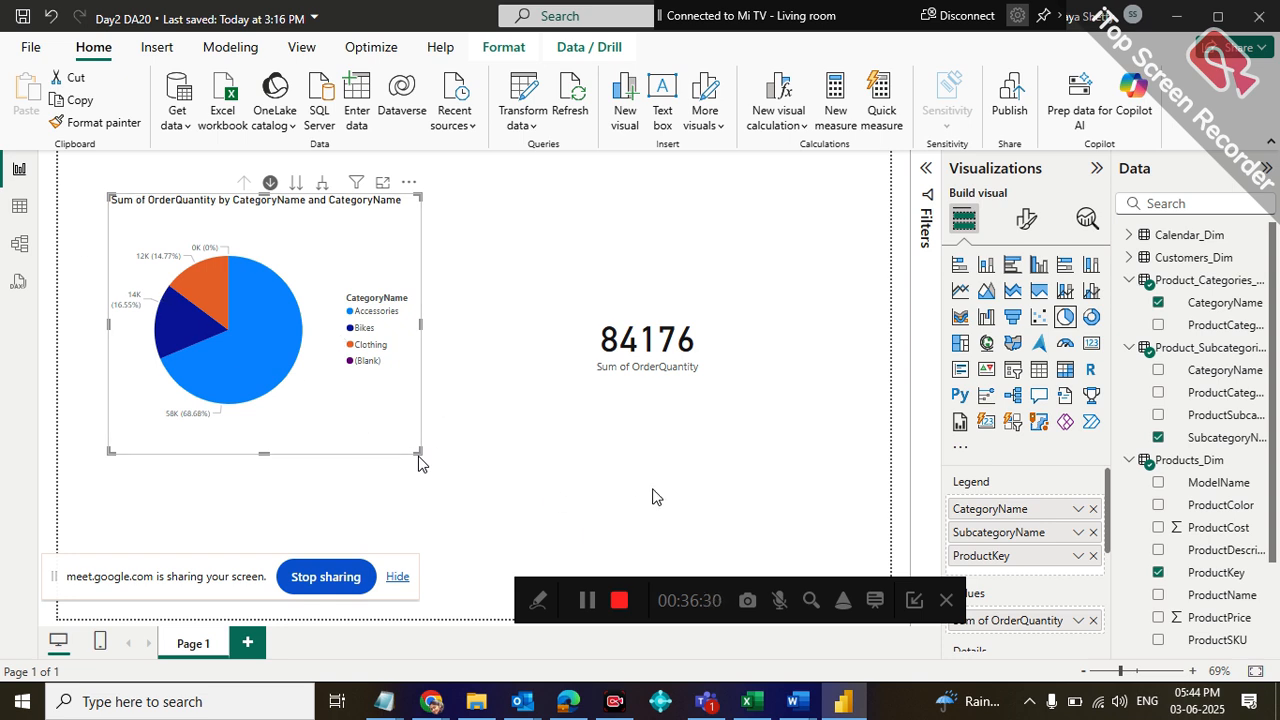
left_click_drag(526, 592, 660, 588)
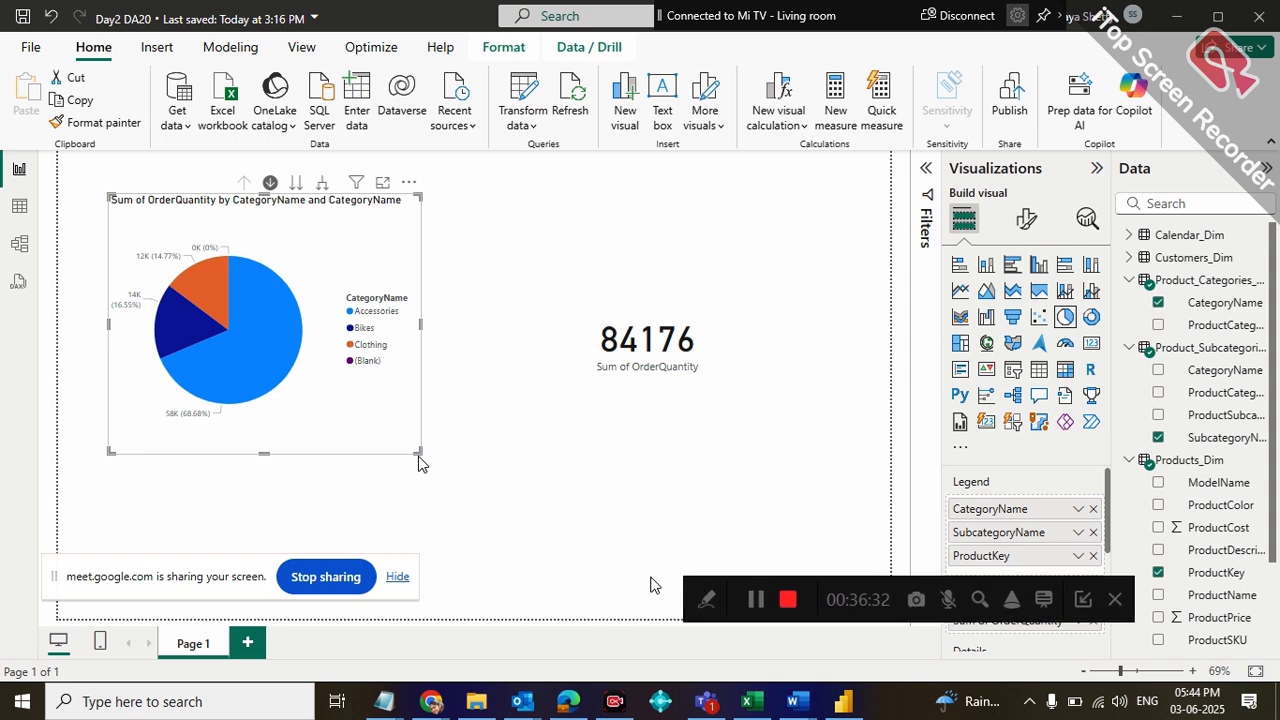
left_click_drag(78, 573, 246, 592)
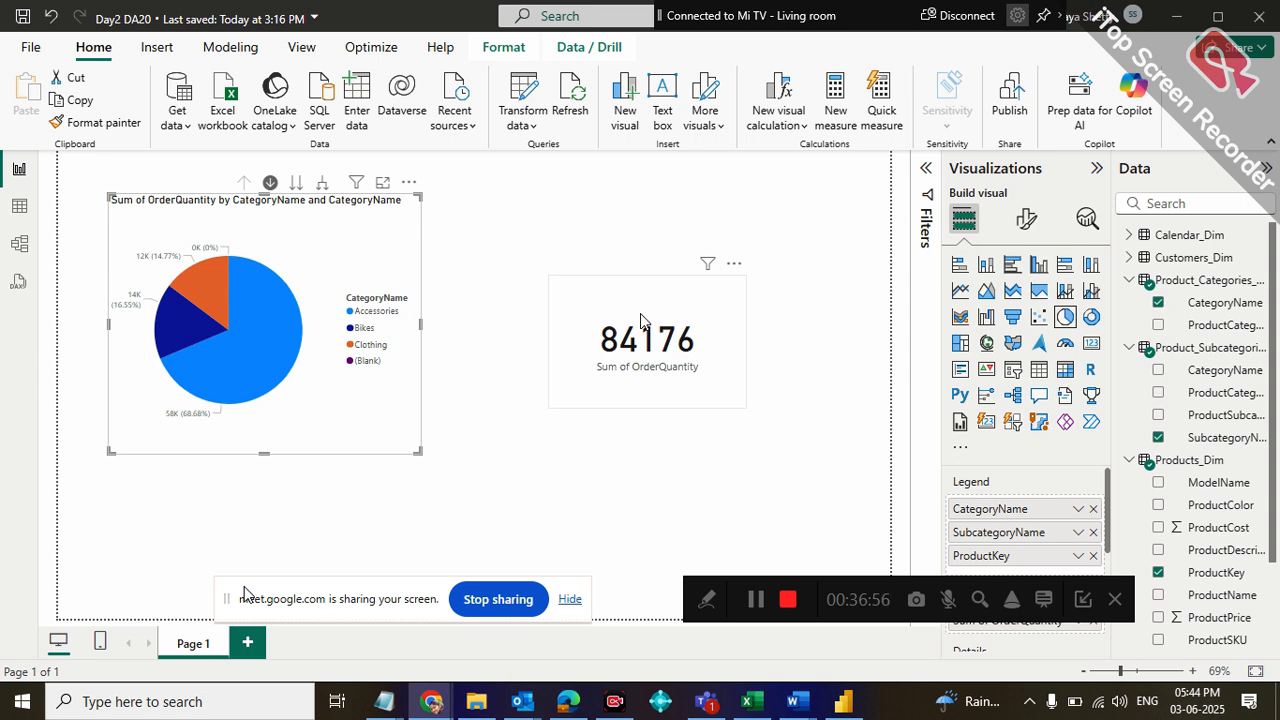
Show the filters for the order quantity card, and examine its OrderQuantity filter conditions and the sort options for filters on all pages
left_click(645, 322)
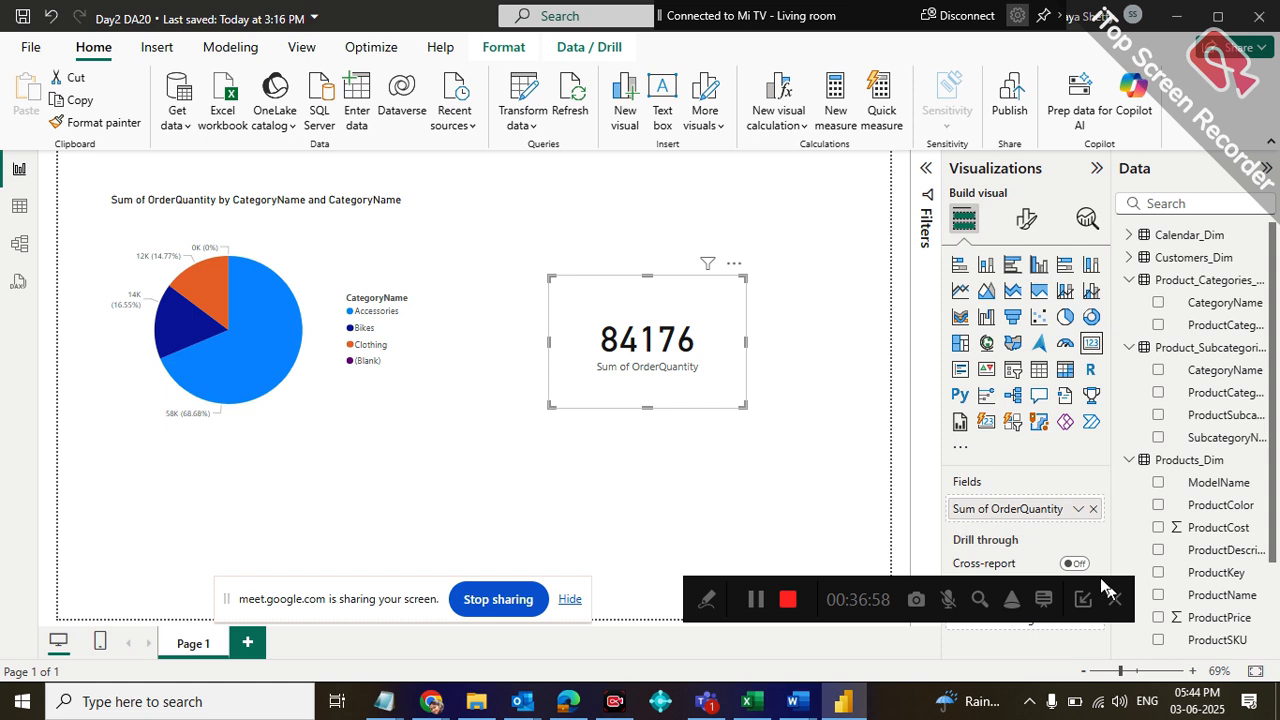
left_click_drag(701, 580, 696, 626)
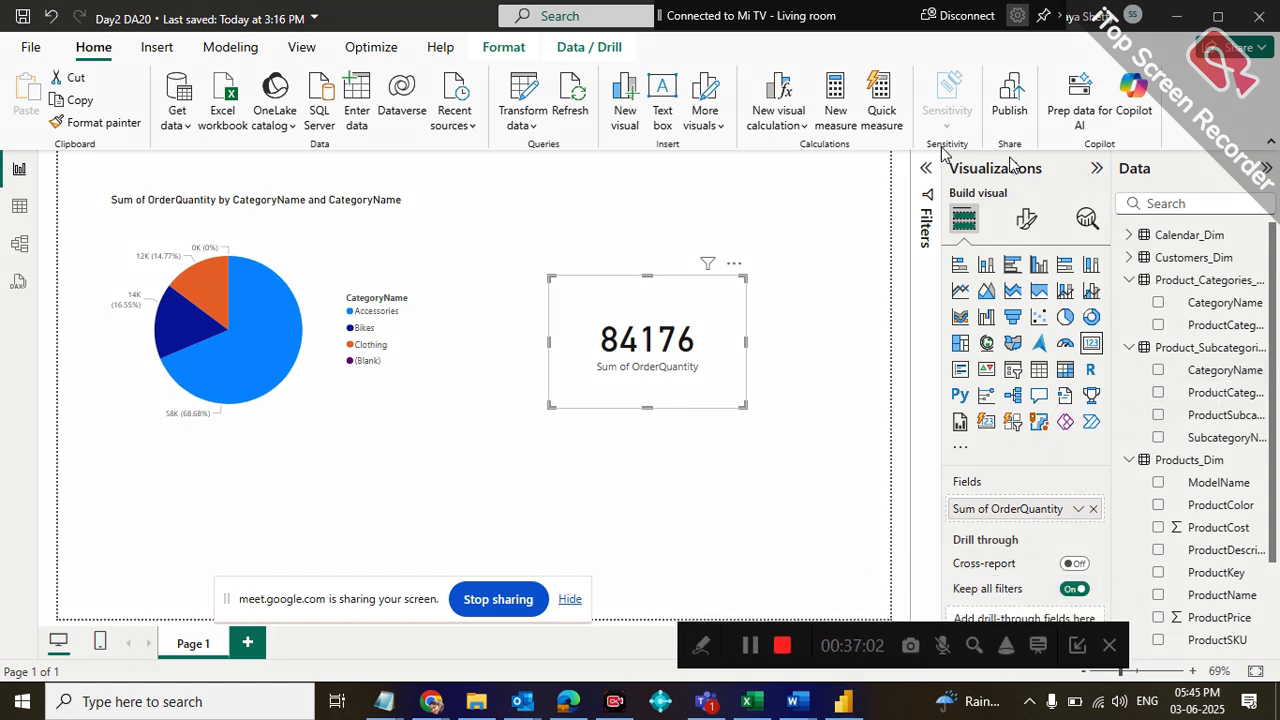
left_click(925, 166)
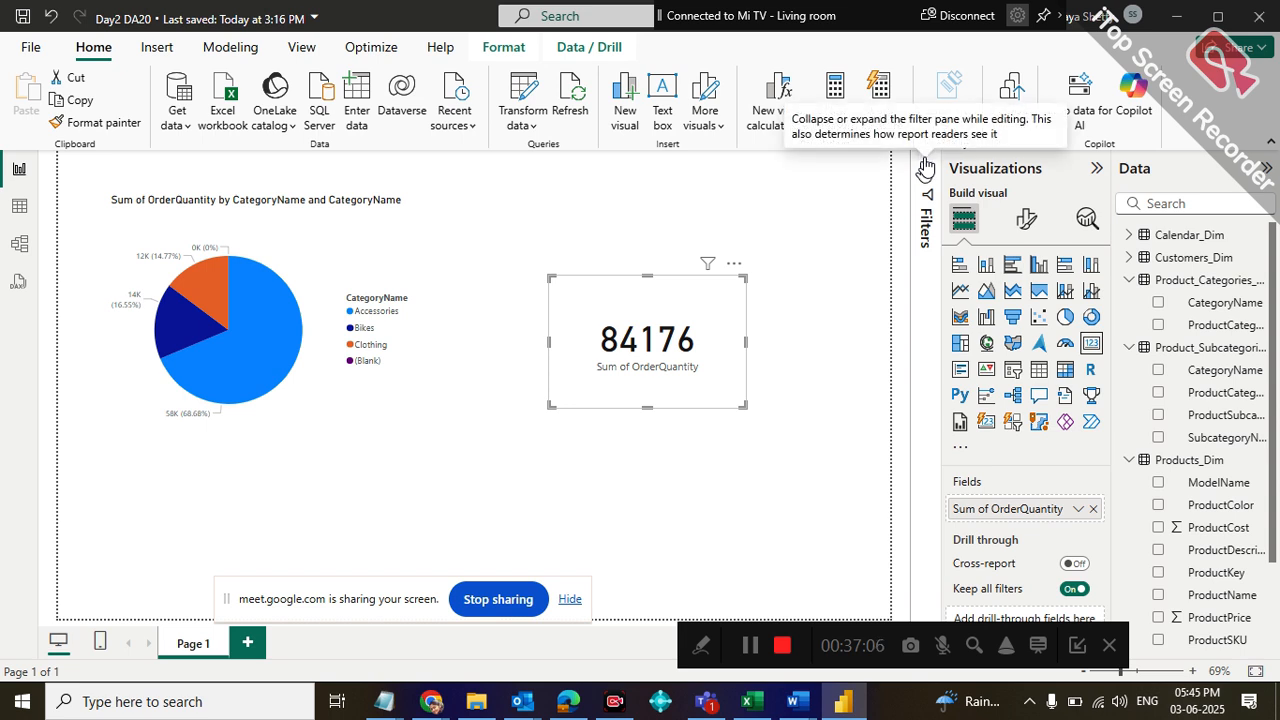
left_click(925, 166)
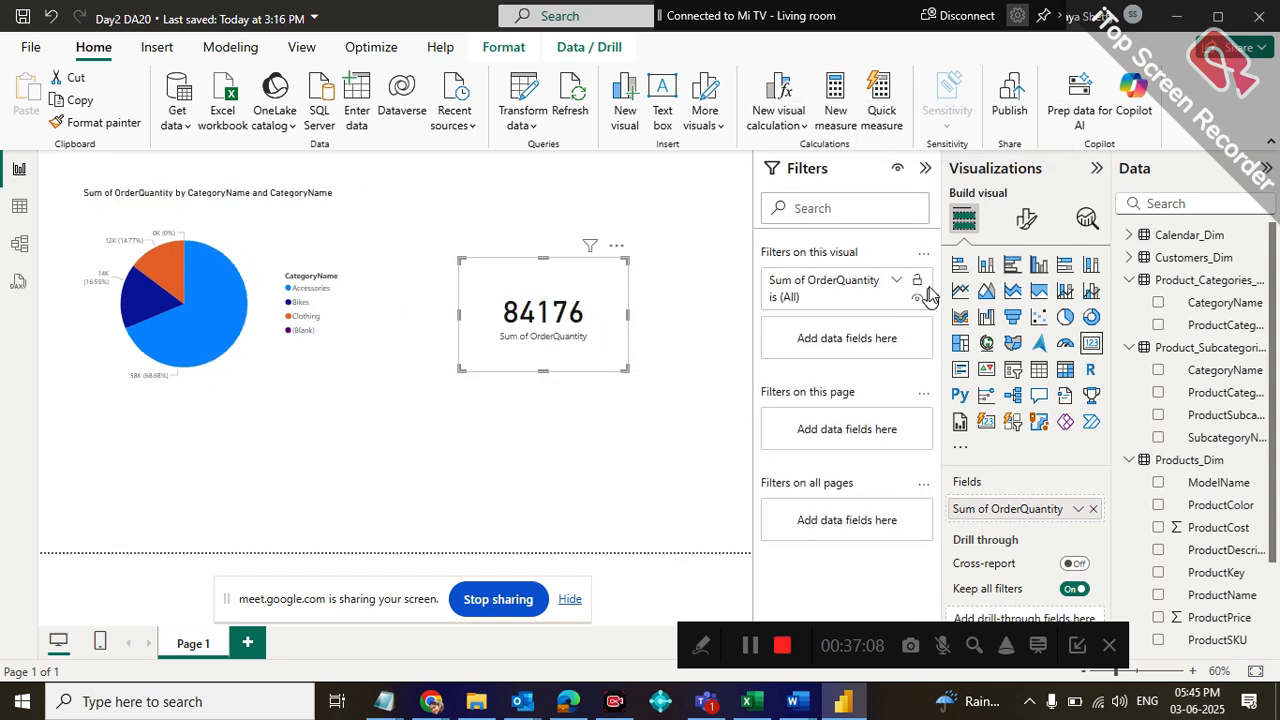
left_click(897, 282)
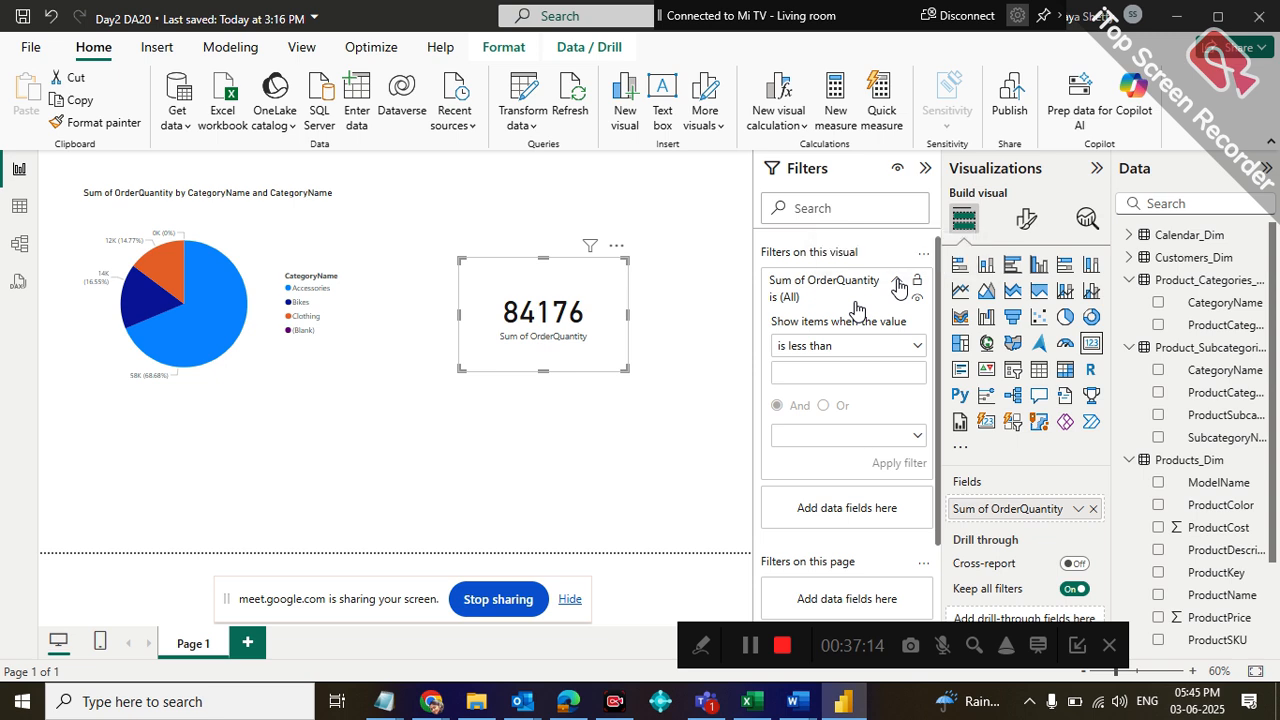
left_click(897, 284)
left_click(897, 284)
left_click(897, 284)
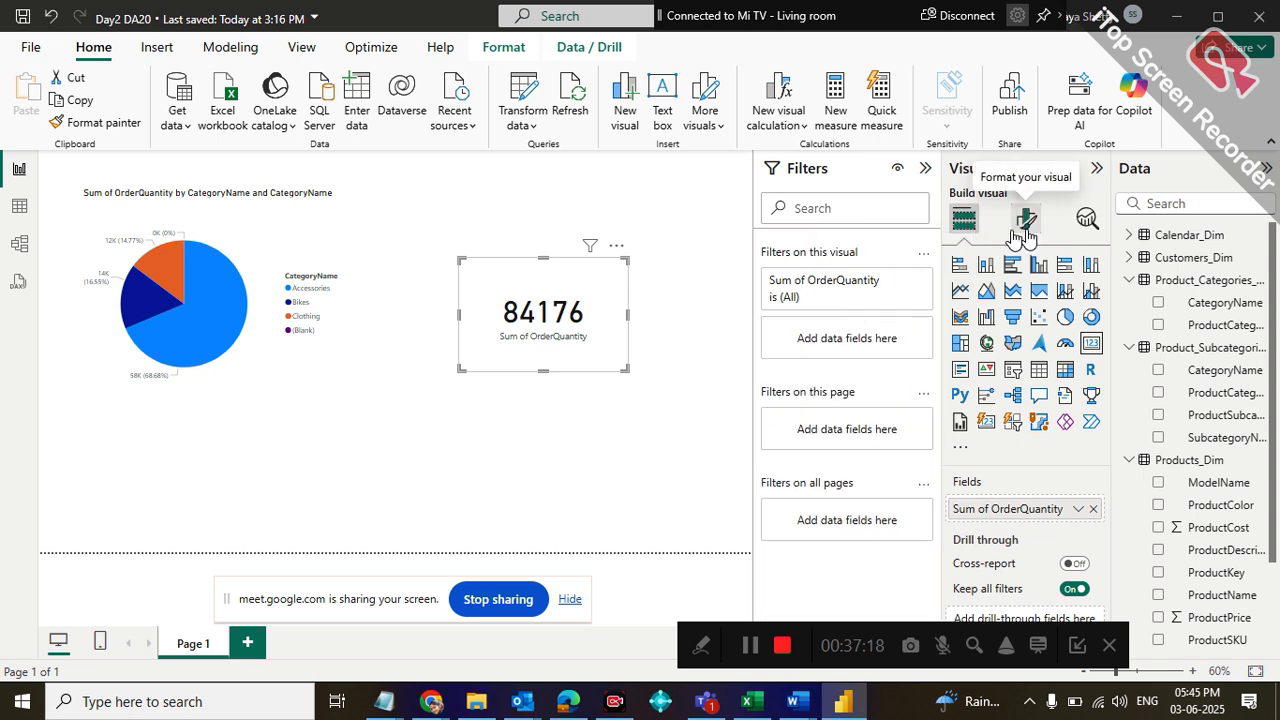
left_click_drag(689, 627, 342, 634)
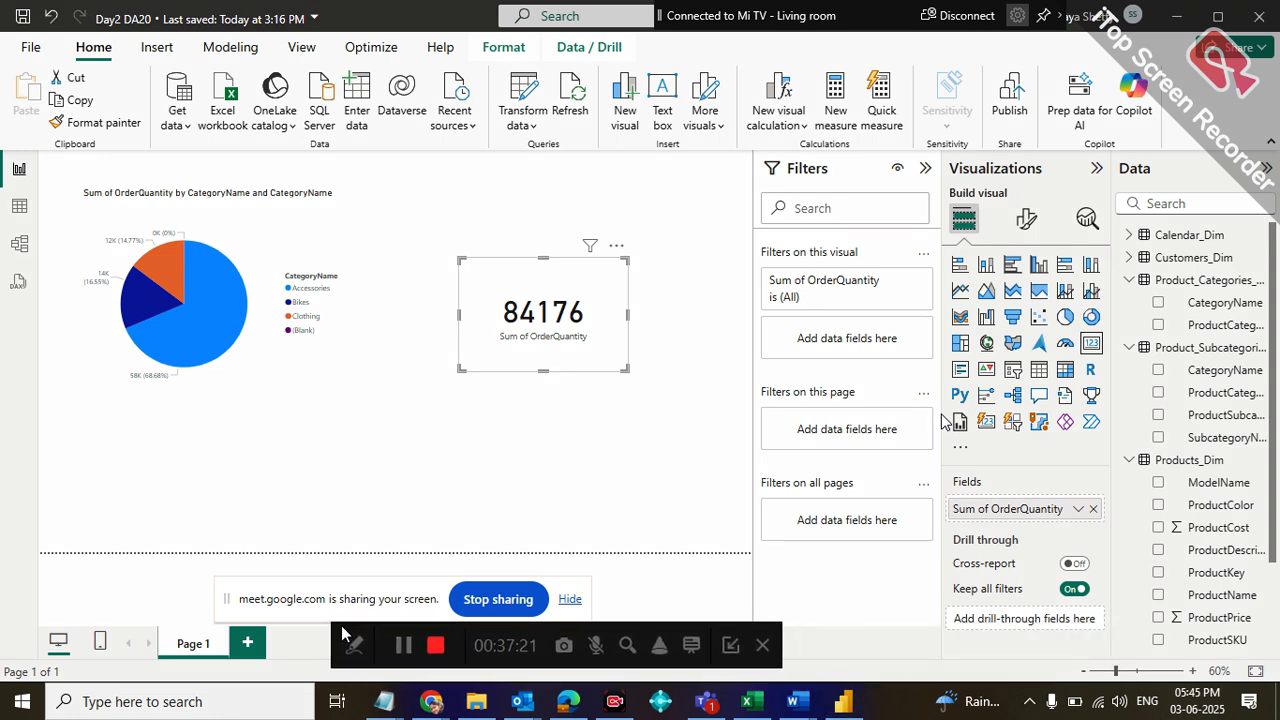
left_click(926, 485)
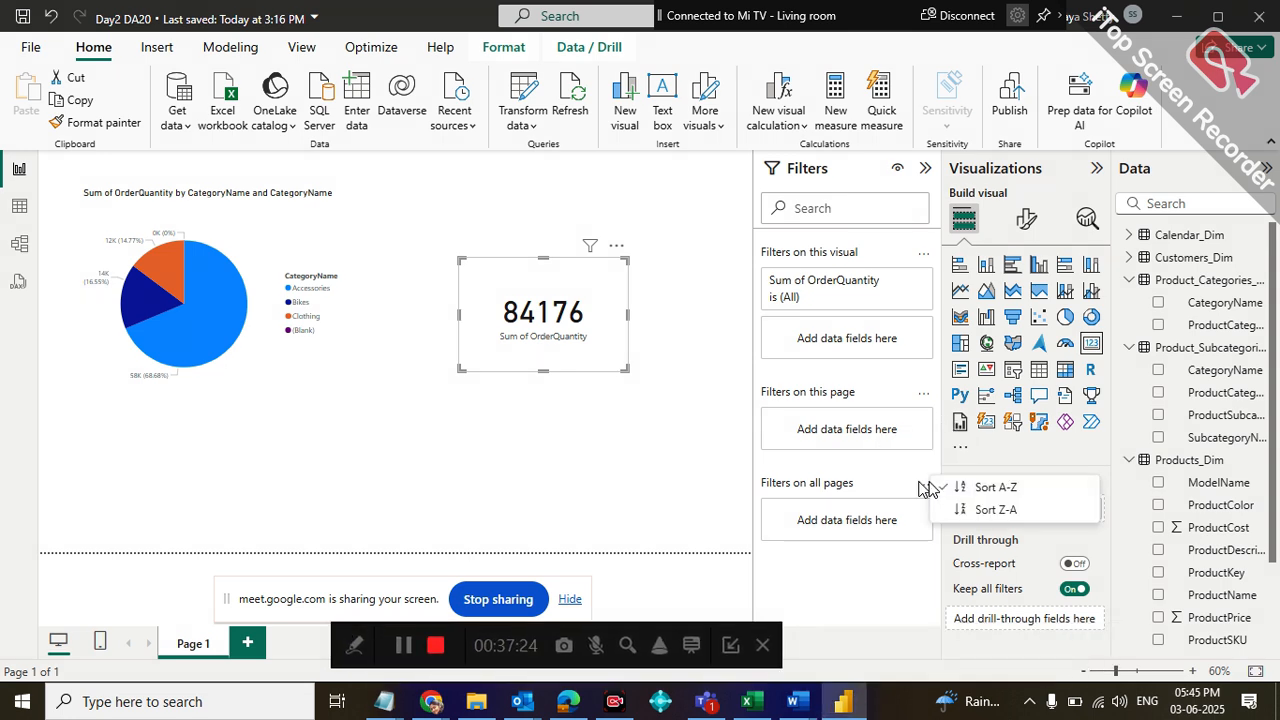
left_click(914, 492)
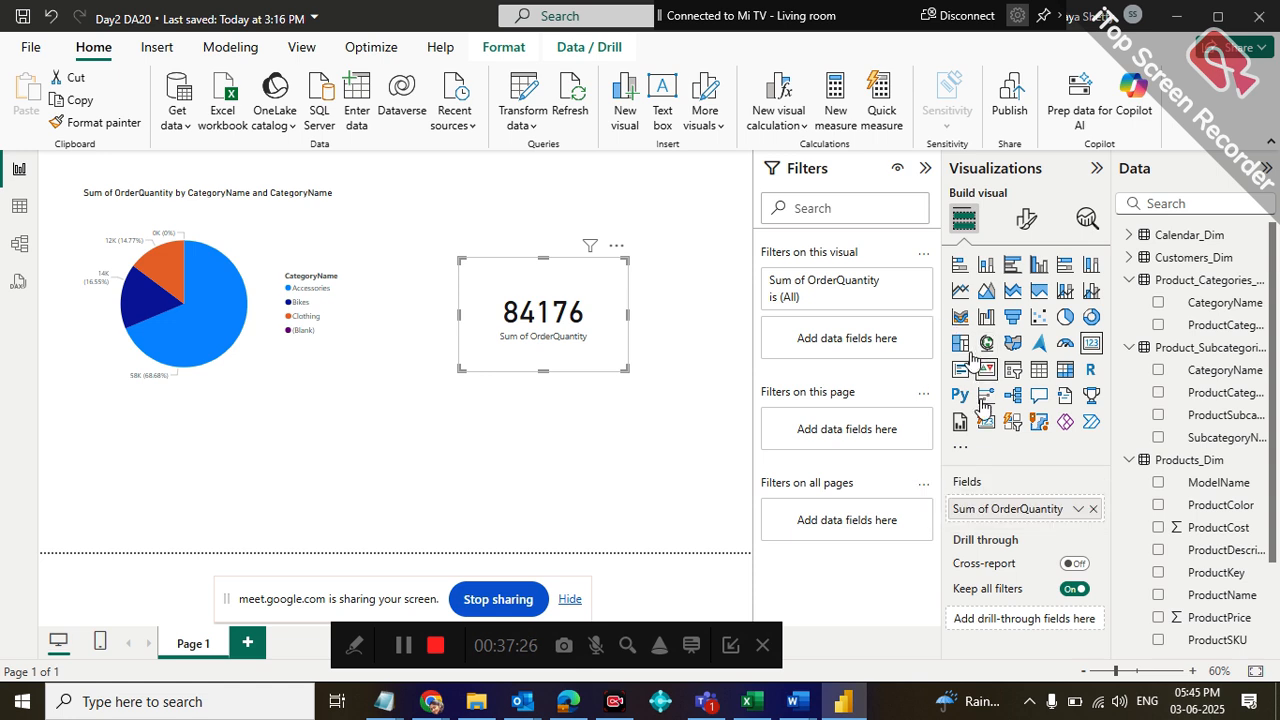
Switch the order quantity card's aggregation to Average, and set it back to Sum
left_click(1077, 510)
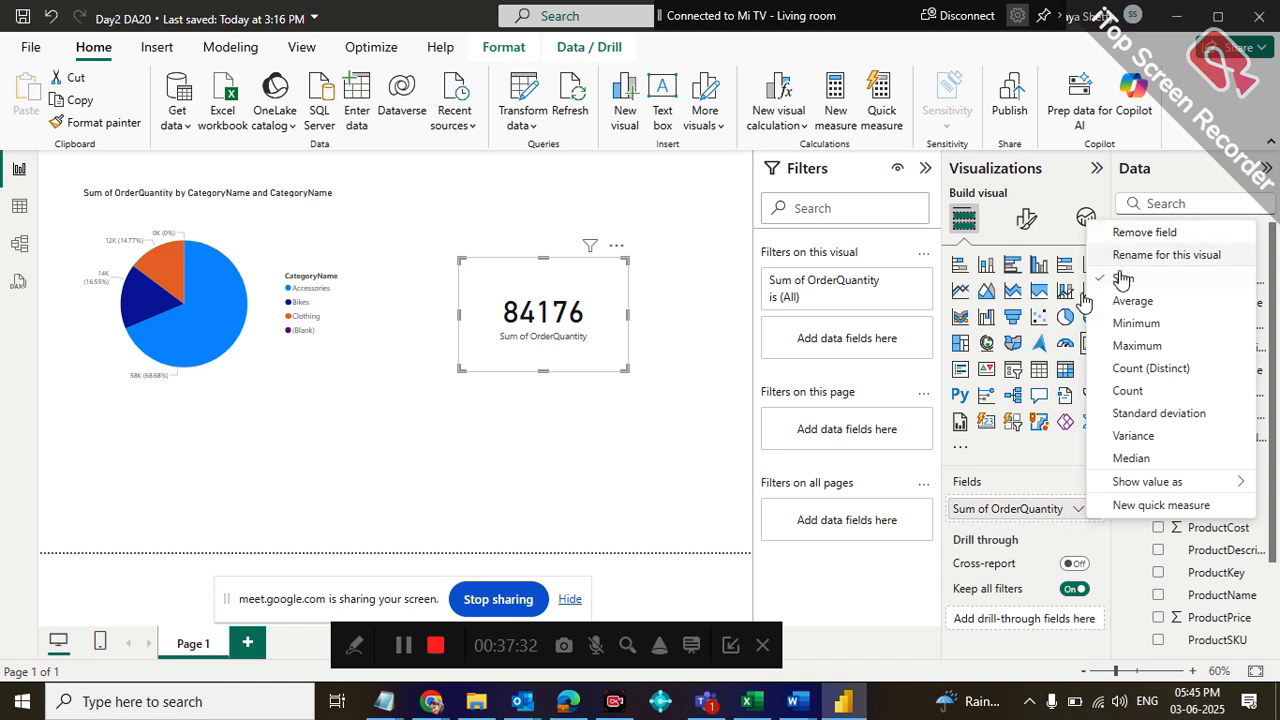
left_click(1121, 303)
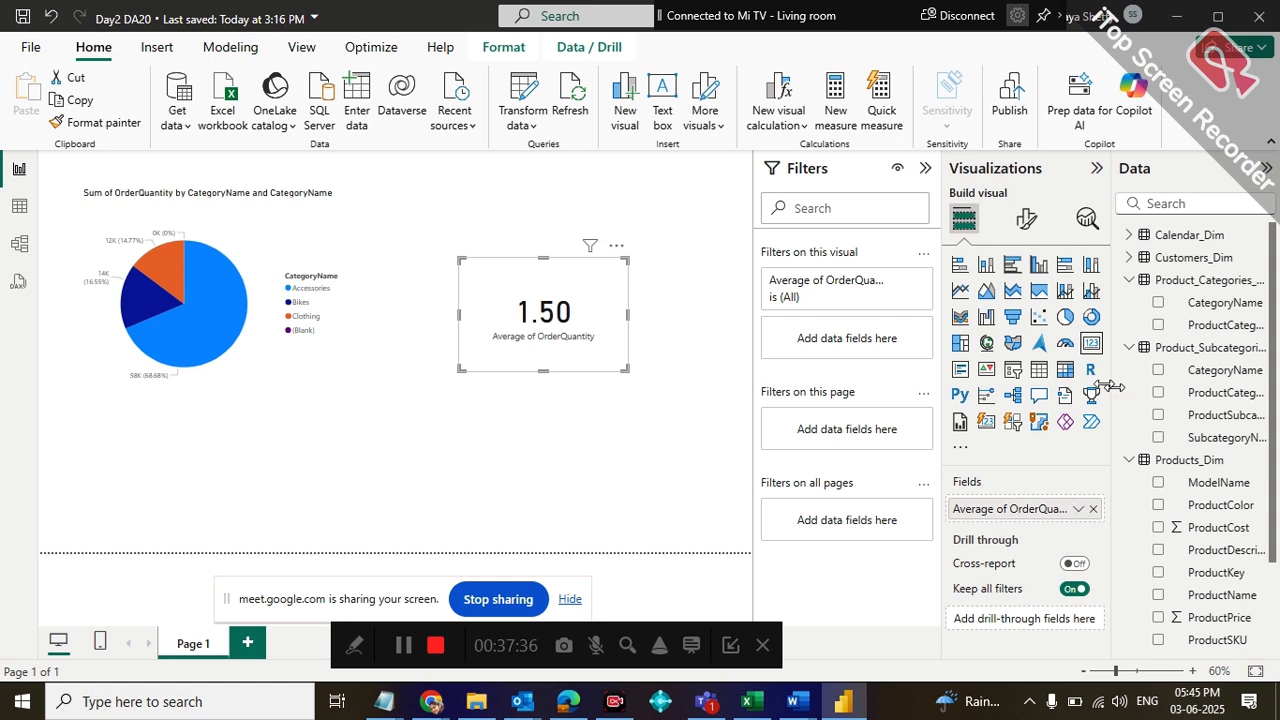
left_click(1078, 509)
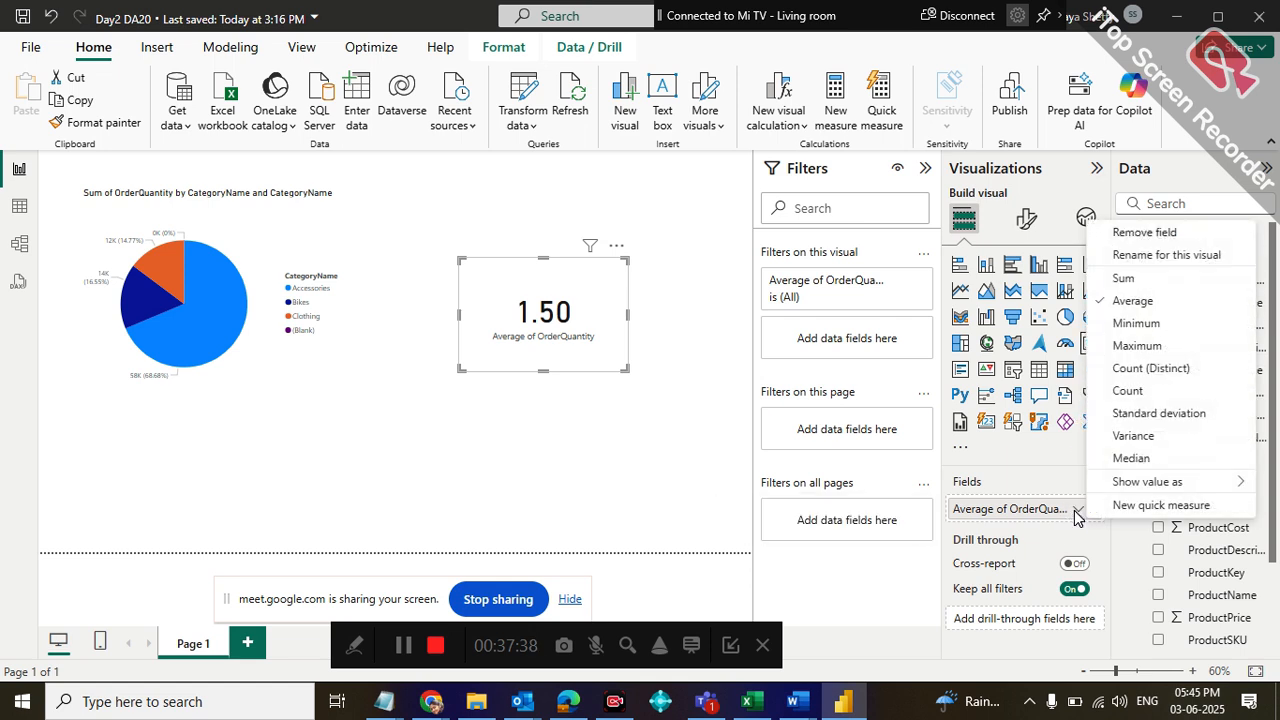
left_click(1124, 278)
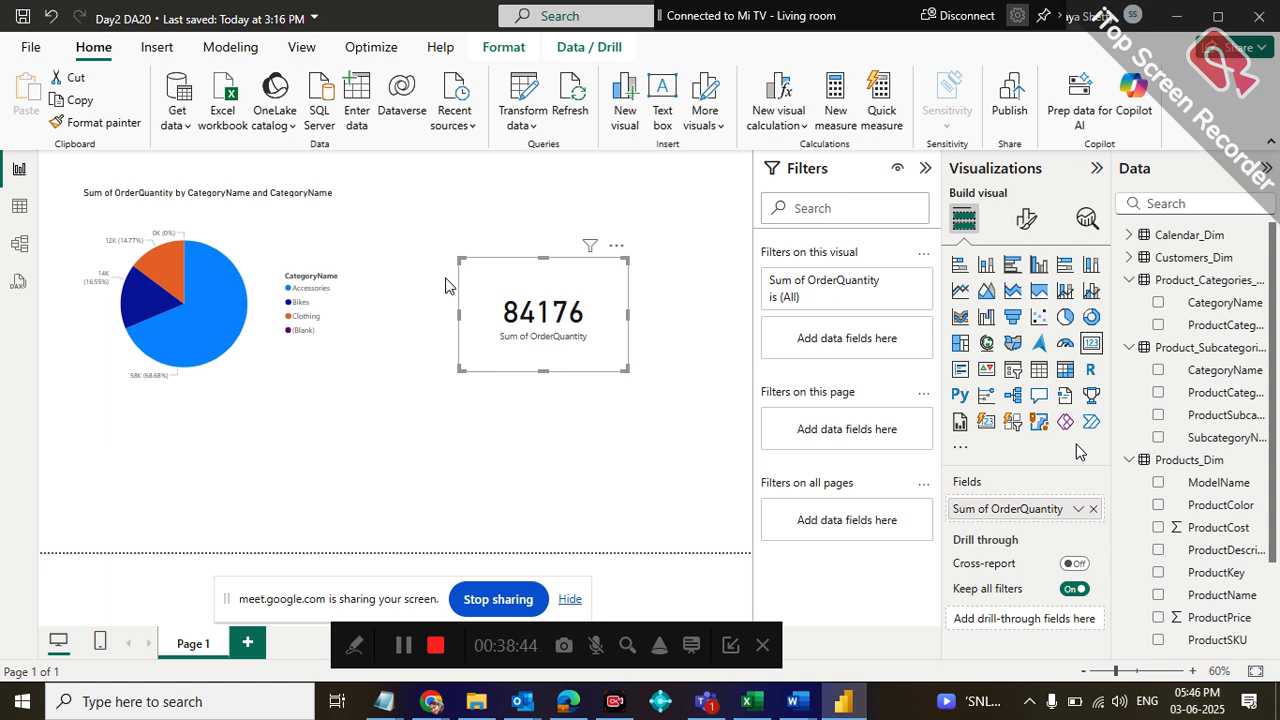
Open the Sales_Fact table in Table view and delete its Order QTY Sum column
left_click(20, 218)
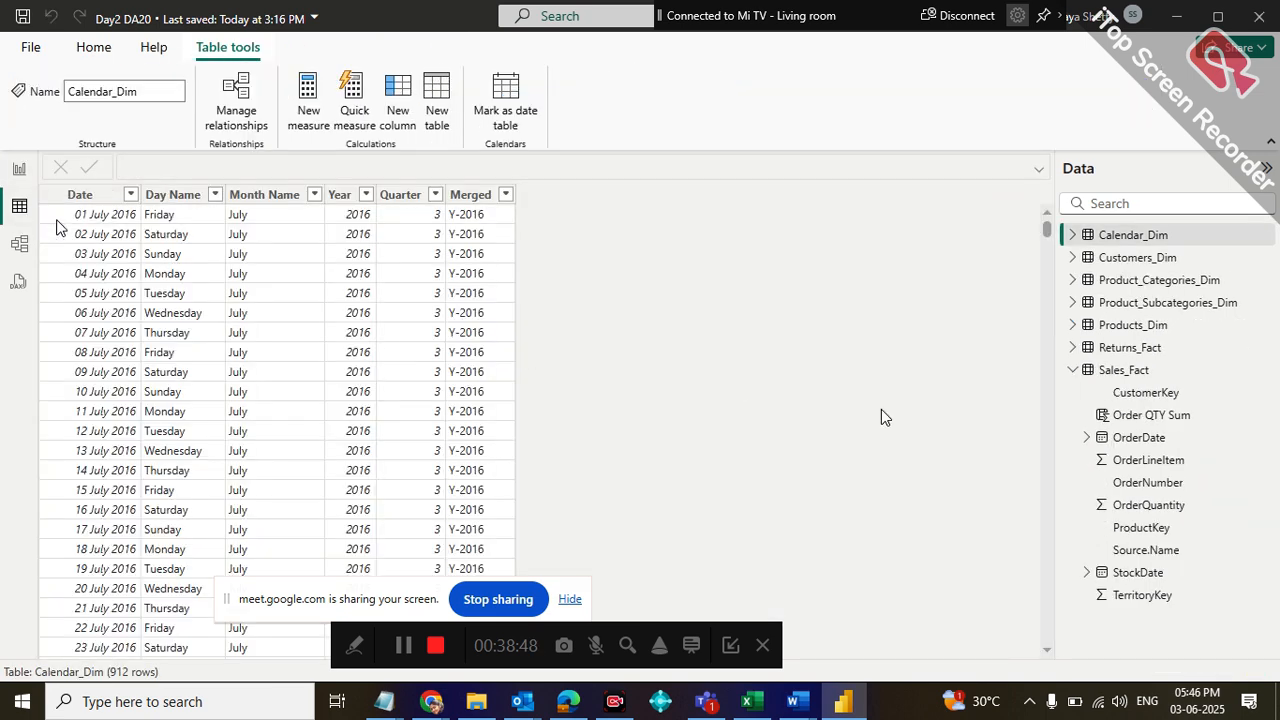
left_click(1122, 372)
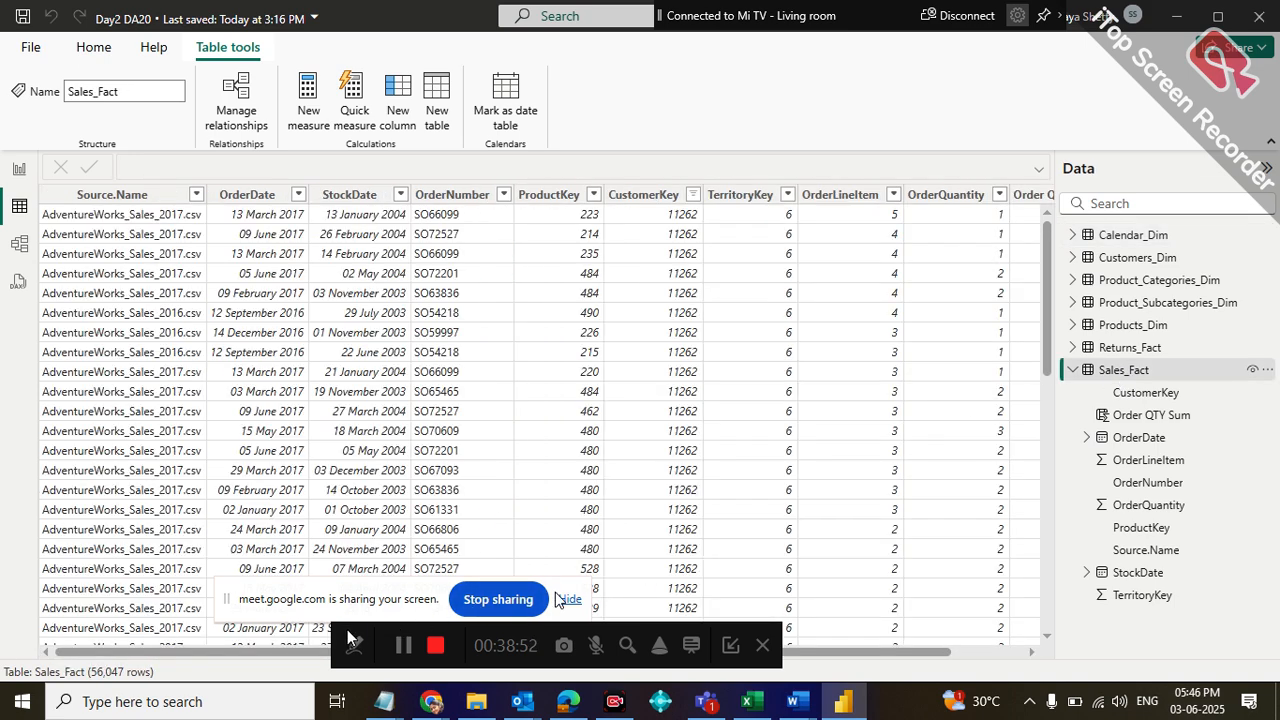
left_click_drag(350, 638, 43, 655)
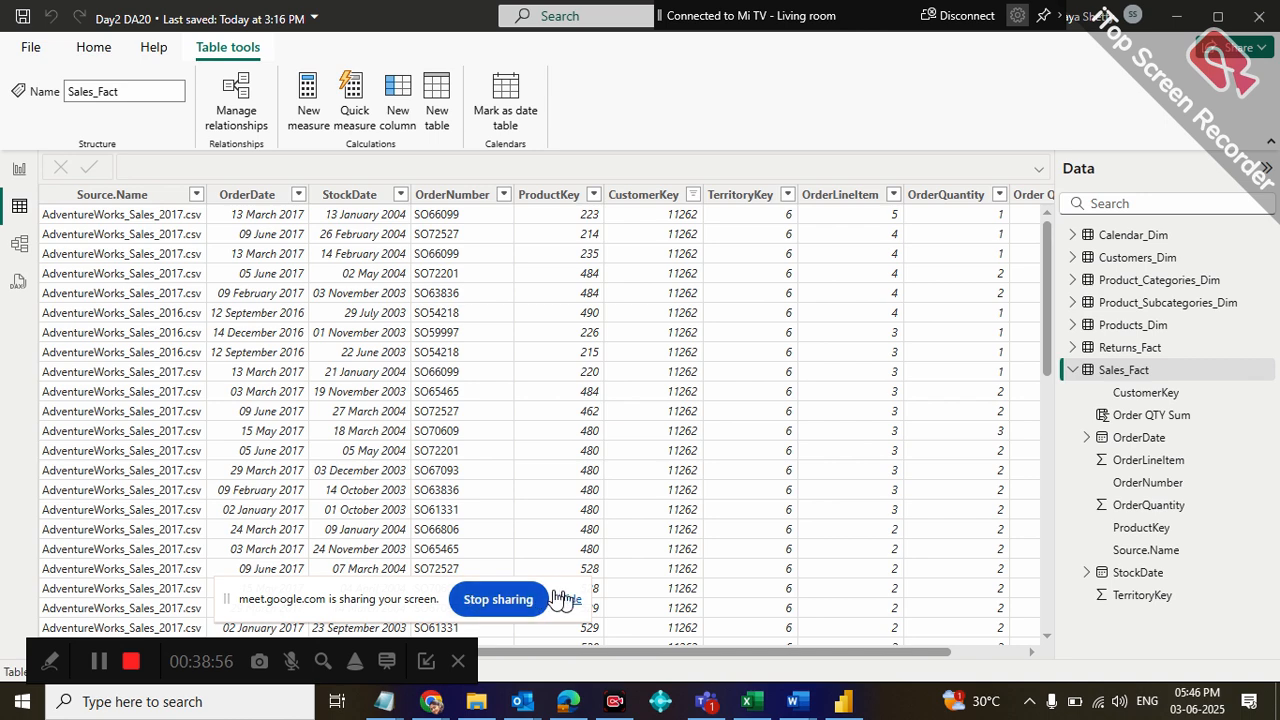
left_click(562, 598)
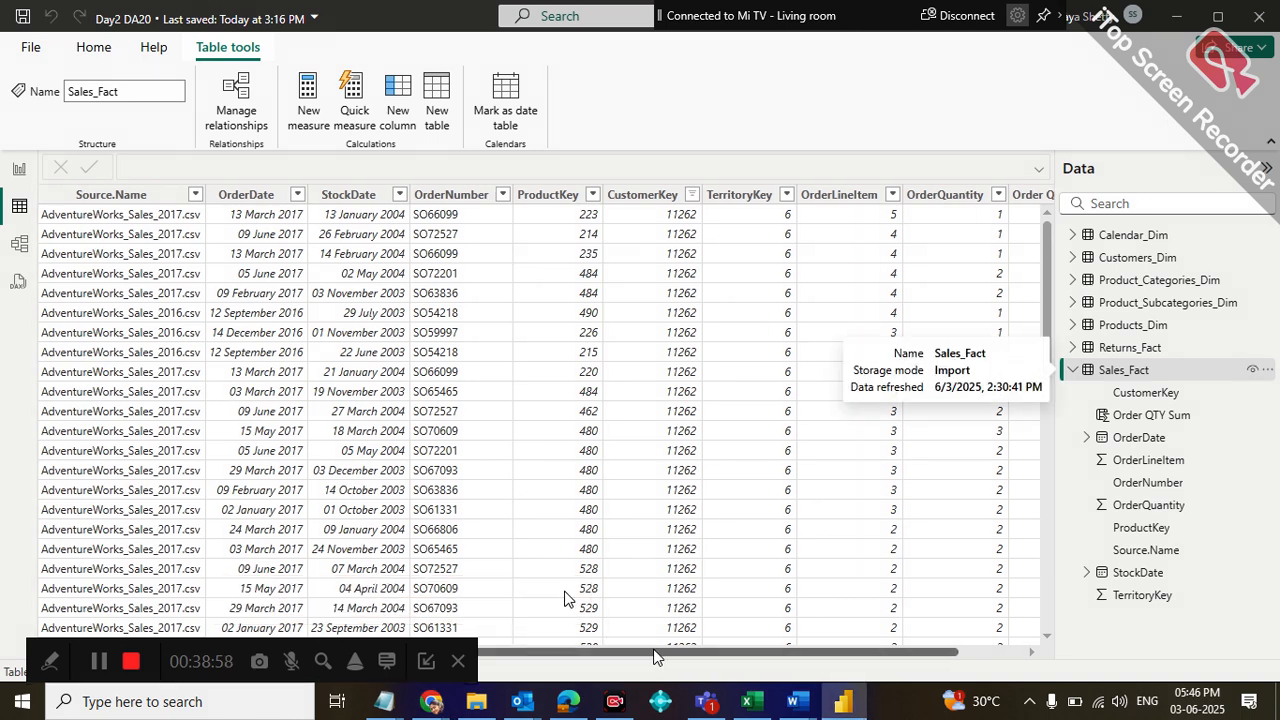
left_click_drag(640, 655, 680, 655)
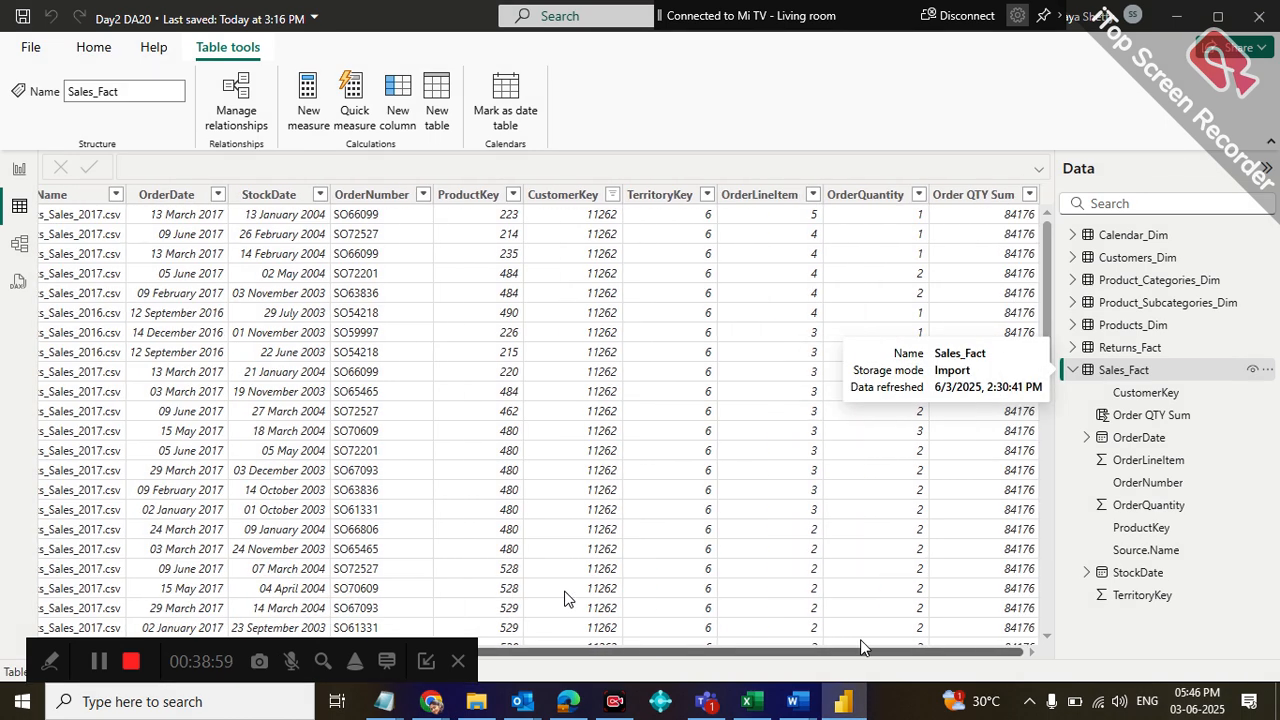
left_click(960, 193)
right_click(962, 193)
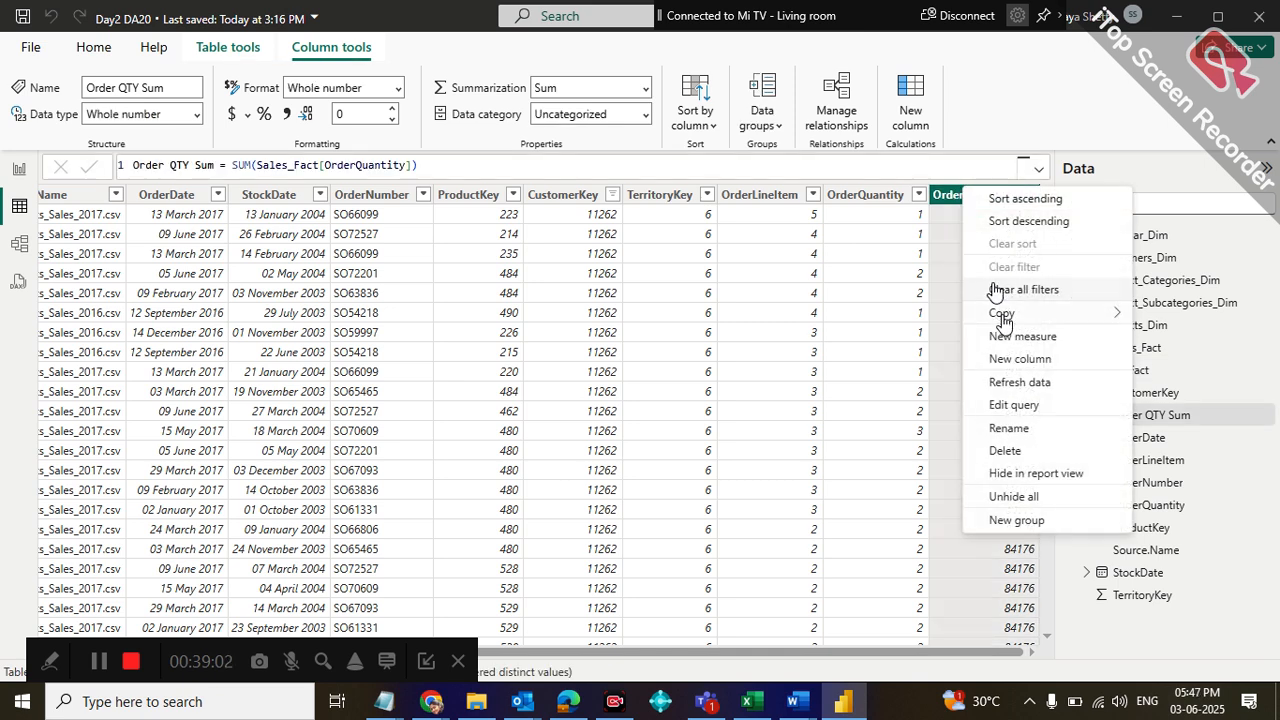
left_click(1008, 452)
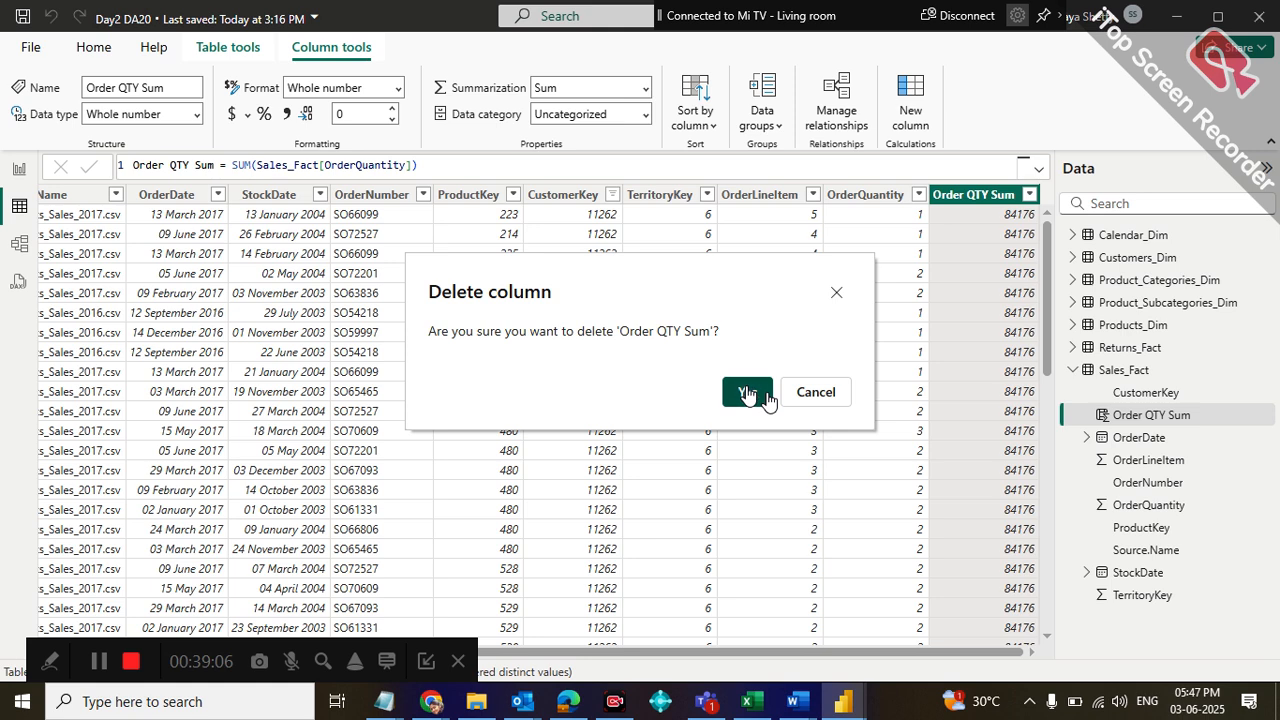
left_click(748, 392)
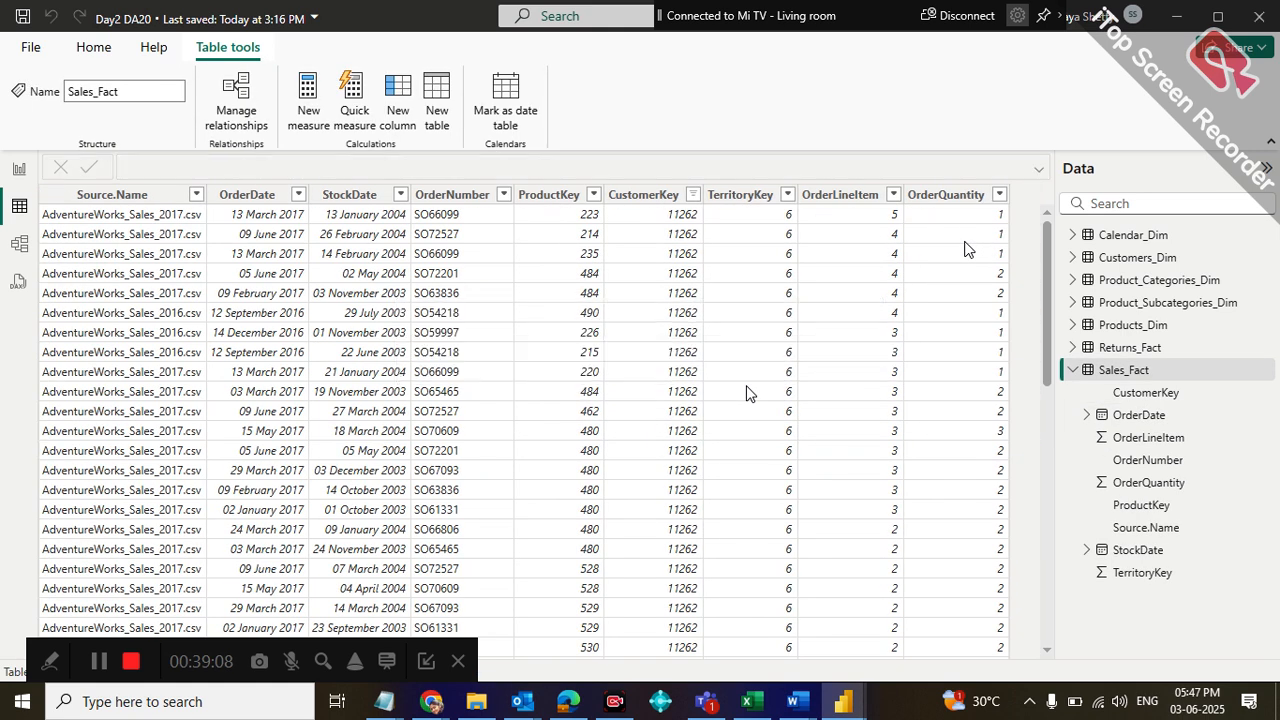
Start a new calculated column named SUMQty in the Sales_Fact table
left_click(946, 200)
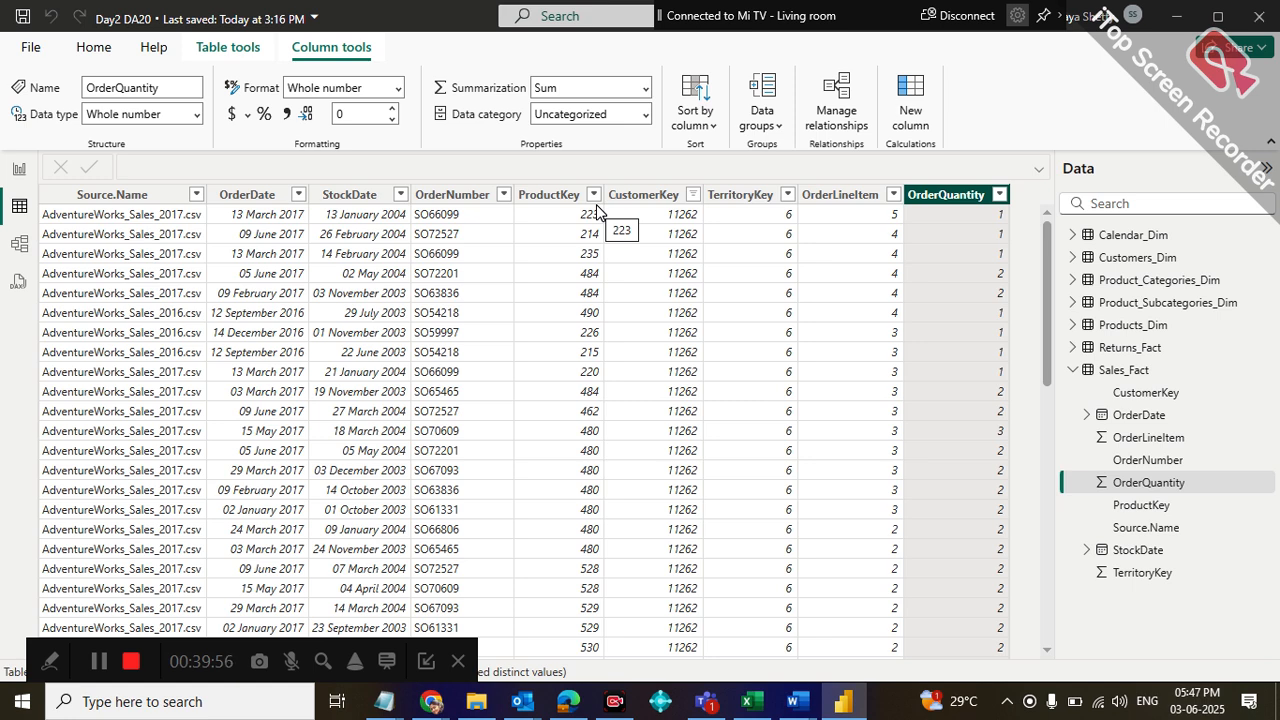
left_click(232, 50)
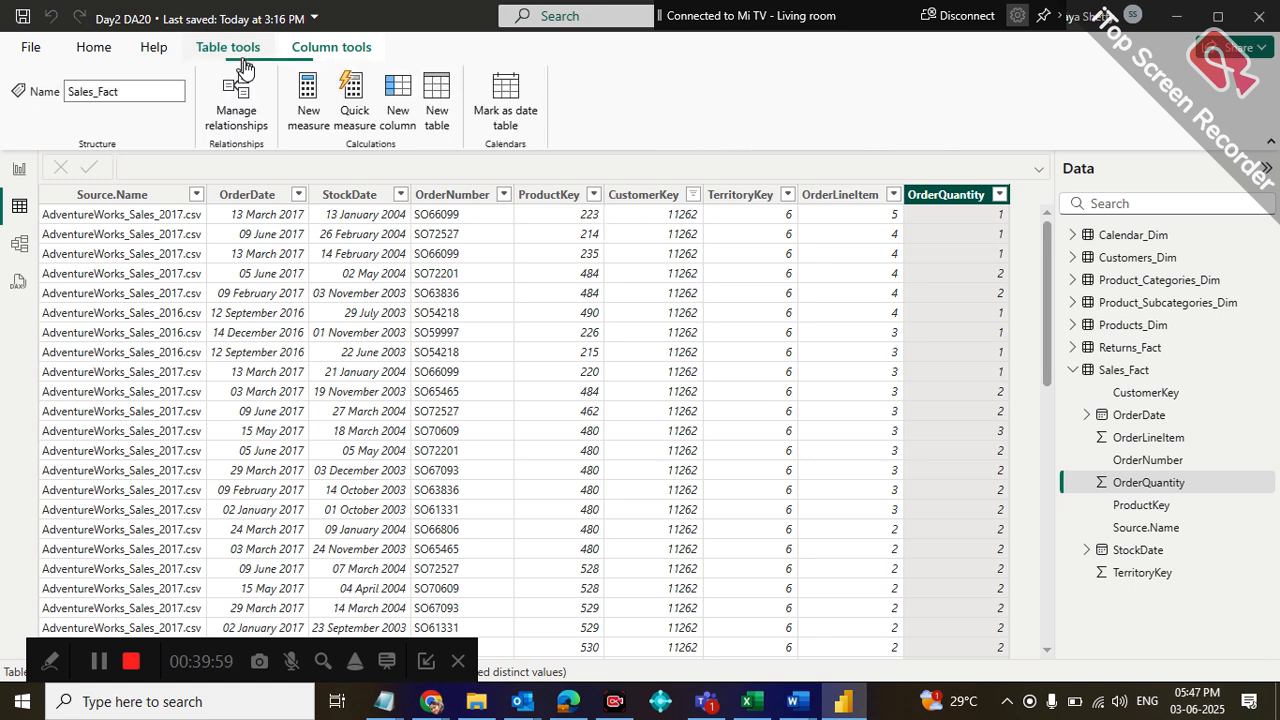
left_click(406, 107)
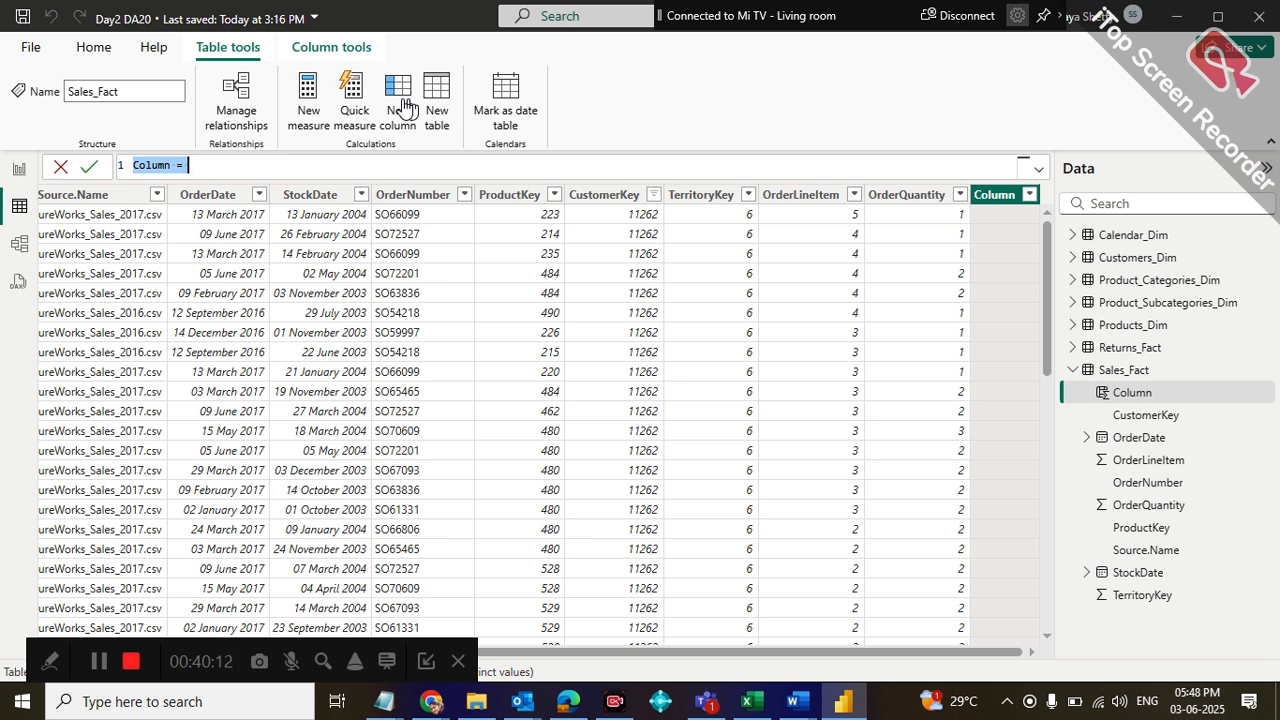
type("T")
key("BackSpace")
type("SUM")
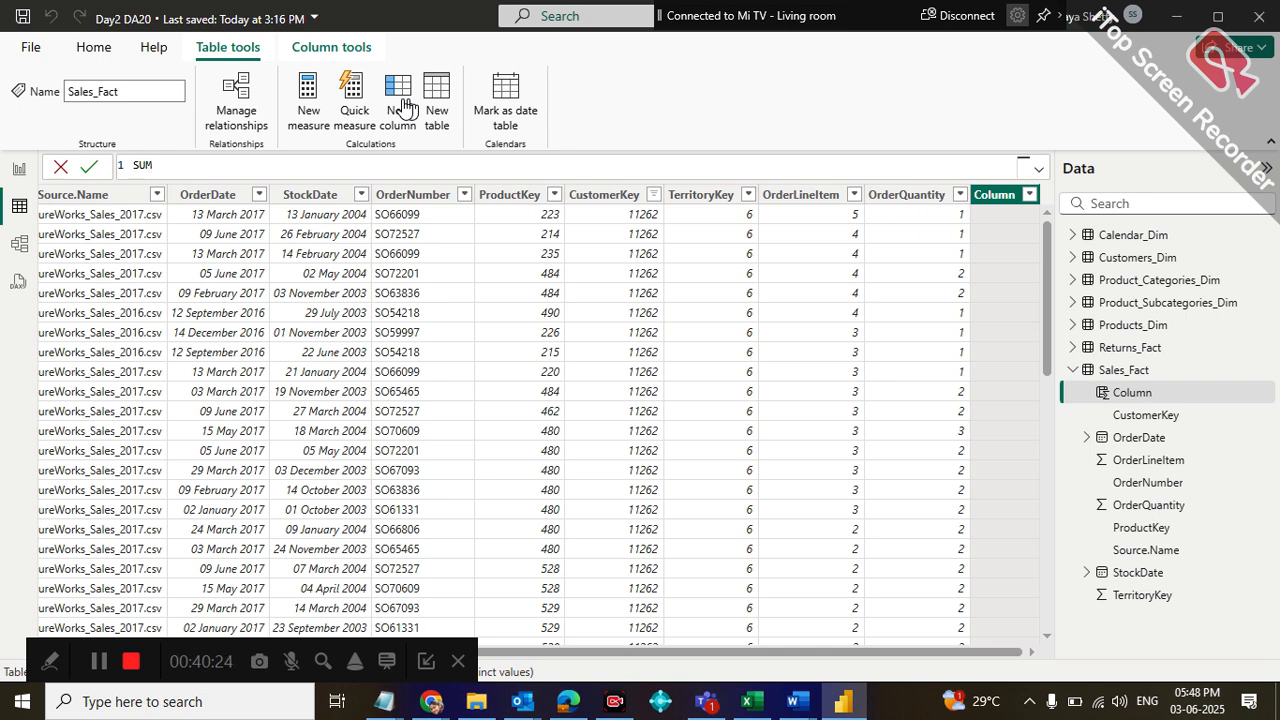
type("Qty =")
Define the SUMQty column as SUM(Sales_Fact[OrderQuantity]) and commit the formula
type("SUM")
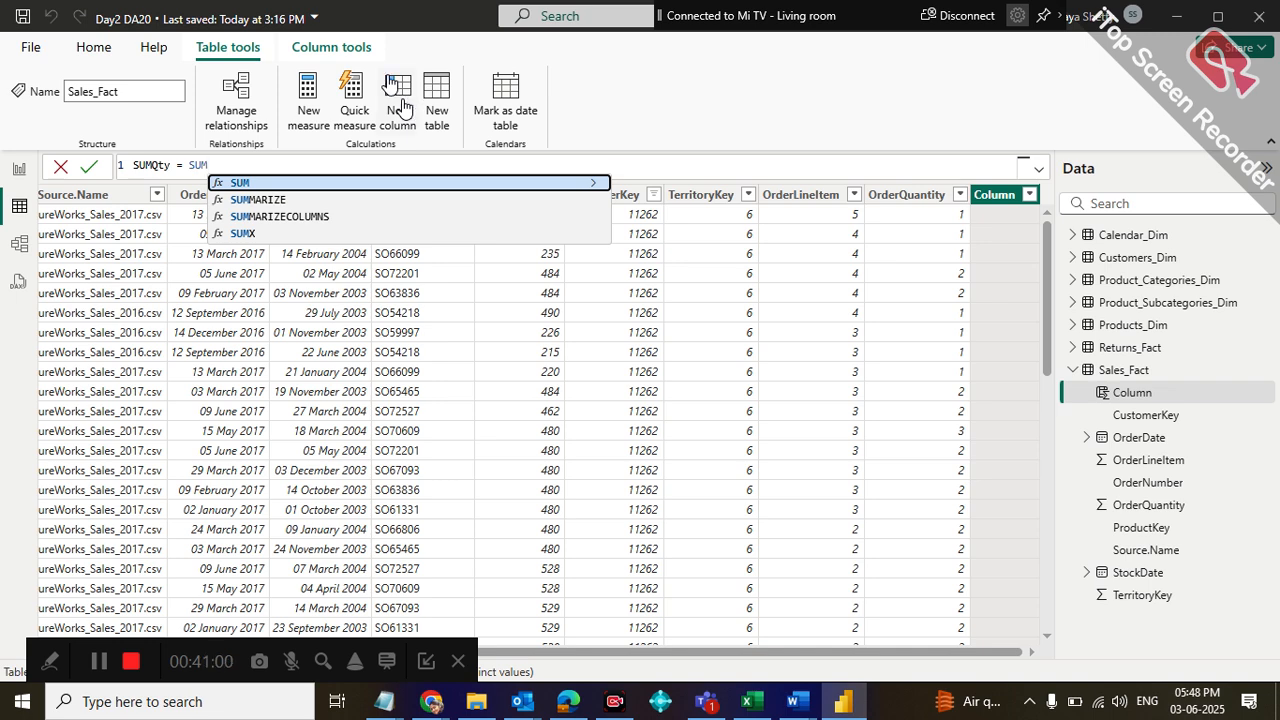
left_click(233, 183)
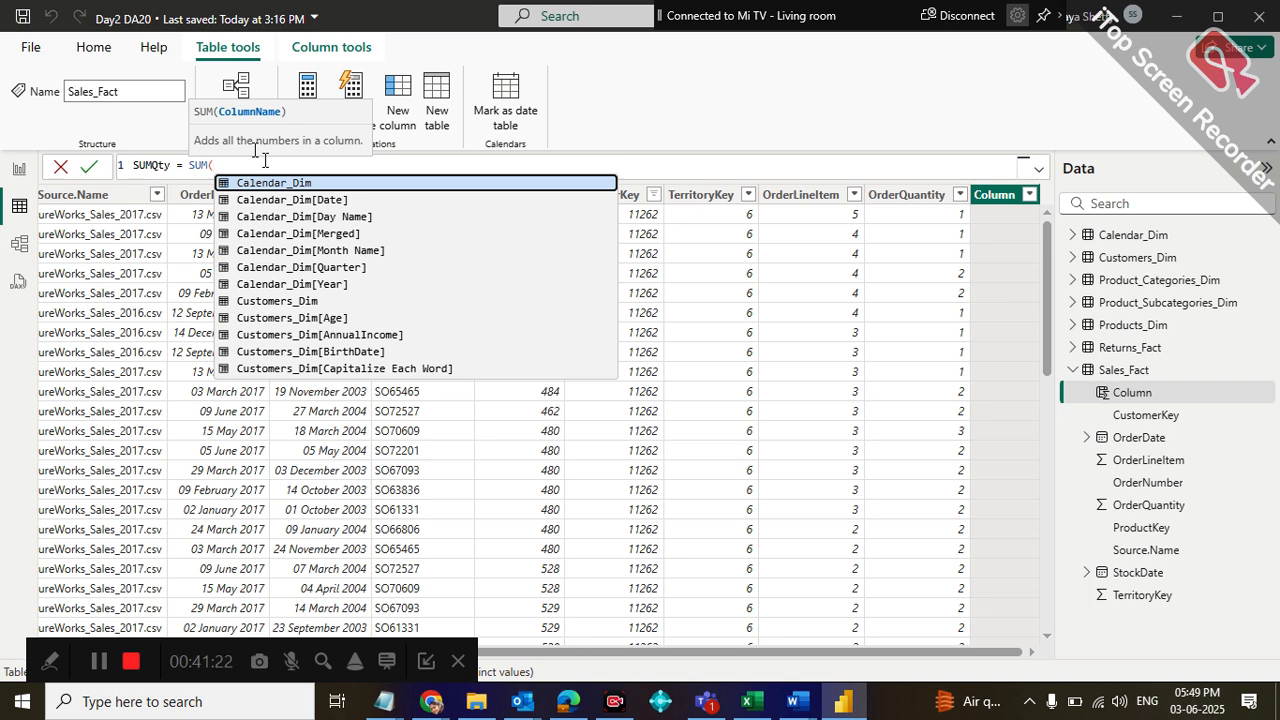
type("sa")
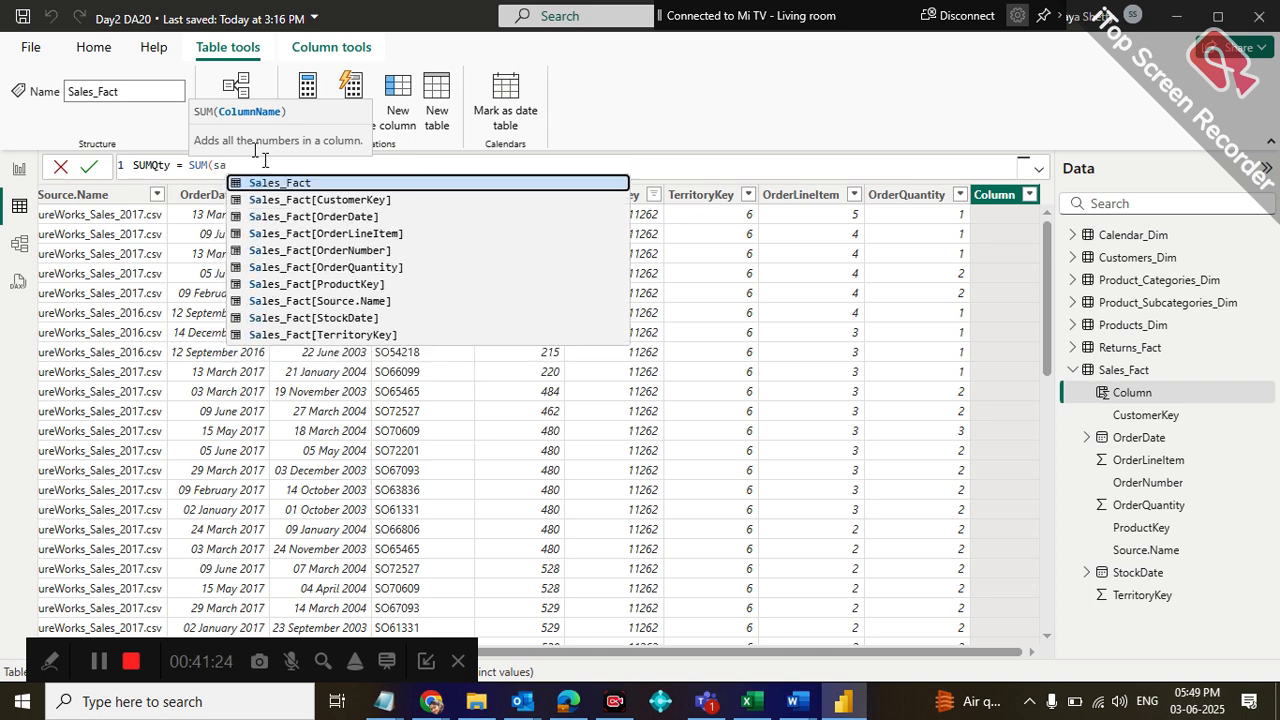
key("Down")
key("Down")
key("Down")
key("Down")
key("Down")
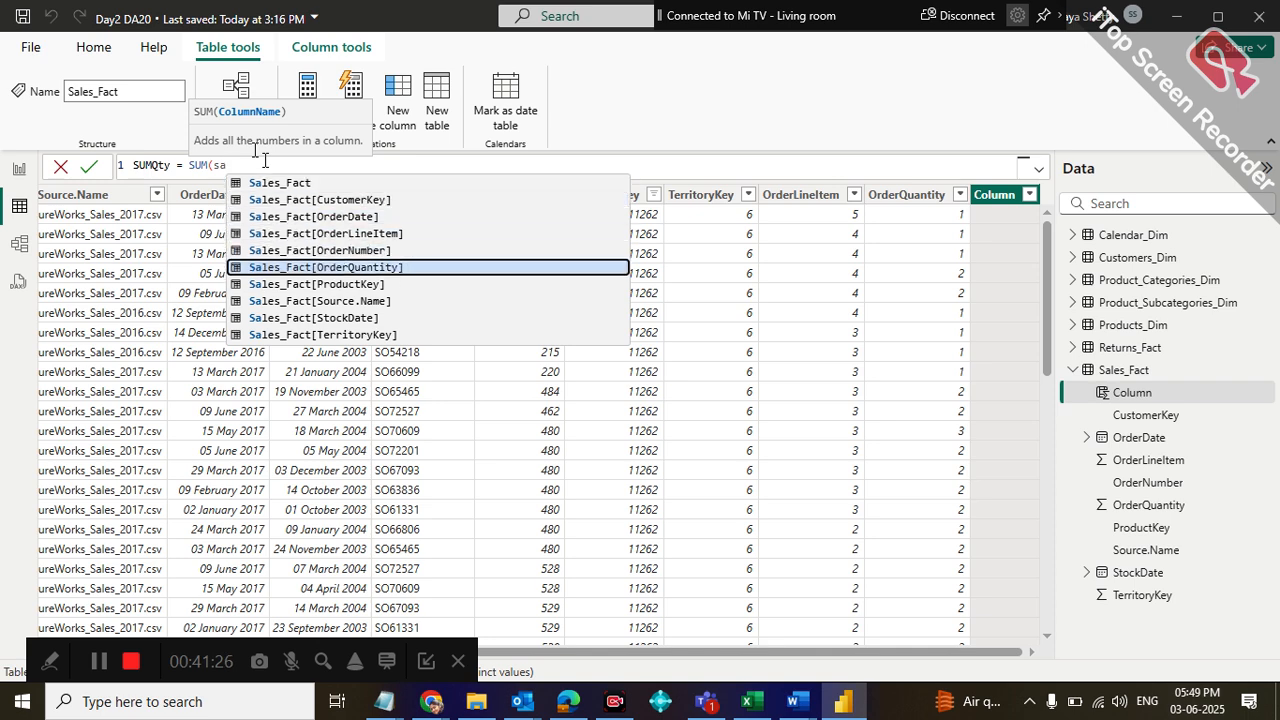
key("Tab")
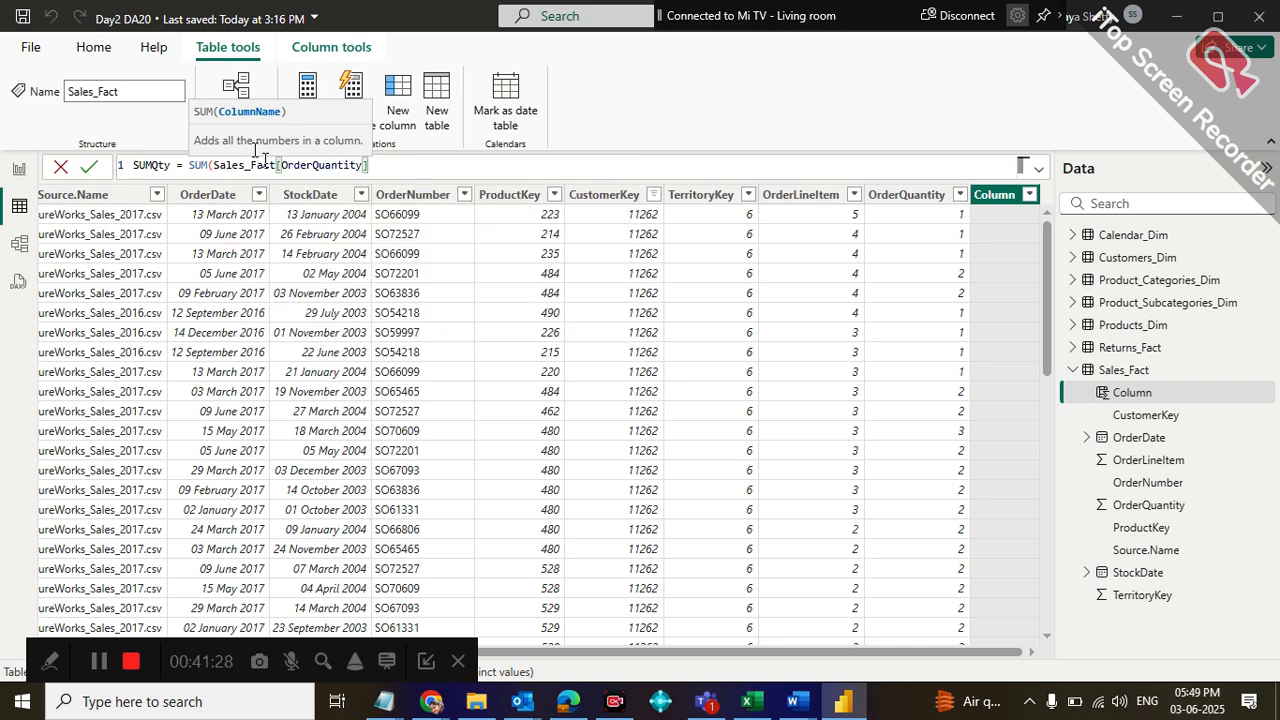
type(")")
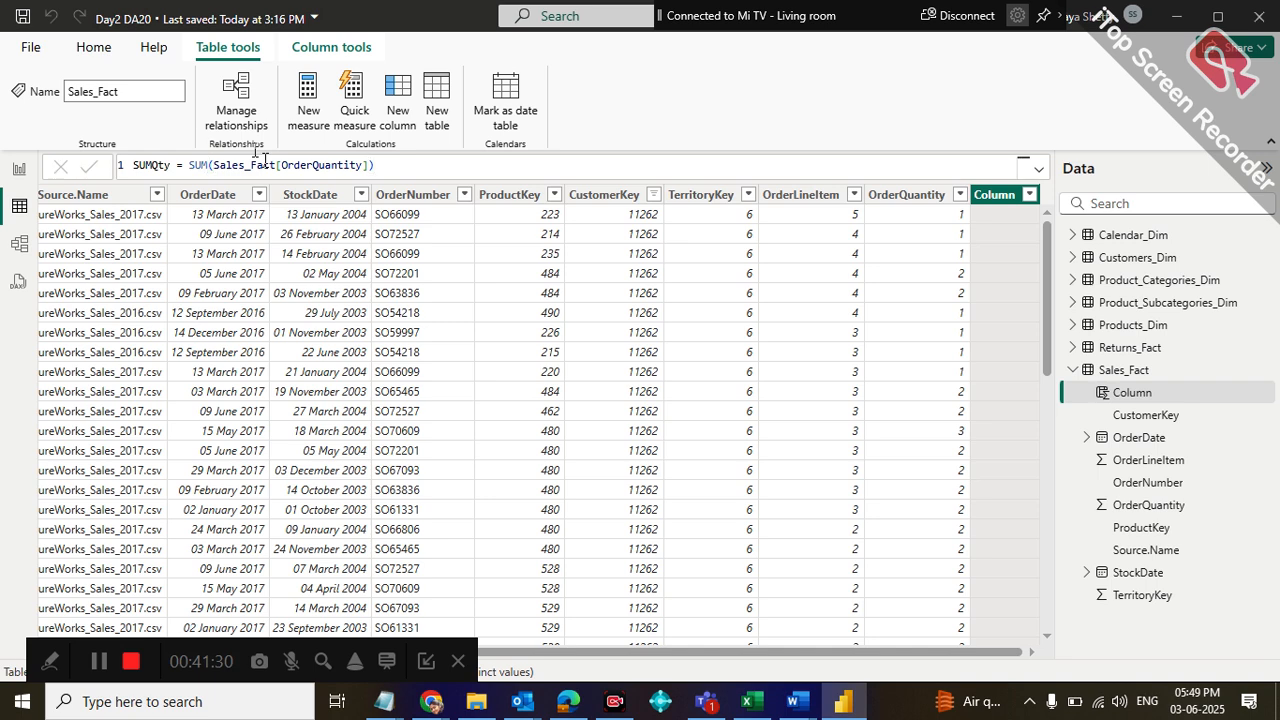
key("Return")
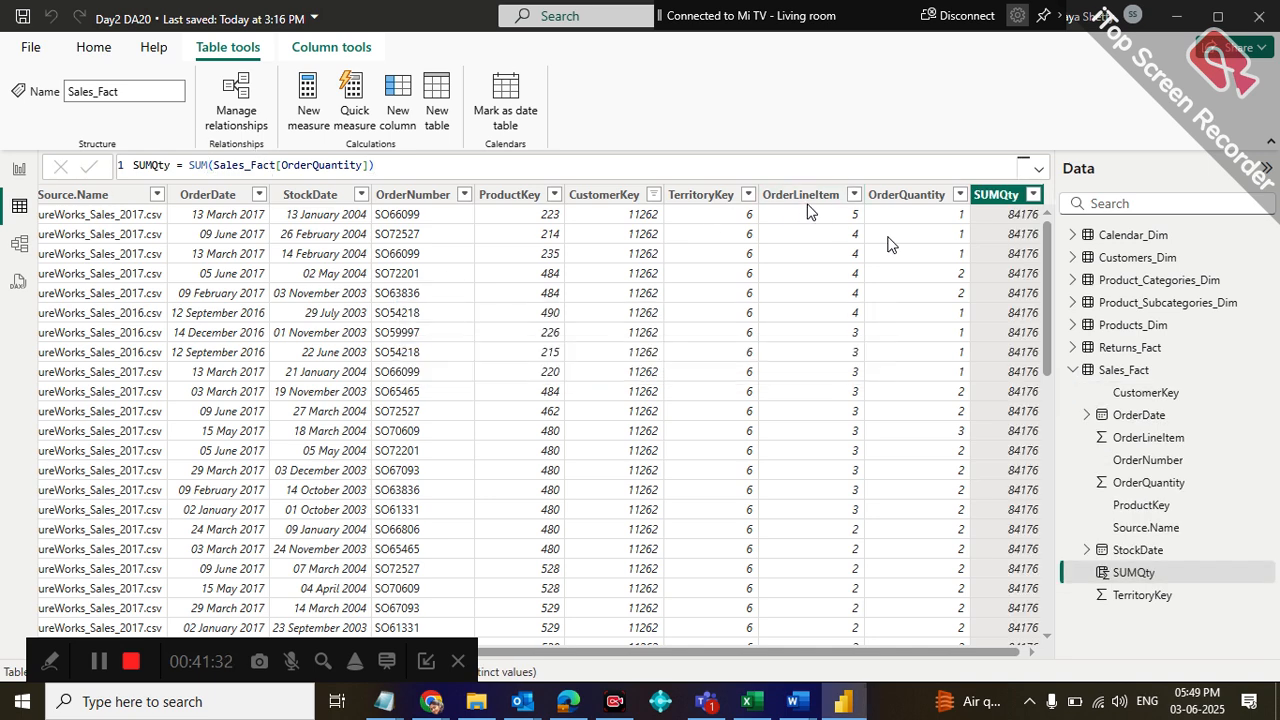
left_click_drag(558, 652, 1056, 250)
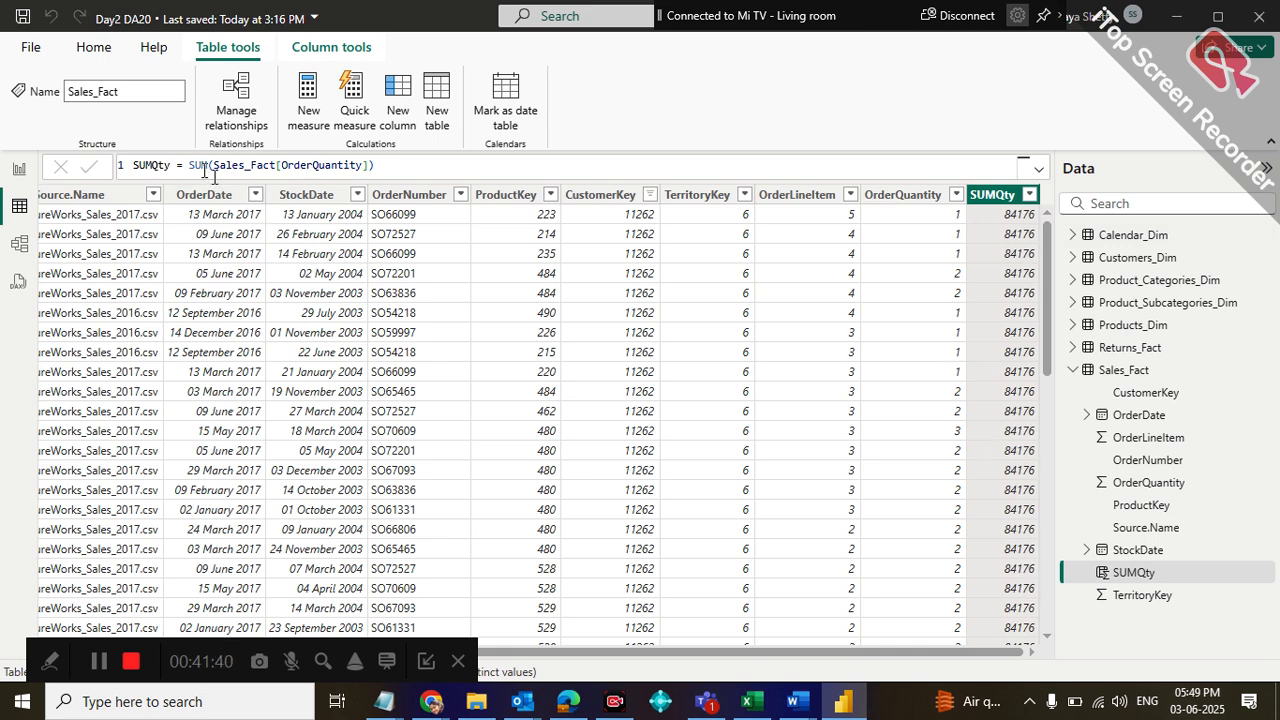
left_click(421, 166)
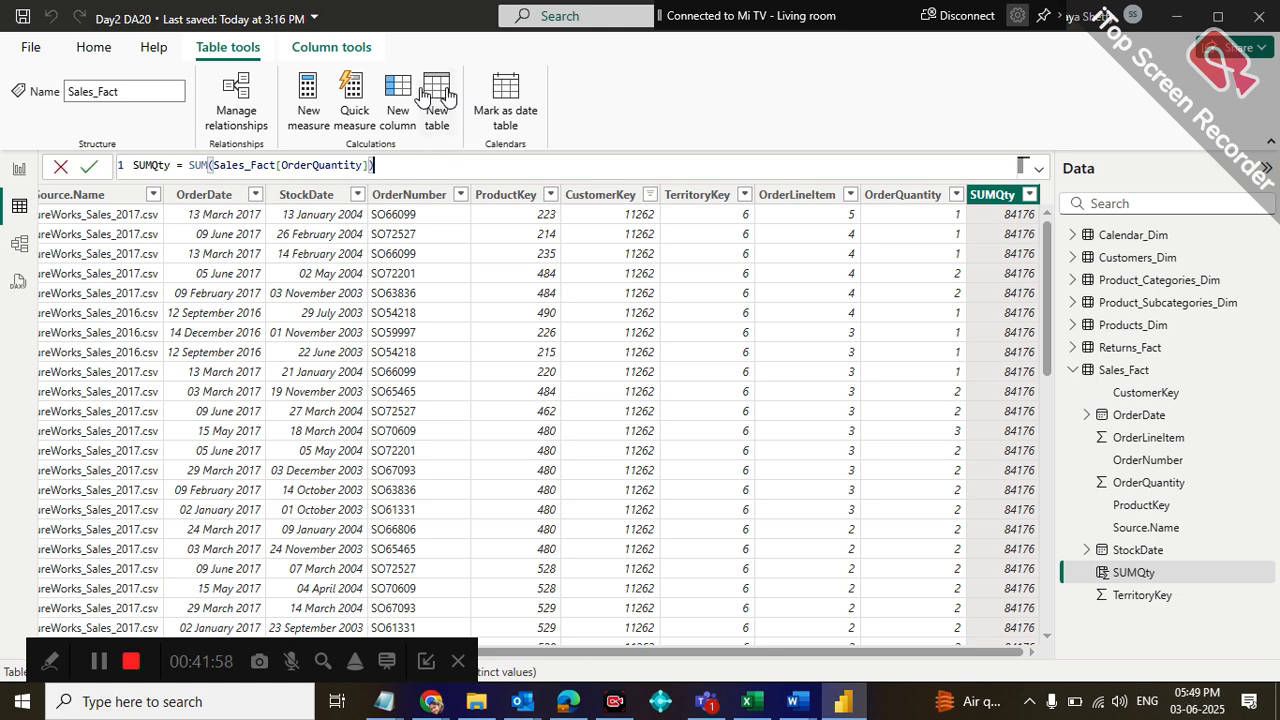
left_click(402, 95)
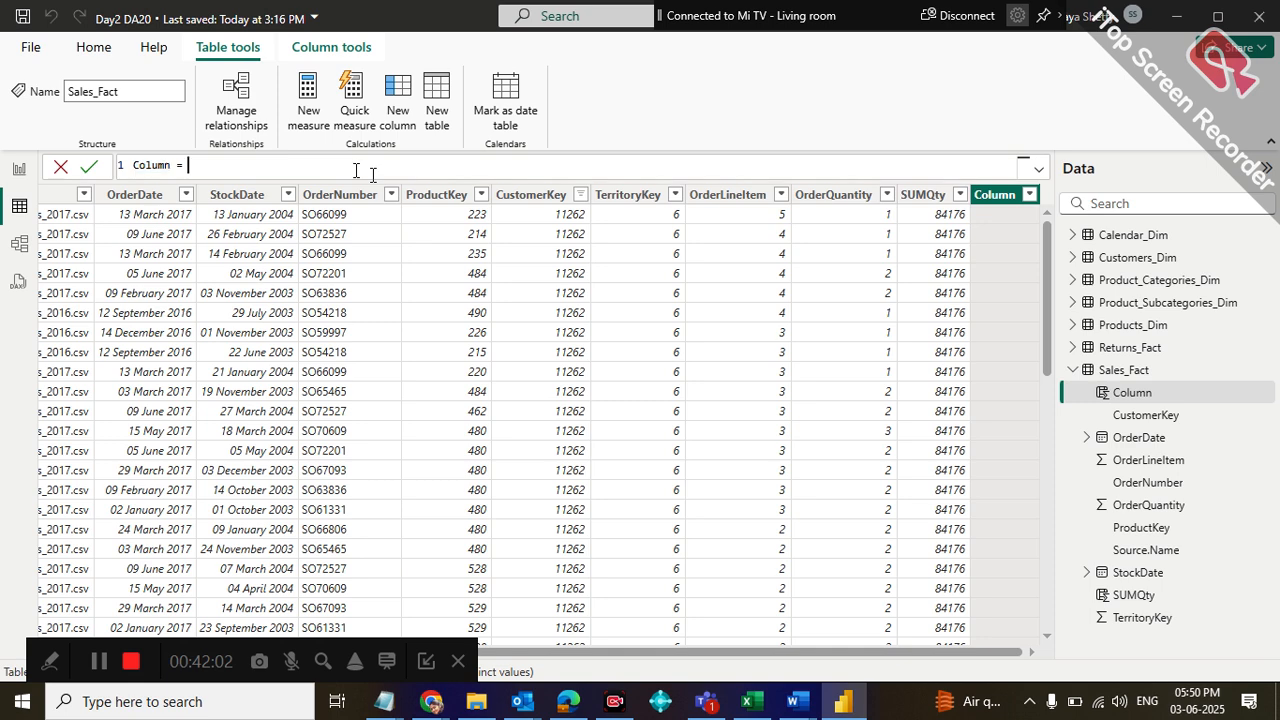
type("Sp")
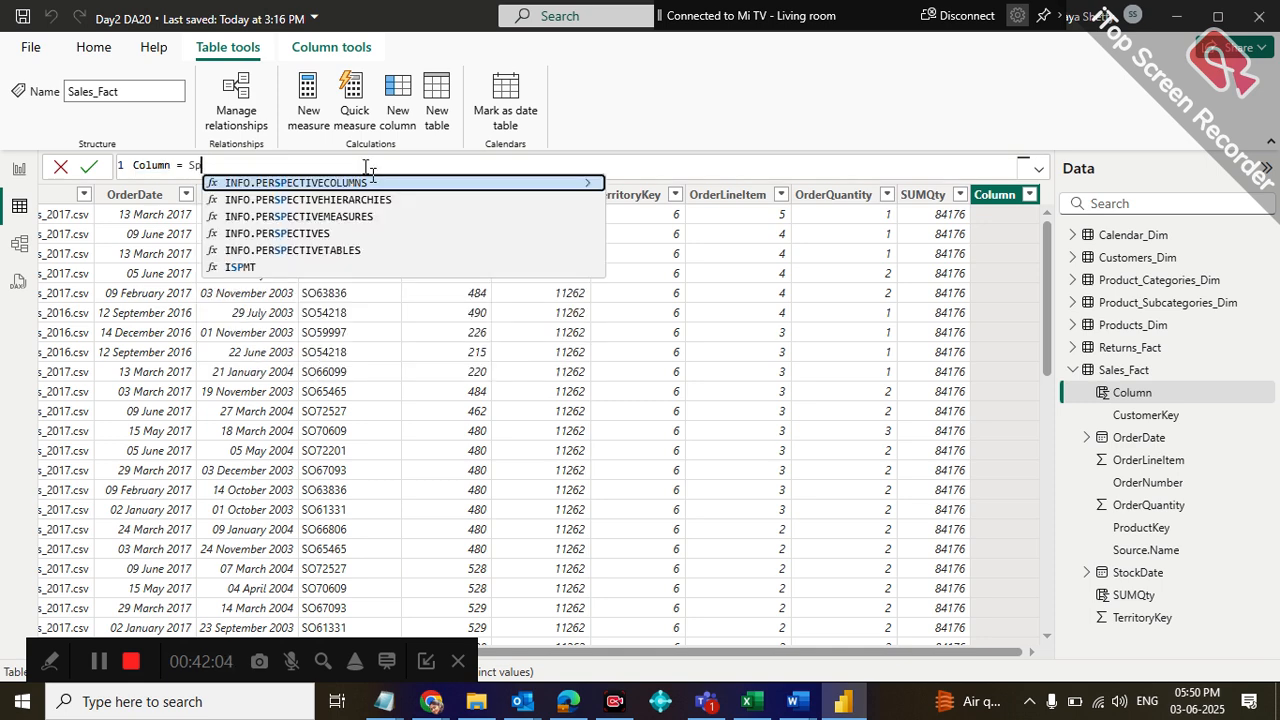
type("l")
key("BackSpace")
key("BackSpace")
key("BackSpace")
type("mer")
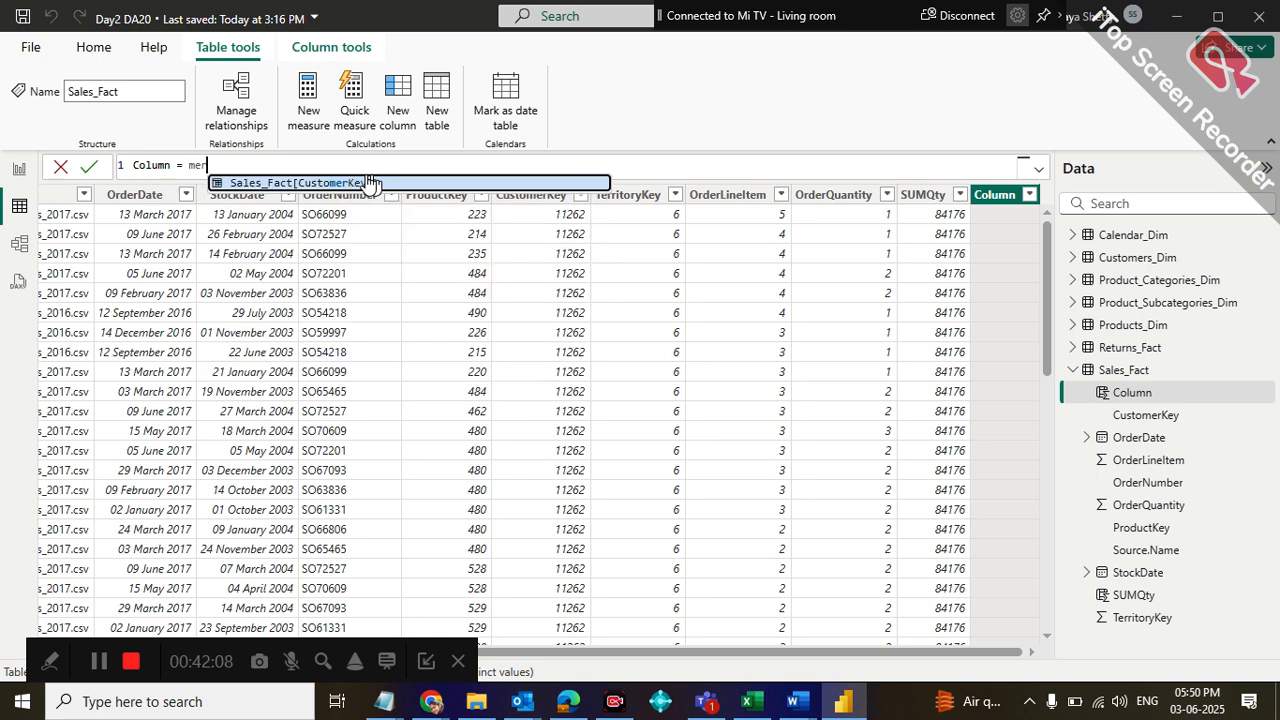
key("BackSpace")
key("BackSpace")
key("BackSpace")
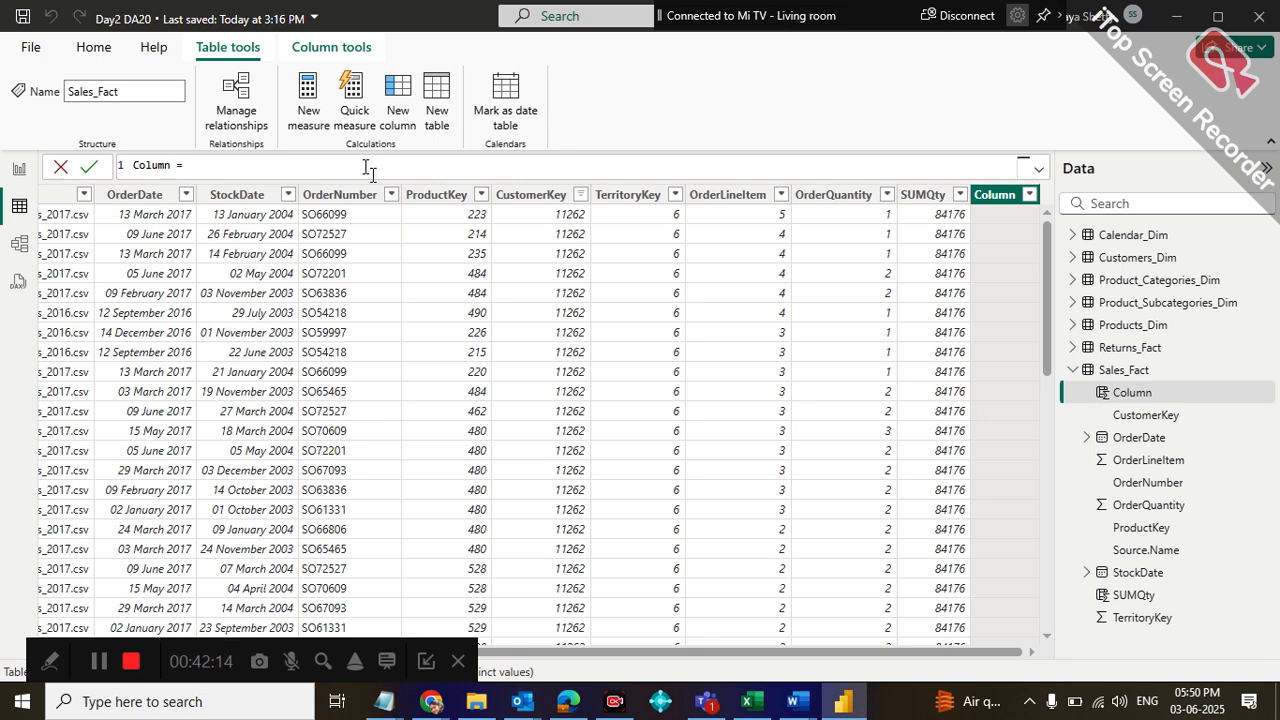
type("dat")
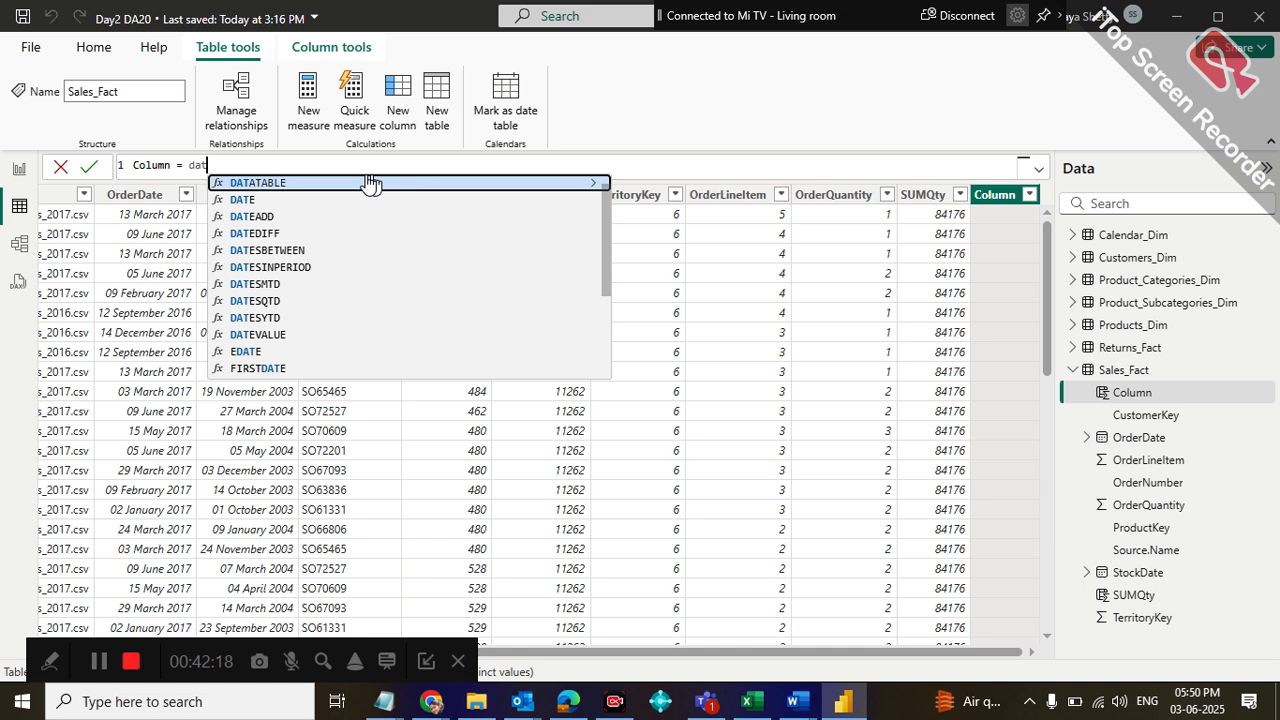
key("Down")
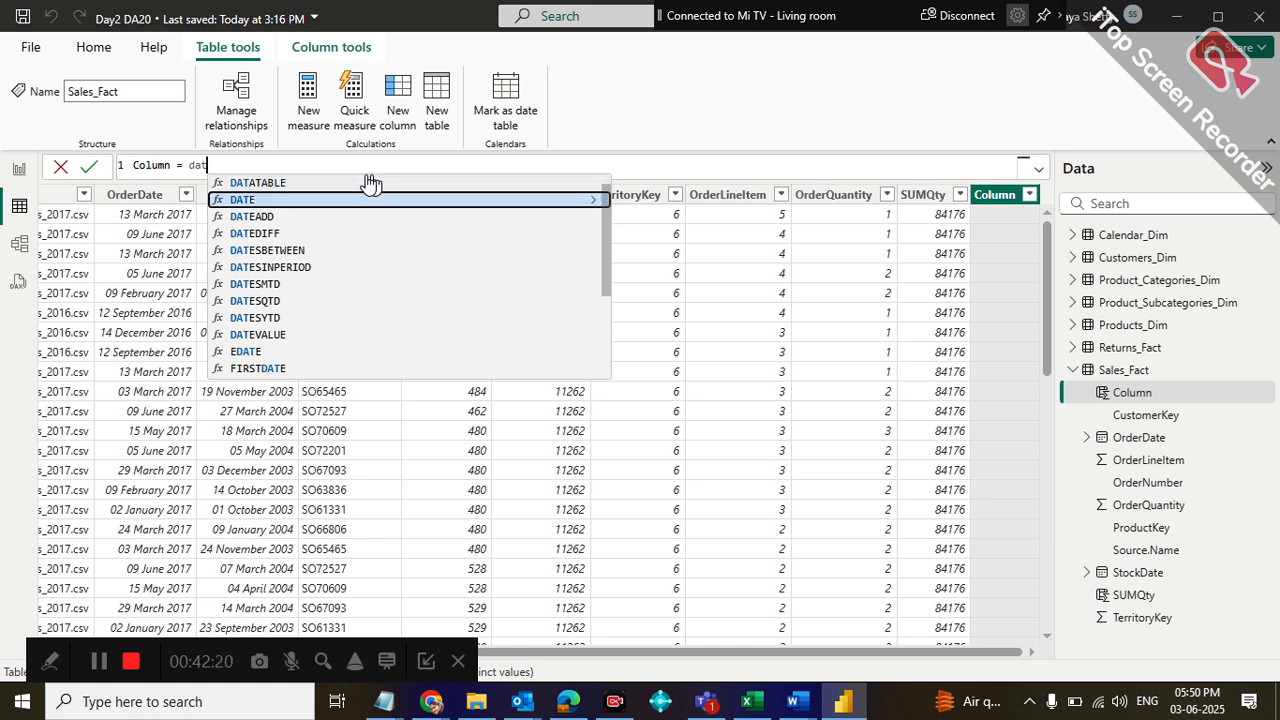
key("BackSpace")
key("BackSpace")
key("BackSpace")
type("year")
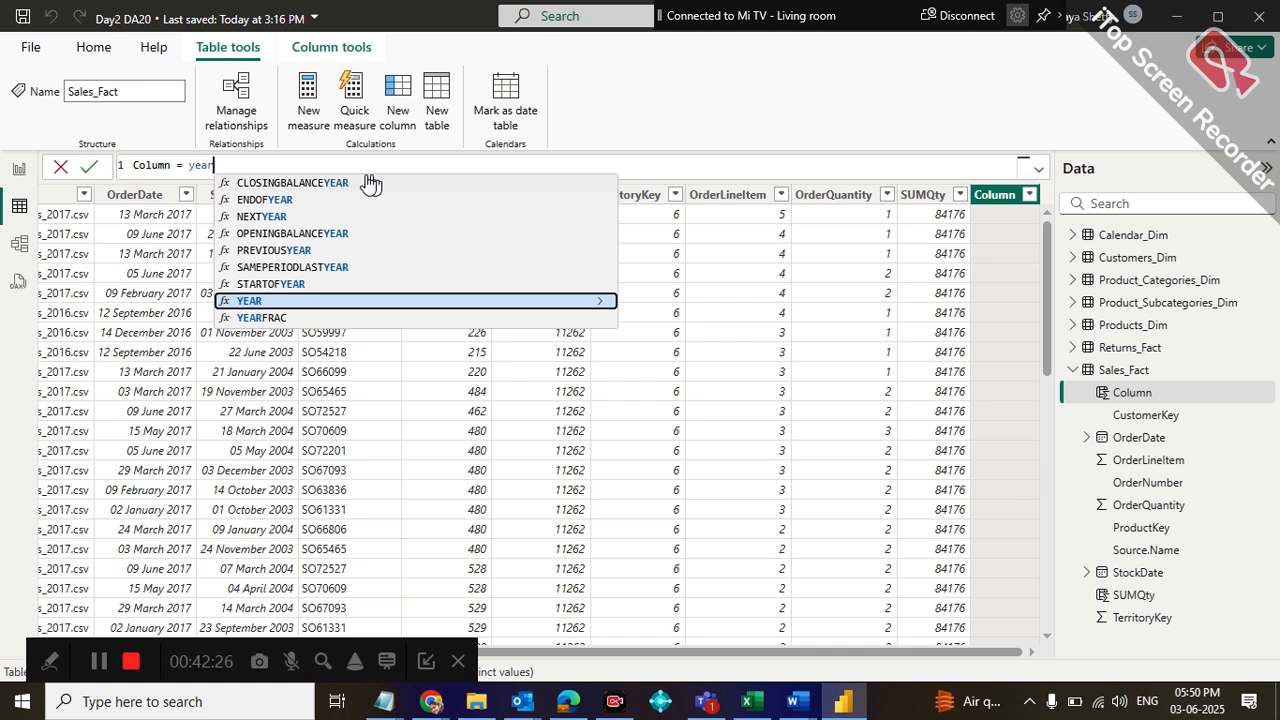
triple_click(370, 166)
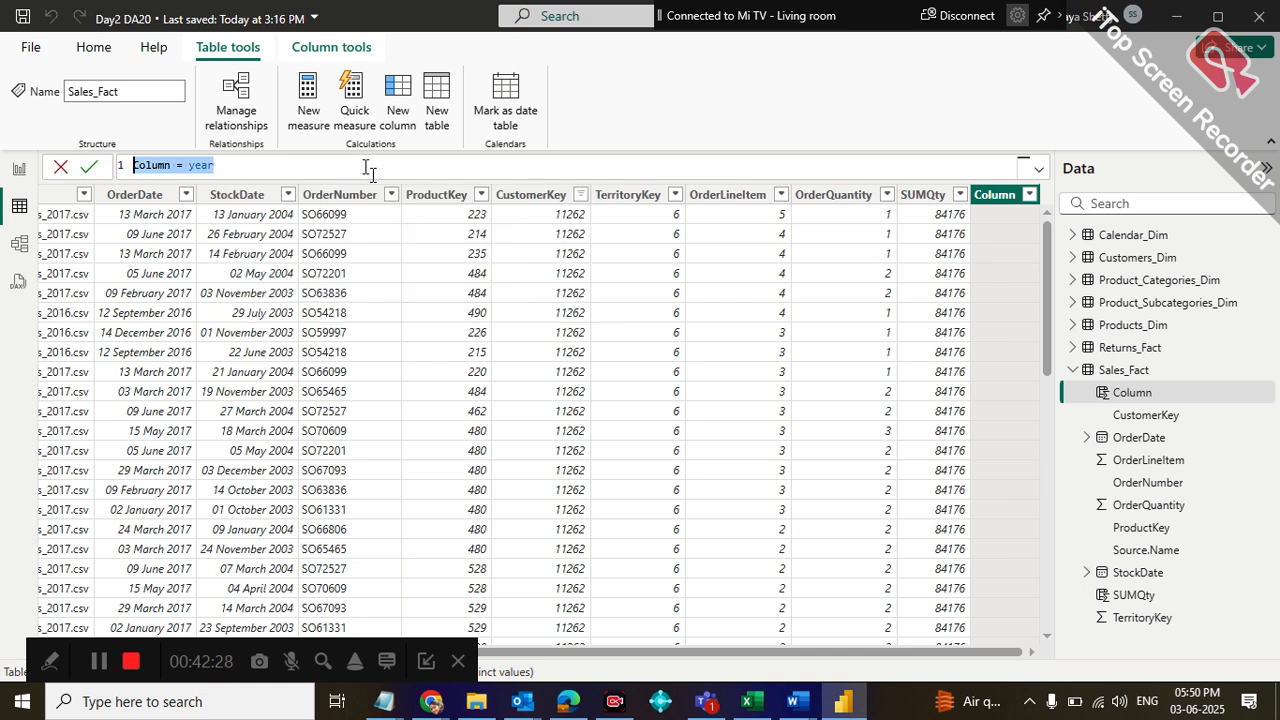
key("BackSpace")
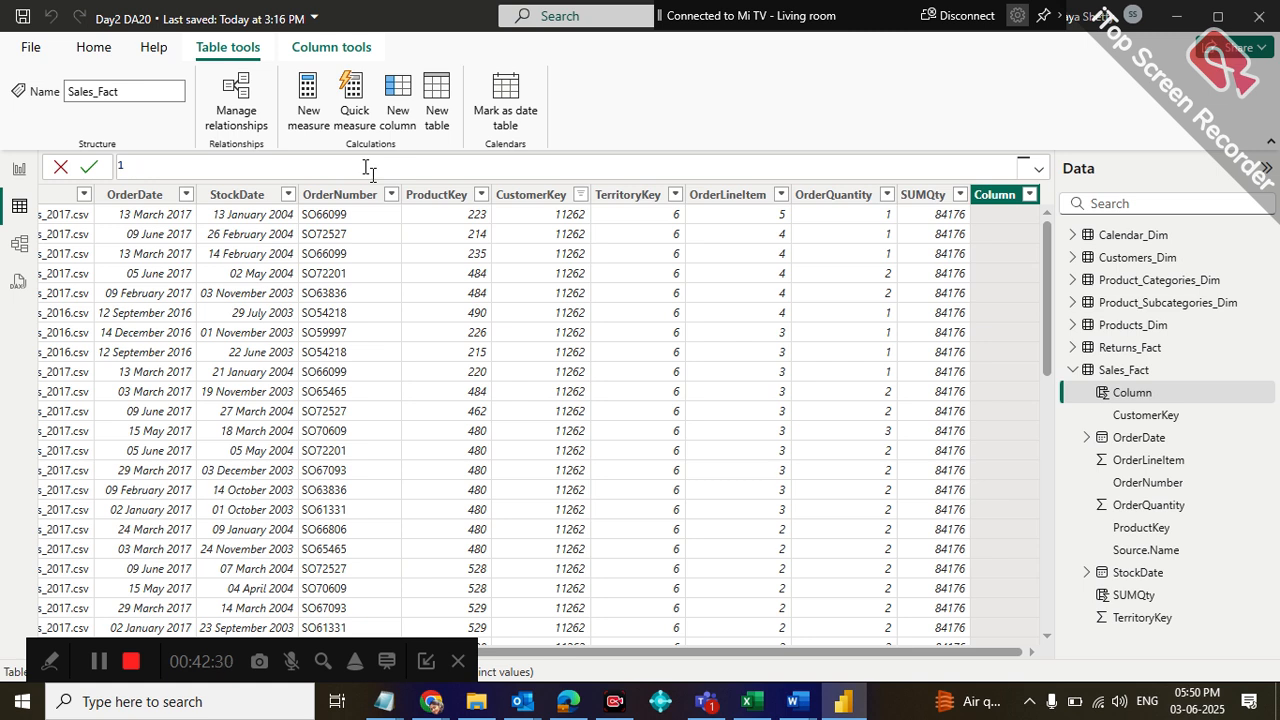
left_click(1003, 194)
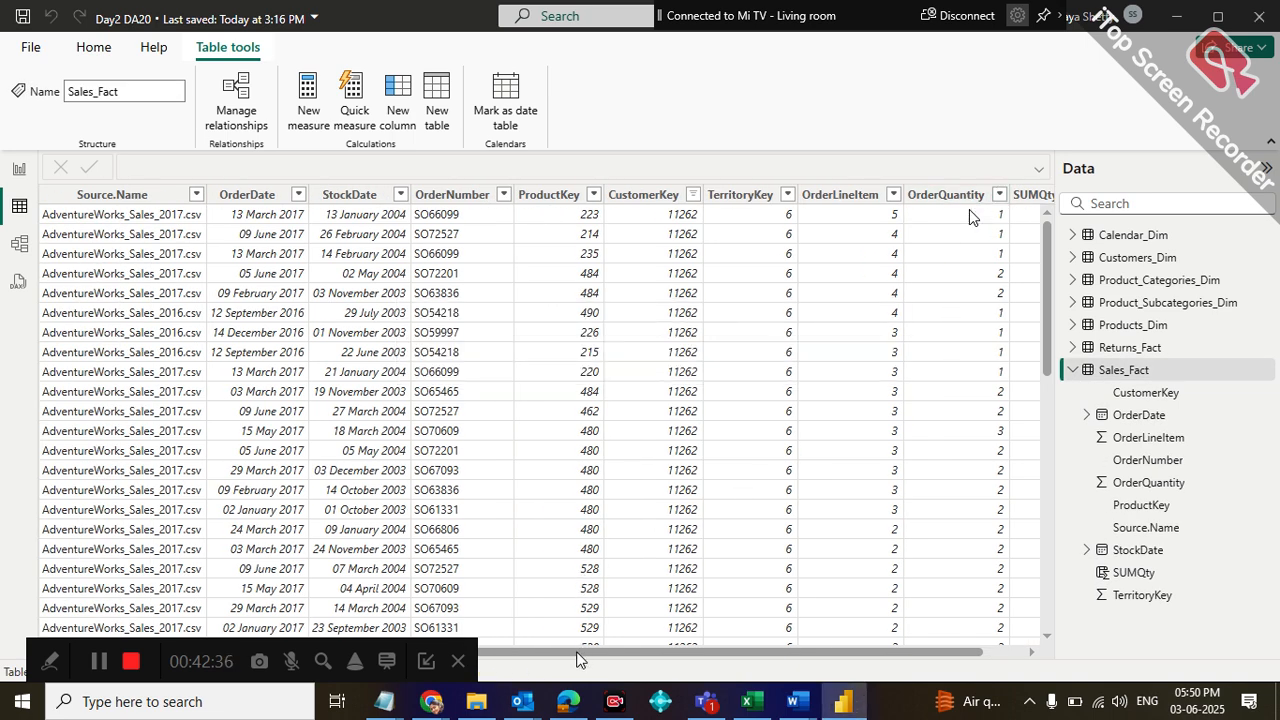
left_click_drag(577, 652, 820, 637)
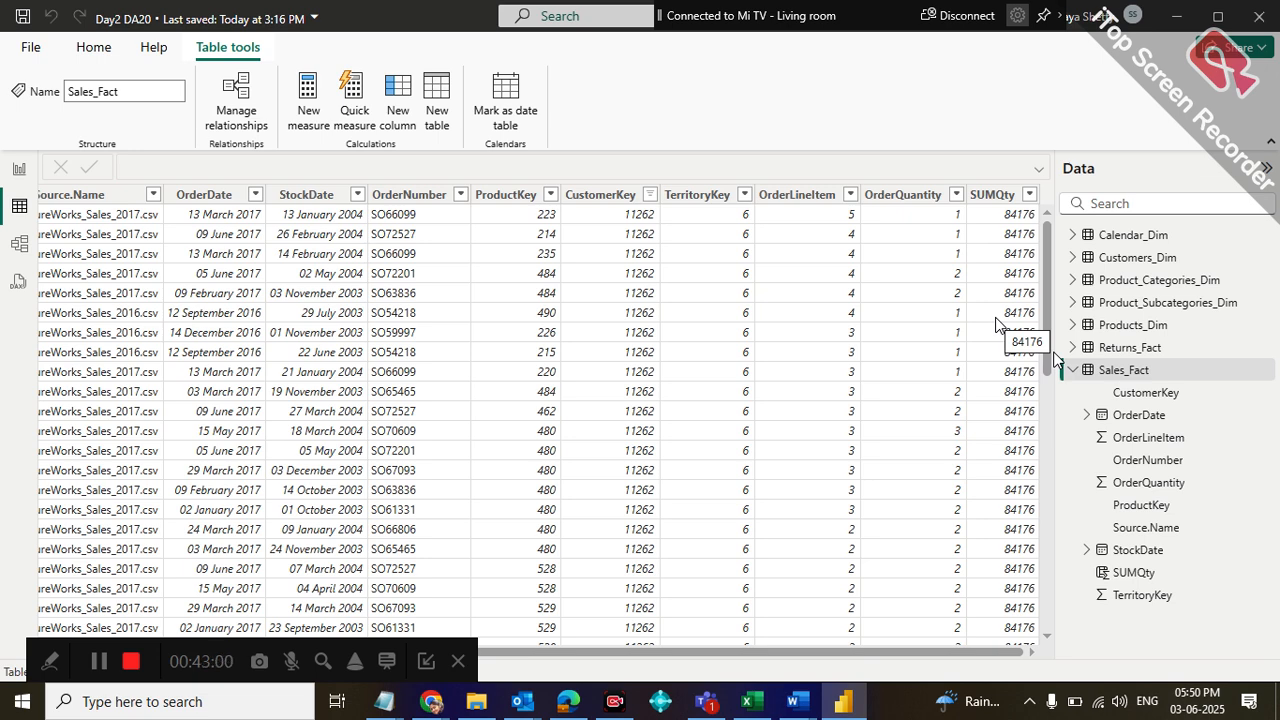
left_click(1076, 371)
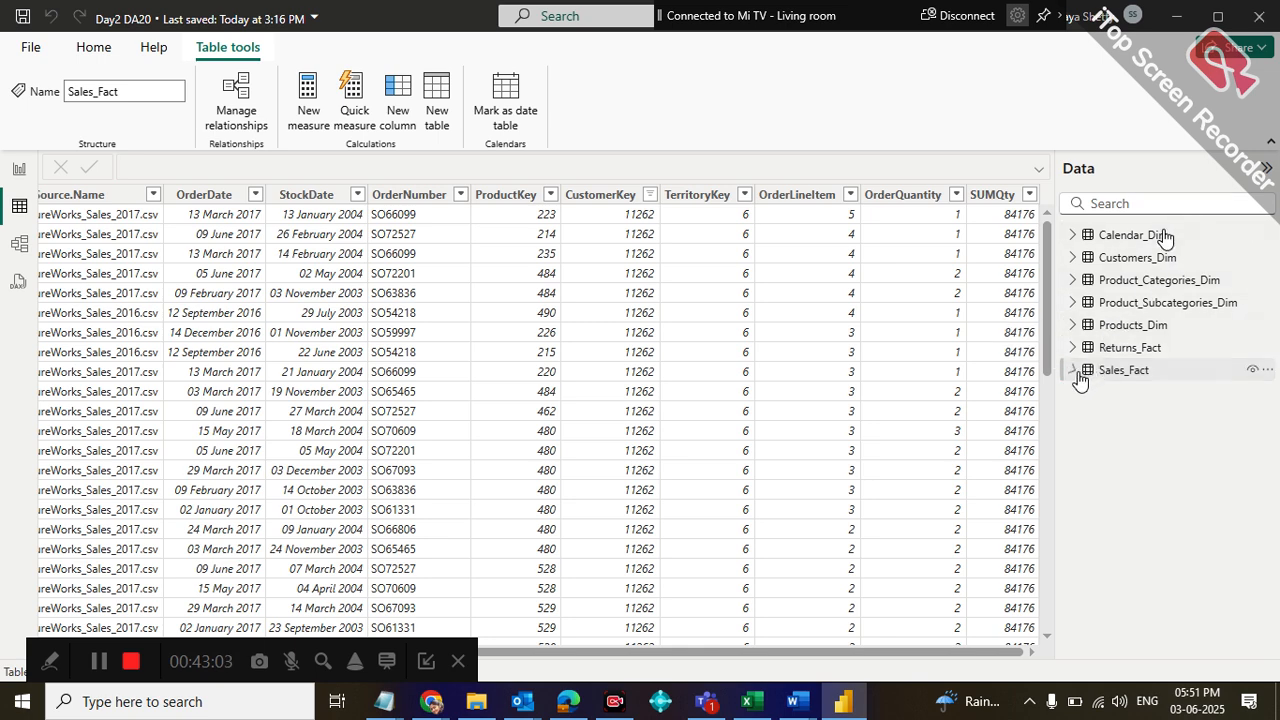
left_click(1268, 371)
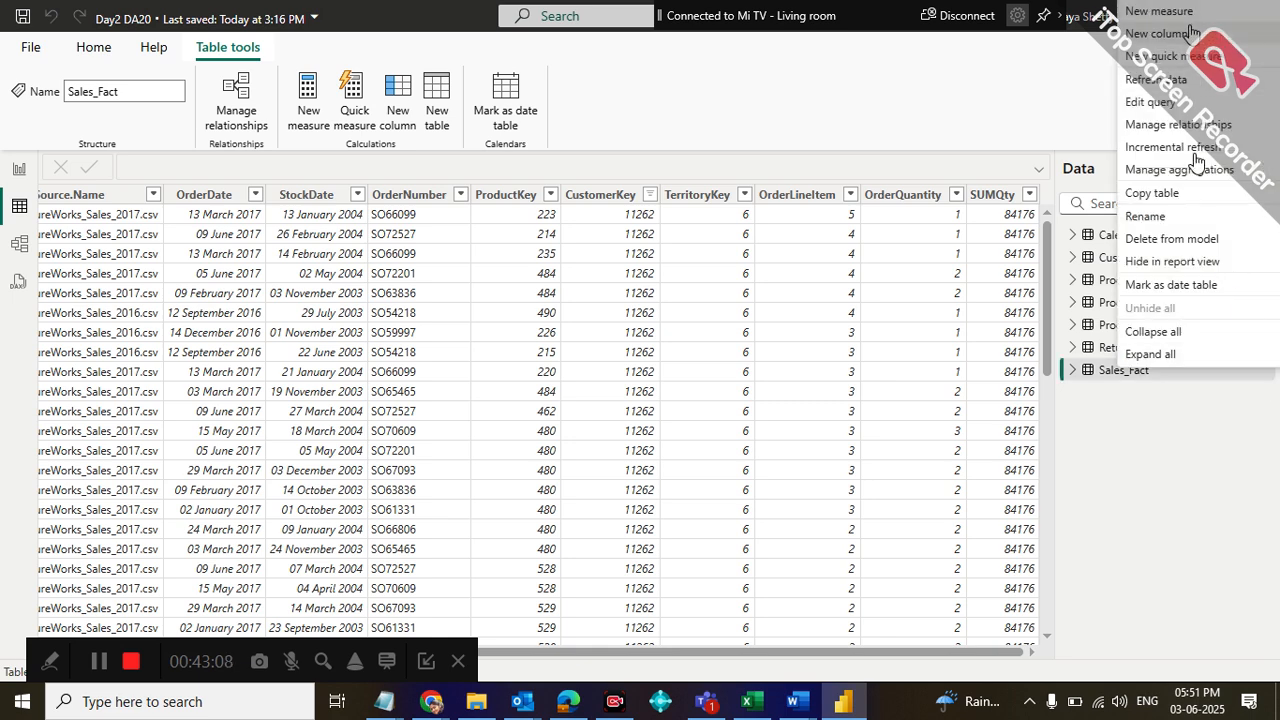
key("Escape")
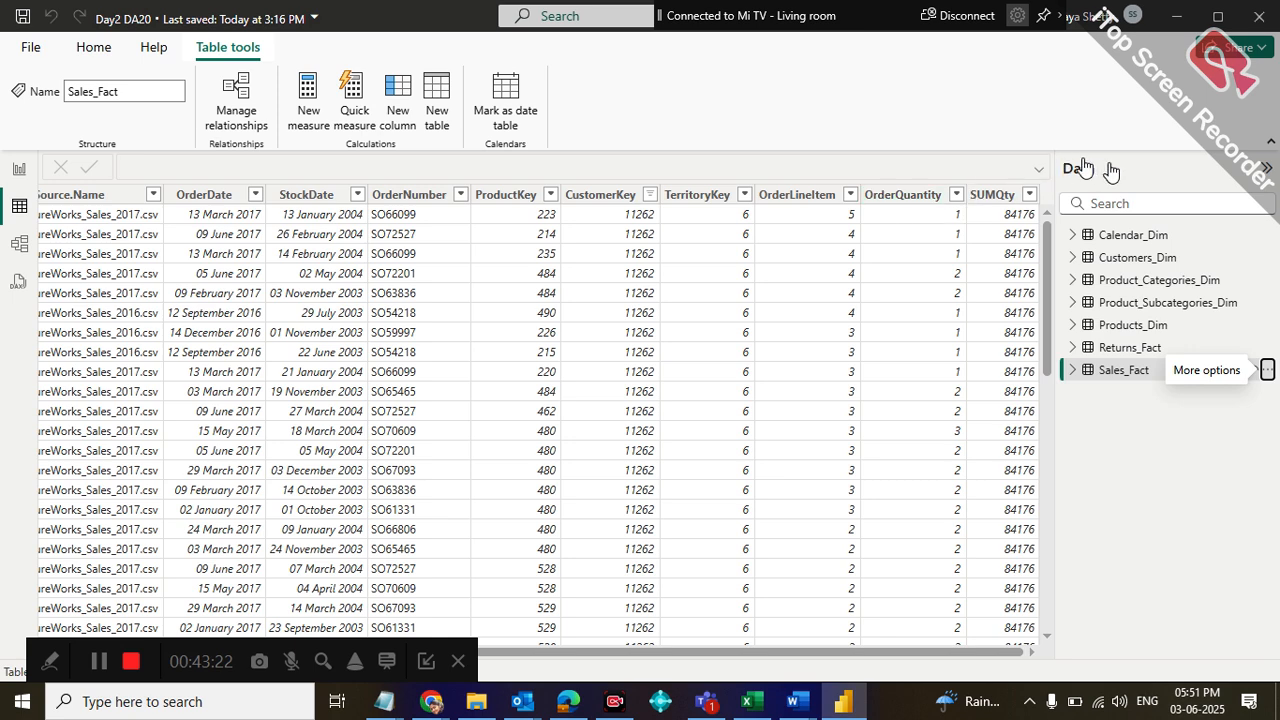
Delete the SUMQty calculated column from the Sales_Fact table and confirm the deletion
left_click(1006, 198)
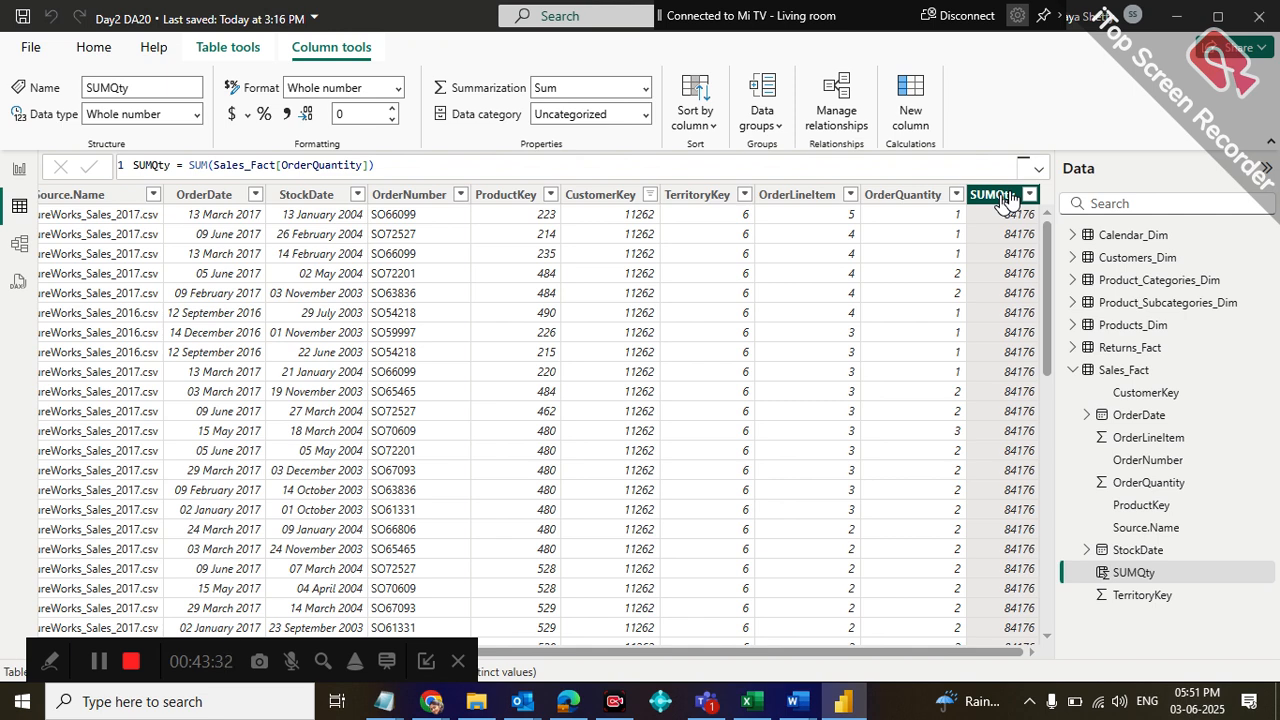
right_click(1003, 198)
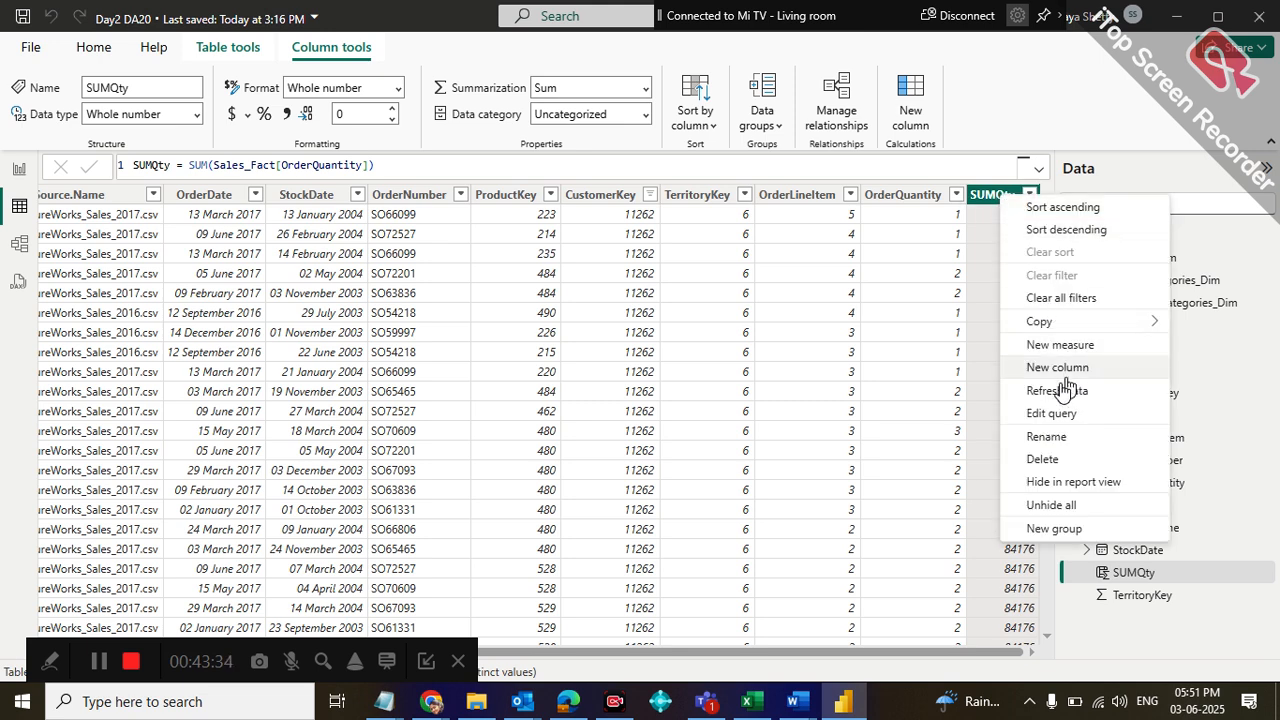
left_click(1042, 459)
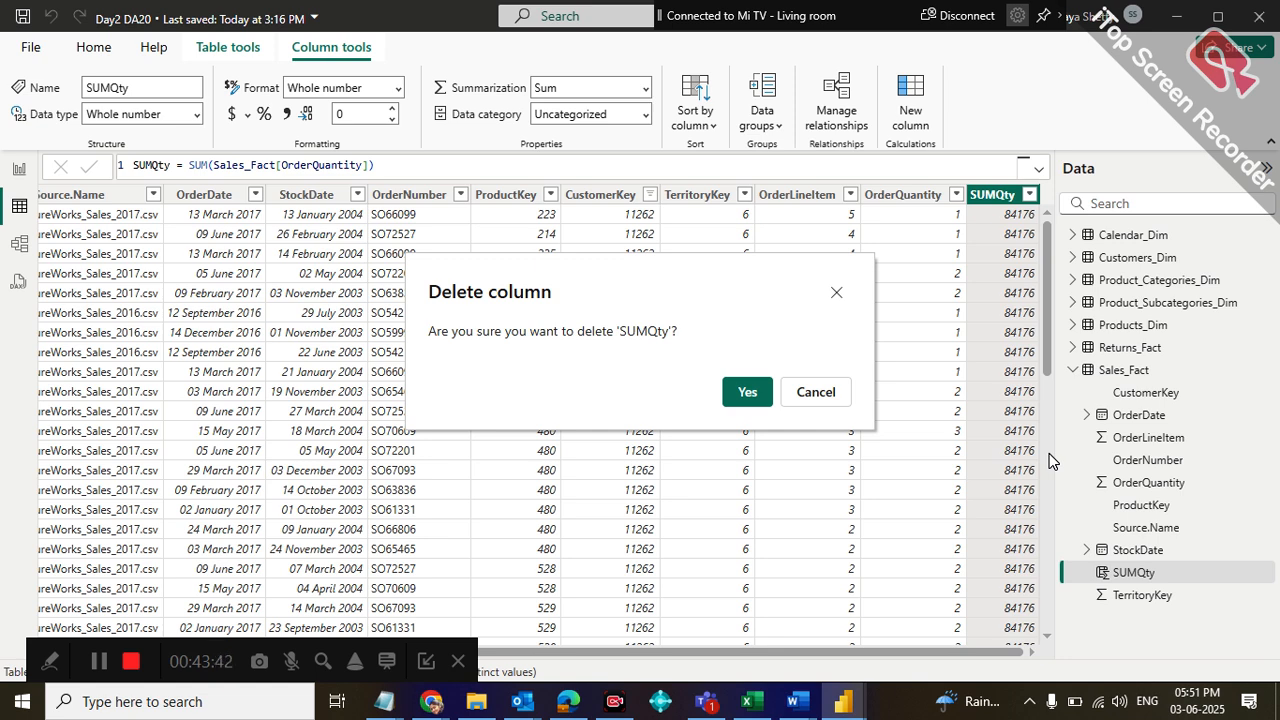
left_click(747, 392)
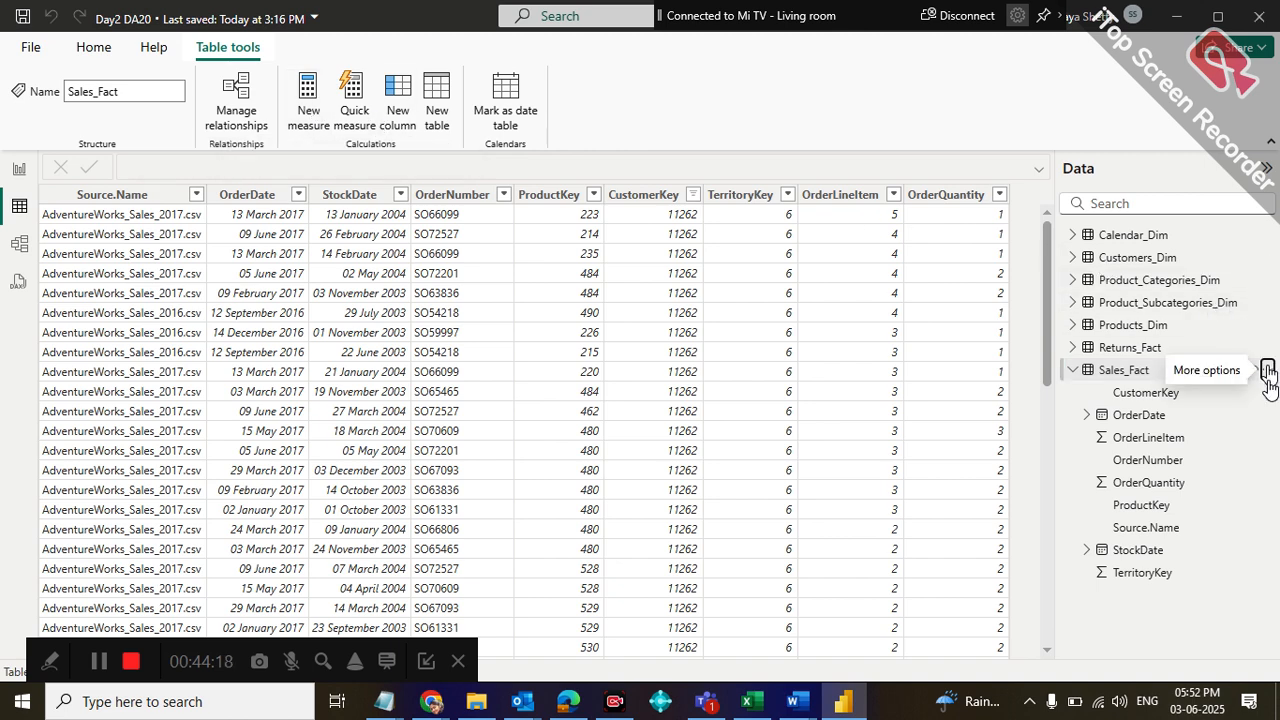
Try to add a new measure named SumQty to the Sales_Fact table
left_click(1267, 370)
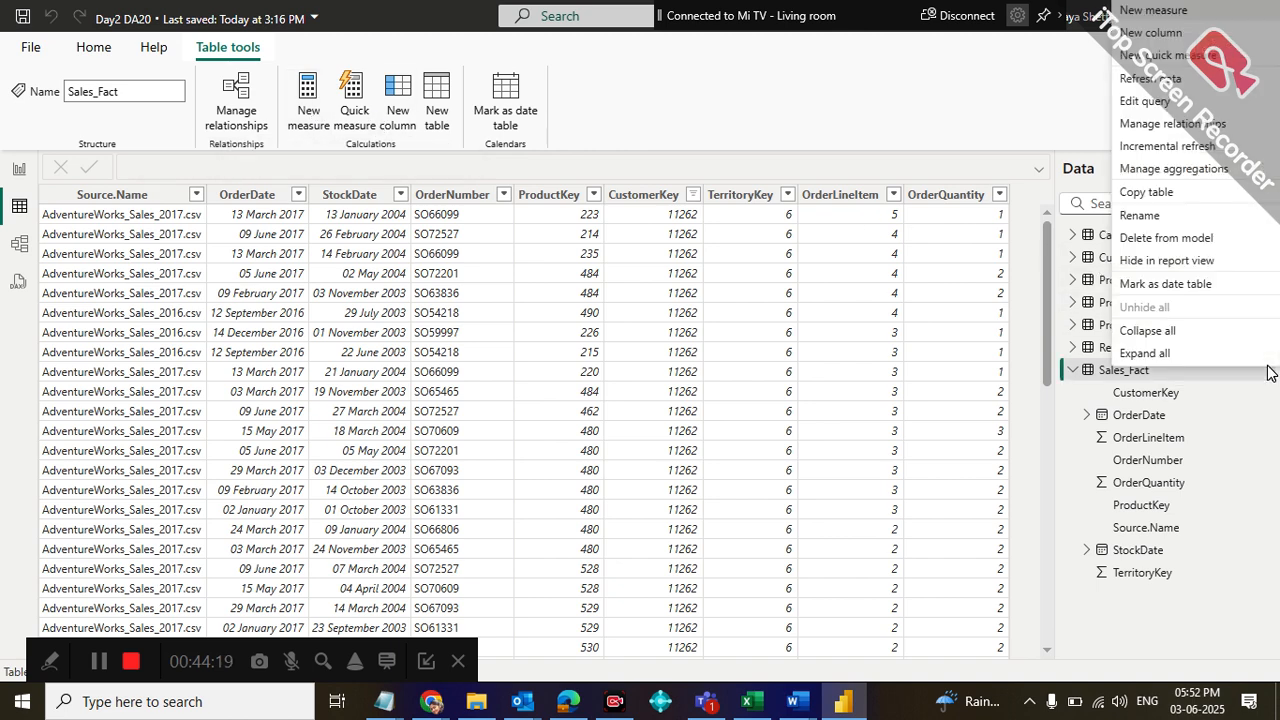
left_click(1142, 12)
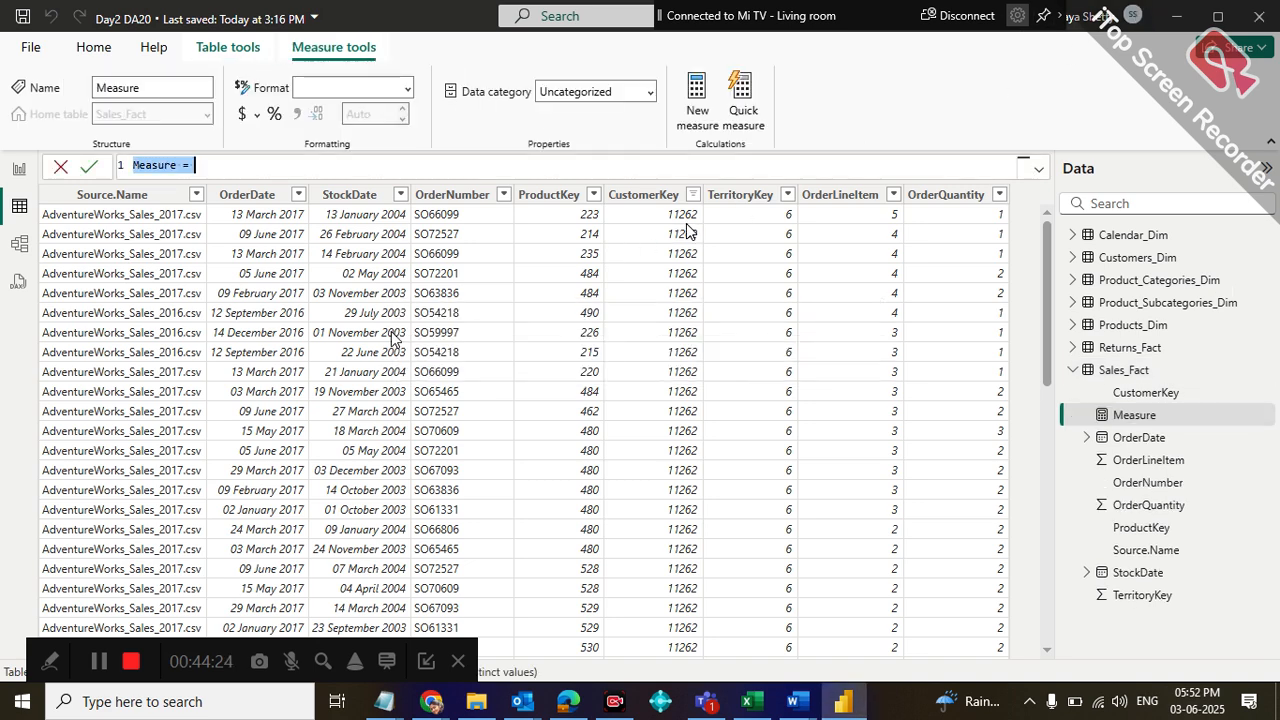
type("Sum")
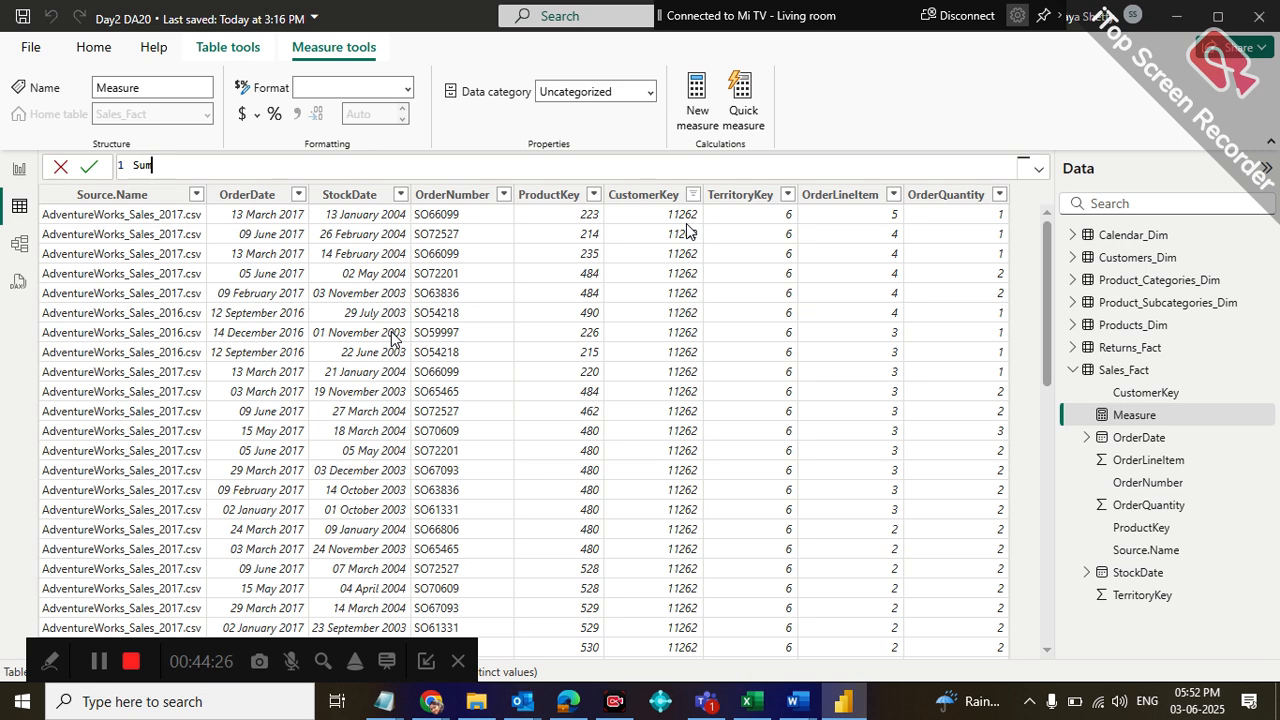
type("Qty =")
key("Escape")
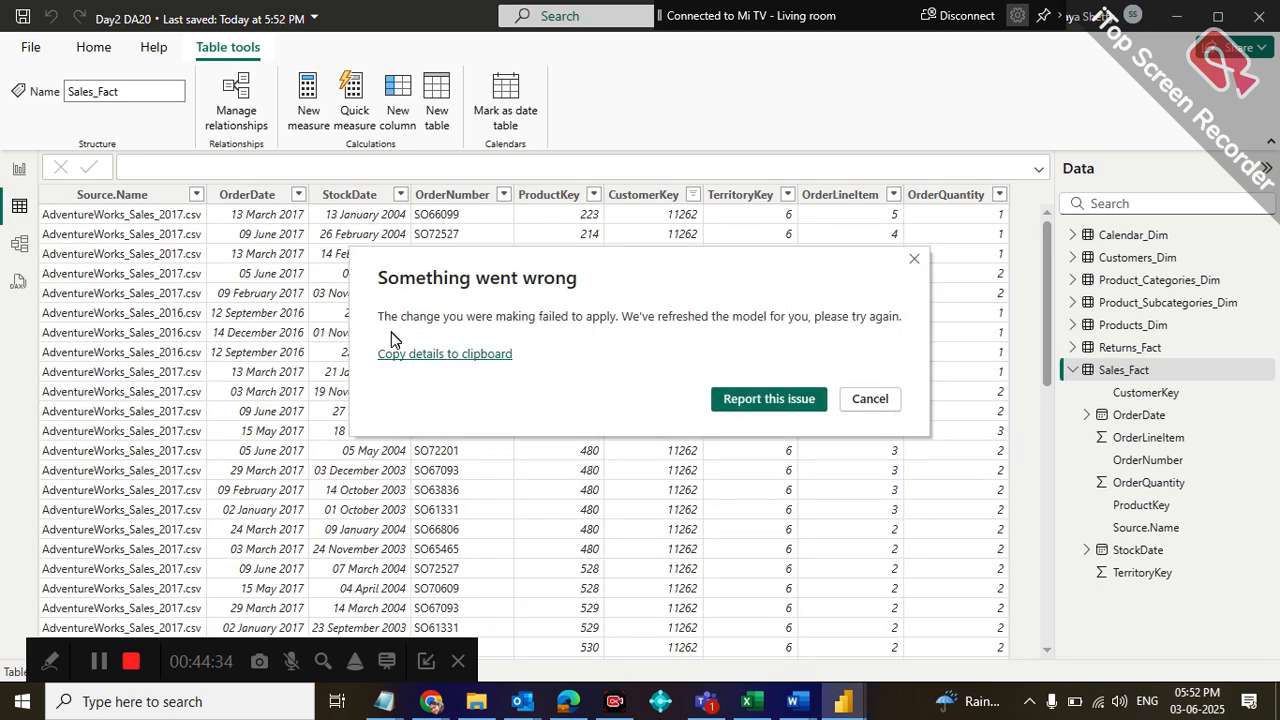
left_click(852, 402)
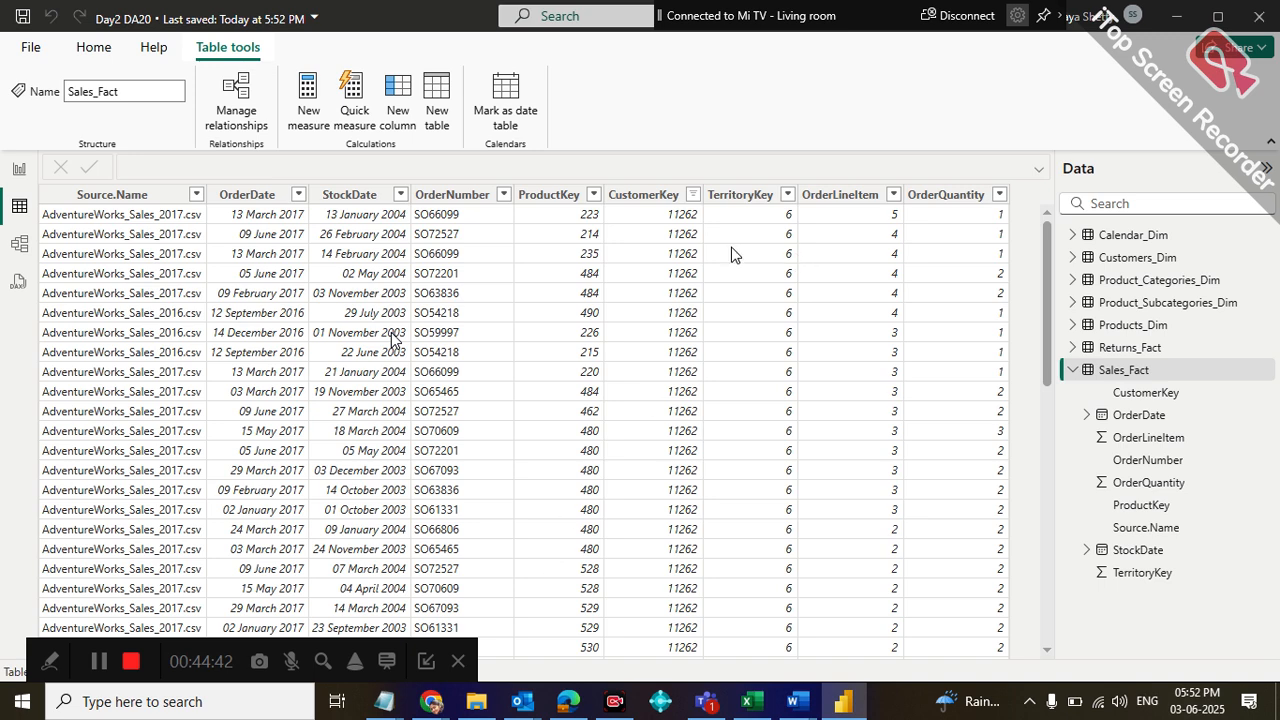
Start a new measure in the Sales_Fact table and replace its default name with SumQty
left_click(1267, 370)
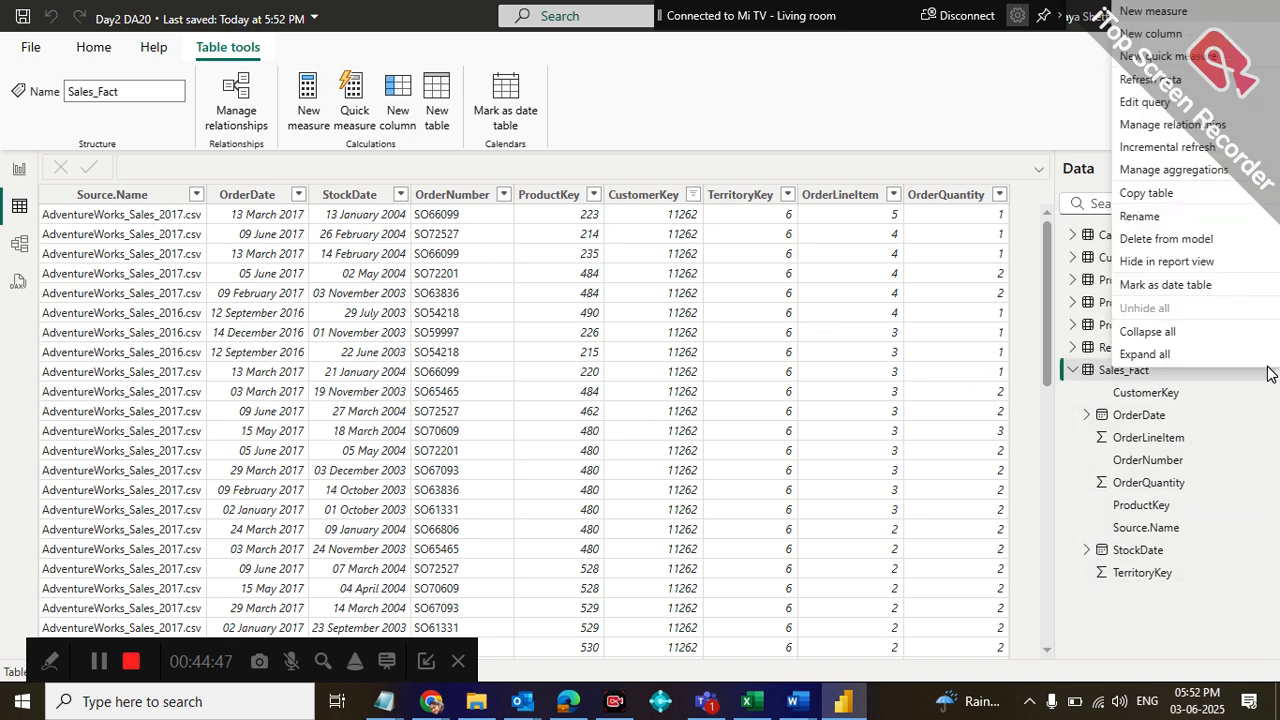
left_click(1240, 287)
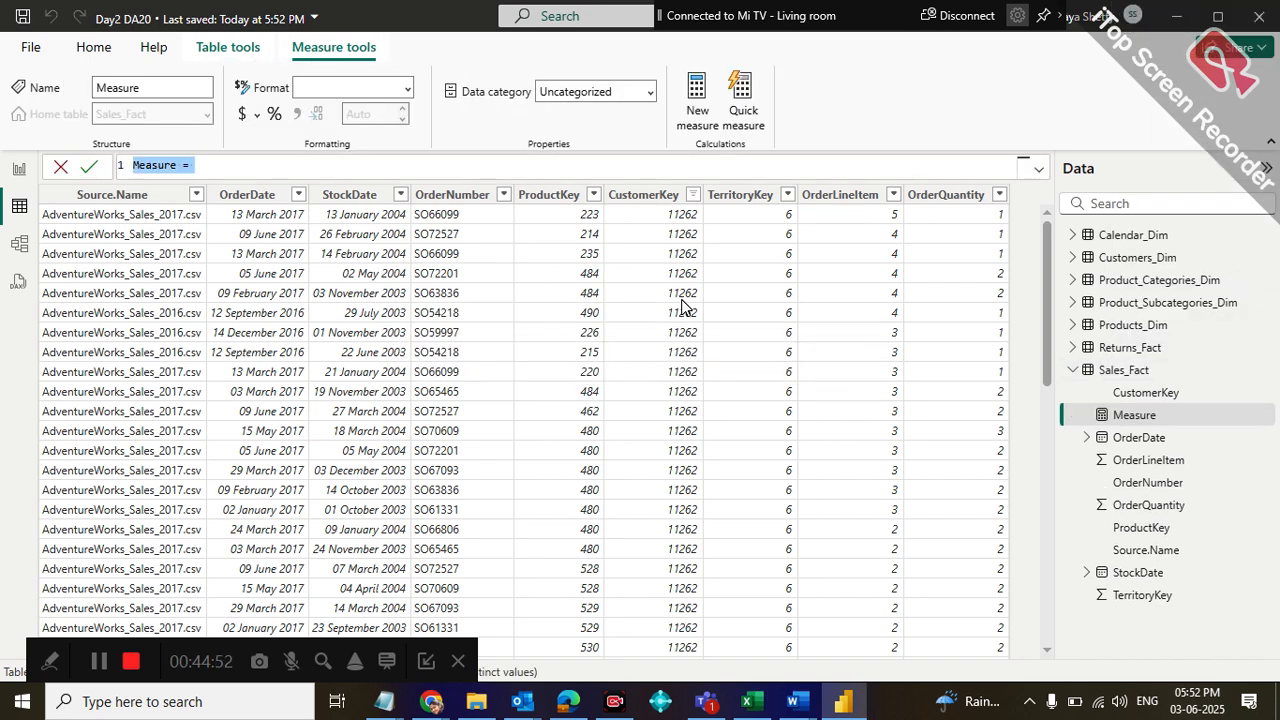
left_click(249, 167)
key("BackSpace")
key("BackSpace")
key("BackSpace")
key("BackSpace")
key("BackSpace")
key("BackSpace")
key("BackSpace")
key("BackSpace")
key("BackSpace")
key("BackSpace")
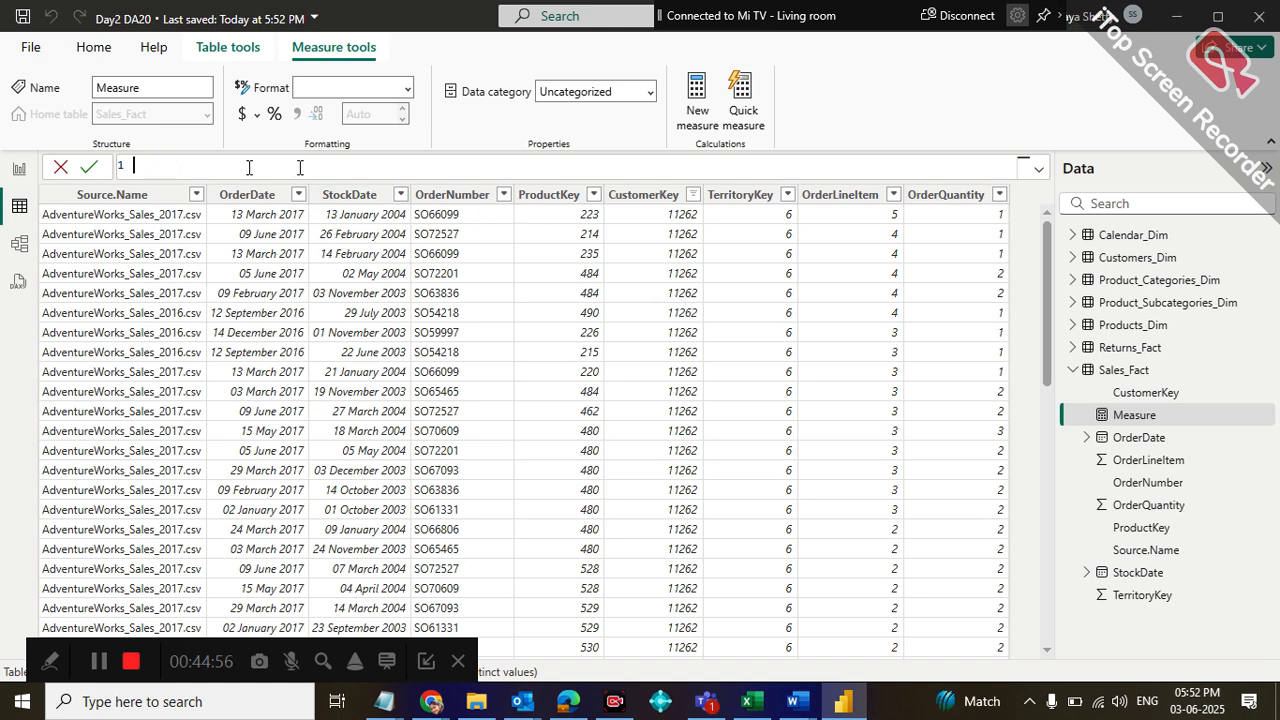
type("SumQty = S")
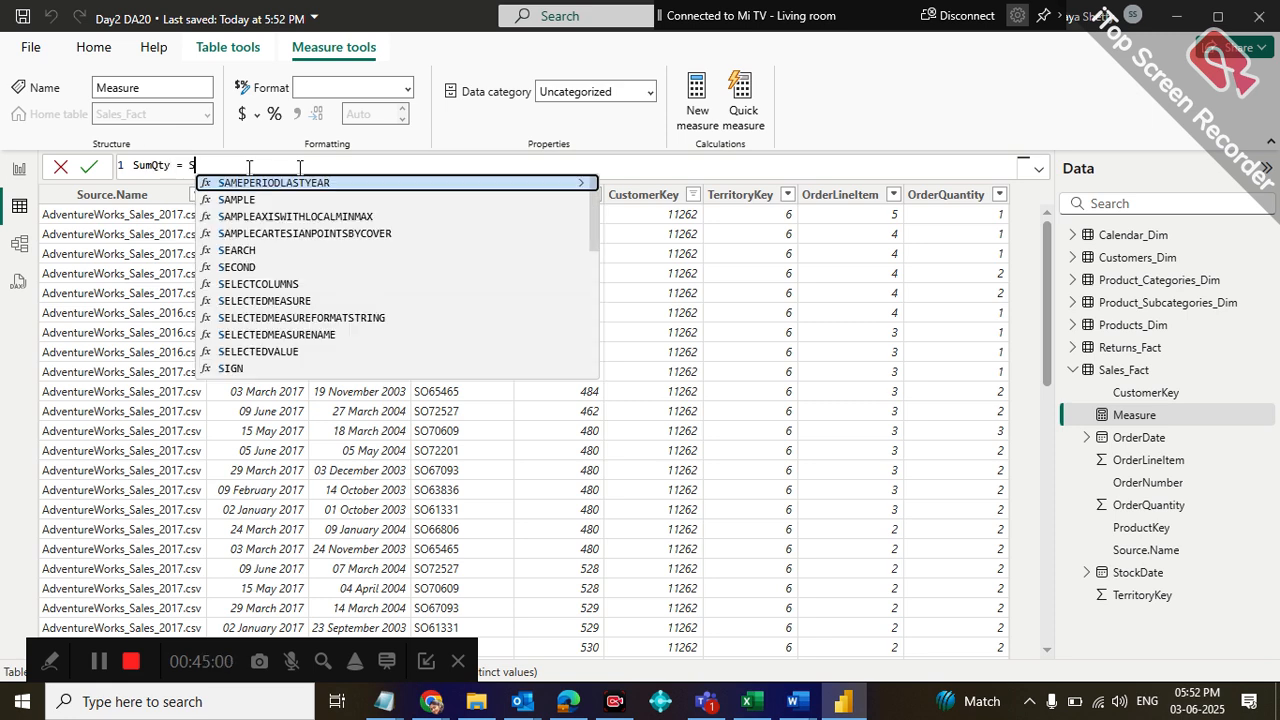
type("UM(")
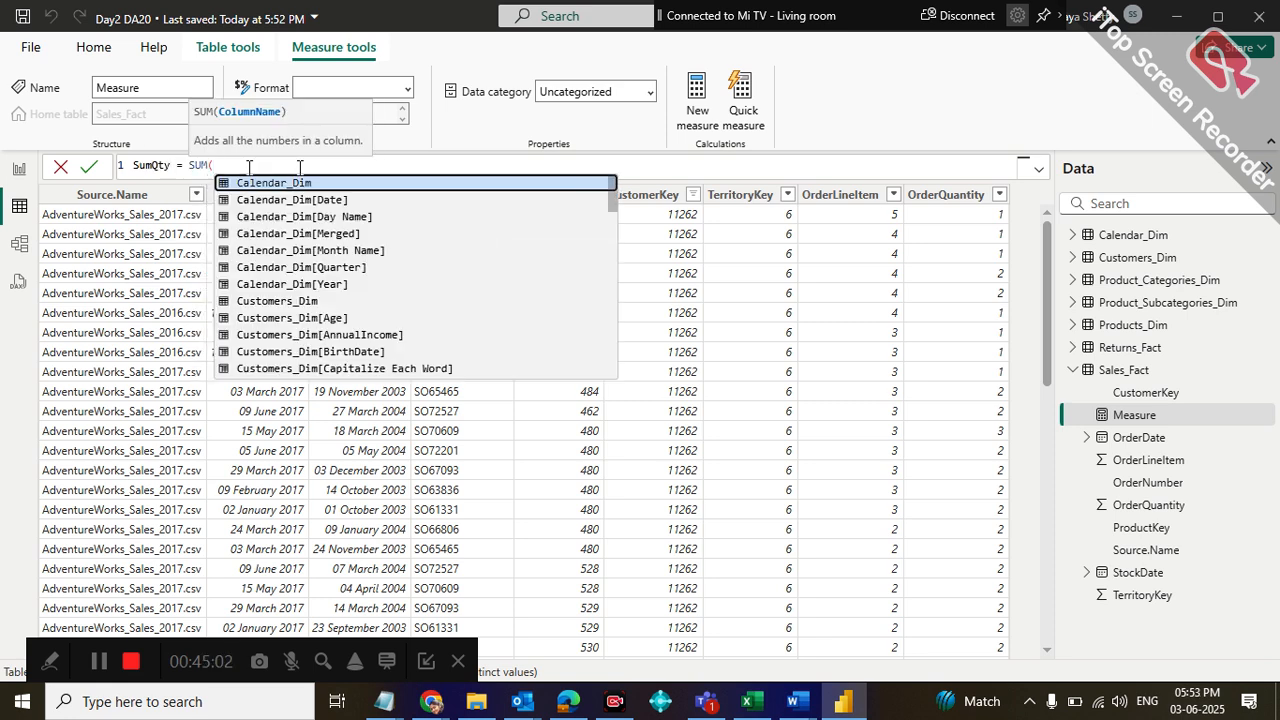
type("Sa")
Define the SumQty measure as SUM(Sales_Fact[OrderQuantity]) and commit the formula
key("Down")
key("Down")
key("Down")
key("Down")
key("Down")
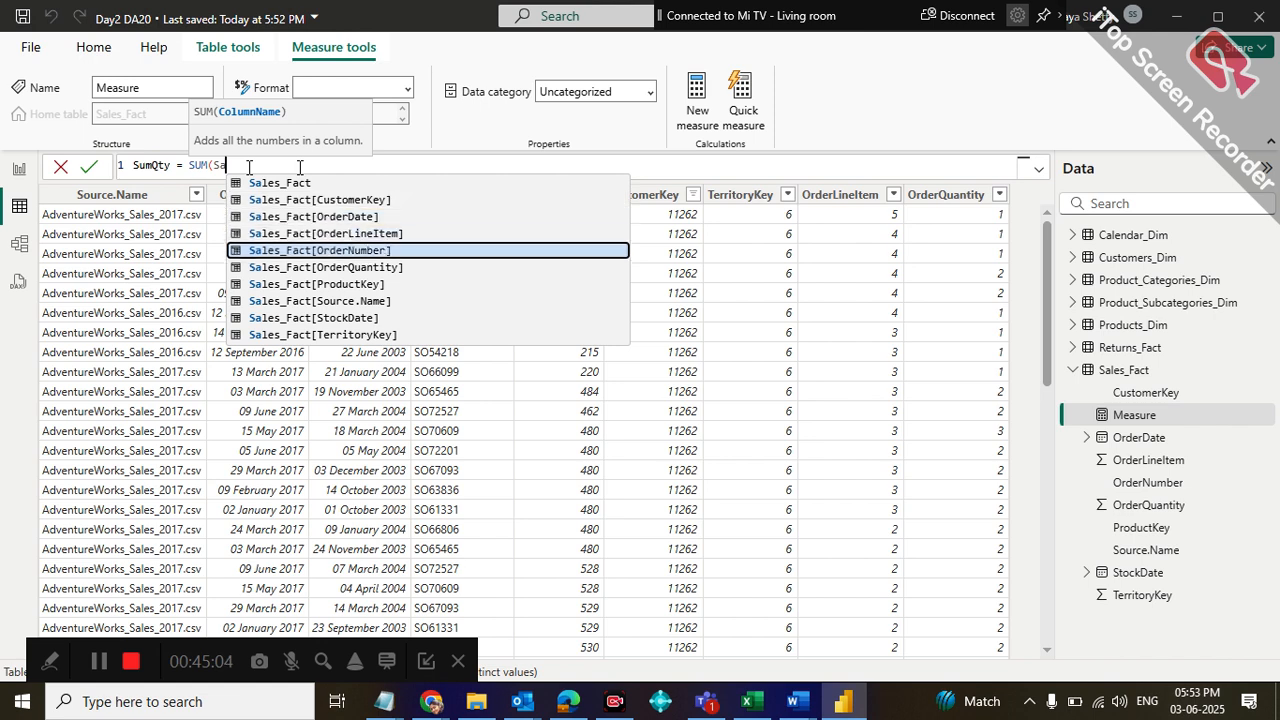
key("Tab")
type(")")
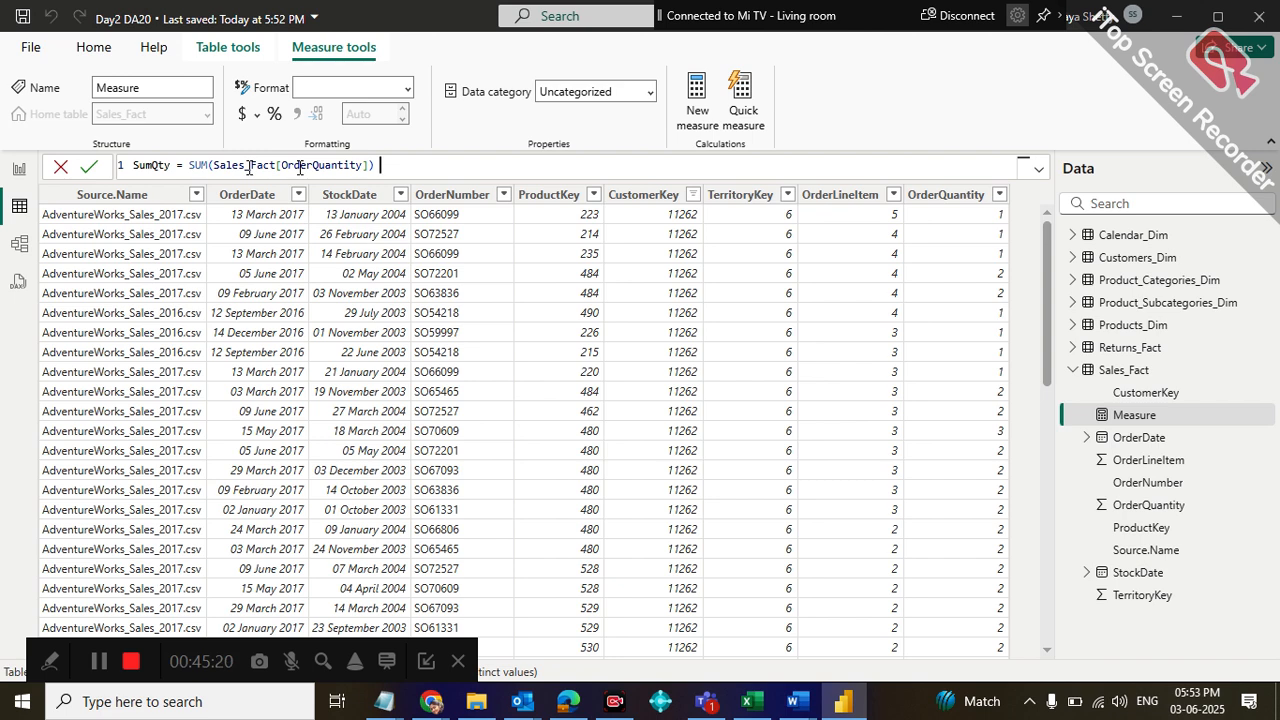
key("Return")
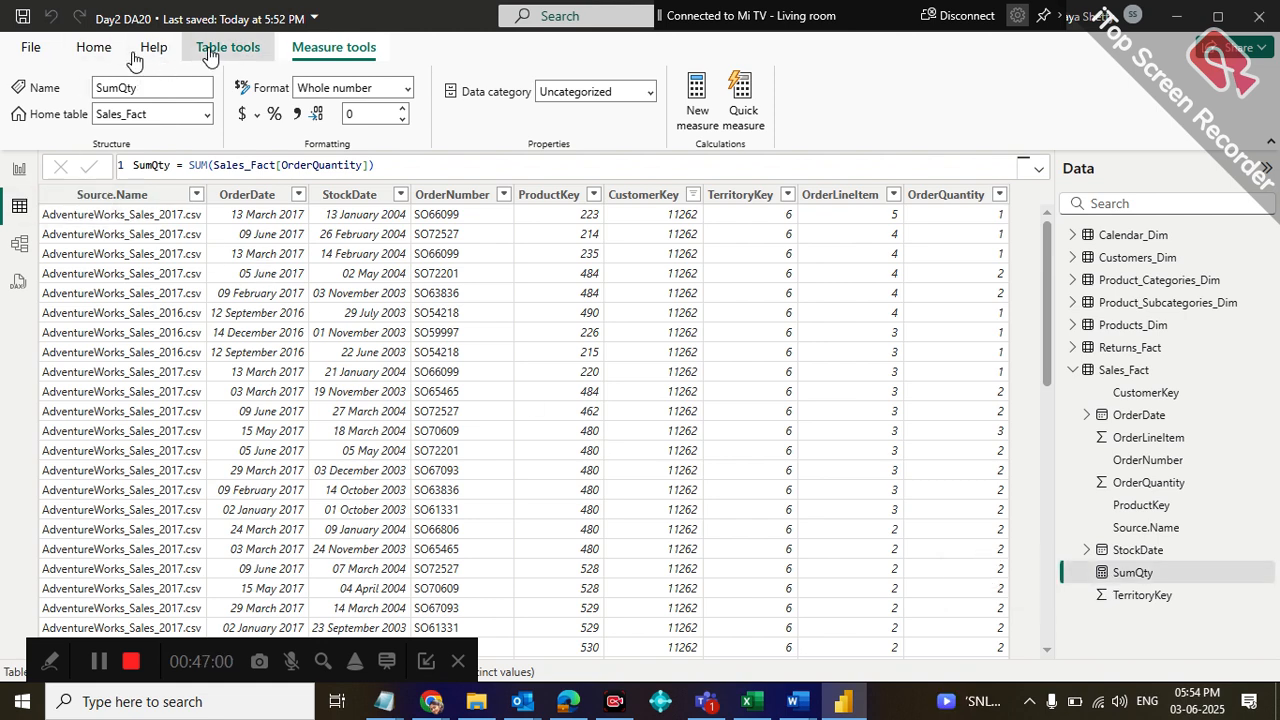
Create a new calculated table, entering only Measures as its definition
left_click(226, 48)
left_click(434, 117)
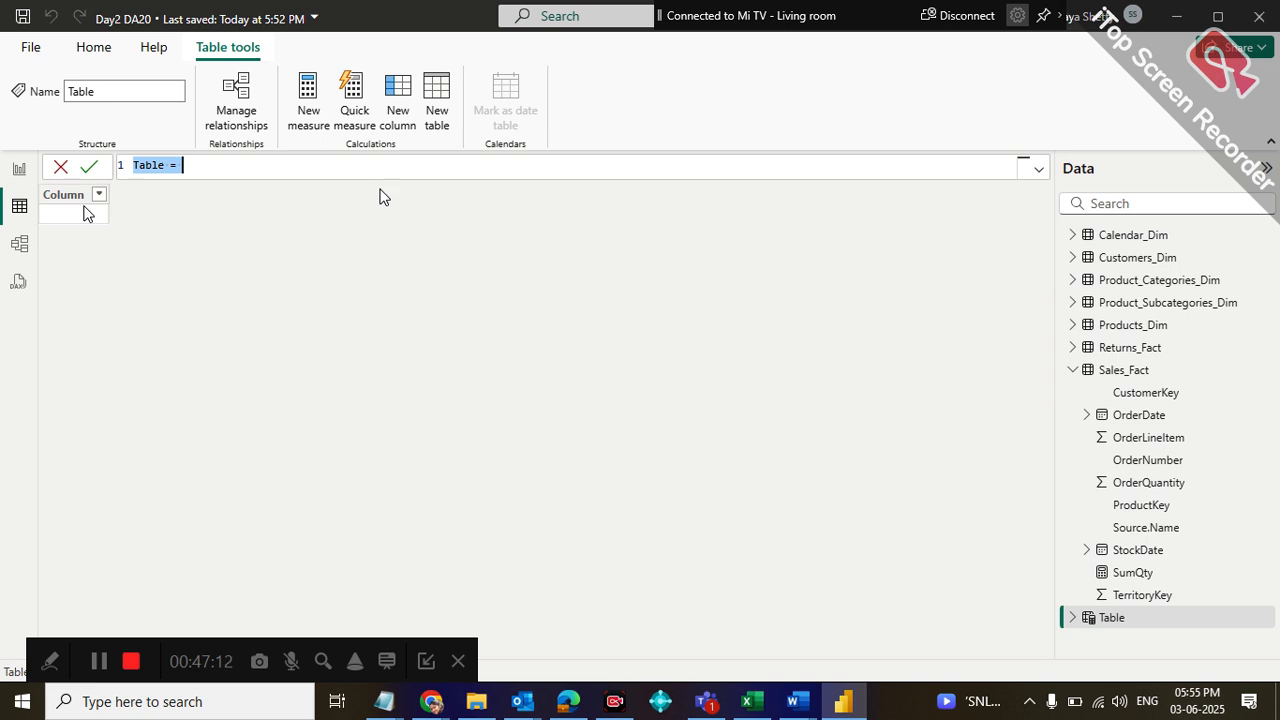
type("Measures")
key("Return")
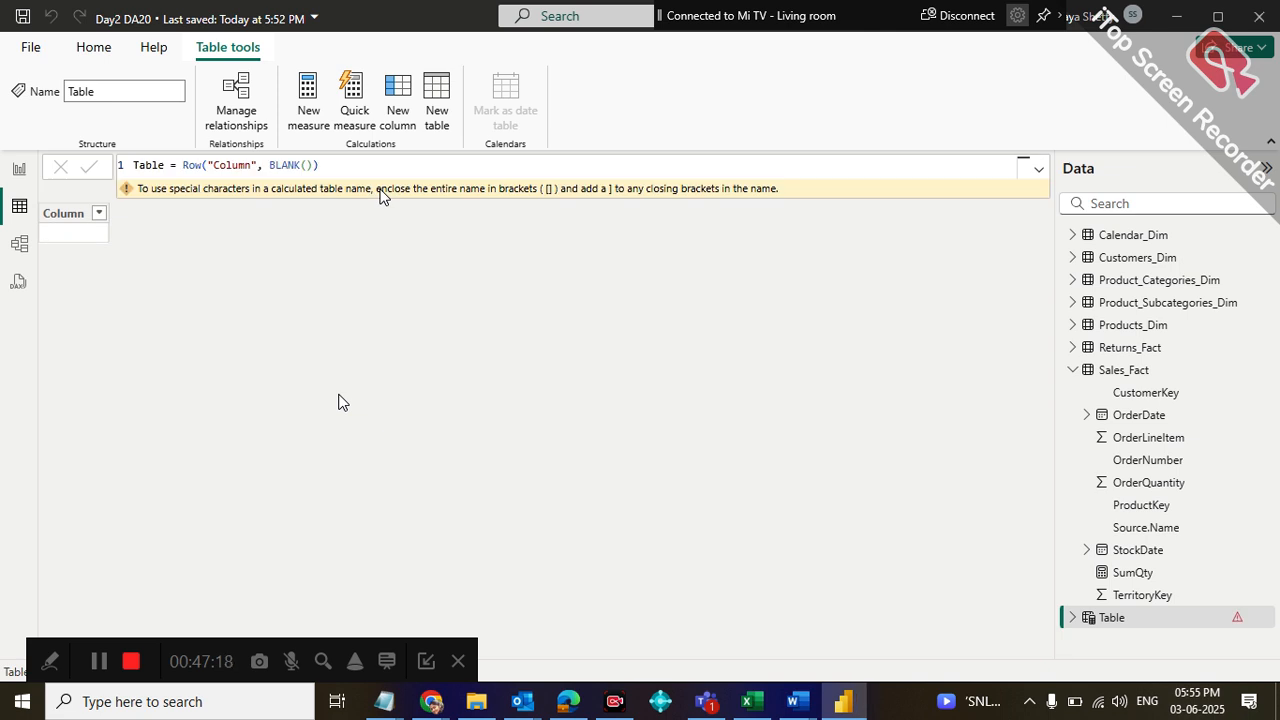
Keep all values in the new table's column filter and recommit the table formula Row("Column", BLANK())
left_click(98, 214)
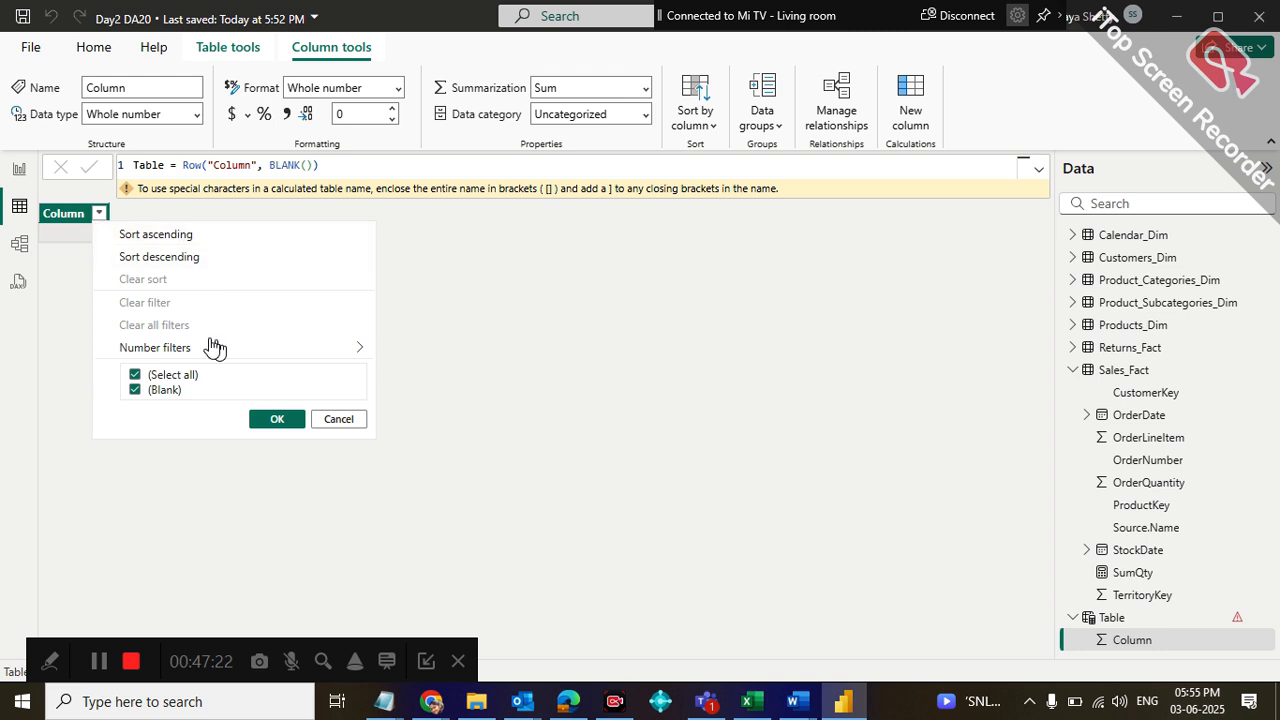
left_click(278, 420)
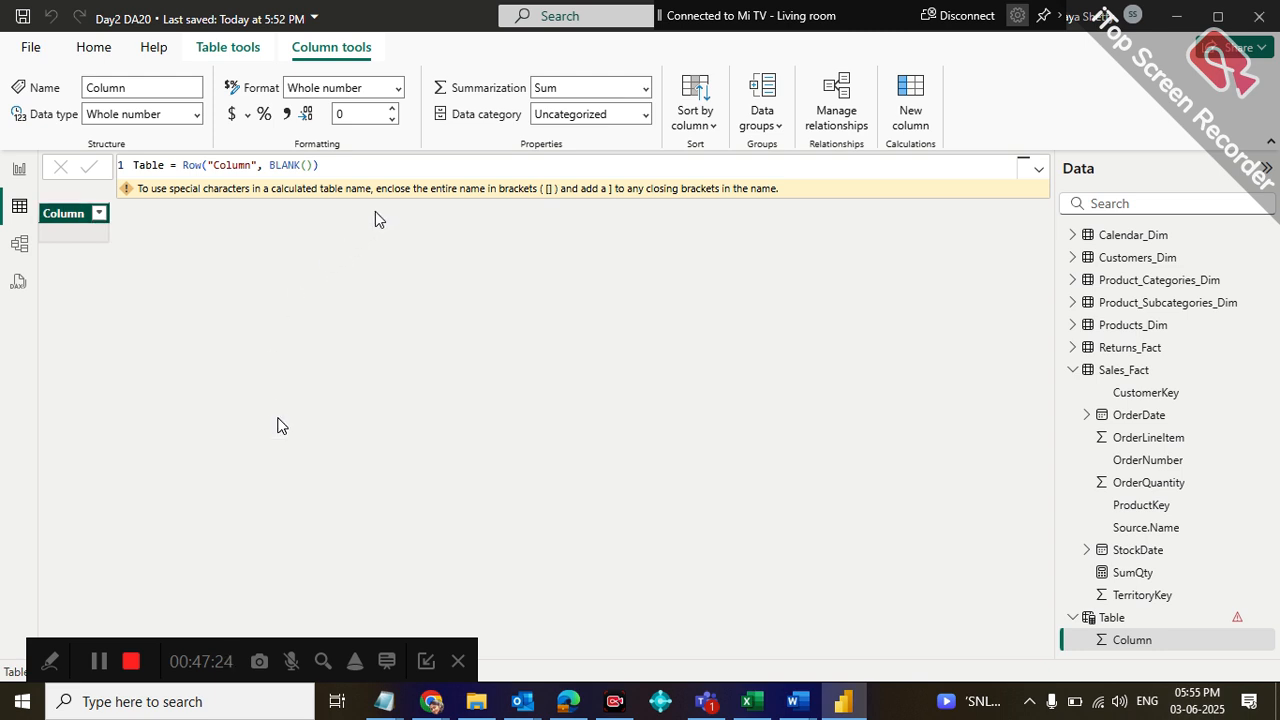
left_click(365, 164)
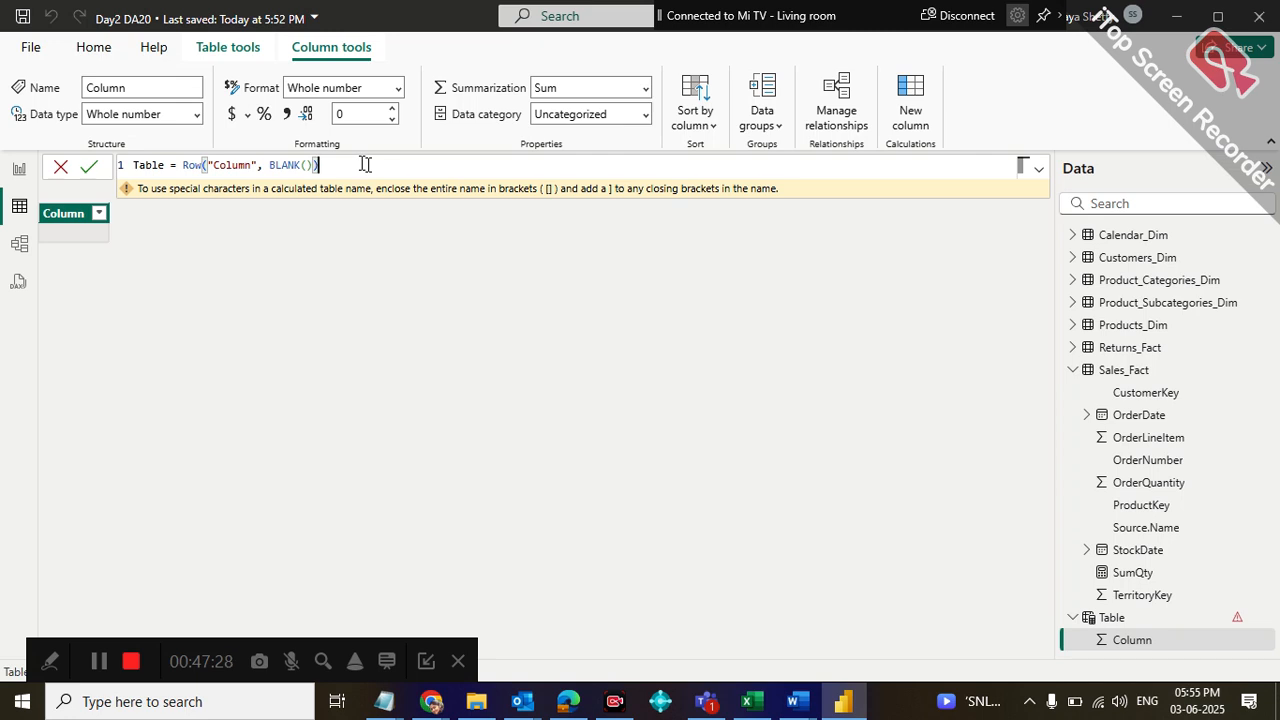
key("Return")
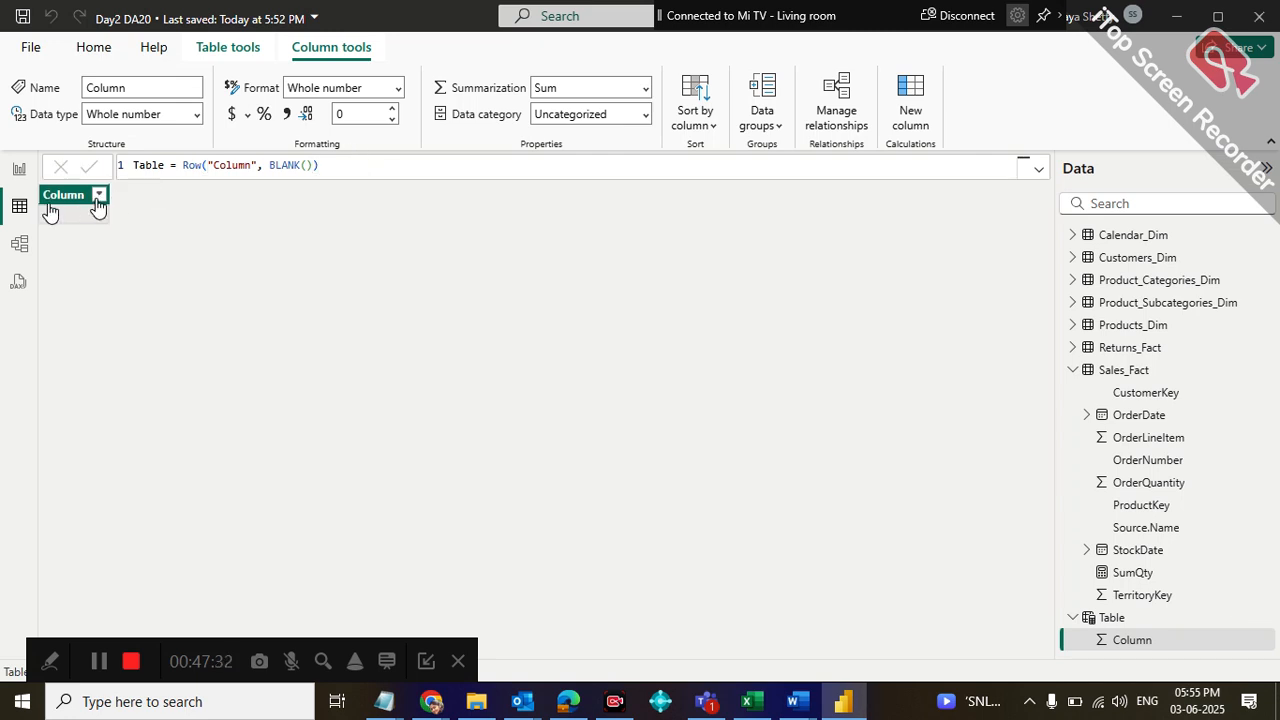
Try to rename the new calculated table as Measures
left_click(1130, 618)
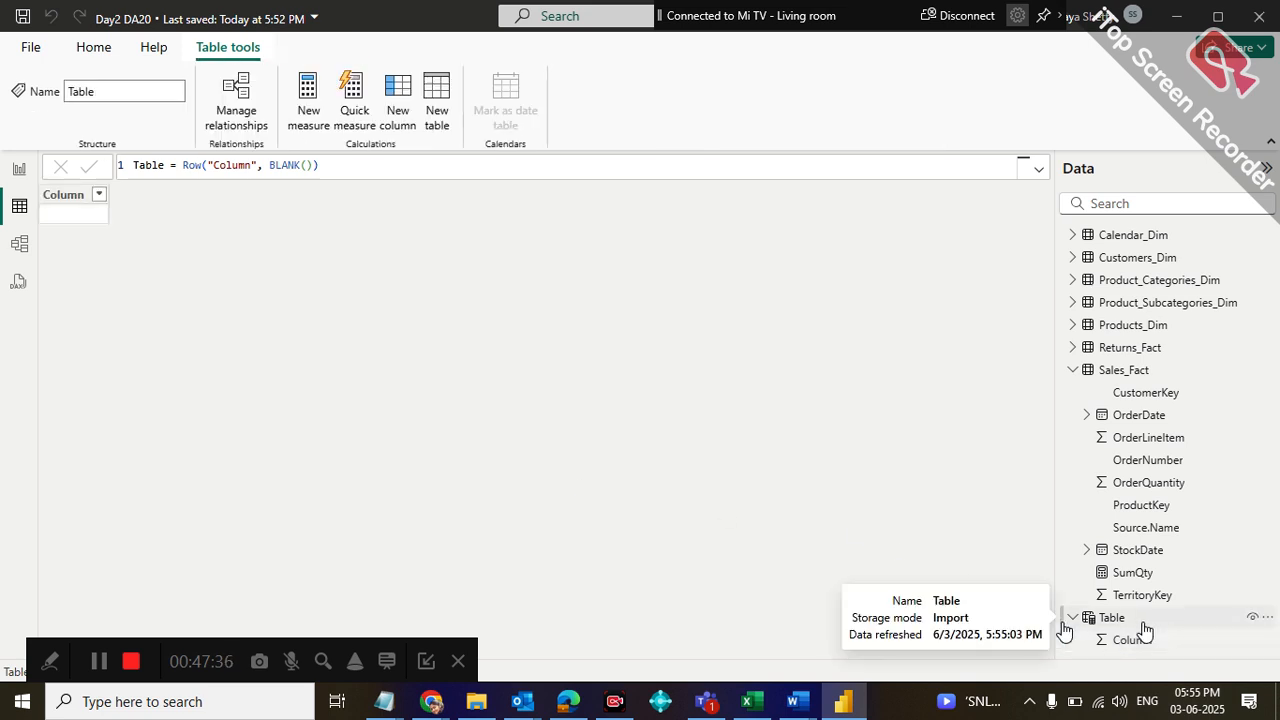
left_click(1268, 619)
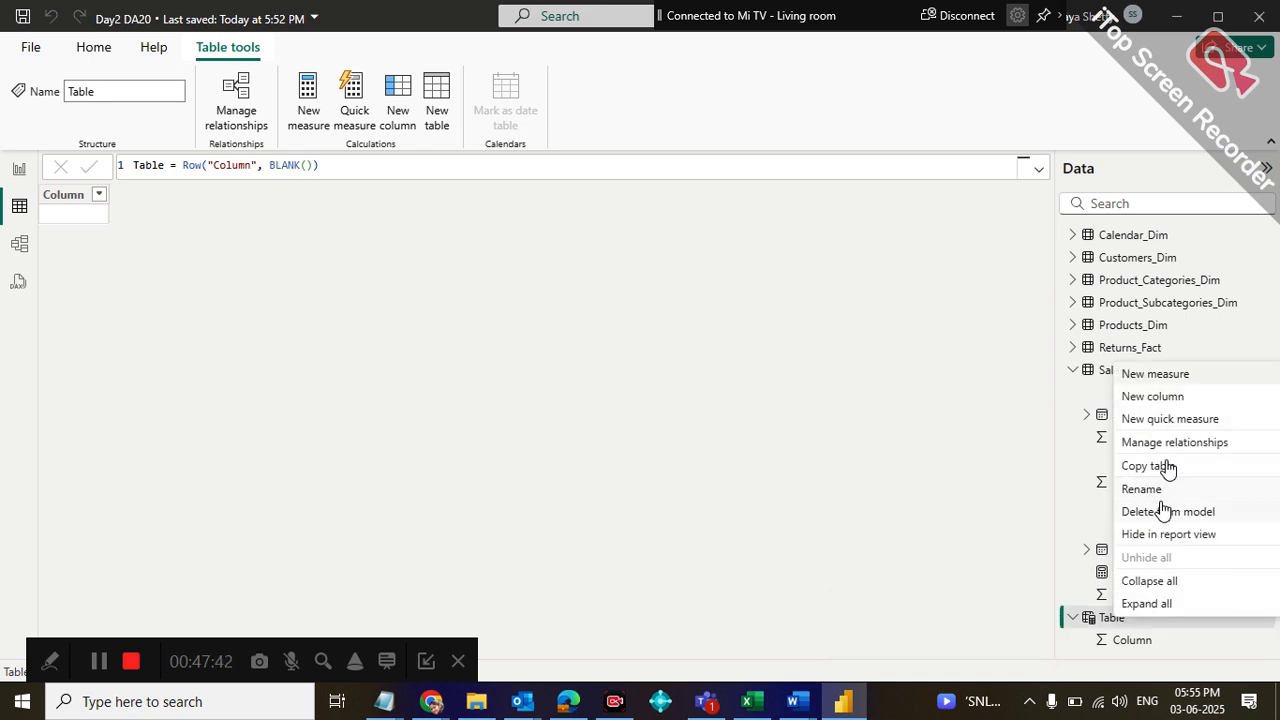
left_click(1150, 489)
type("Measures")
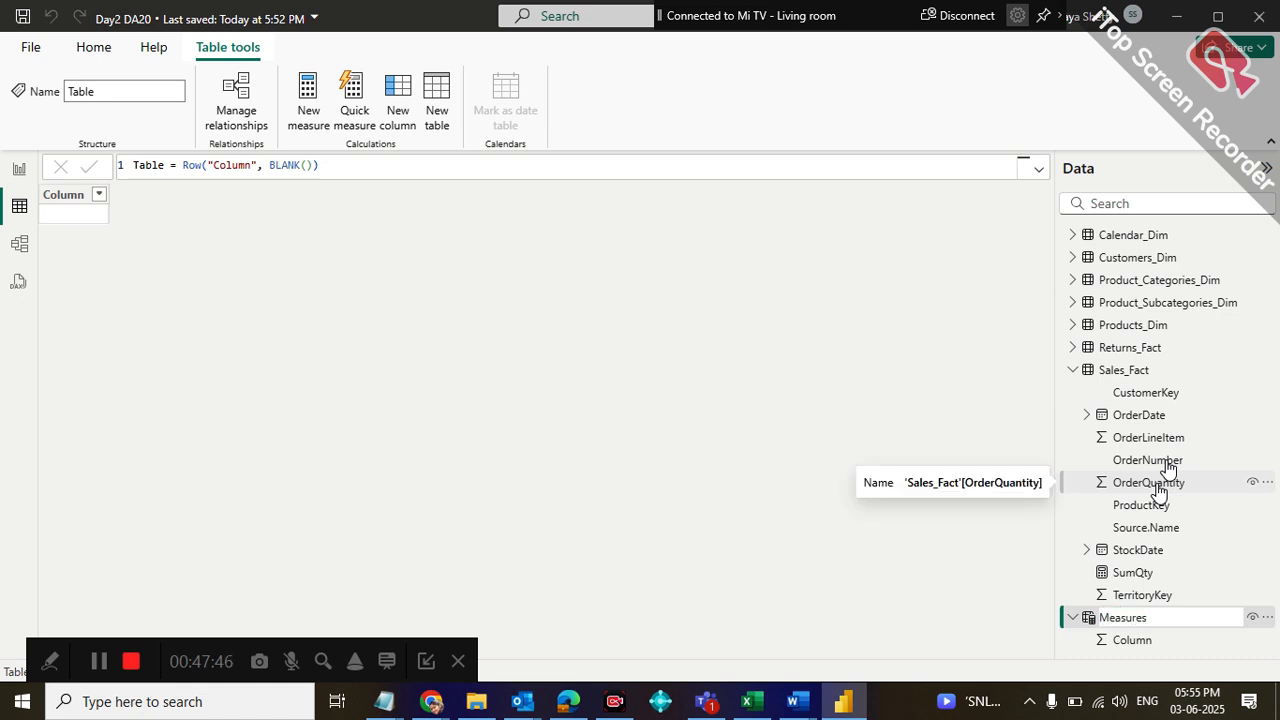
key("Return")
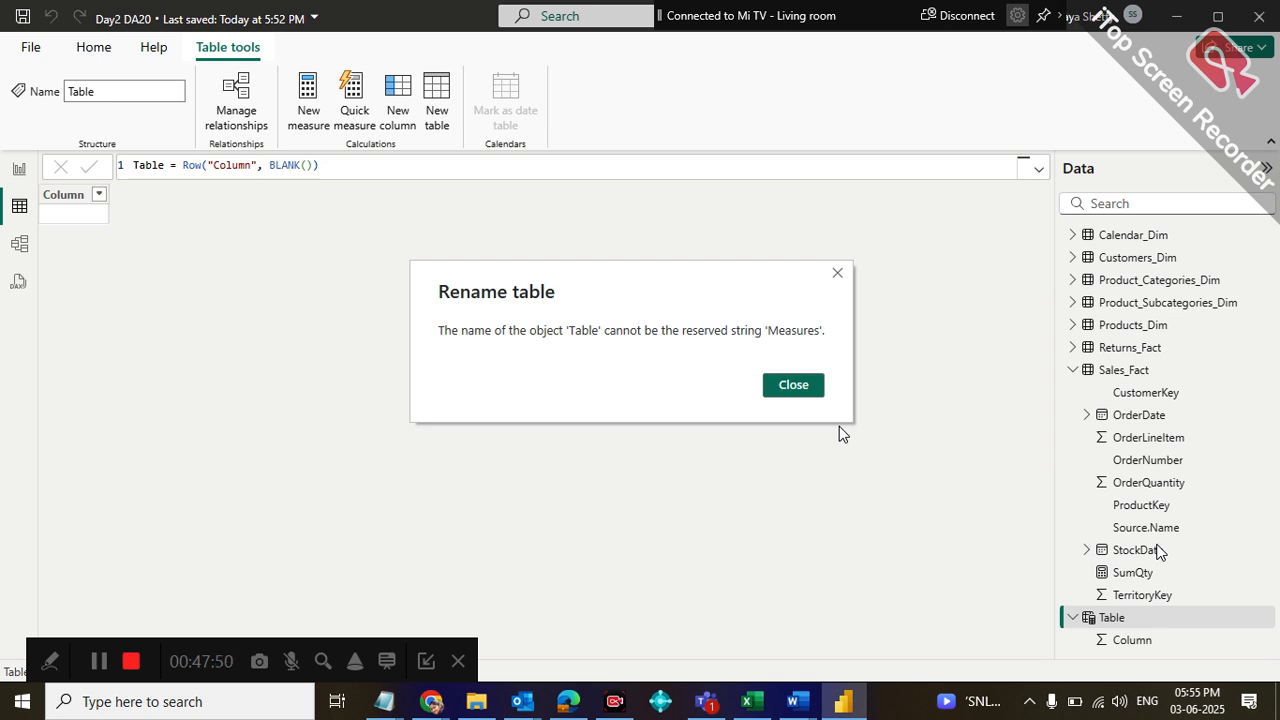
left_click(806, 386)
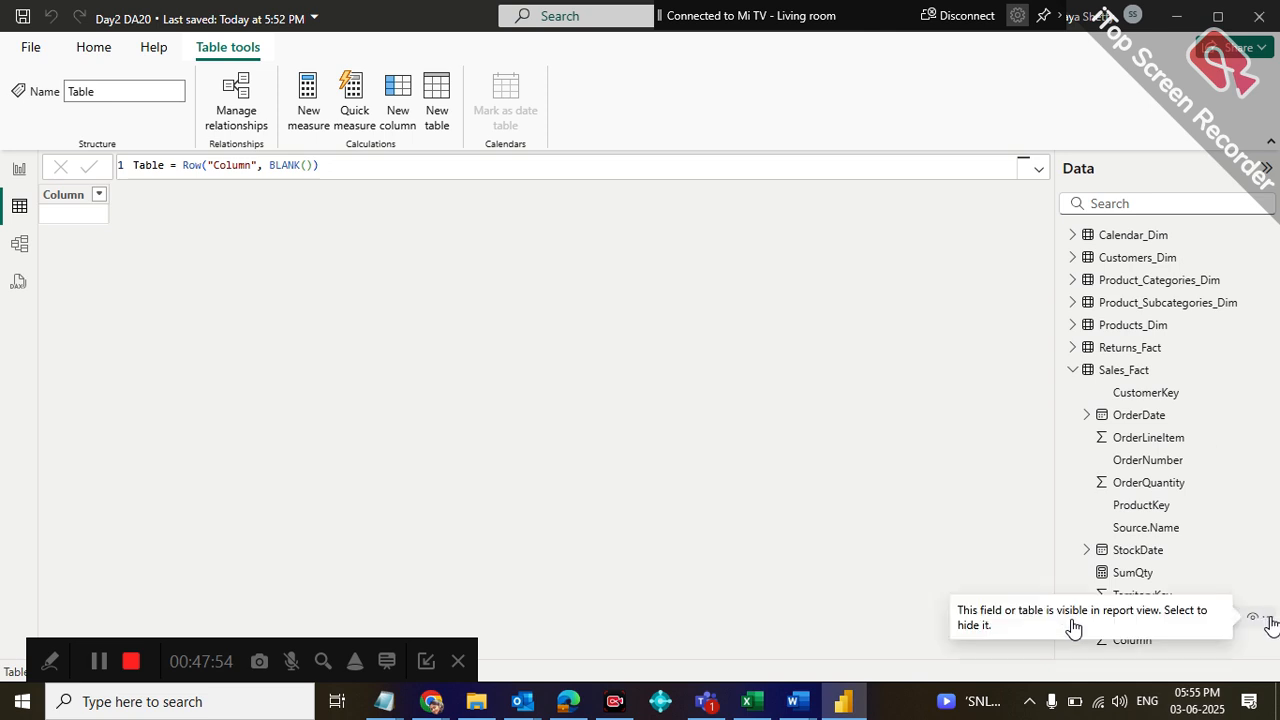
Rename the new calculated table as M.Measures
left_click(1268, 618)
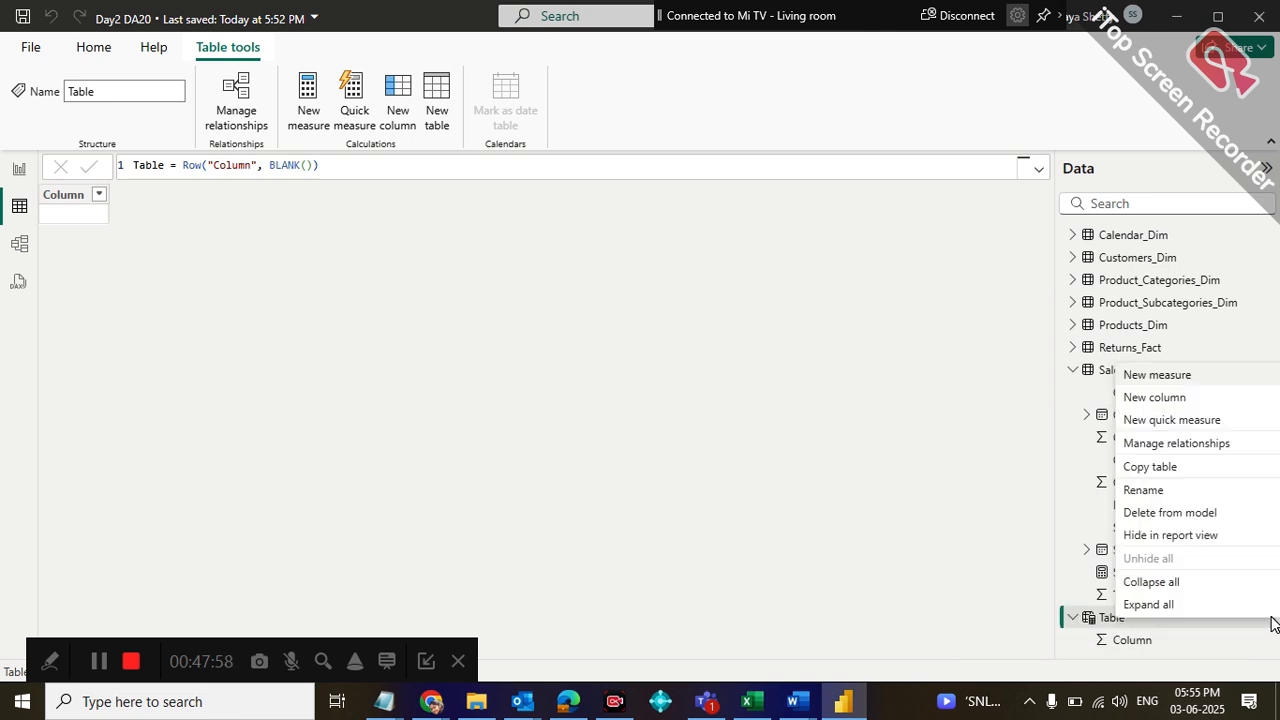
left_click(1178, 489)
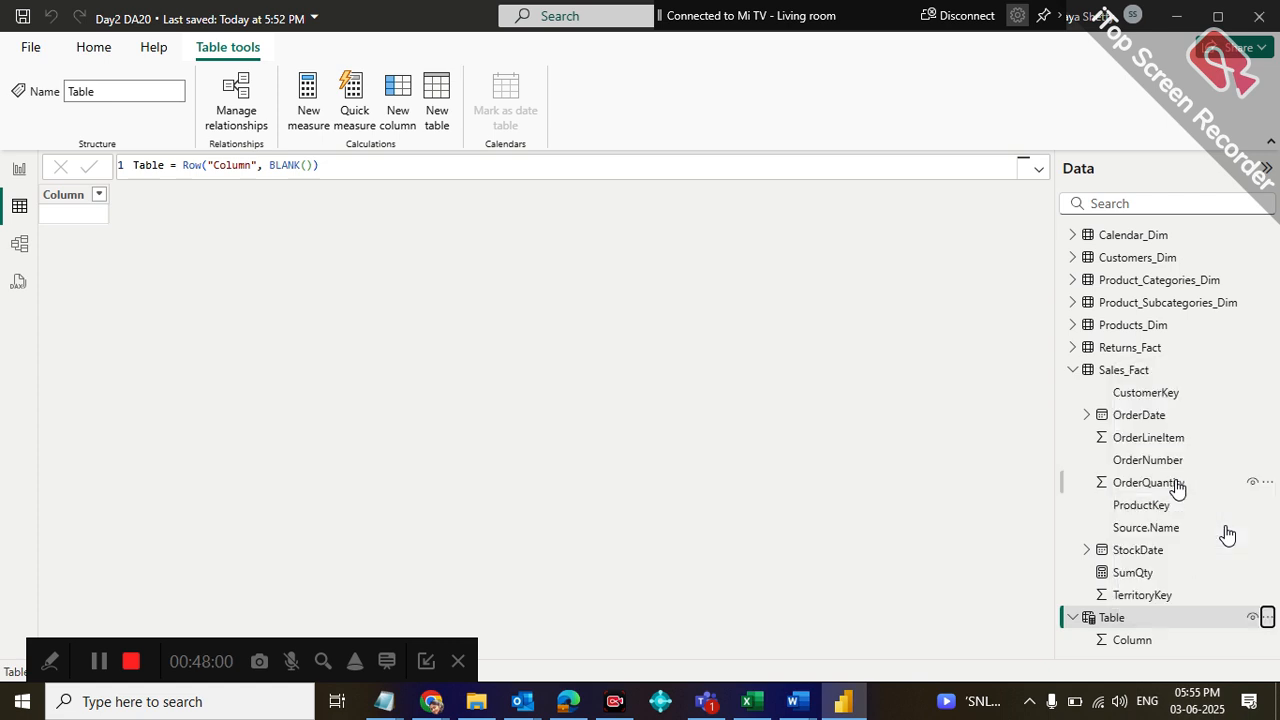
type("M.Measures")
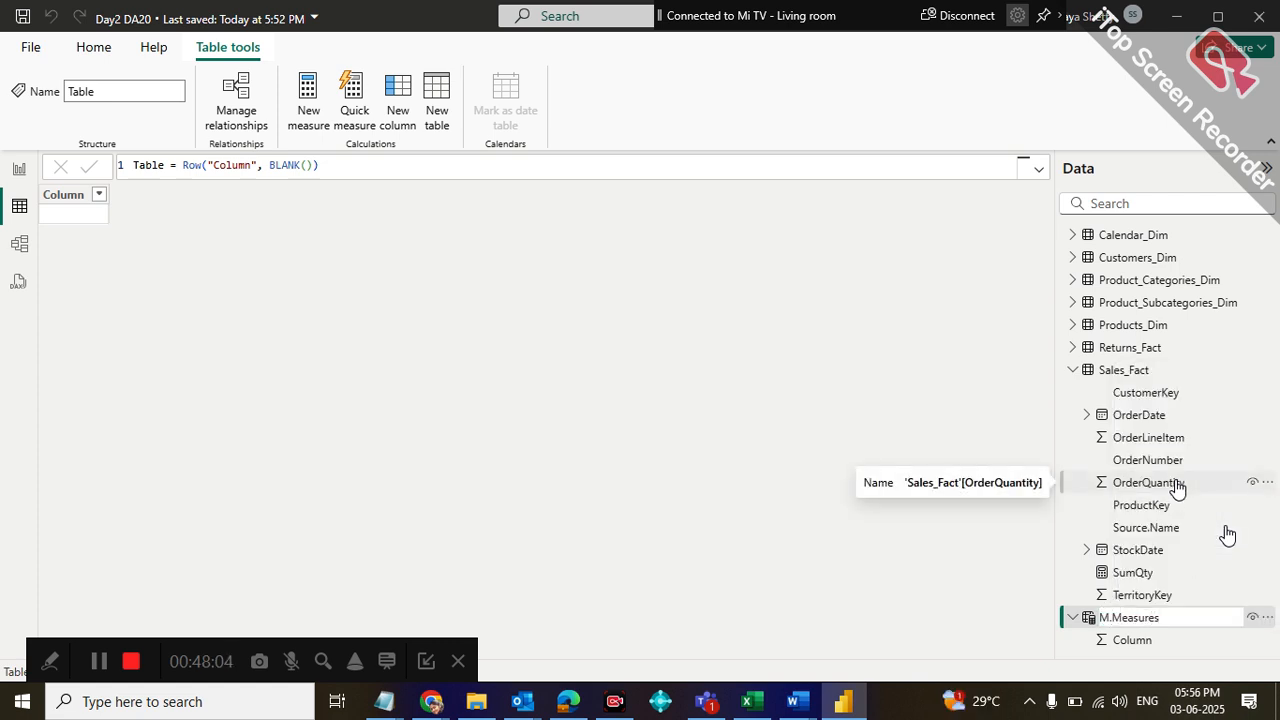
key("Return")
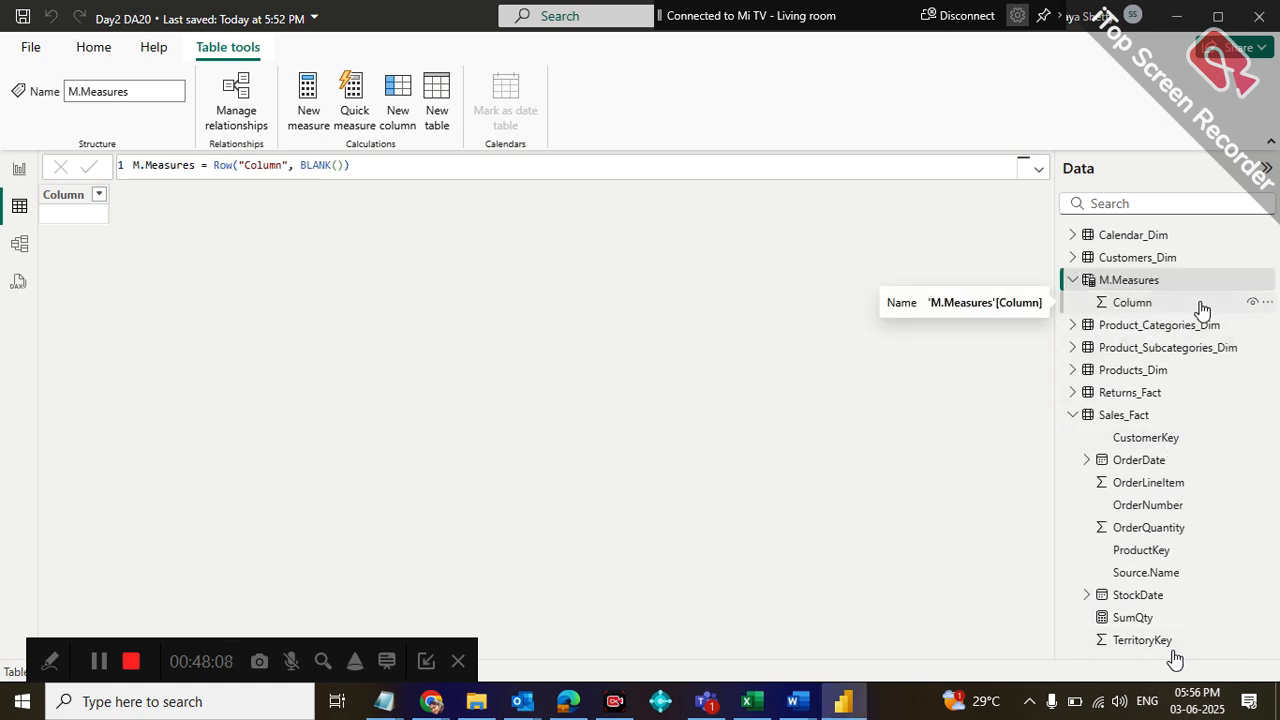
Move the SumQty measure from Sales_Fact by setting its home table to M.Measures
left_click_drag(1133, 622, 1170, 289)
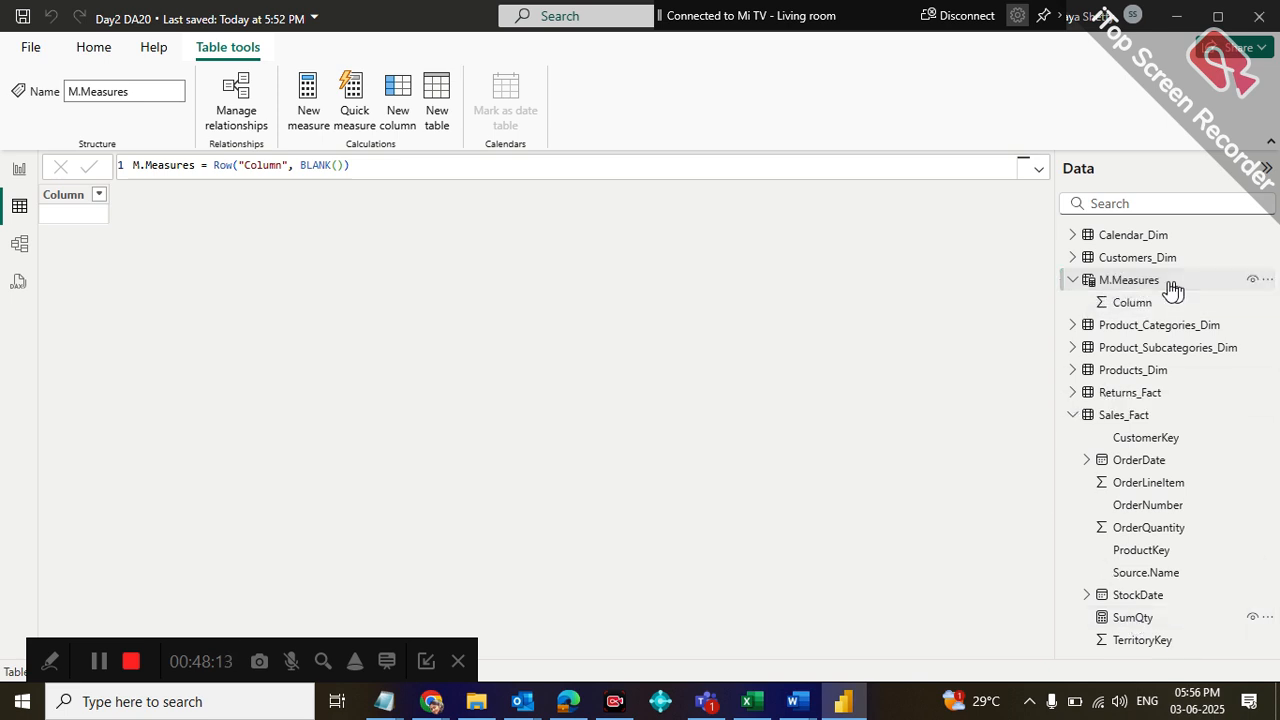
left_click(1153, 620)
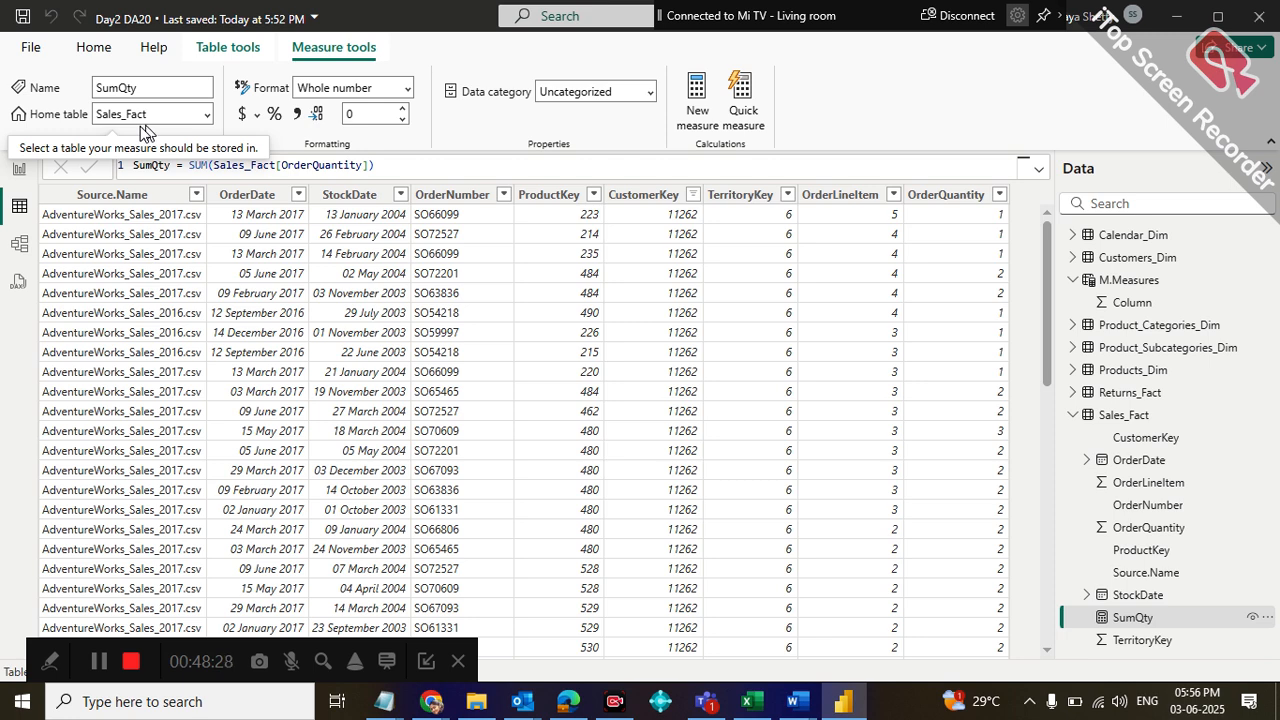
left_click(203, 118)
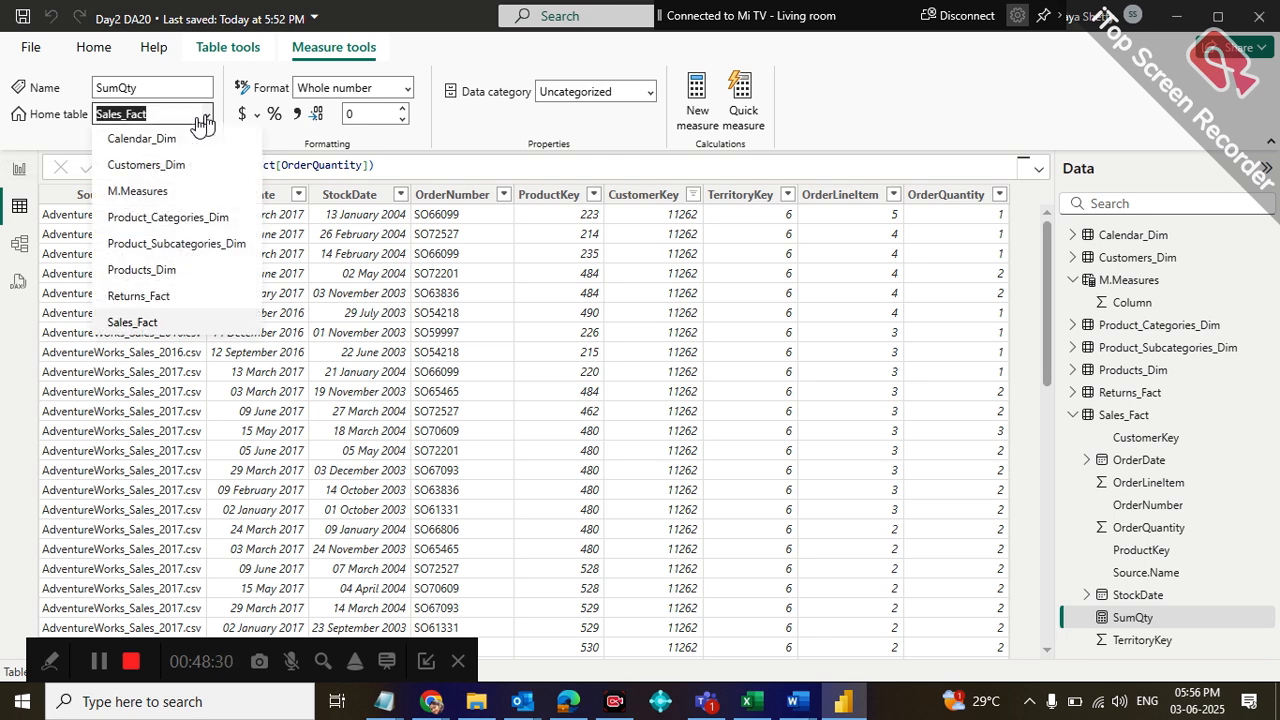
left_click(137, 192)
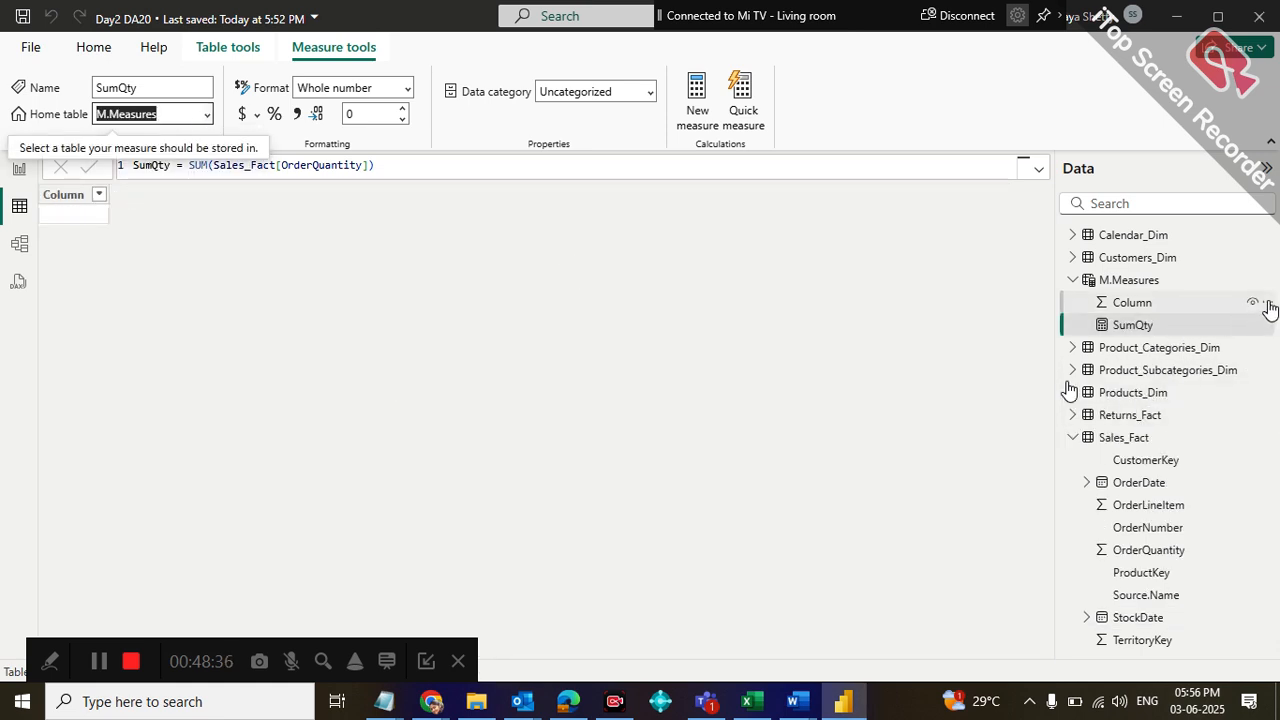
Hide the placeholder Column of M.Measures in report view and make it visible again
left_click(1267, 305)
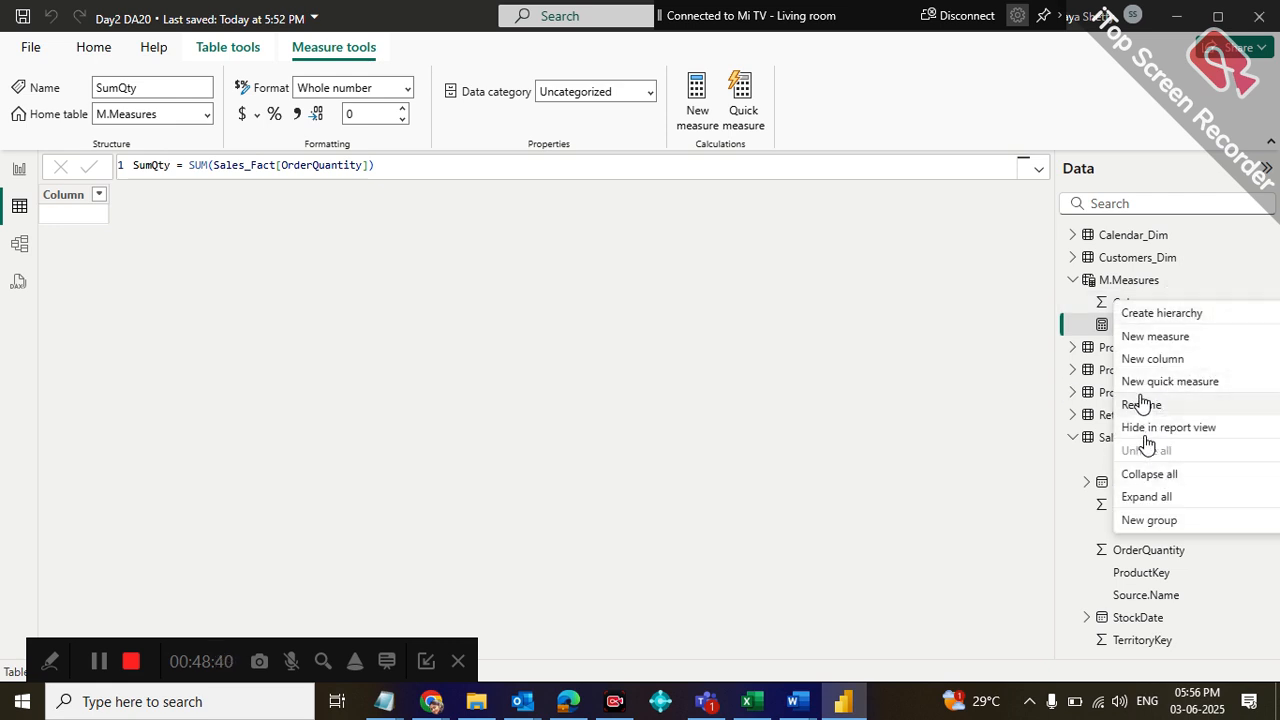
left_click(980, 406)
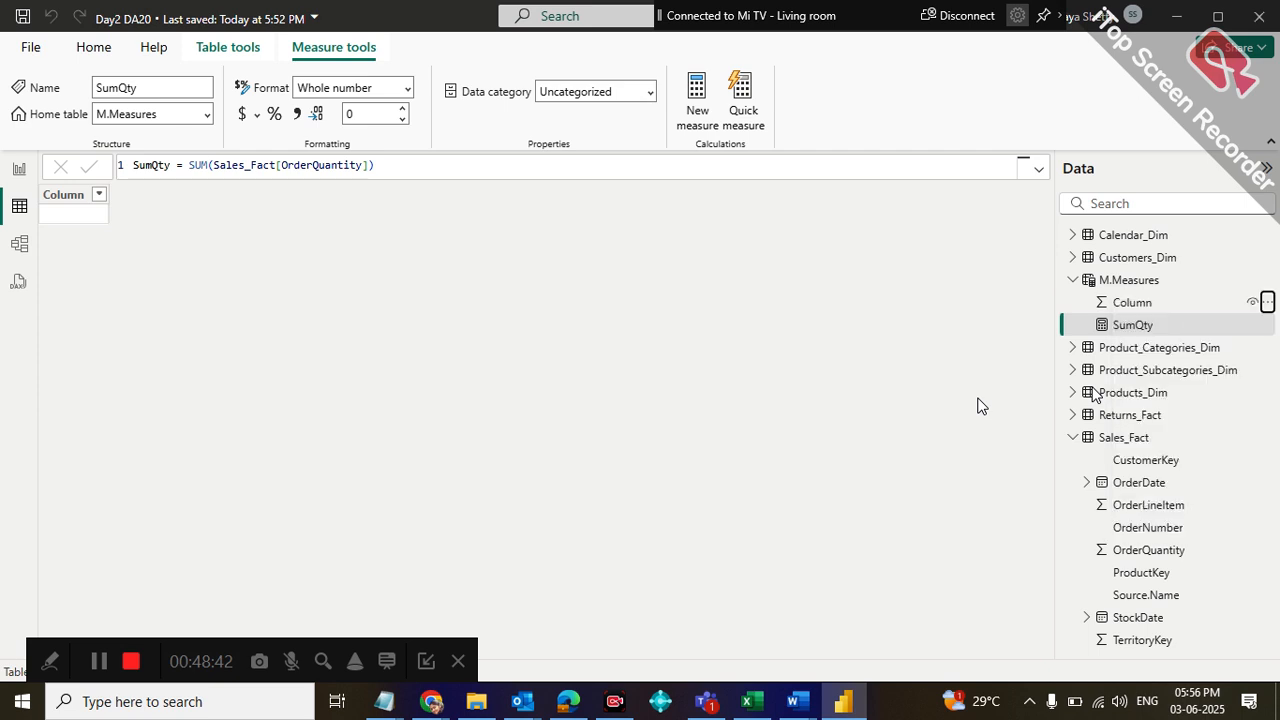
right_click(1136, 304)
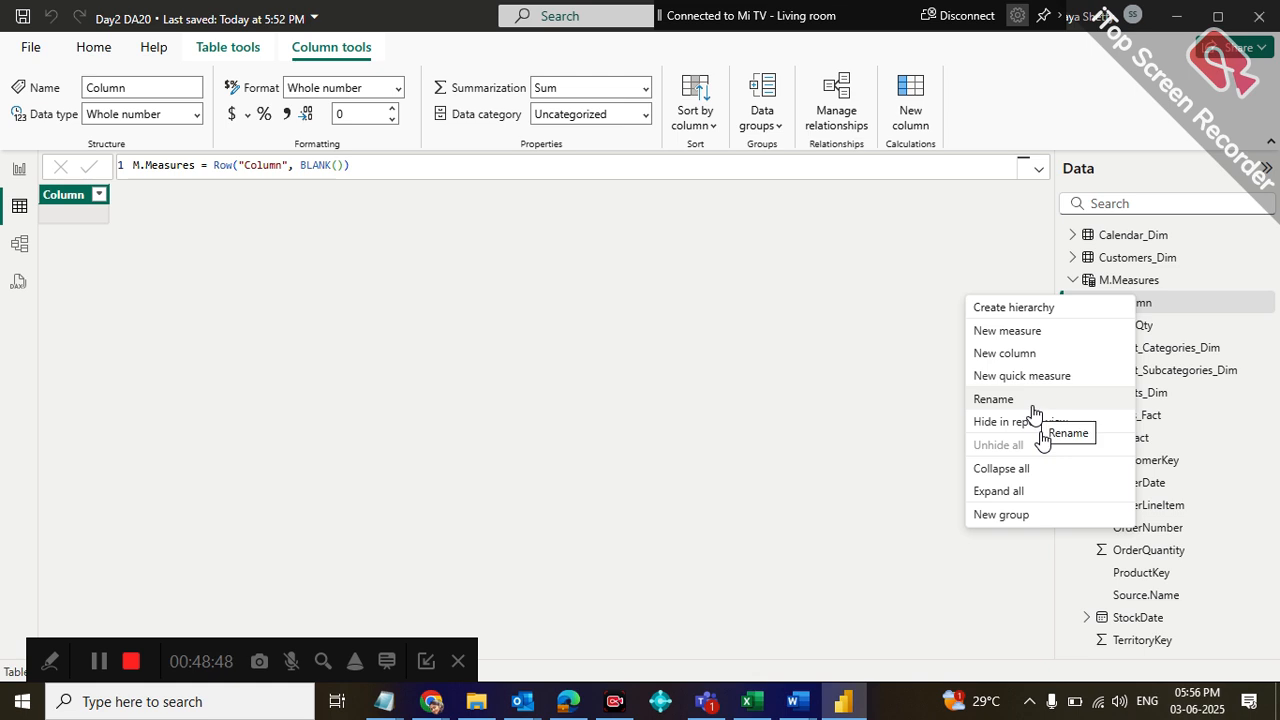
left_click(1254, 302)
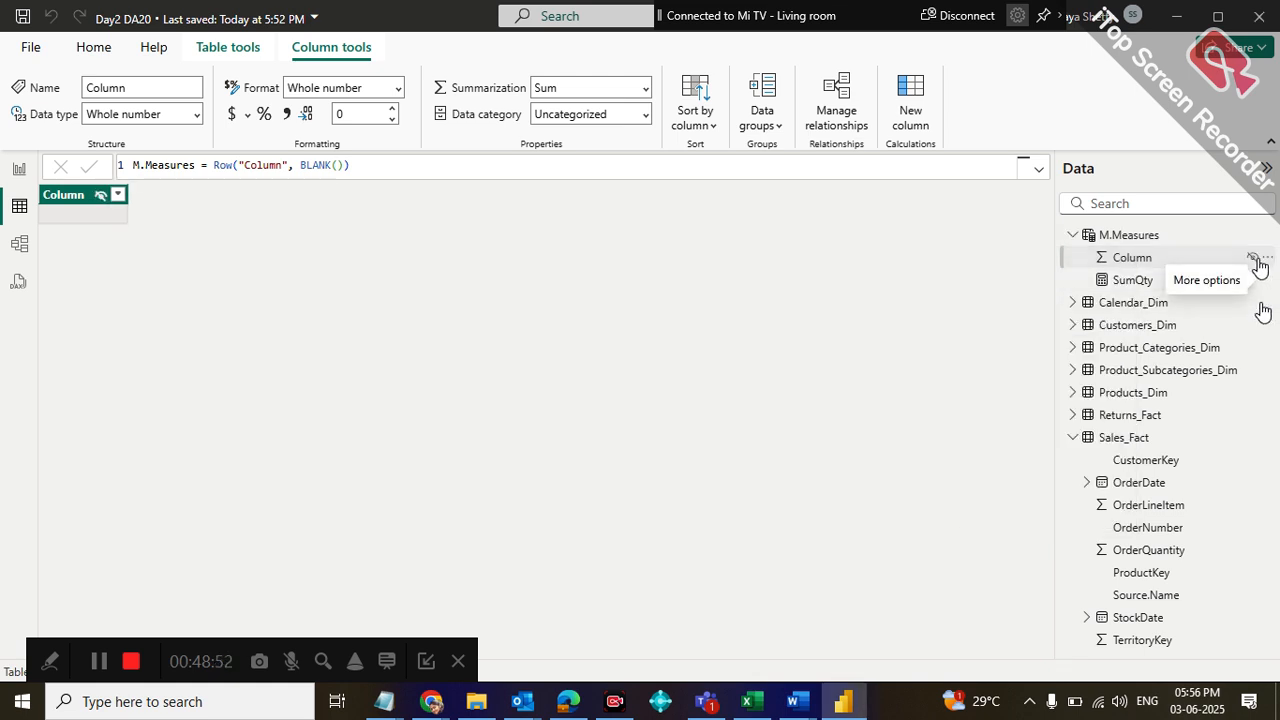
left_click(1254, 258)
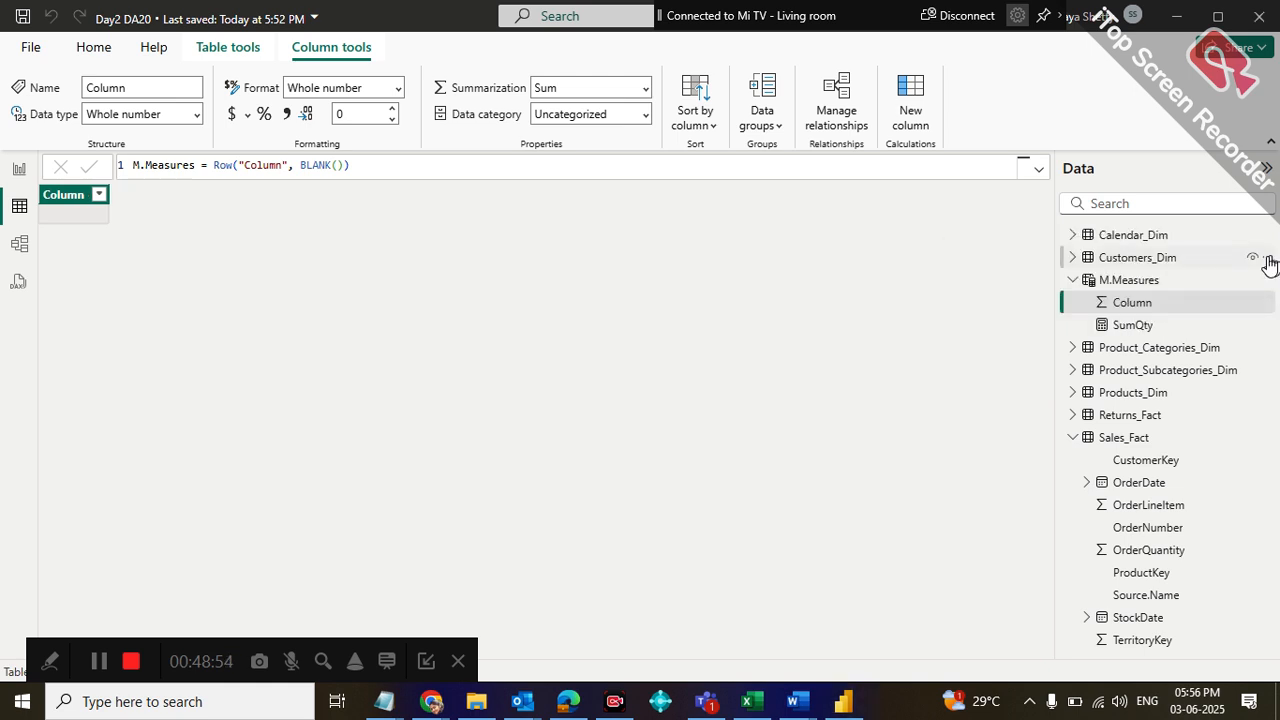
Check the available options of the placeholder Column in M.Measures for a way to delete it
left_click(1268, 304)
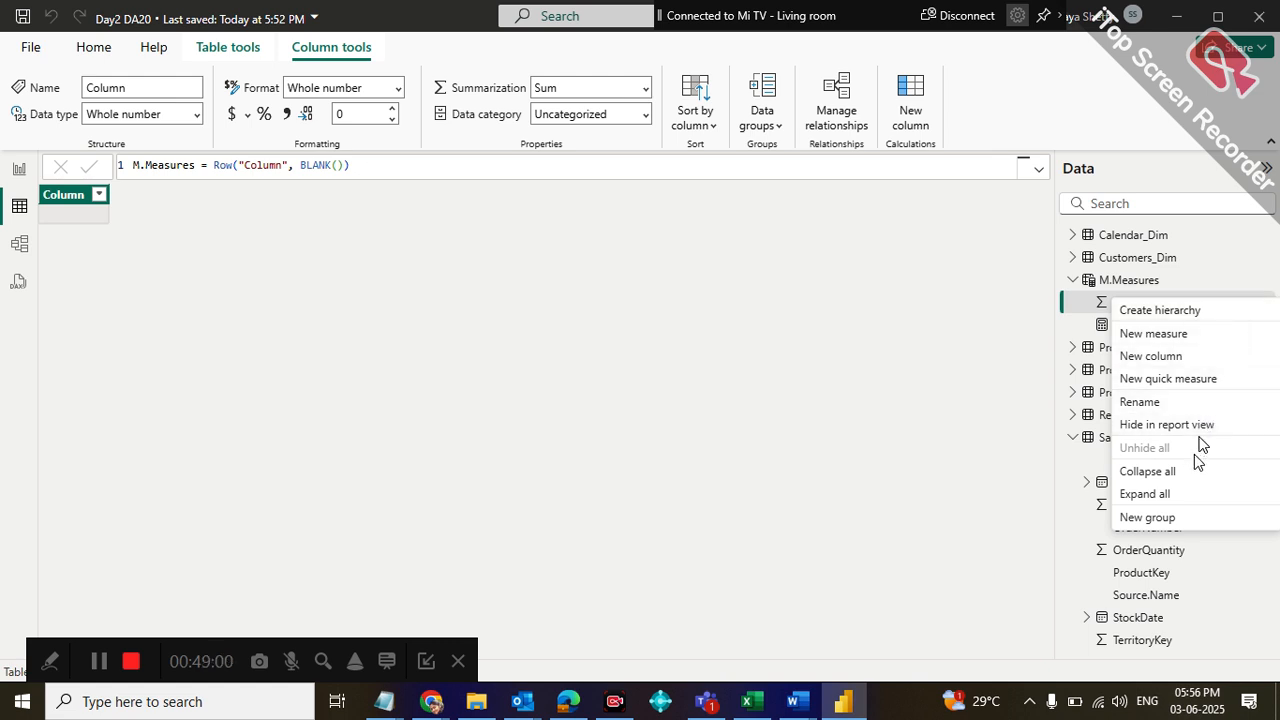
left_click(984, 405)
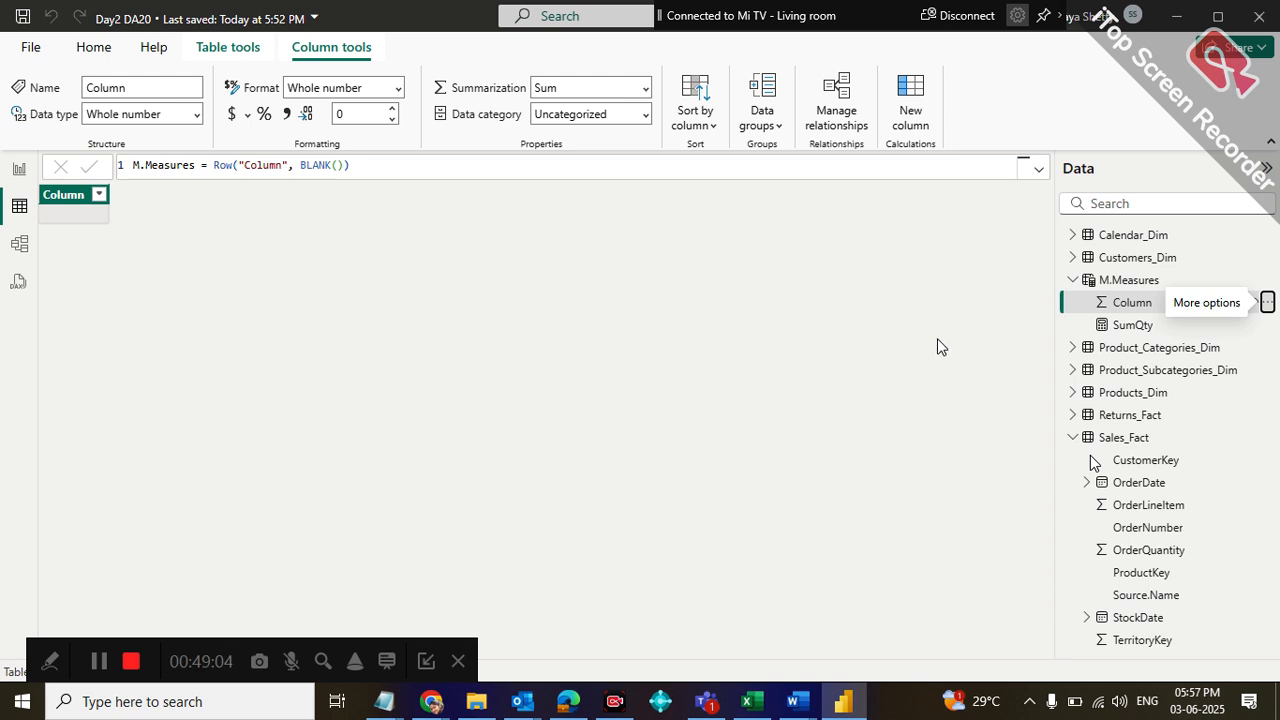
right_click(1127, 305)
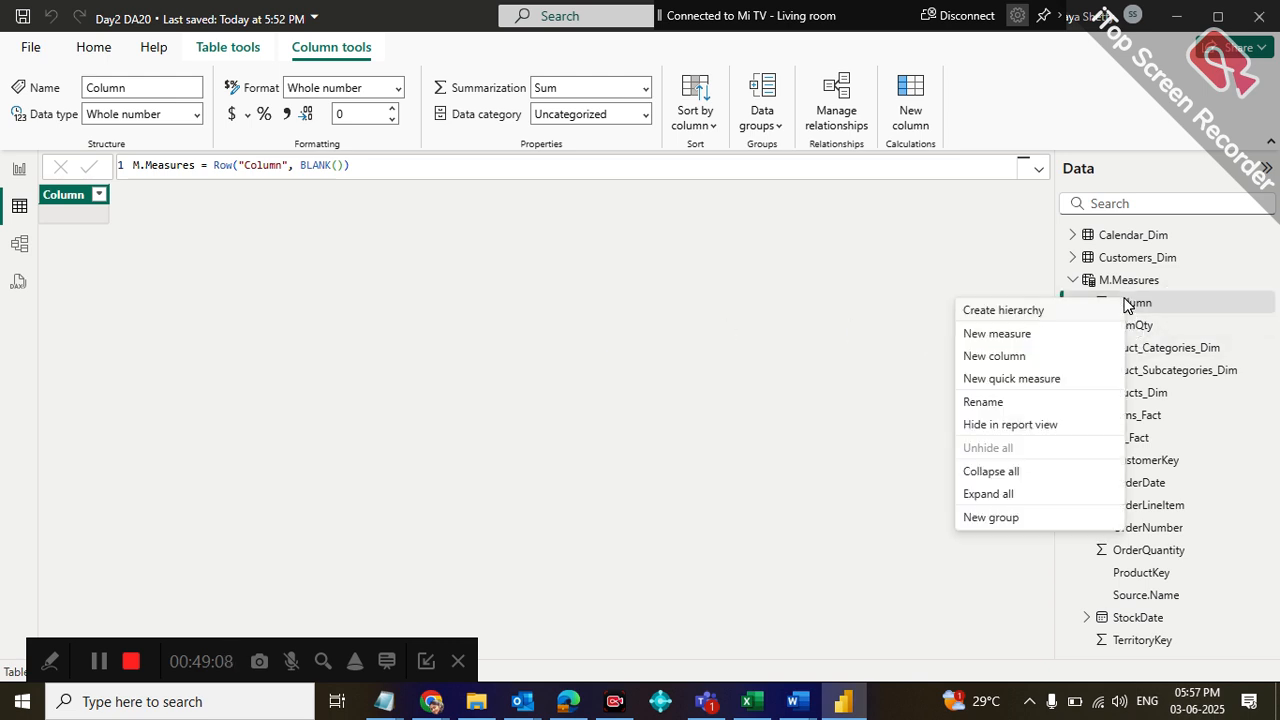
left_click(1170, 306)
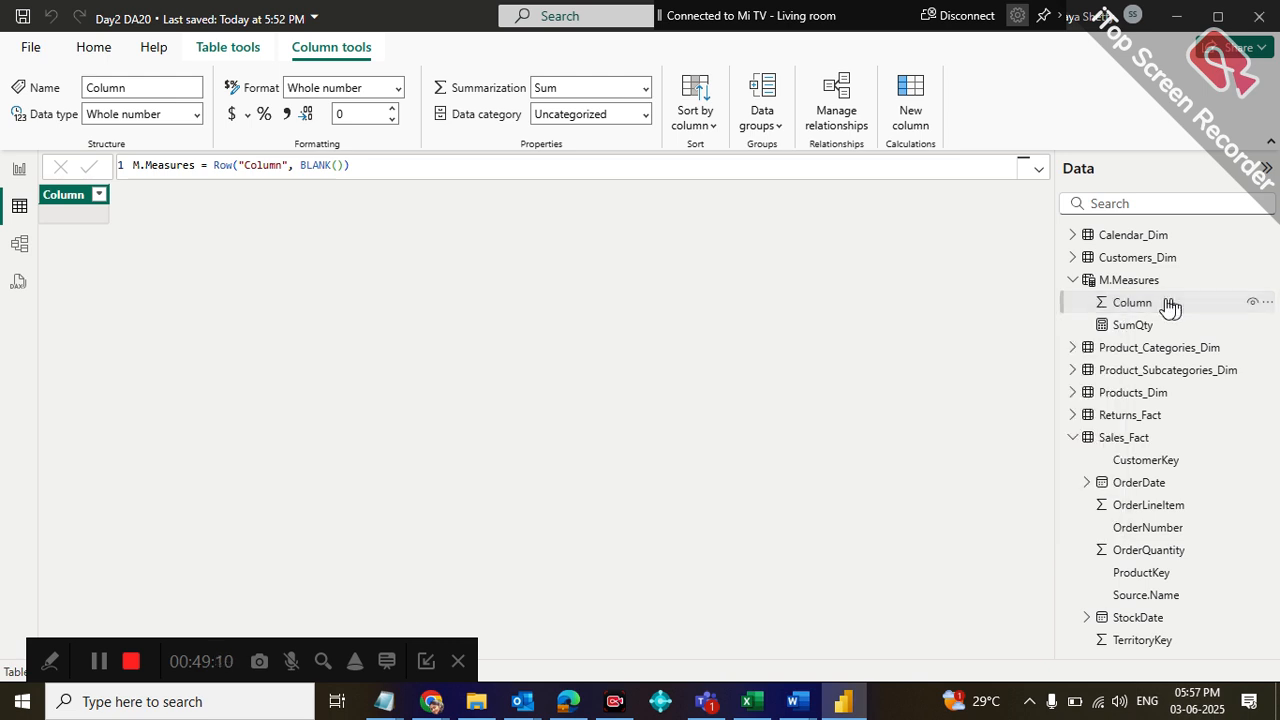
right_click(57, 205)
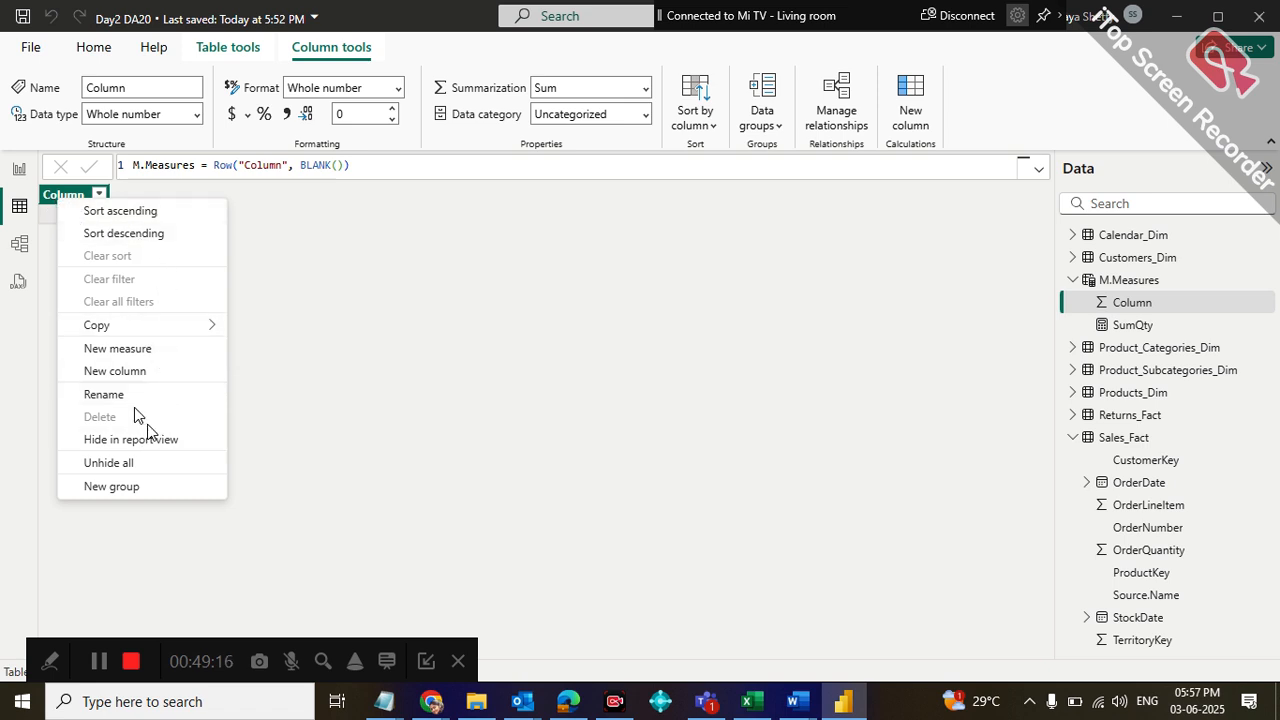
left_click(290, 439)
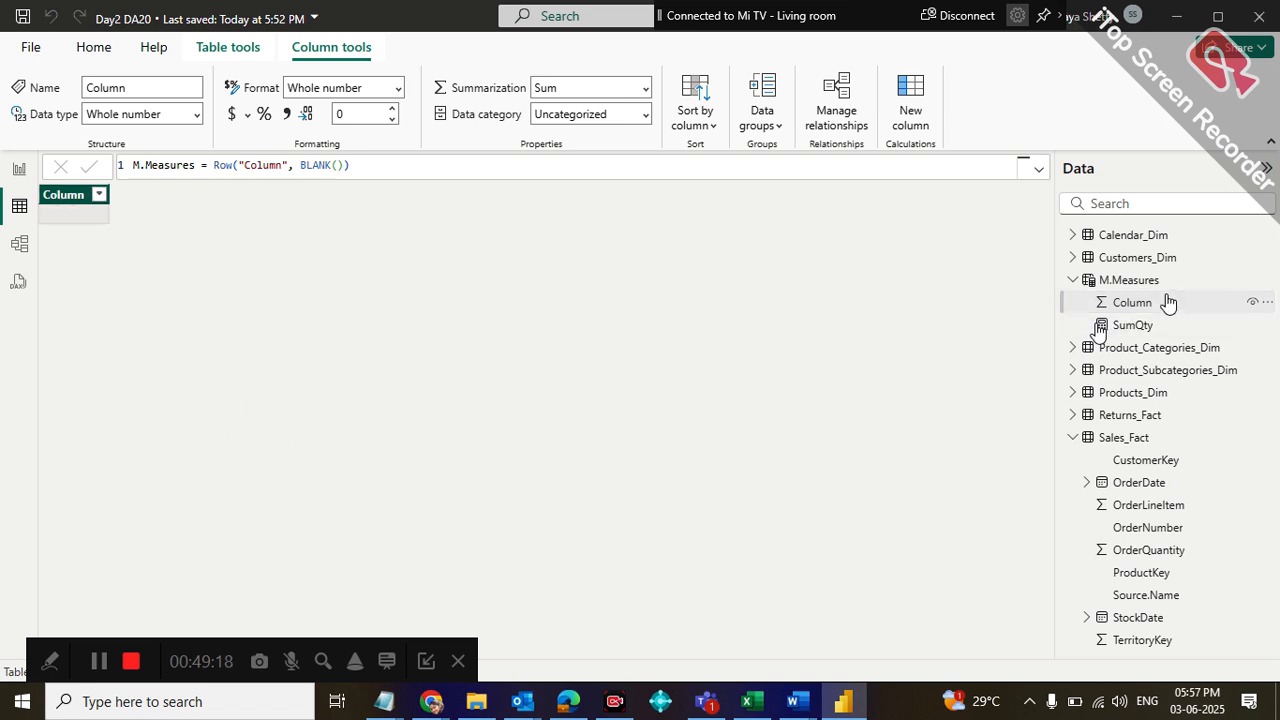
left_click(1140, 328)
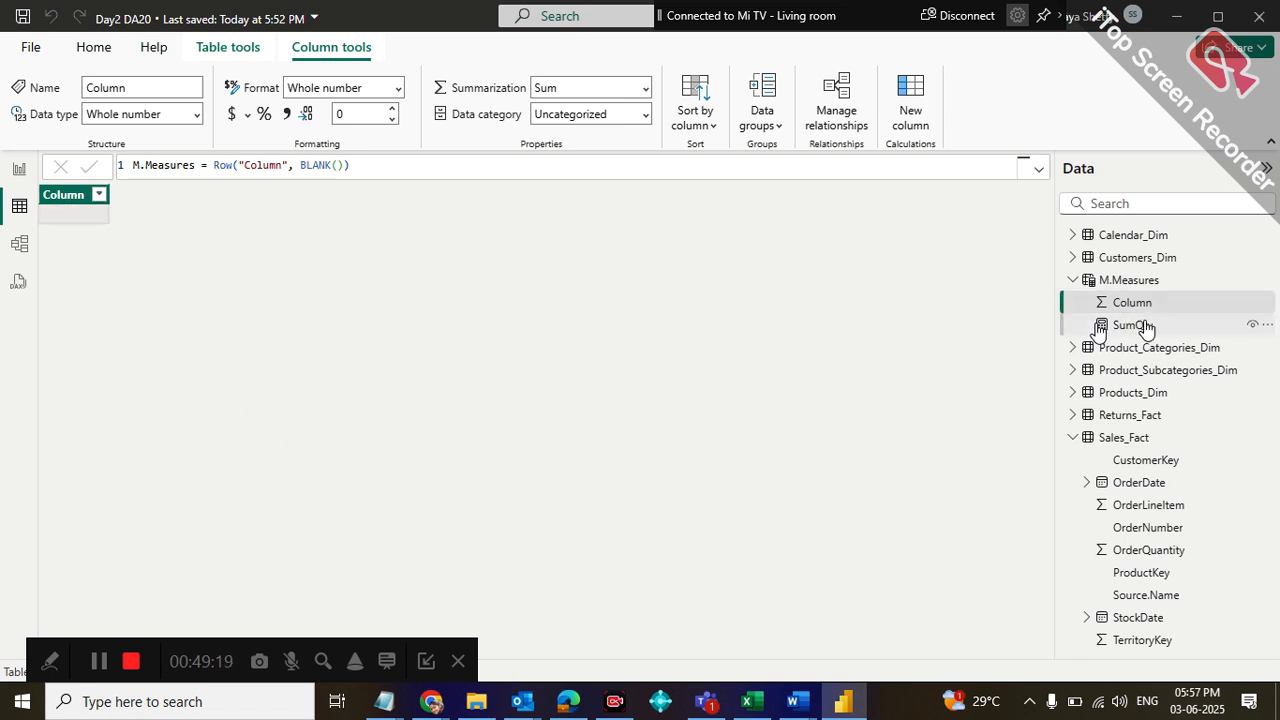
left_click(1187, 280)
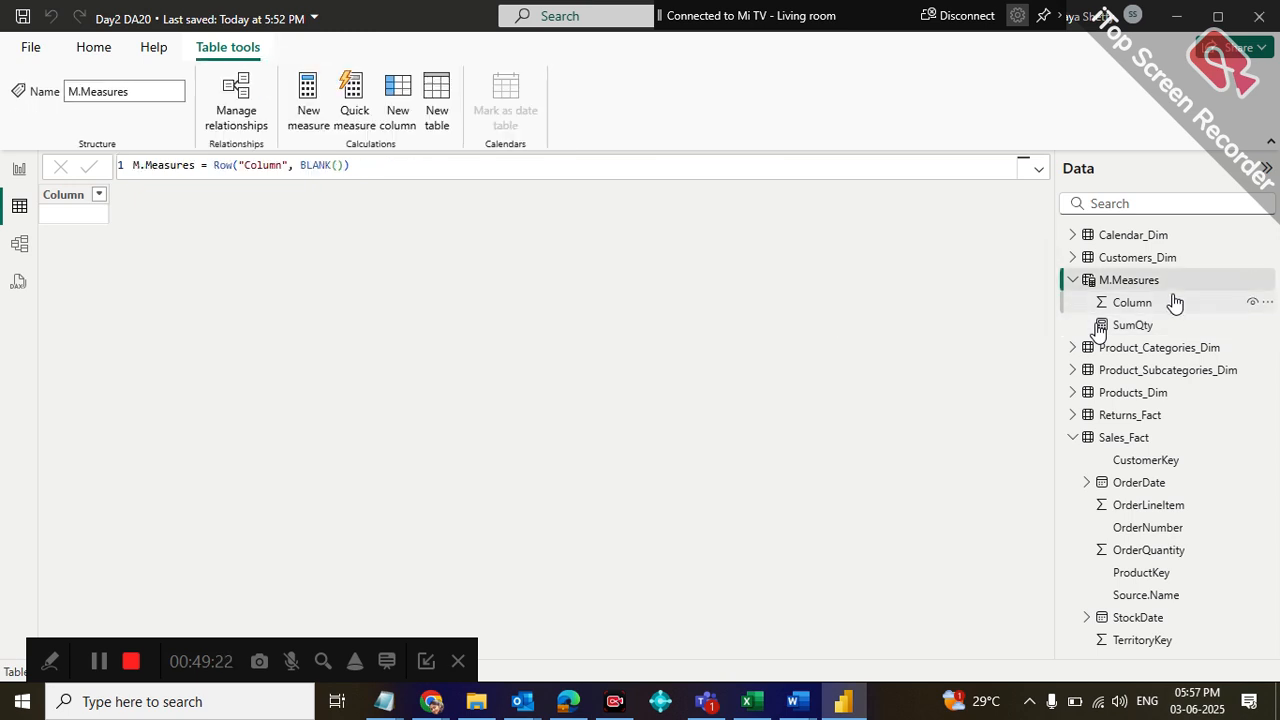
left_click(1252, 305)
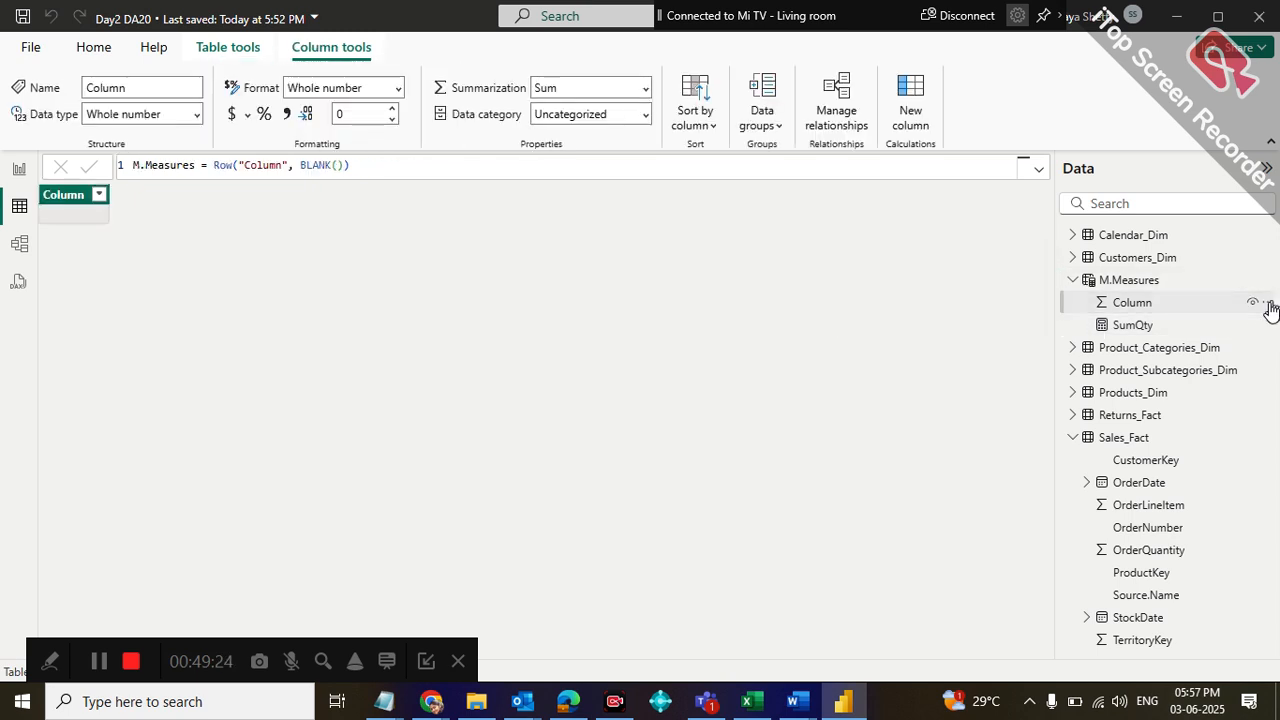
Try to remove the Row("Column", BLANK()) expression from the M.Measures table formula and commit it
left_click(356, 166)
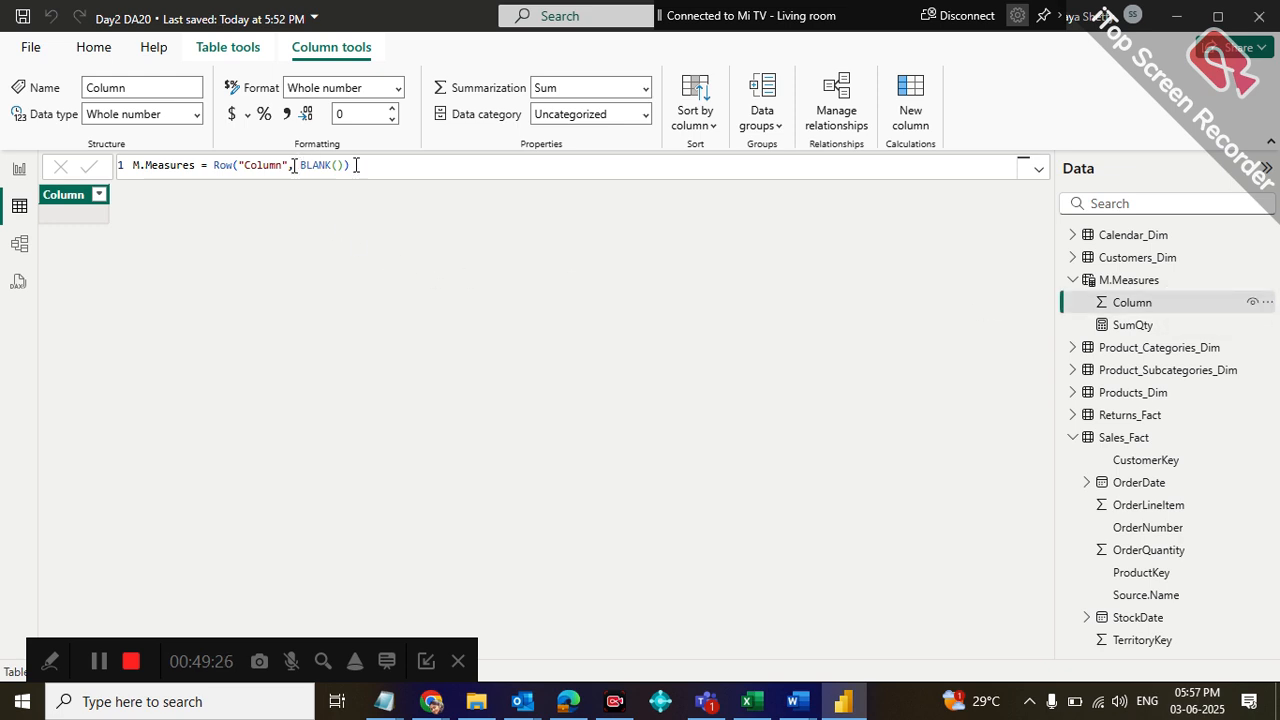
key("BackSpace")
key("BackSpace")
key("BackSpace")
key("BackSpace")
key("BackSpace")
key("BackSpace")
key("BackSpace")
key("BackSpace")
key("BackSpace")
key("BackSpace")
key("BackSpace")
key("BackSpace")
key("BackSpace")
key("BackSpace")
key("BackSpace")
key("BackSpace")
key("BackSpace")
key("BackSpace")
key("BackSpace")
key("BackSpace")
key("BackSpace")
key("BackSpace")
key("BackSpace")
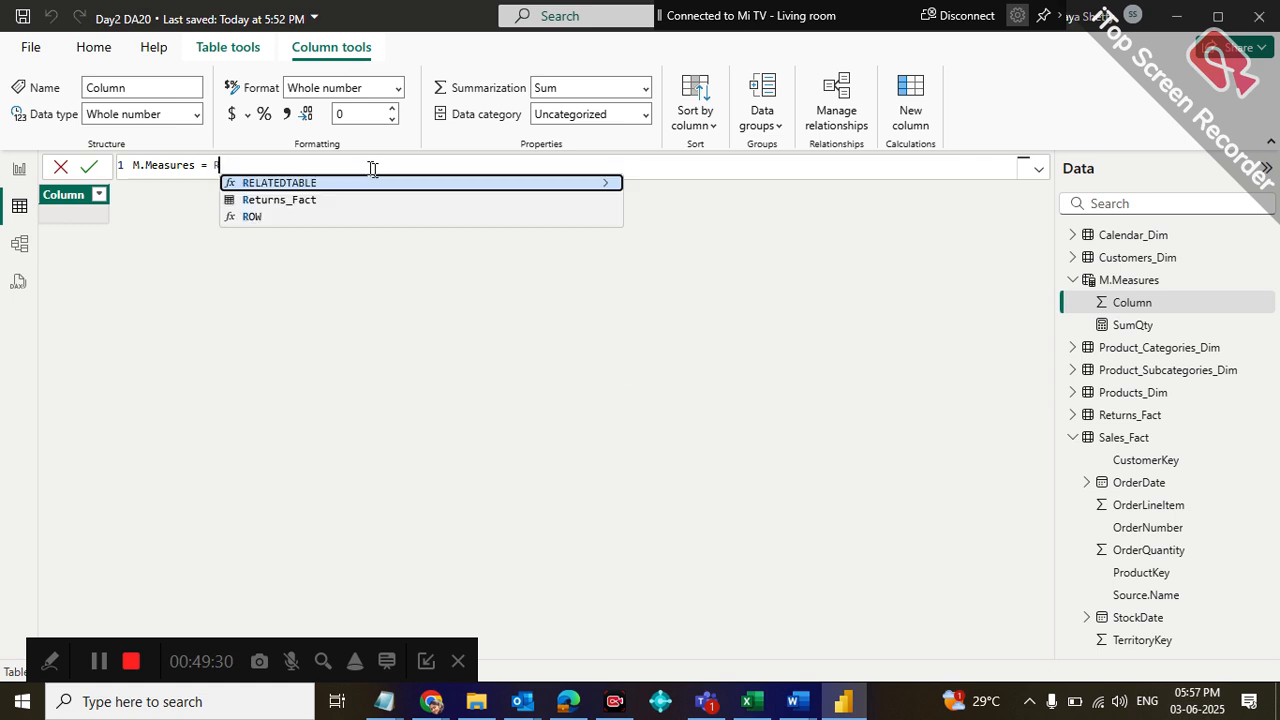
key("Return")
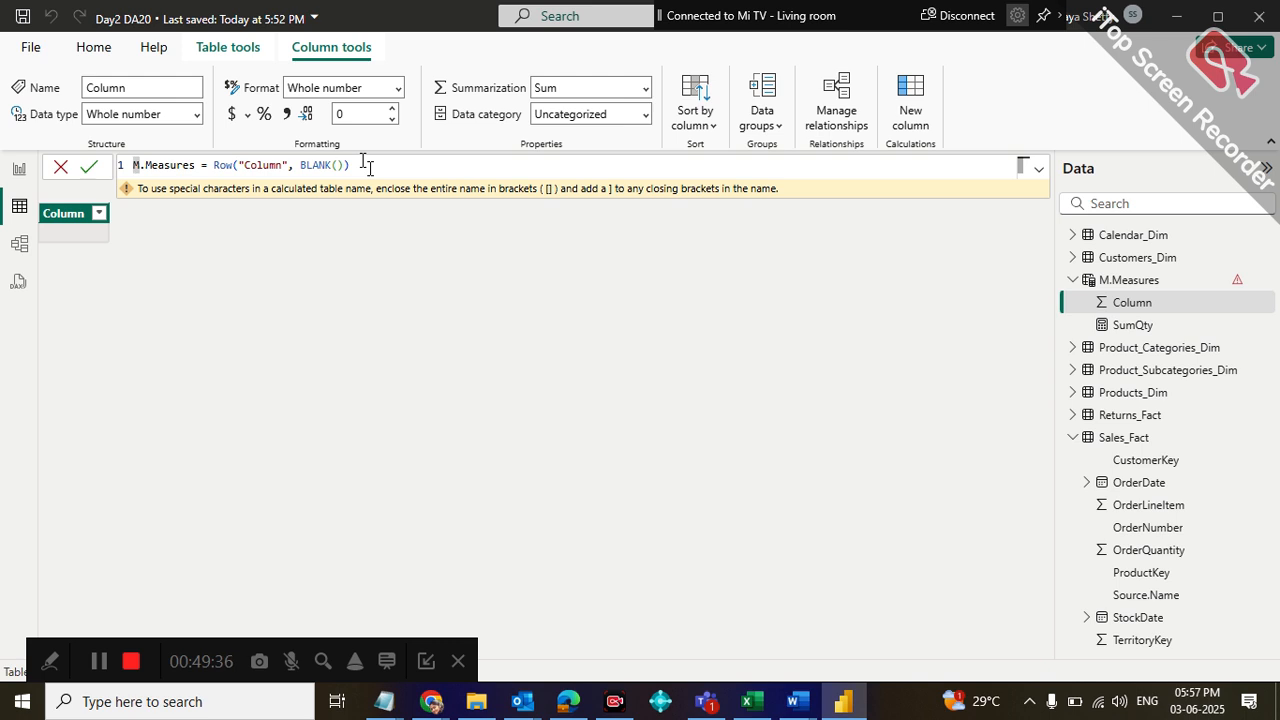
Try to erase everything after the table name in the M.Measures formula, and cancel the edit
left_click(368, 166)
key("BackSpace")
key("BackSpace")
key("BackSpace")
key("BackSpace")
key("BackSpace")
key("BackSpace")
key("BackSpace")
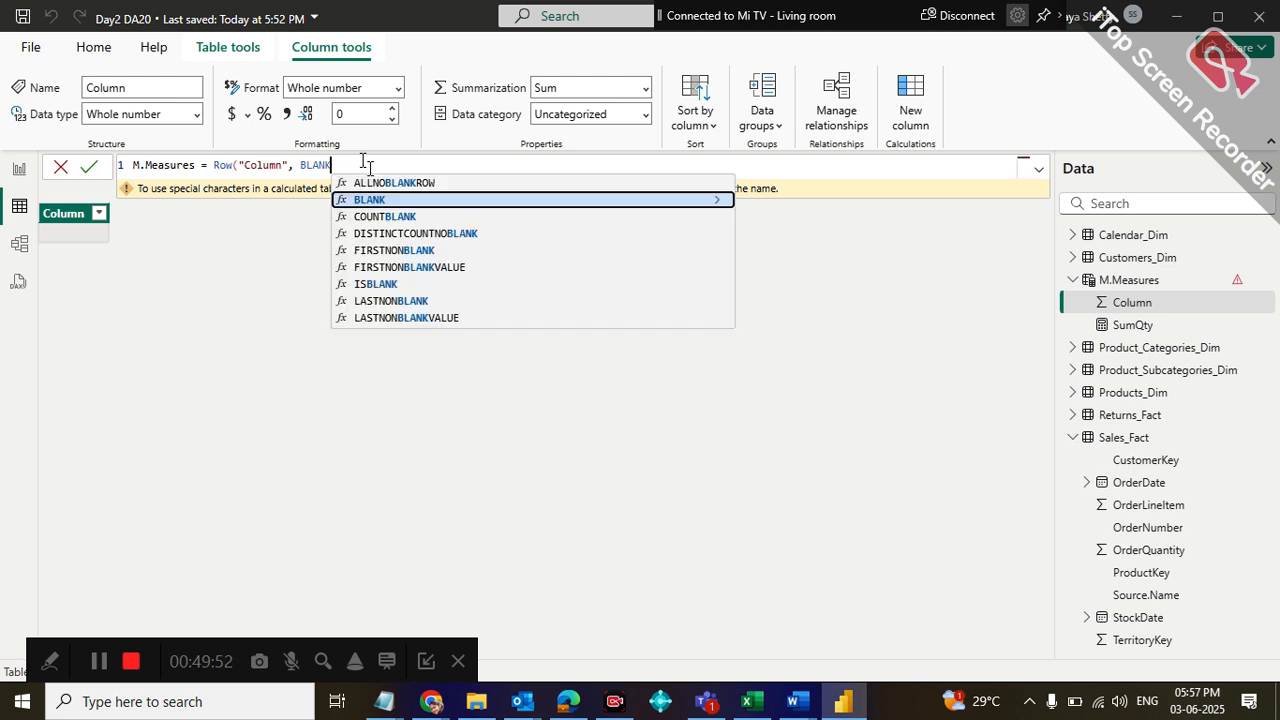
key("BackSpace")
key("BackSpace")
key("BackSpace")
key("BackSpace")
key("BackSpace")
key("BackSpace")
key("BackSpace")
key("BackSpace")
key("BackSpace")
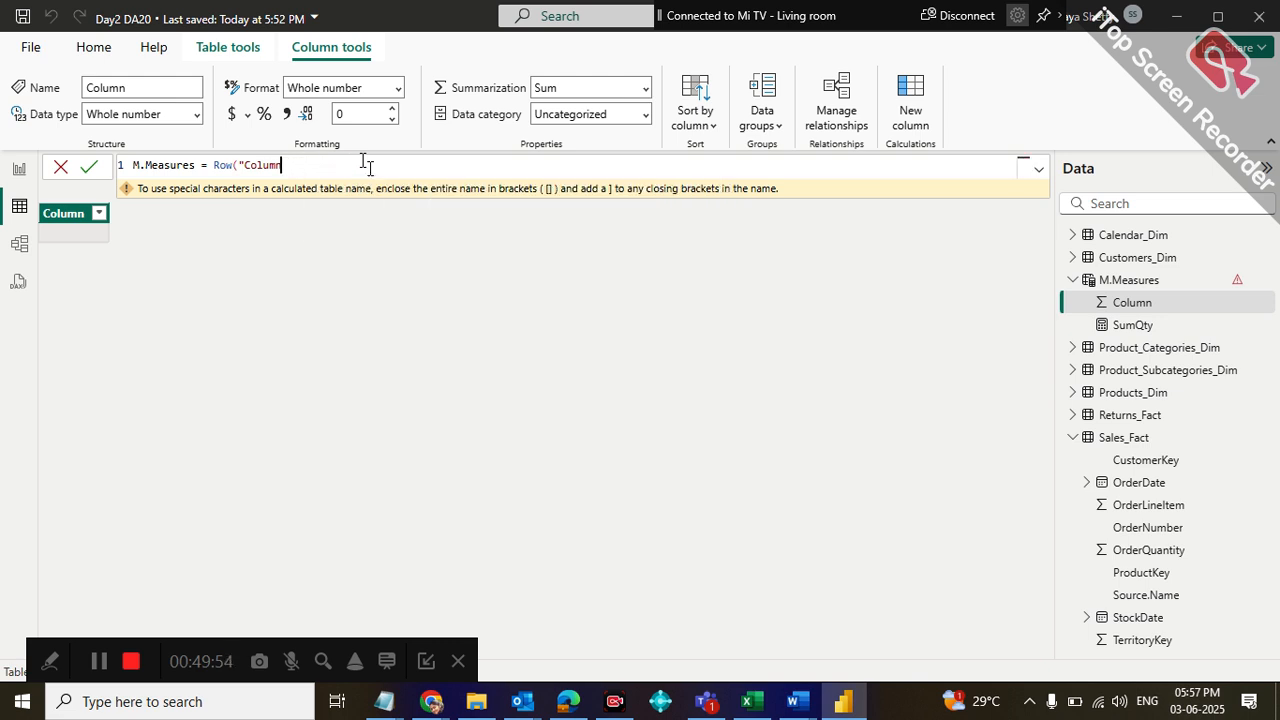
key("BackSpace")
key("BackSpace")
key("BackSpace")
key("BackSpace")
key("BackSpace")
key("BackSpace")
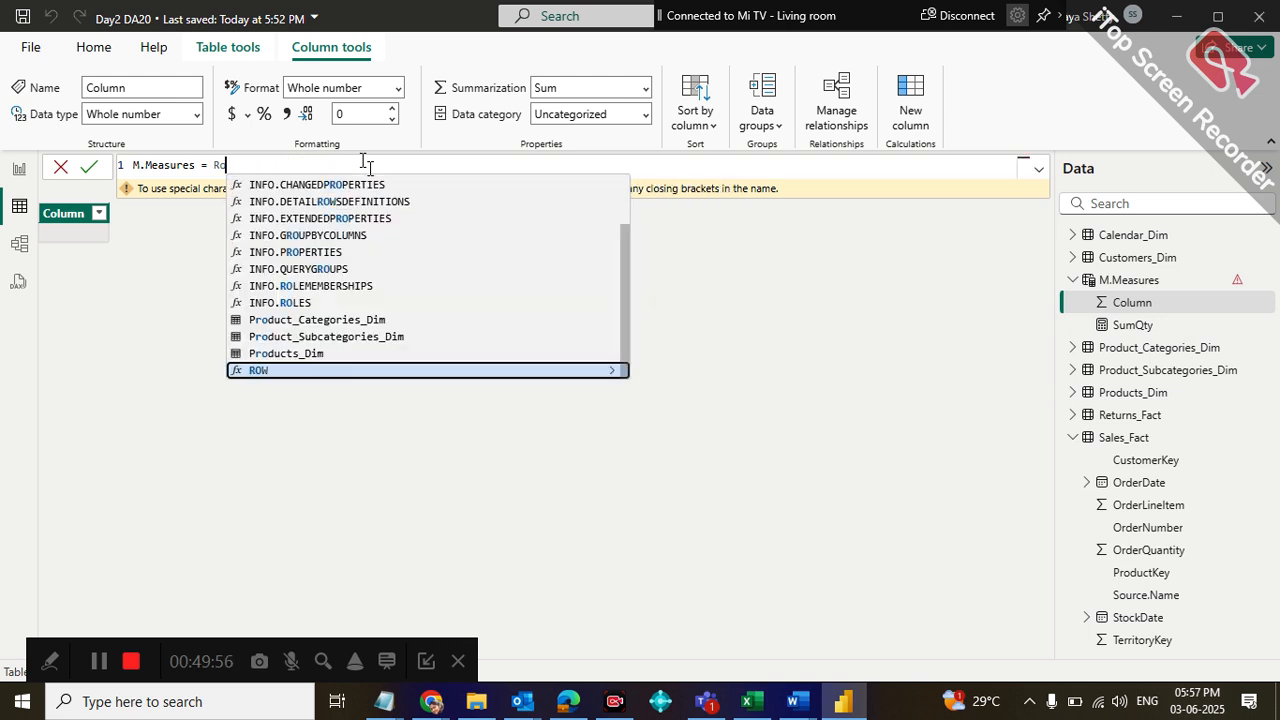
key("BackSpace")
key("BackSpace")
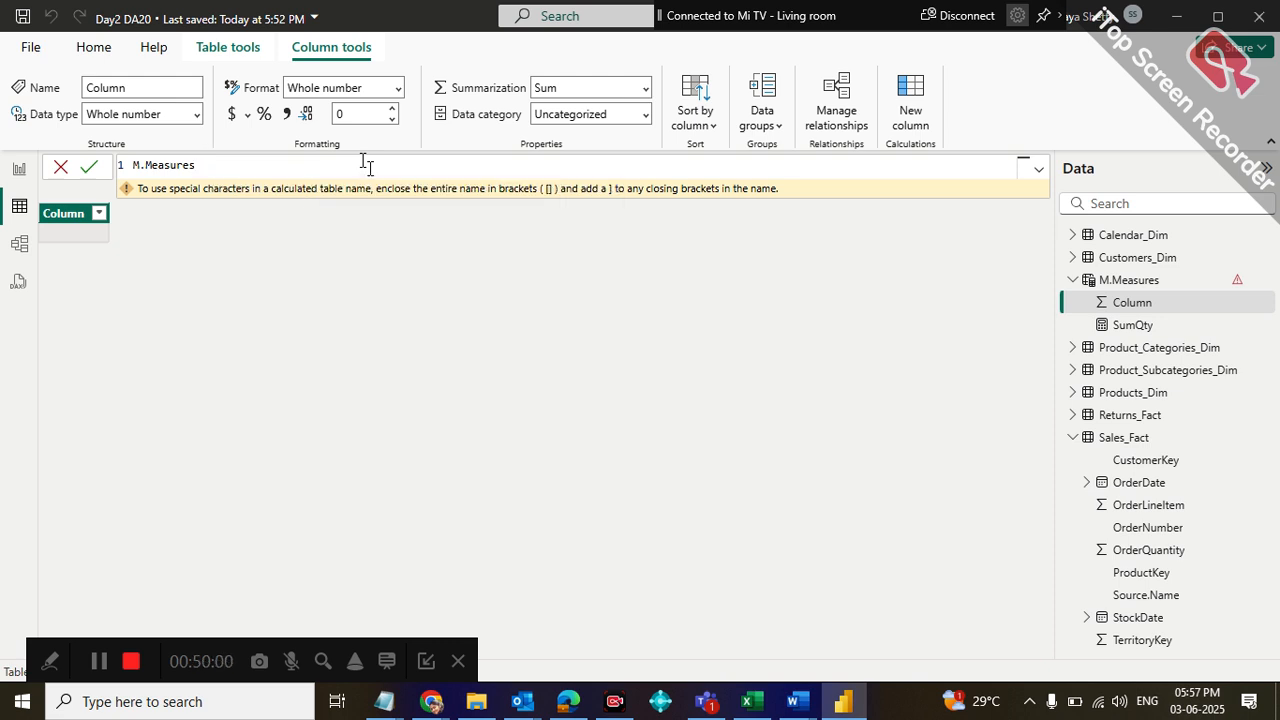
key("Escape")
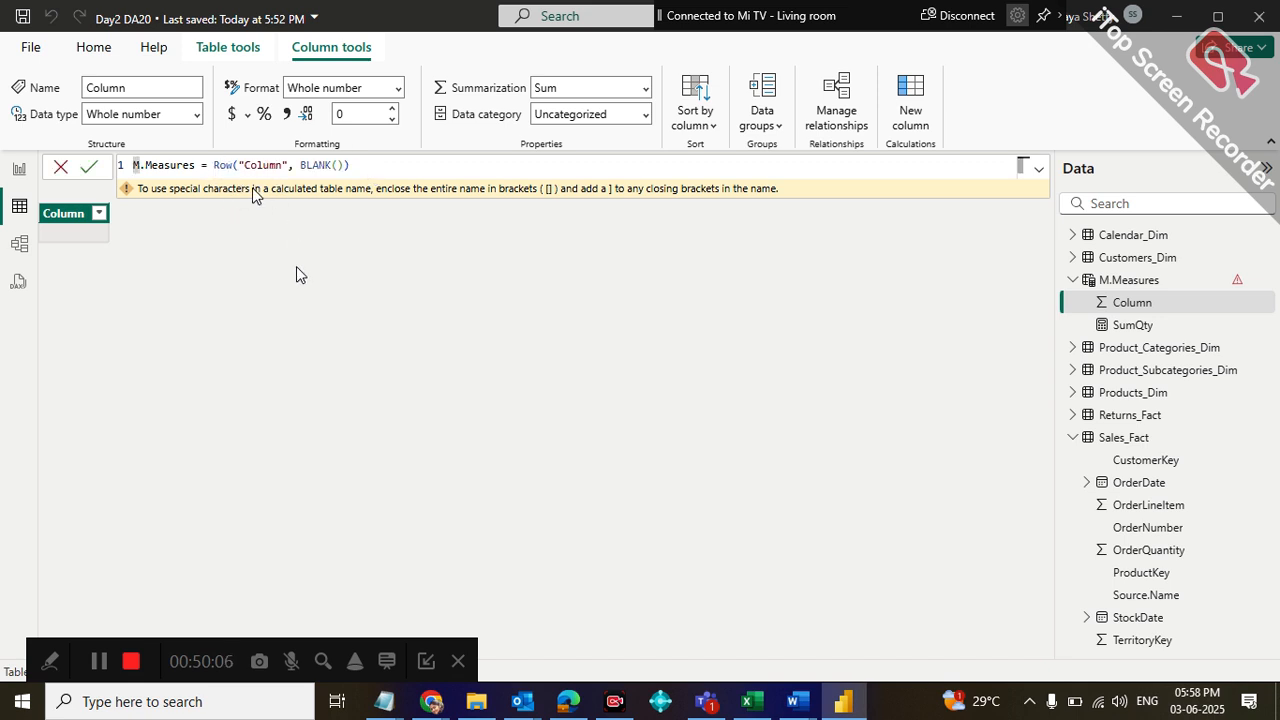
left_click(373, 163)
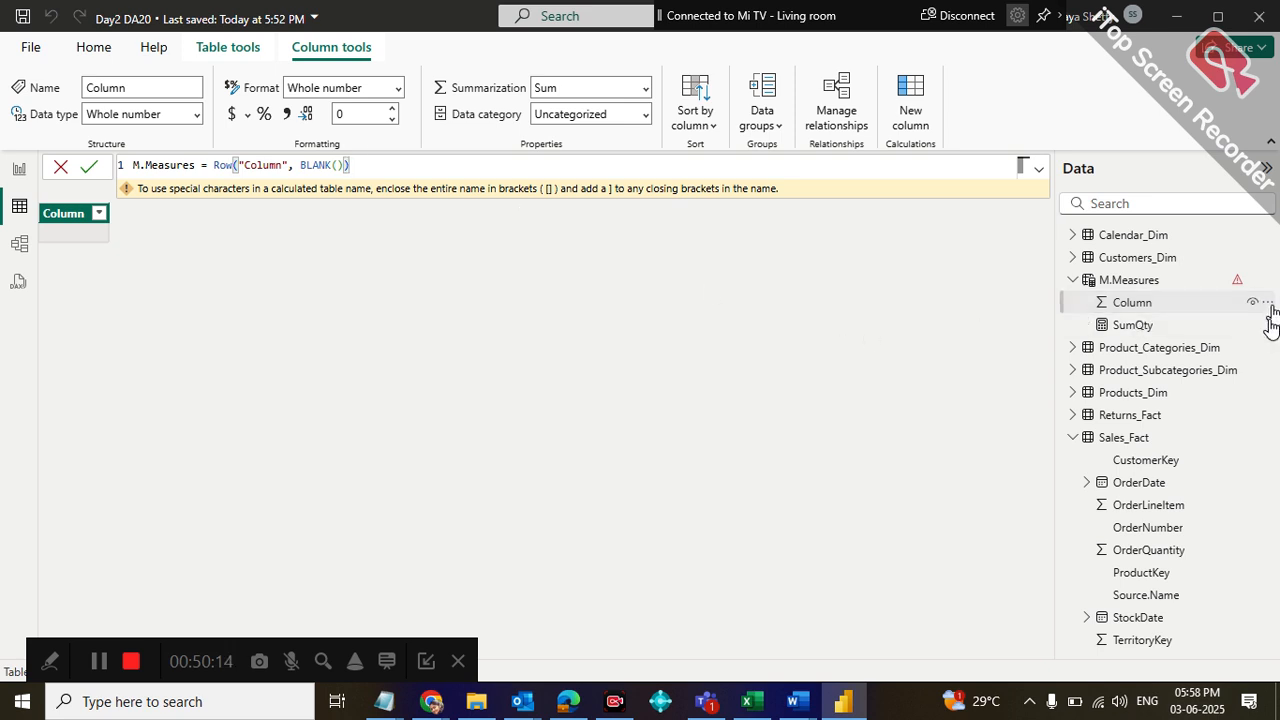
left_click(1267, 302)
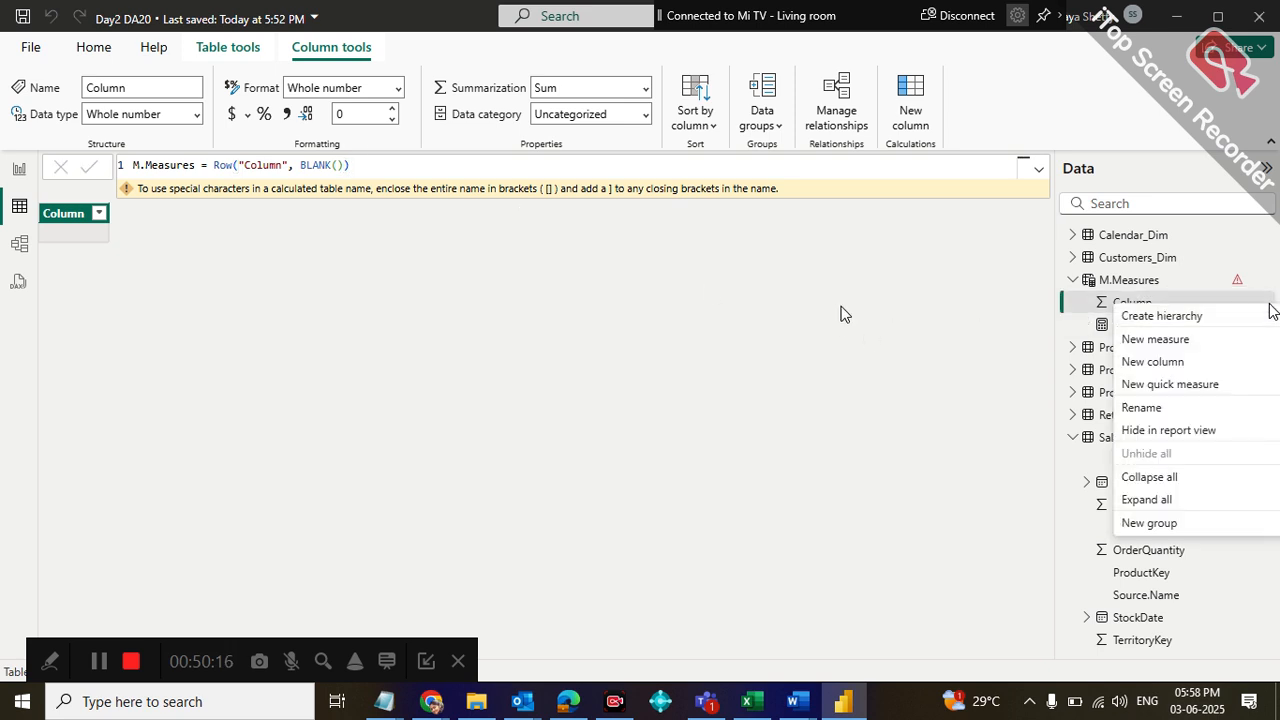
left_click(874, 279)
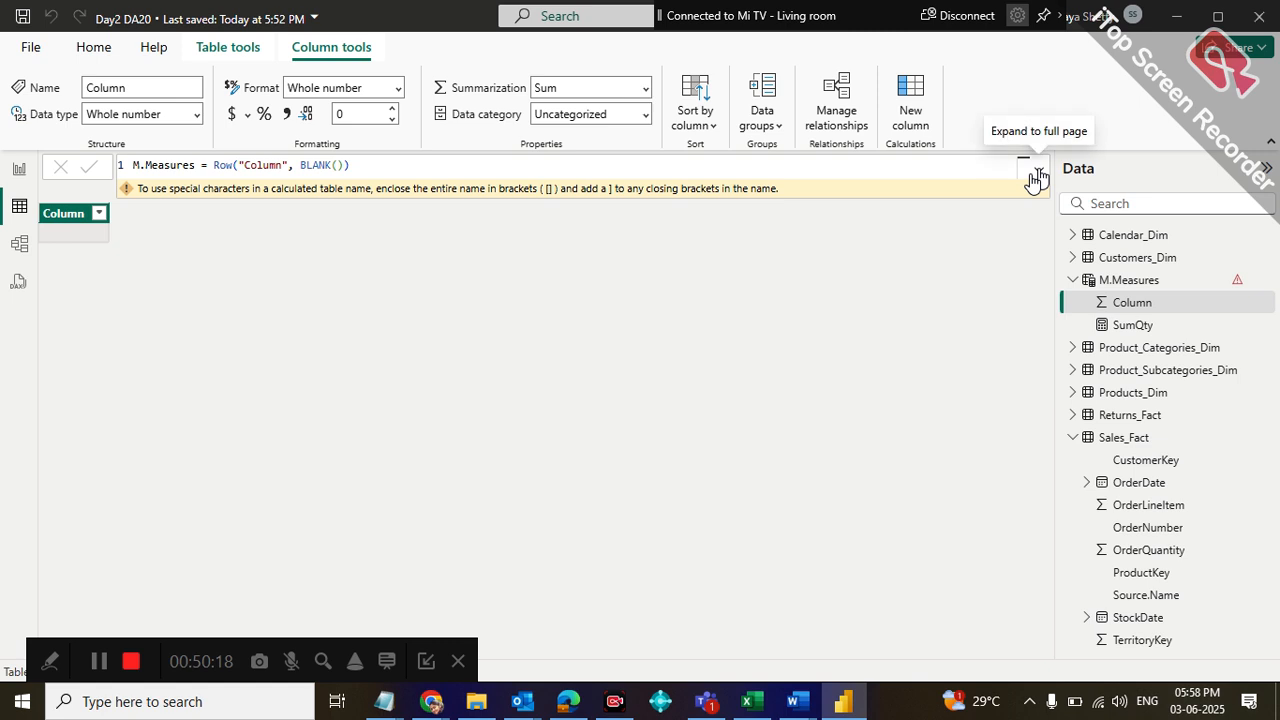
left_click(1038, 170)
left_click(1036, 178)
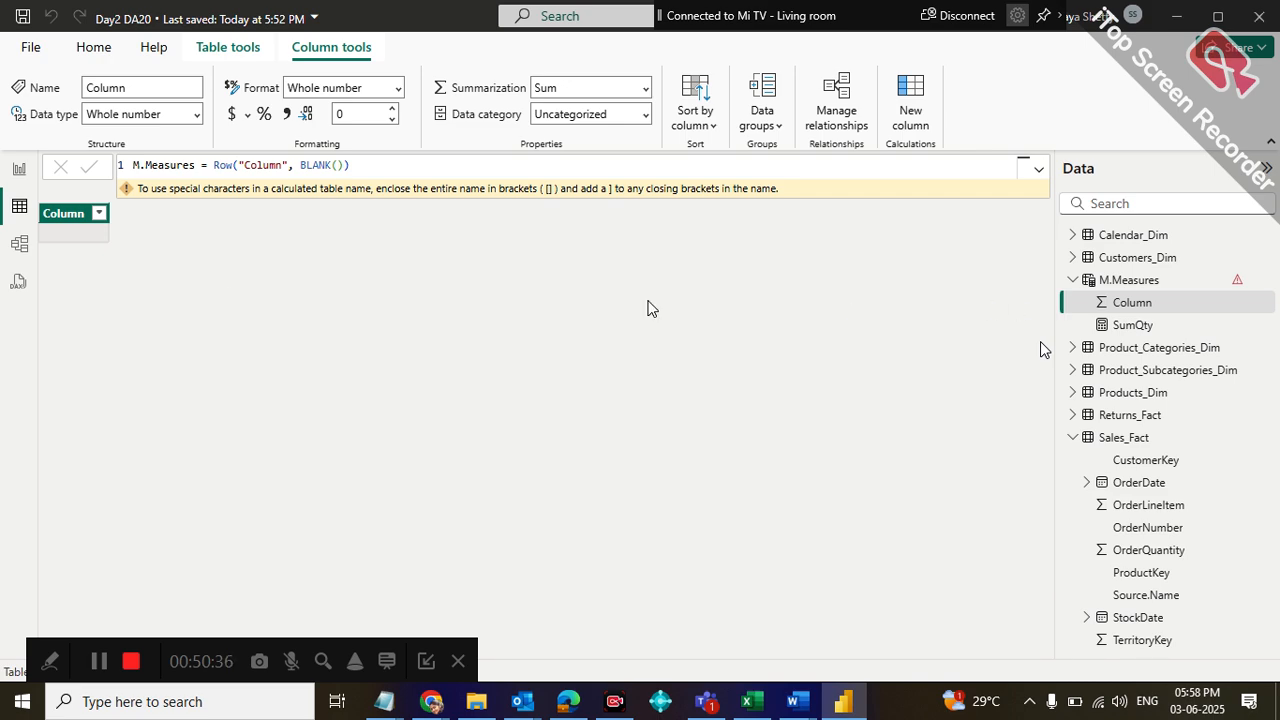
Switch to the report view
left_click(19, 169)
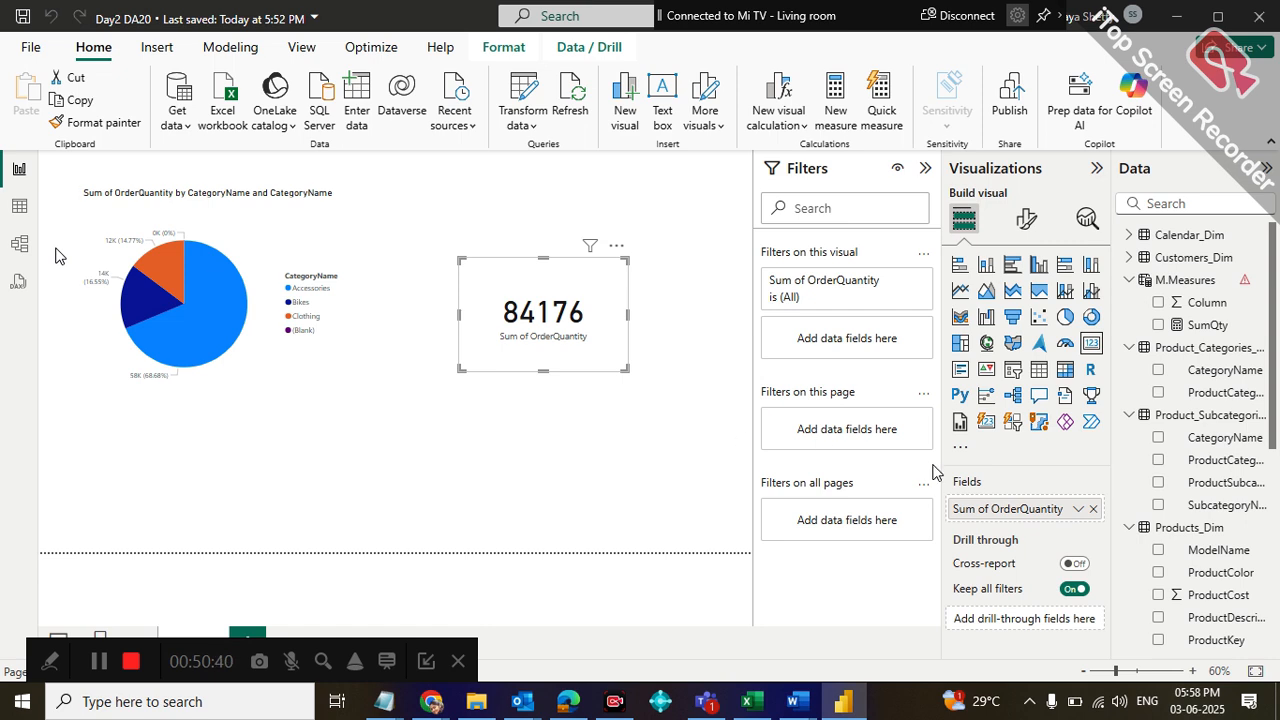
left_click(1166, 284)
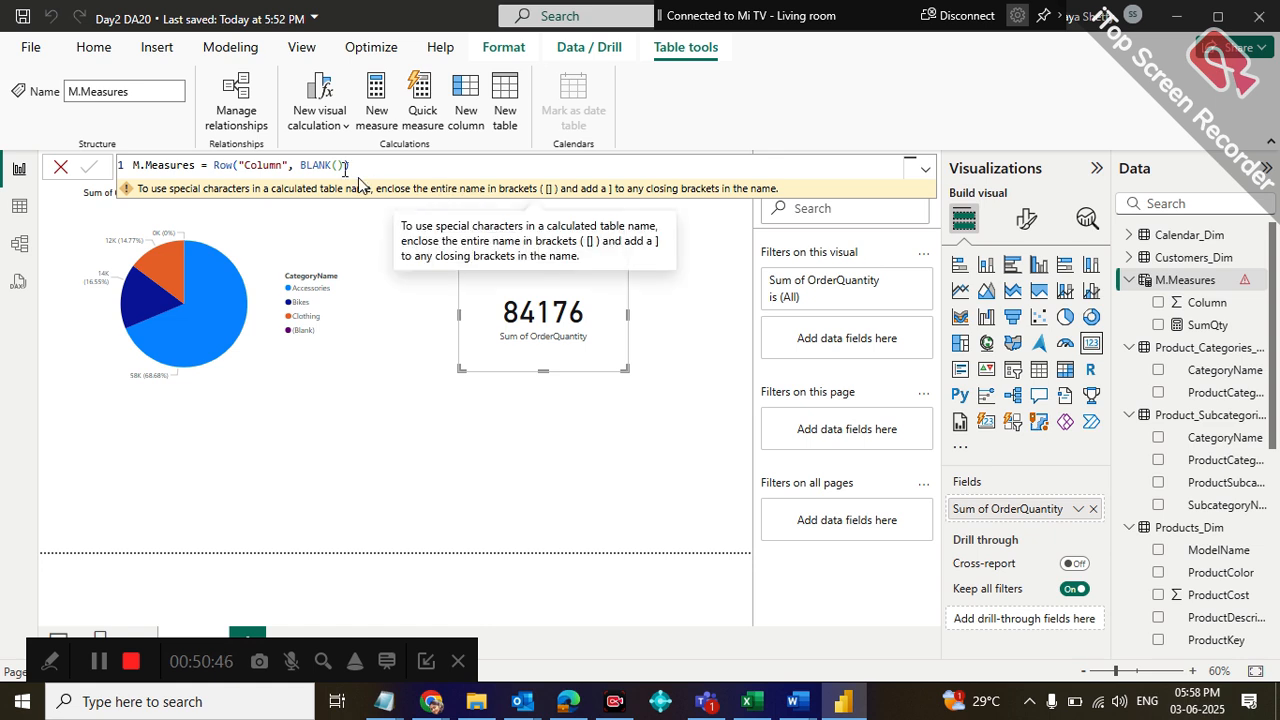
left_click(289, 165)
key("BackSpace")
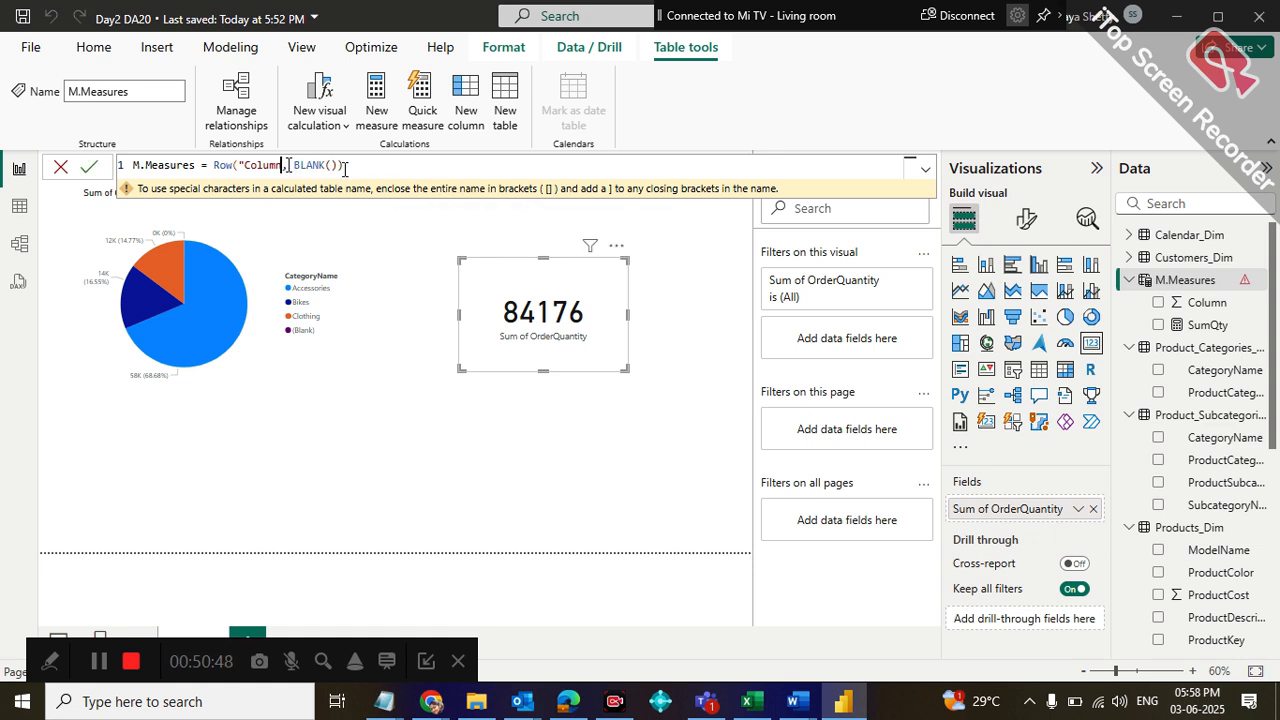
type("\"")
left_click(373, 256)
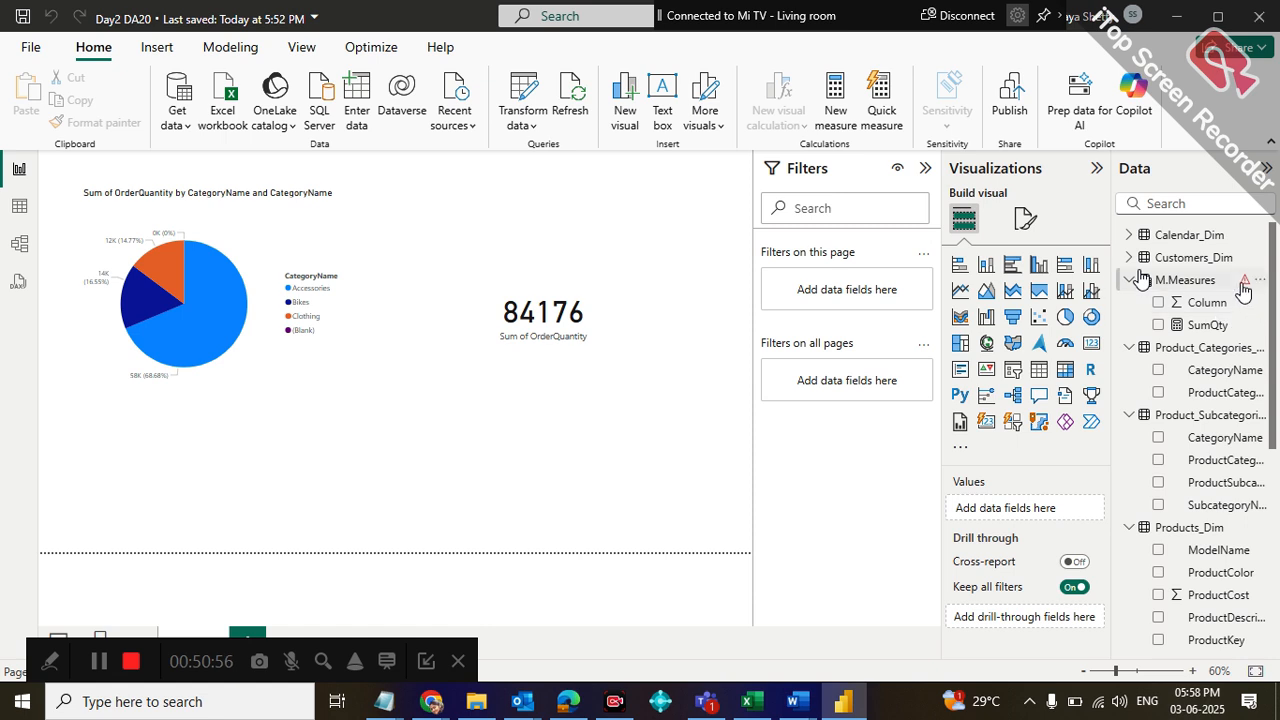
Try to remove the BLANK() argument from the M.Measures table formula, leaving Row("Column"), and commit it
mouse_move(1141, 278)
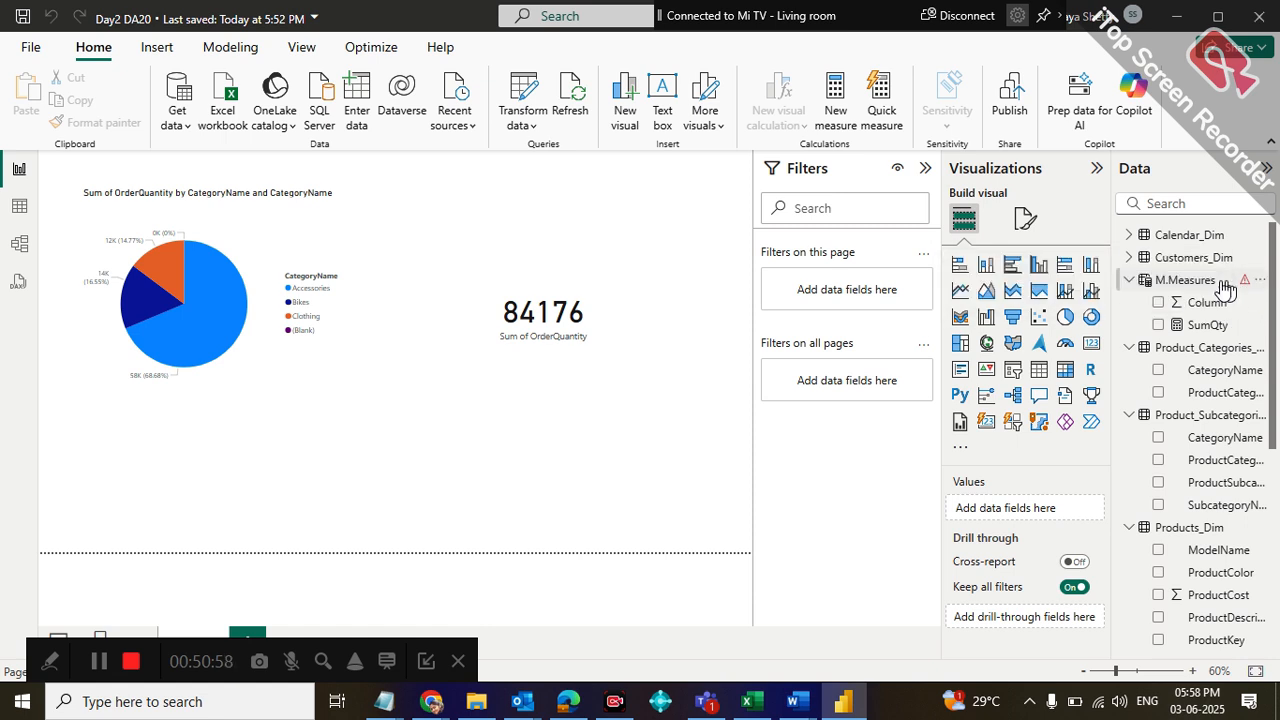
left_click(1224, 285)
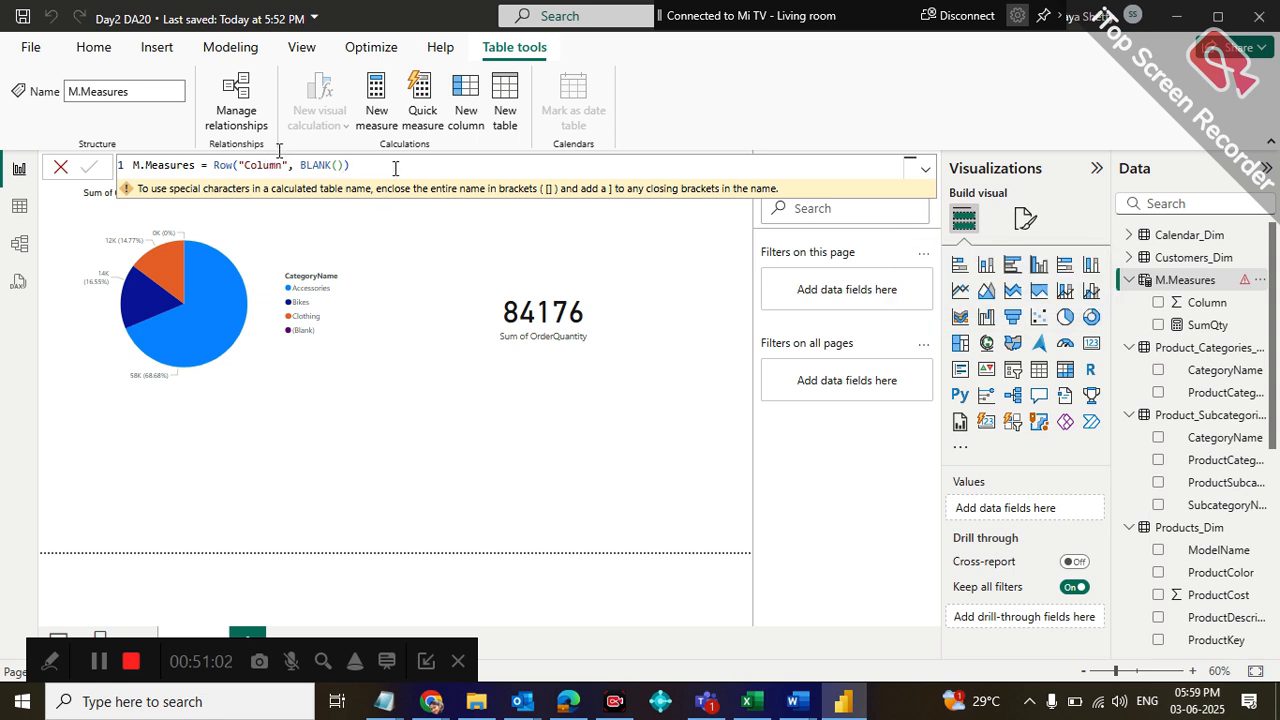
key("BackSpace")
key("BackSpace")
key("BackSpace")
key("BackSpace")
key("BackSpace")
key("BackSpace")
key("BackSpace")
key("BackSpace")
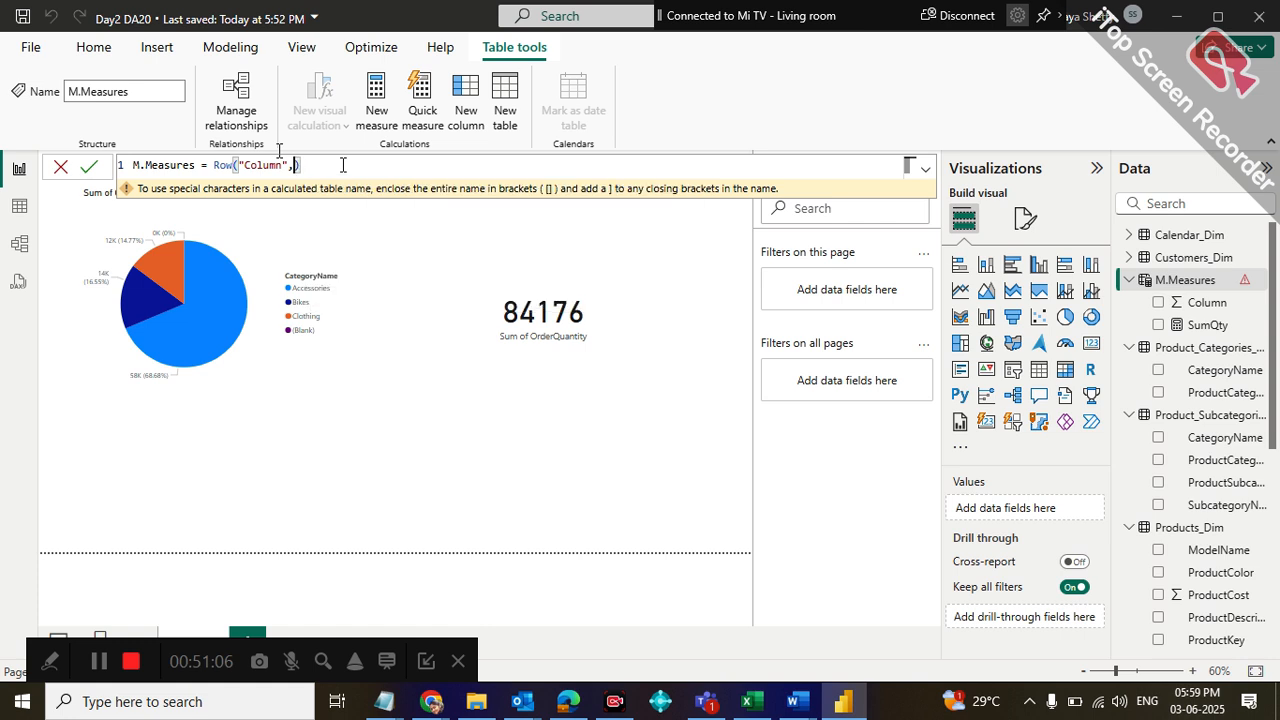
key("Return")
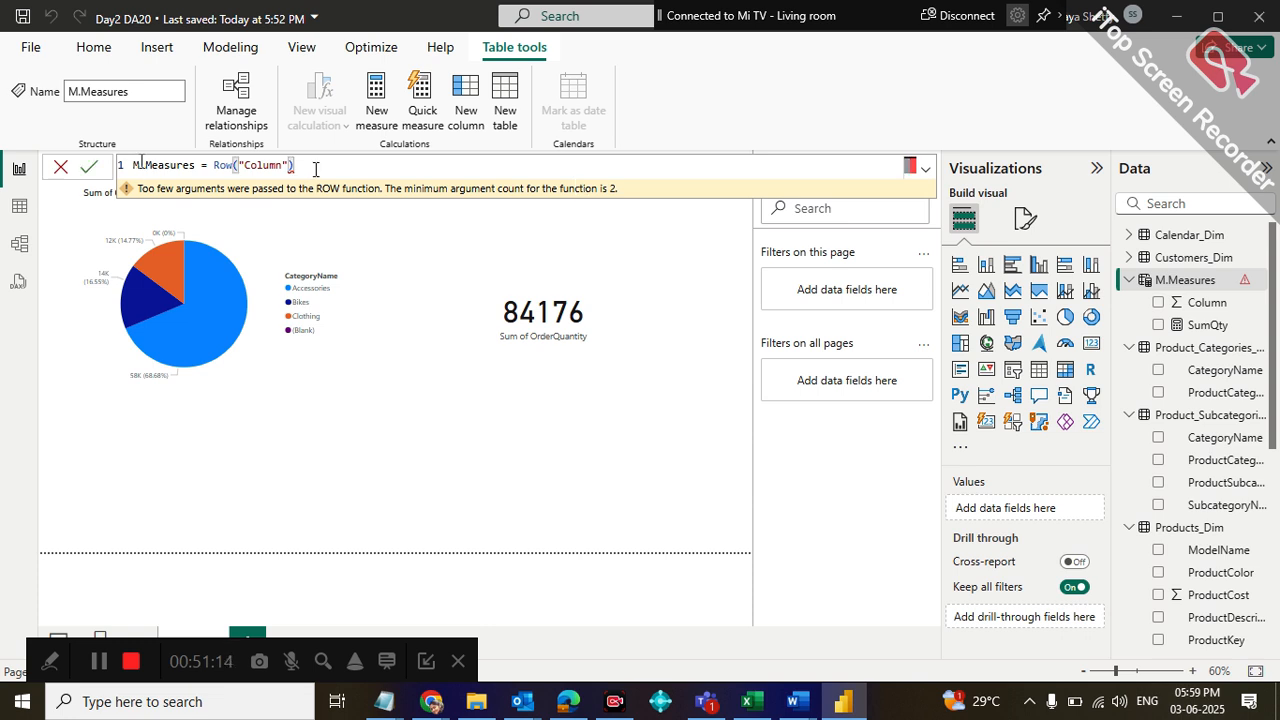
Try to erase the remaining Row expression from the M.Measures formula, and cancel the edit
key("BackSpace")
key("BackSpace")
key("BackSpace")
key("BackSpace")
key("BackSpace")
key("BackSpace")
key("BackSpace")
key("BackSpace")
key("BackSpace")
key("BackSpace")
key("BackSpace")
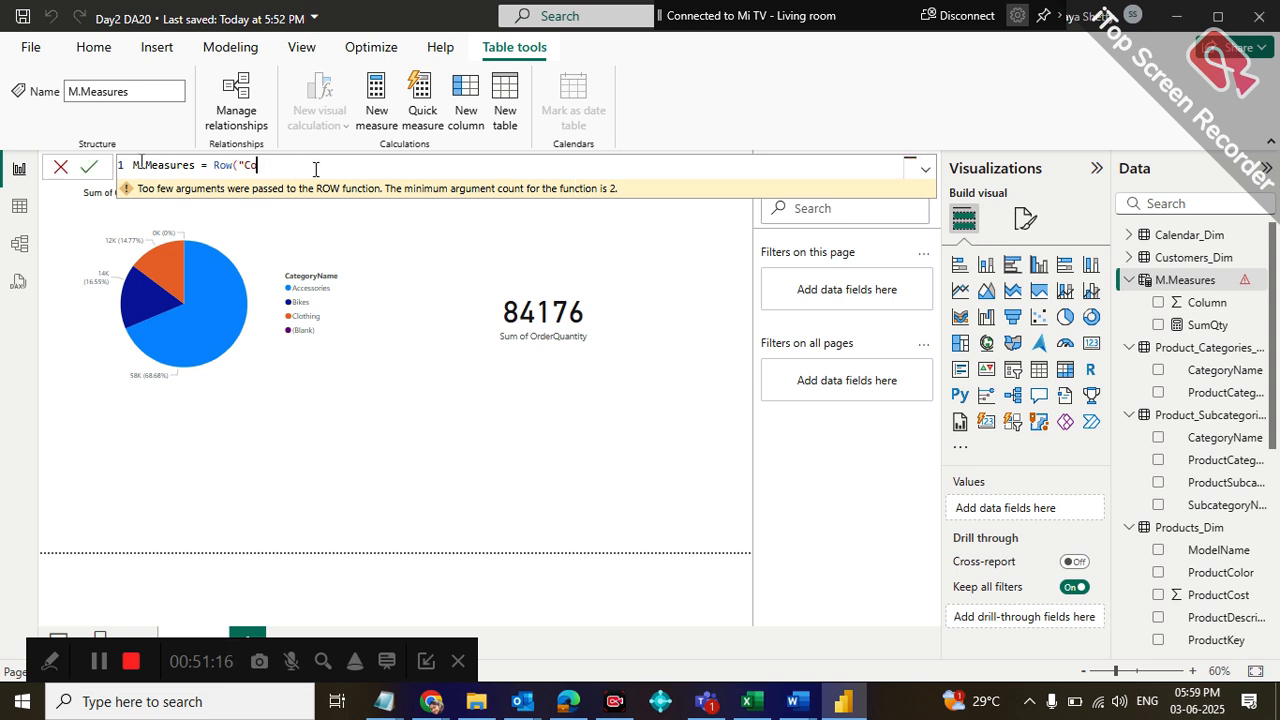
key("BackSpace")
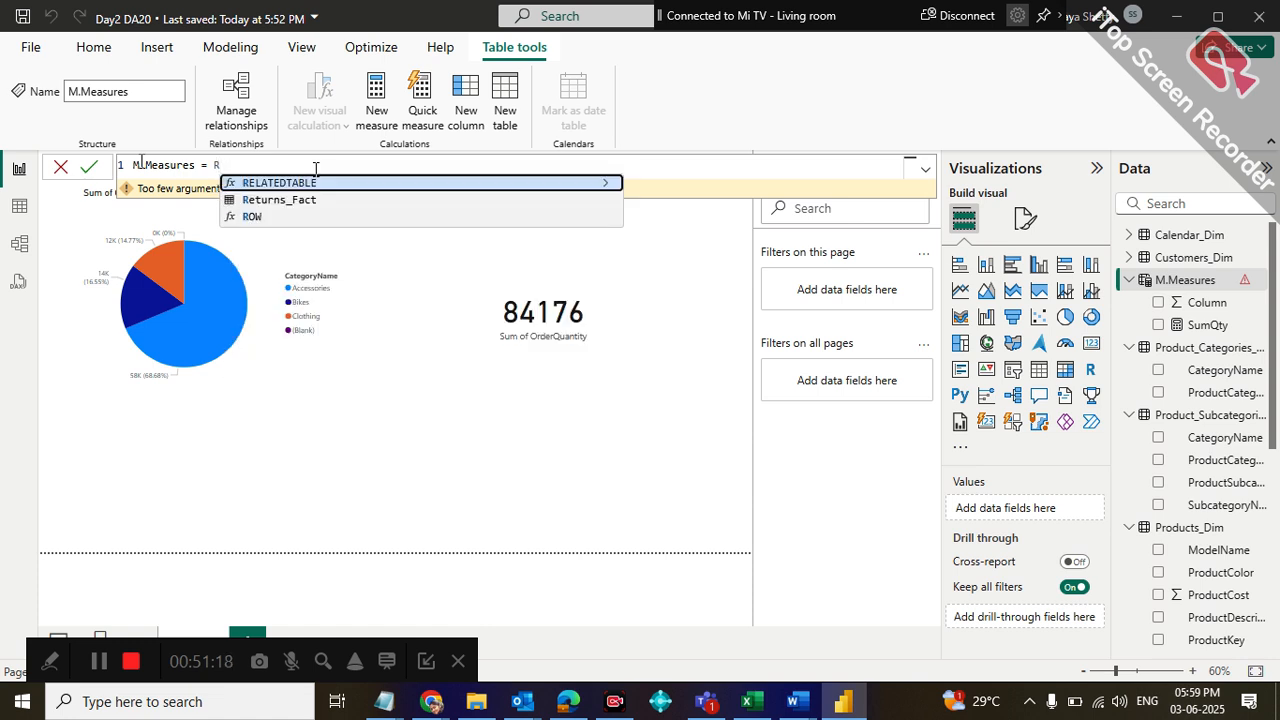
key("BackSpace")
key("BackSpace")
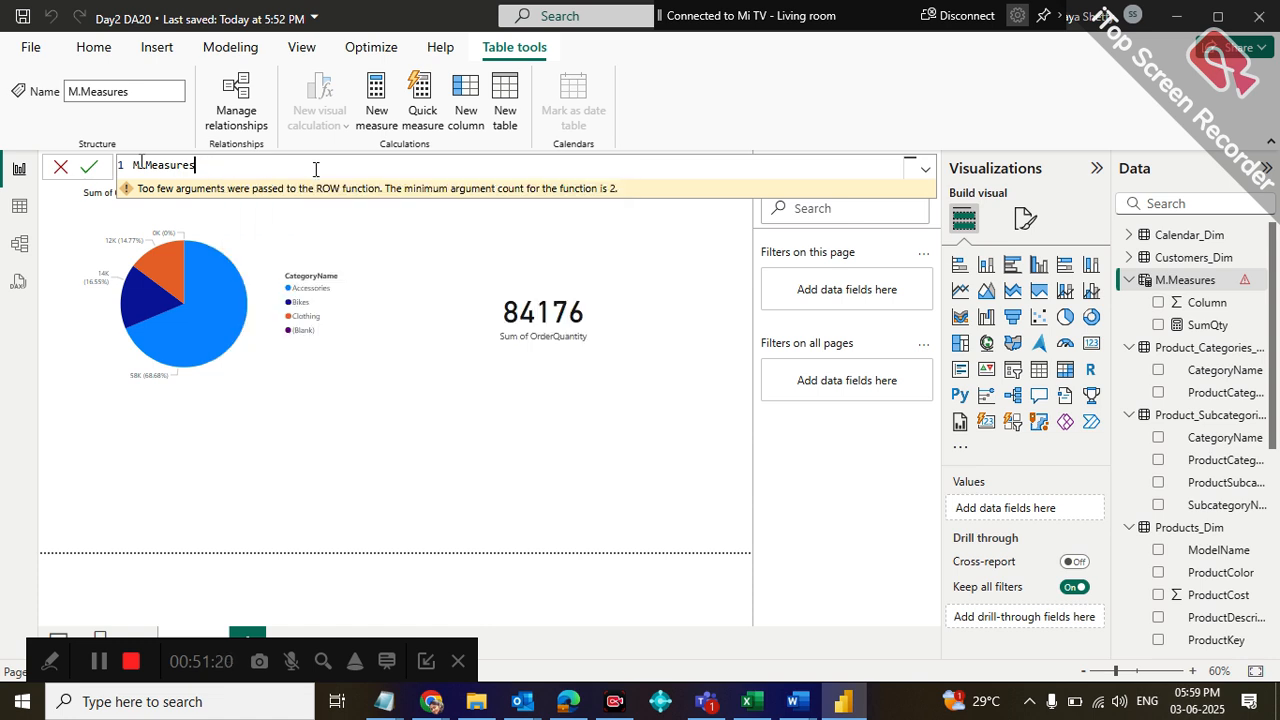
key("Escape")
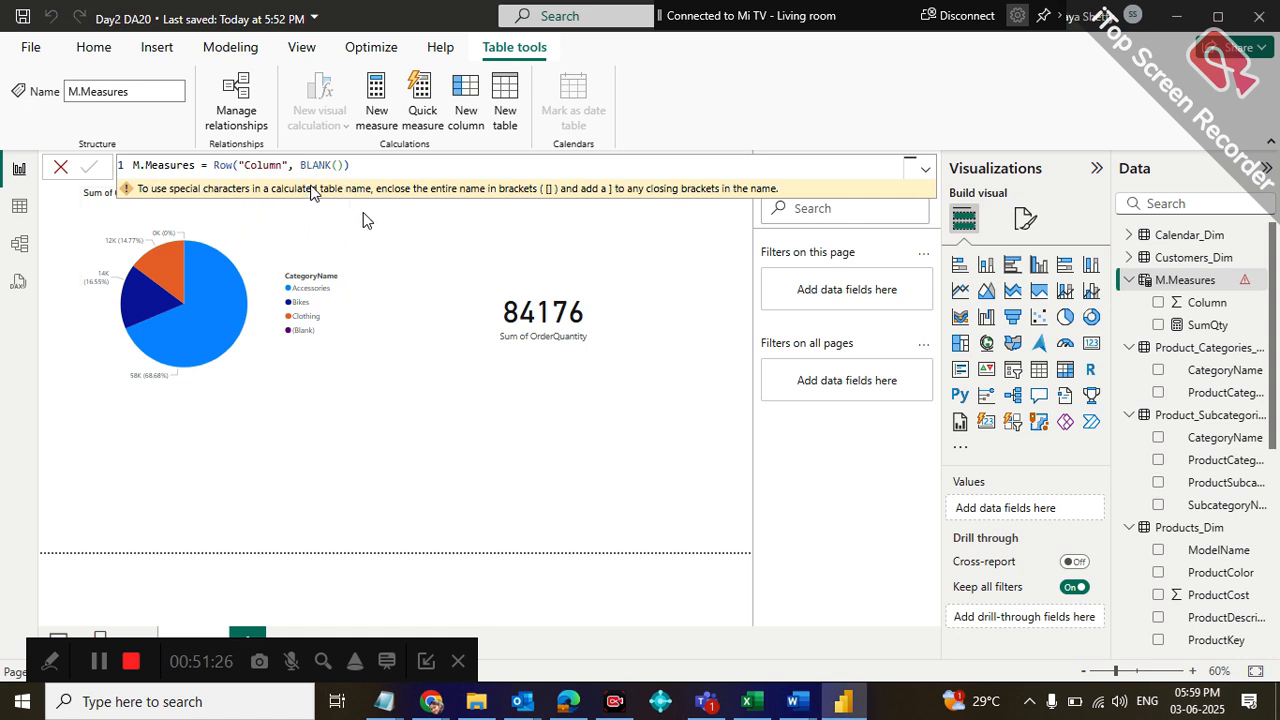
Rename the M.Measures table to MMeasures in its formula, keeping Row("Column", BLANK()), and commit it
left_click(143, 166)
key("BackSpace")
key("BackSpace")
type("M")
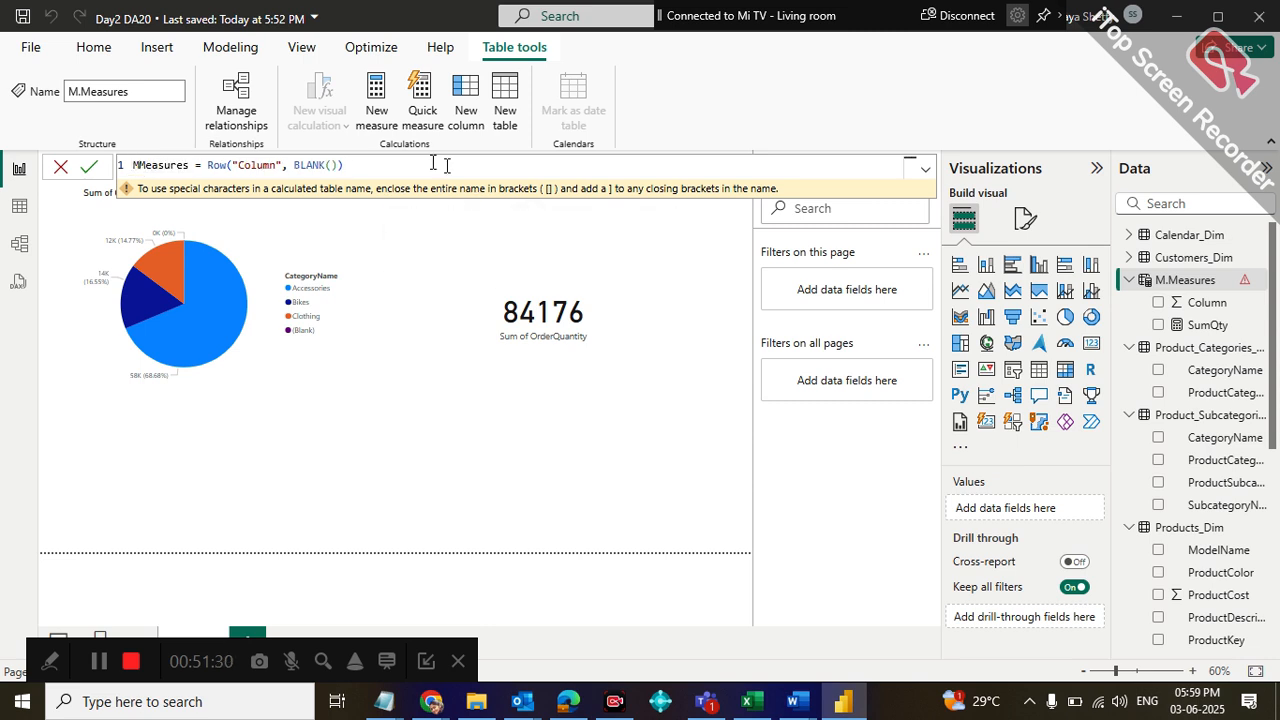
left_click(408, 165)
key("Return")
In the table view, check the available options of the placeholder Column in MMeasures for a way to delete it
left_click(20, 207)
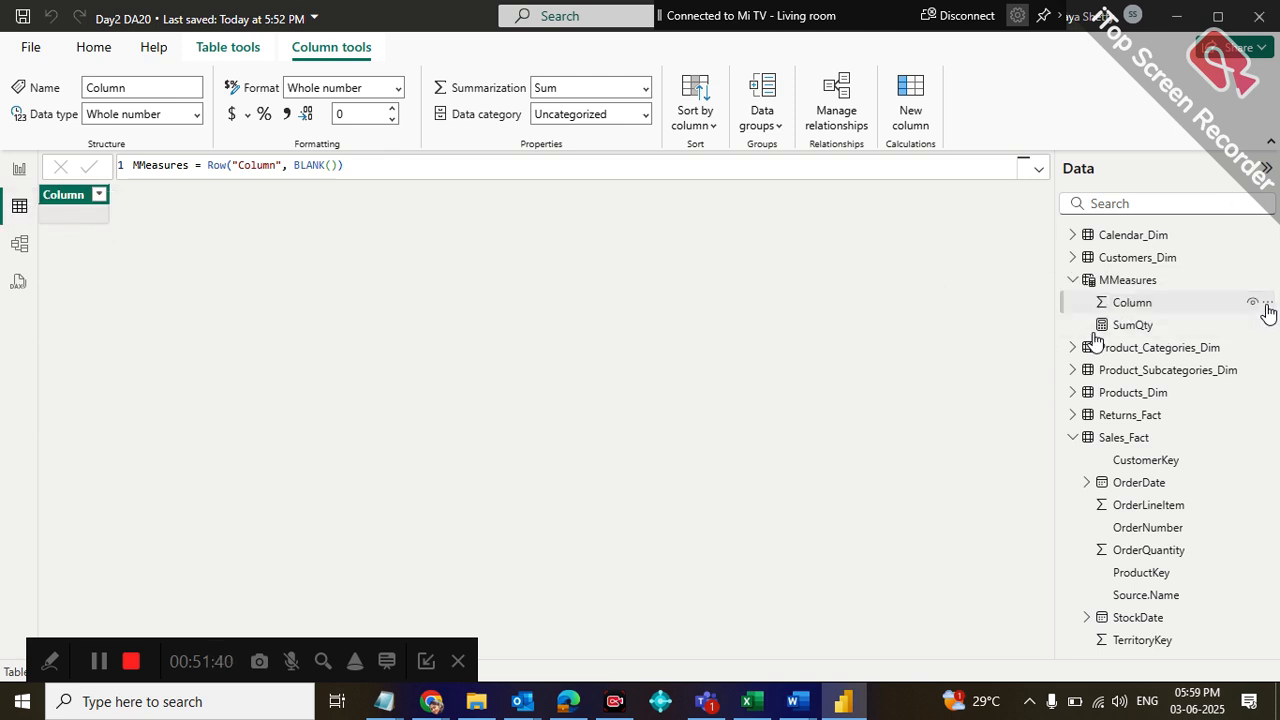
left_click(1266, 304)
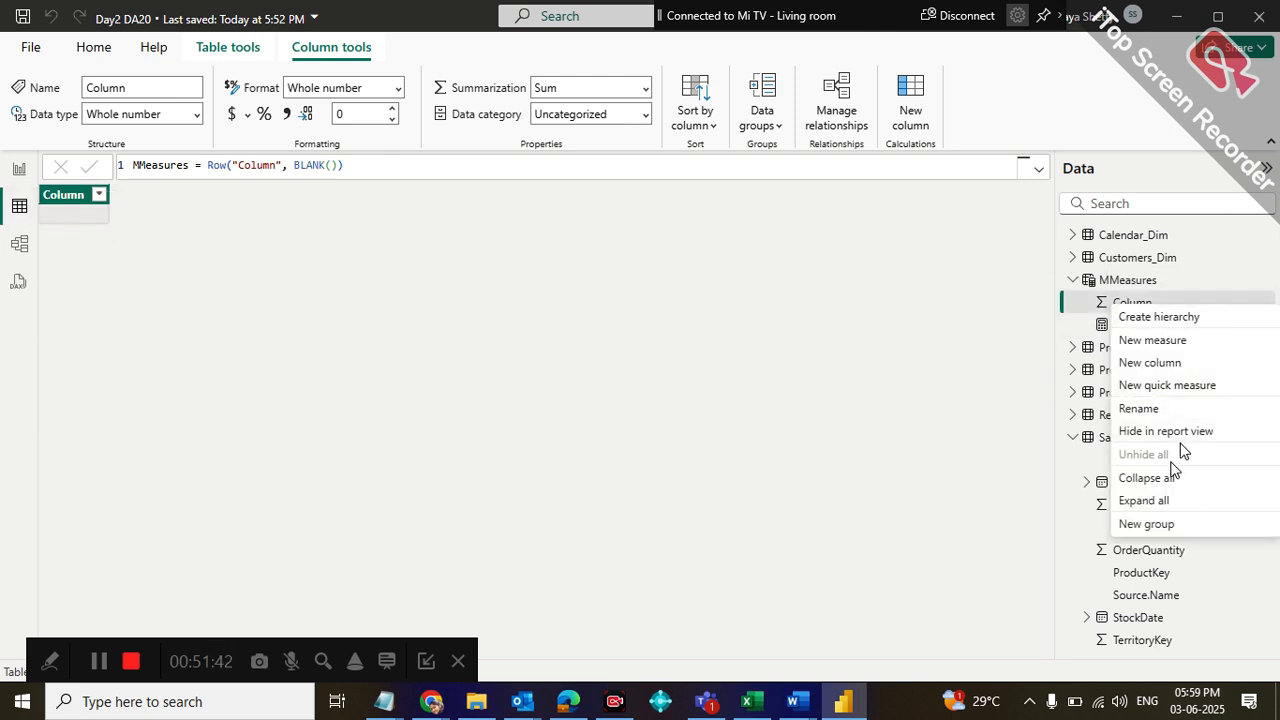
left_click(1129, 300)
right_click(1129, 300)
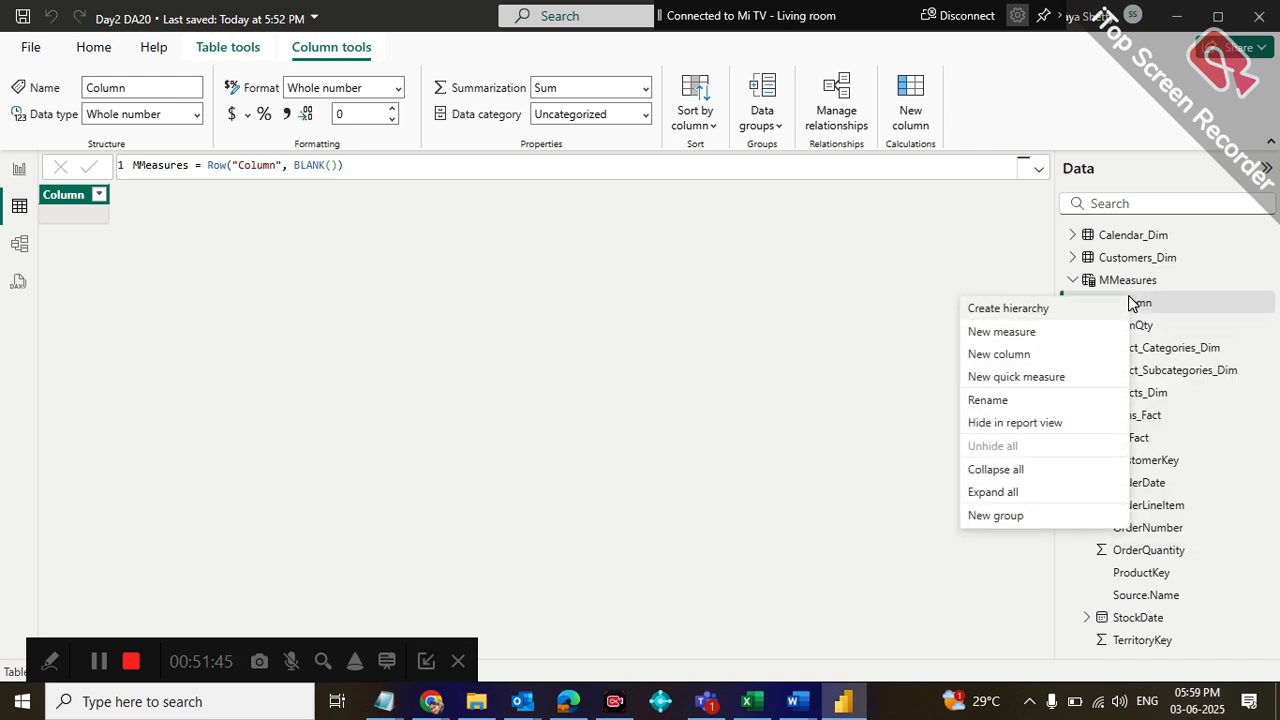
left_click(840, 425)
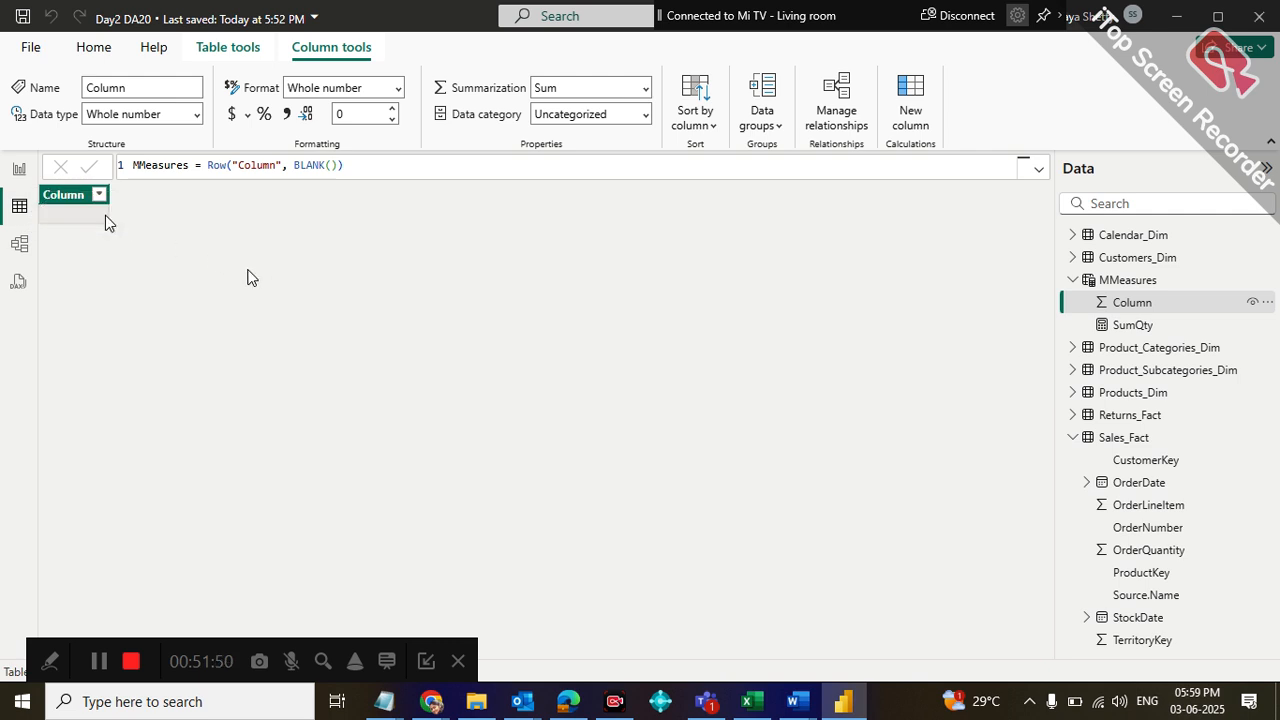
right_click(73, 195)
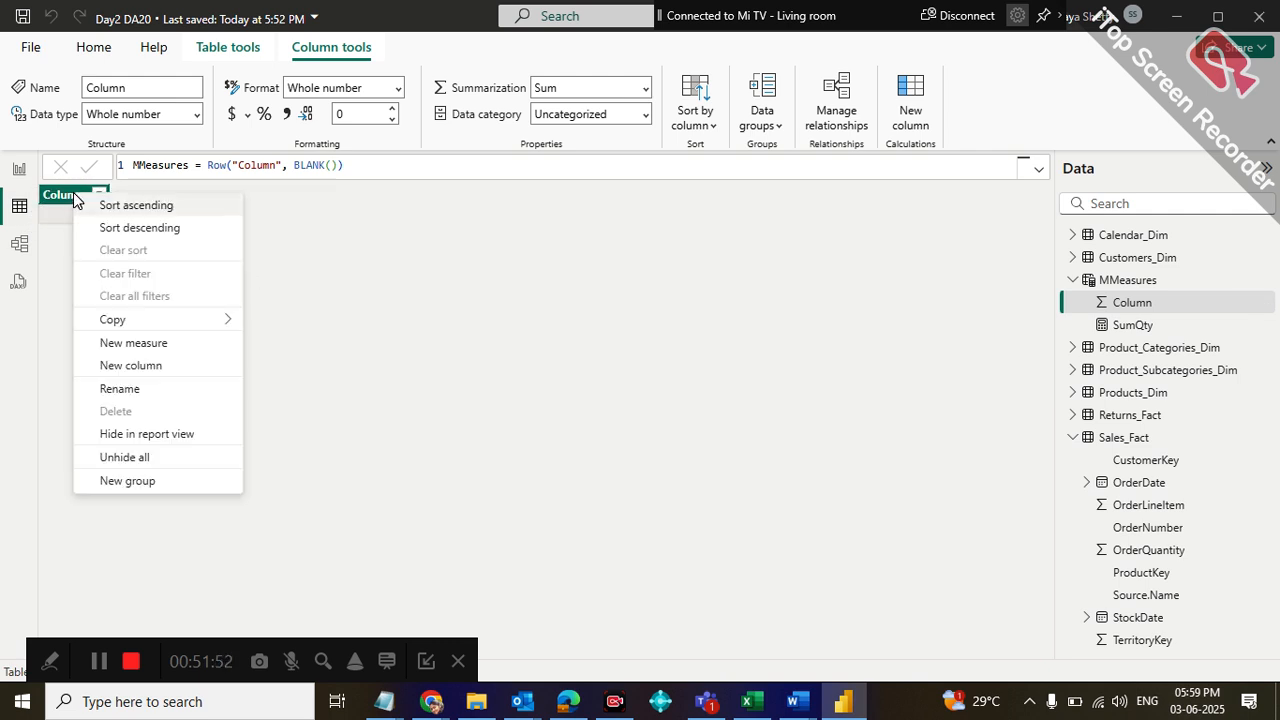
left_click(250, 258)
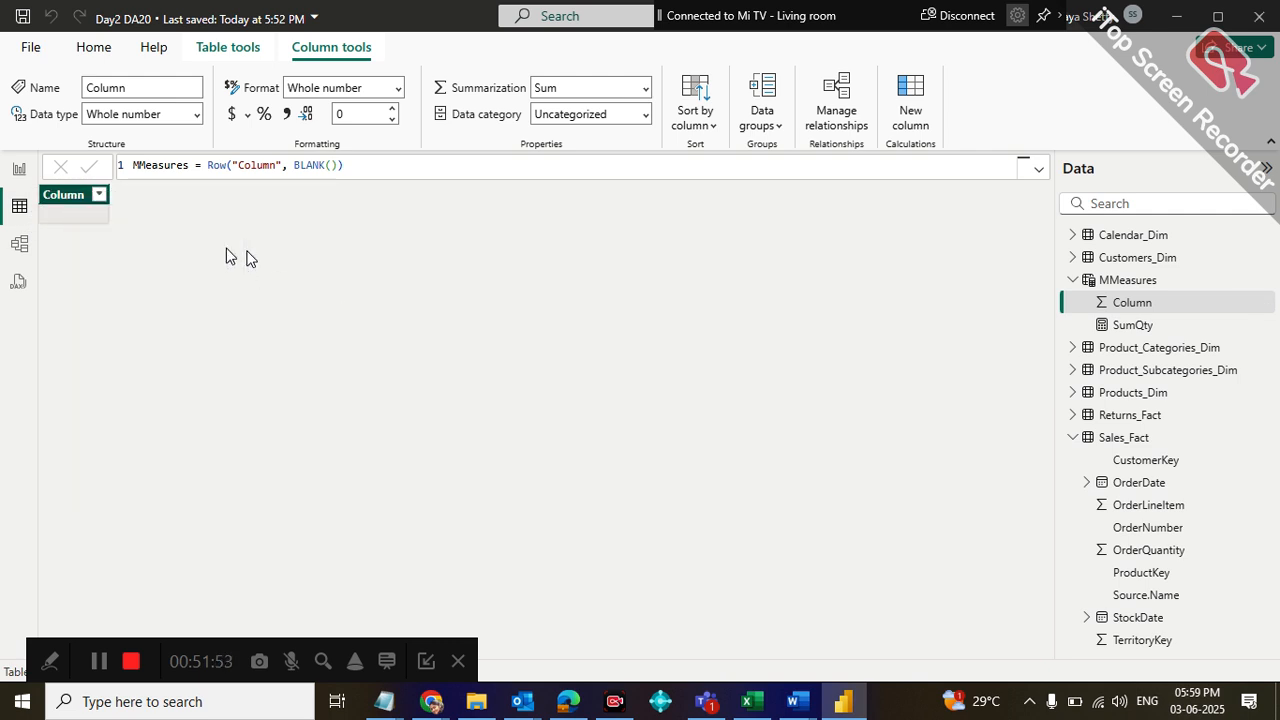
Return to the report view and check the options offered there for the MMeasures placeholder Column
left_click(19, 171)
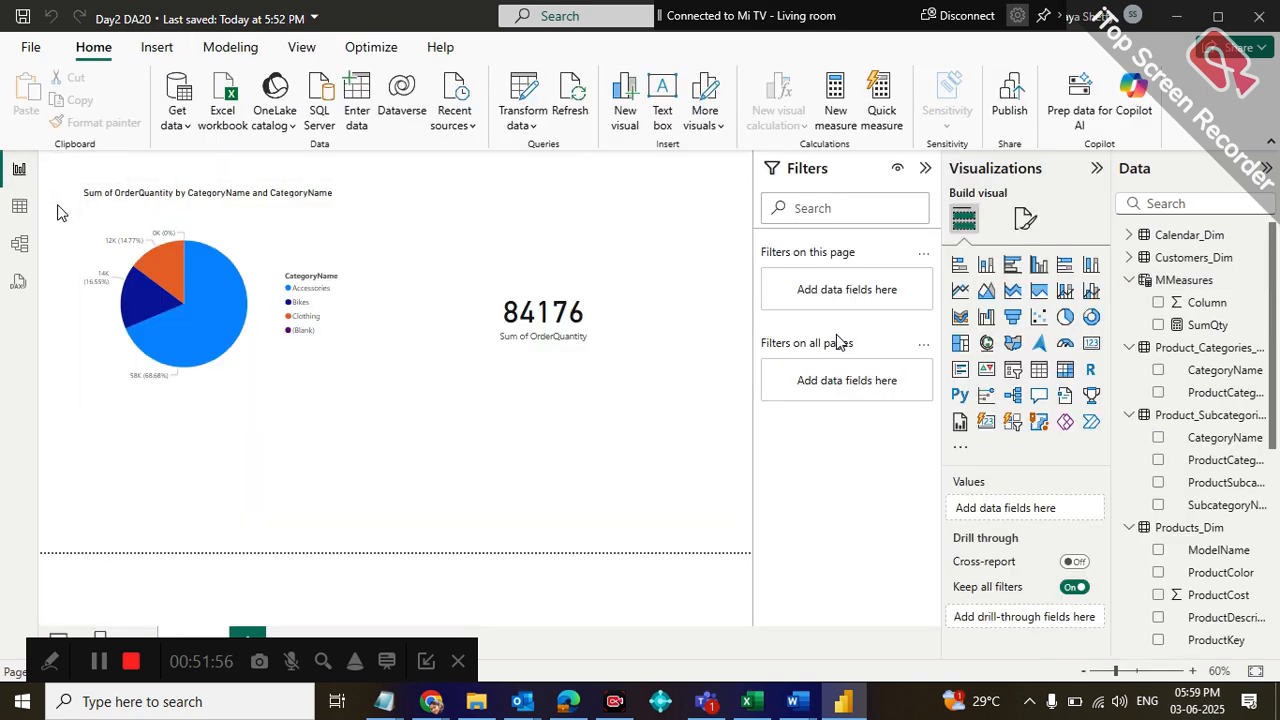
left_click(1256, 302)
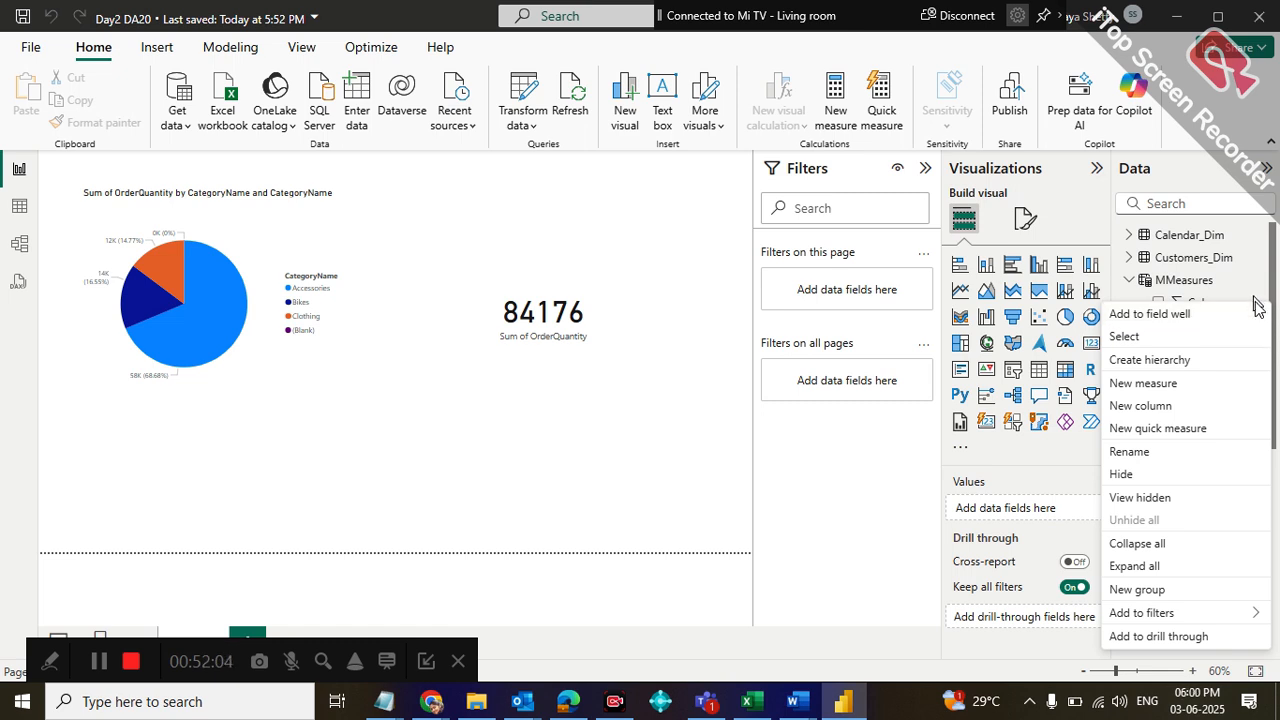
left_click(777, 570)
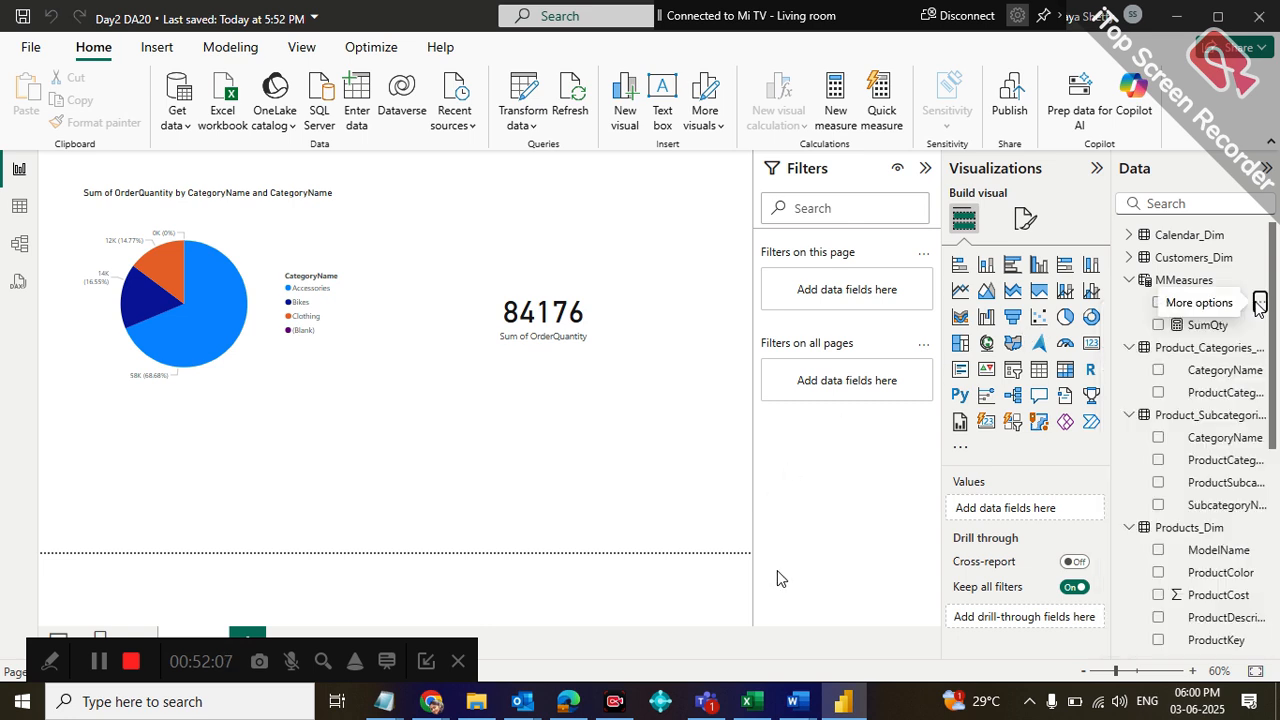
Collapse the Product_Subcategories_Dim, Products_Dim, Product_Categories_Dim and Sales_Fact tables in the data list
left_click(1140, 437)
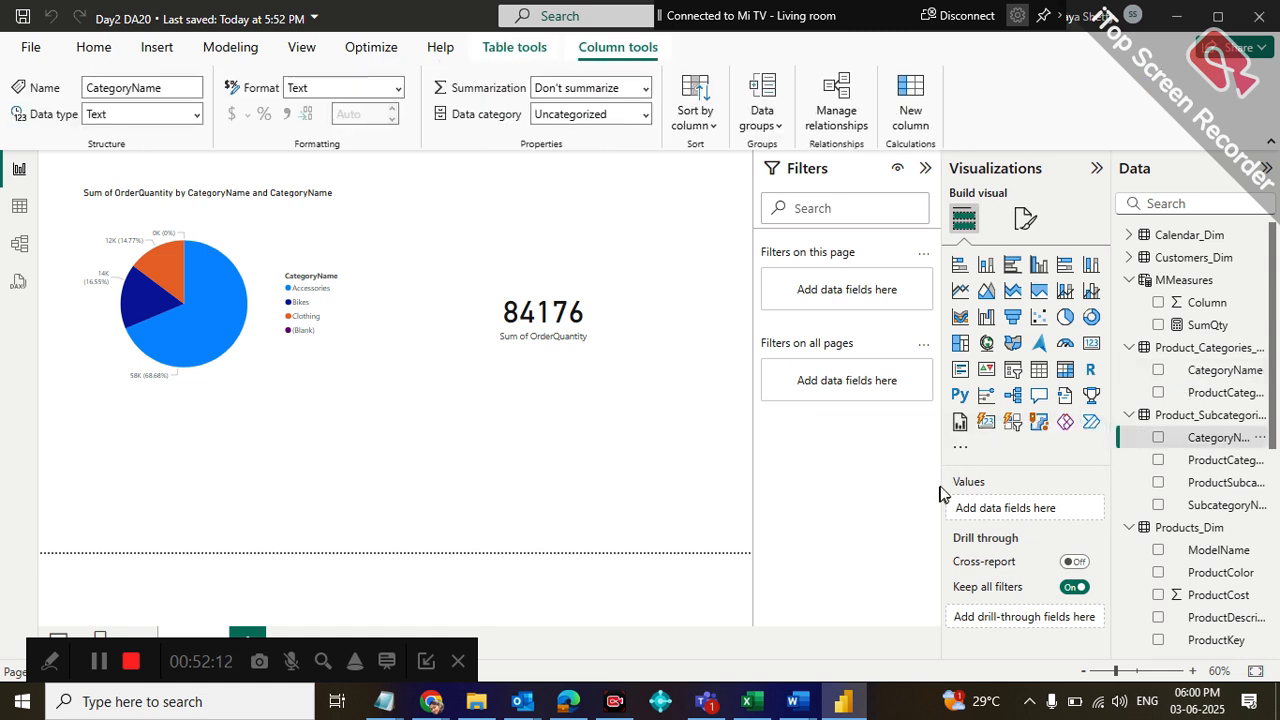
left_click(1126, 417)
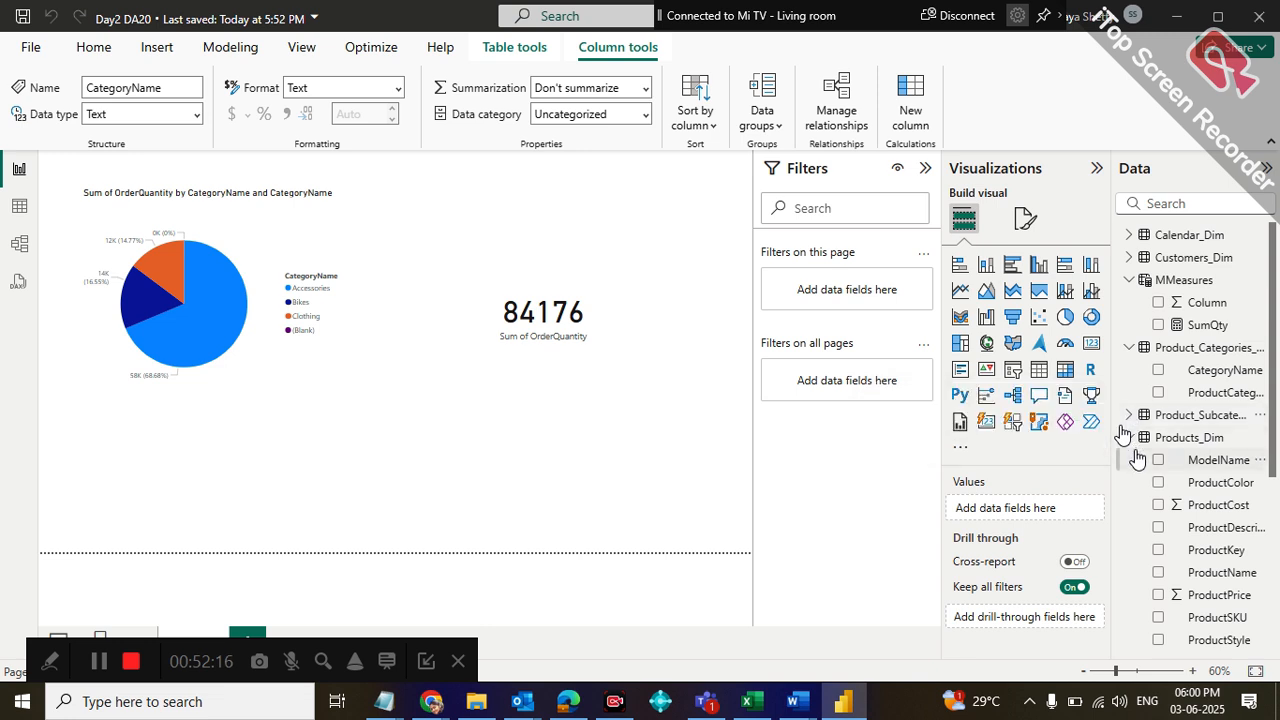
left_click(1128, 437)
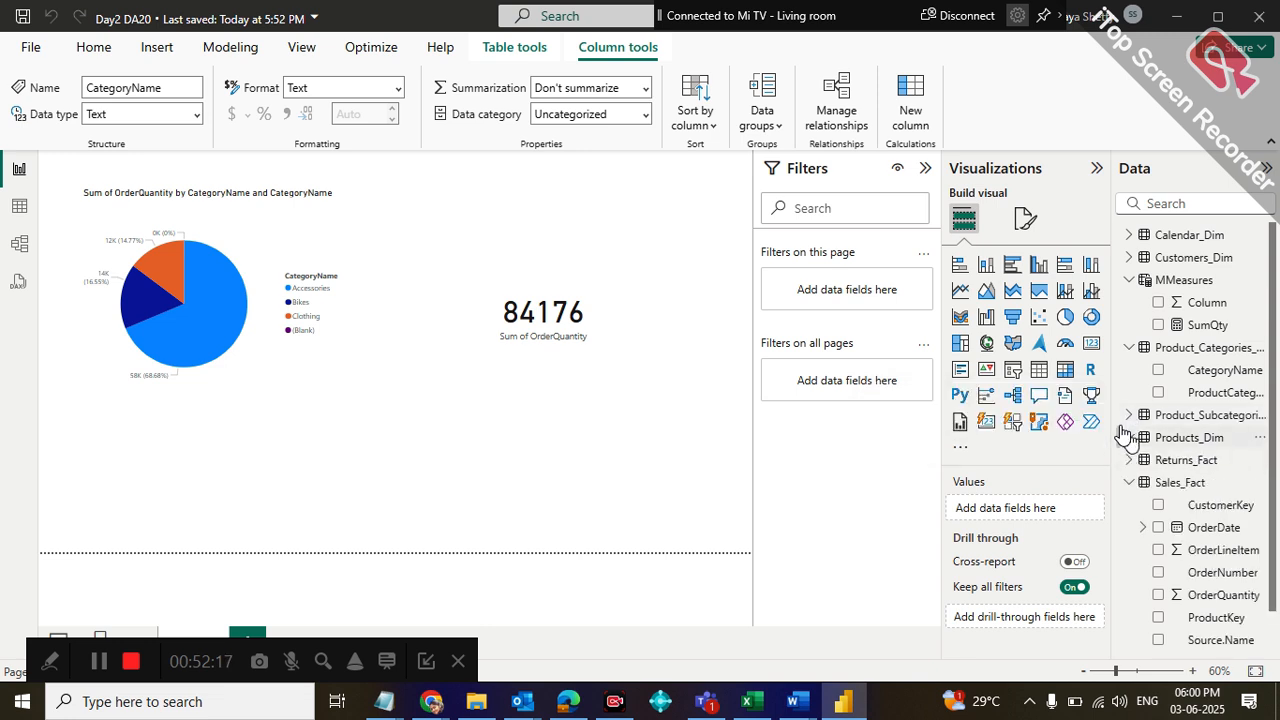
left_click(1127, 350)
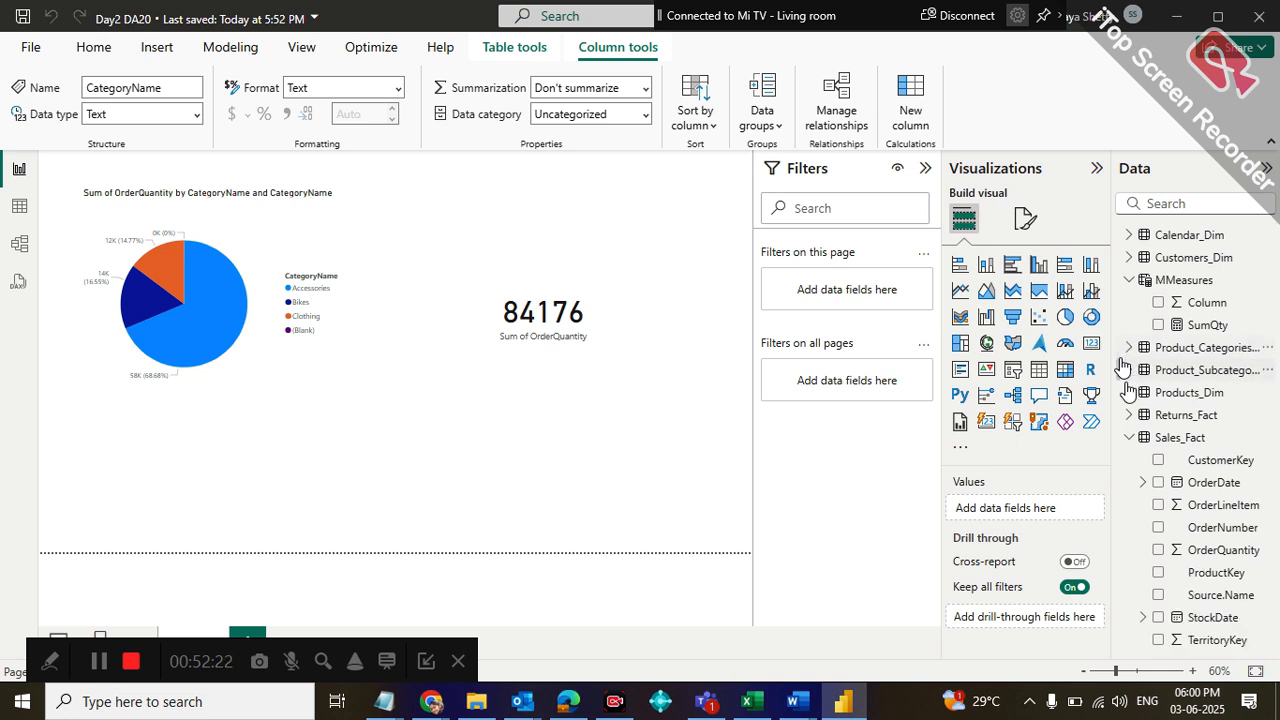
left_click(1128, 440)
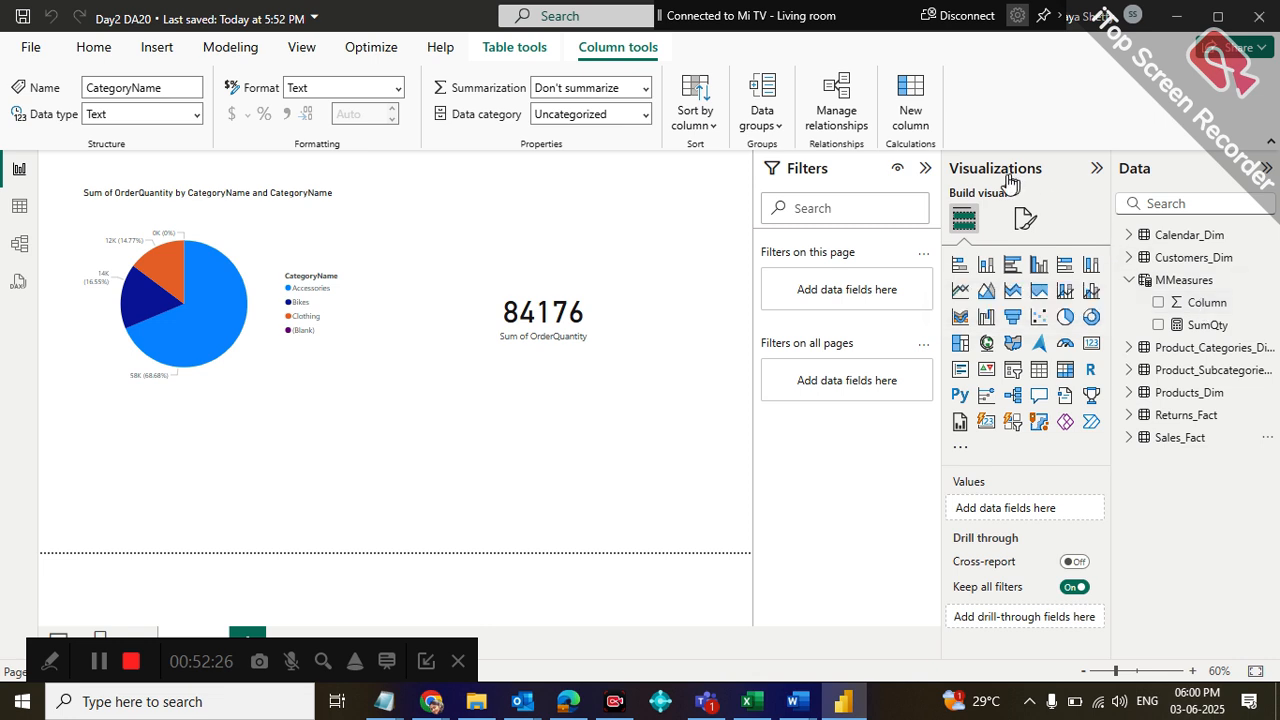
Review the formulas of the SumQty measure and the MMeasures table, and glance at the page formatting options
left_click(1207, 326)
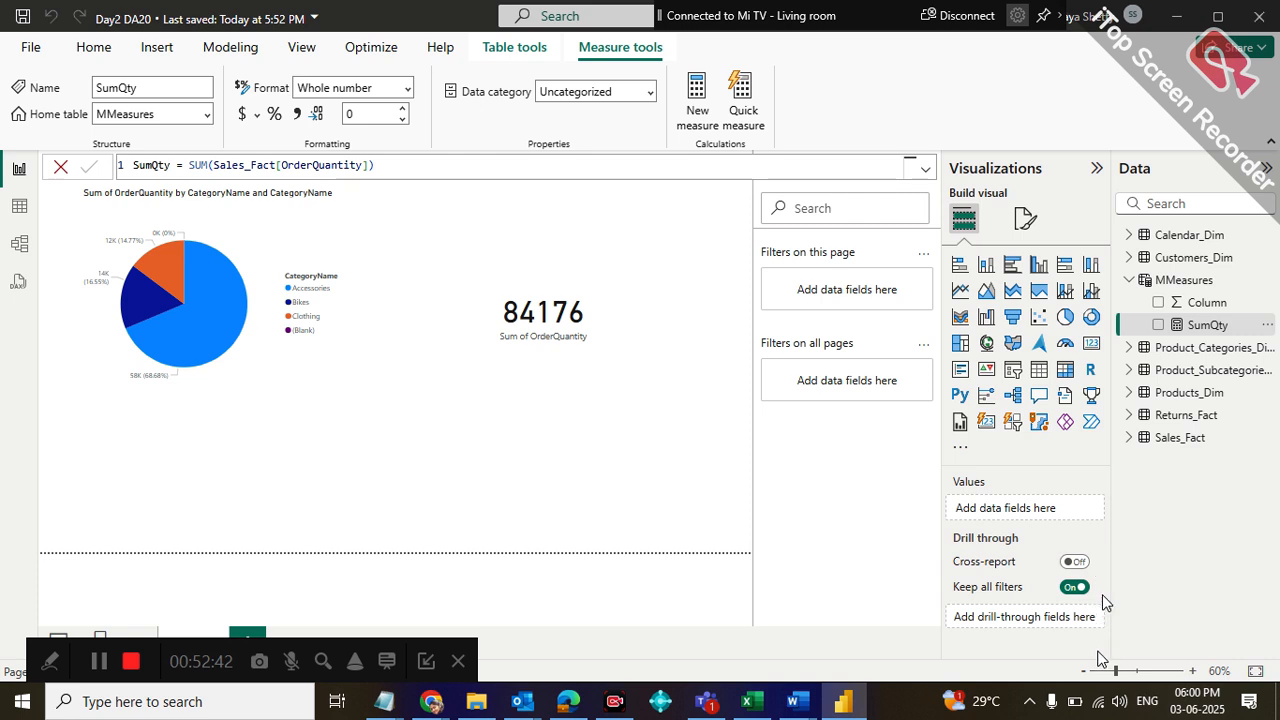
left_click(1014, 228)
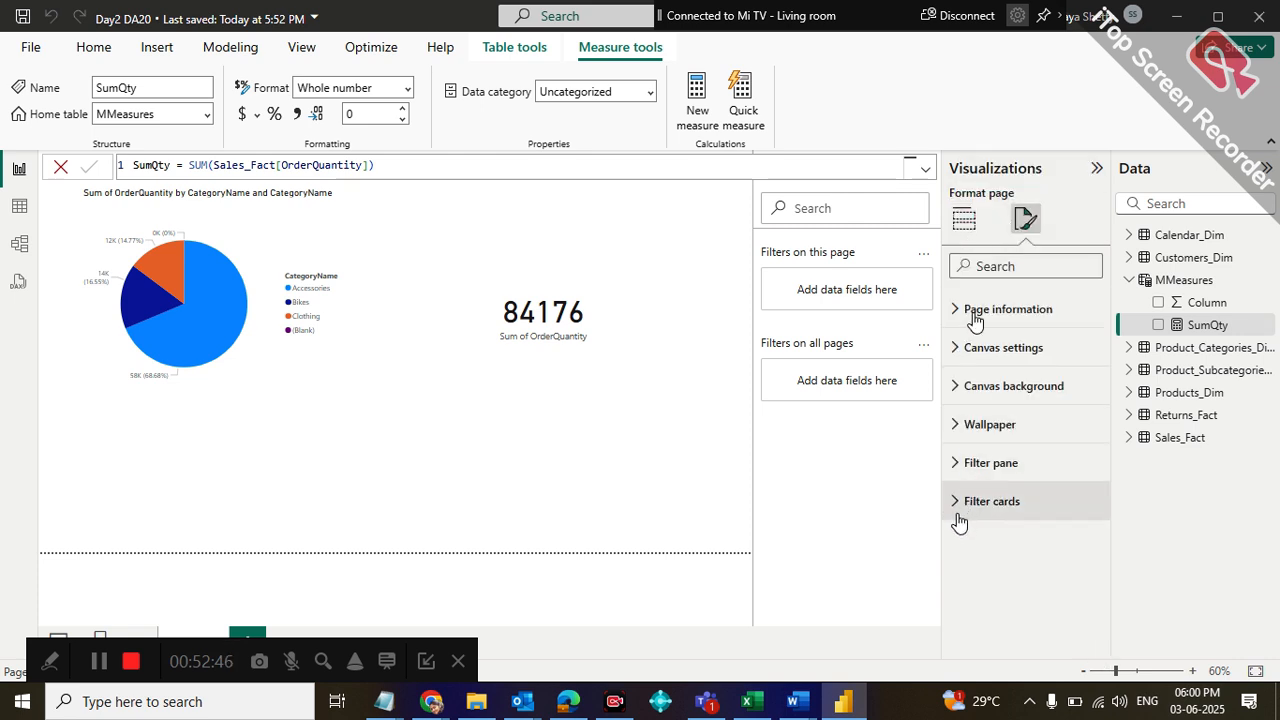
left_click(828, 217)
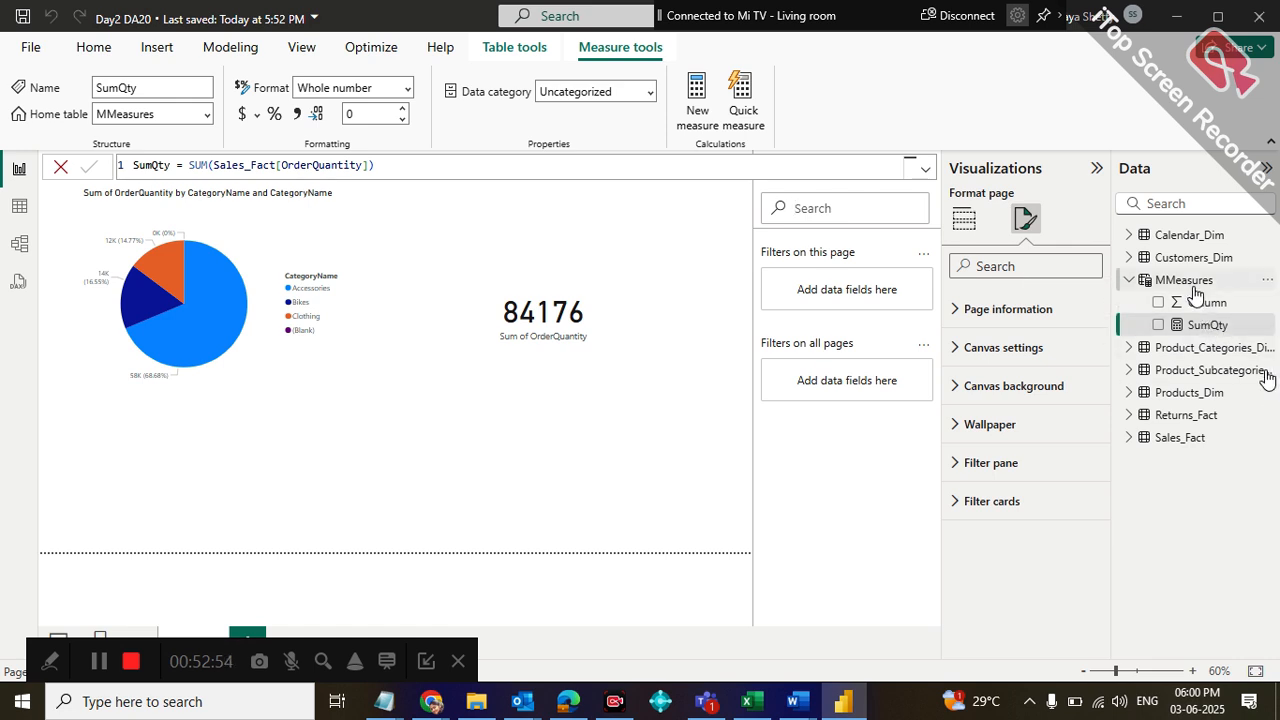
left_click(1195, 288)
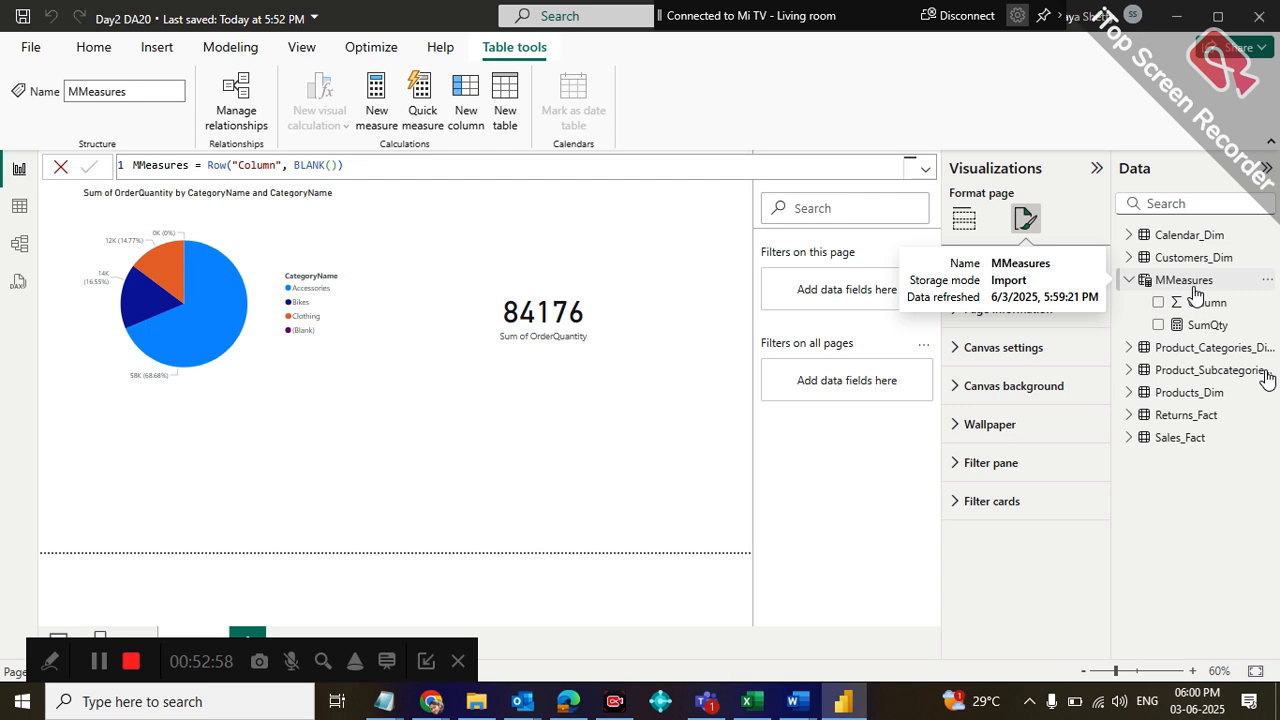
left_click(964, 220)
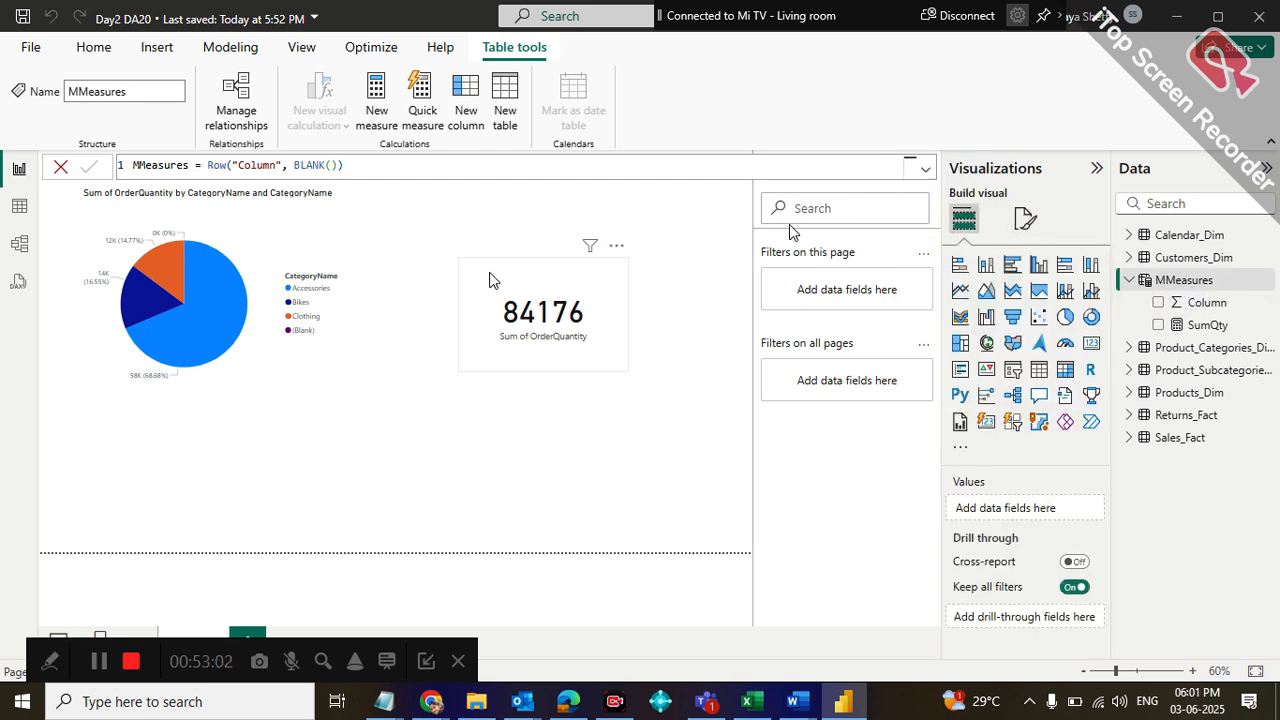
left_click(20, 207)
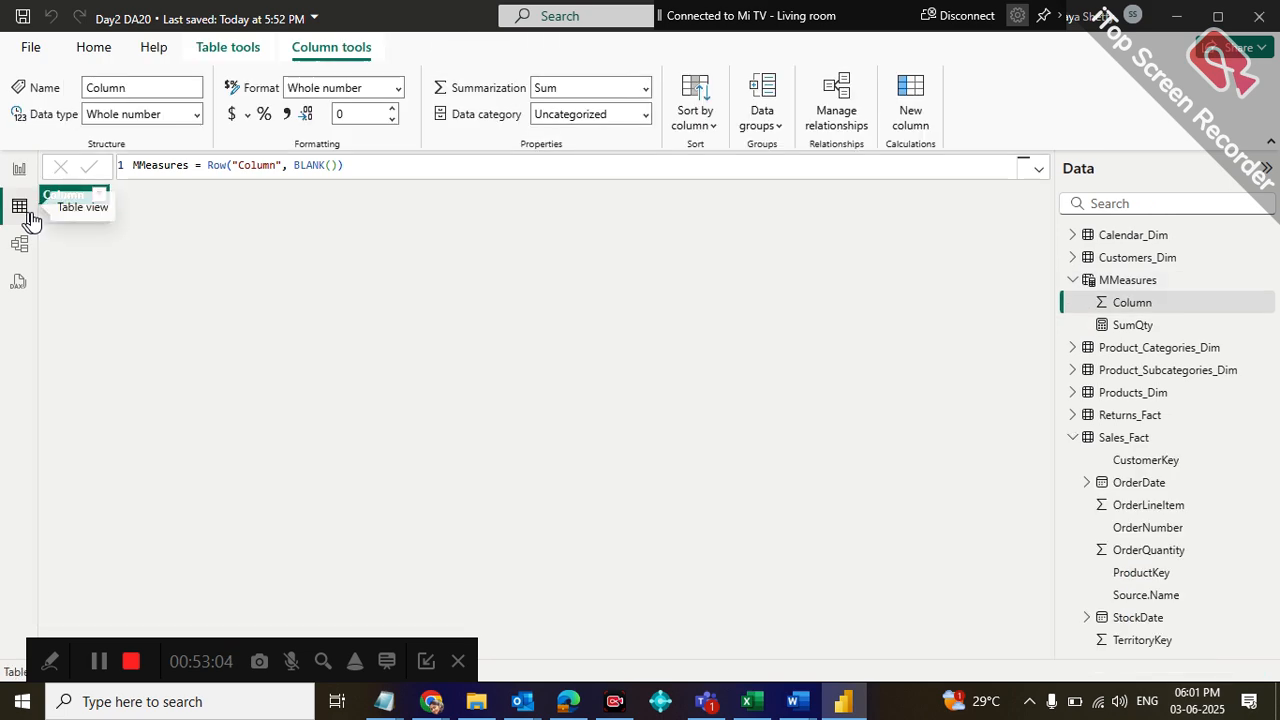
left_click(19, 169)
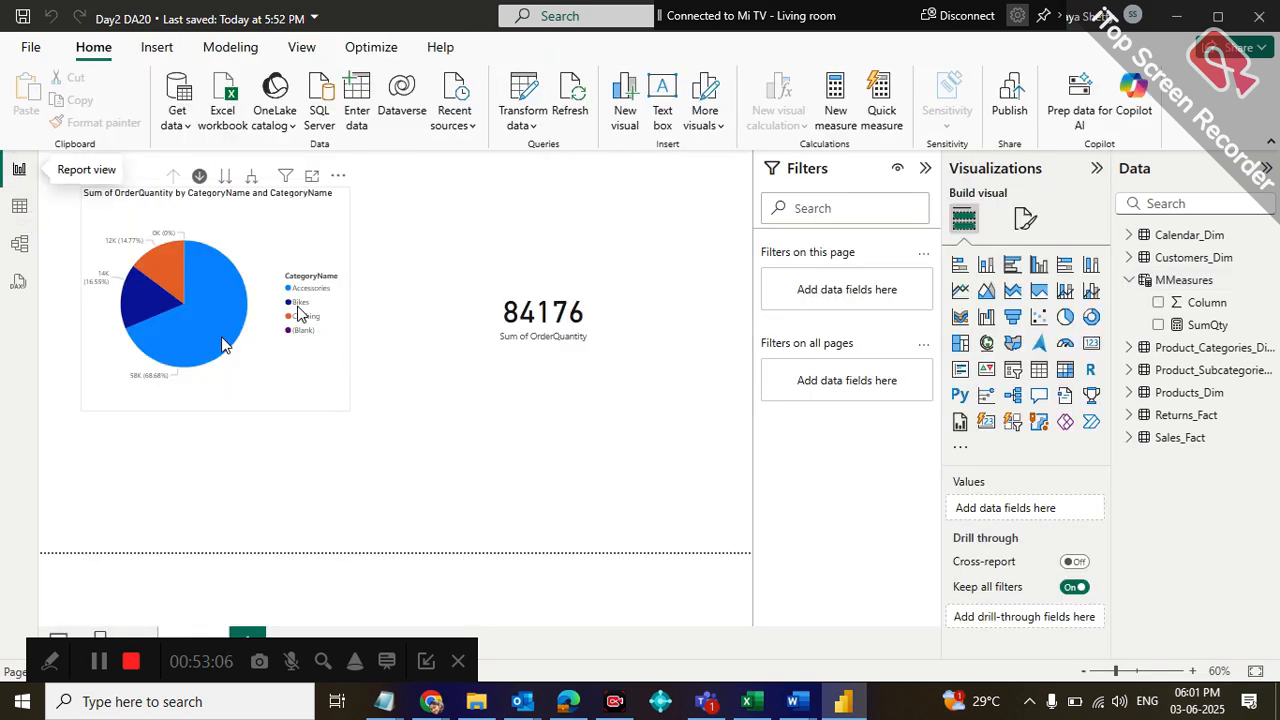
left_click(806, 207)
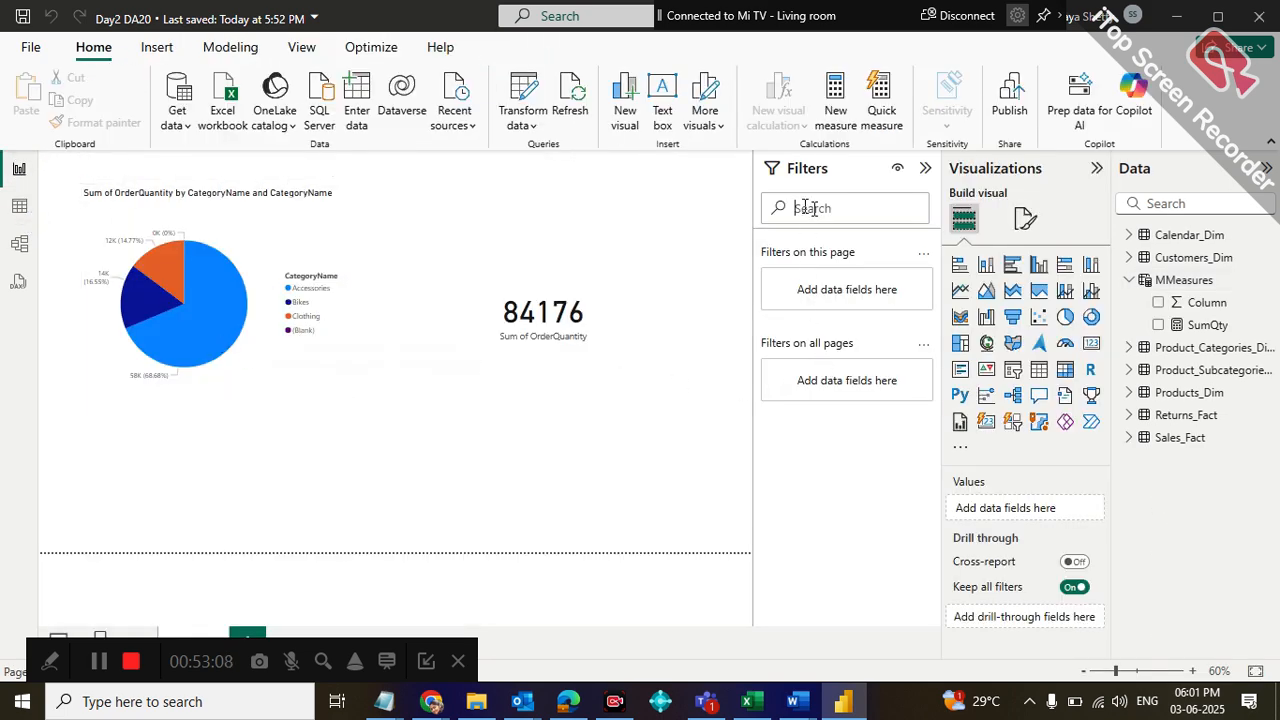
Search the filters for "default", then review the MMeasures table's formula and the SumQty measure's formula and available options
type("dafg")
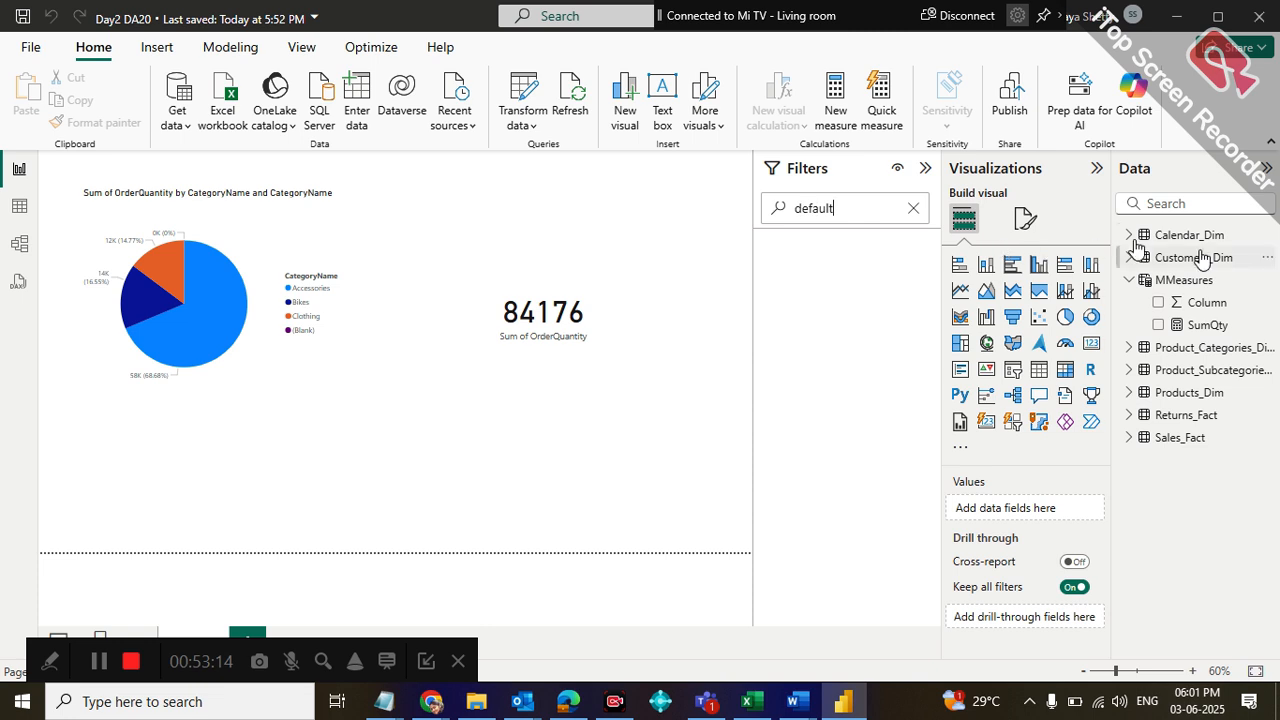
left_click(1208, 286)
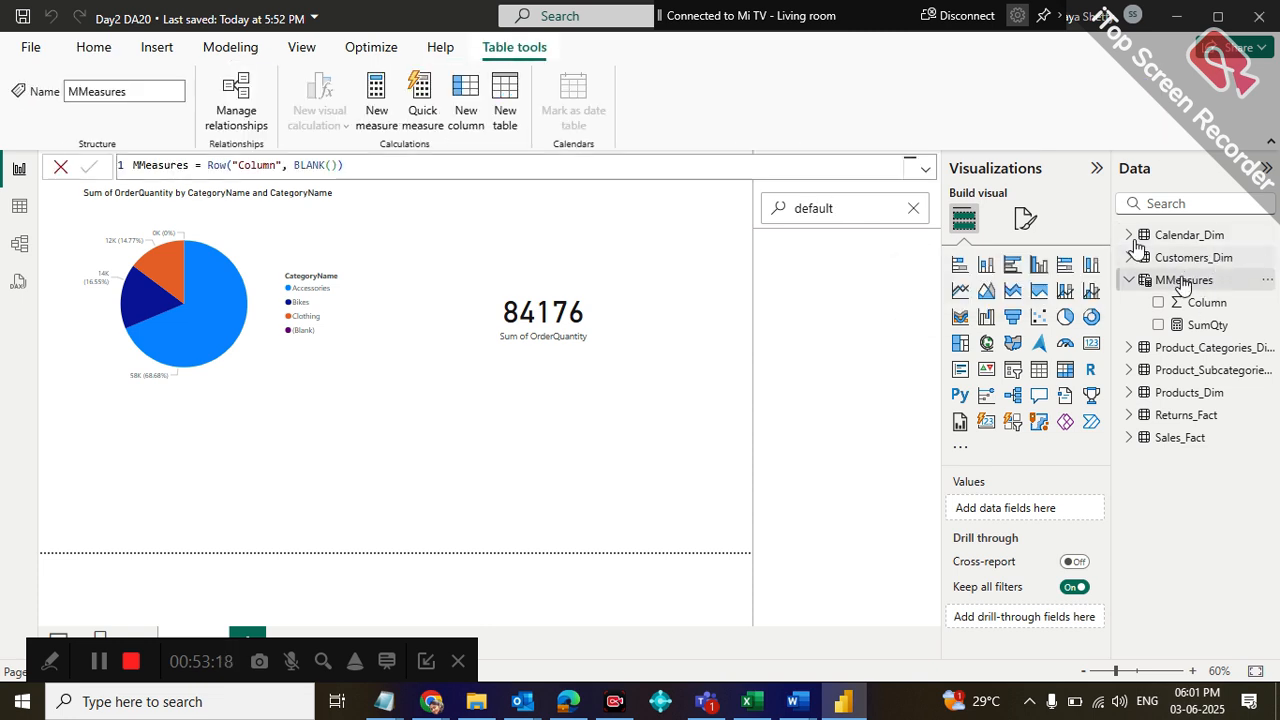
left_click(1204, 326)
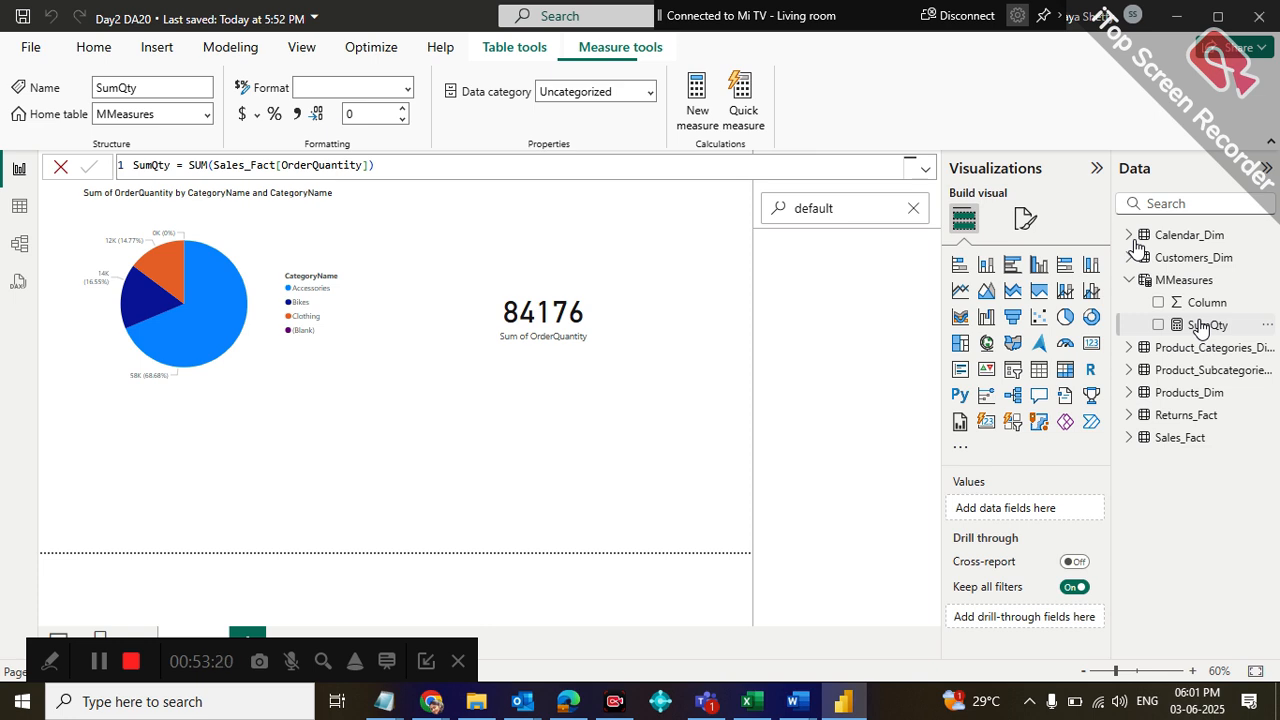
left_click(1267, 326)
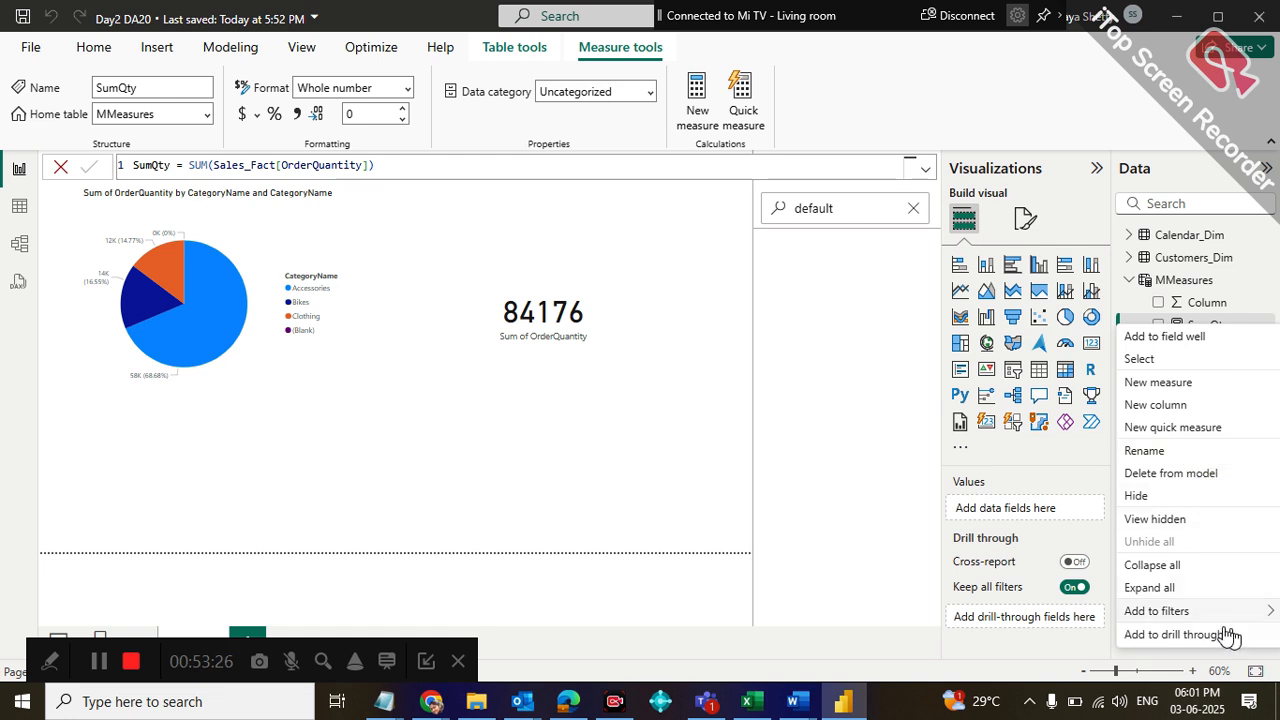
mouse_move(1262, 614)
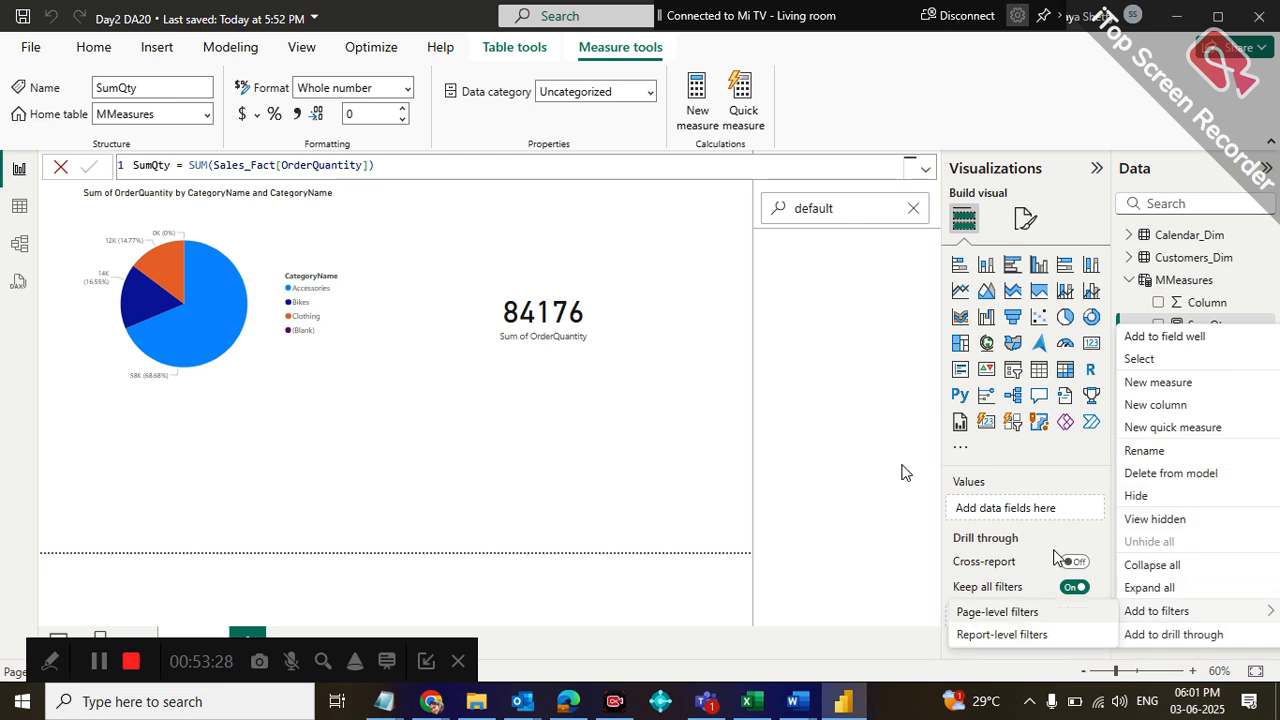
left_click(847, 436)
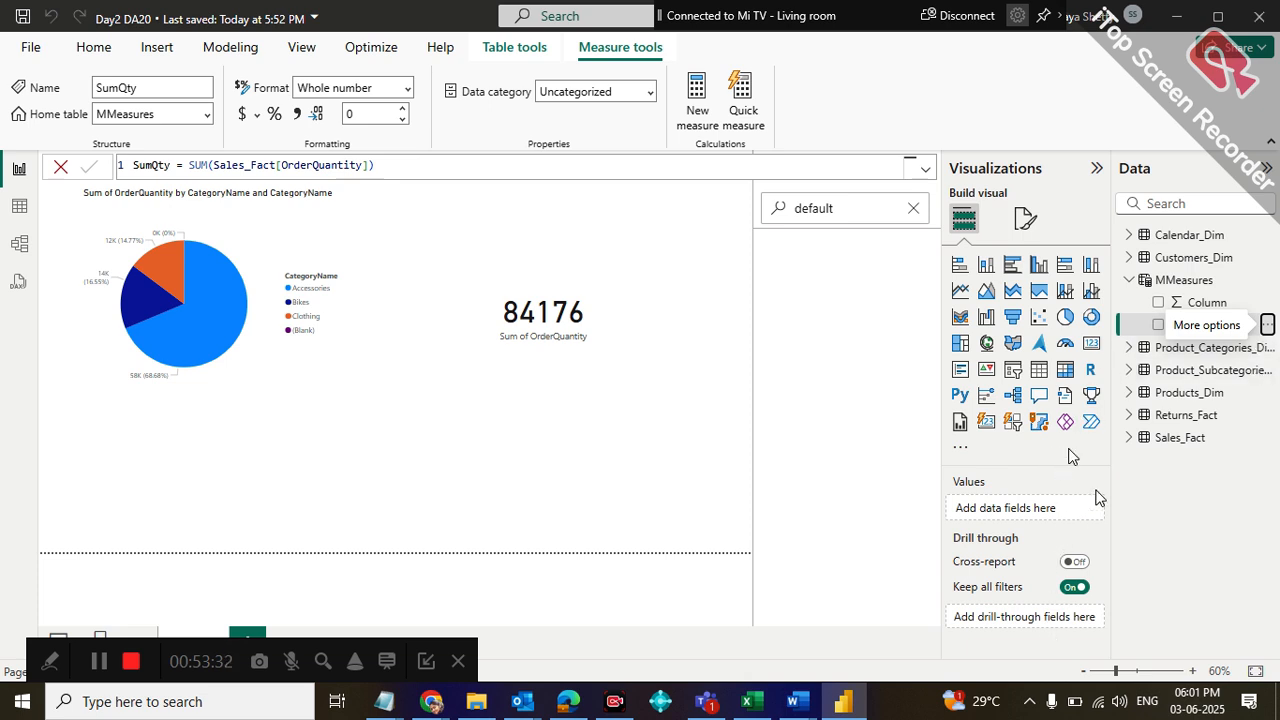
Examine the report page's information settings and inspect MMeasures in both the table view and the report view
left_click(1027, 224)
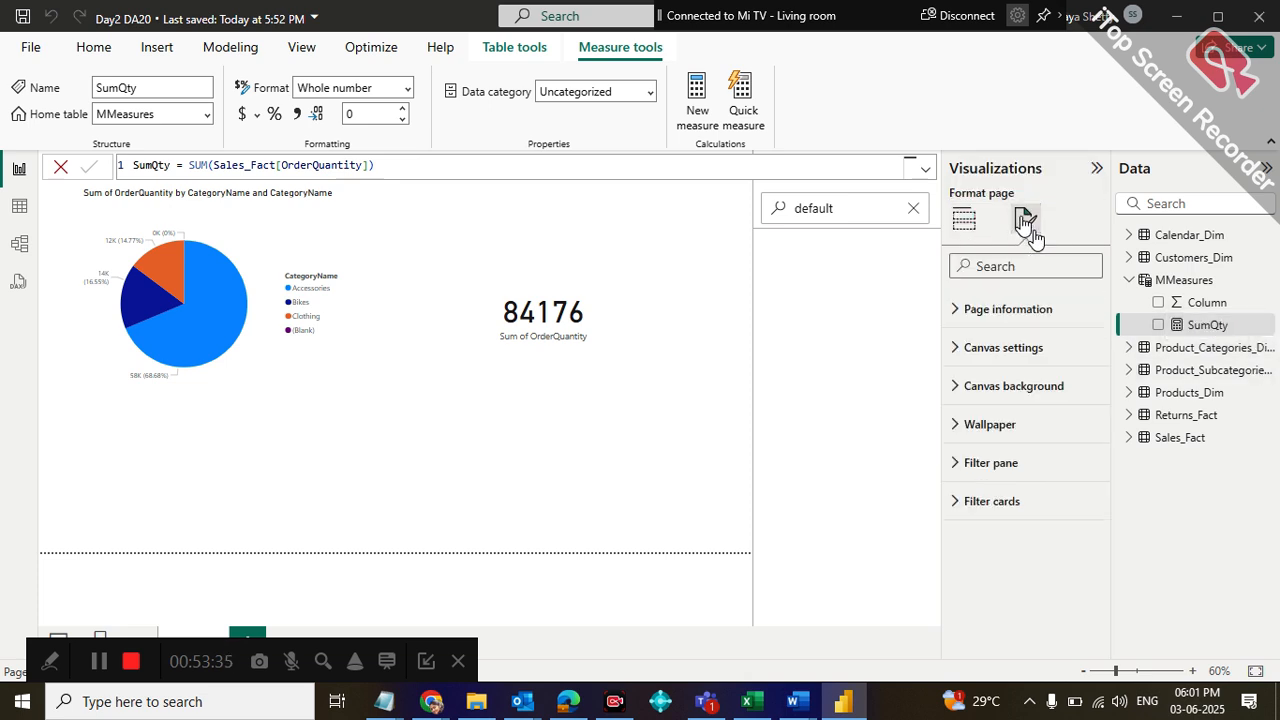
left_click(962, 308)
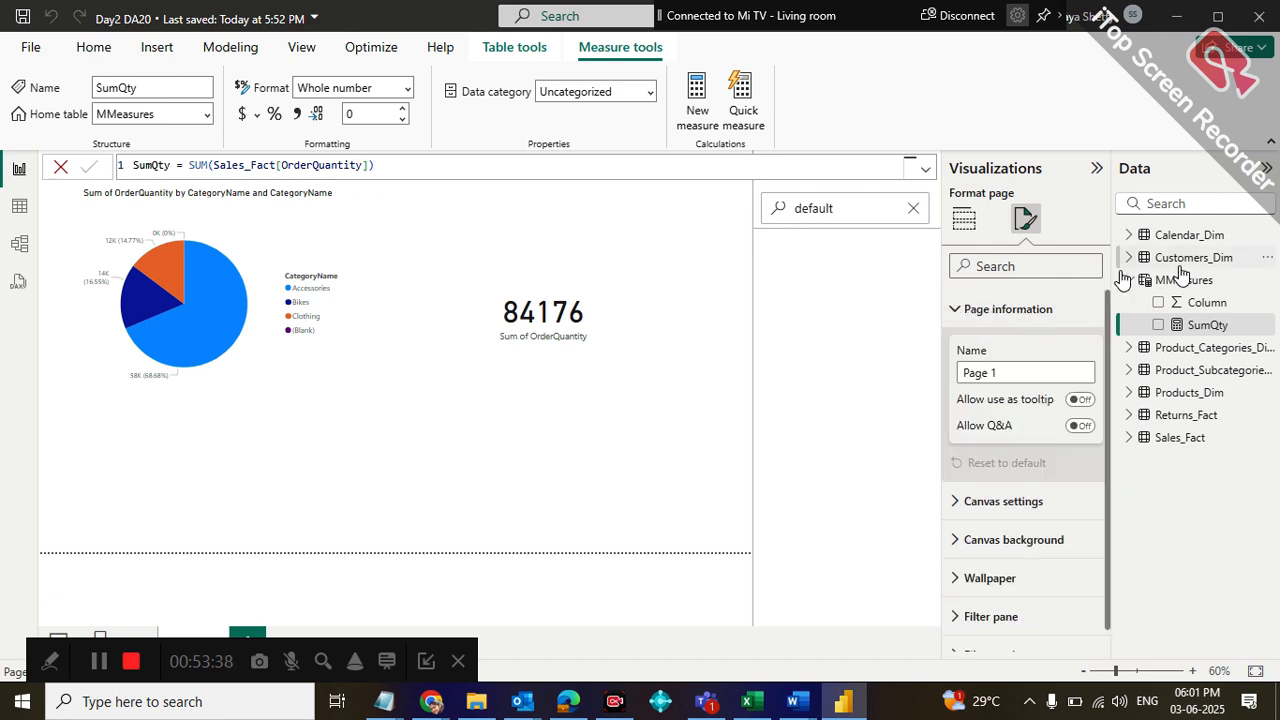
left_click(1218, 283)
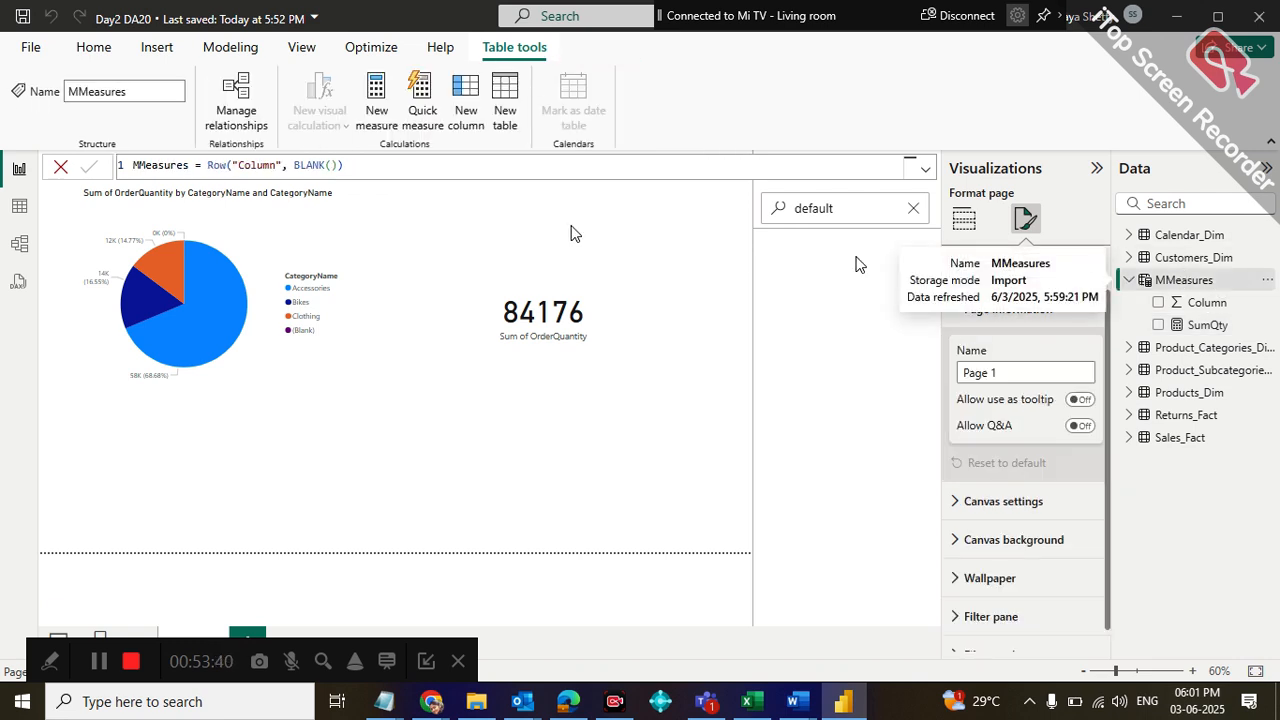
left_click(18, 207)
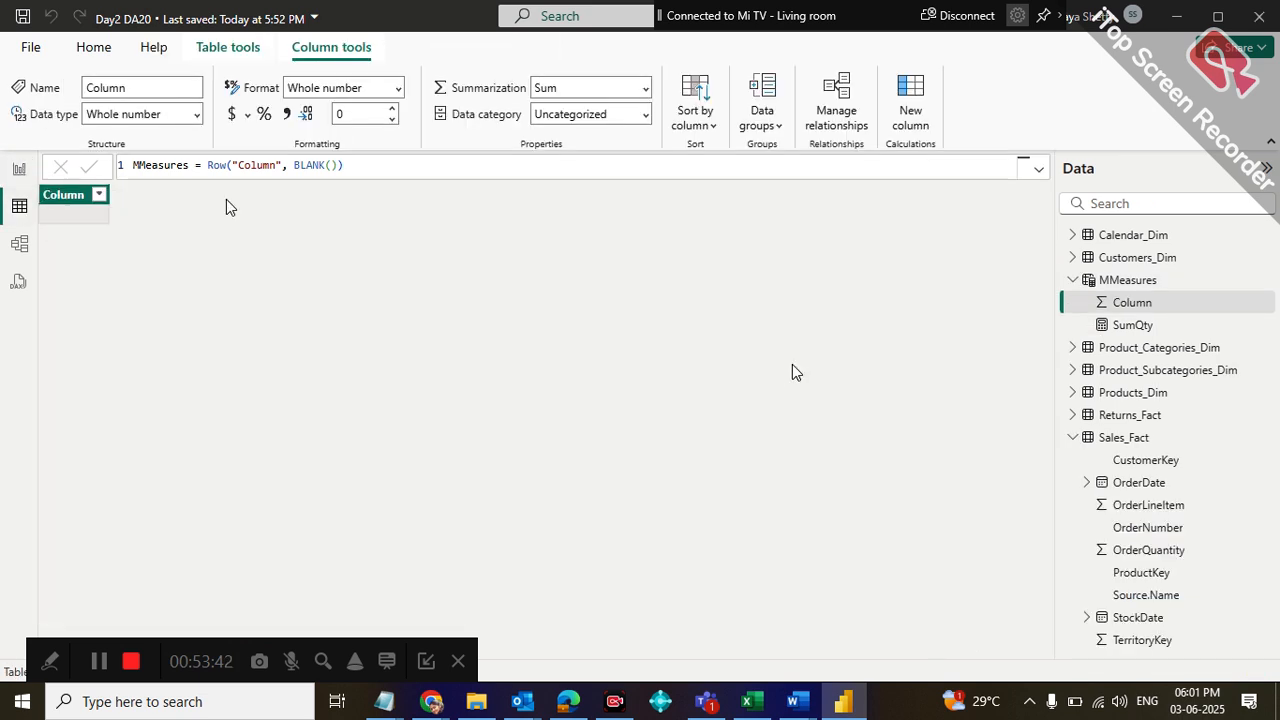
left_click(1127, 283)
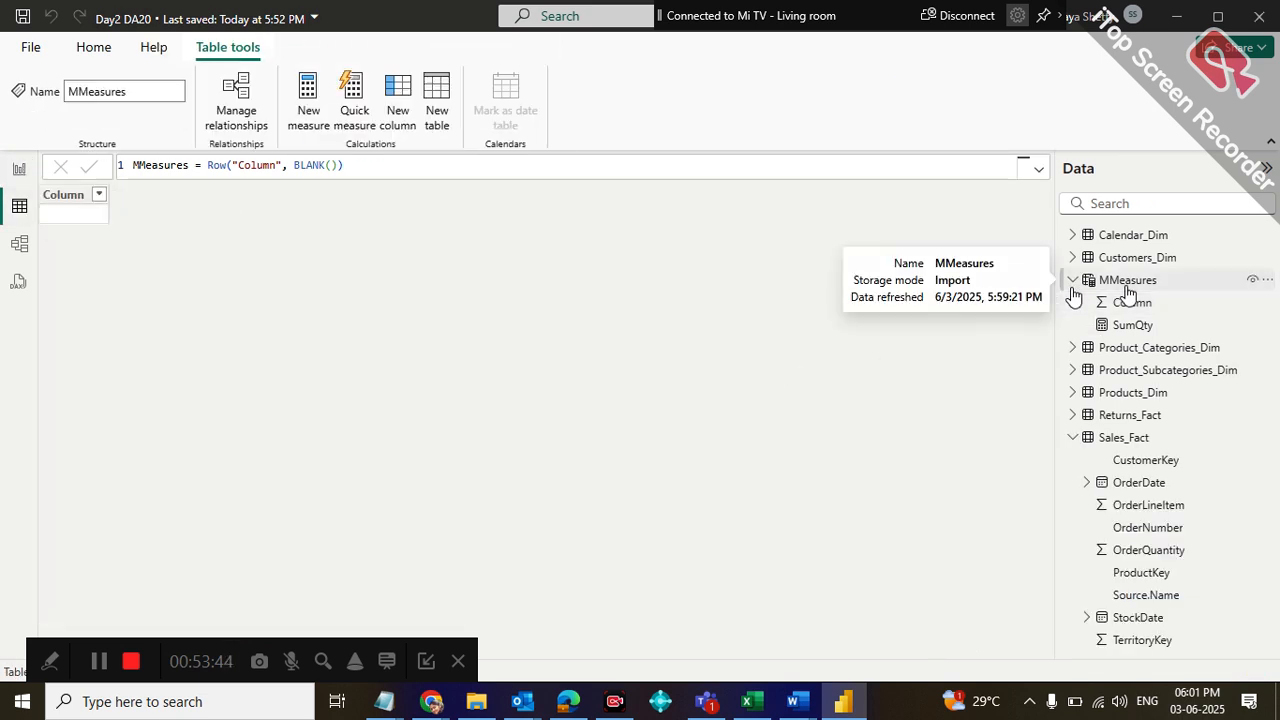
left_click(18, 169)
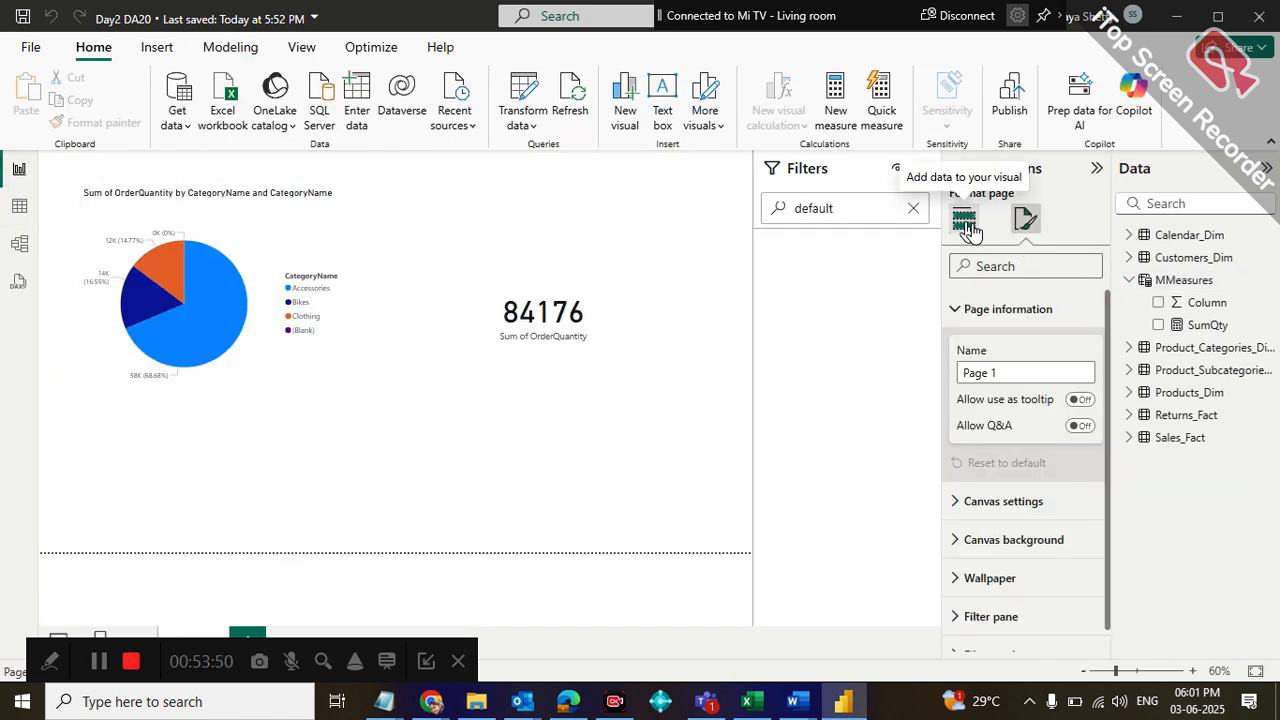
left_click(1241, 284)
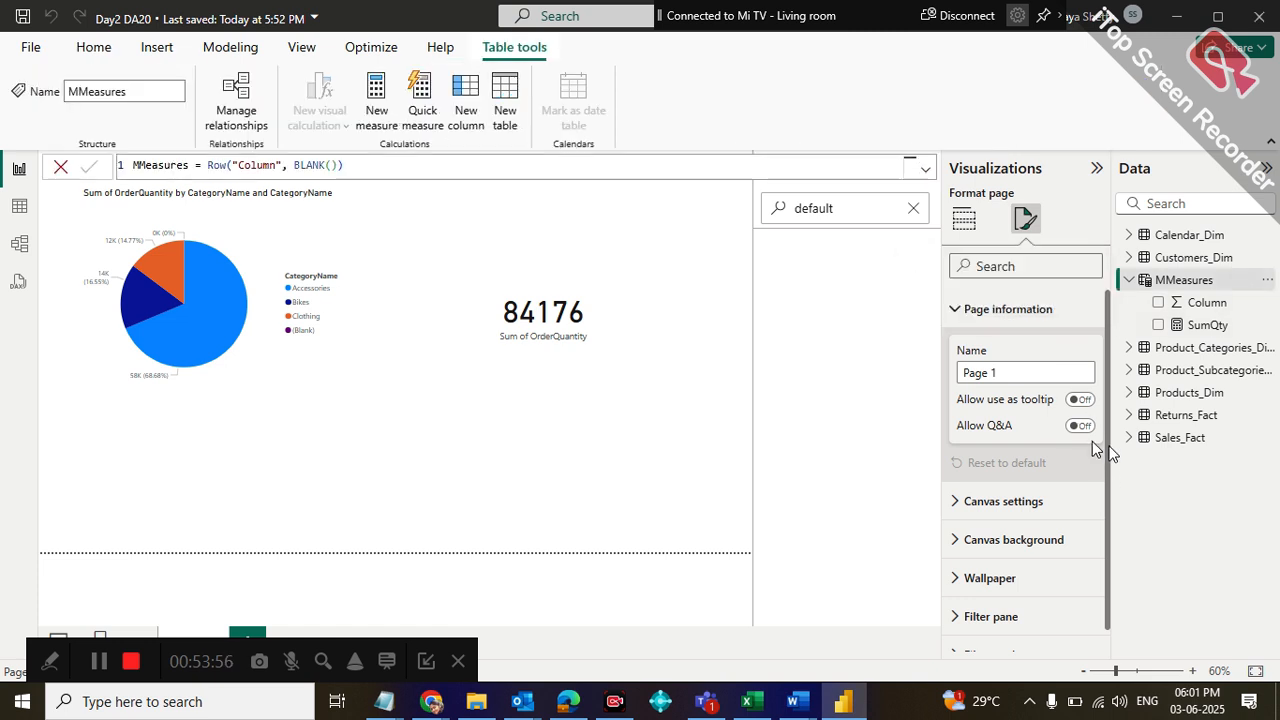
Collapse the page information settings, return to building visuals and clear the filter search
left_click_drag(1108, 447, 1110, 388)
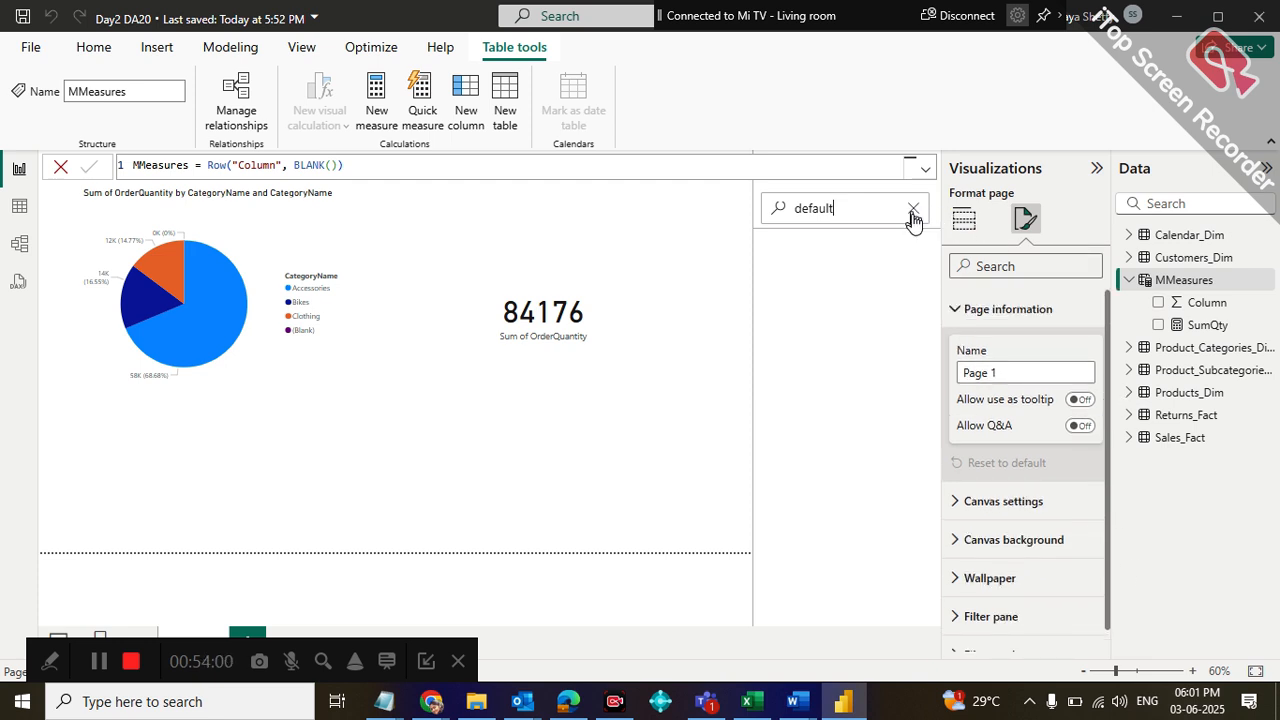
key("BackSpace")
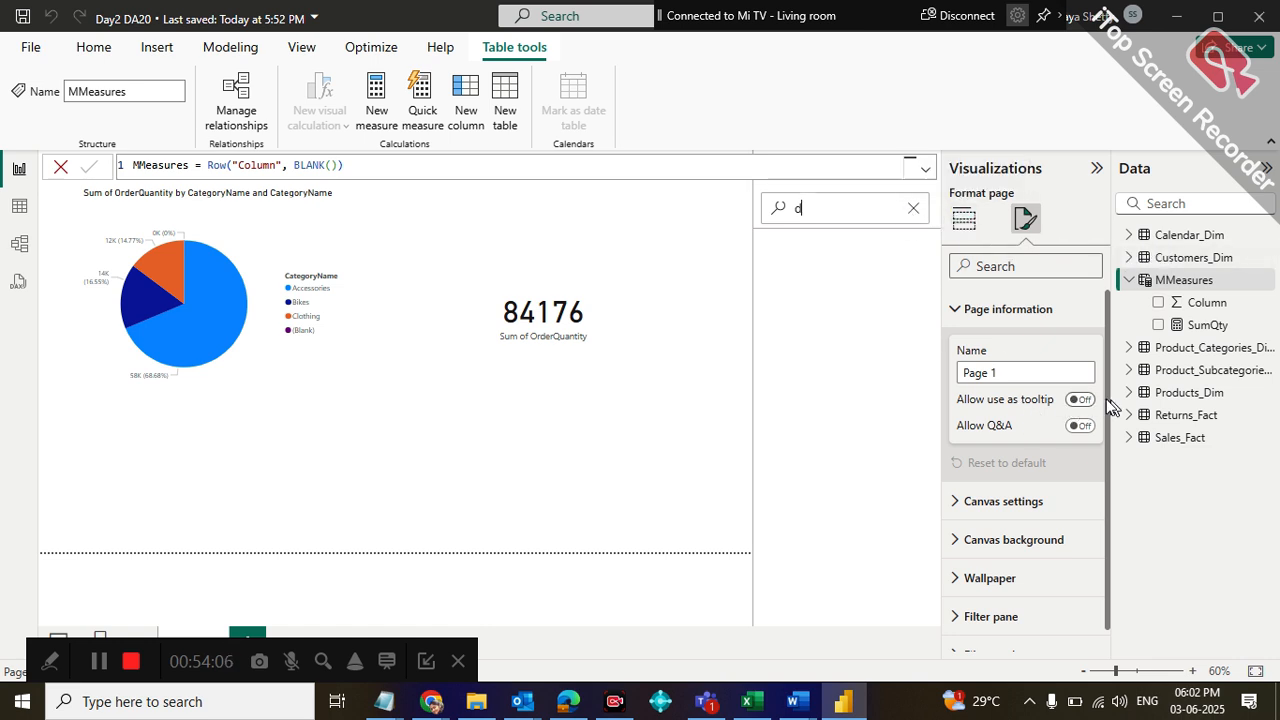
scroll(1104, 470, "down", 1)
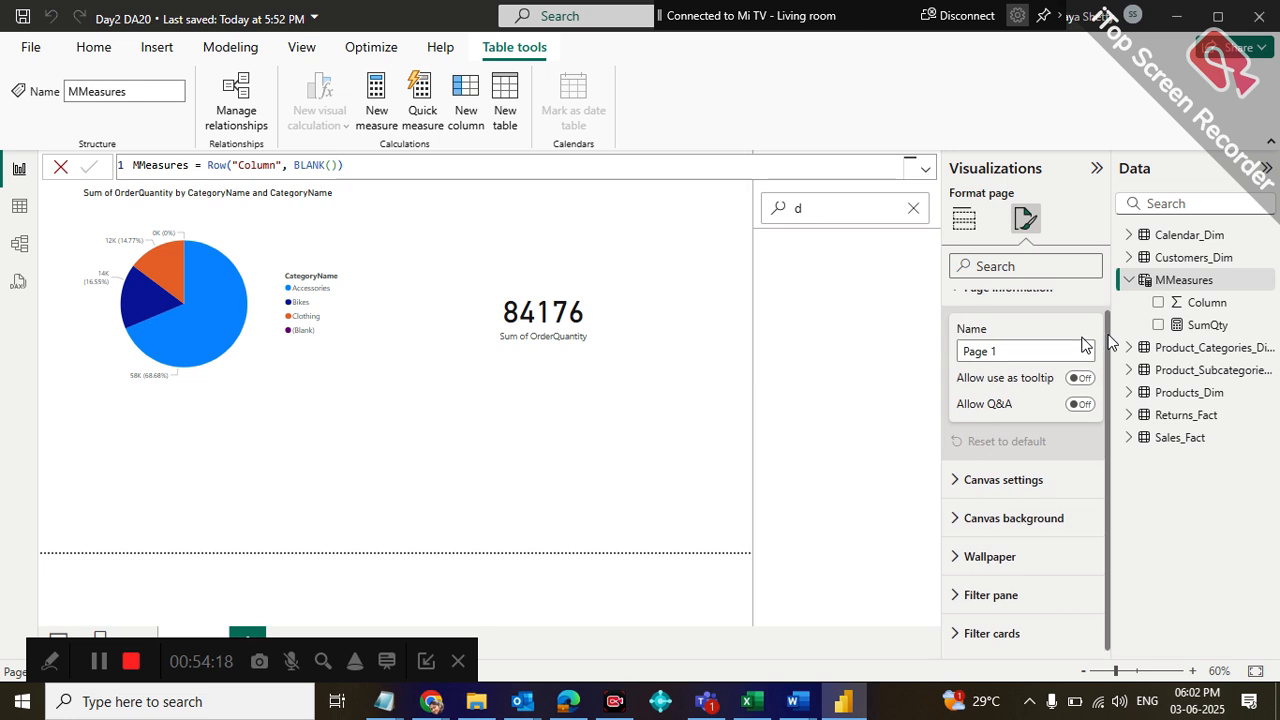
scroll(1085, 345, "up", 1)
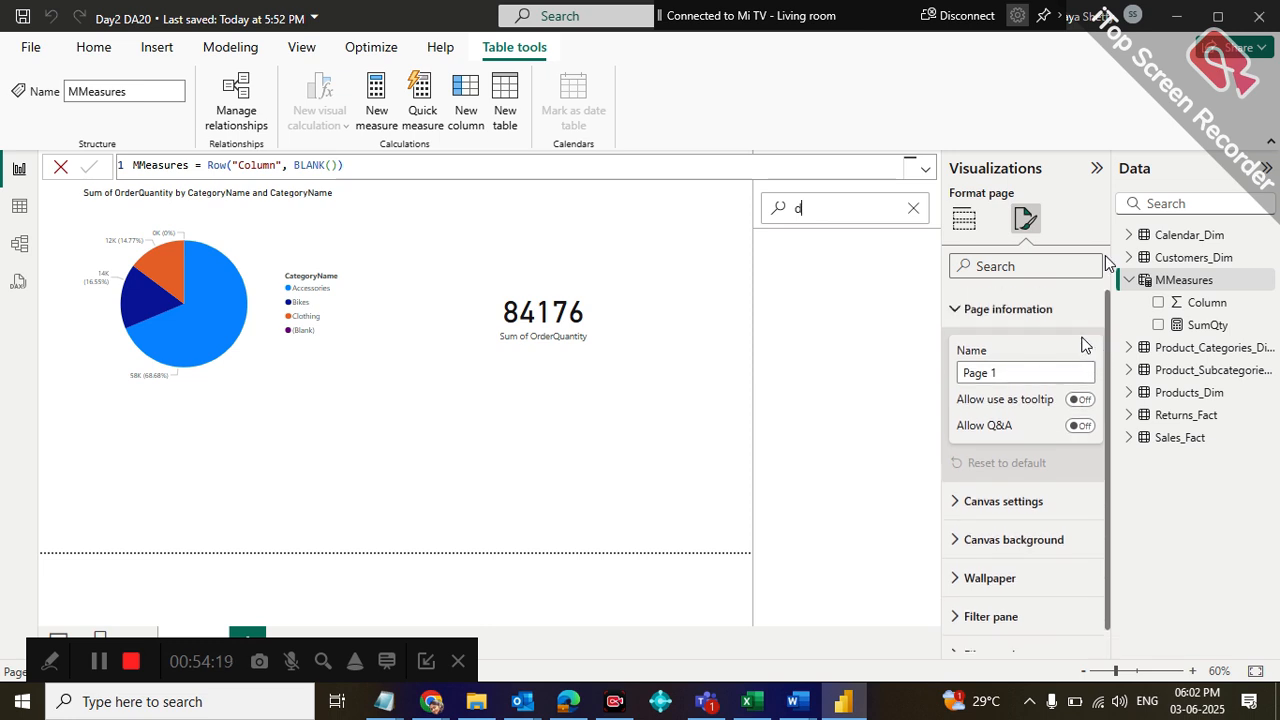
left_click(955, 311)
left_click(966, 225)
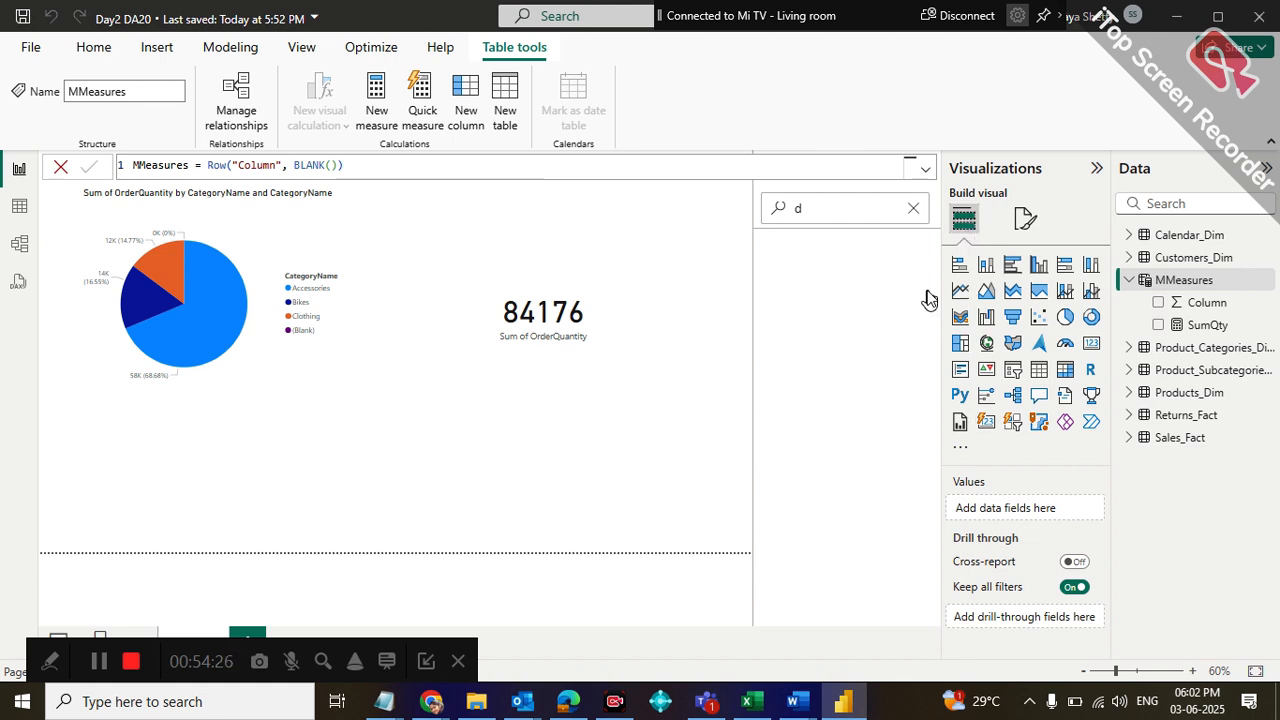
left_click(913, 208)
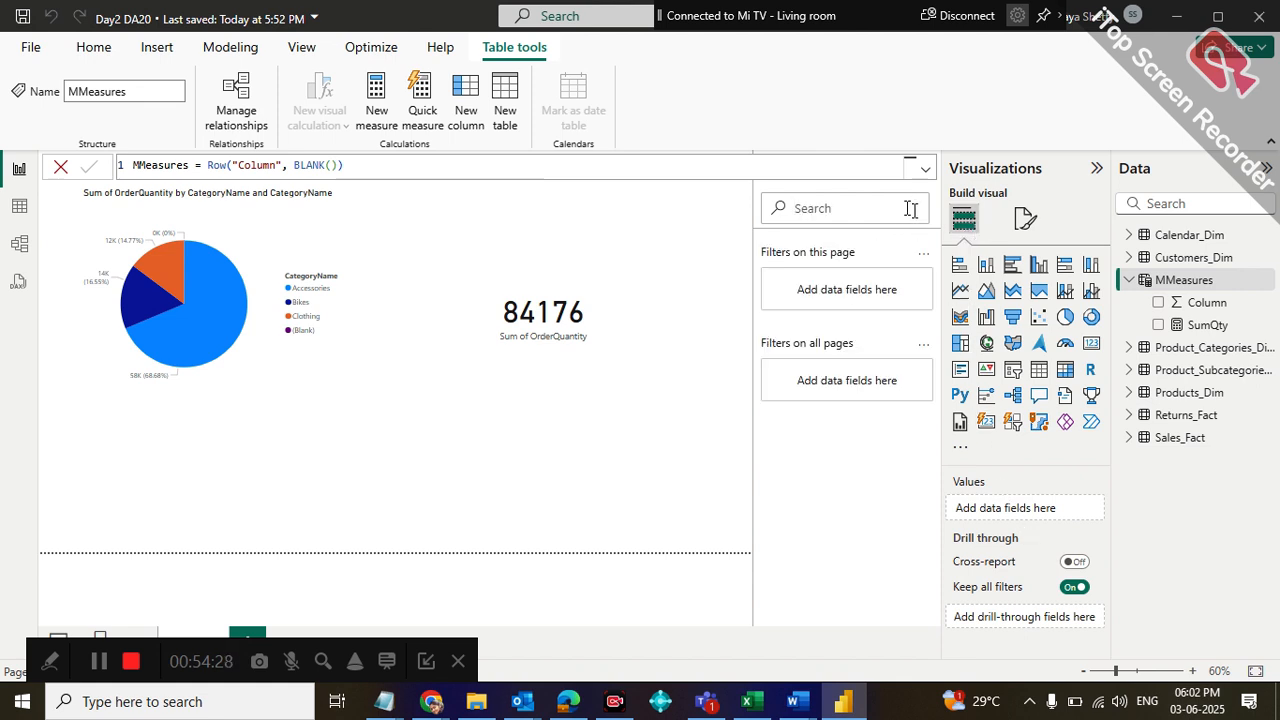
Check the sort options for the filters on this page and the filters on all pages
left_click(922, 255)
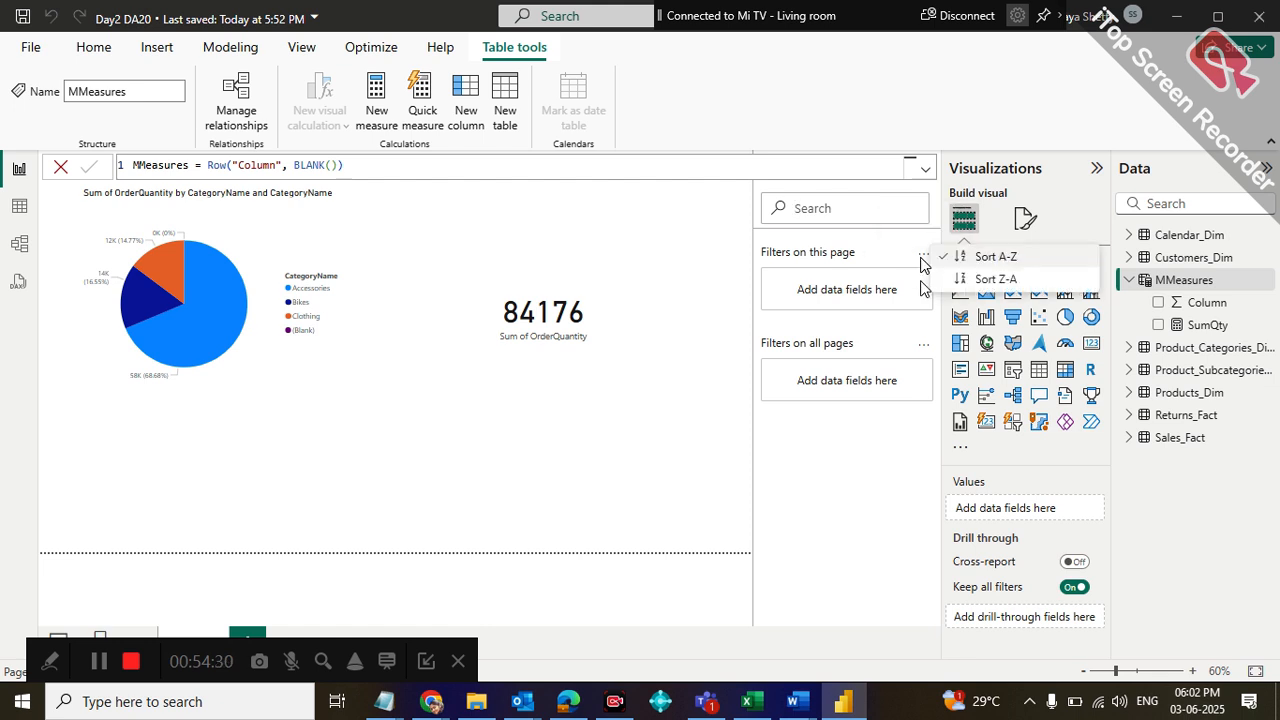
left_click(923, 344)
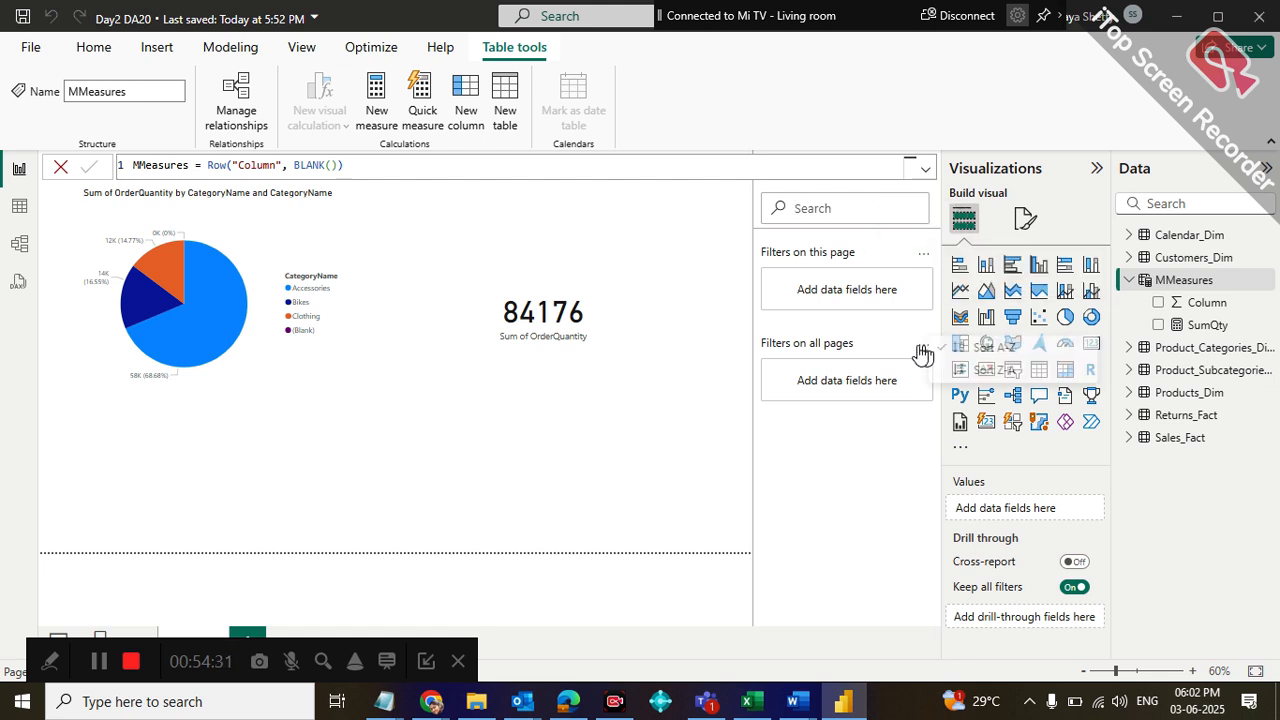
left_click(877, 465)
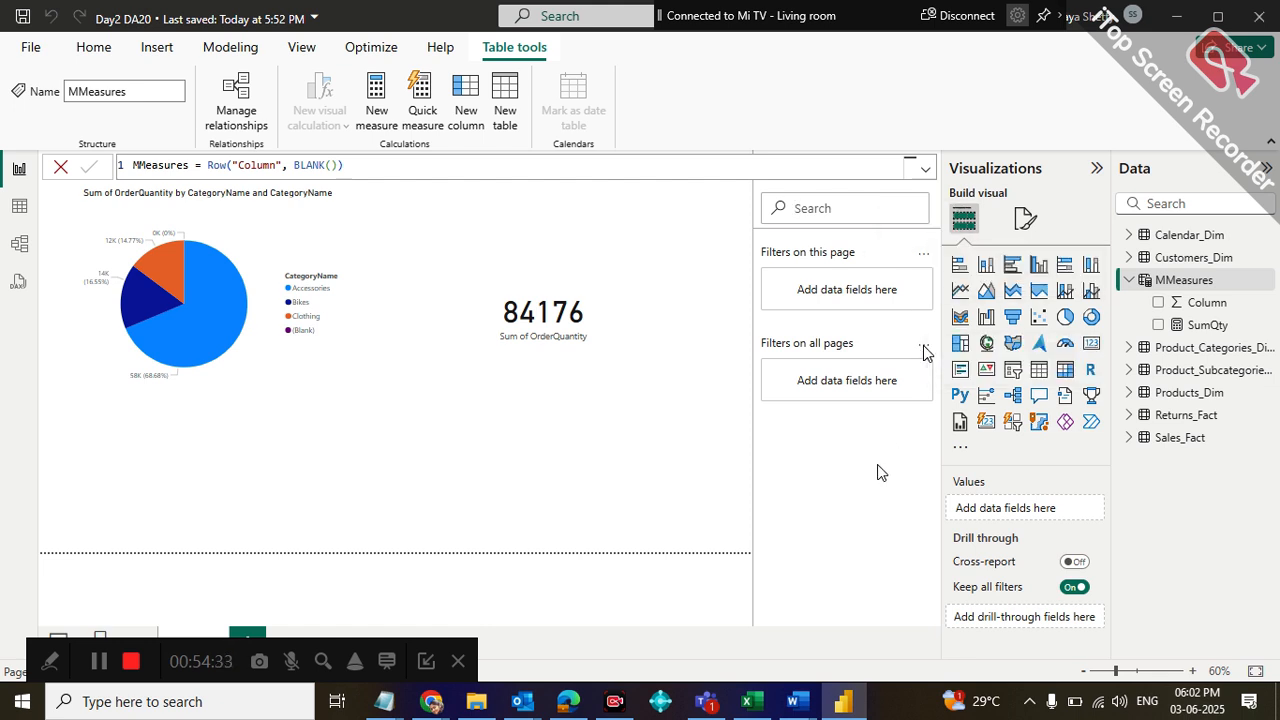
Collapse the Visualizations pane, check the SumQty measure's available options and expand the pane again
left_click(1088, 167)
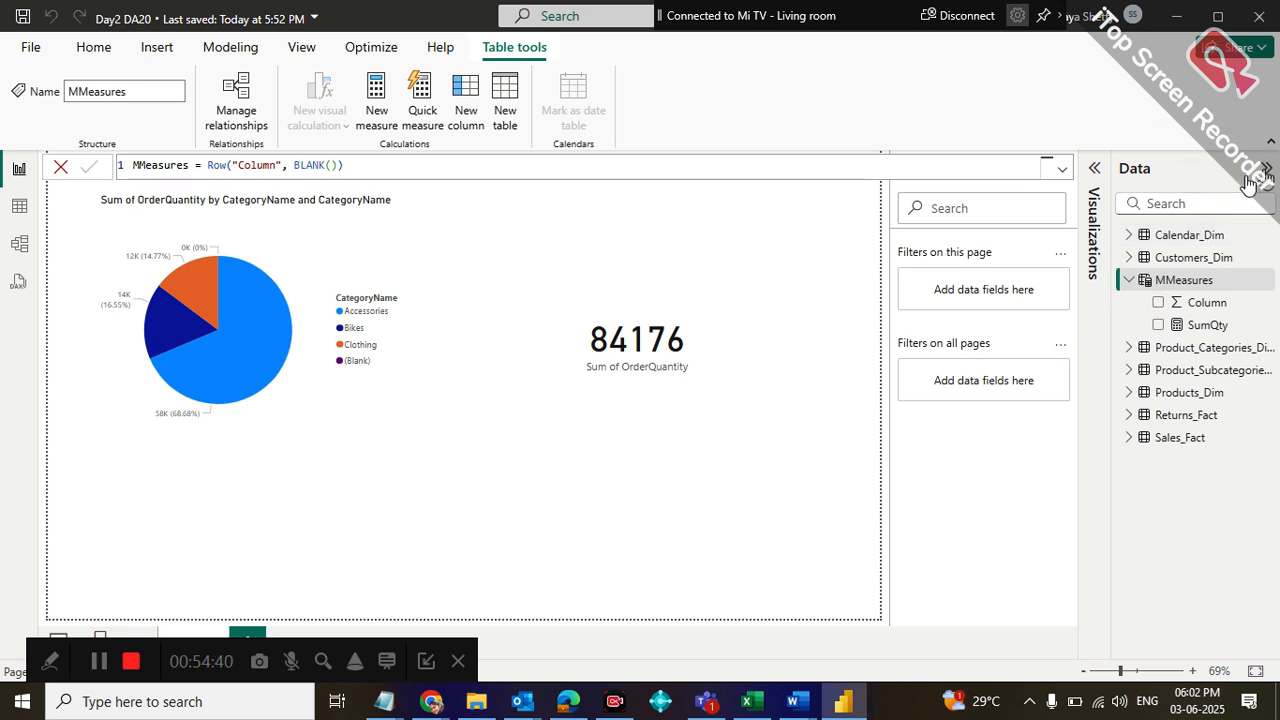
left_click(1265, 325)
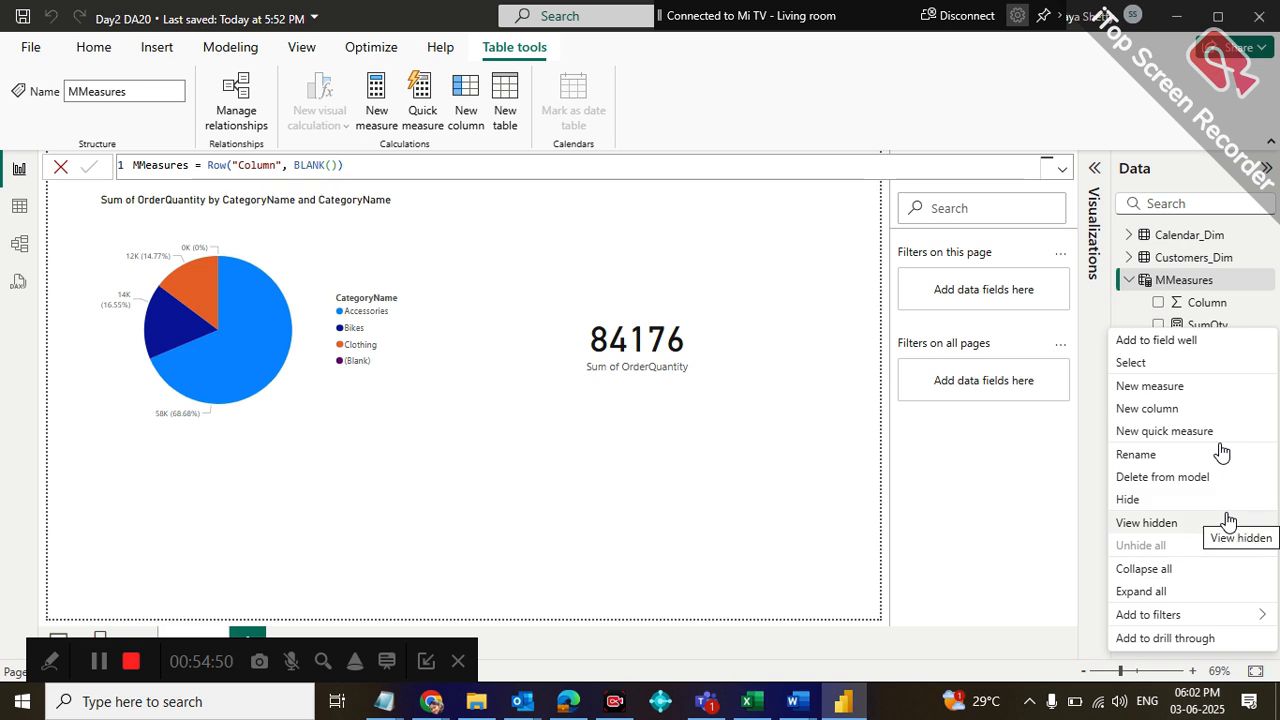
left_click(1085, 521)
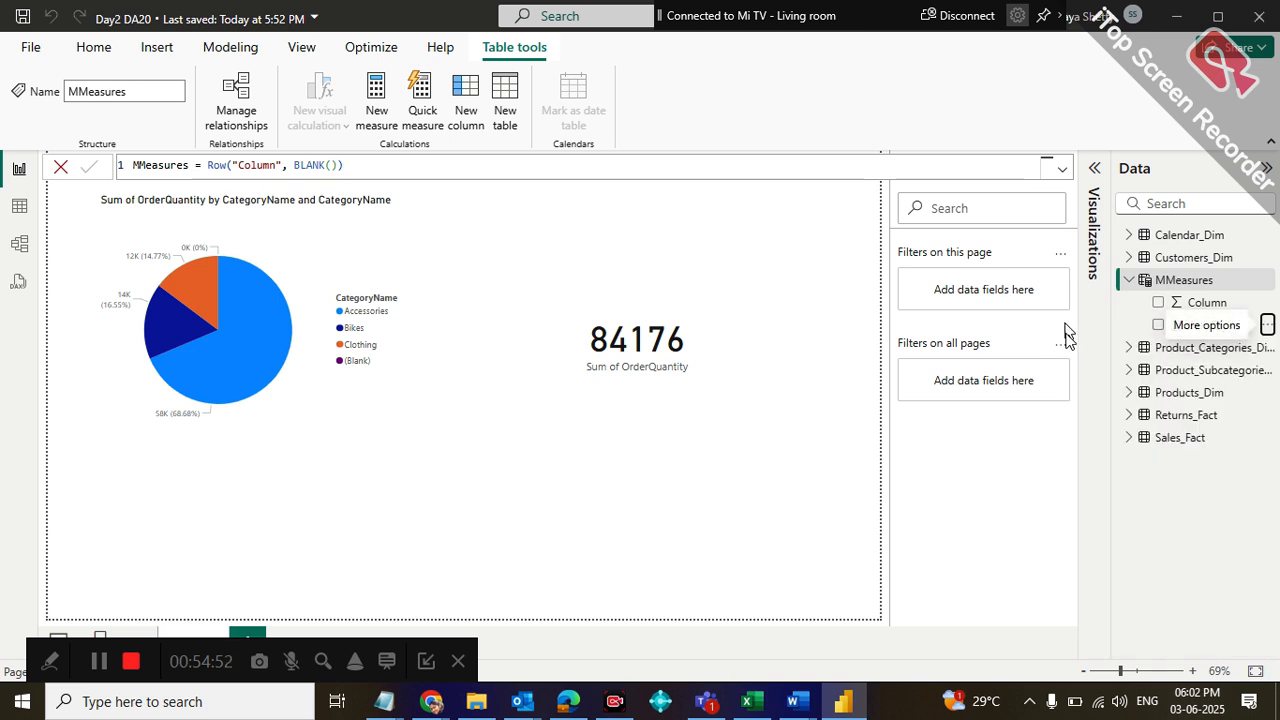
left_click(1092, 172)
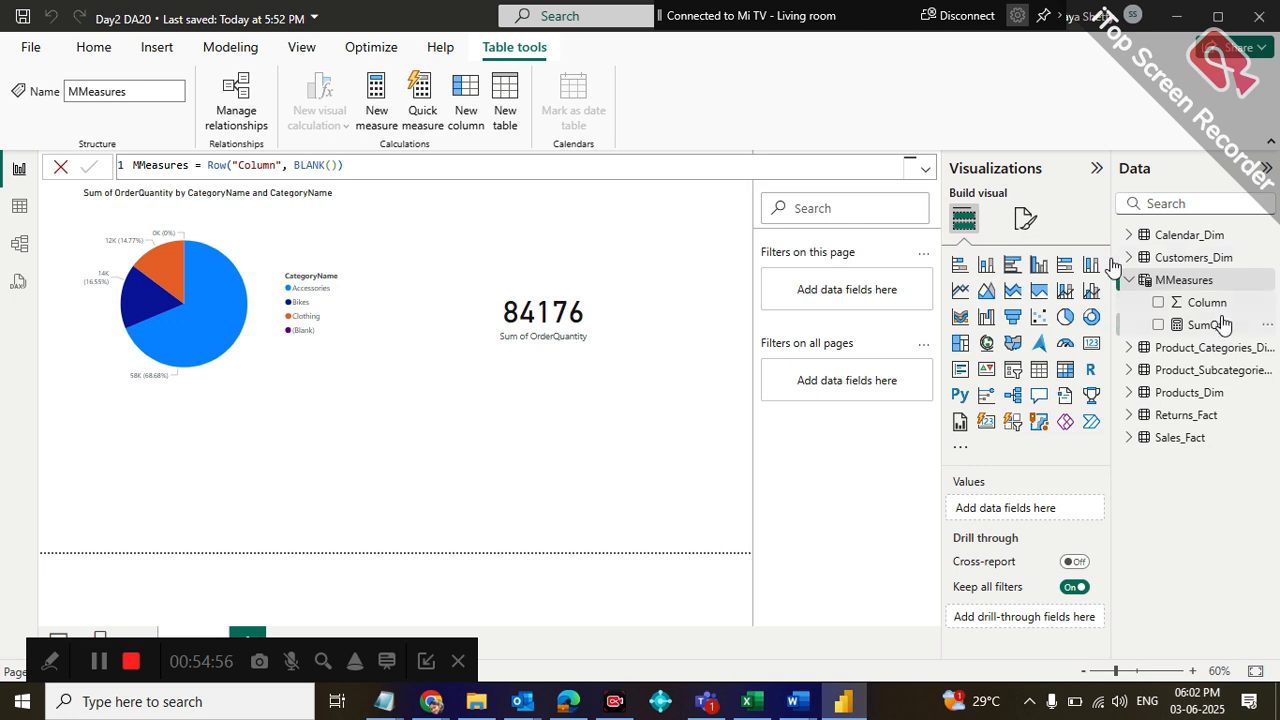
Rename the report page as Sales in its page information settings
left_click(1020, 217)
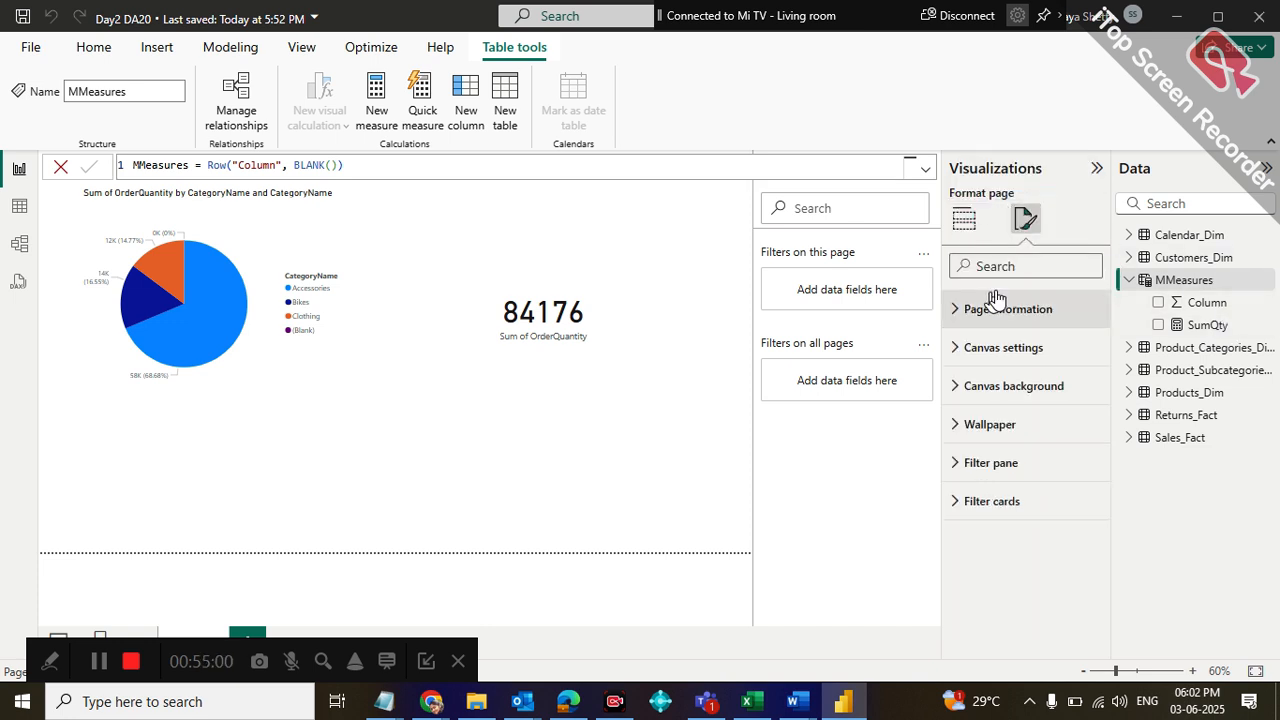
left_click(960, 309)
left_click(1013, 372)
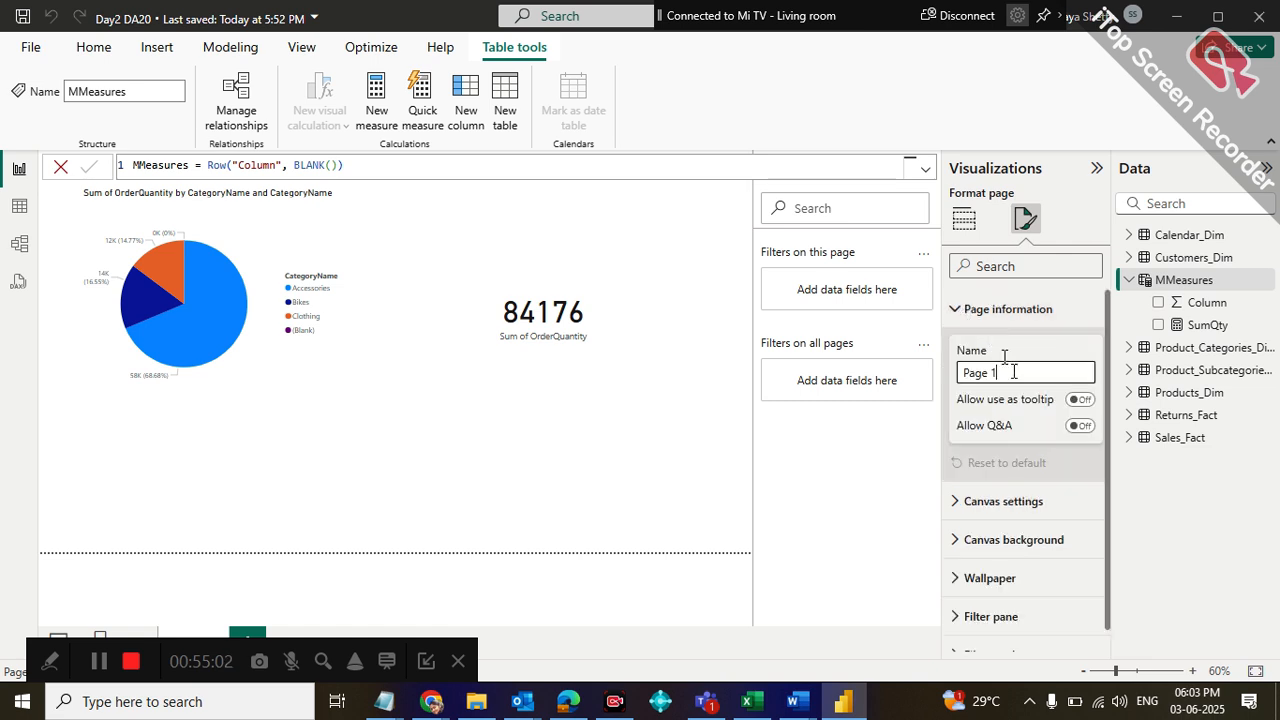
key("BackSpace")
key("BackSpace")
key("BackSpace")
key("BackSpace")
type("Sales")
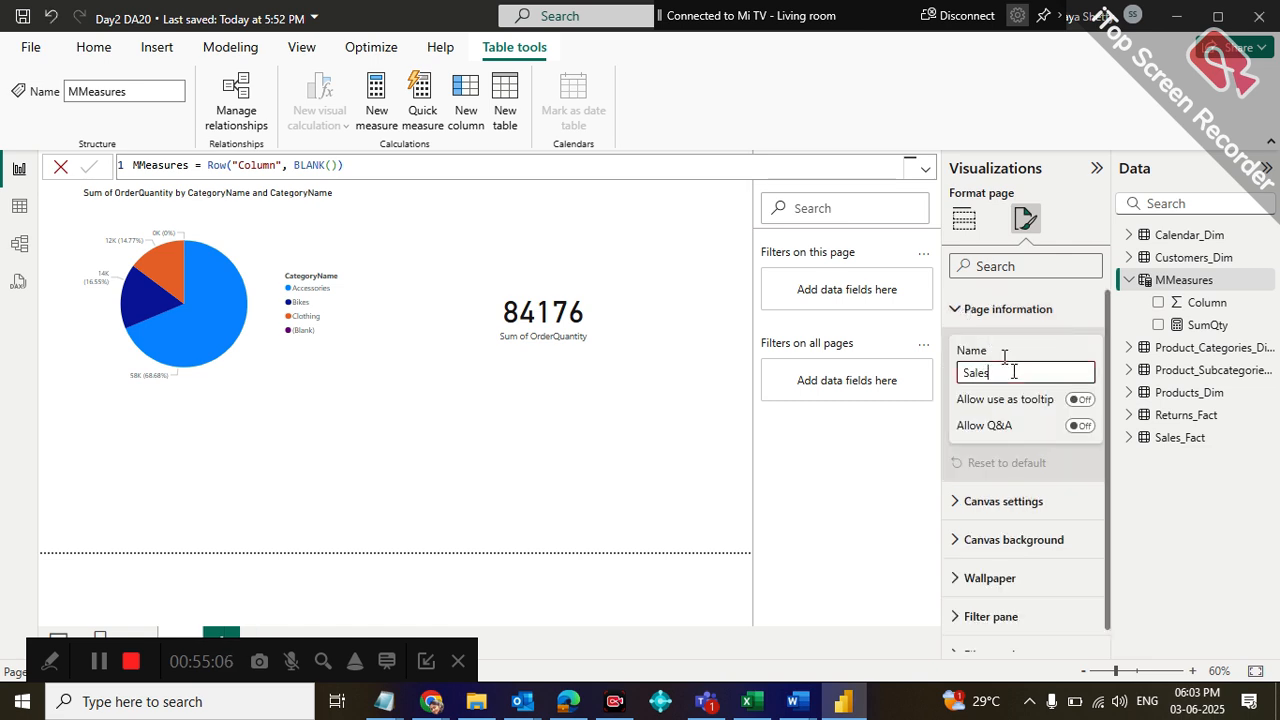
key("Return")
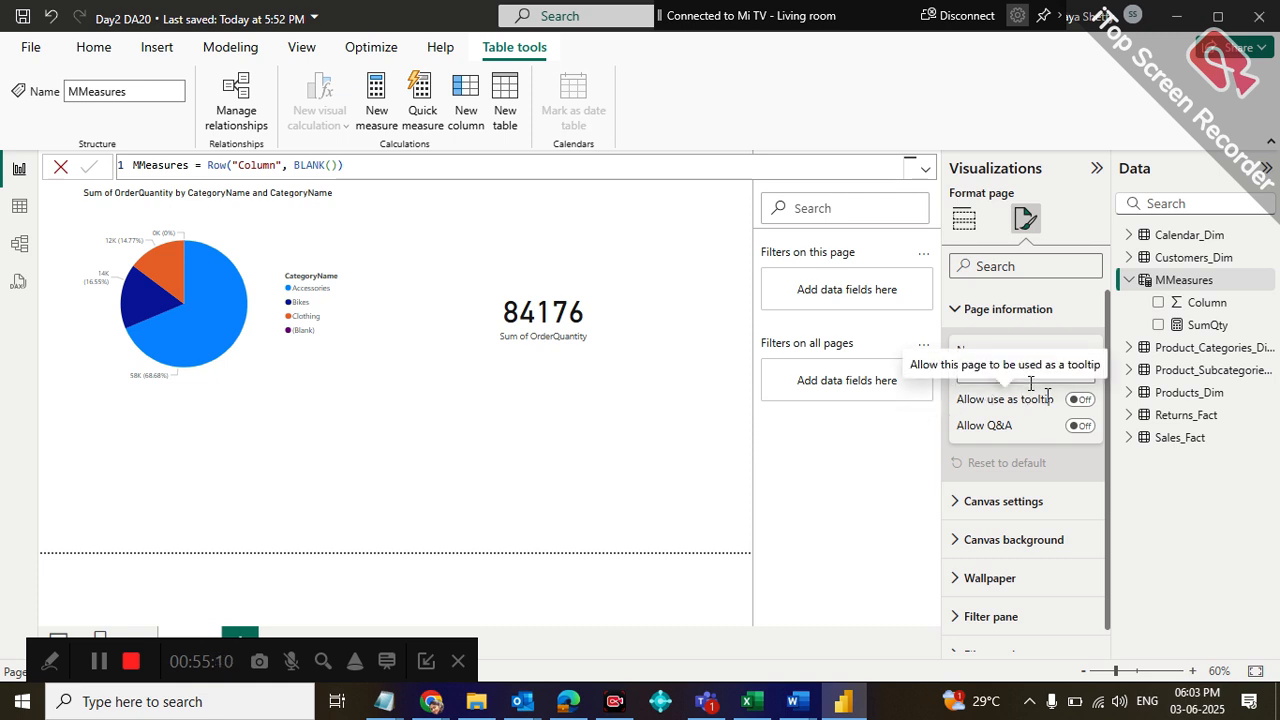
Allow the page to be used as a tooltip, and switch its Q&A setting on and back off
left_click(1079, 399)
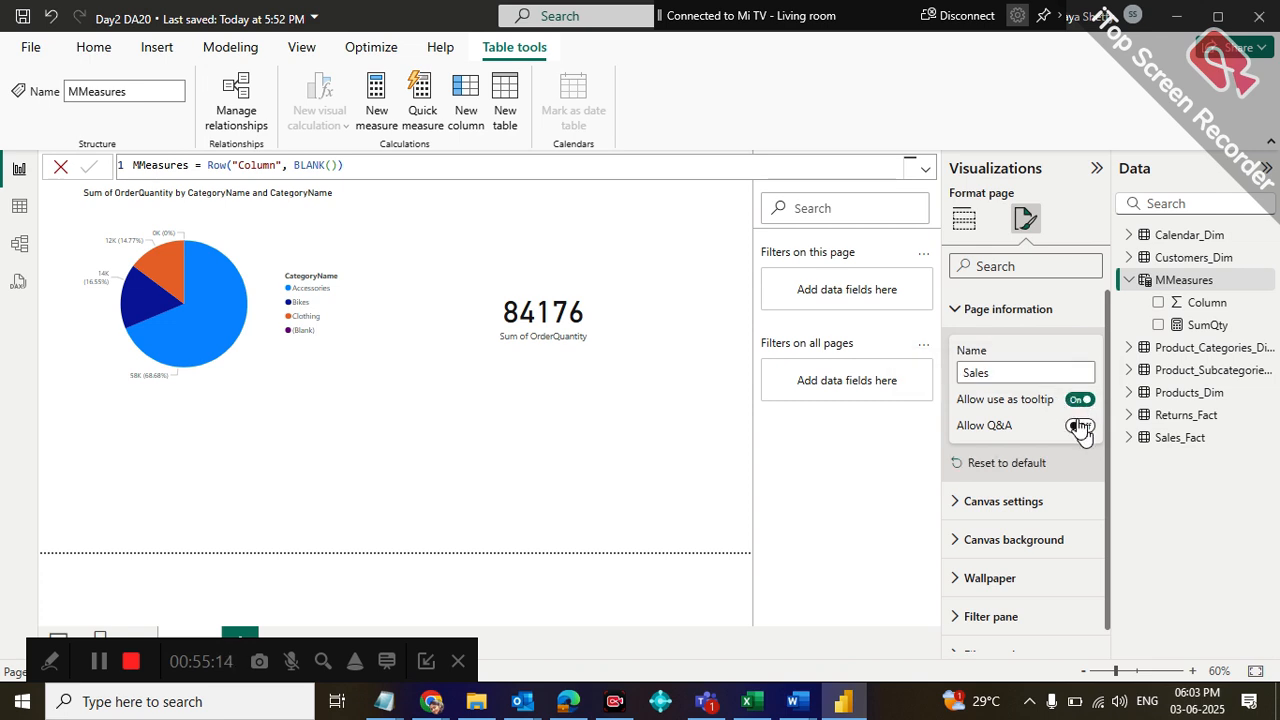
left_click(1080, 426)
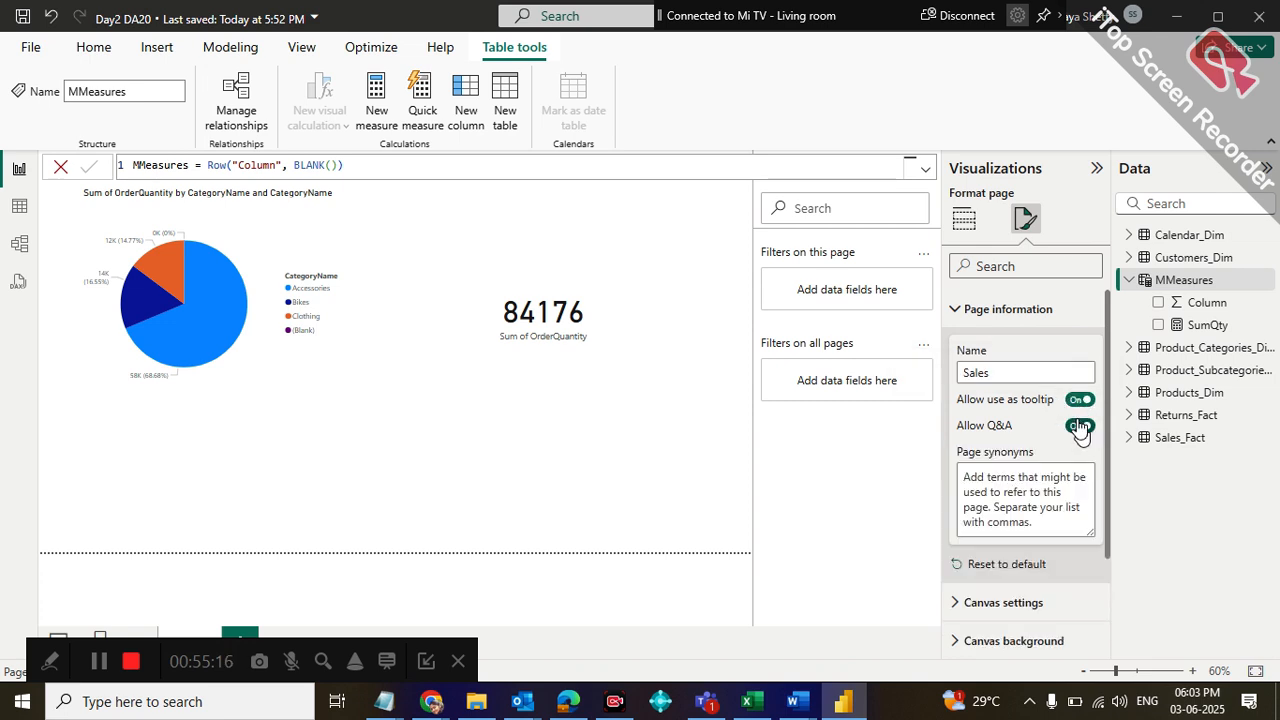
left_click(1080, 426)
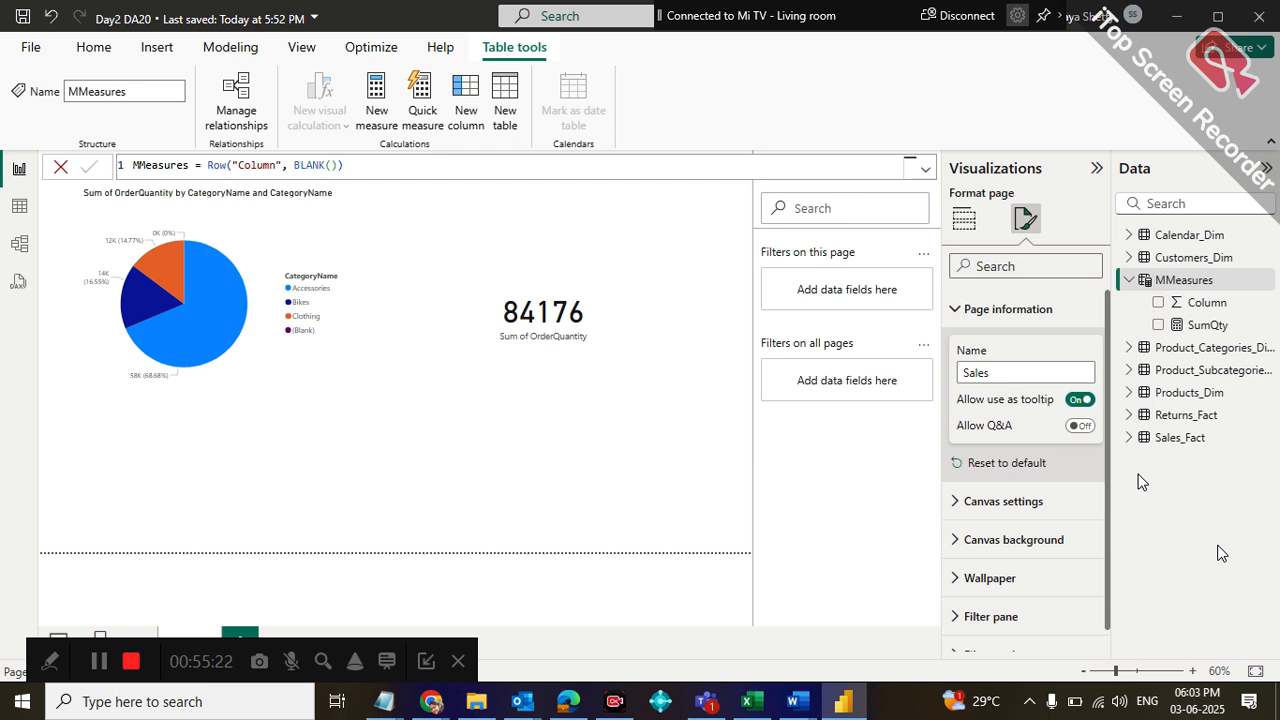
Clear the report page's name in its page information and turn off its use as a tooltip
left_click(1033, 373)
key("BackSpace")
key("BackSpace")
key("BackSpace")
key("BackSpace")
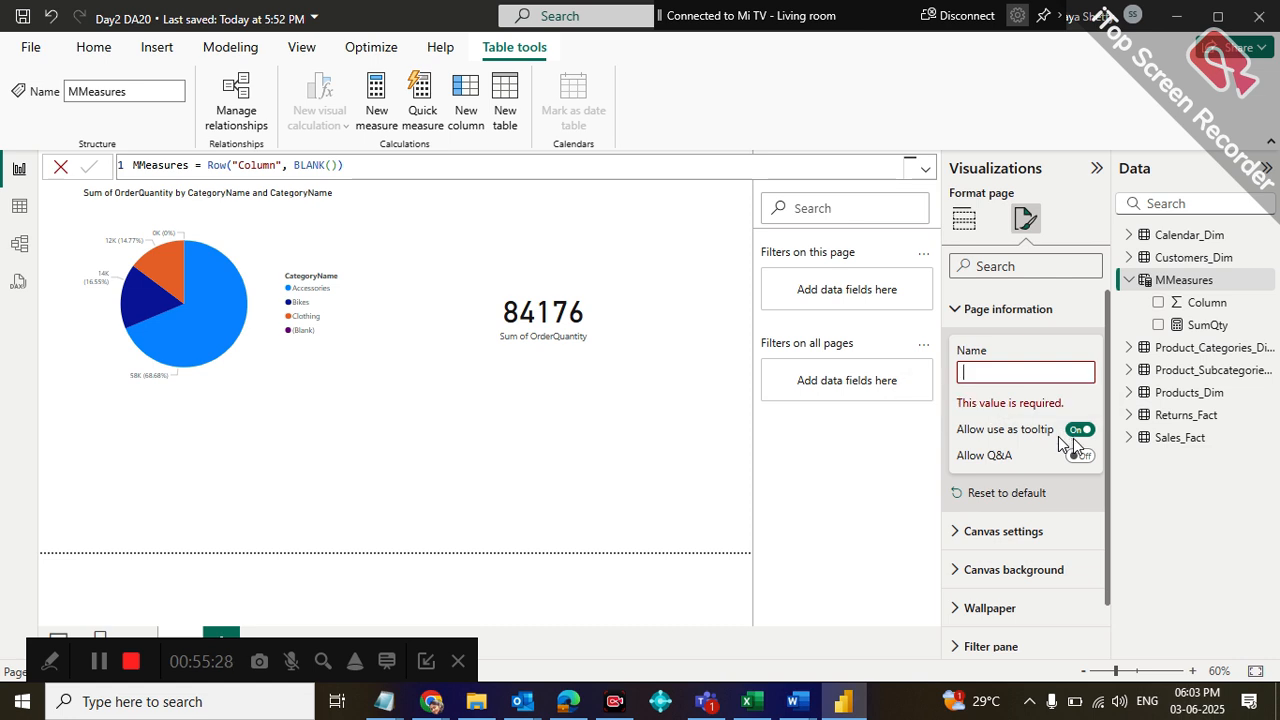
type("S")
left_click(1009, 369)
key("BackSpace")
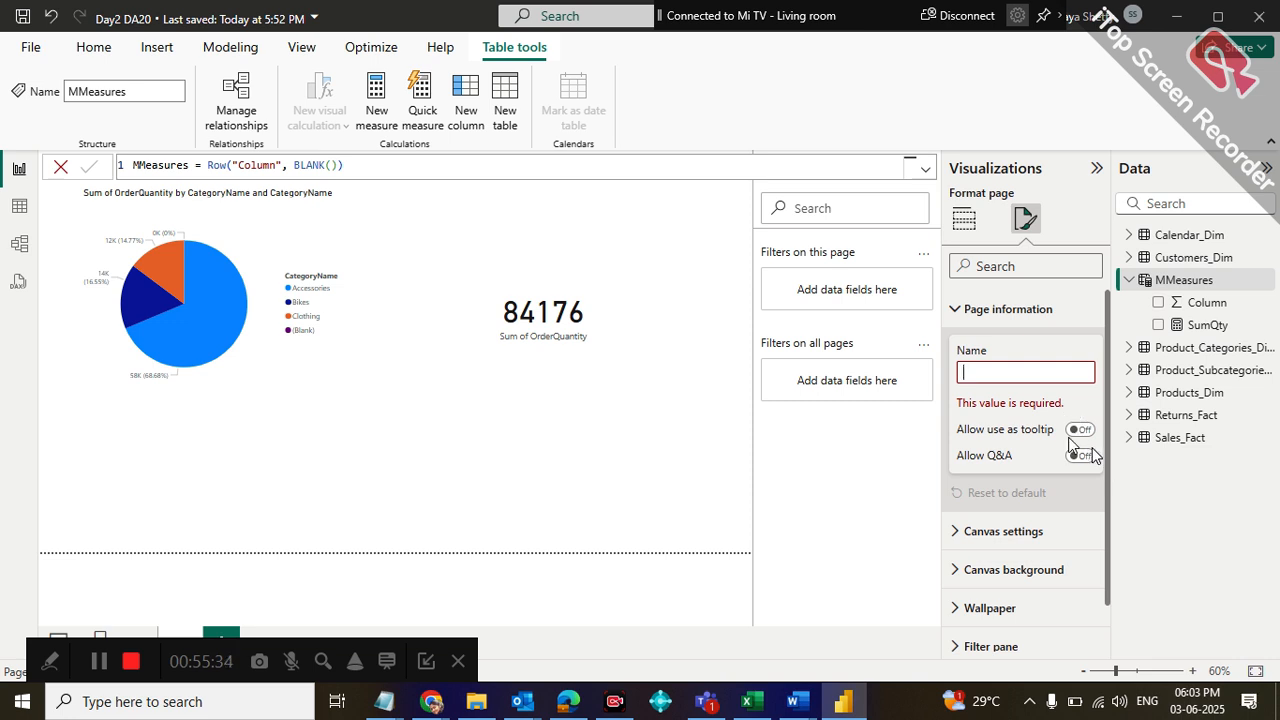
Select the SumQty measure, collapse the Visualizations pane, and search the filters for "folder" before clearing the search
left_click(1226, 327)
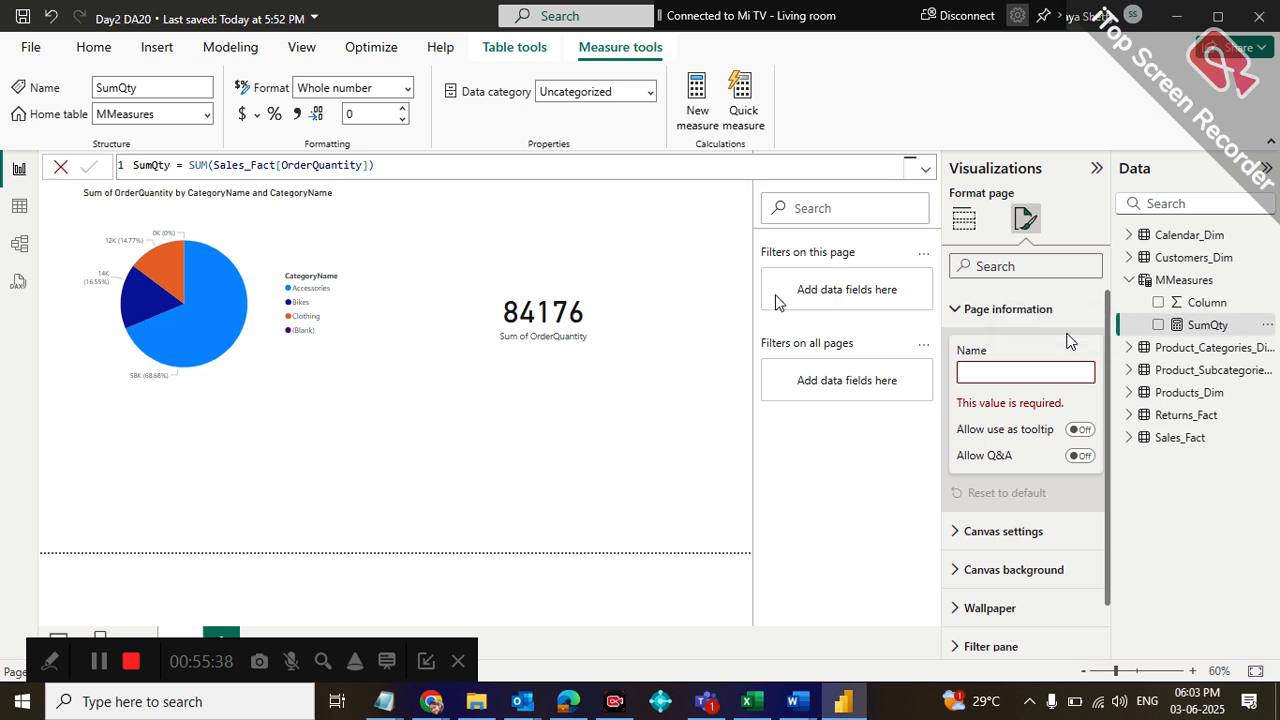
left_click(1097, 170)
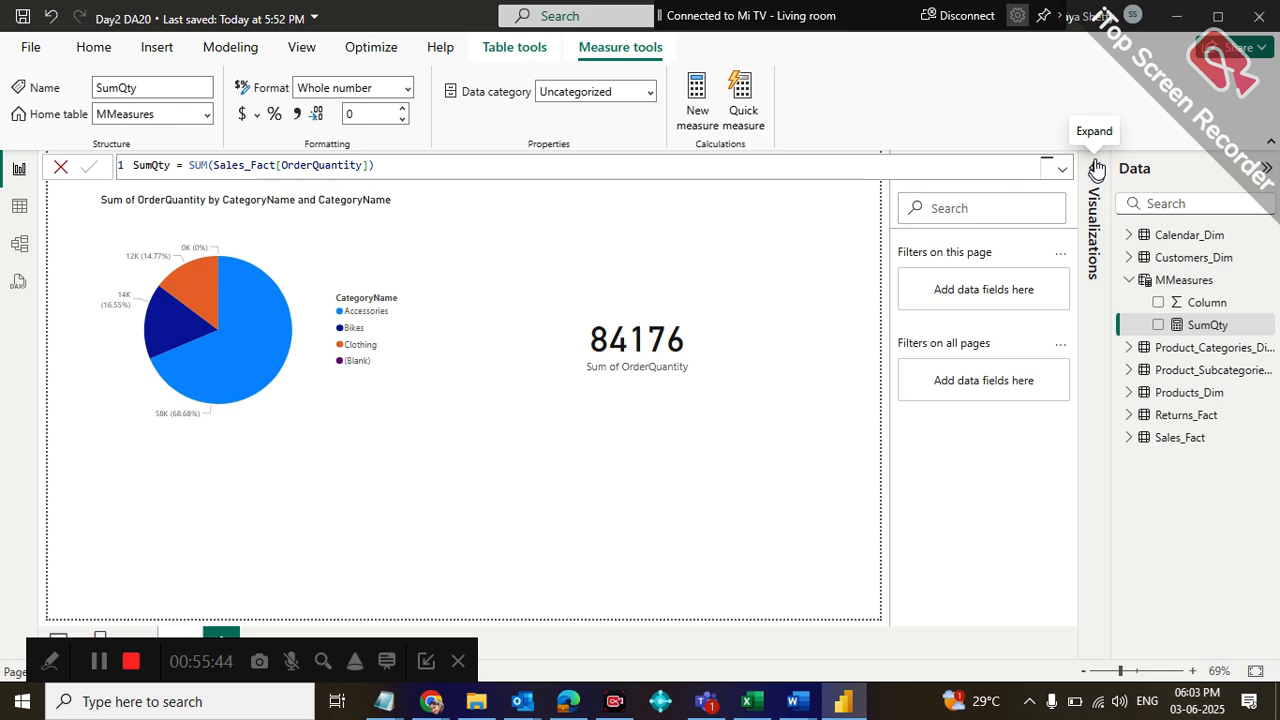
type("folder")
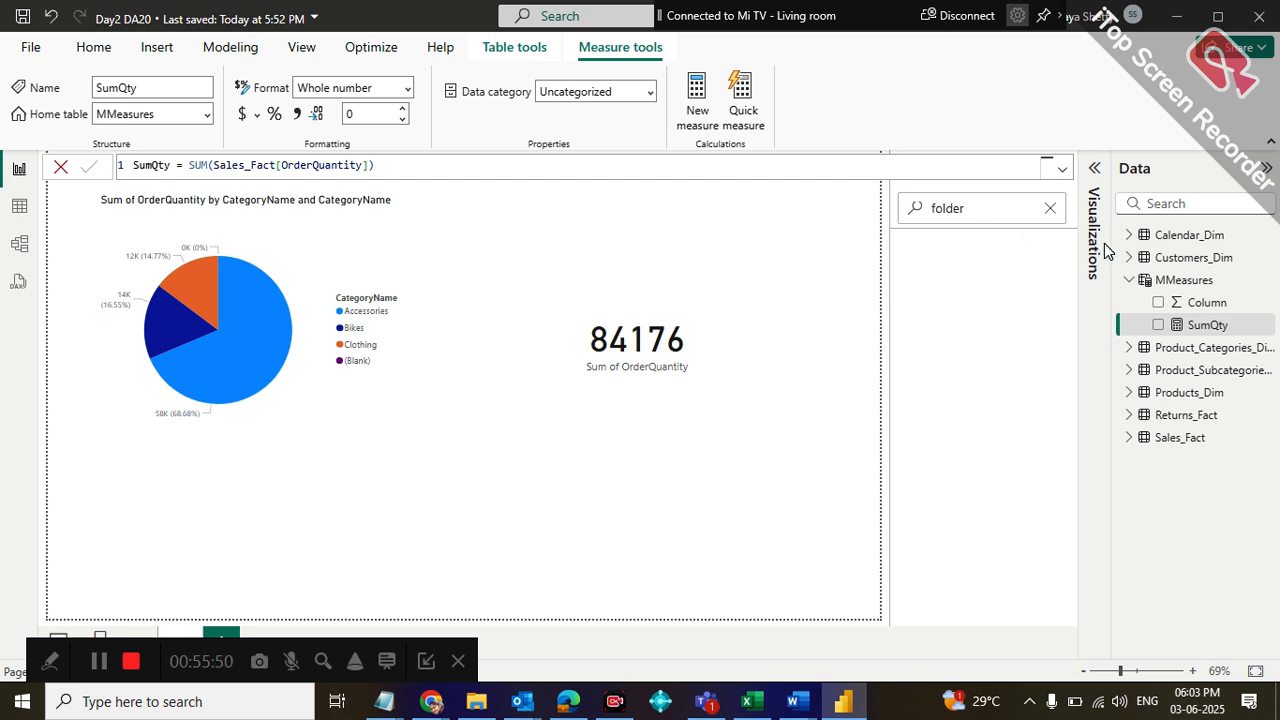
left_click(1048, 209)
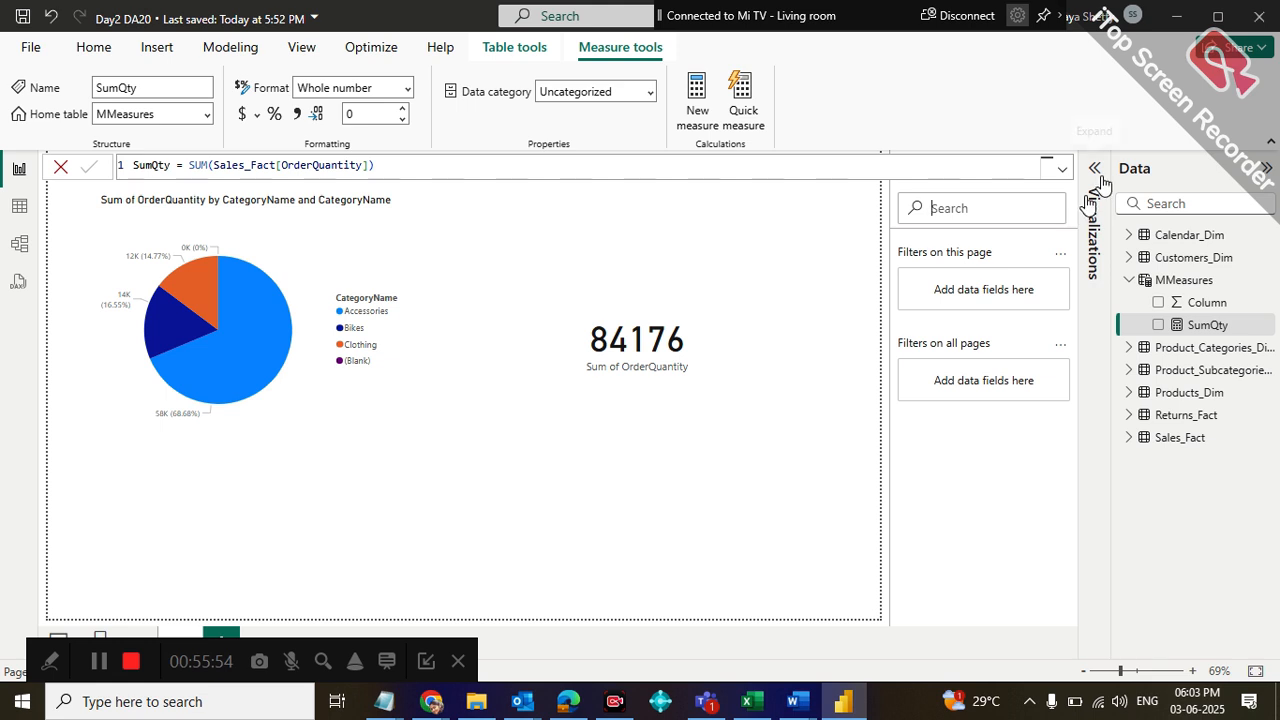
Collapse and reopen the Filters pane, bring back the Visualizations pane, and re-expand the fields of the MMeasures table
left_click(749, 271)
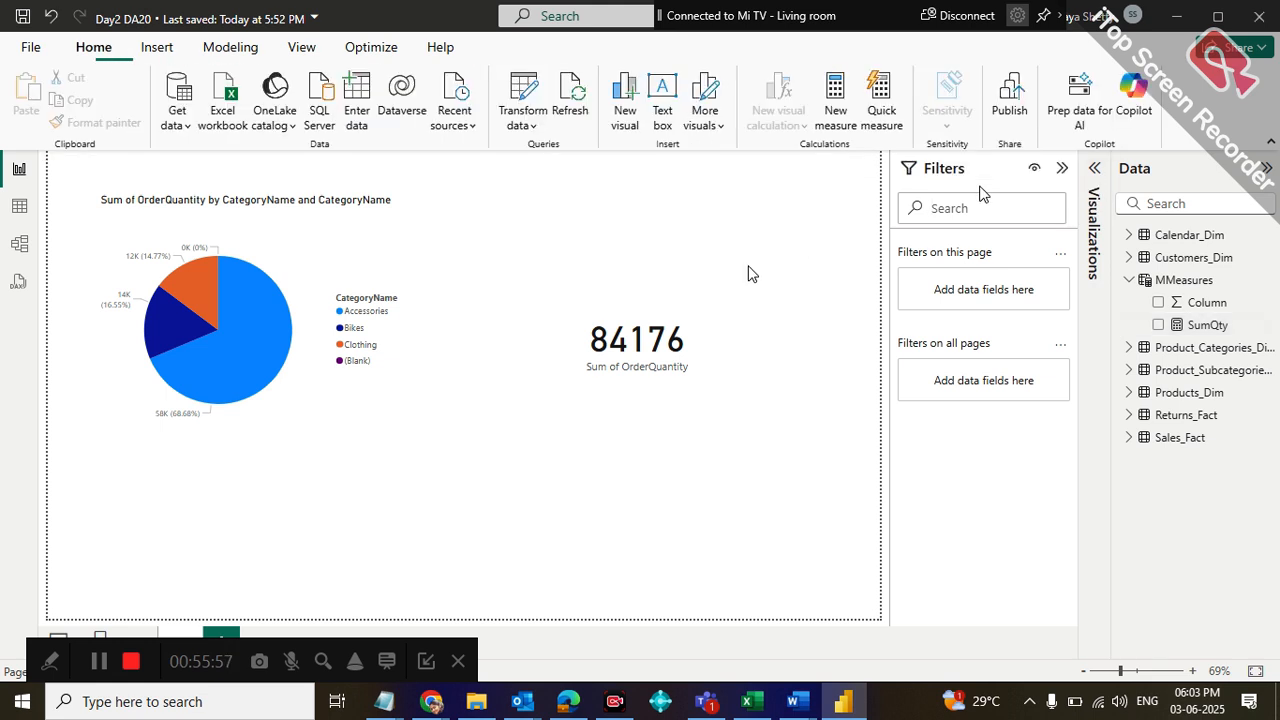
left_click(1061, 168)
left_click(1060, 170)
left_click(1061, 170)
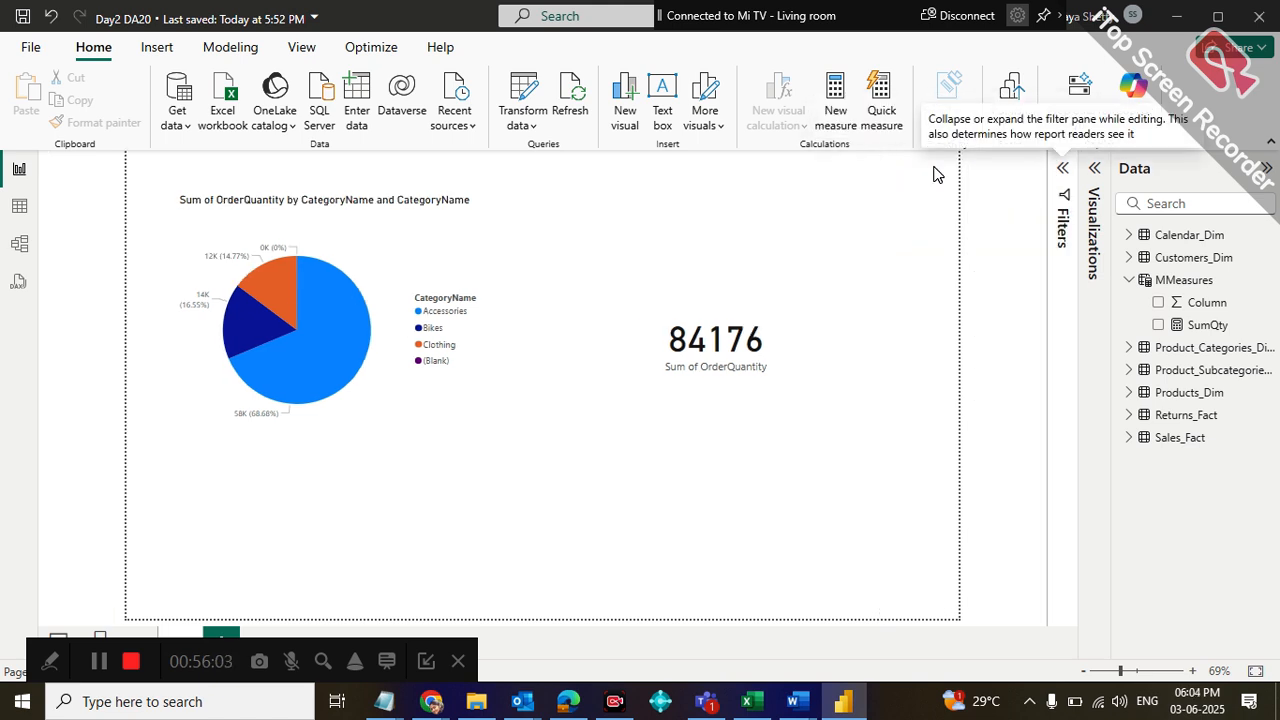
left_click(1062, 170)
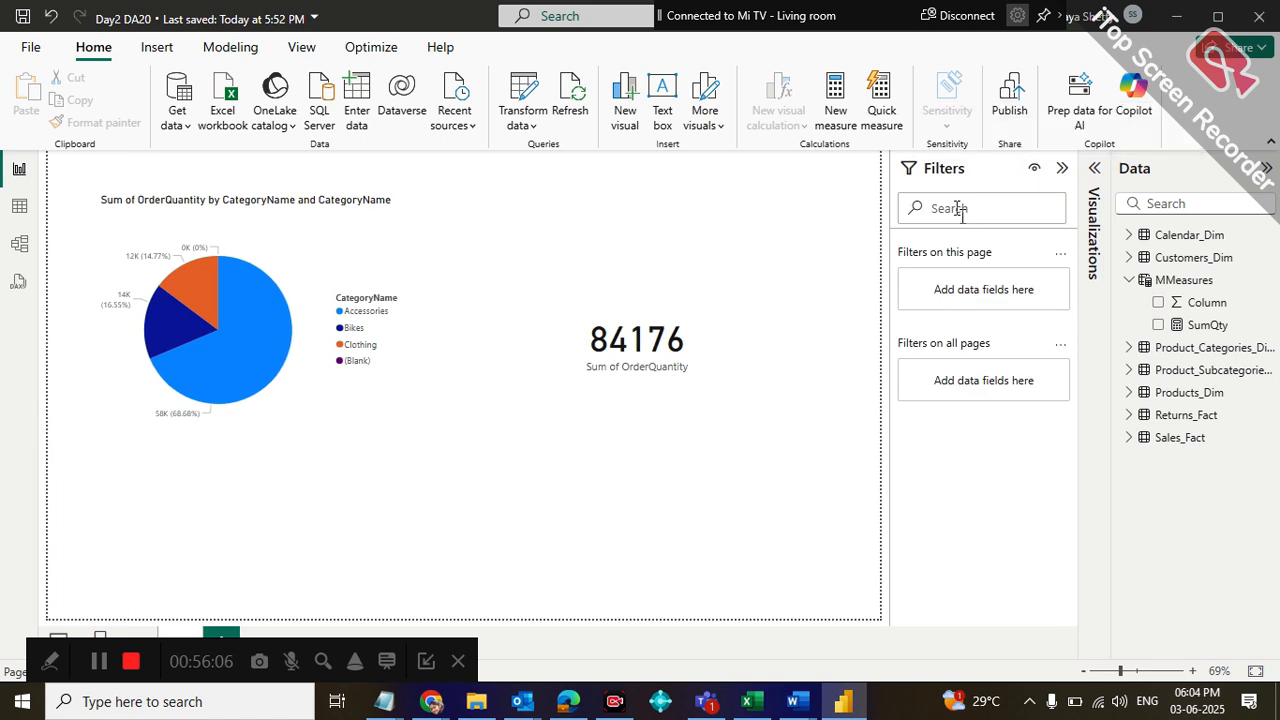
left_click(1087, 182)
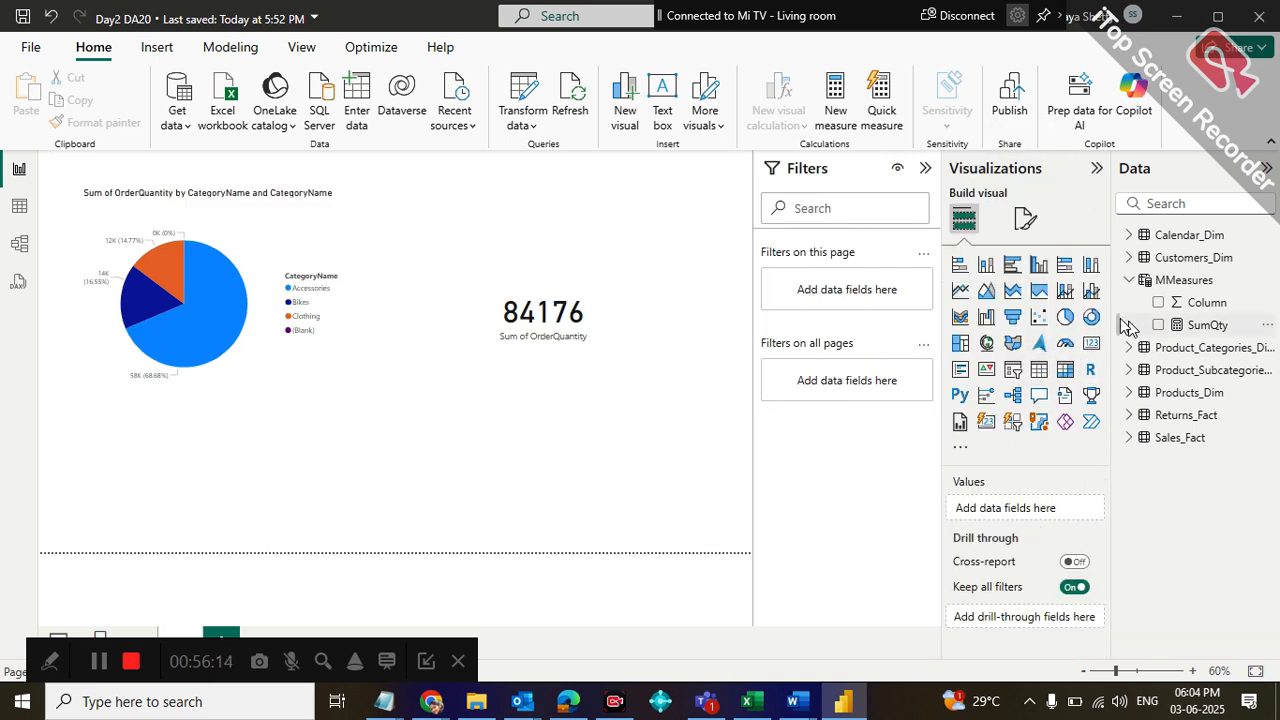
left_click(1131, 281)
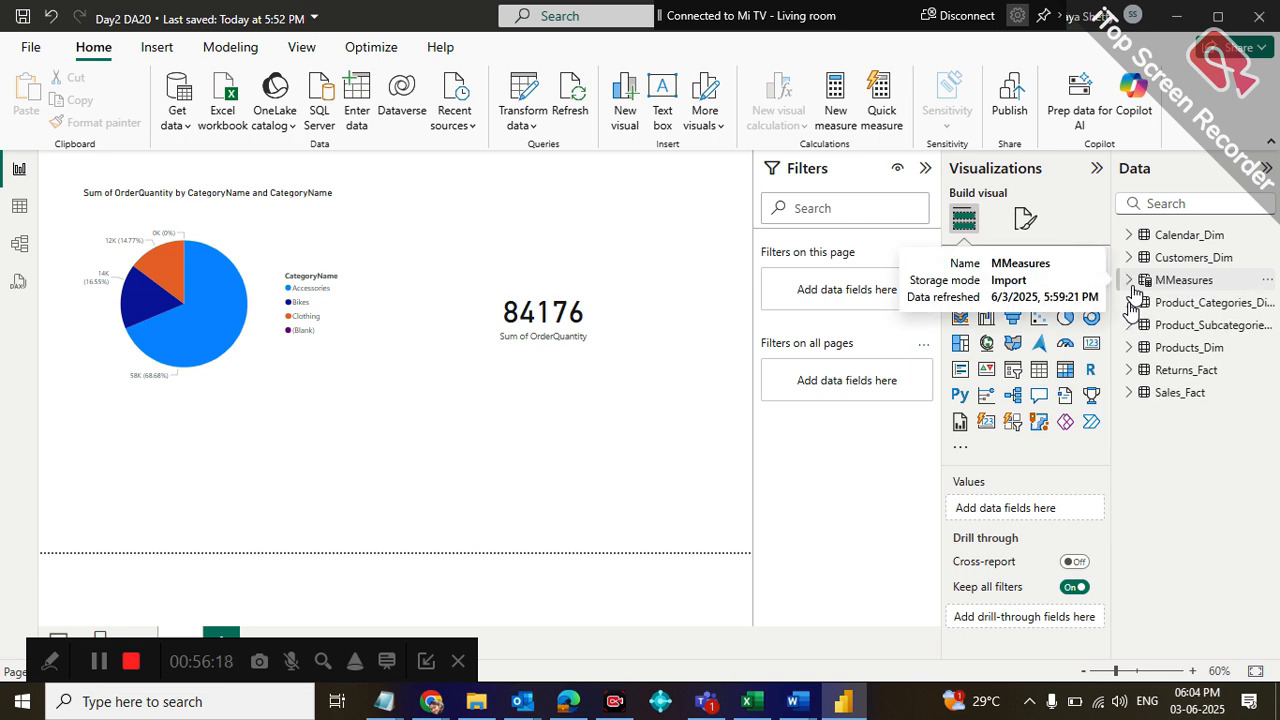
left_click(1131, 284)
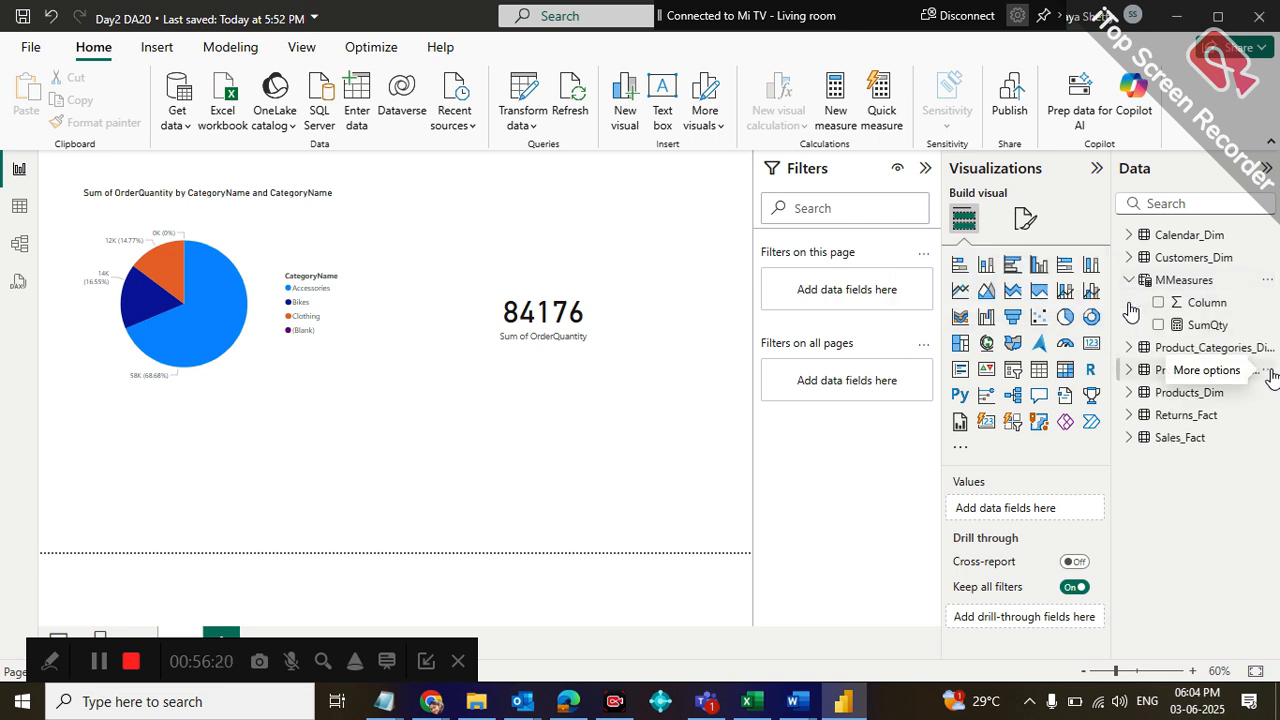
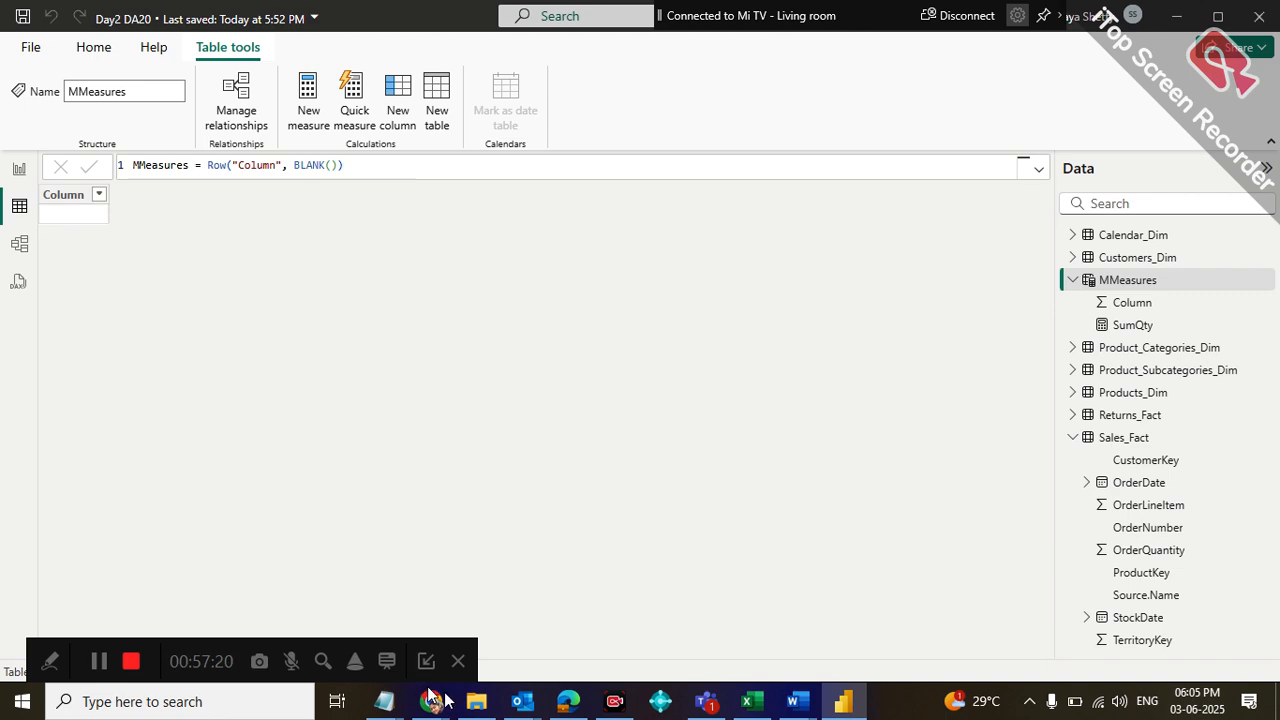
Open the Calender Using Dax text file from the Power BI Training_Rahul folder and copy its full code into a new Notepad document
left_click(486, 703)
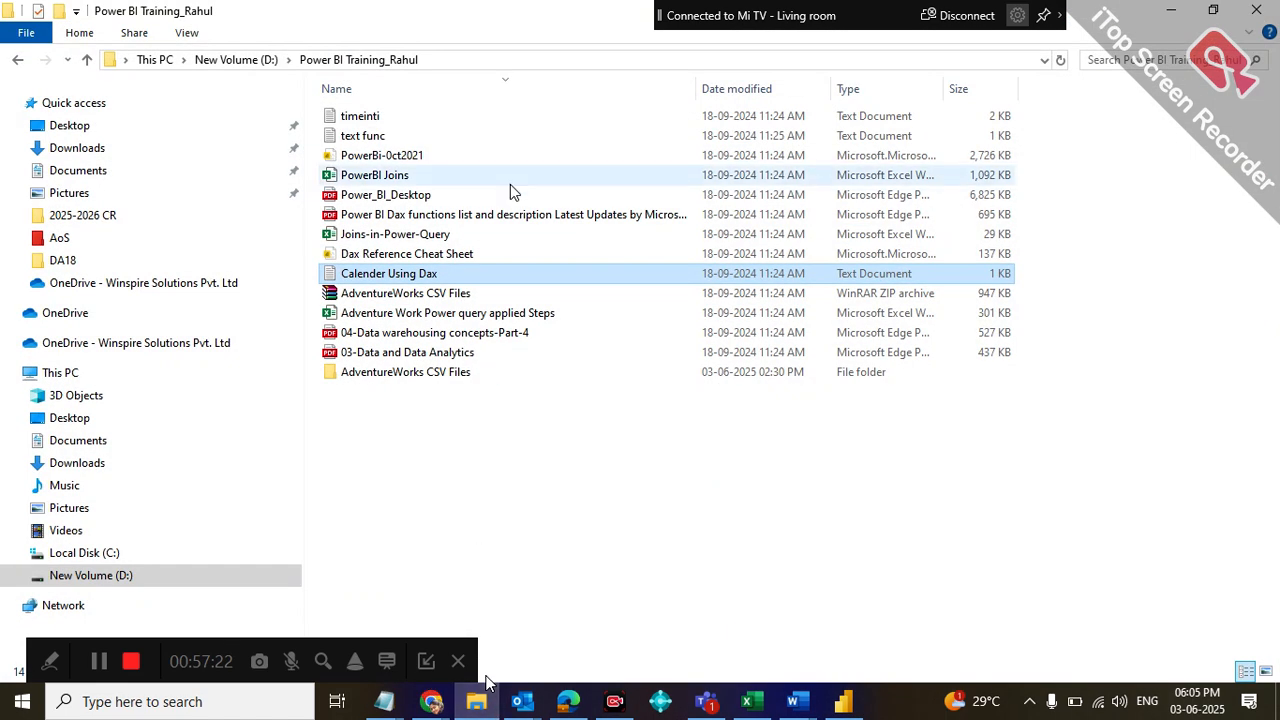
left_click(418, 281)
double_click(494, 277)
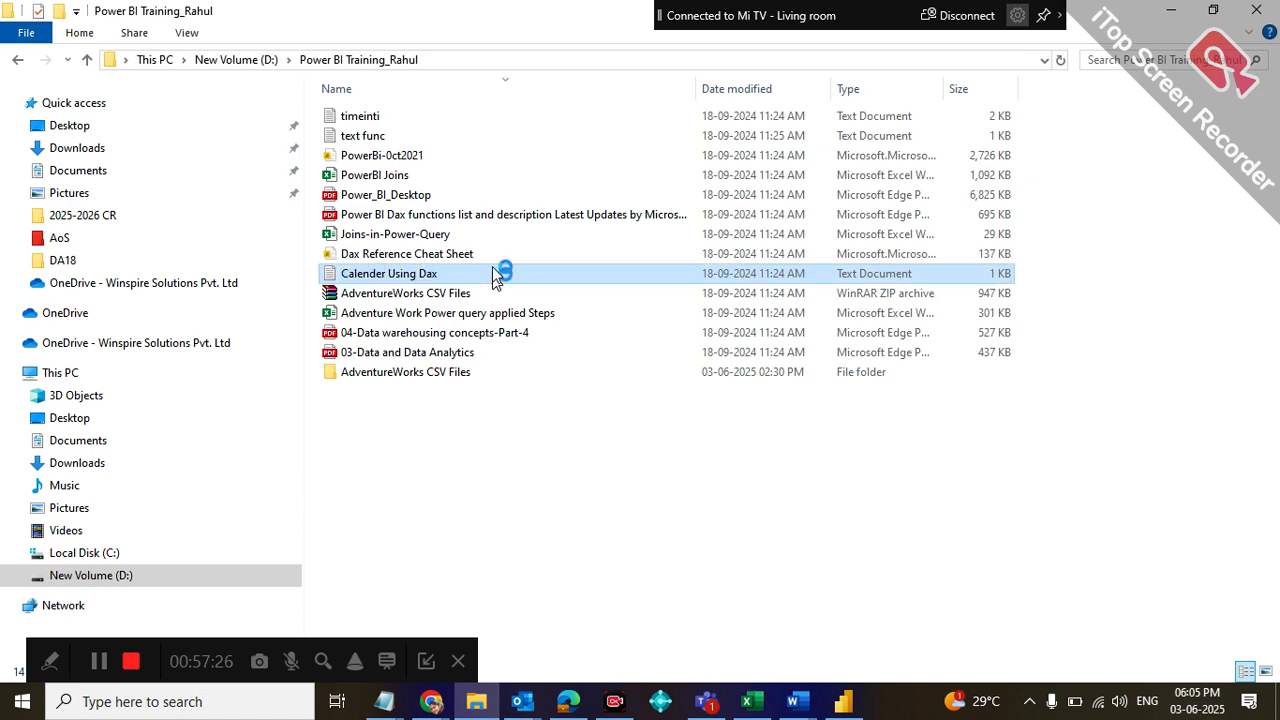
left_click_drag(560, 370, 109, 184)
key("ctrl+c")
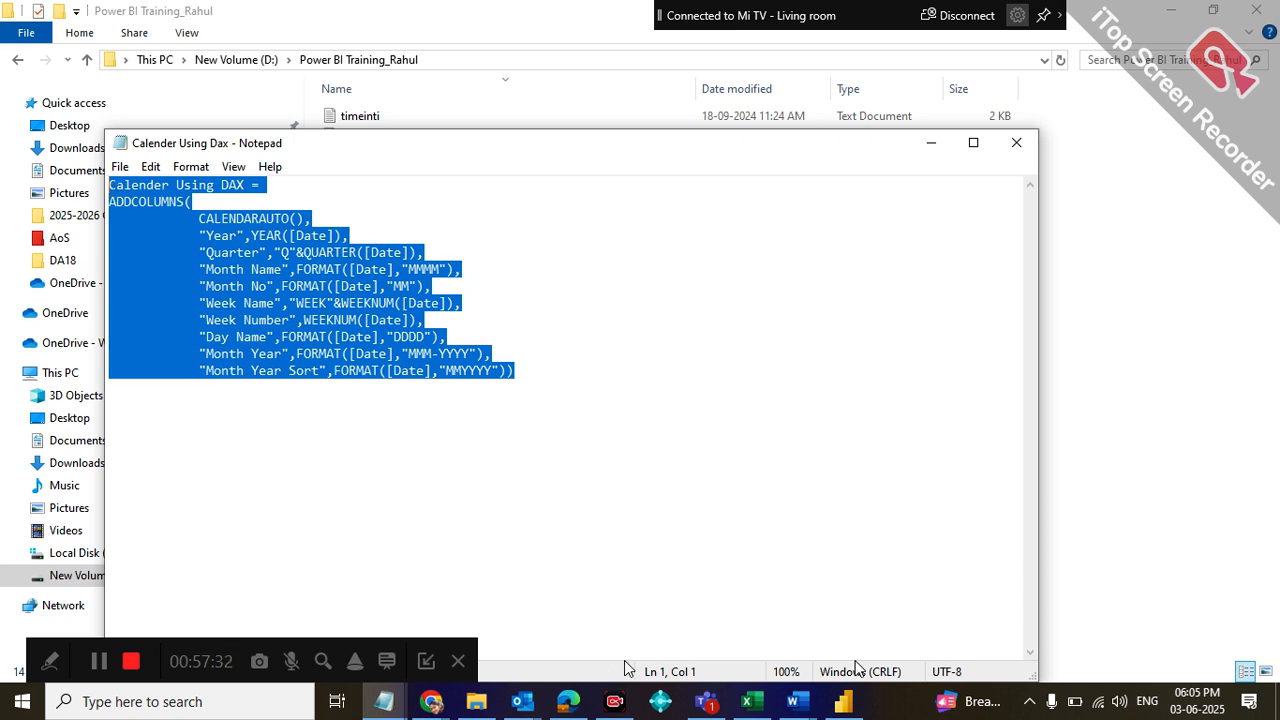
right_click(397, 704)
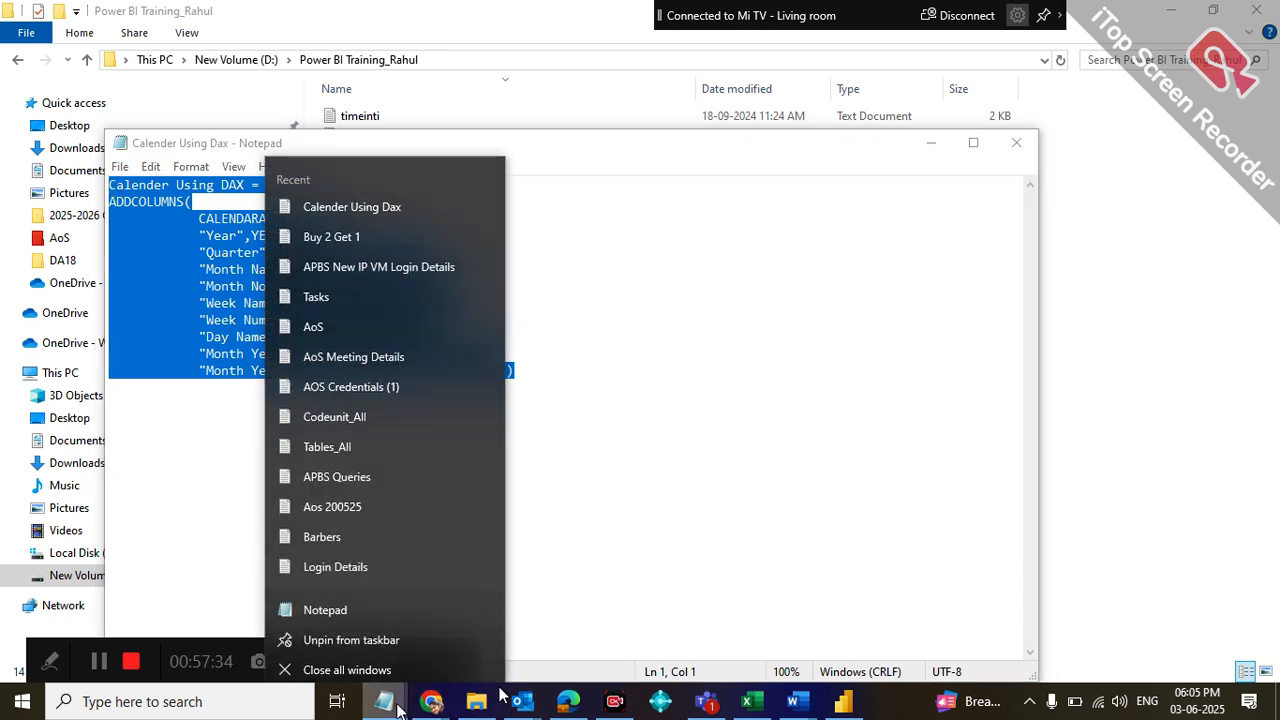
left_click(367, 601)
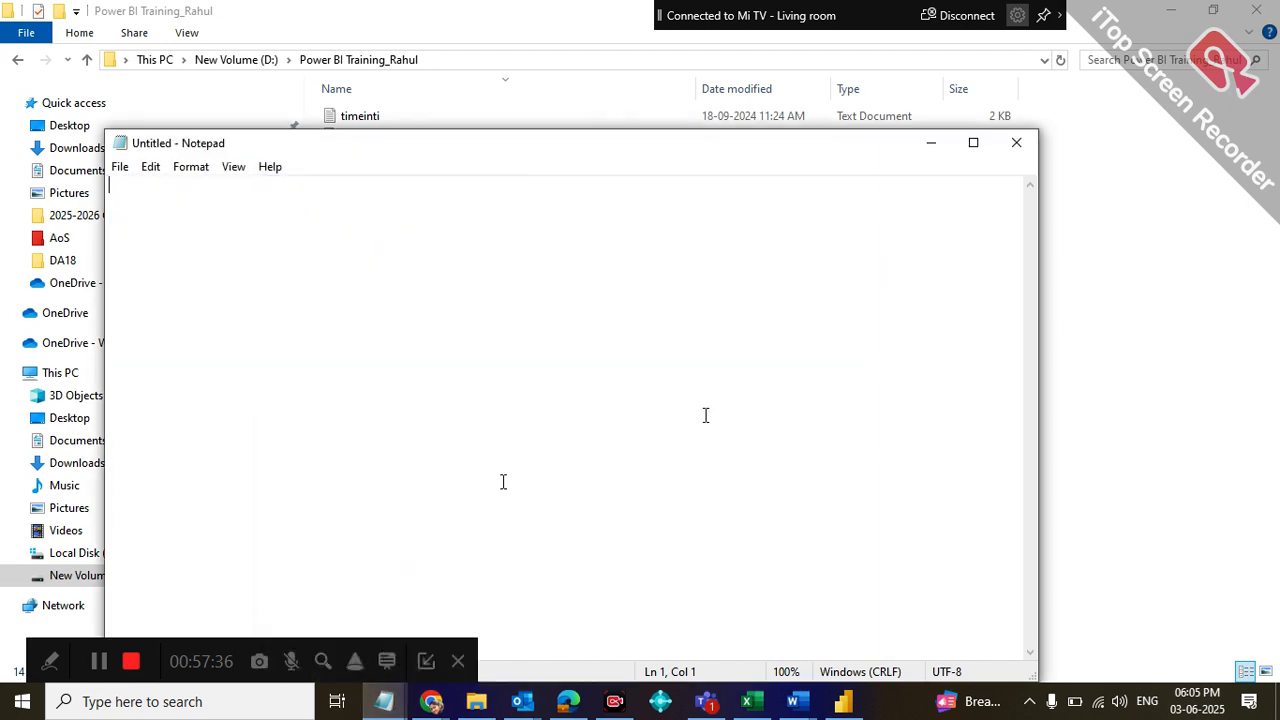
key("ctrl+v")
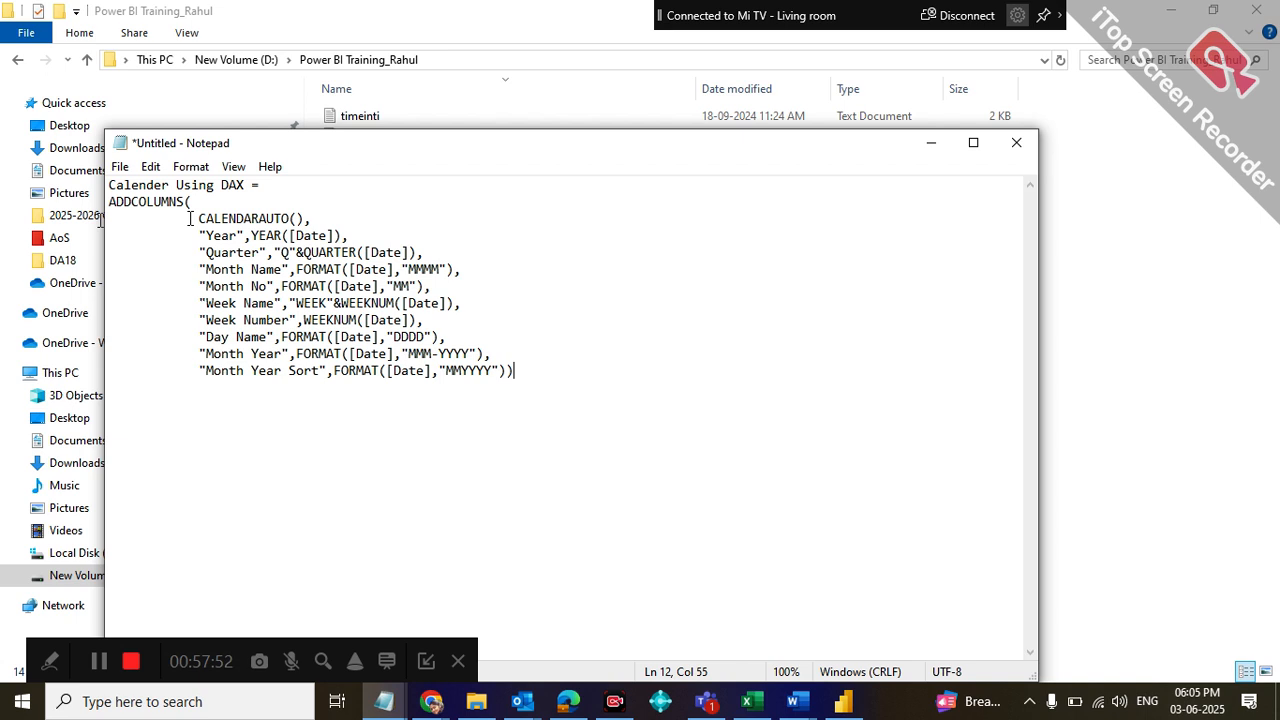
Examine the ADDCOLUMNS formula in Notepad, going through CALENDARAUTO() and the Year, Quarter, month, week and day column definitions
left_click_drag(201, 217, 297, 216)
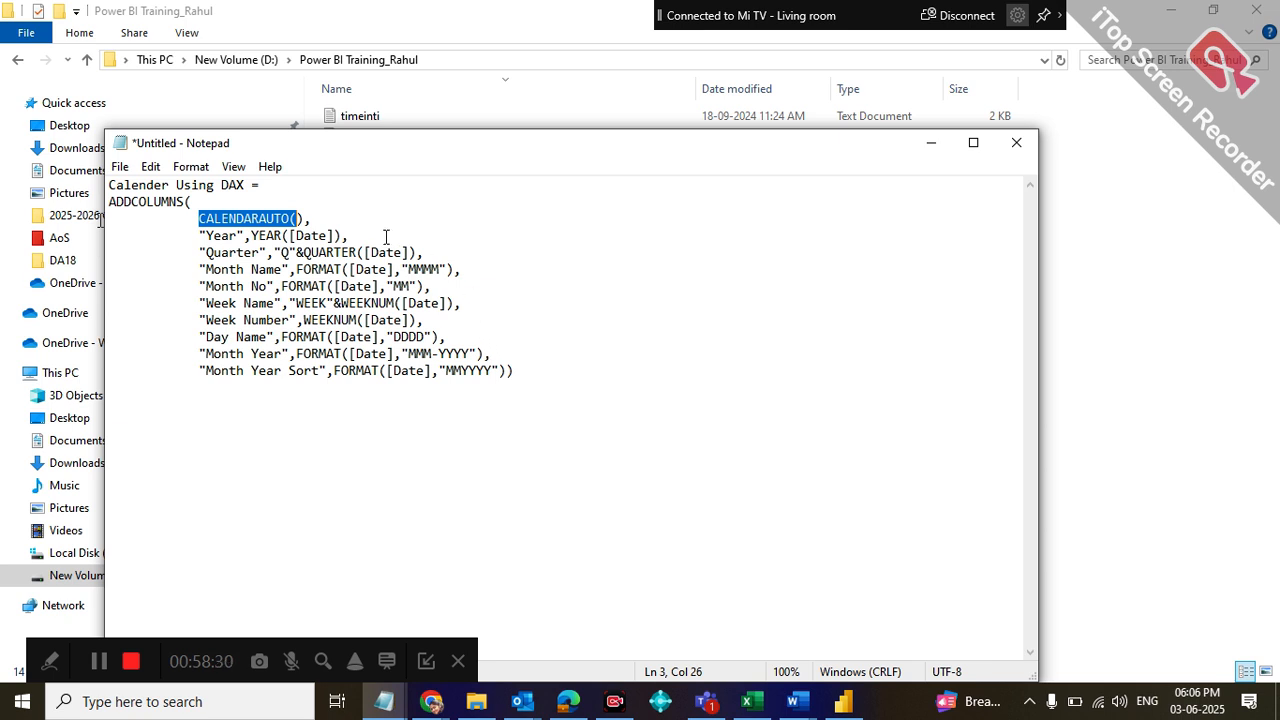
left_click(330, 228)
key("Down")
key("Down")
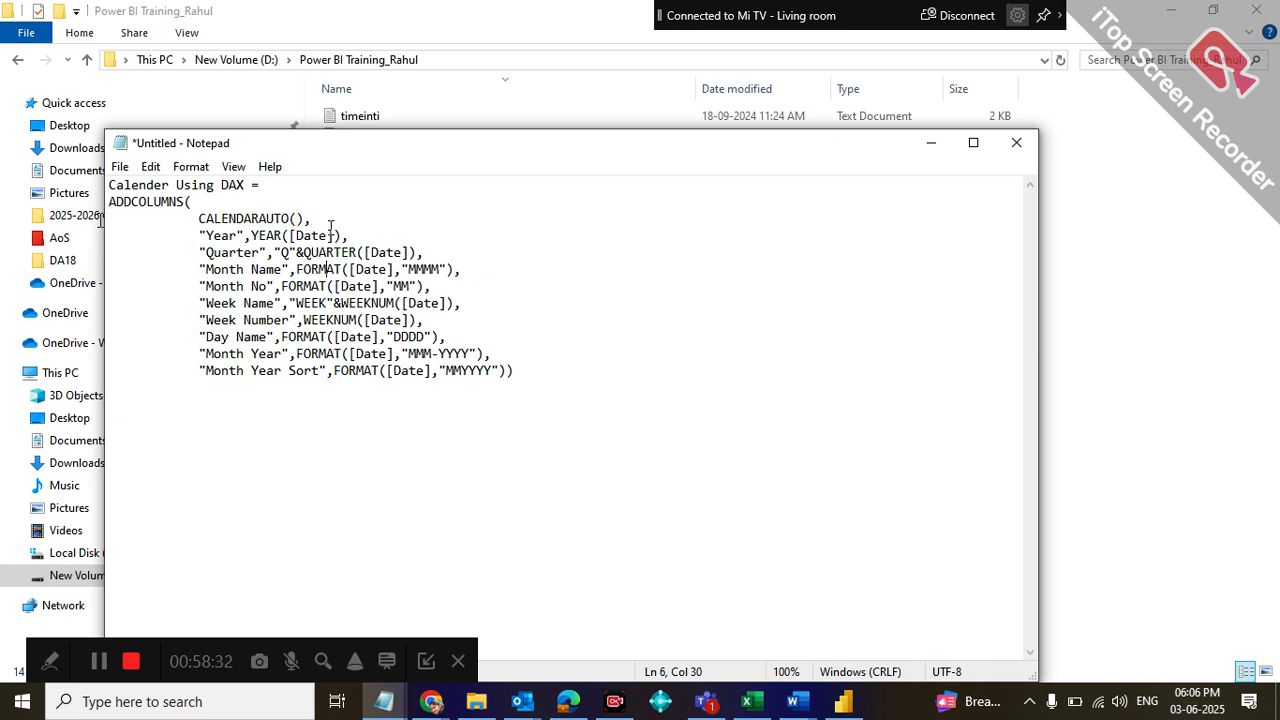
key("Down")
key("Down")
key("Down")
key("Down")
key("Down")
key("Up")
key("Up")
key("Up")
key("Up")
key("Up")
key("Up")
key("Up")
key("Up")
key("Up")
left_click(209, 237)
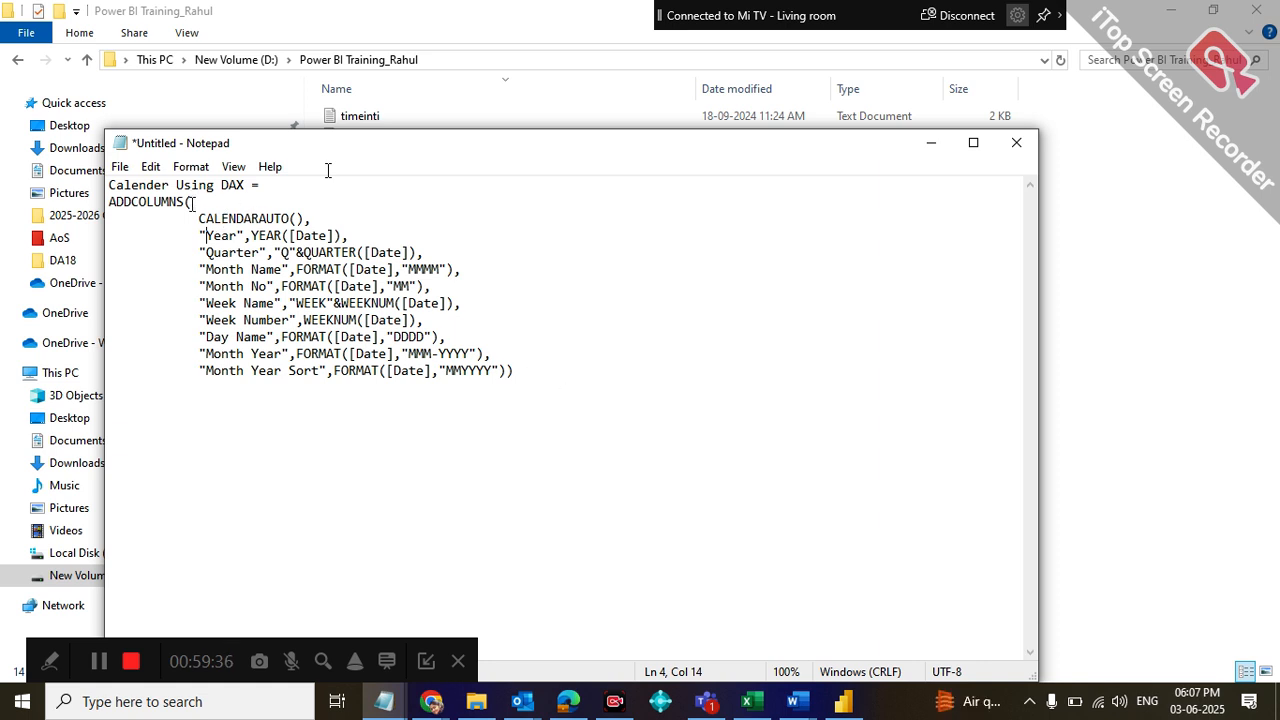
left_click_drag(209, 220, 571, 374)
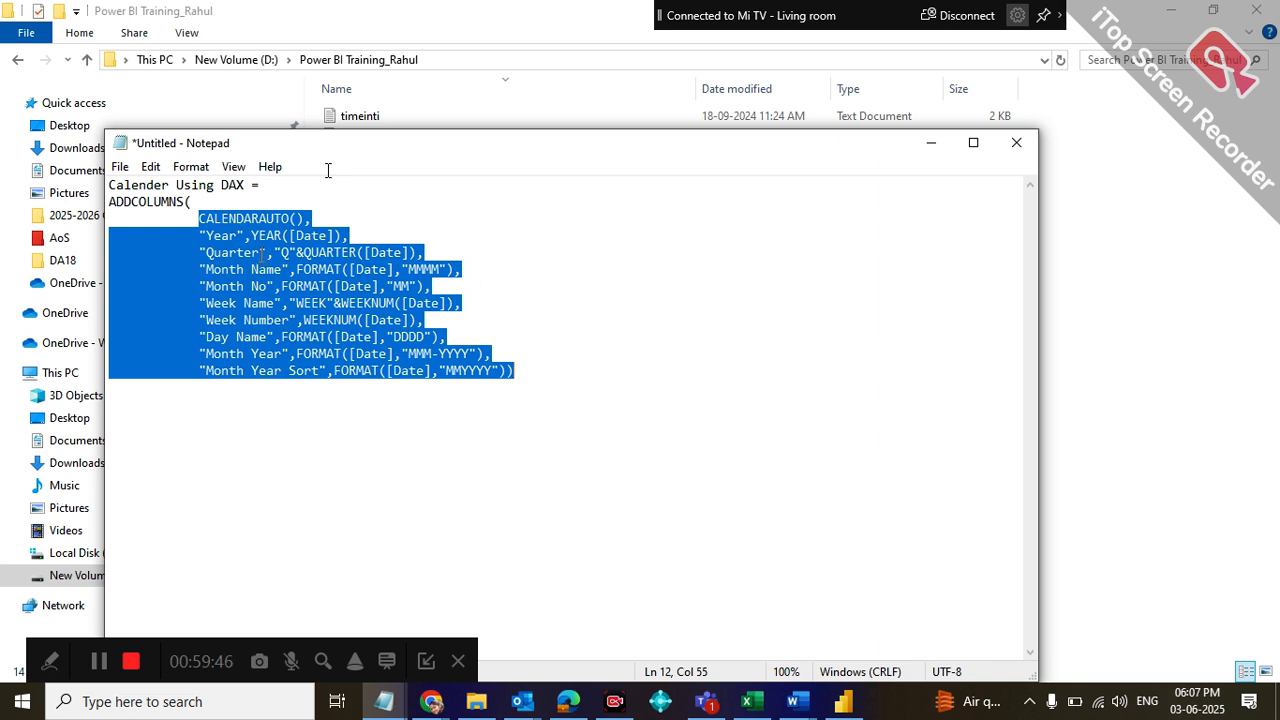
left_click_drag(186, 236, 381, 234)
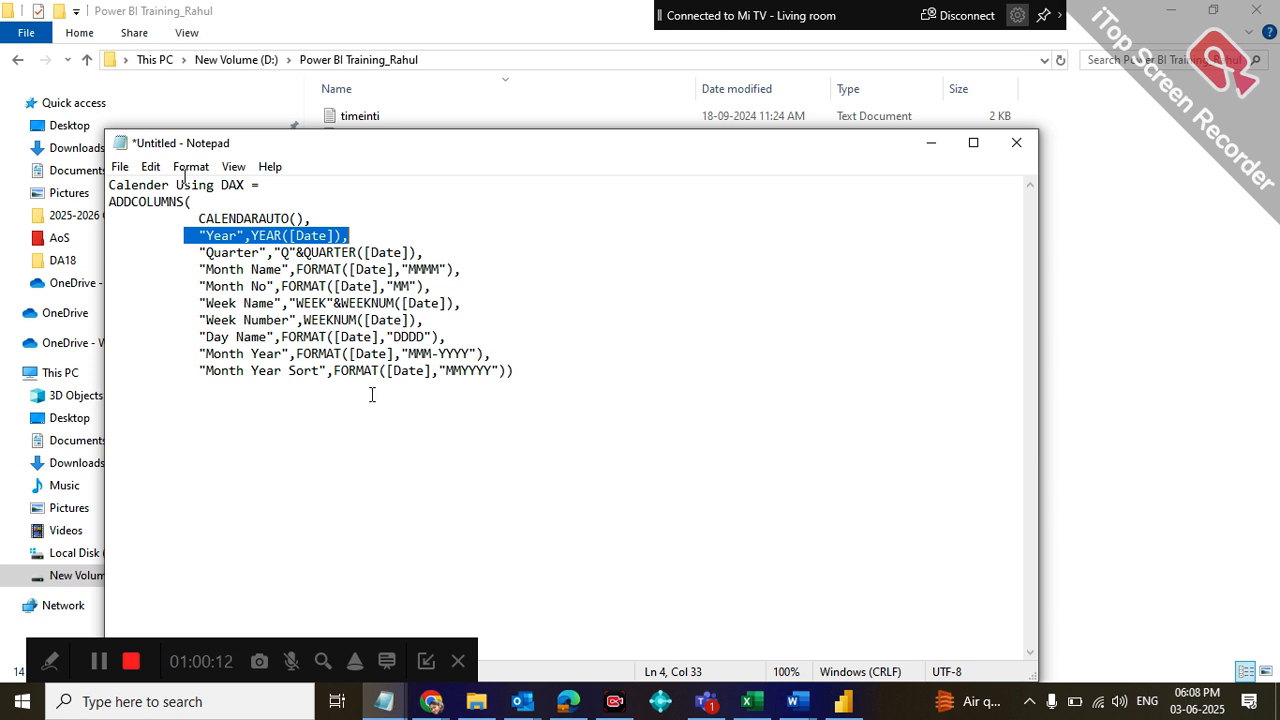
Copy the entire calendar formula, switch to Power BI Desktop, and insert it as the definition of a new calculated table
left_click_drag(554, 387, 108, 184)
key("ctrl+c")
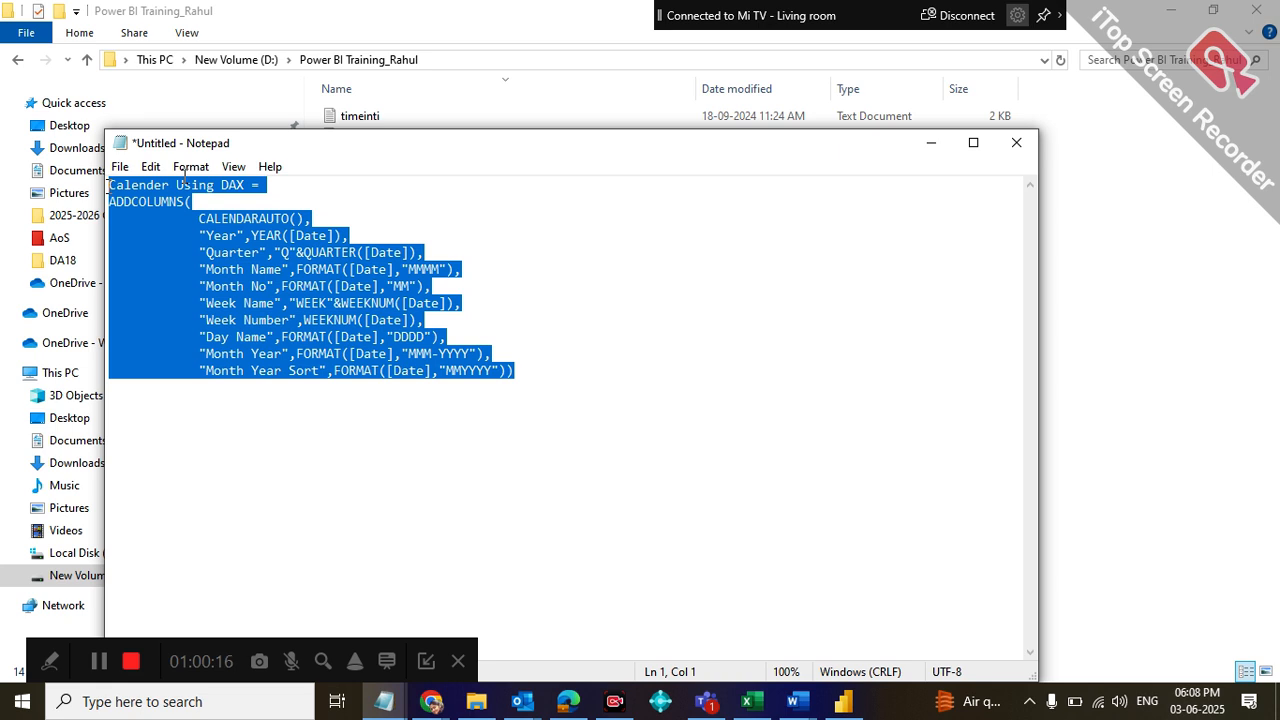
left_click(846, 701)
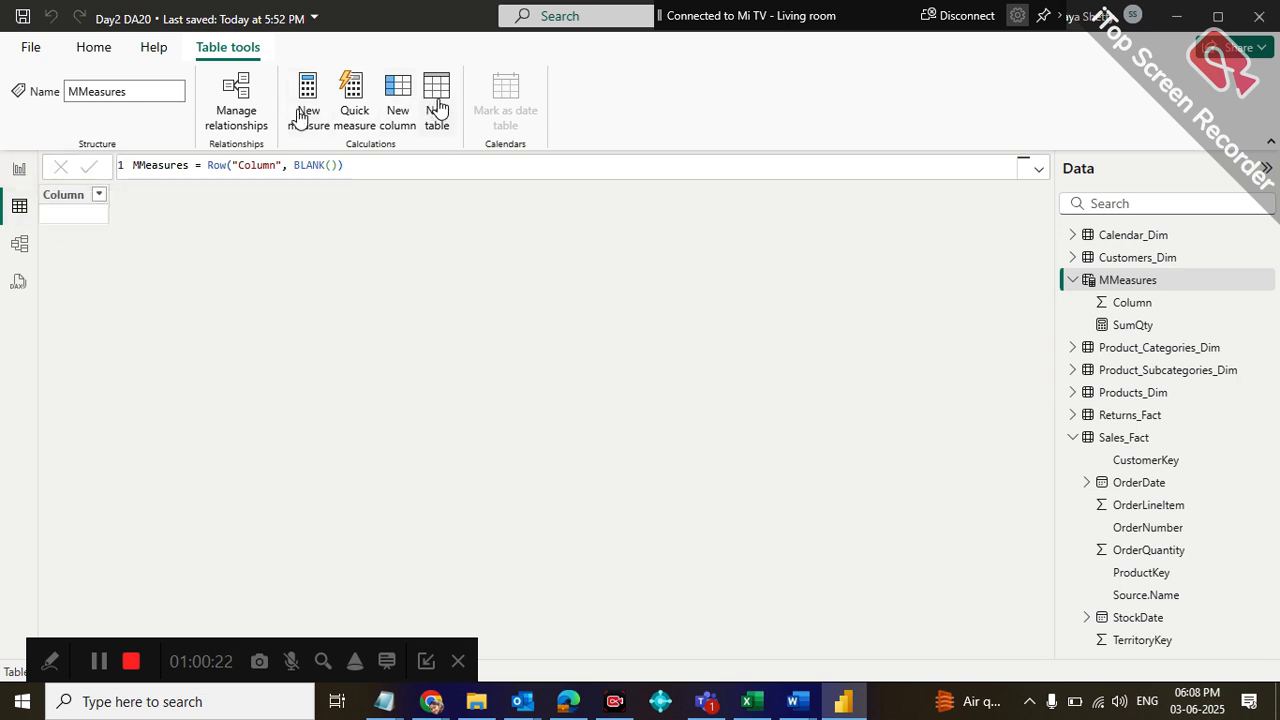
left_click(436, 106)
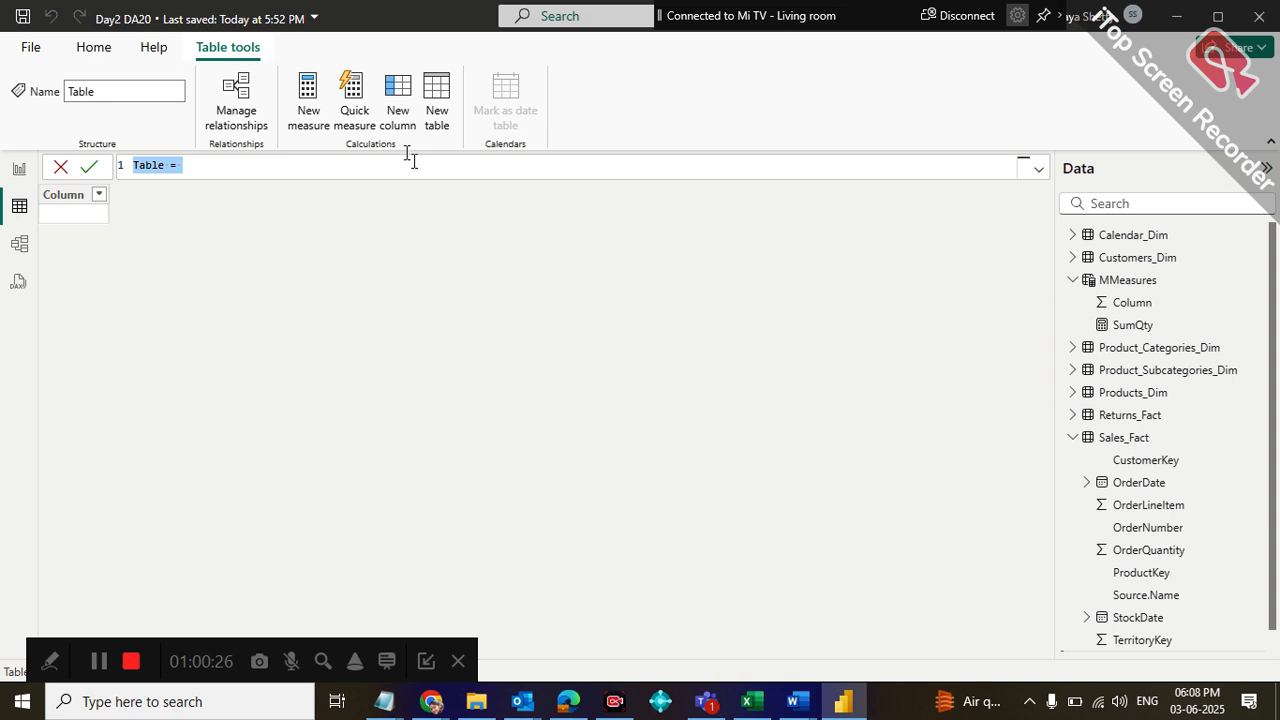
key("ctrl+v")
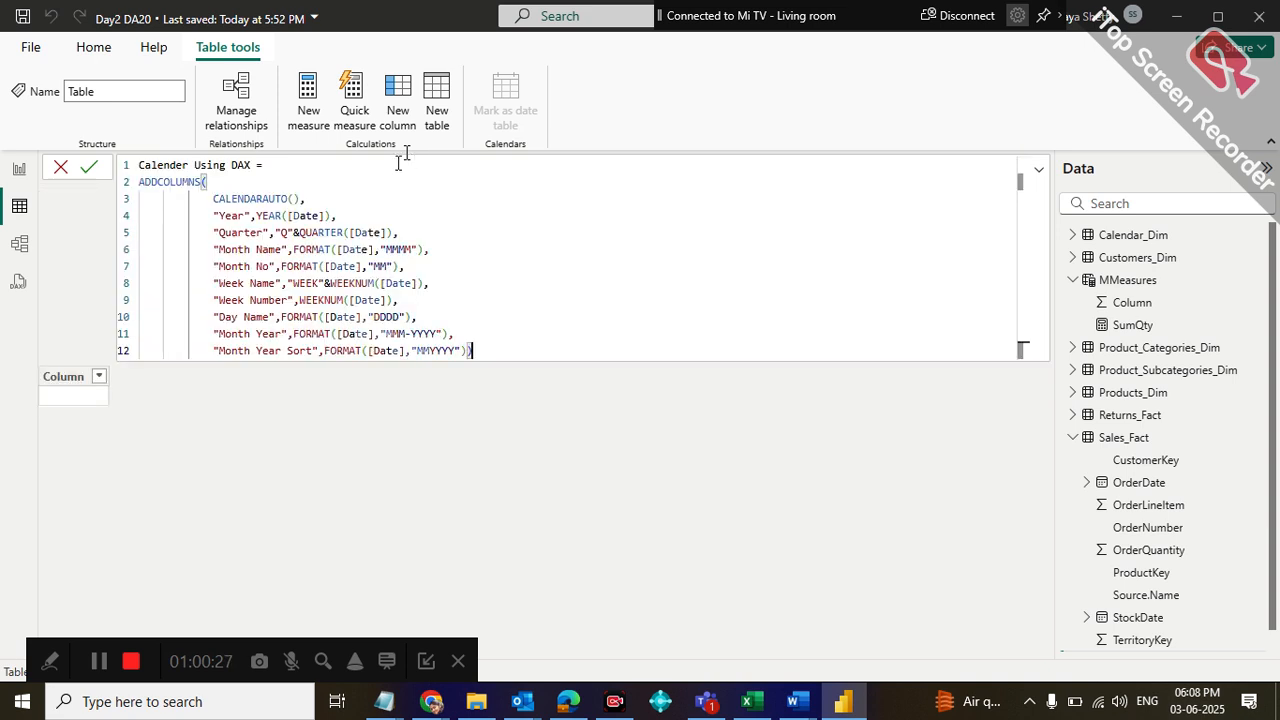
Change the table name at the start of the formula to DAX Cal
left_click(233, 165)
key("BackSpace")
key("BackSpace")
key("BackSpace")
key("BackSpace")
key("BackSpace")
key("BackSpace")
key("BackSpace")
key("BackSpace")
key("BackSpace")
key("BackSpace")
key("BackSpace")
key("BackSpace")
key("BackSpace")
key("BackSpace")
key("BackSpace")
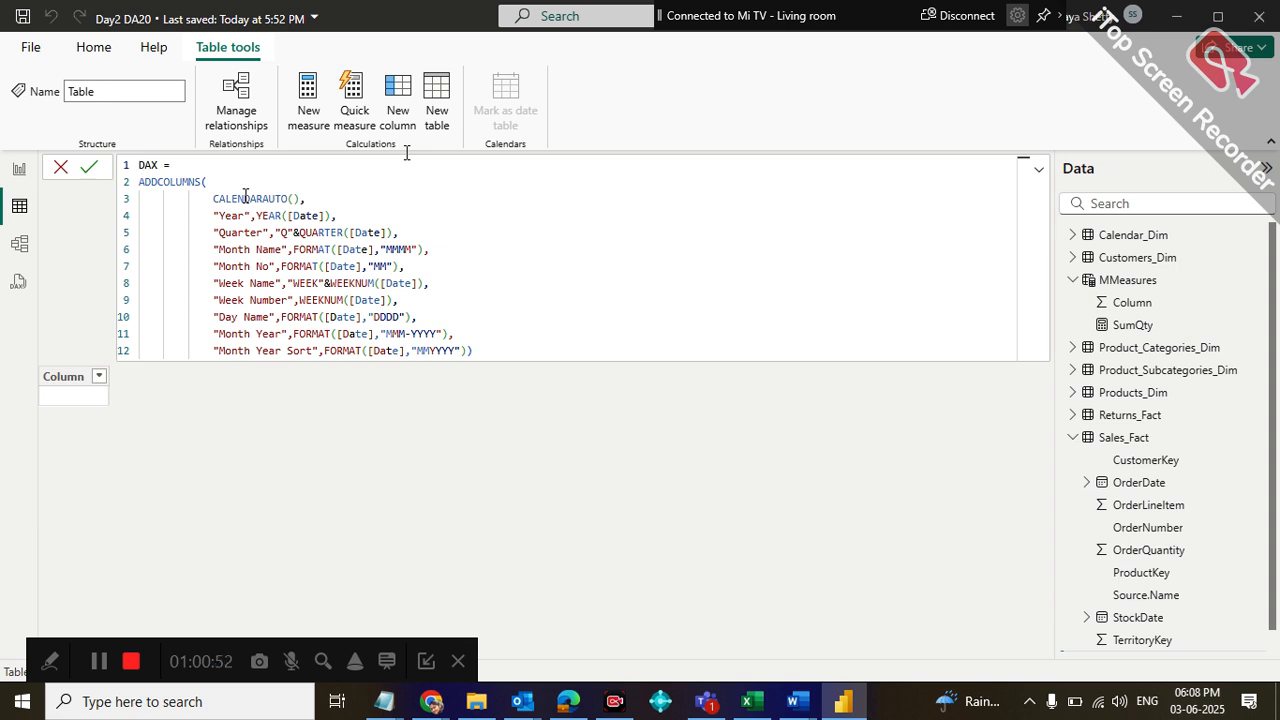
key("Right")
type("Calend")
key("BackSpace")
key("BackSpace")
key("BackSpace")
Commit the DAX Cal table formula, return to Report view, and save the Power BI file
left_click(526, 338)
left_click(522, 346)
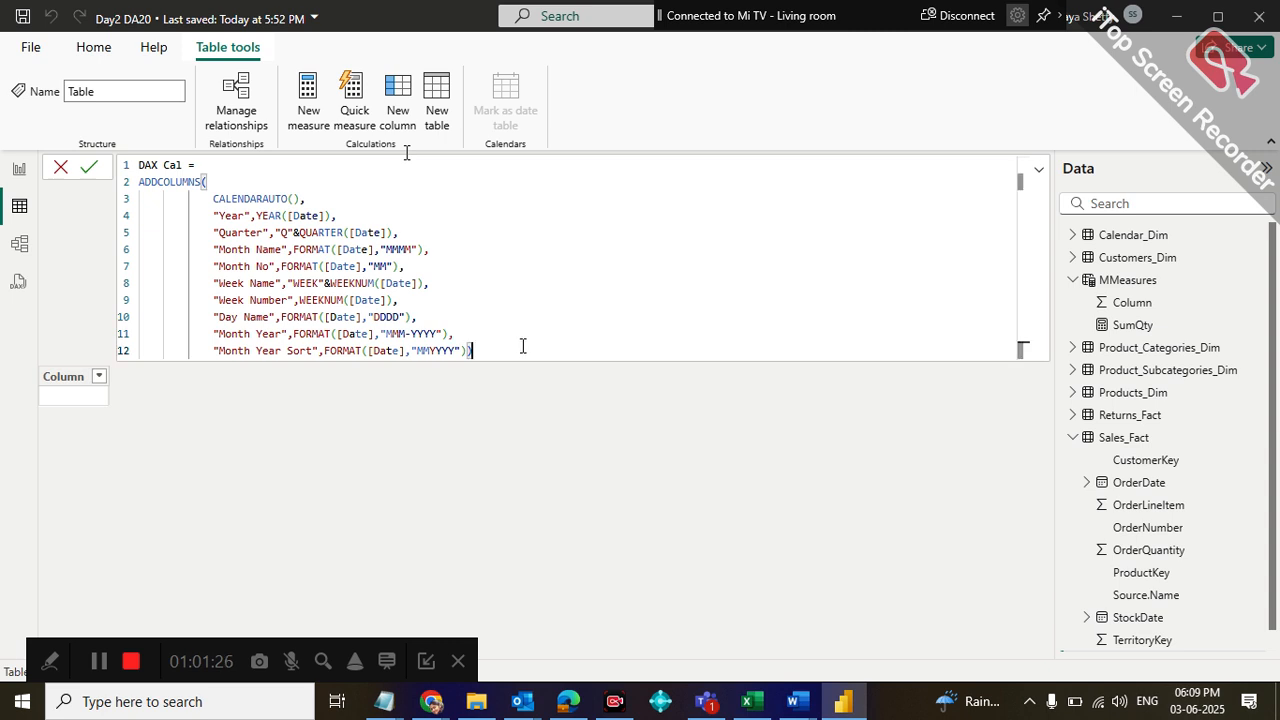
key("Return")
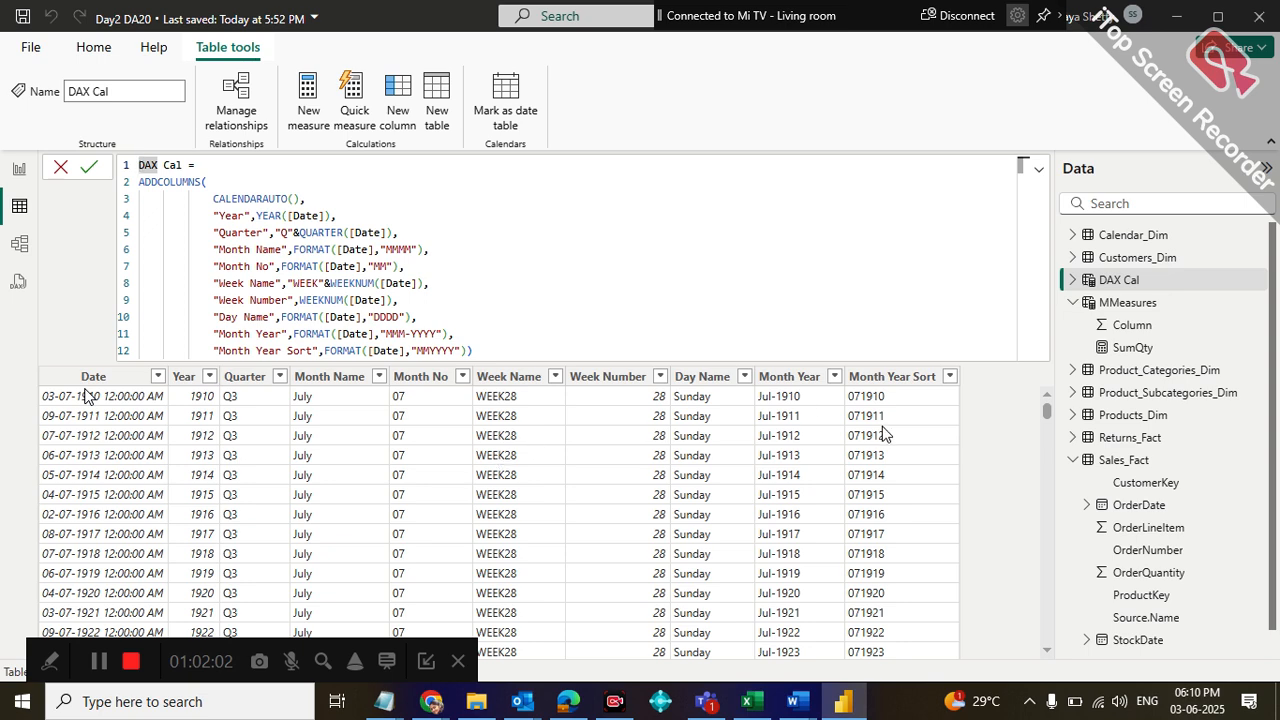
left_click(89, 170)
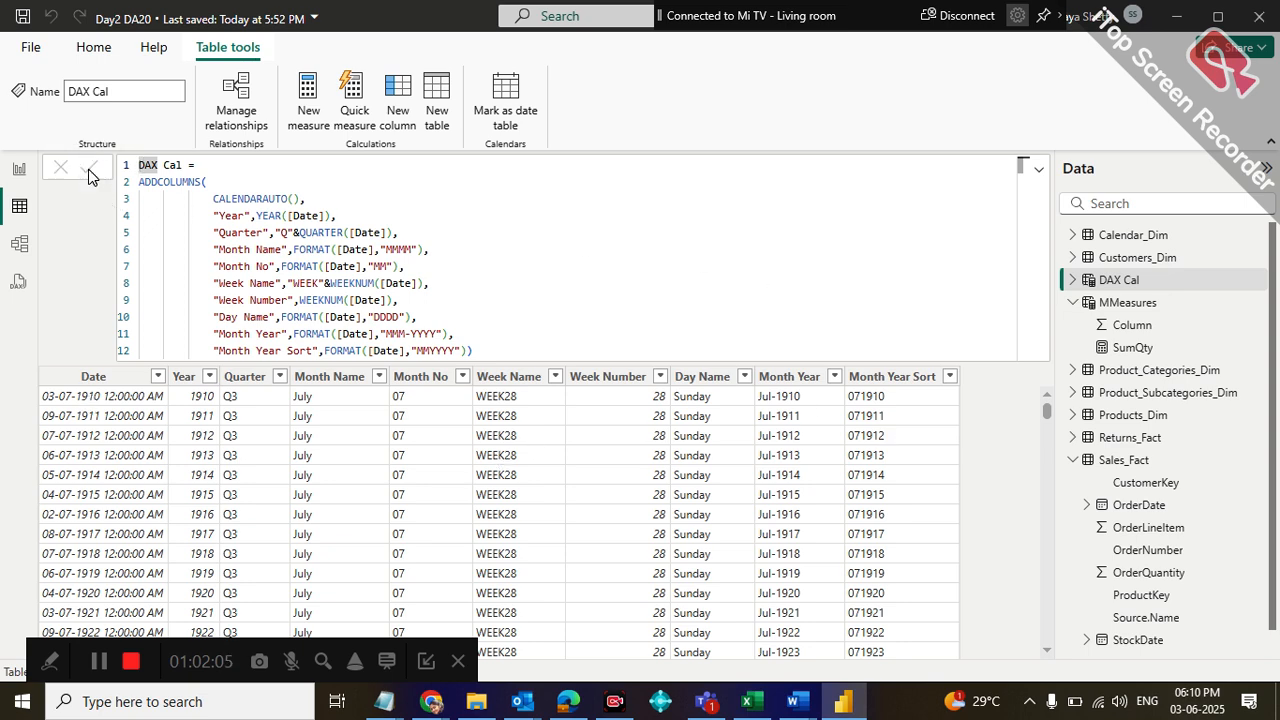
left_click(19, 169)
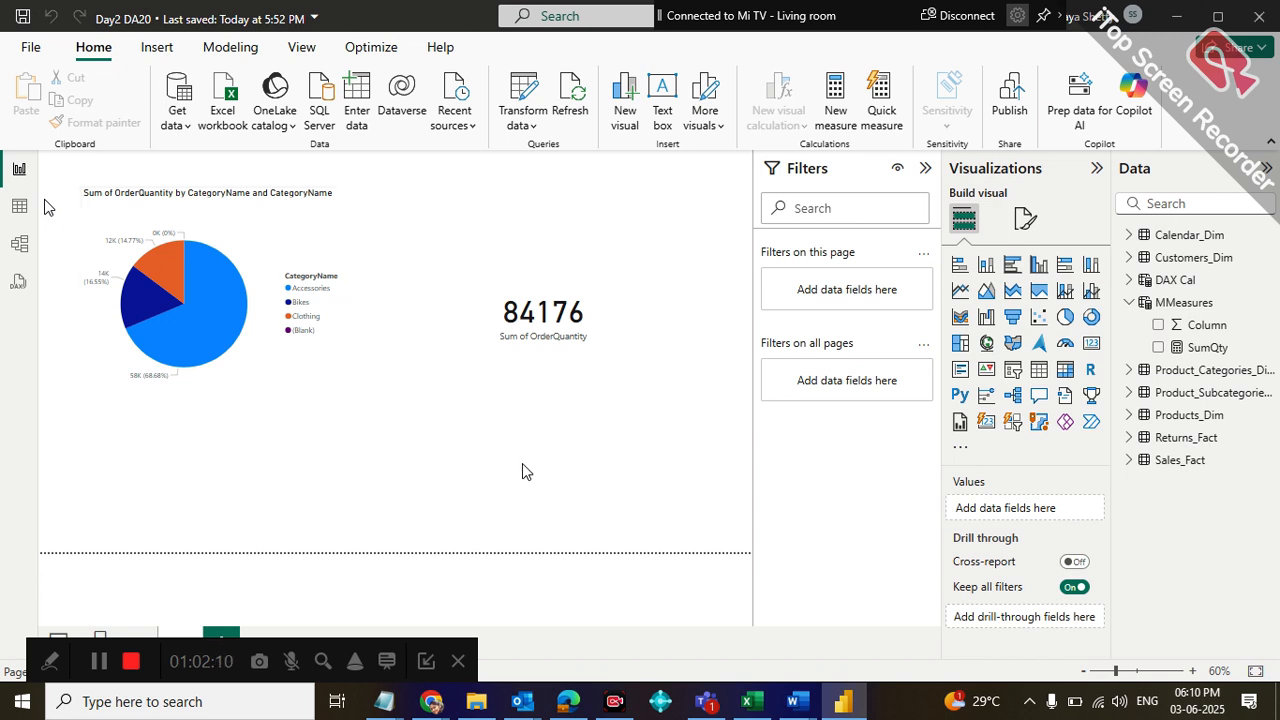
key("ctrl+s")
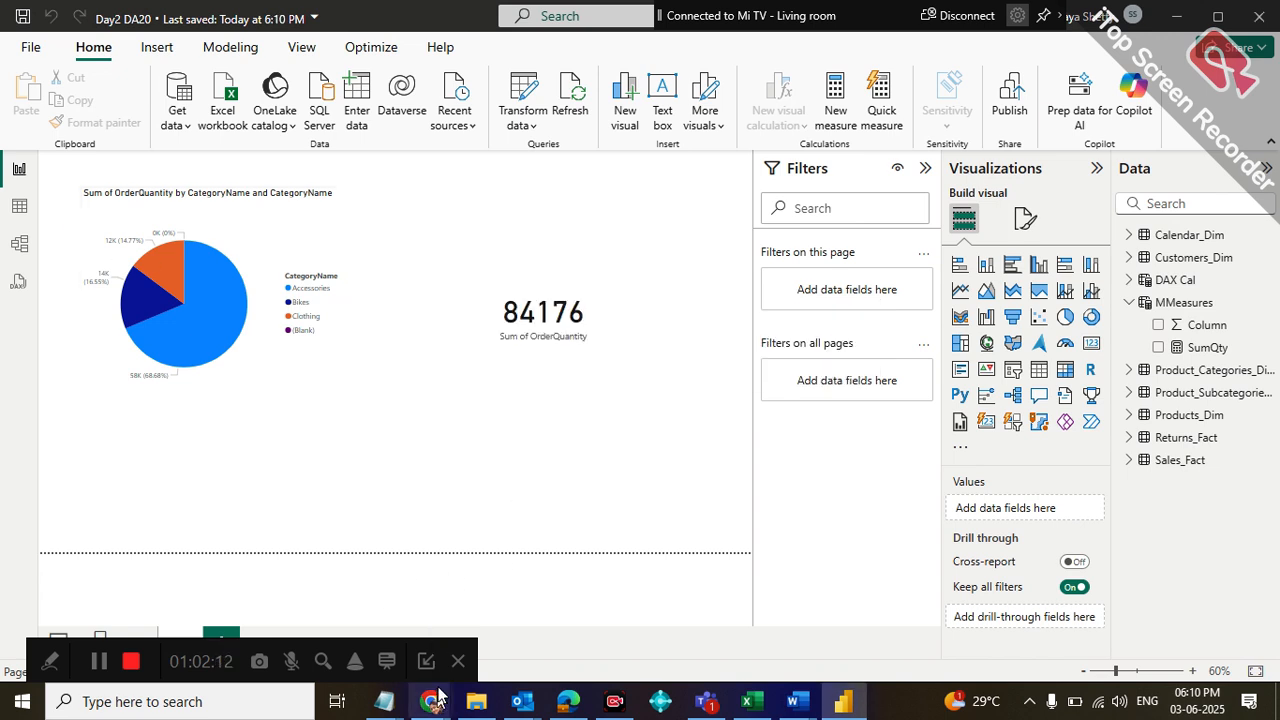
Switch to the Google Meet call in Chrome and bring up the contributors in its participant list
mouse_move(437, 697)
left_click(278, 602)
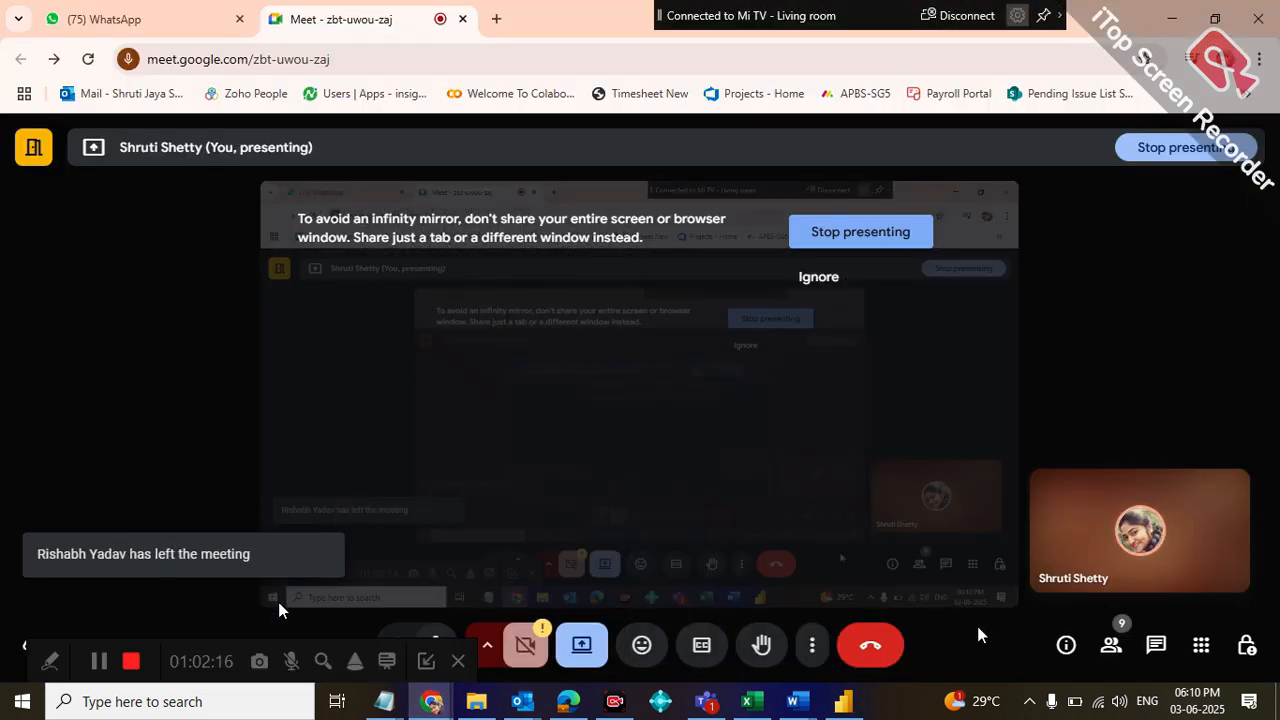
left_click(1111, 645)
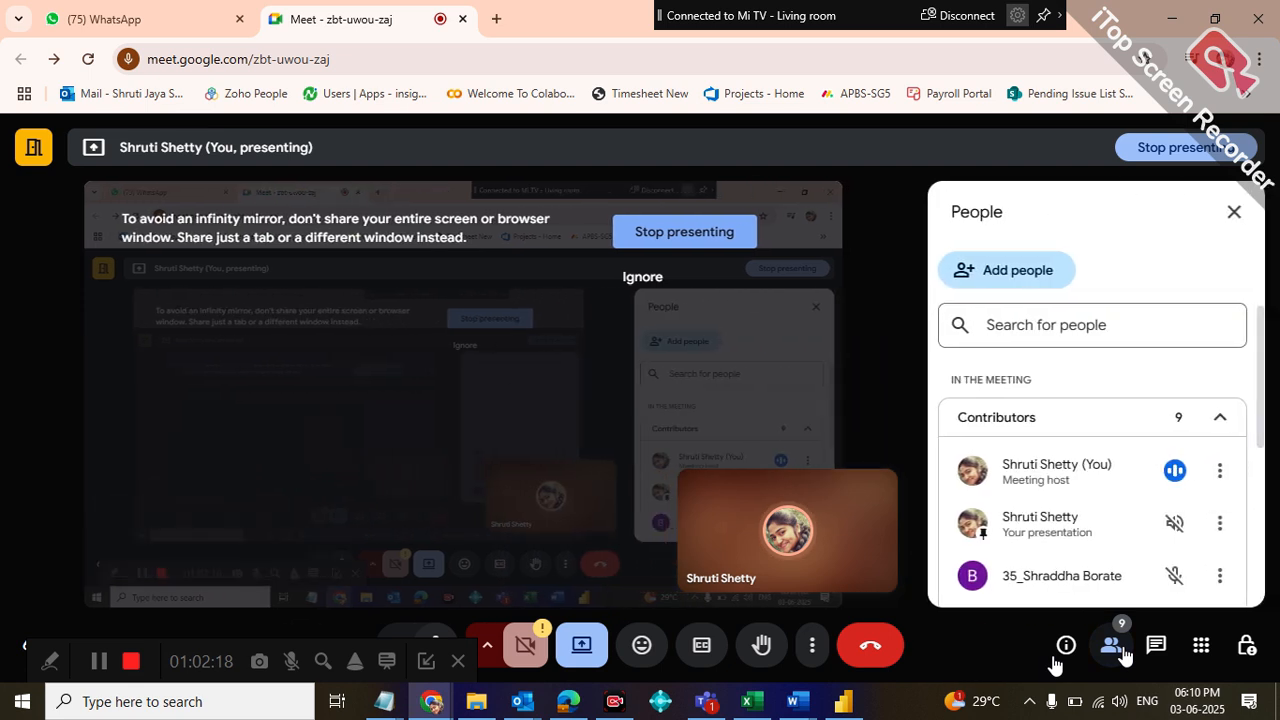
scroll(1256, 436, "down", 3)
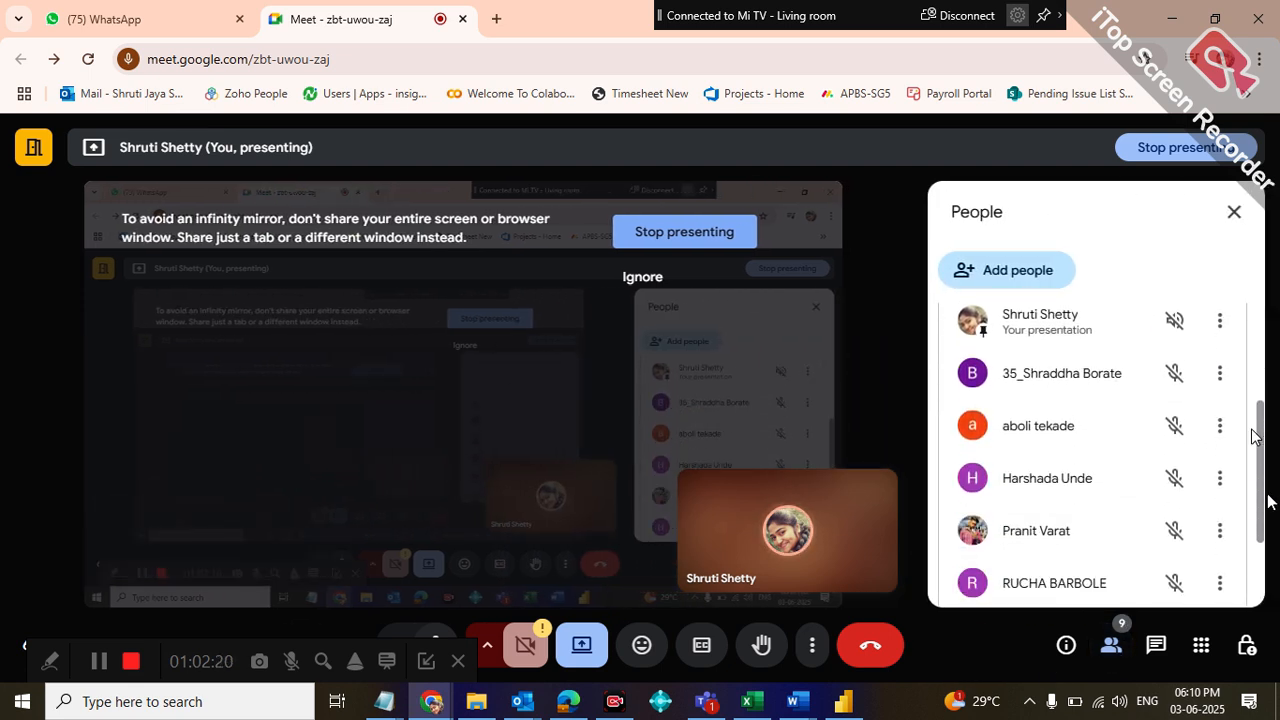
mouse_move(1270, 500)
left_mouse_down()
mouse_move(1274, 533)
mouse_move(1273, 522)
left_mouse_up()
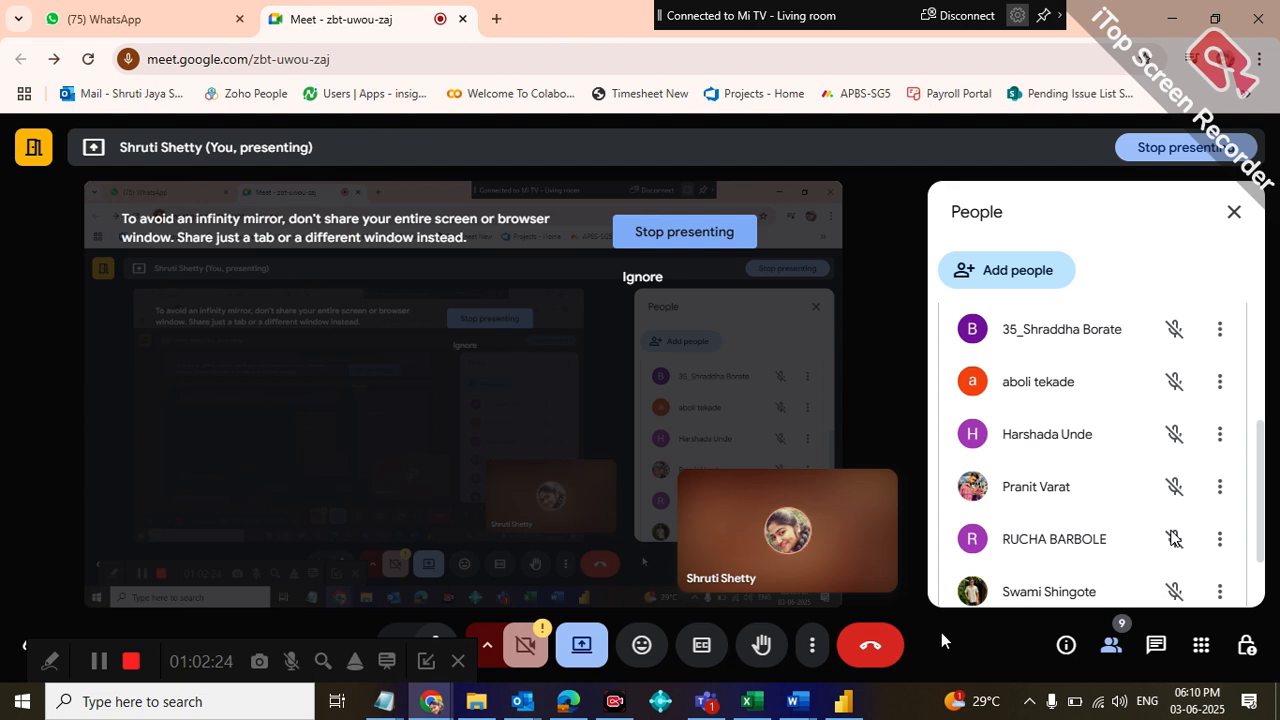
Capture the visible participants as a region screenshot, copy it to the clipboard, and send it to the NMD DA20 NMD group in WhatsApp Web
key("Print")
left_click_drag(906, 291, 1262, 632)
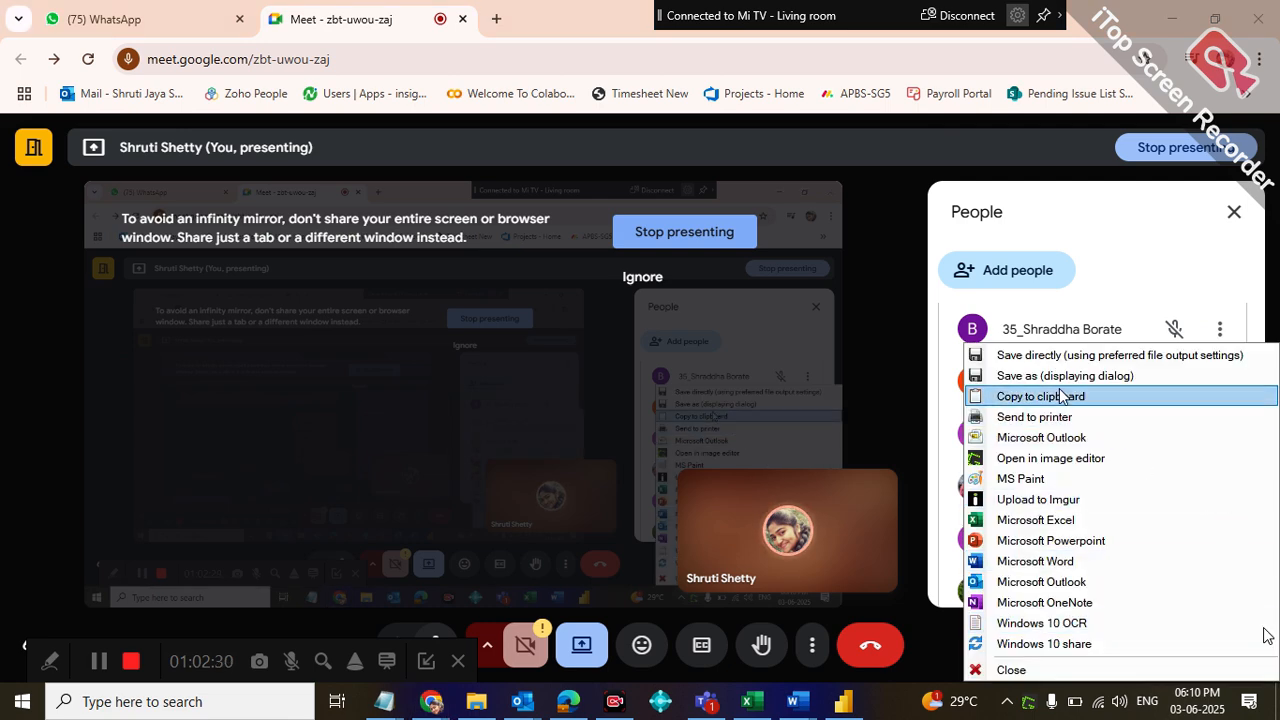
left_click(1062, 396)
left_click(50, 16)
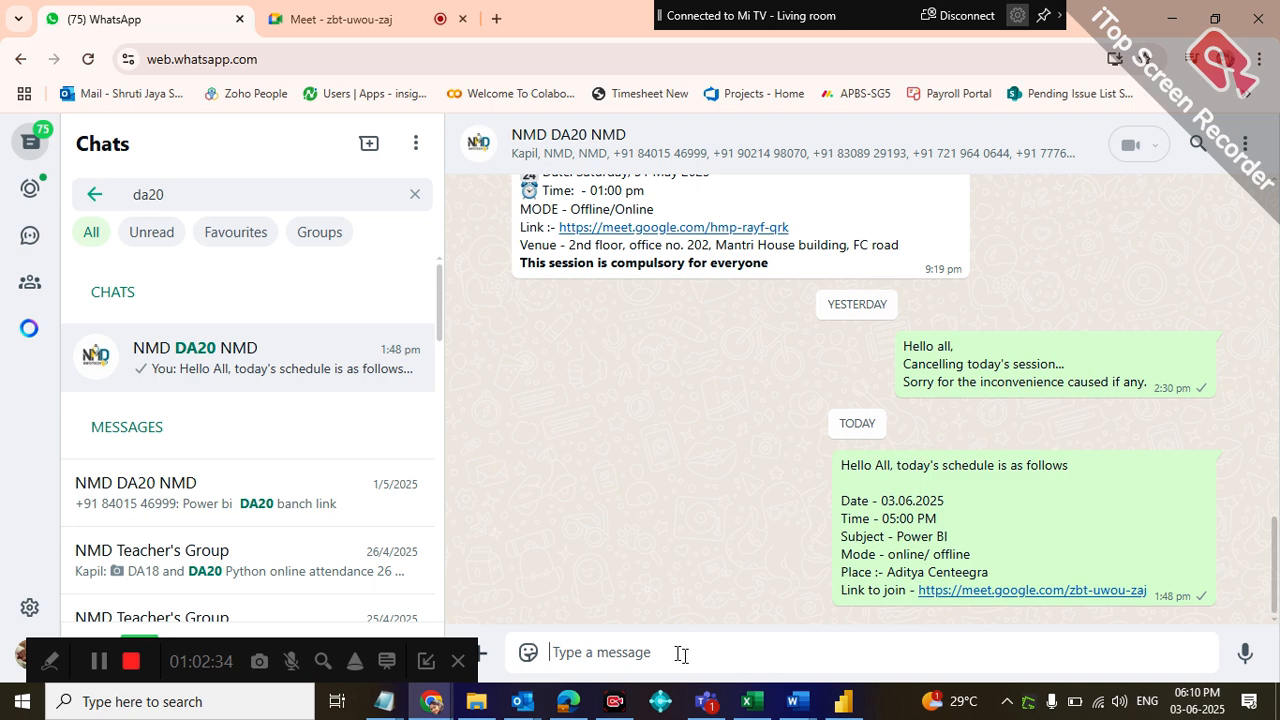
key("ctrl+v")
key("Return")
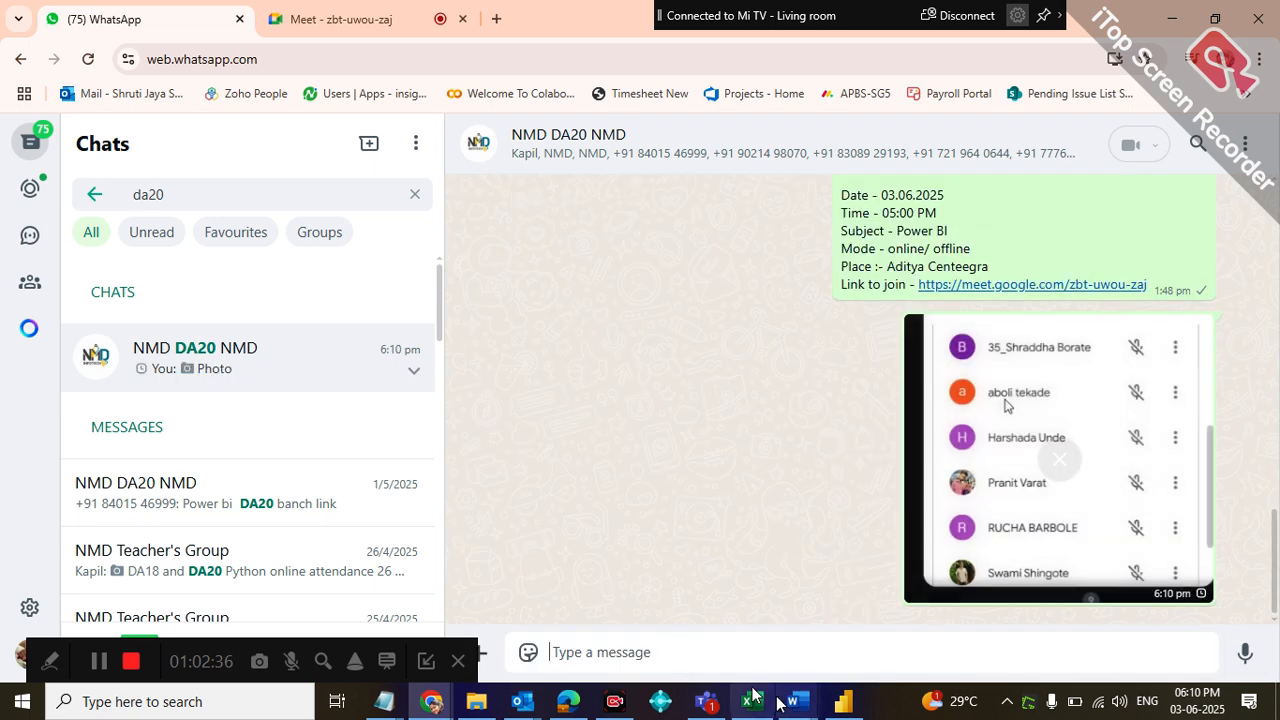
Capture the last entry of the Meet participant list as a second screenshot and send it to the same WhatsApp group
left_click(346, 27)
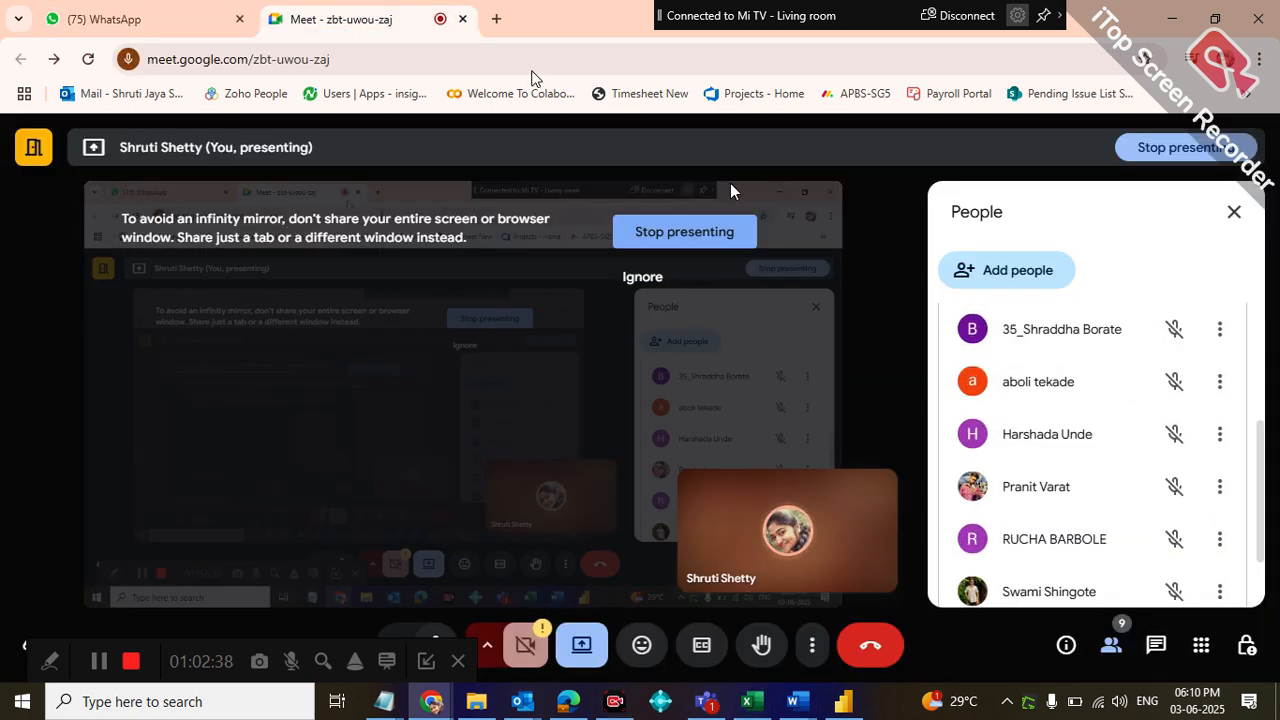
scroll(1250, 387, "down", 1)
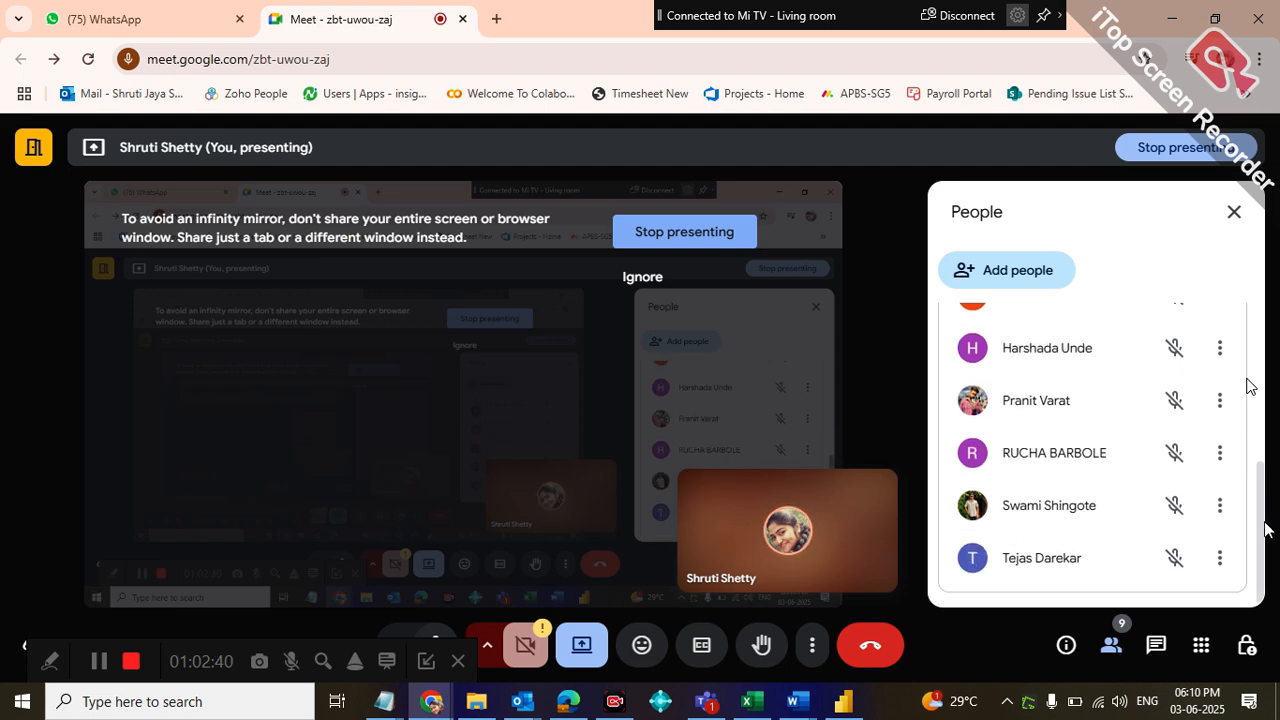
key("Print")
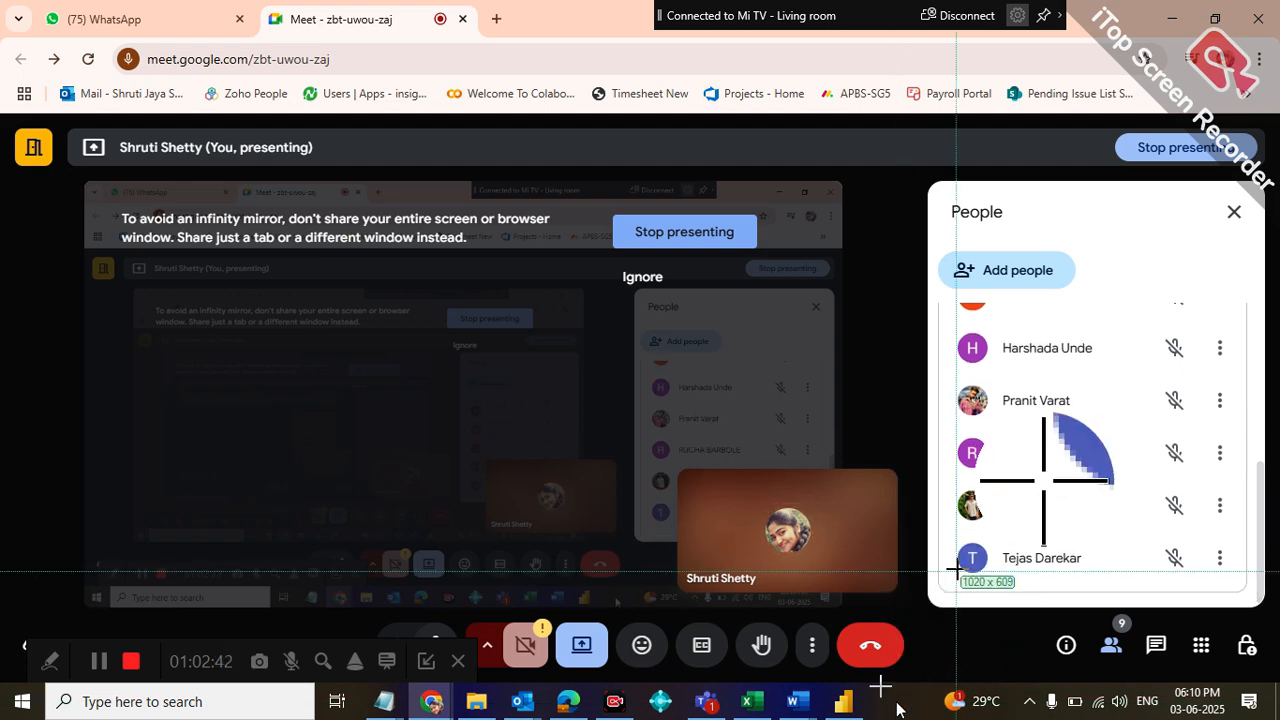
left_click_drag(918, 538, 1273, 617)
left_click(1037, 400)
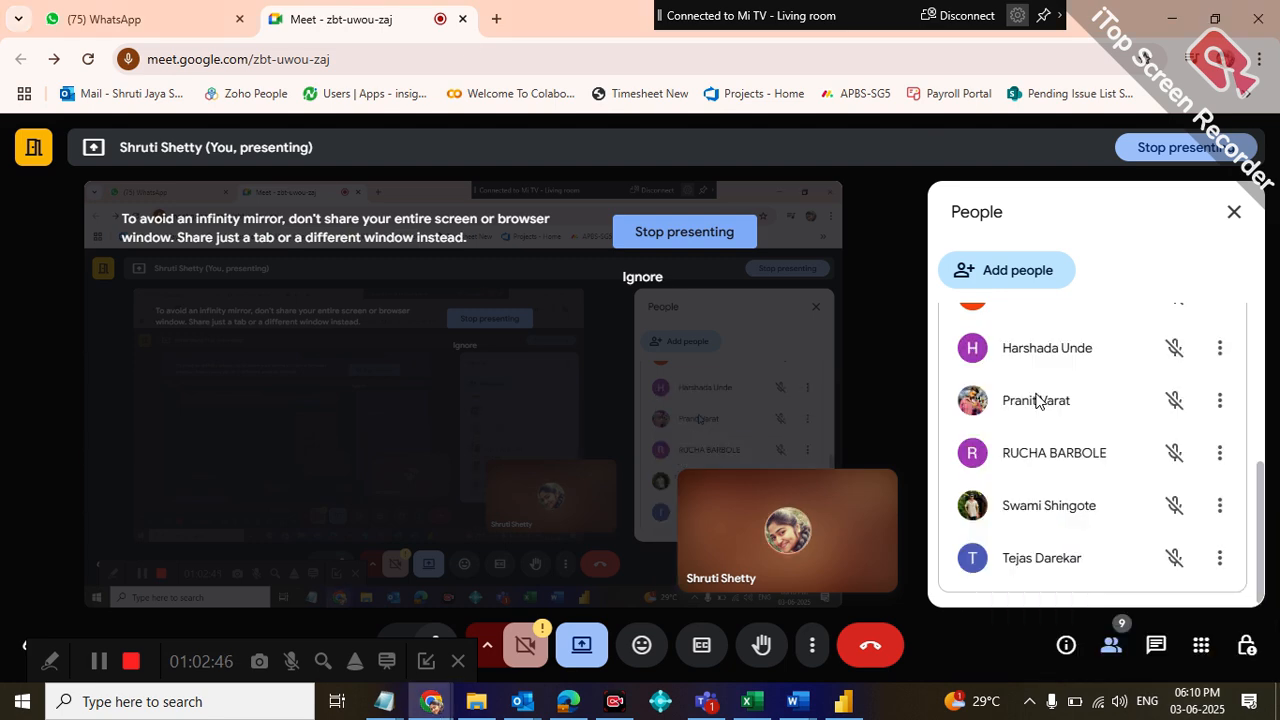
left_click(172, 14)
left_click(614, 659)
key("ctrl+v")
key("Return")
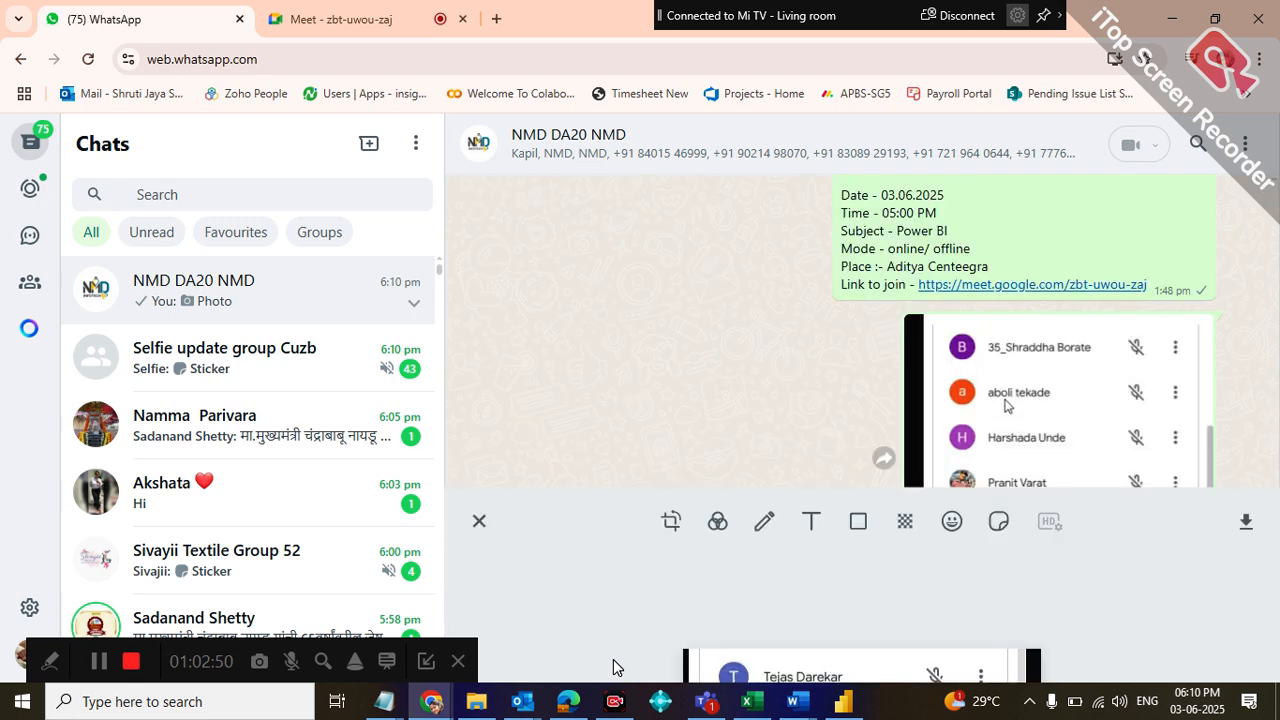
Return to the Google Meet call and move the recorder toolbar away from the meeting controls
left_click(315, 20)
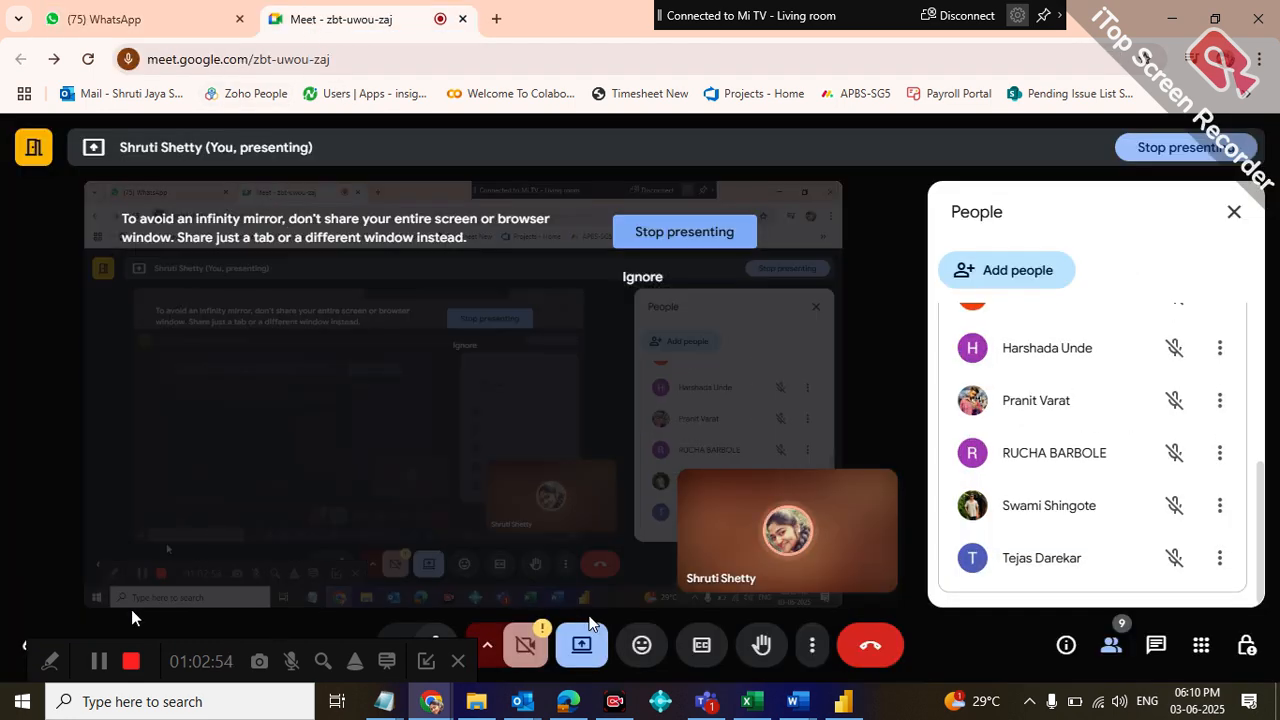
left_click_drag(44, 642, 68, 431)
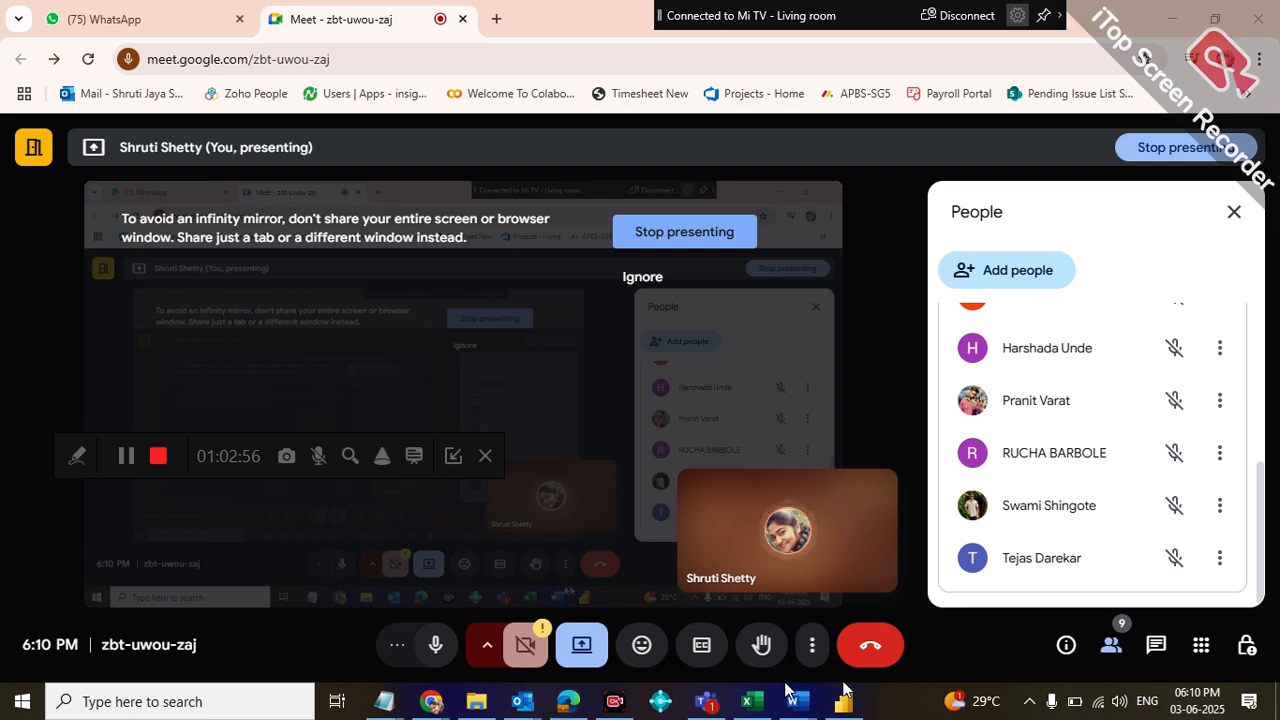